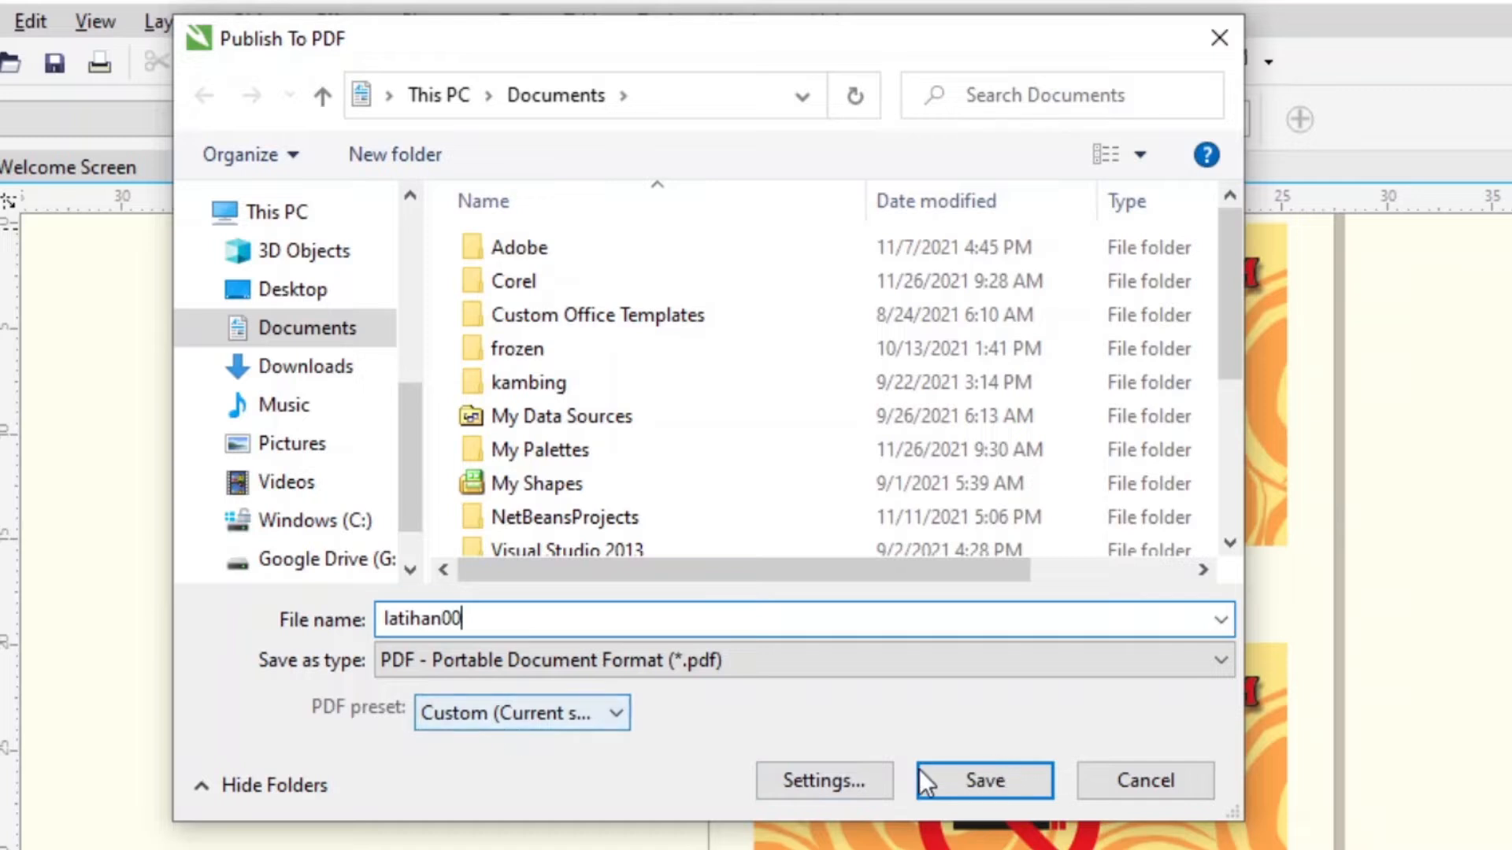
Review the prepress, object and general PDF export settings, and publish the document as latihan00 in the Documents folder
click(822, 780)
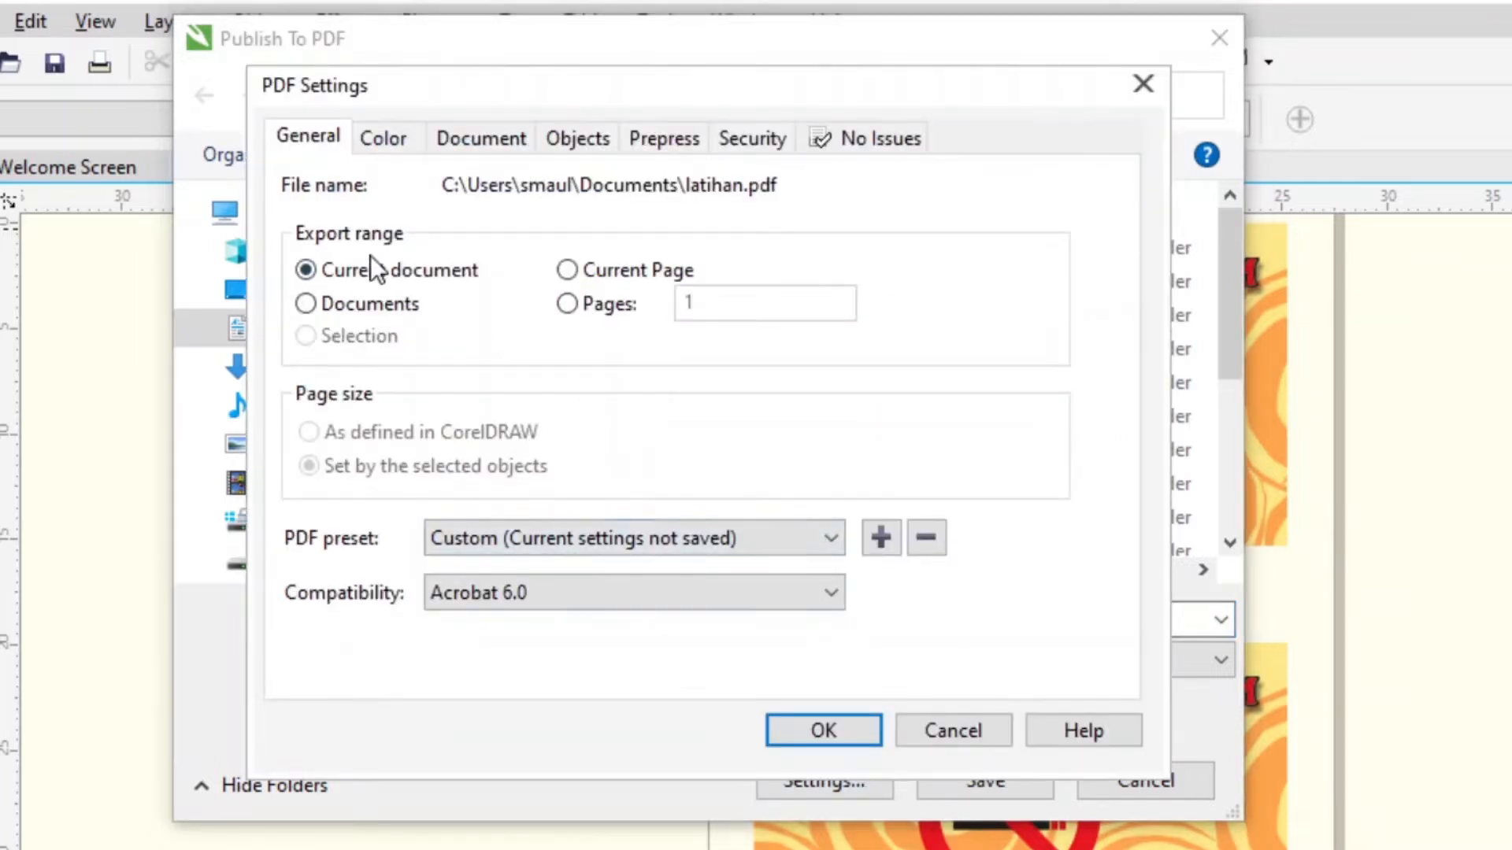
click(647, 139)
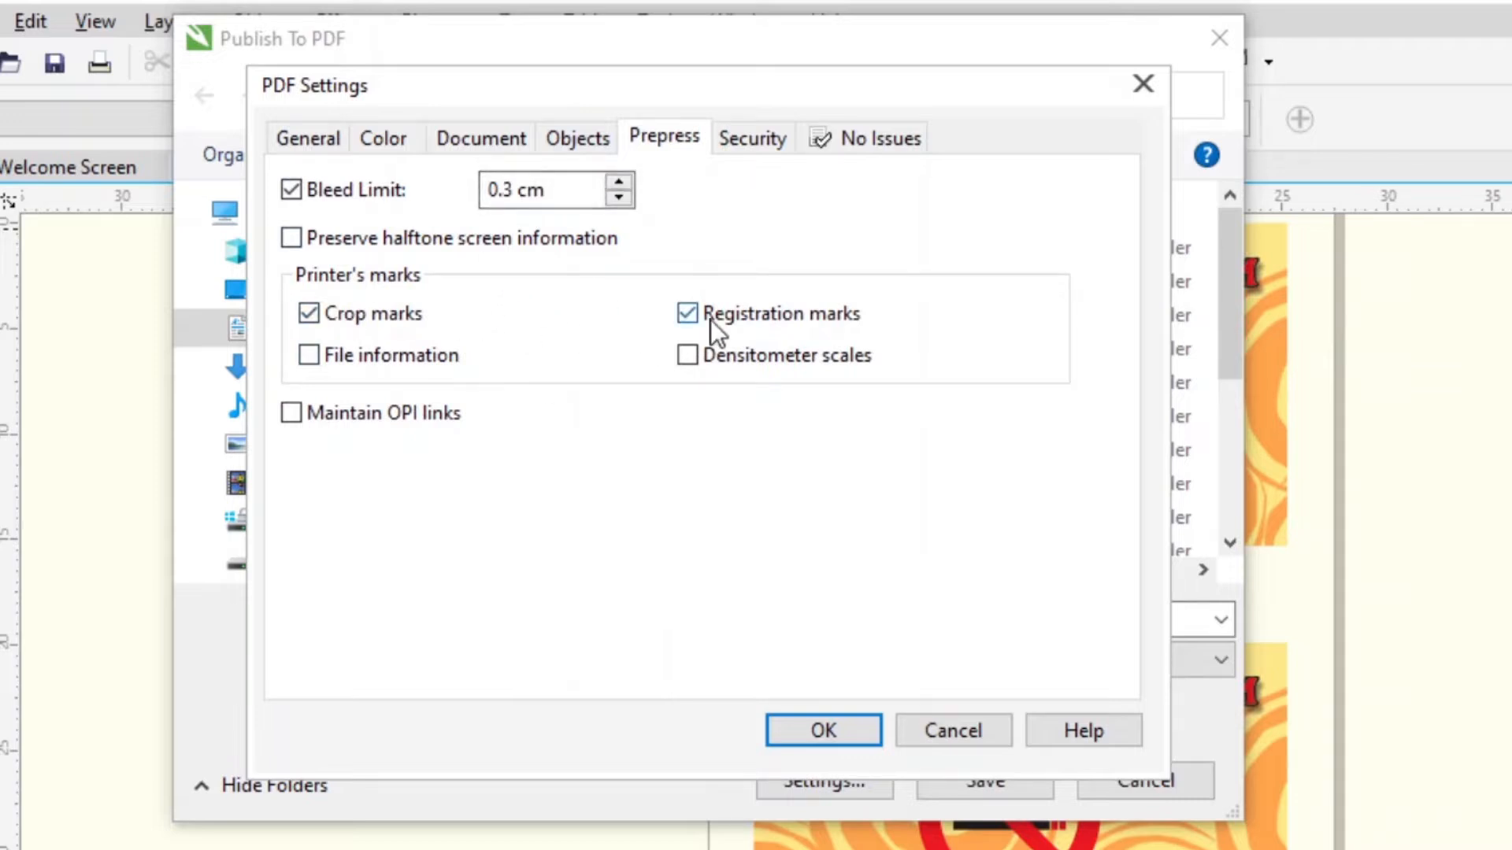
click(596, 142)
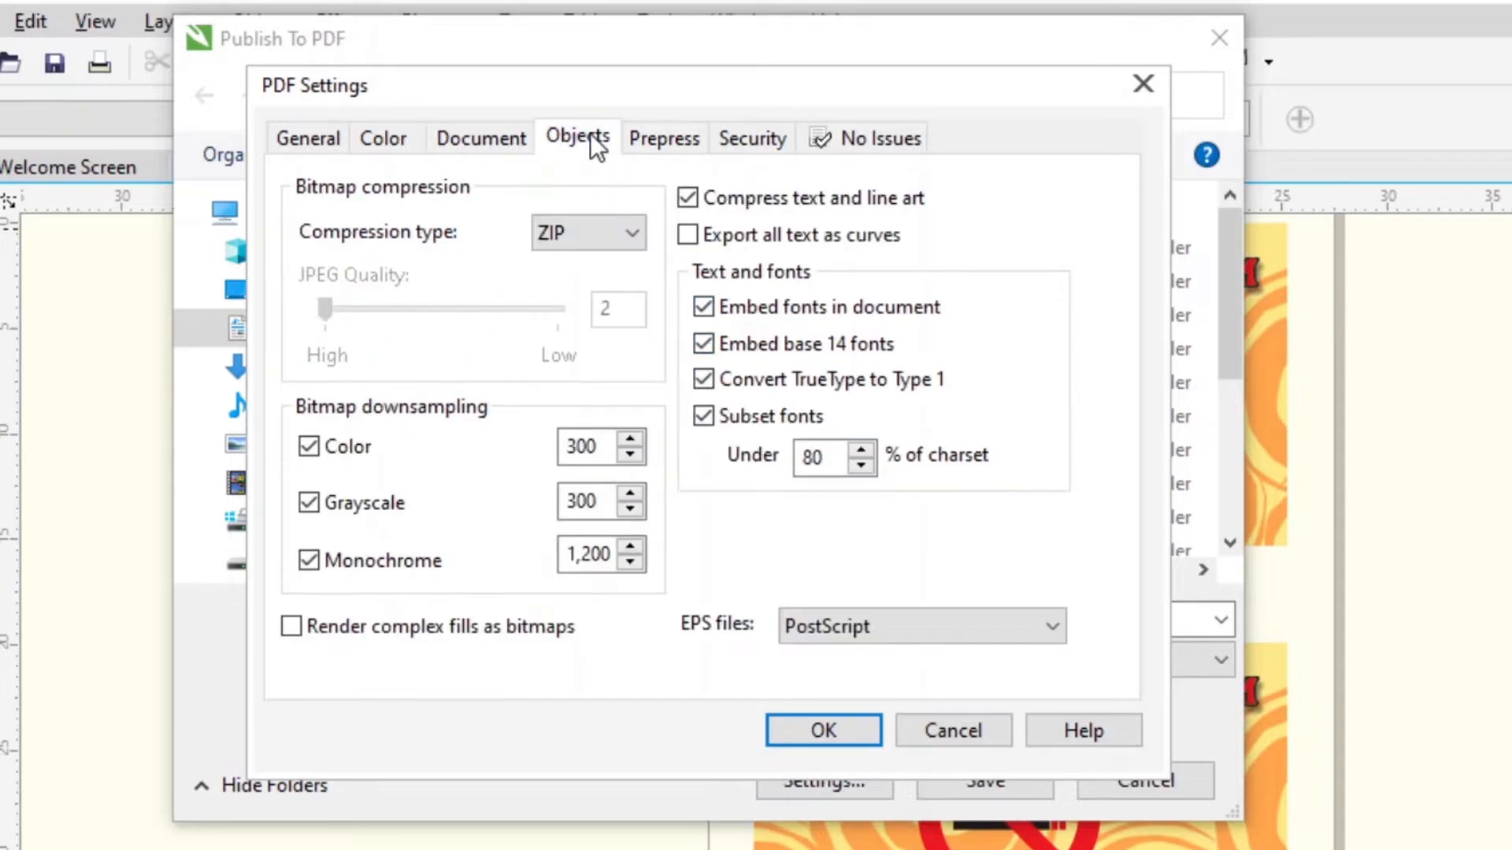
click(285, 141)
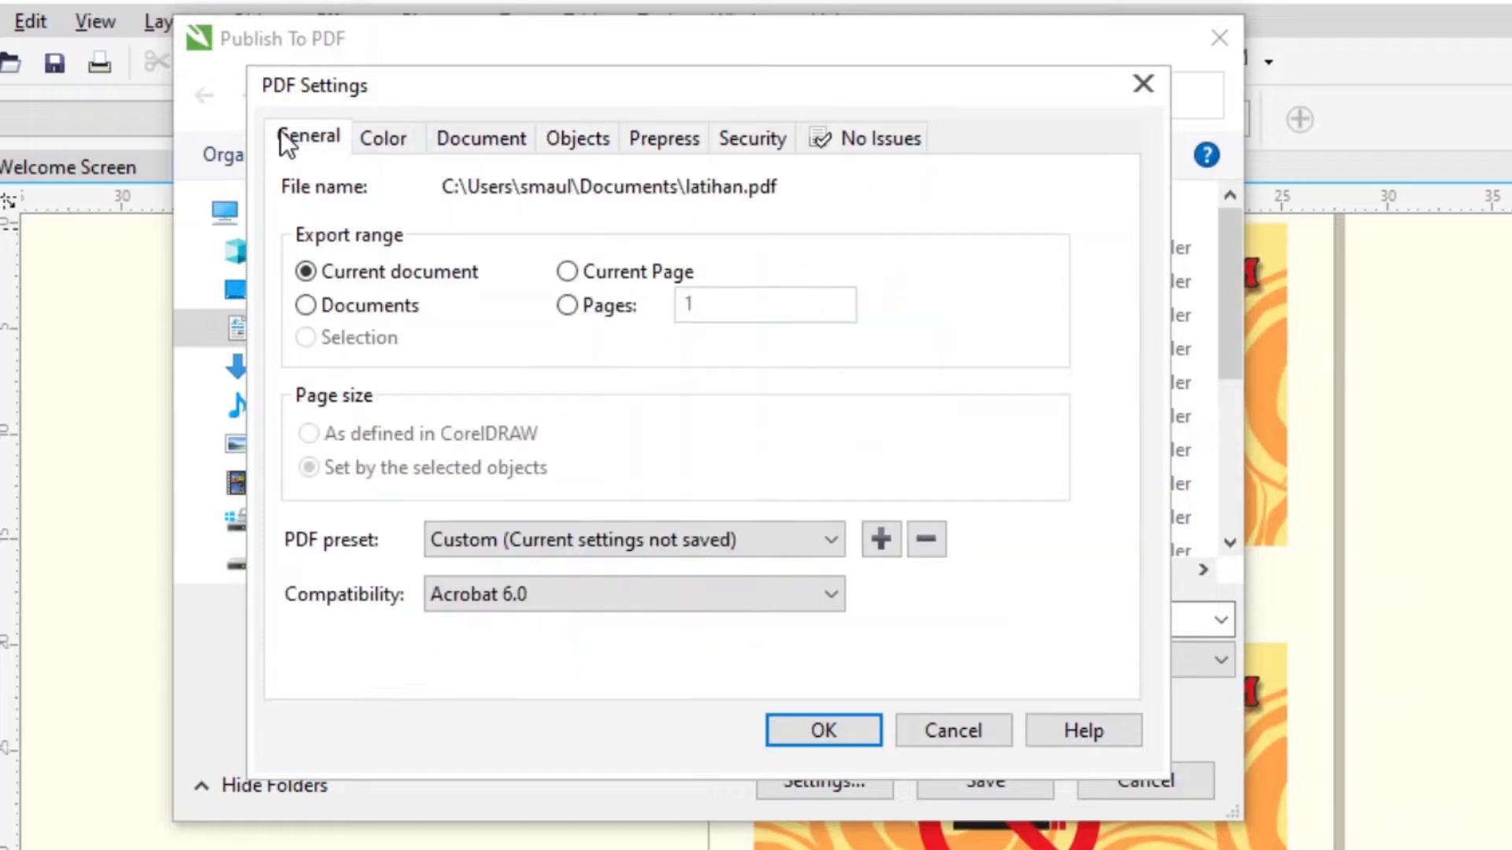
click(838, 731)
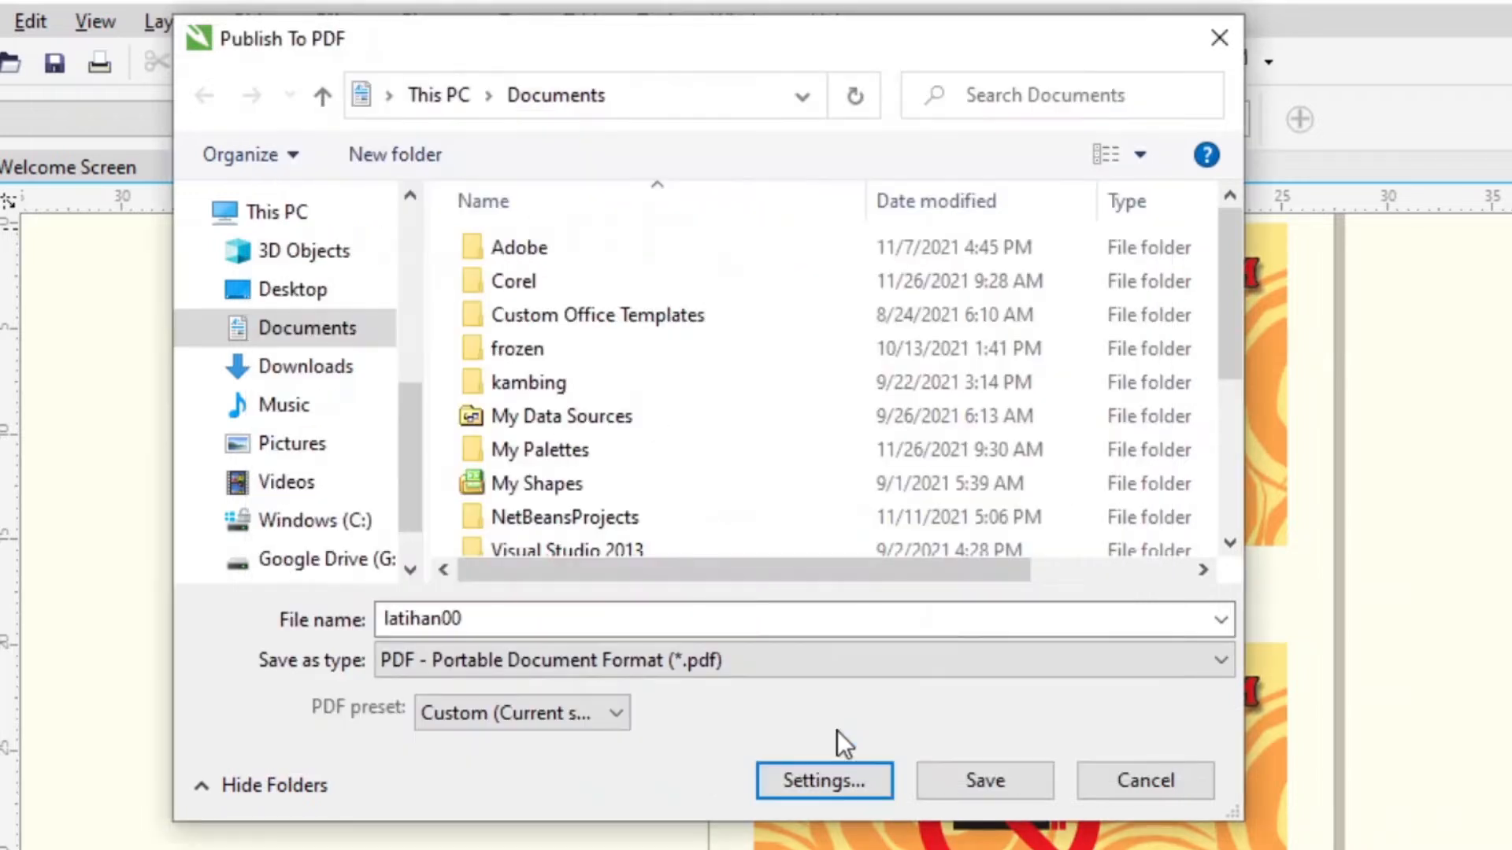
click(966, 773)
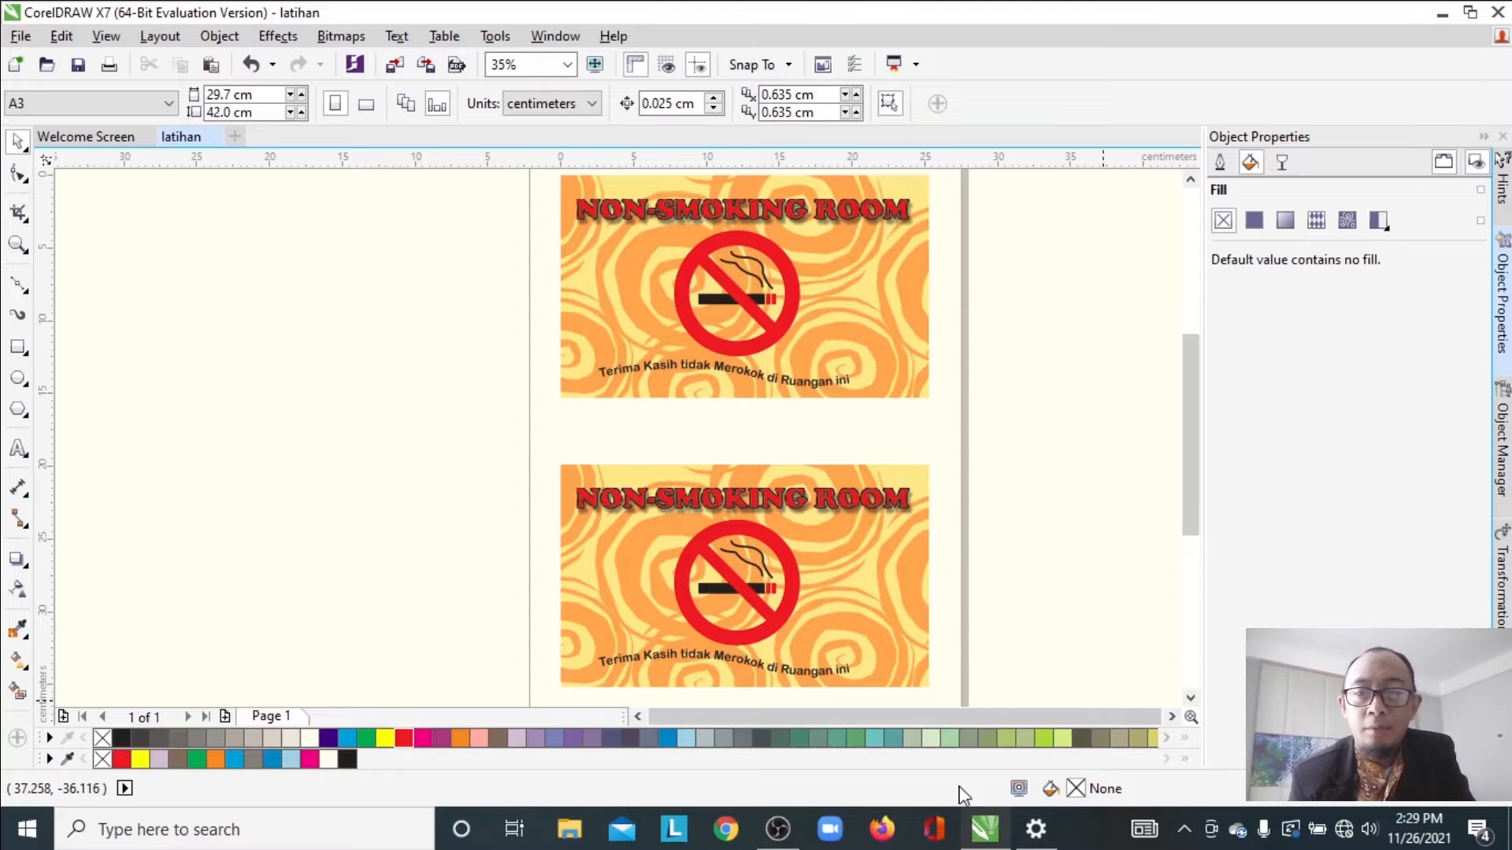
Open the exported latihan00 PDF from the Documents folder in Google Chrome
click(569, 829)
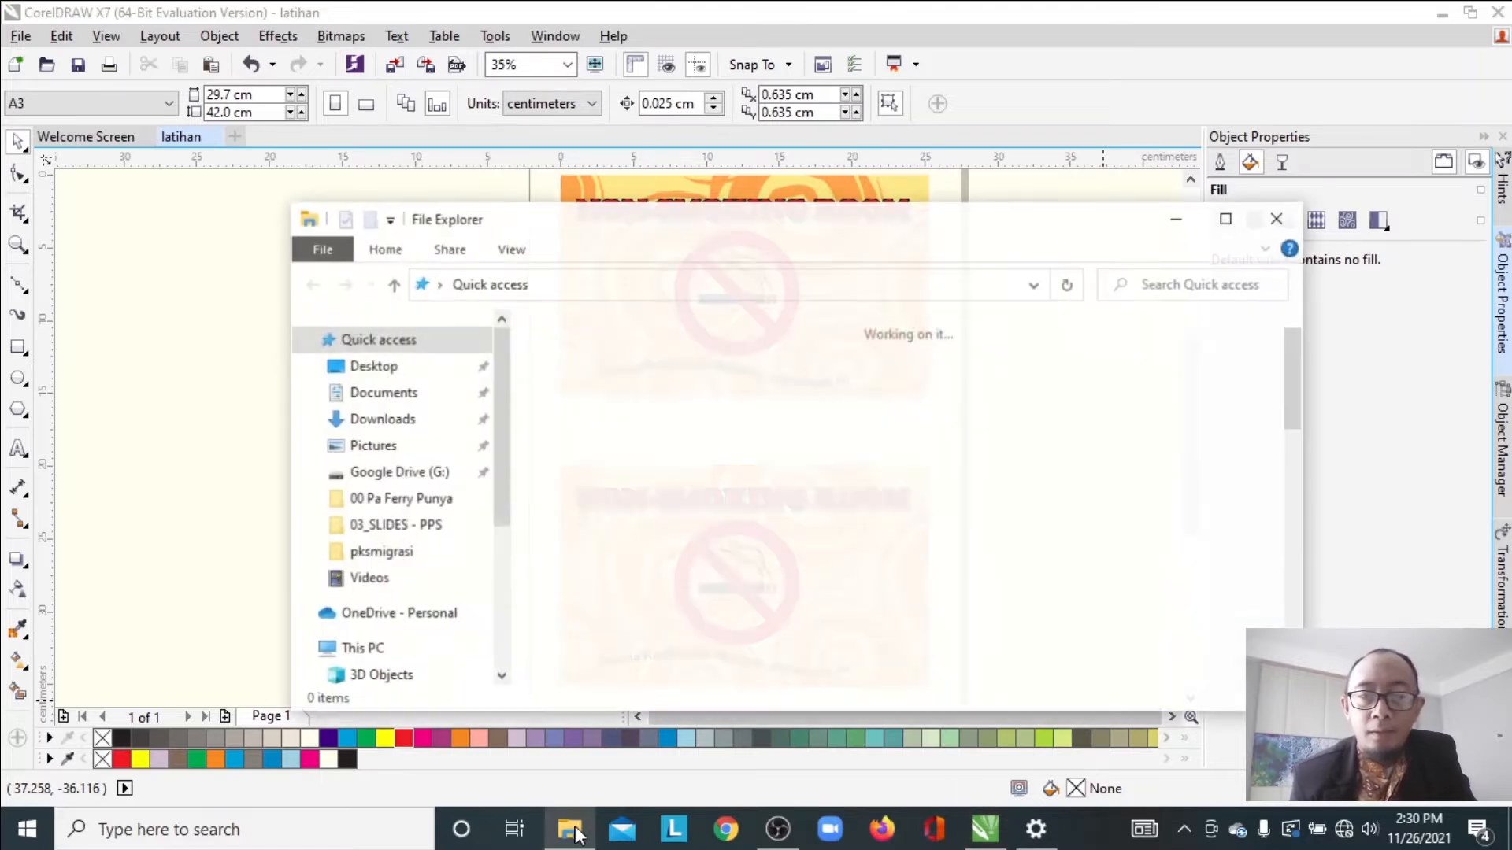
scroll(496, 485, down, 2)
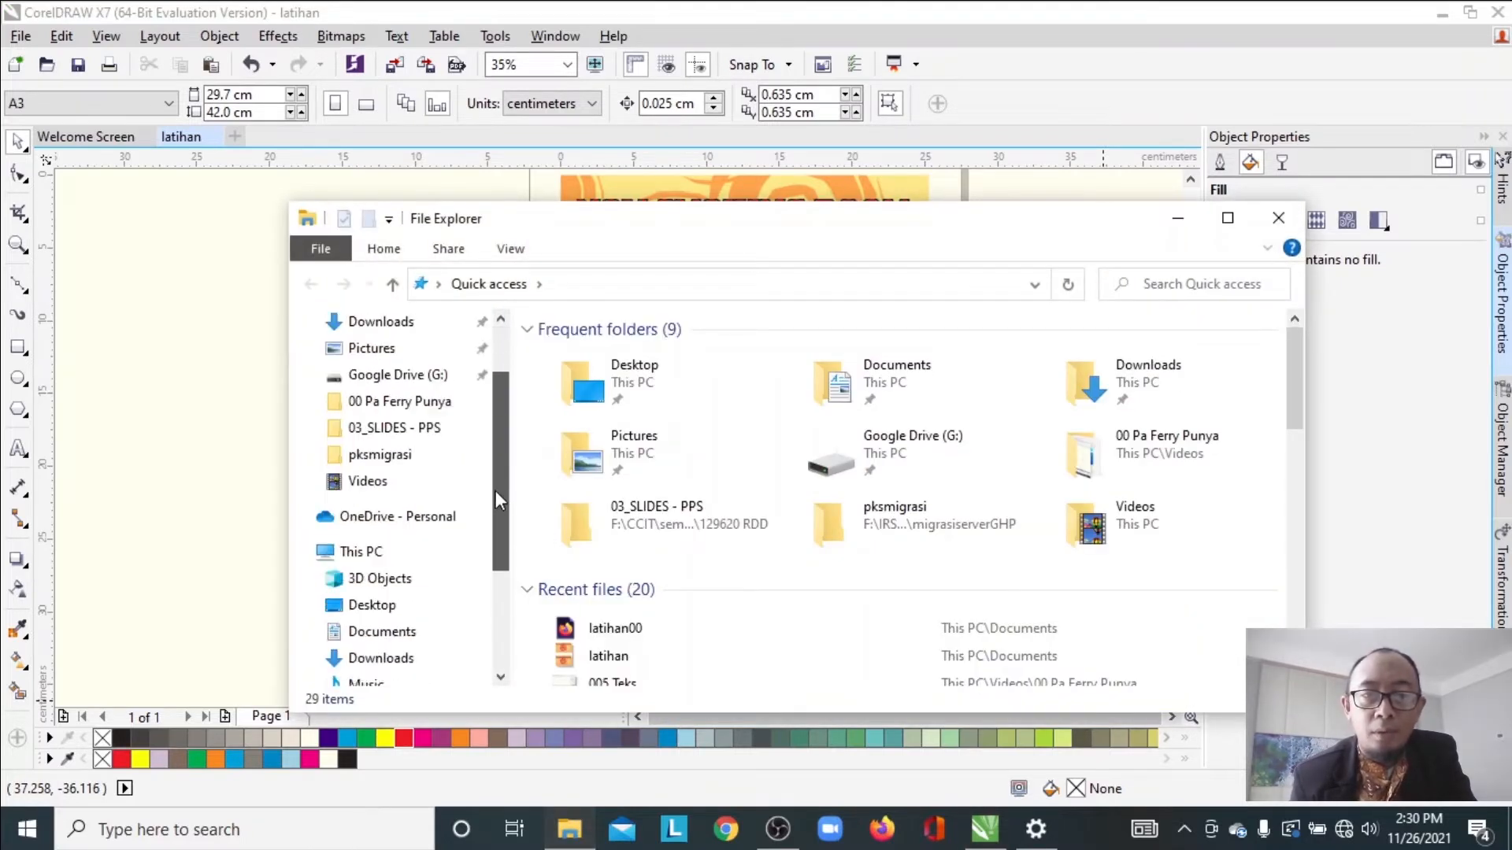
scroll(495, 472, up, 2)
click(403, 393)
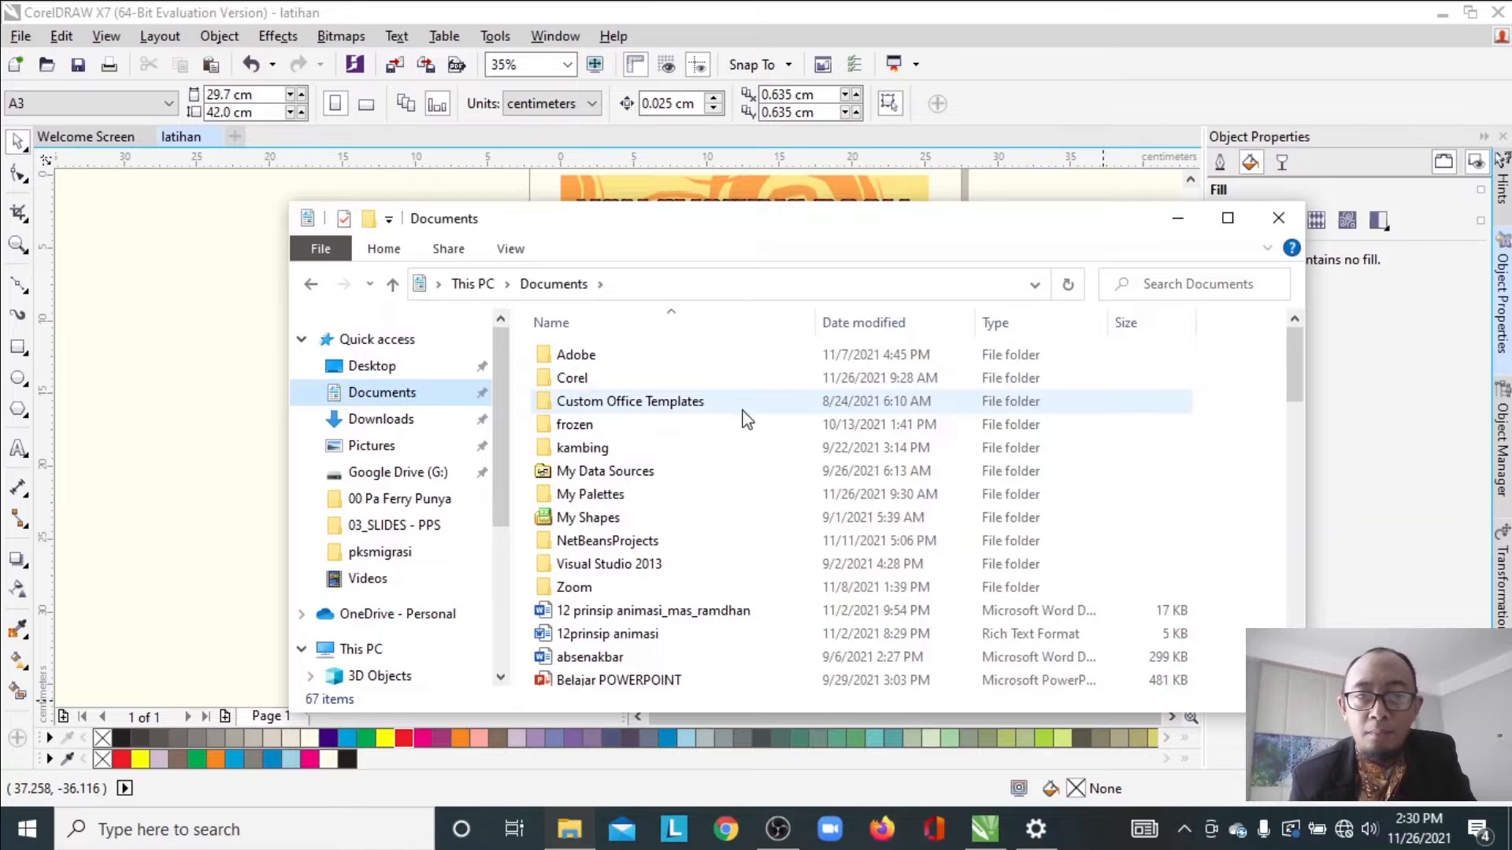
key(l)
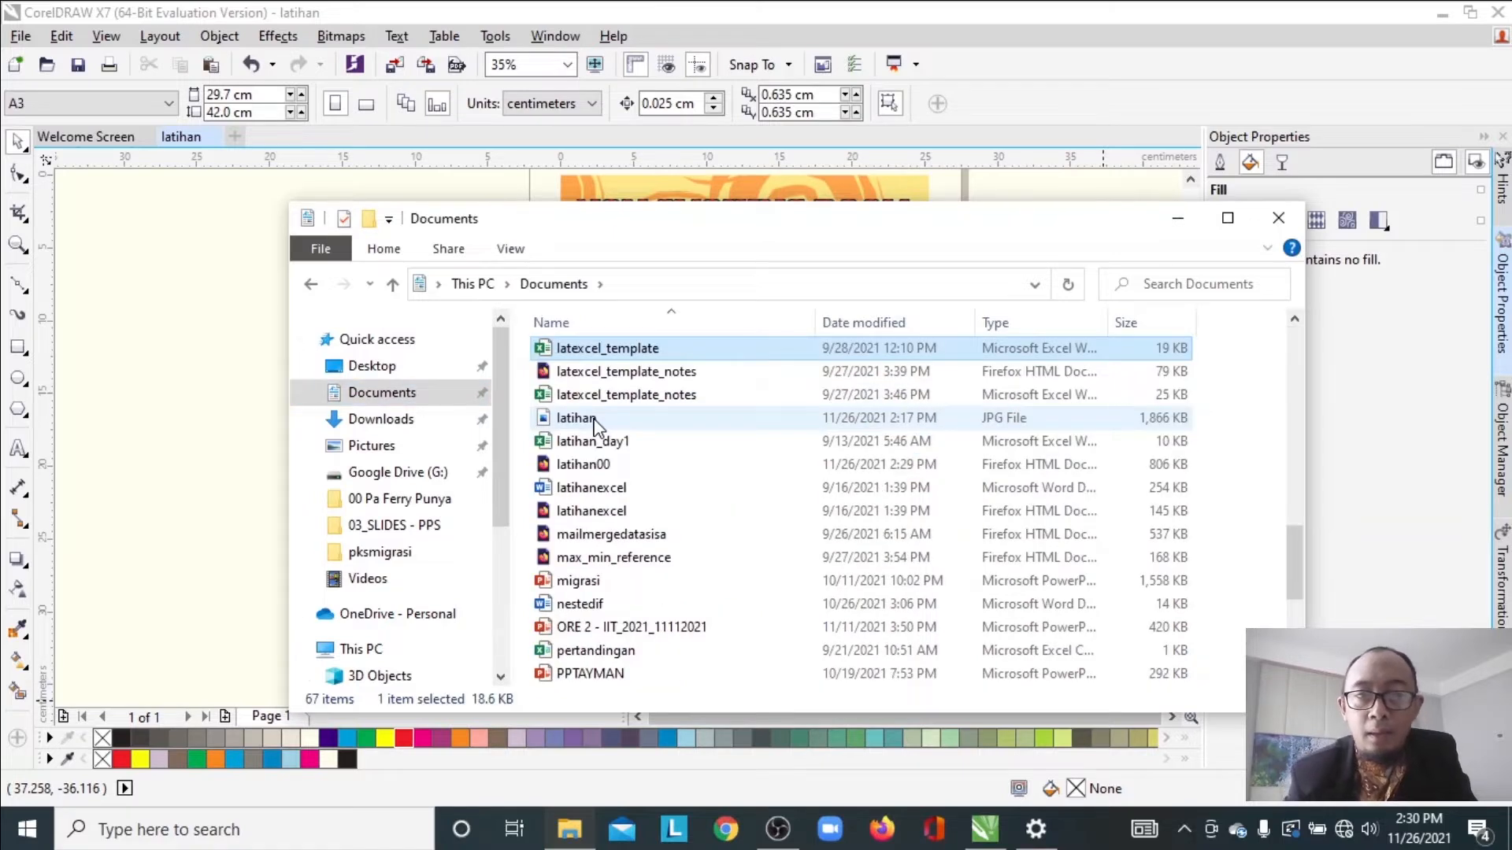
click(606, 467)
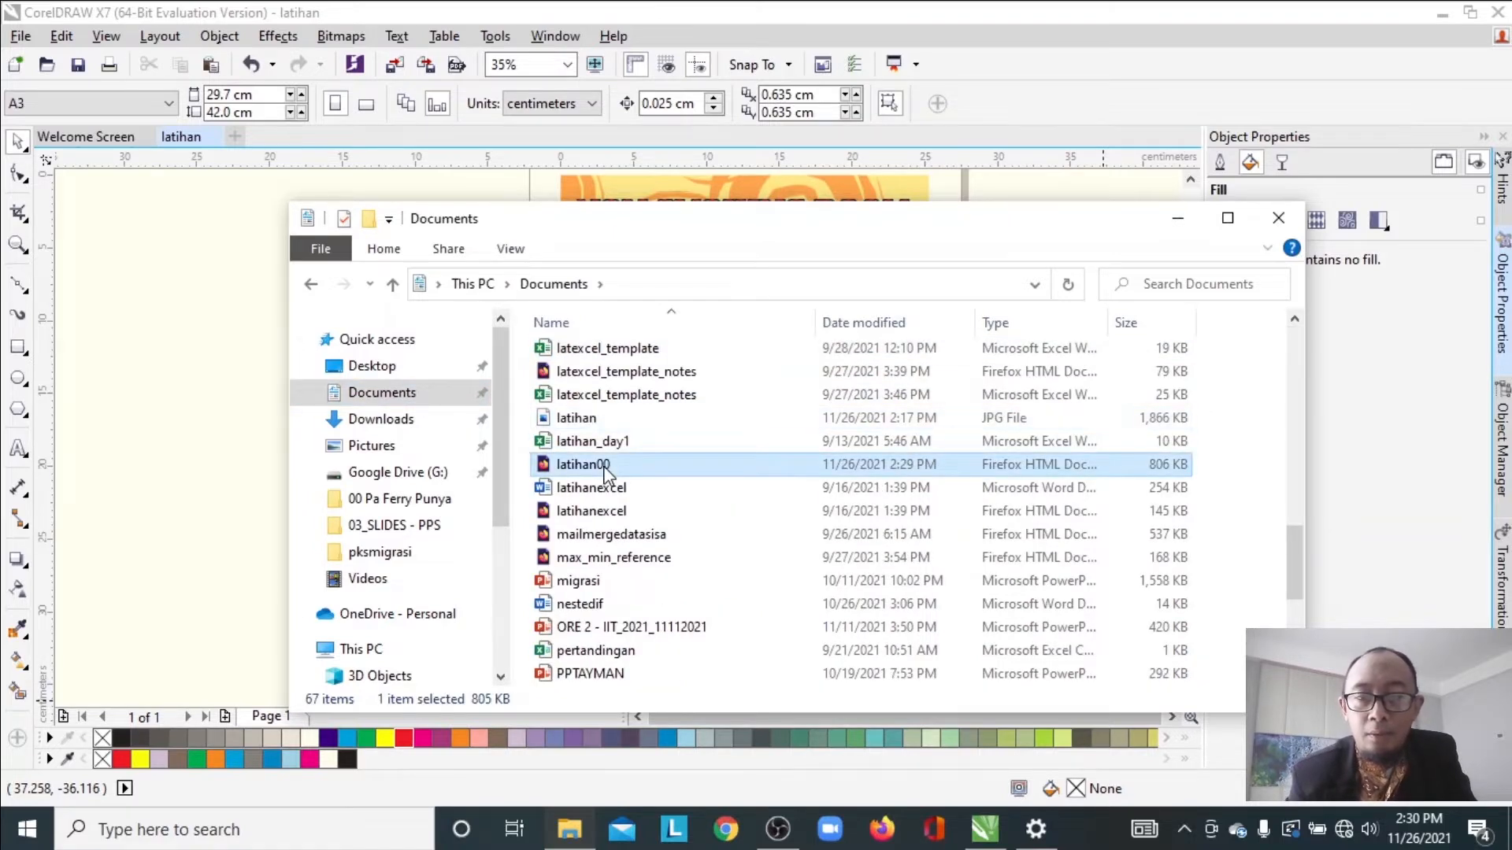
right_click(606, 466)
mouse_move(929, 413)
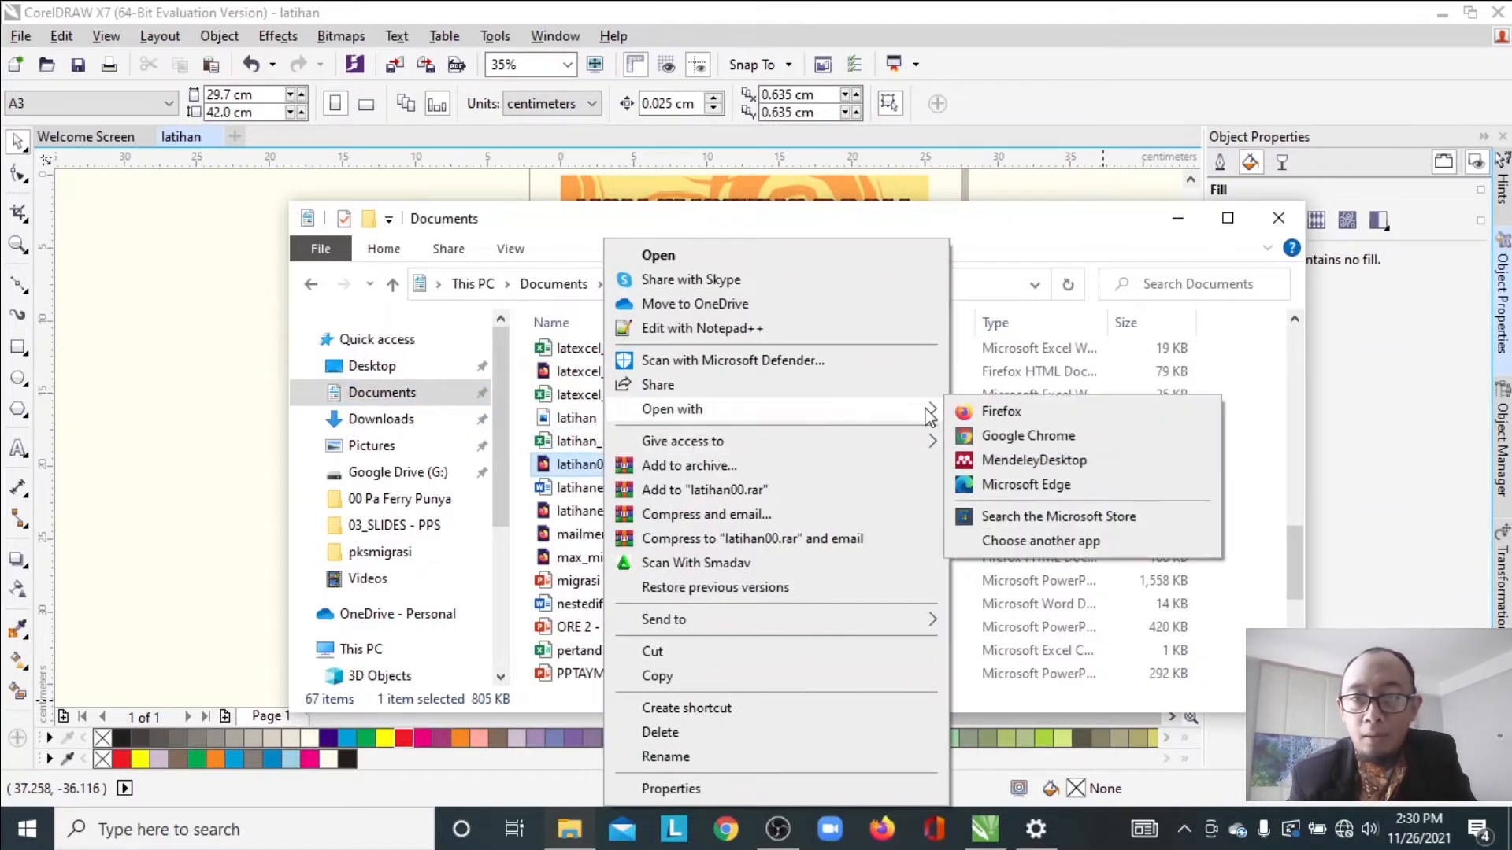
click(1022, 437)
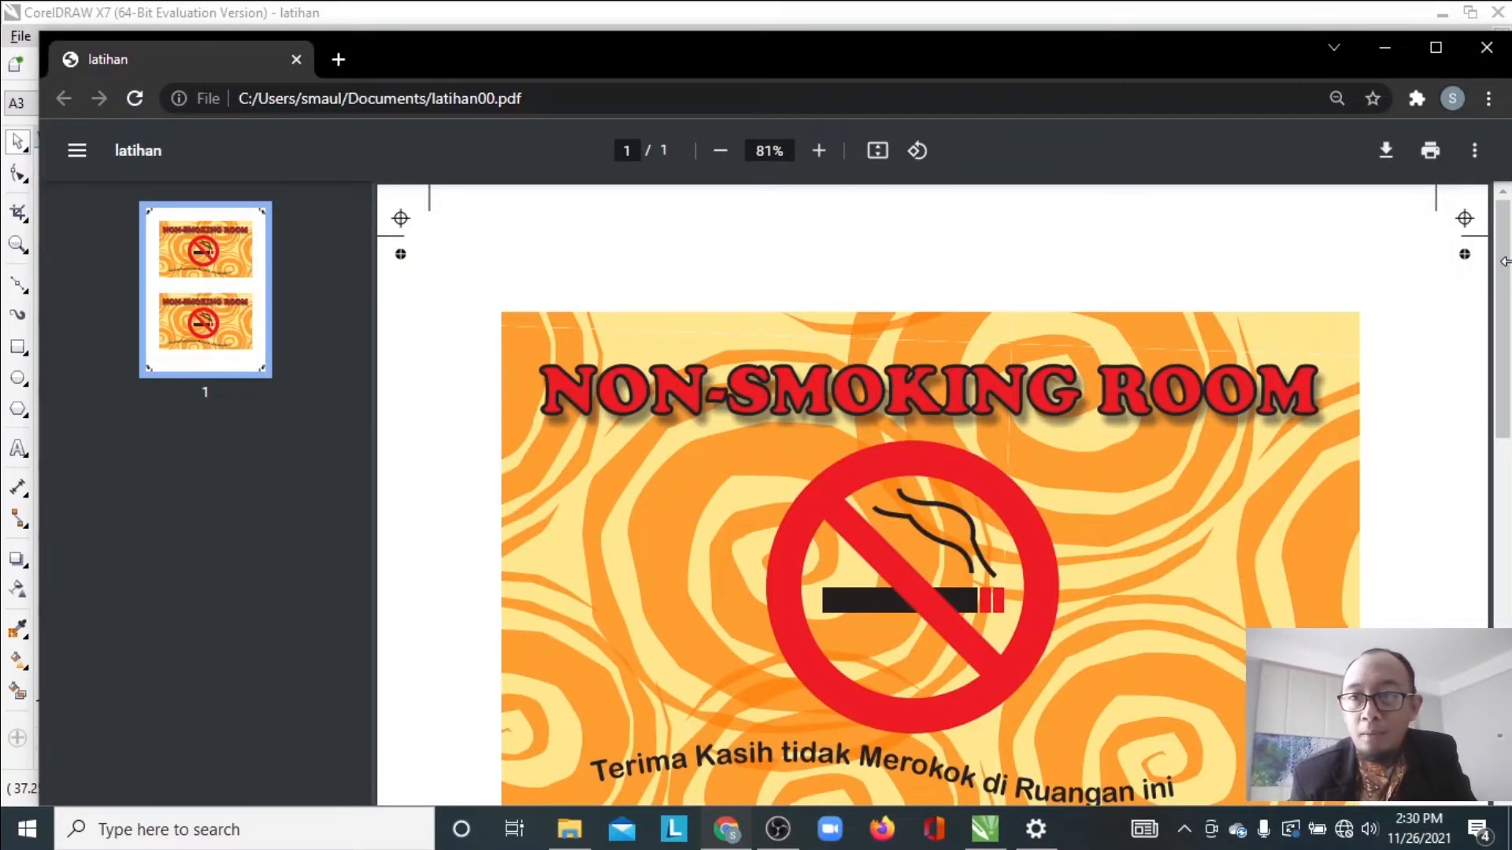
Inspect the printer's marks on the exported PDF page, and close the PDF and the Documents folder window
drag(1503, 261, 1502, 224)
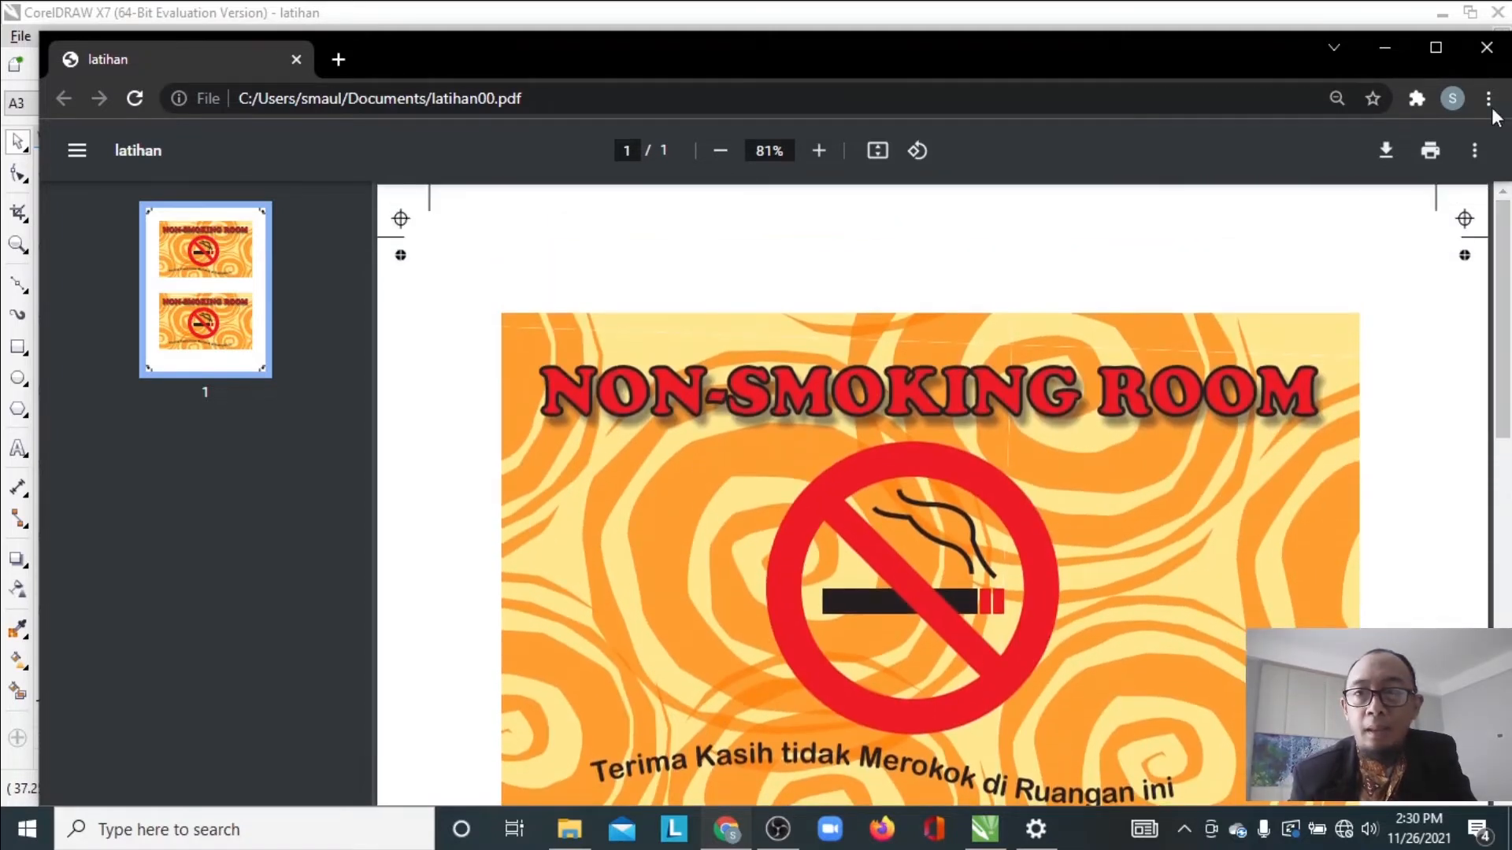
click(1489, 49)
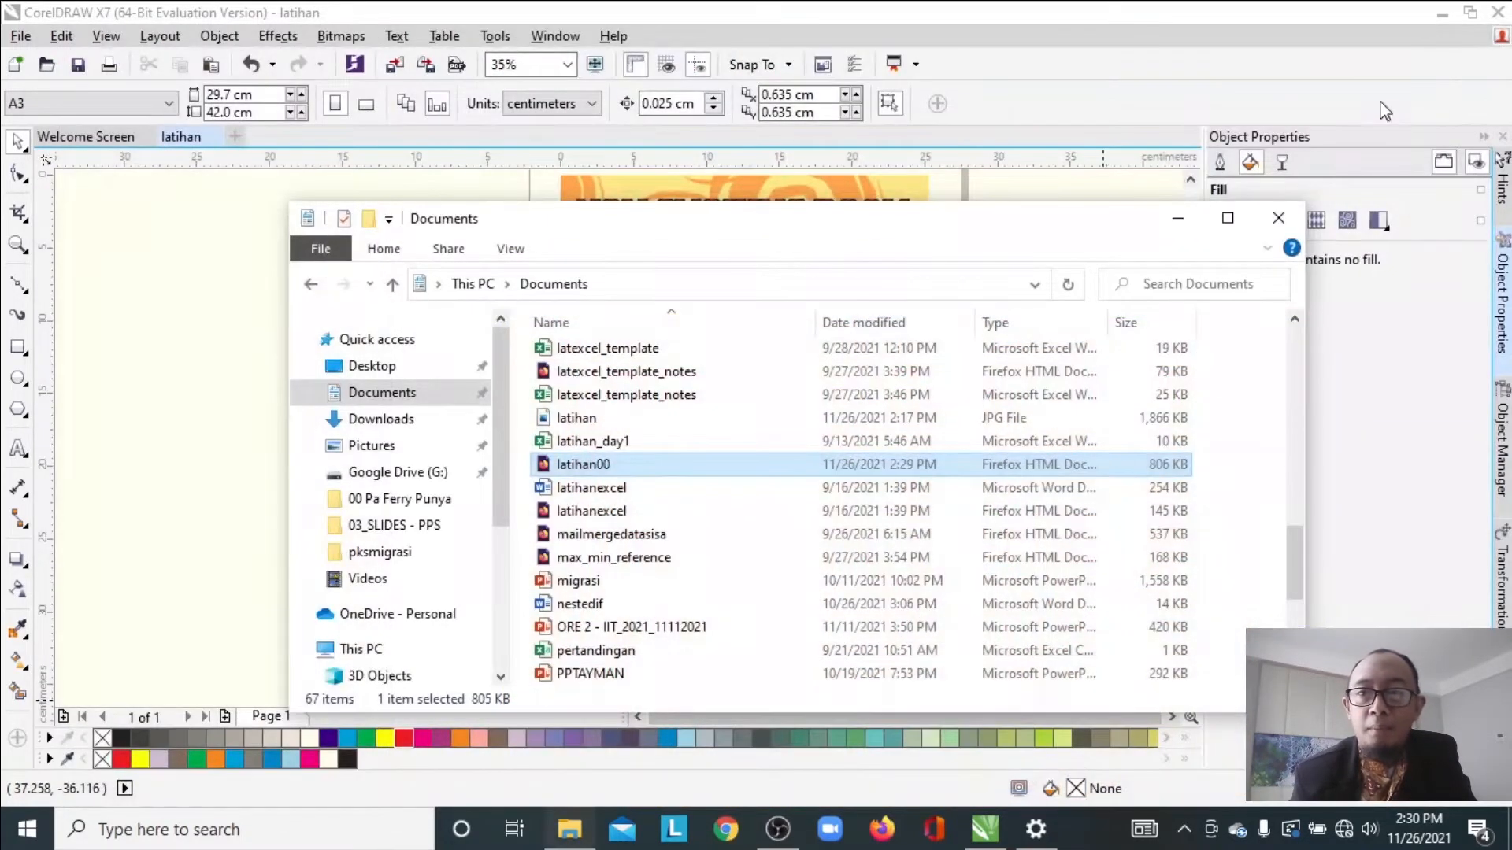
click(1278, 222)
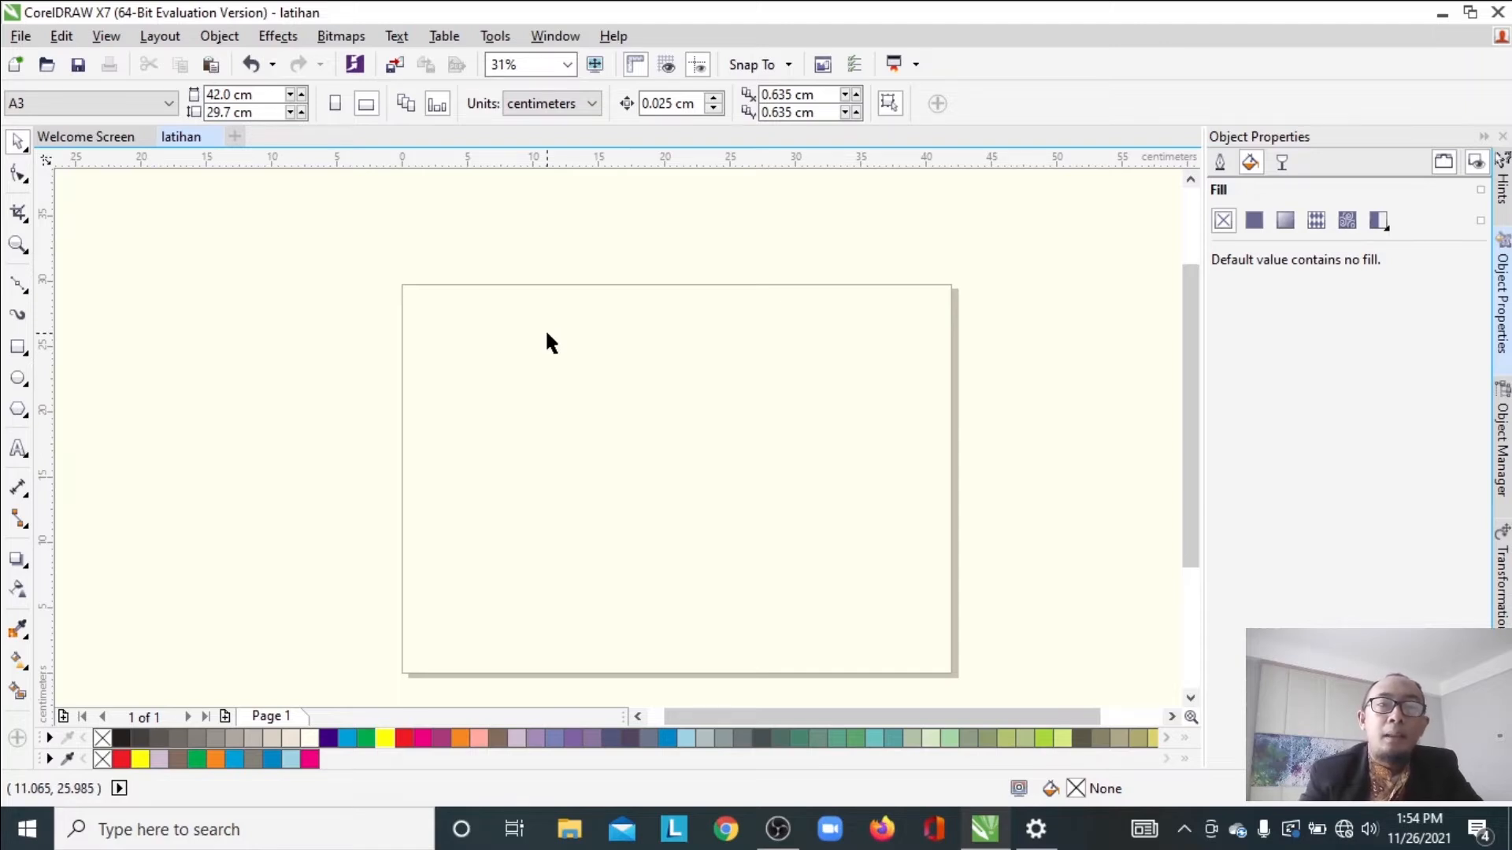
Set the page to A3 portrait, 29.7 by 42 cm, and draw a rectangle about 27.9 by 15.2 cm across its upper part
click(75, 103)
click(46, 131)
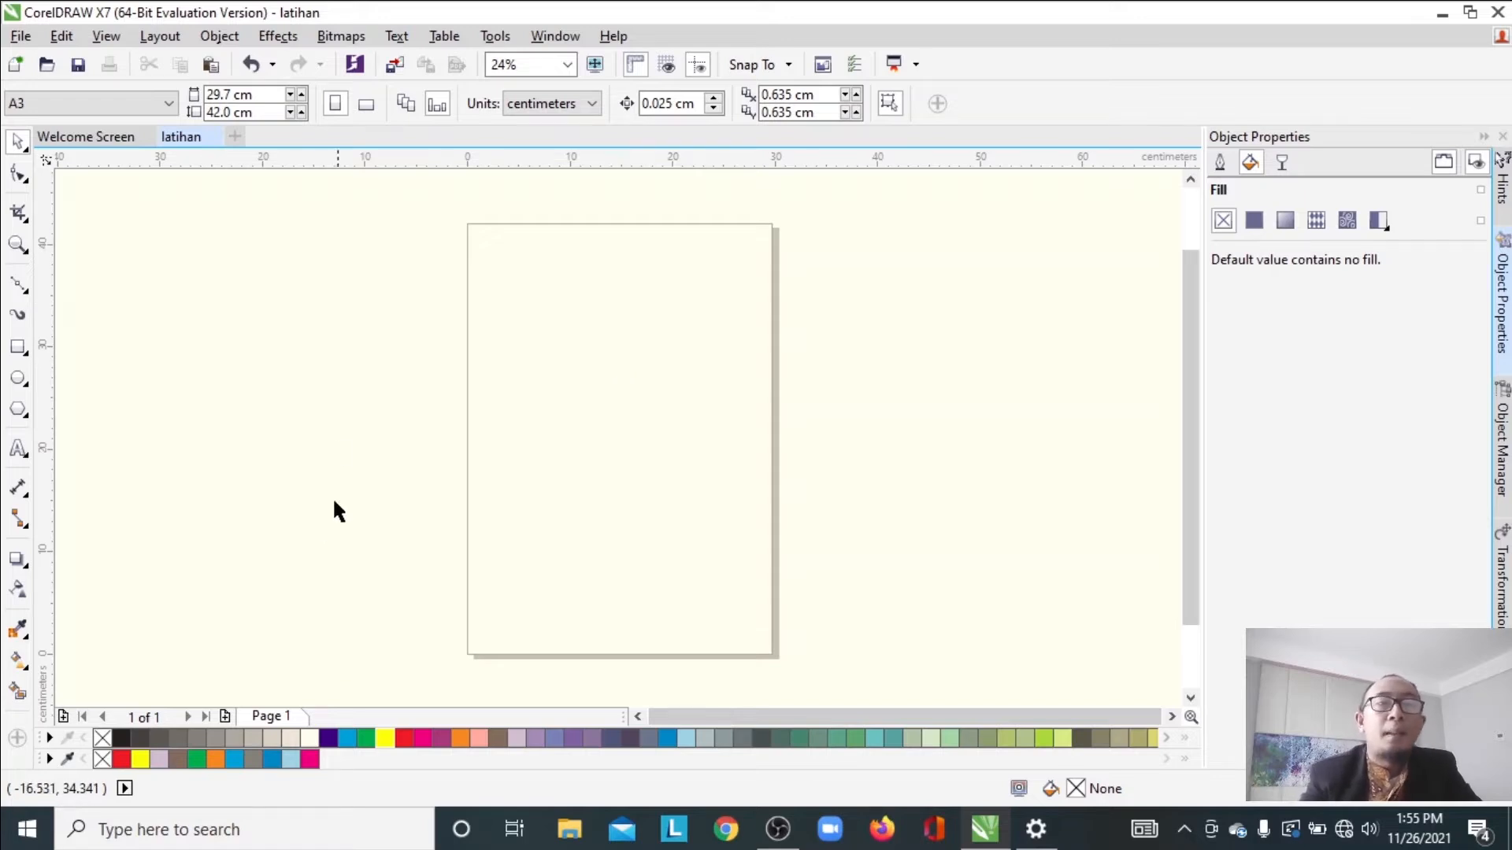
click(18, 346)
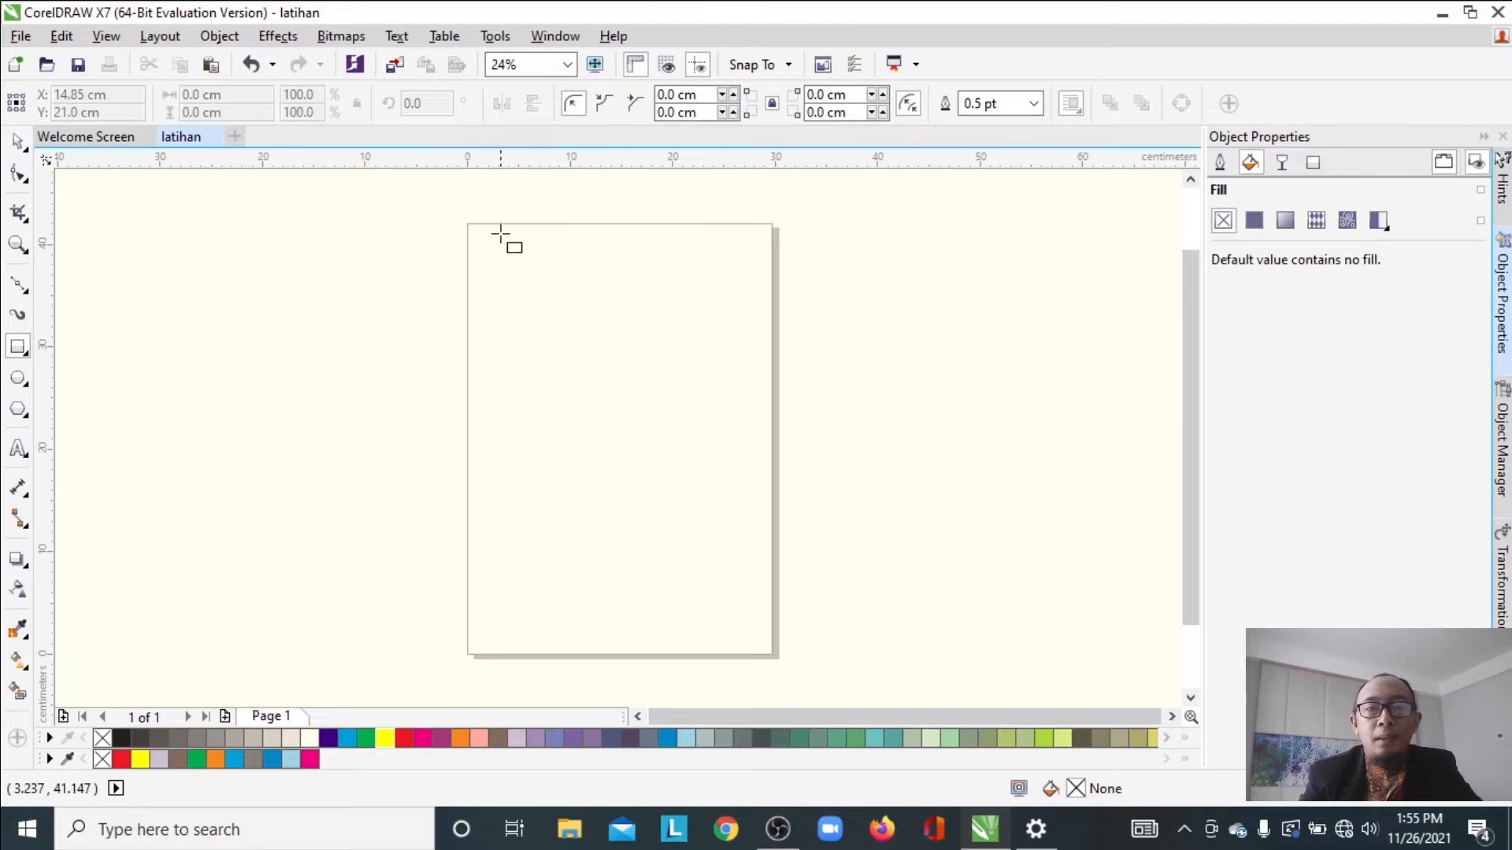
drag(476, 238, 762, 392)
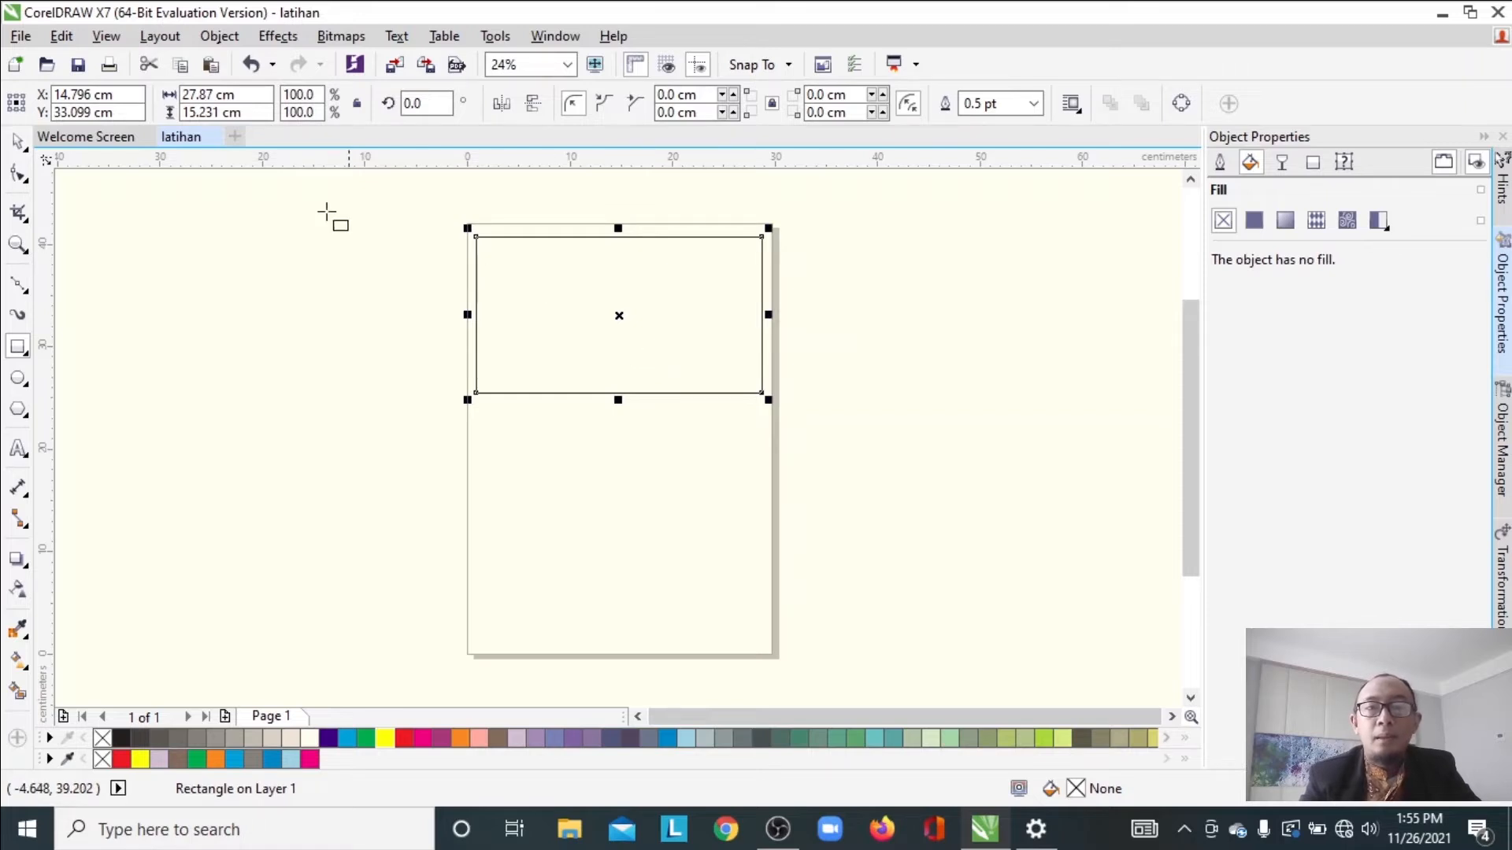
Set the rectangle's size to 25 cm wide and 15 cm high
click(229, 94)
triple_click(229, 94)
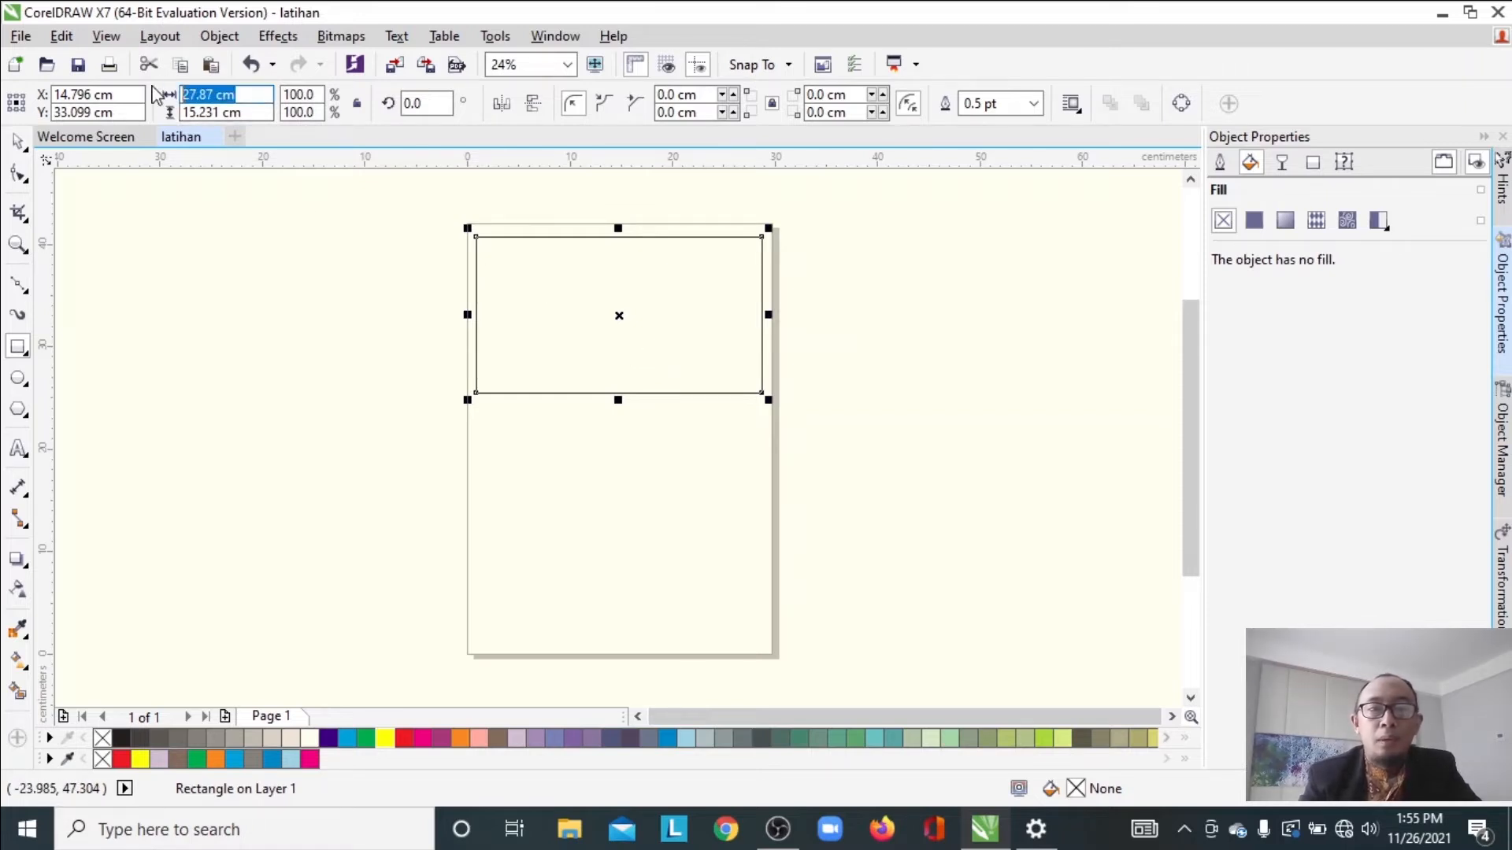
text(25)
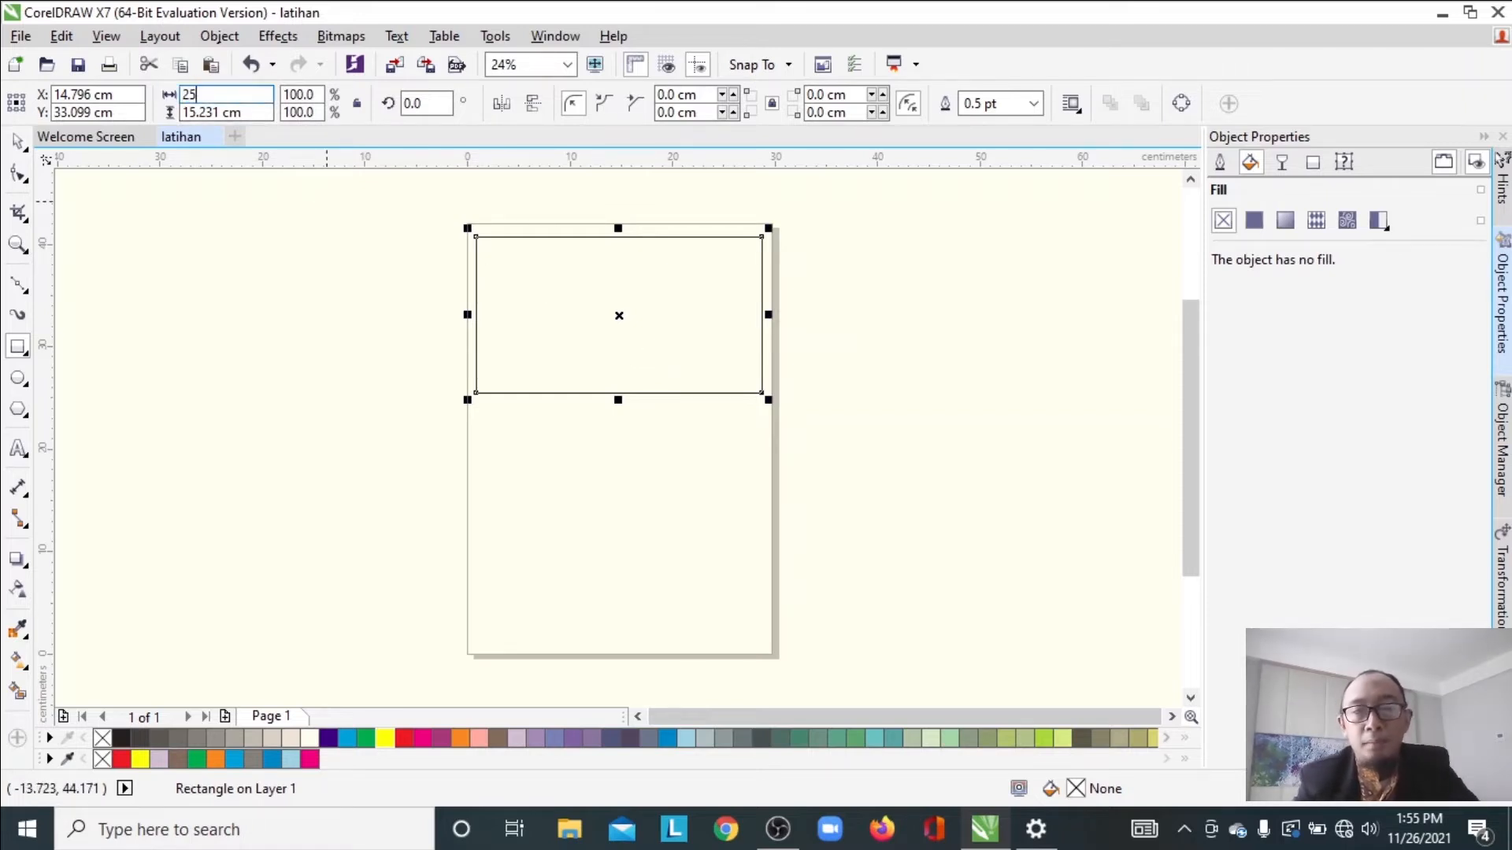
key(Return)
drag(257, 114, 169, 116)
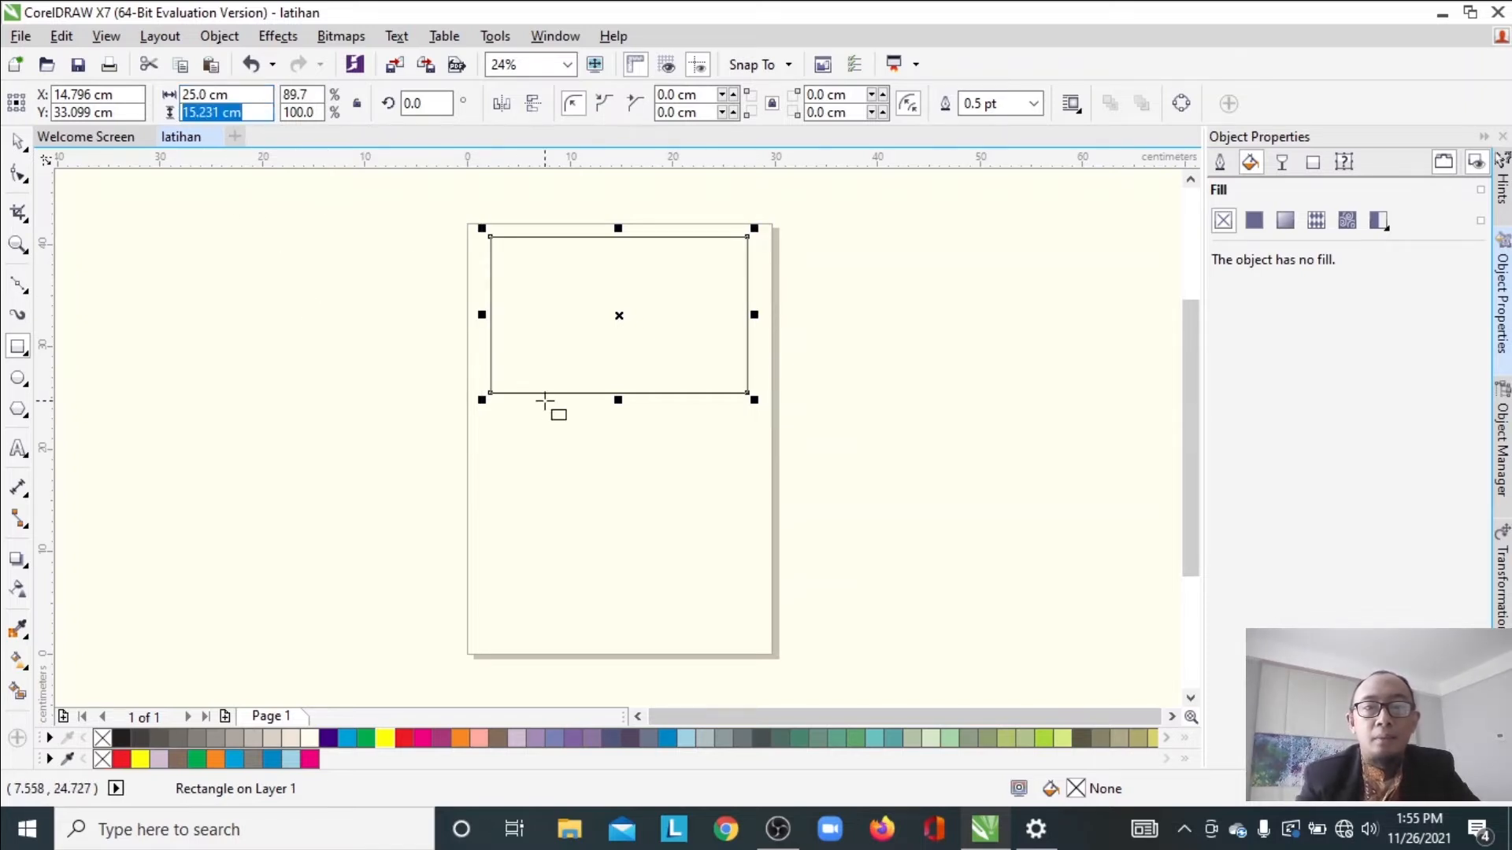
text(15)
key(Return)
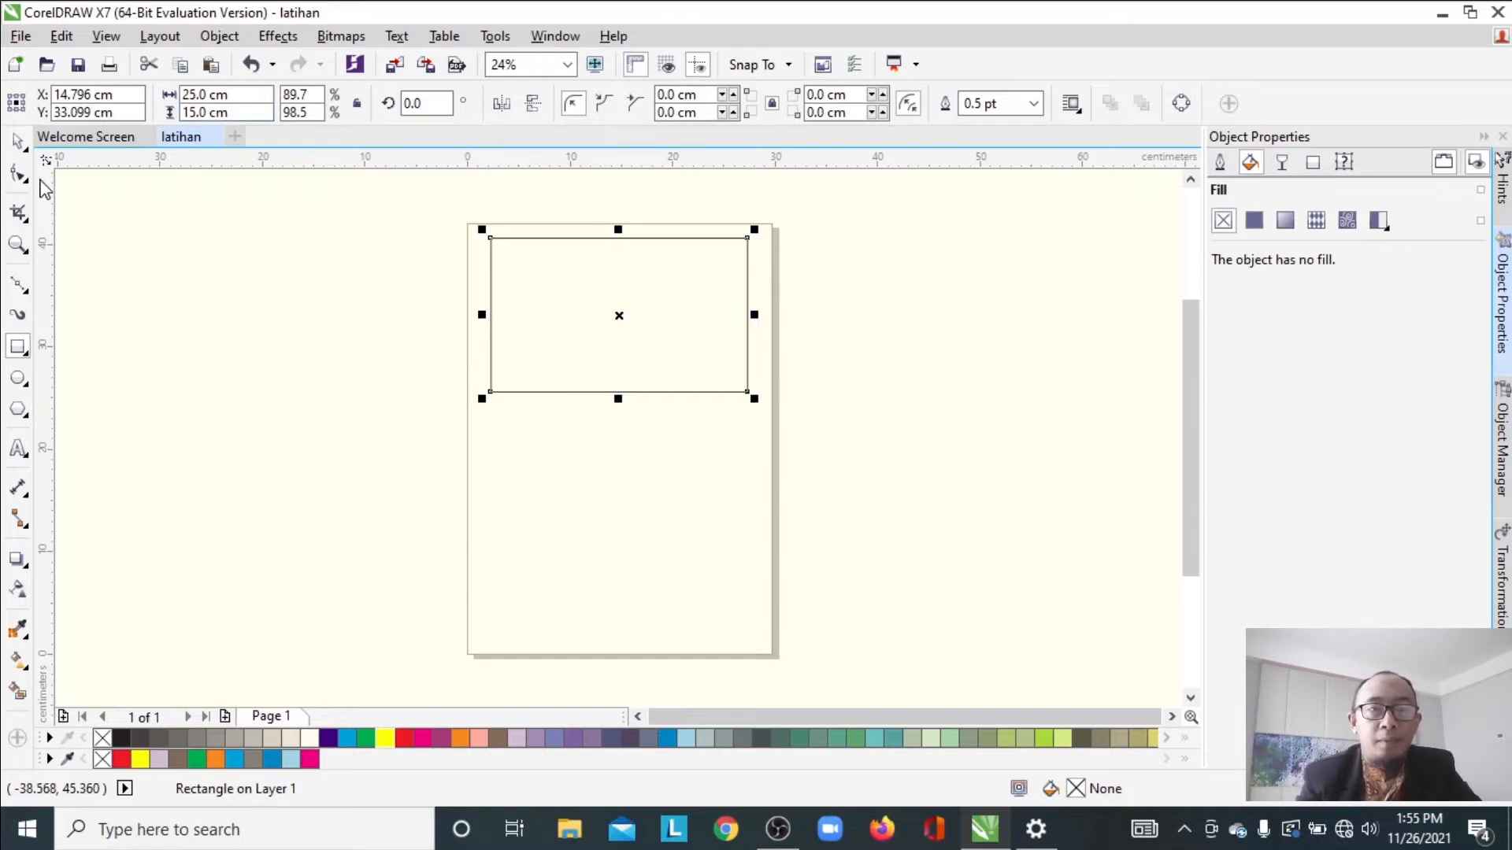
Move the rectangle about 1 cm down from the page's upper edge and deselect it
click(19, 142)
drag(655, 291, 657, 298)
click(807, 305)
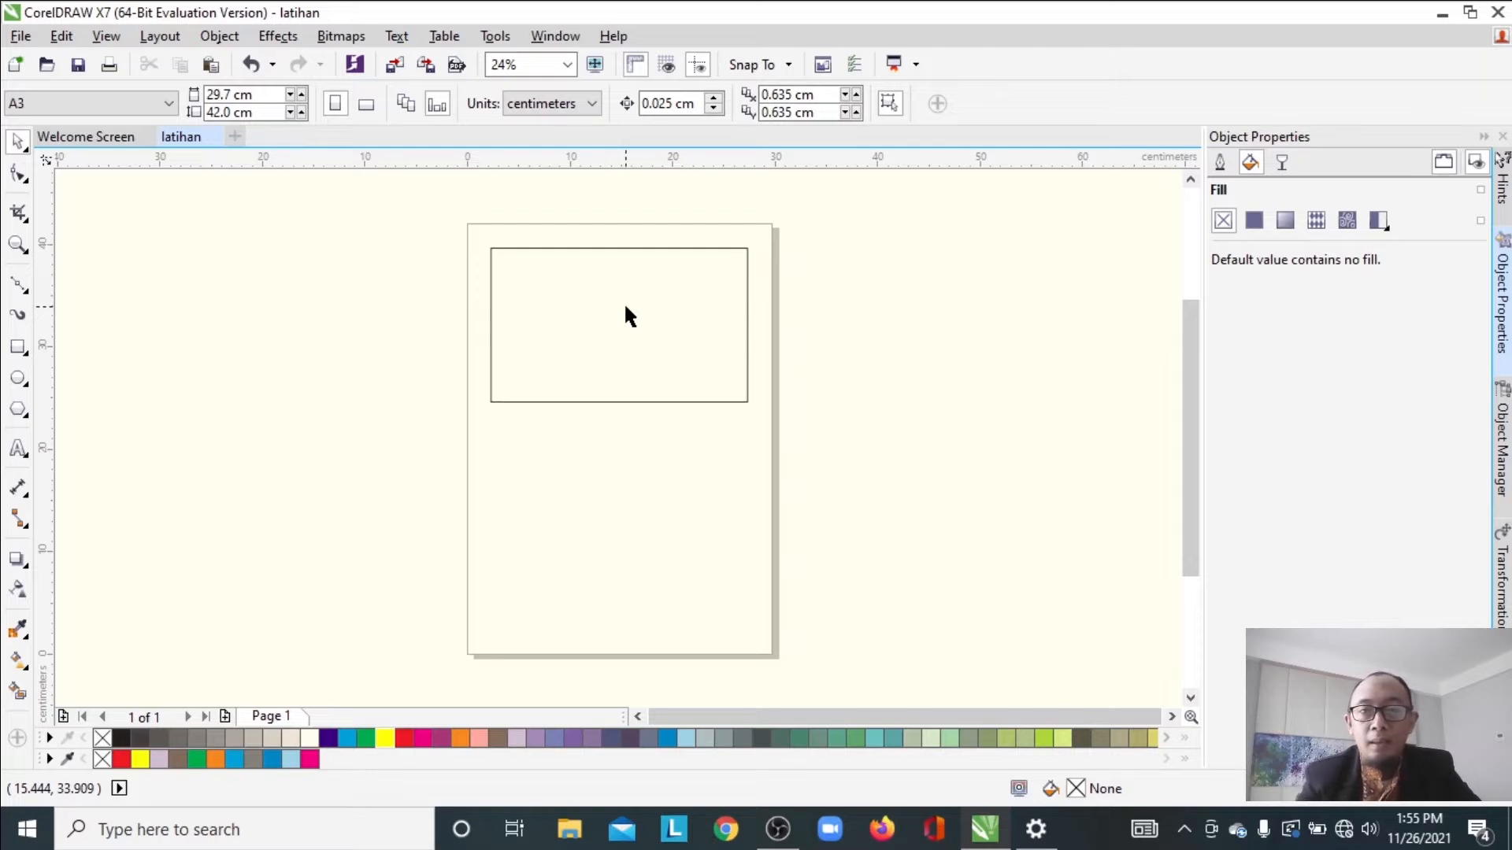
Set the rectangle's width to 25.3 cm
key(z)
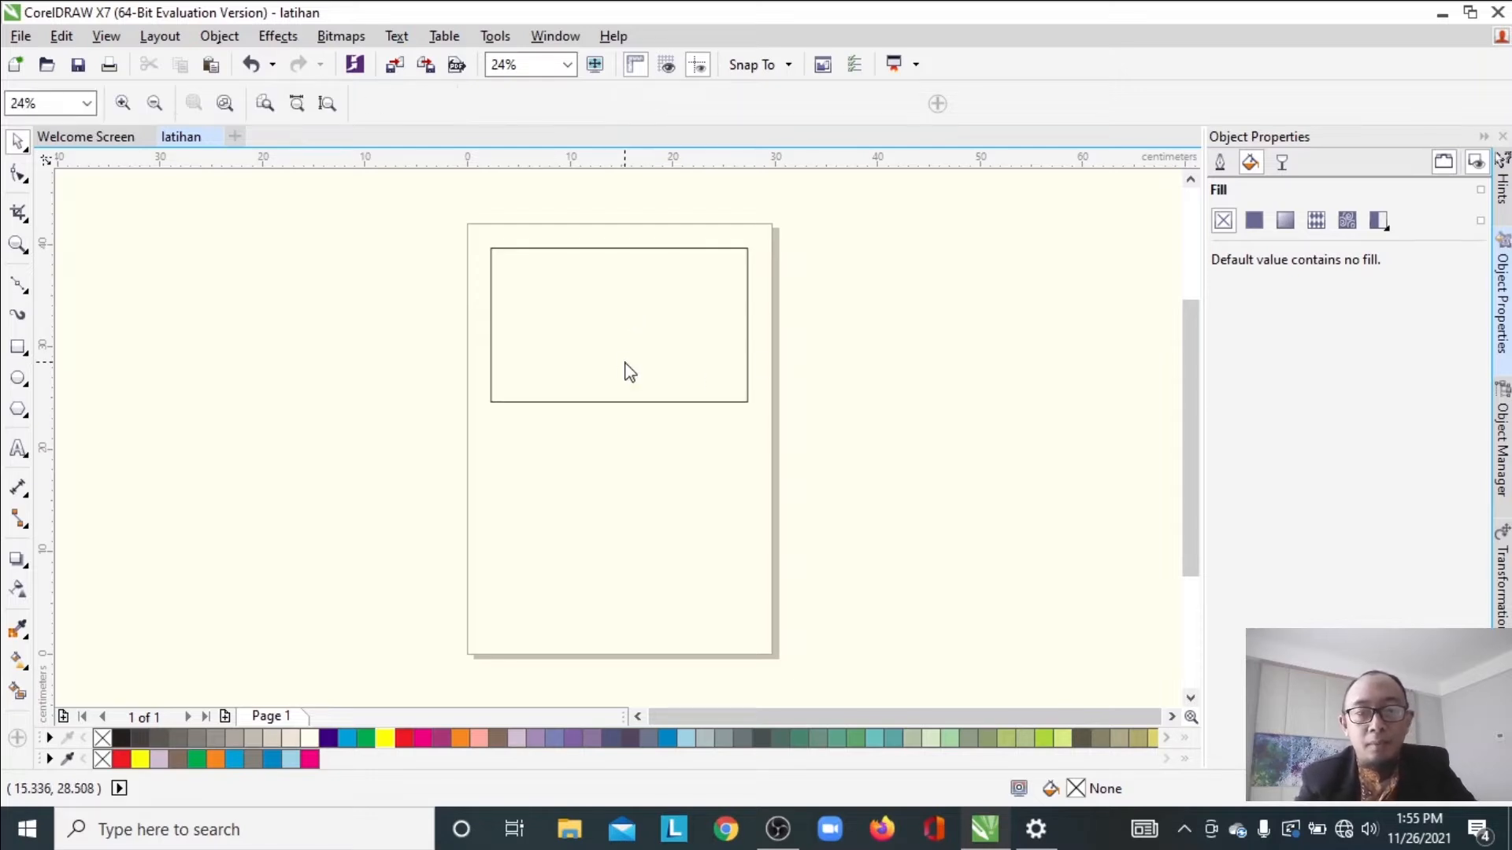
drag(443, 218, 894, 501)
drag(218, 200, 933, 626)
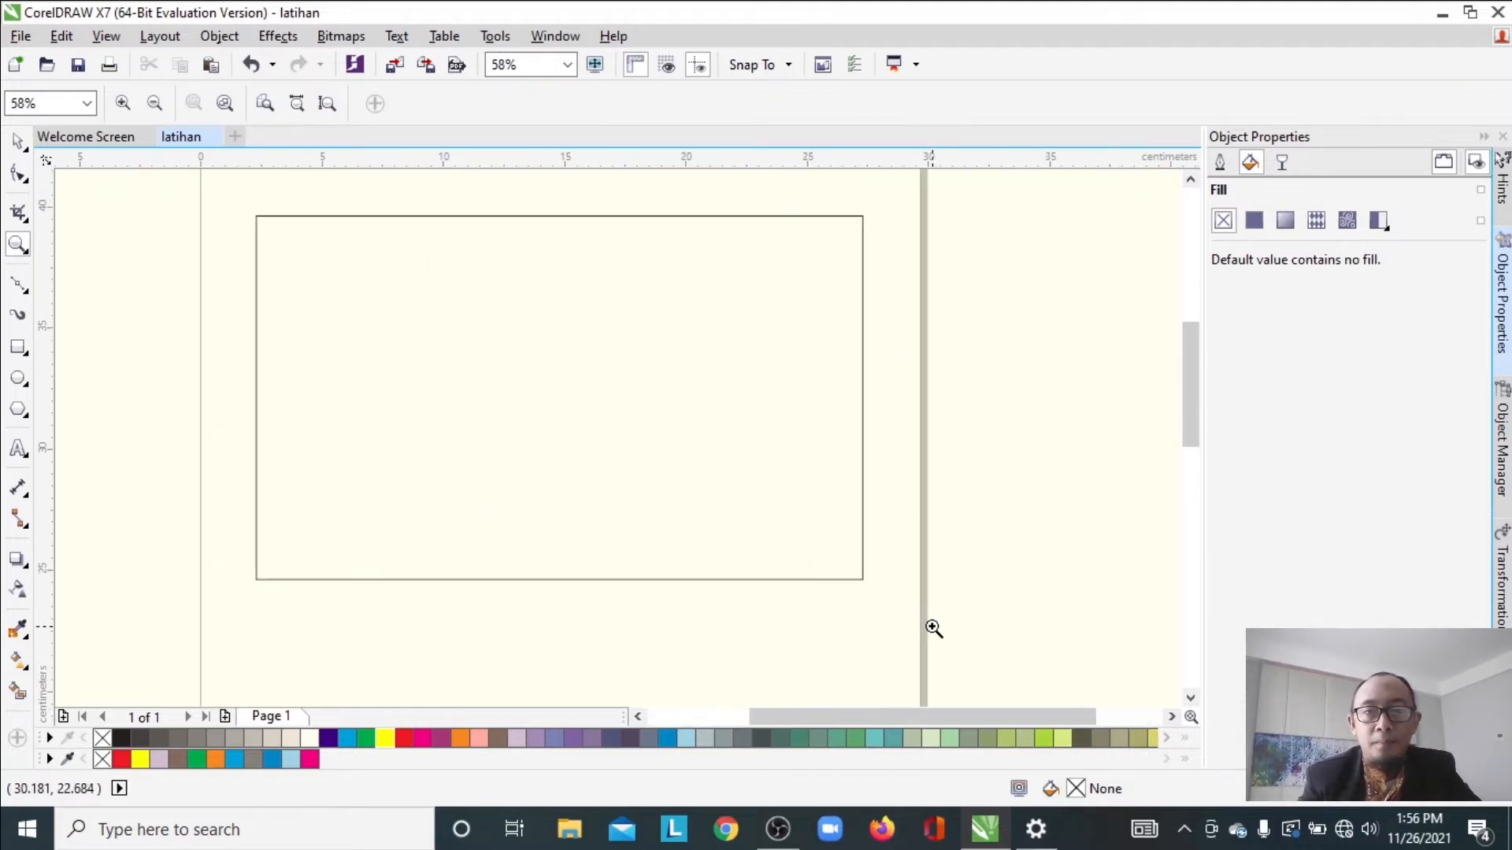
key(space)
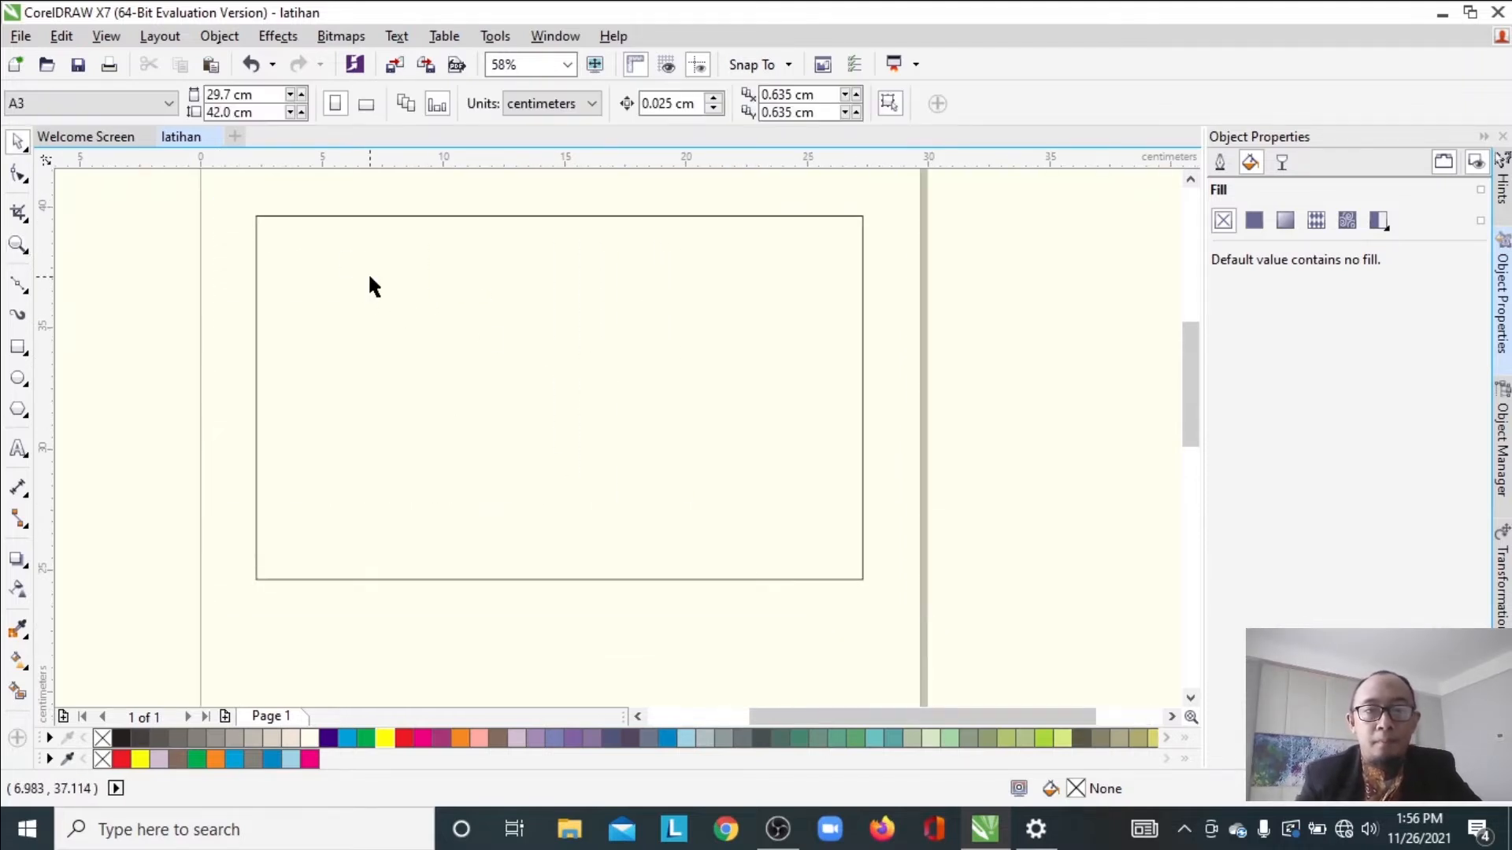
click(370, 275)
click(254, 214)
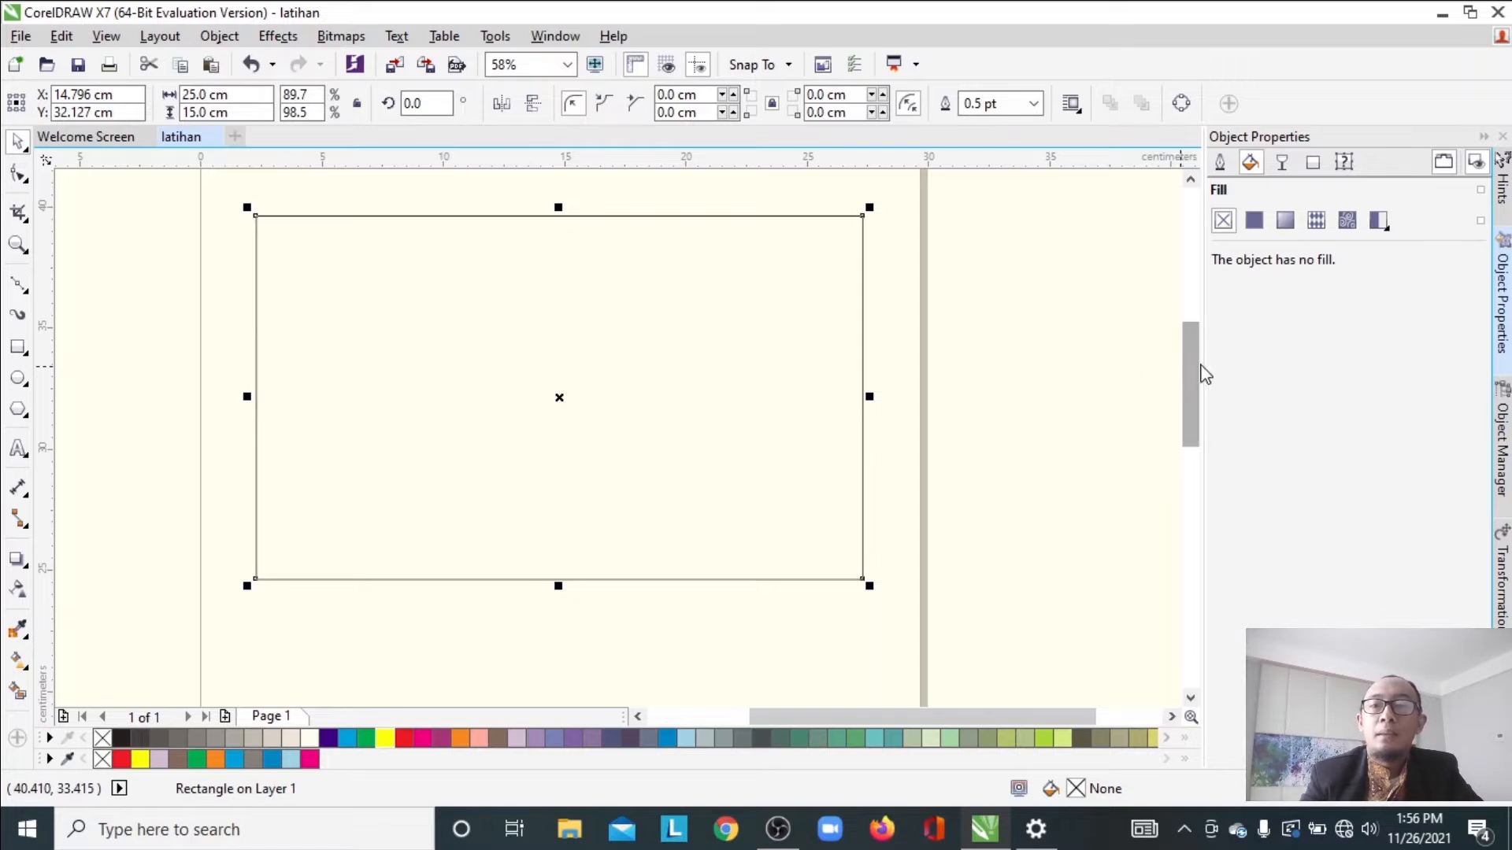
scroll(1191, 363, up, 1)
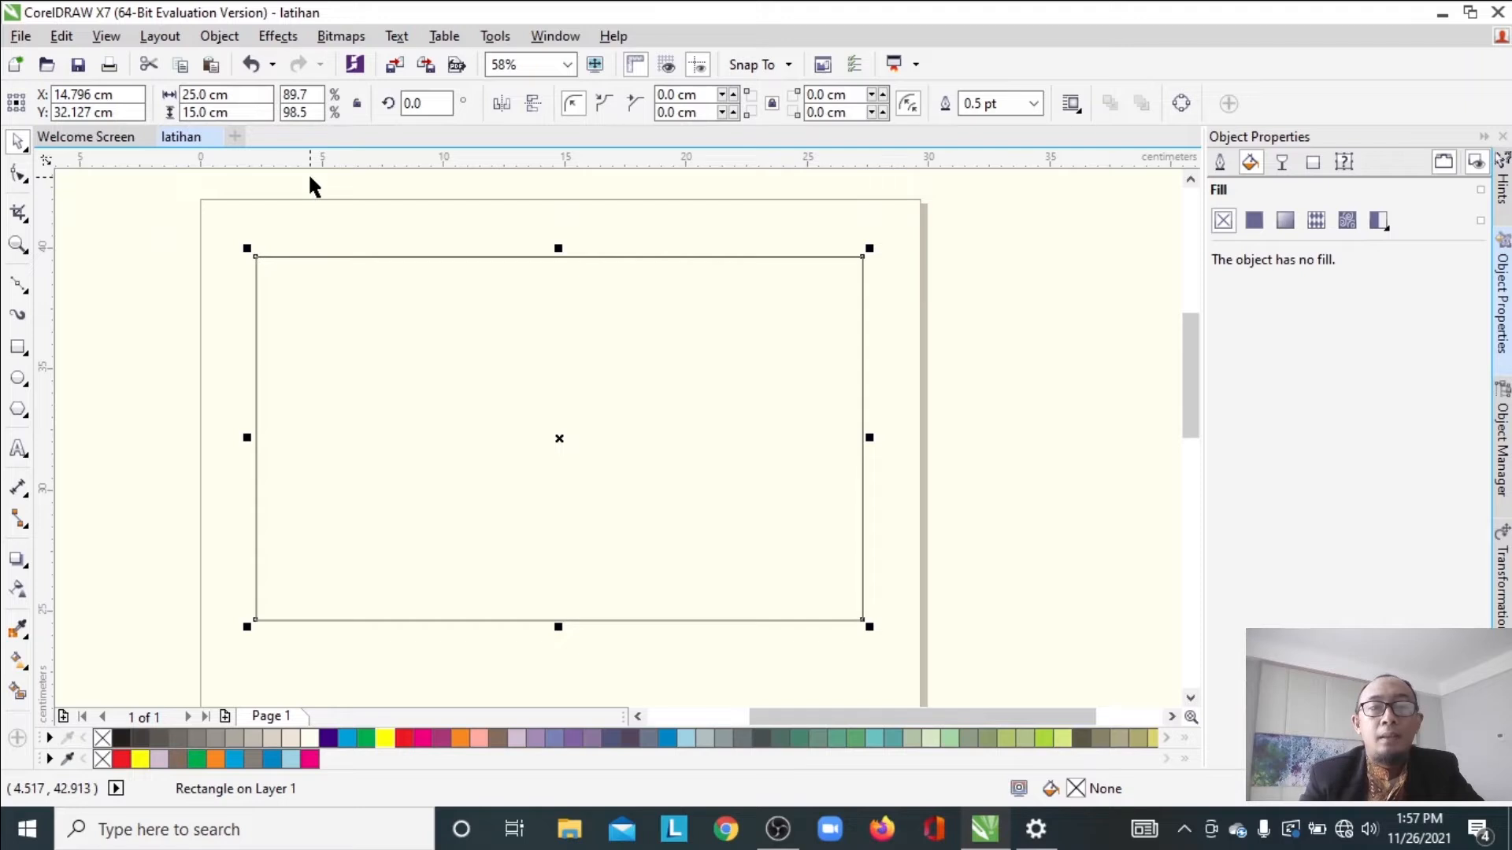
click(240, 95)
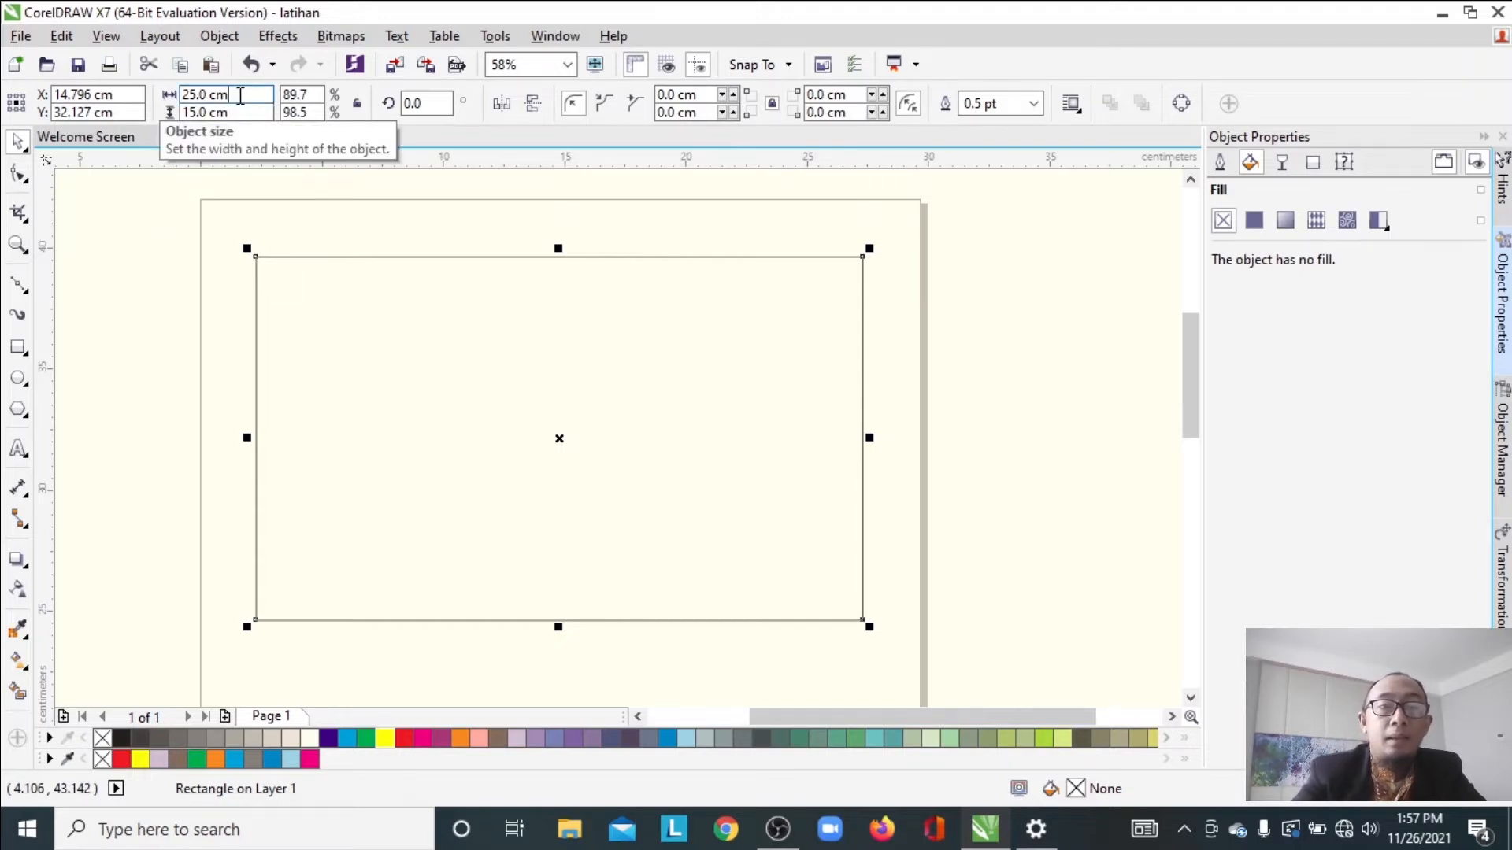
key(BackSpace)
key(BackSpace)
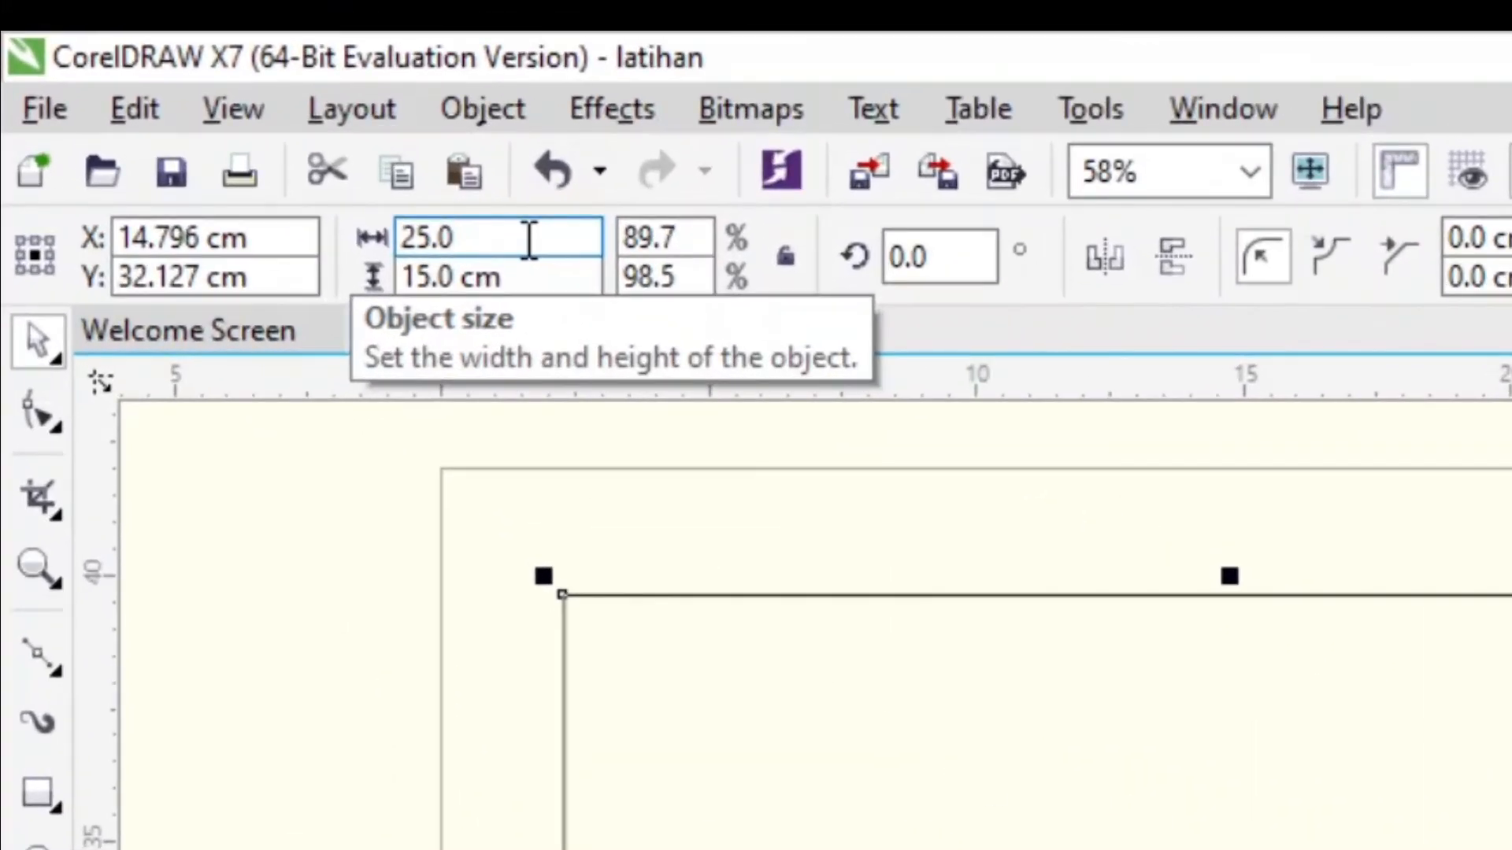
key(BackSpace)
text(3)
key(Return)
Set the rectangle's height to 15.3 cm
click(538, 279)
key(BackSpace)
key(BackSpace)
key(BackSpace)
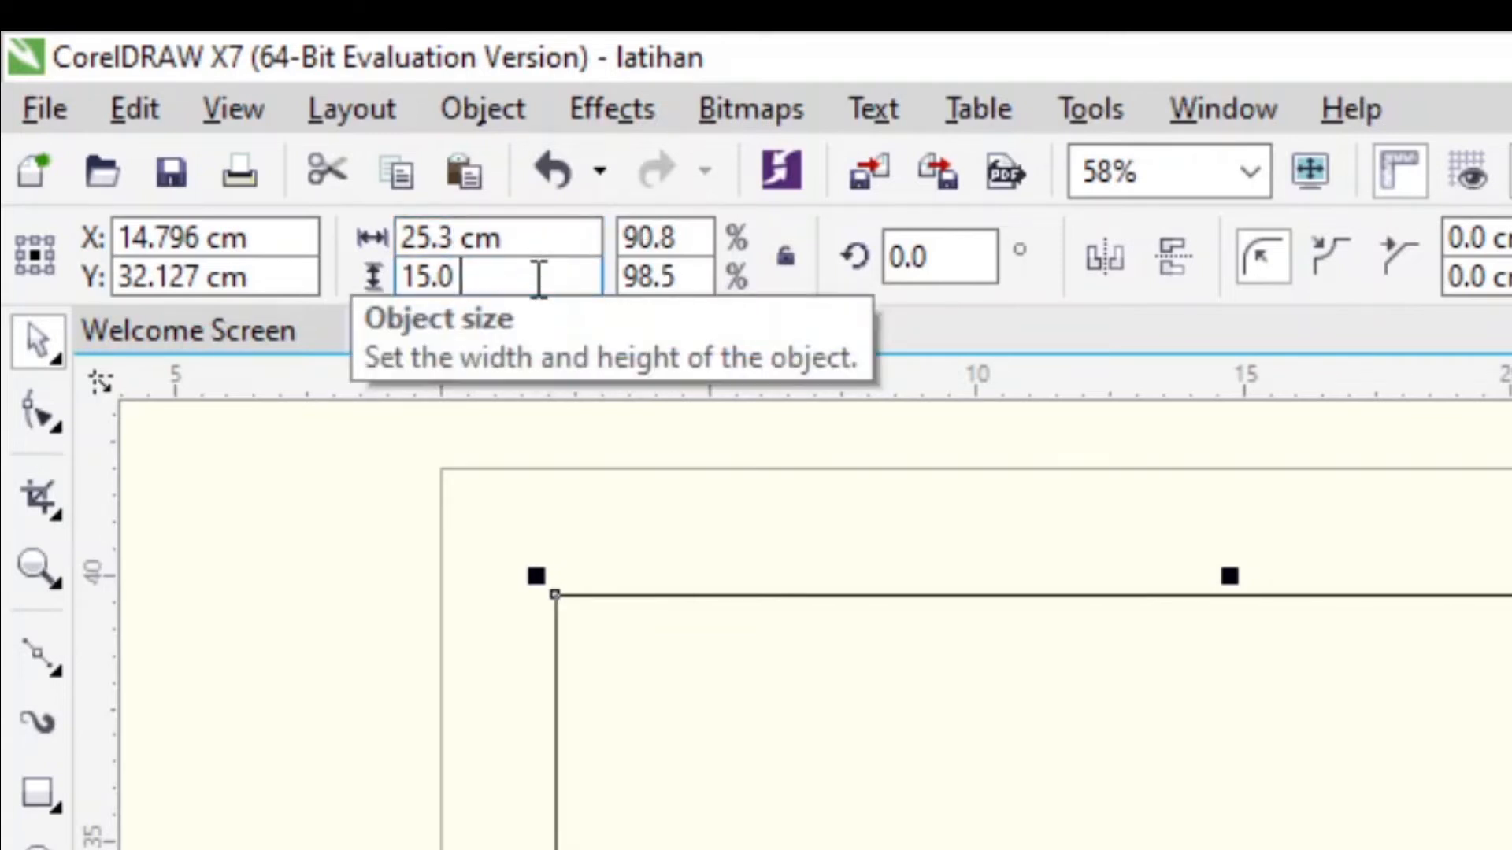
key(BackSpace)
text(3)
key(Return)
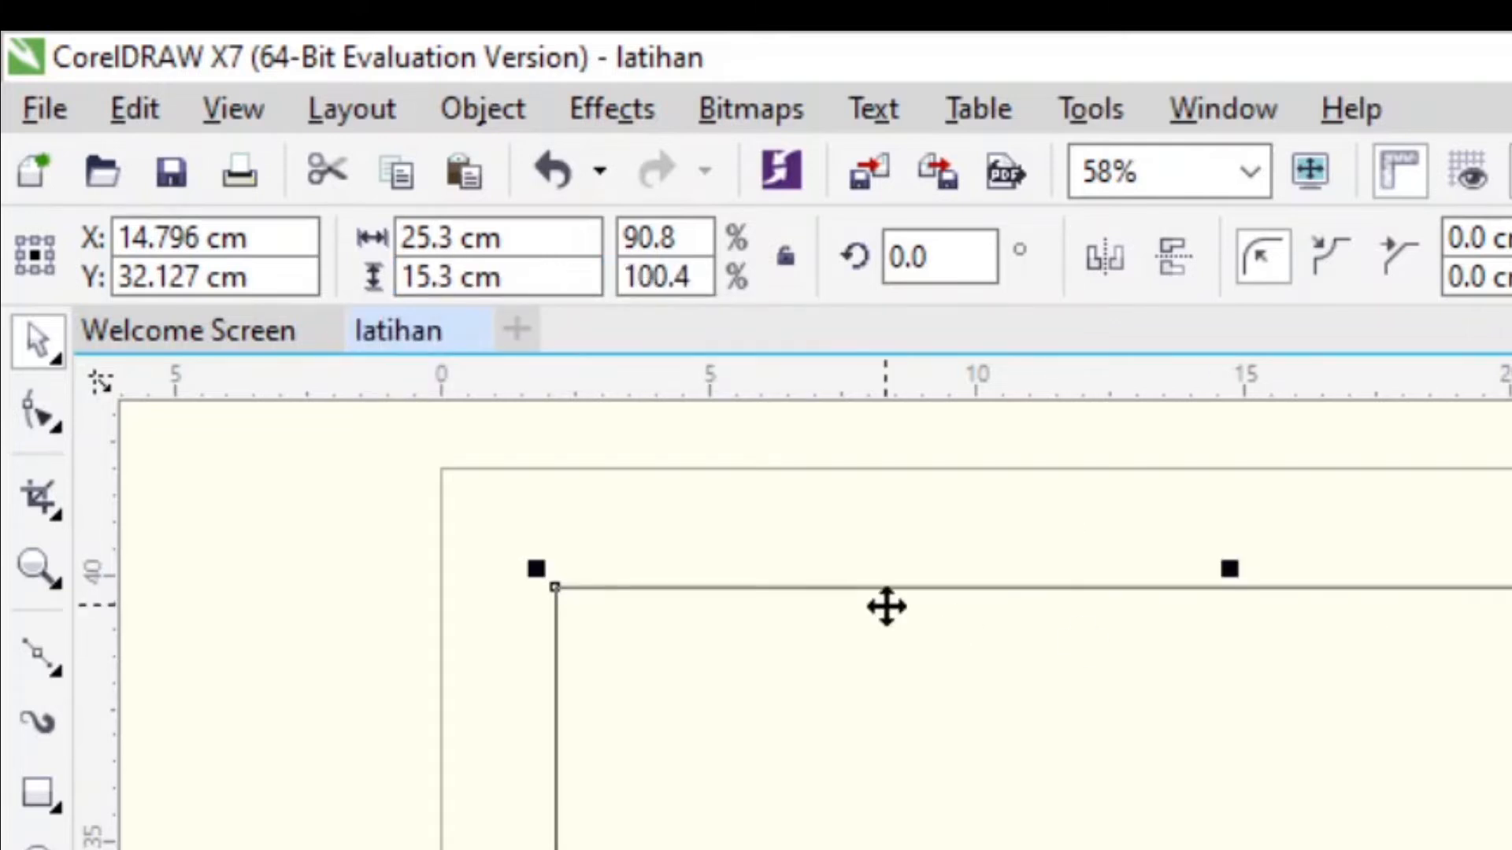
click(797, 505)
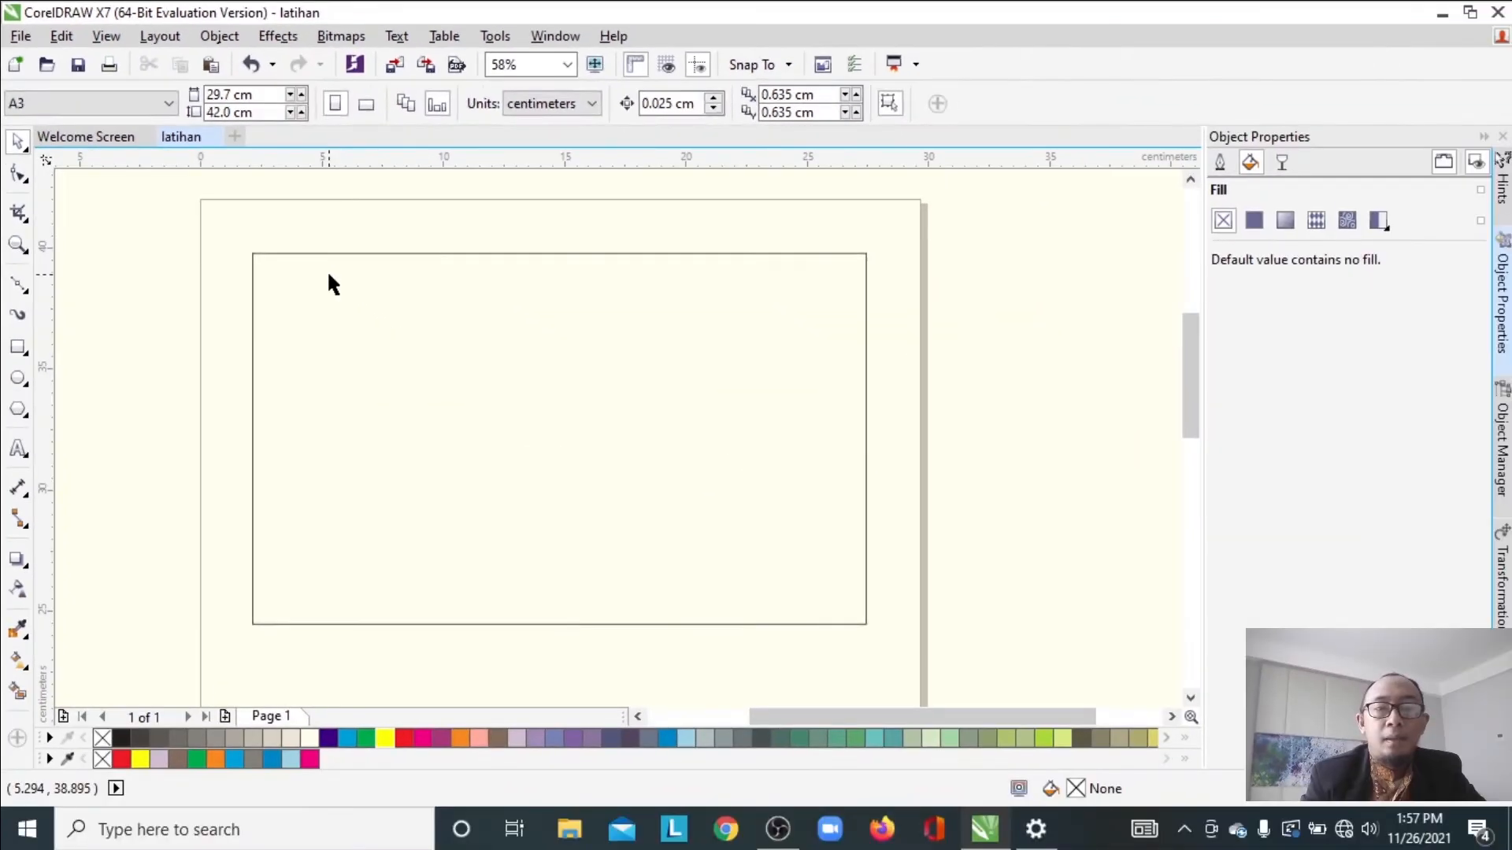
click(329, 272)
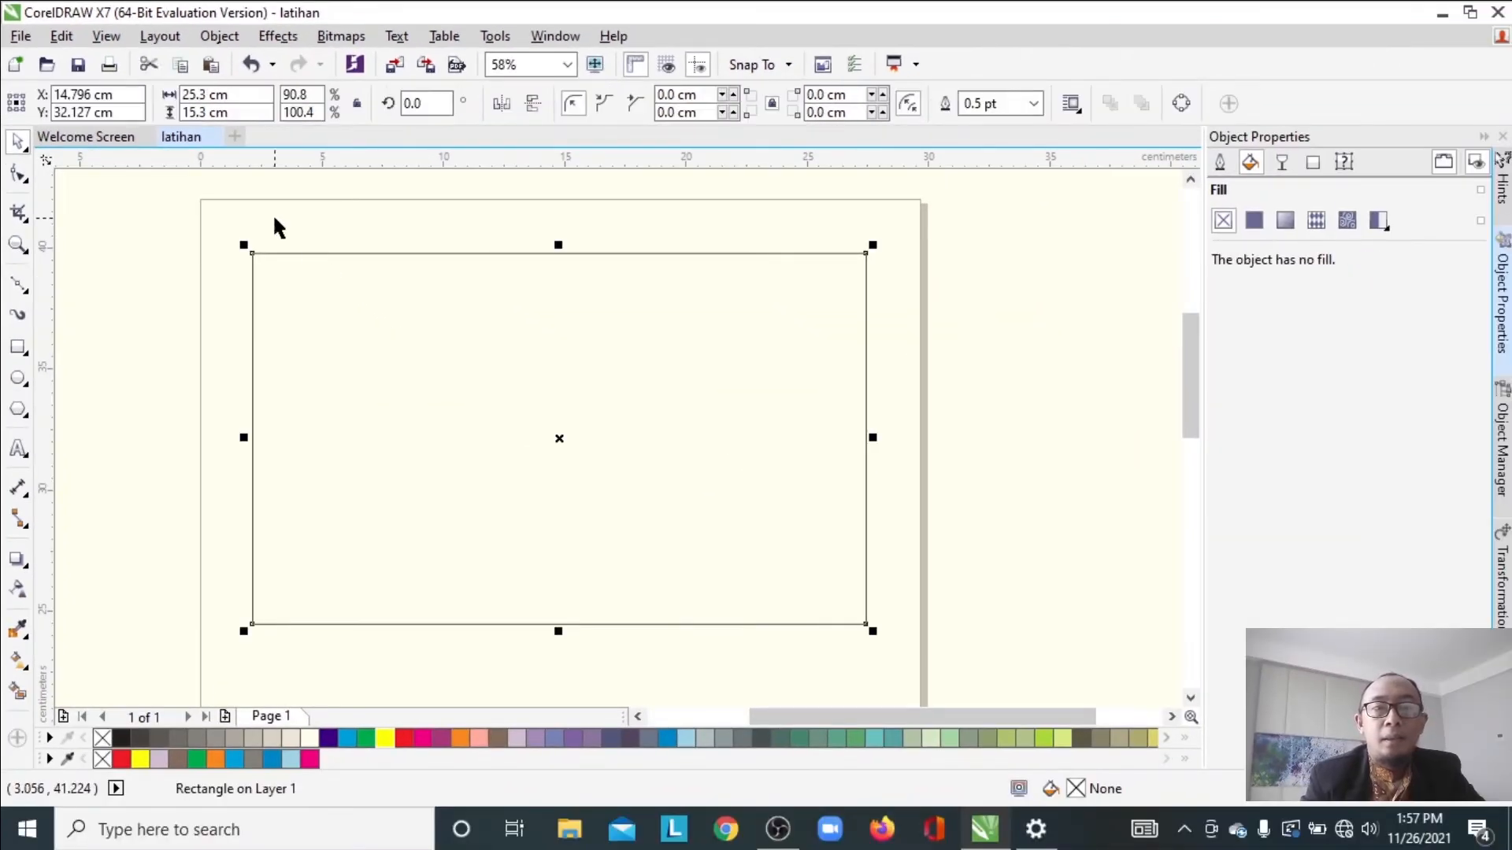
click(208, 93)
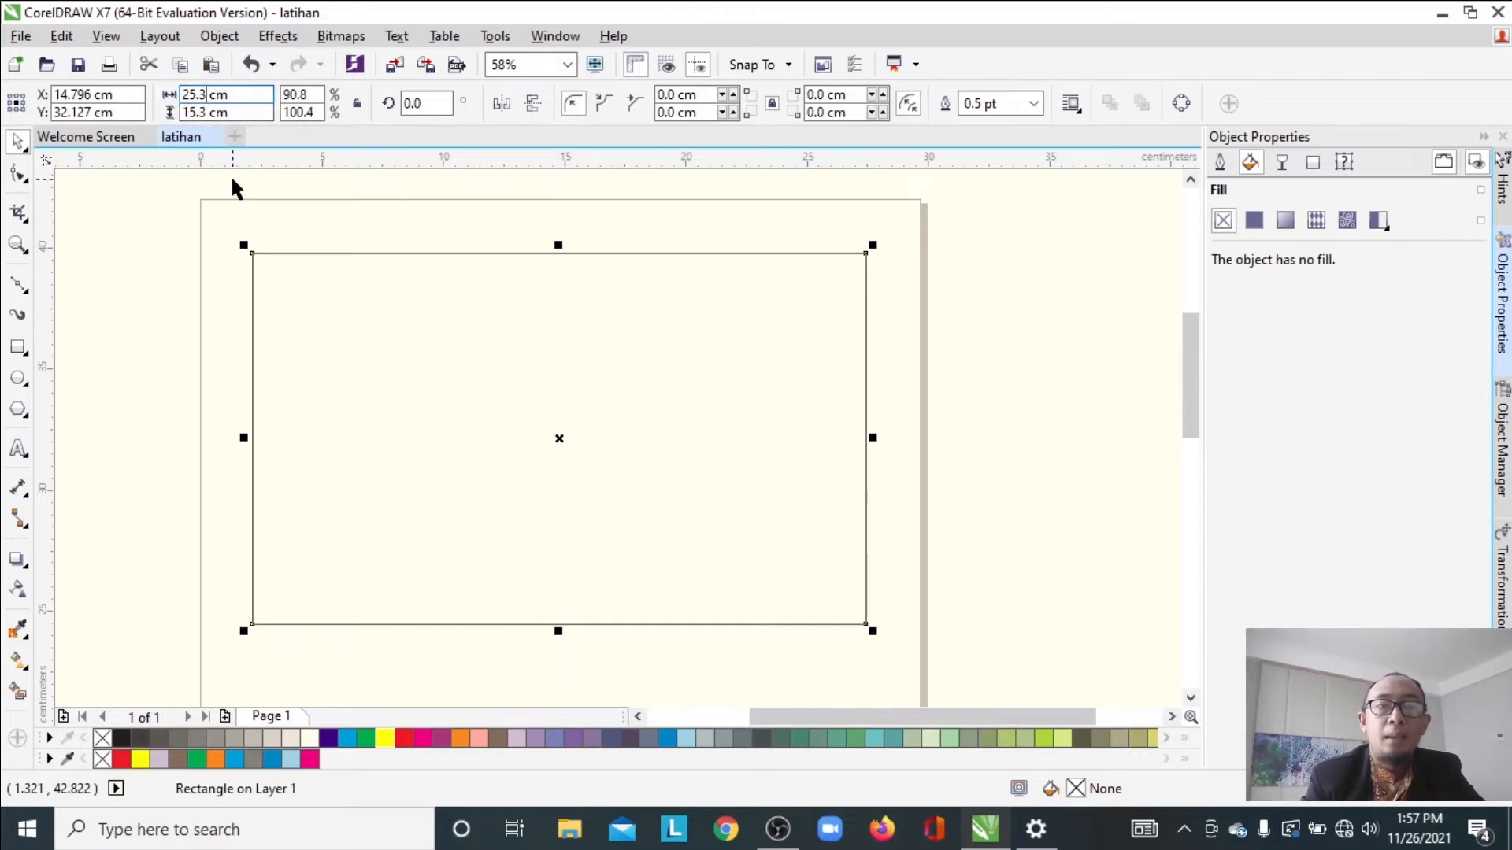
click(942, 313)
click(527, 290)
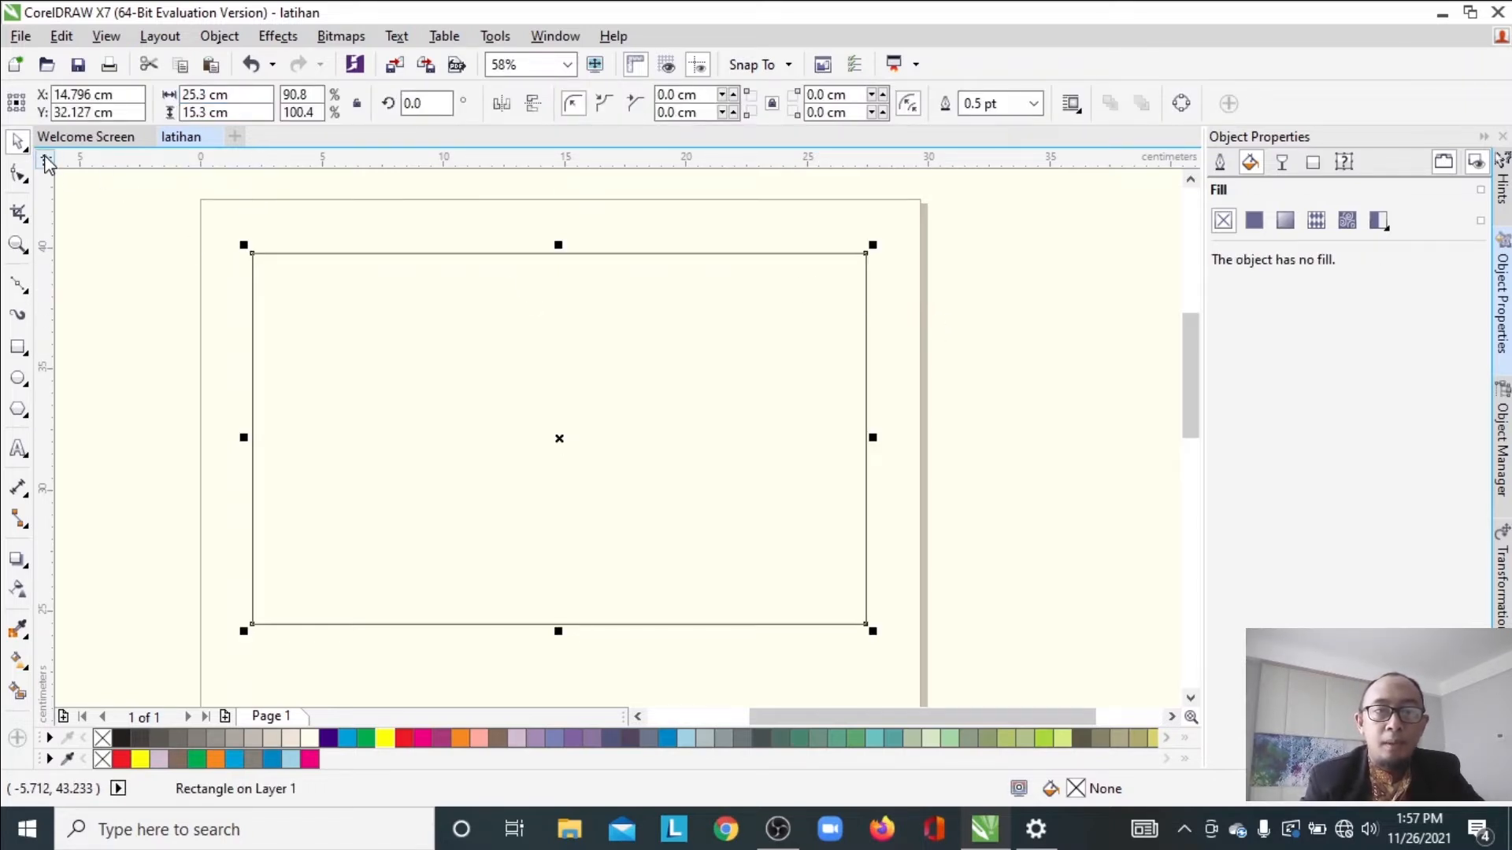
Place the ruler origin at the upper-left corner of the rectangle
drag(48, 161, 252, 252)
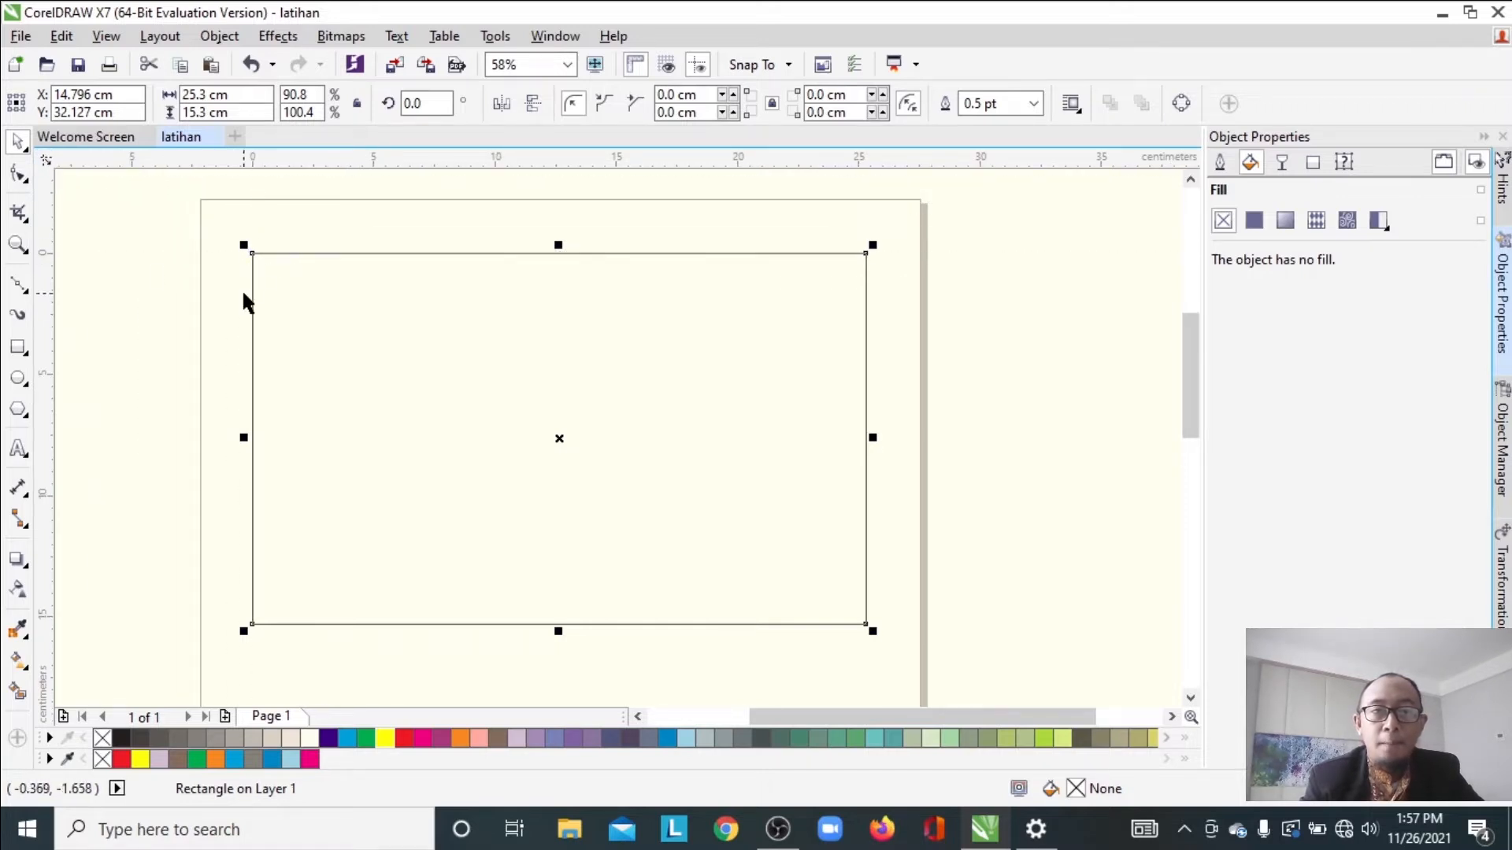
click(341, 236)
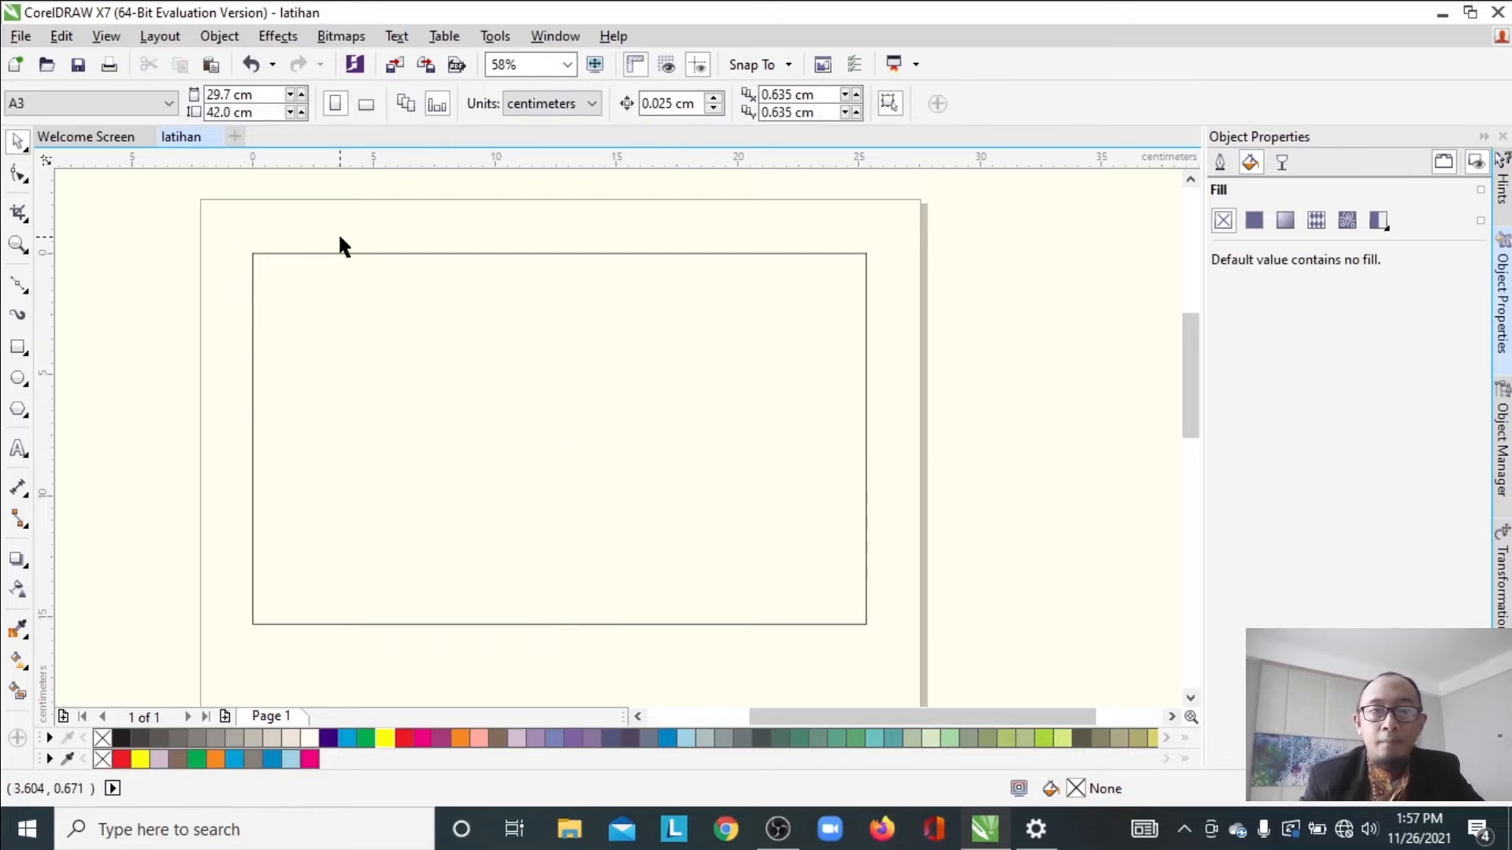
Duplicate the rectangle and set the copy's size to 25.0 cm wide and 15.0 cm high
click(374, 304)
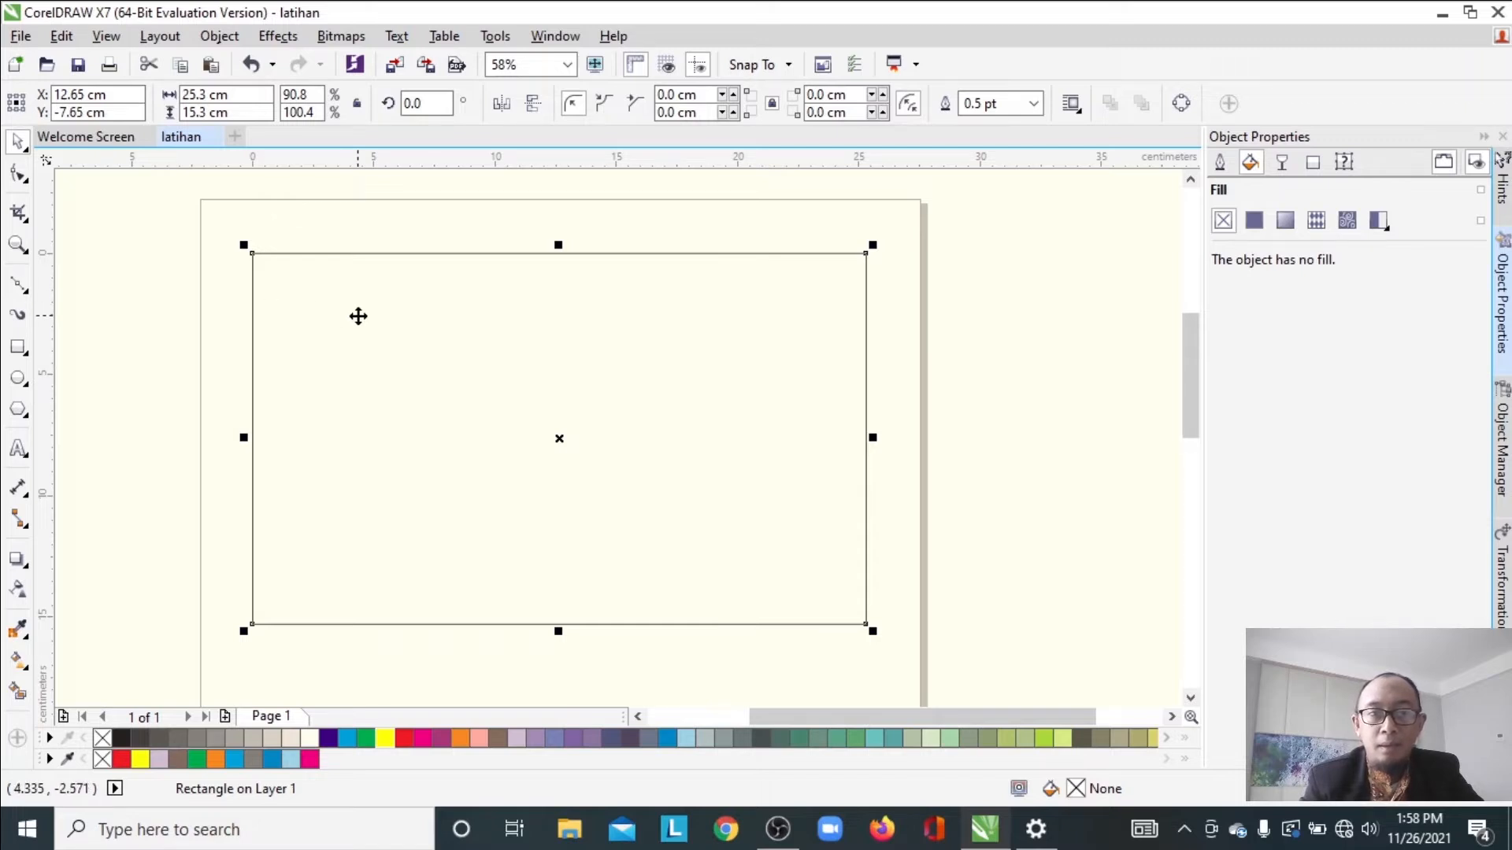
key(ctrl+d)
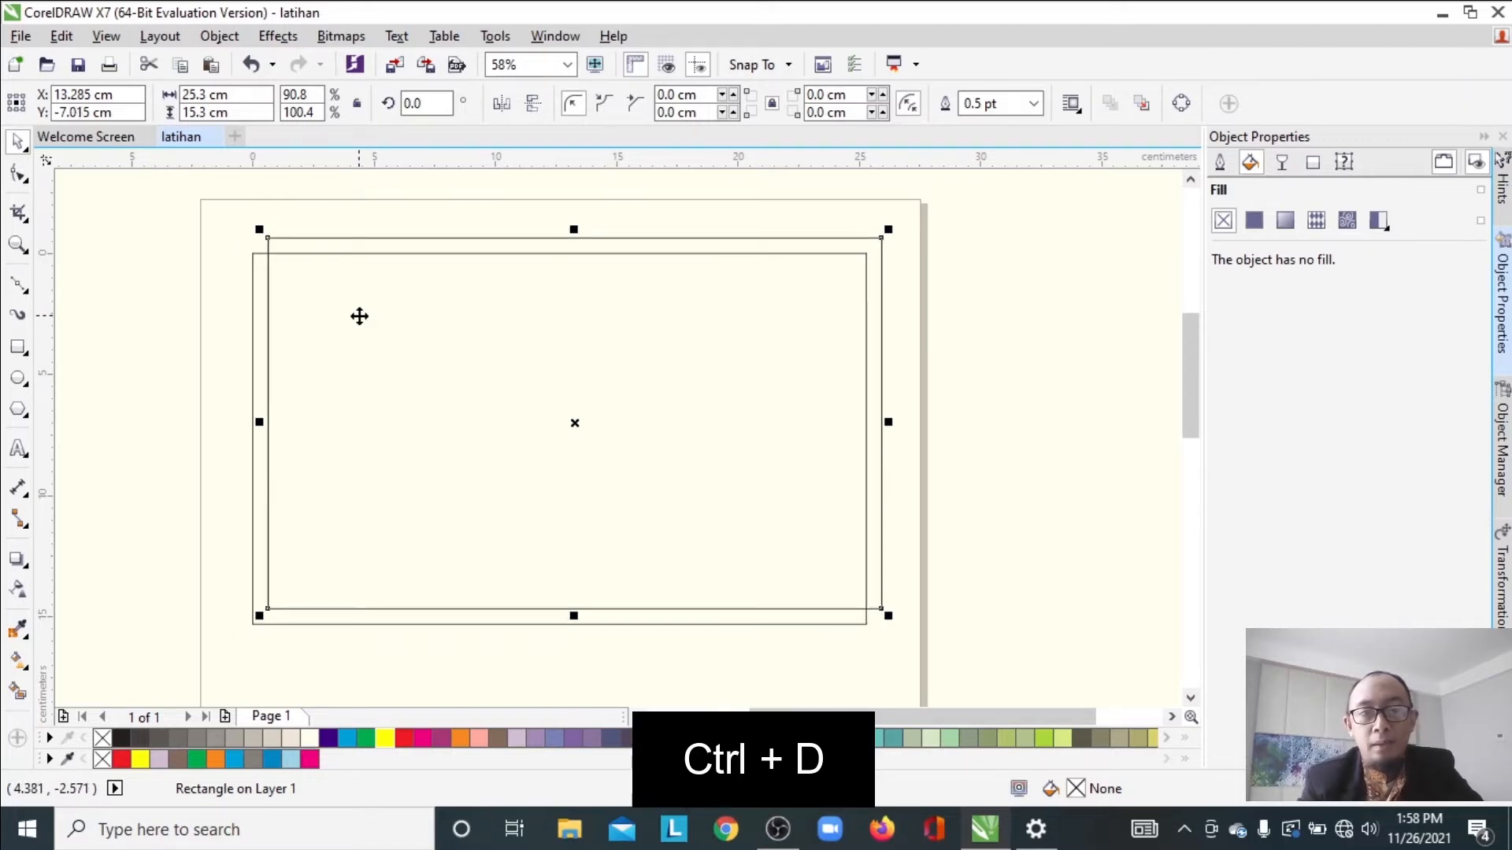
click(246, 89)
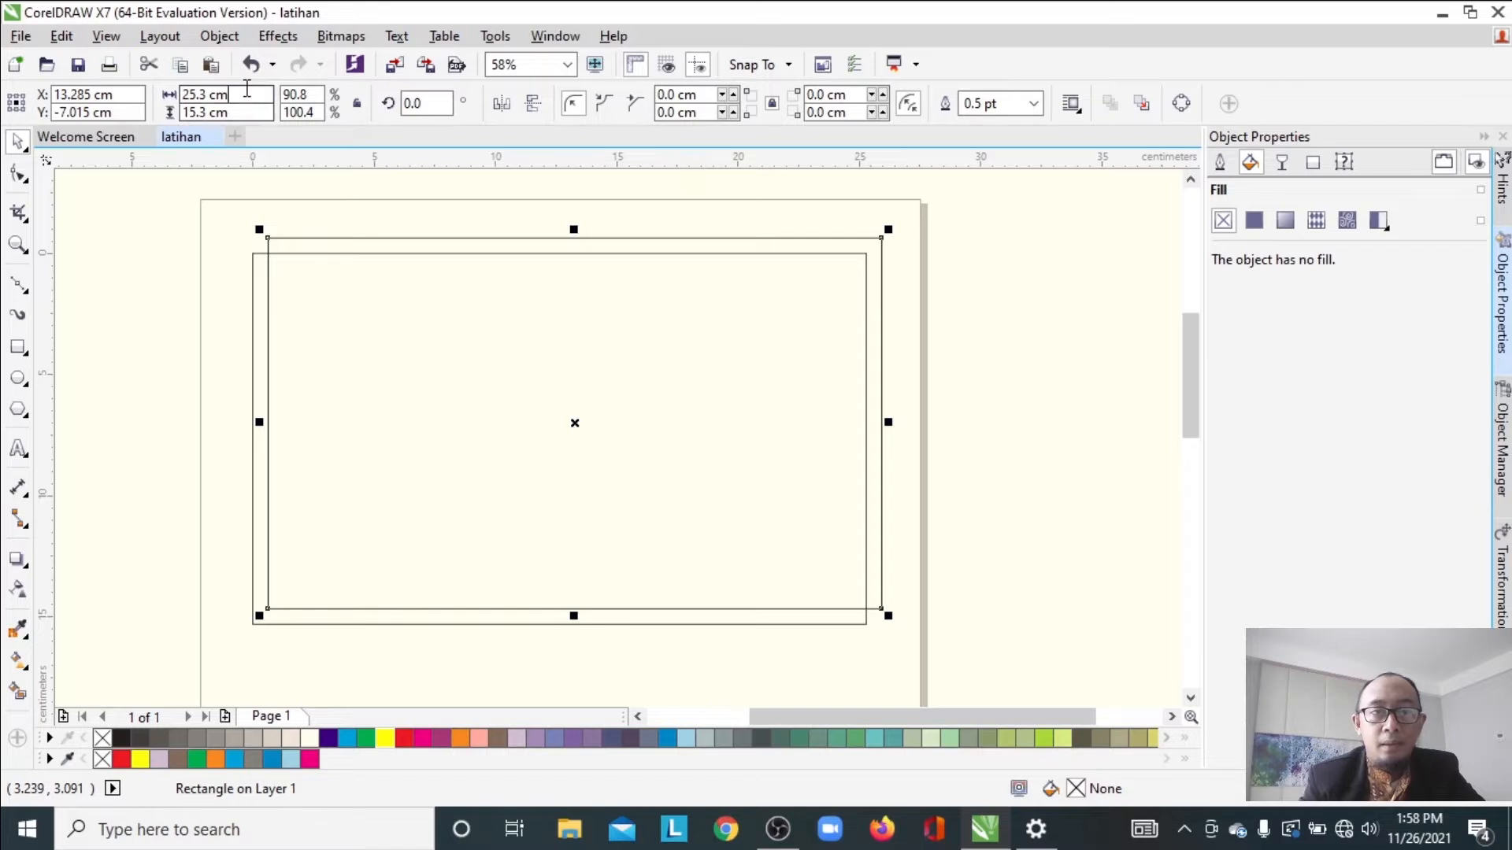
key(BackSpace)
key(BackSpace)
key(BackSpace)
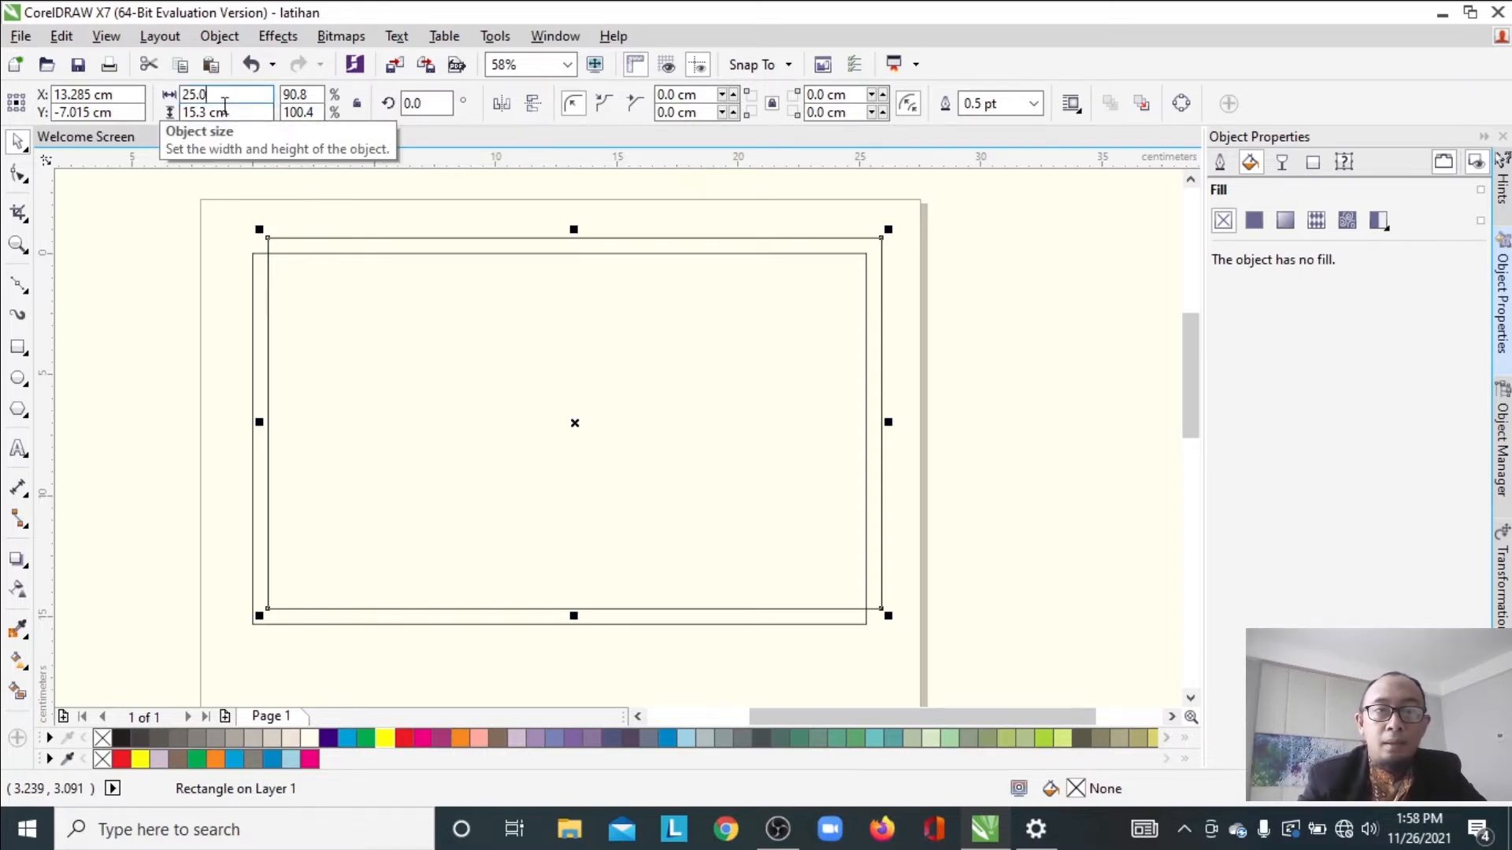
click(253, 112)
key(BackSpace)
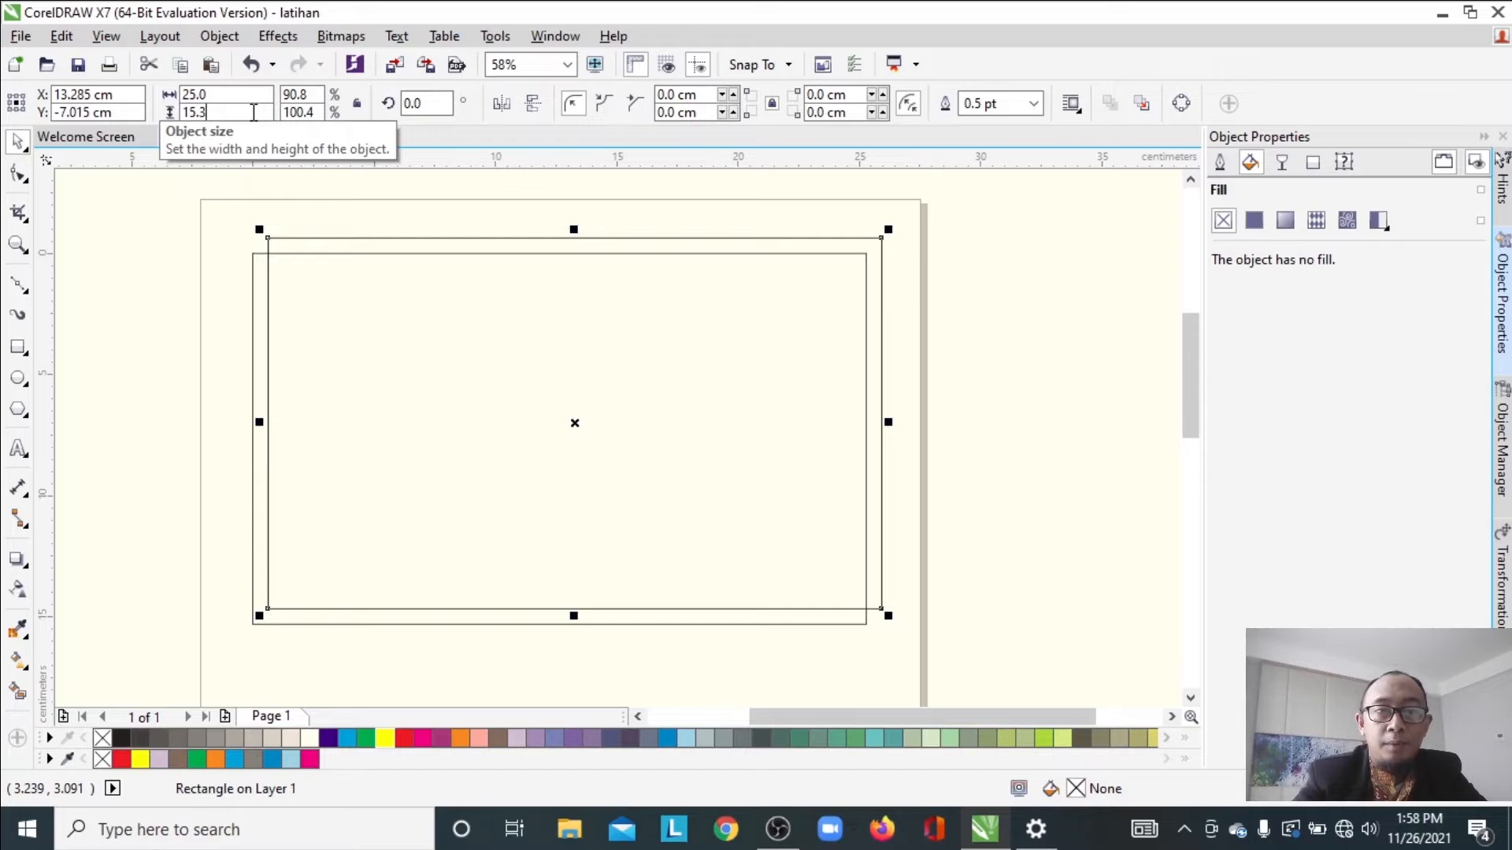
key(Return)
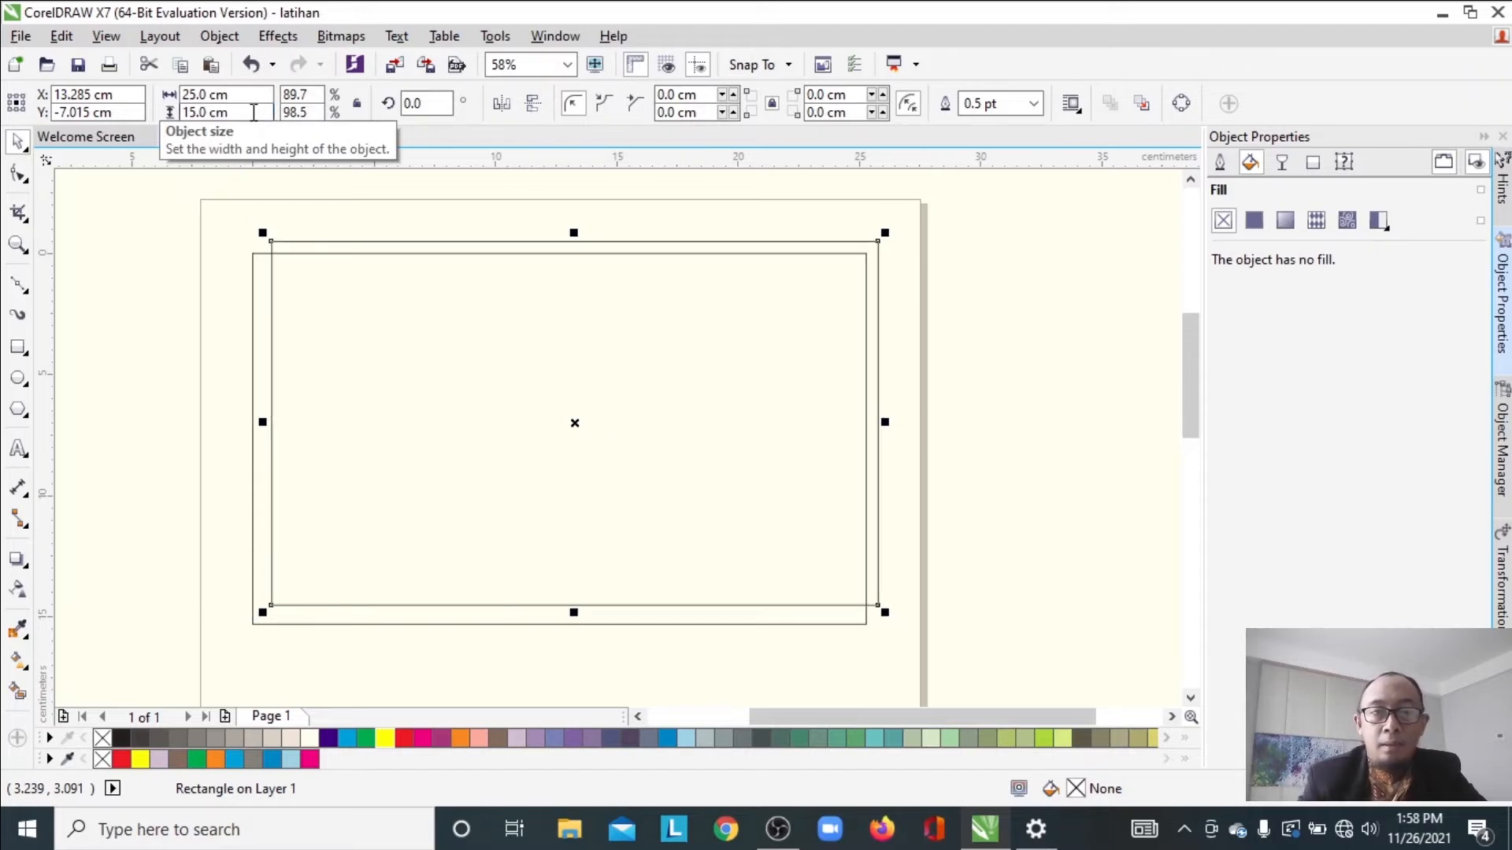
Align the smaller rectangle with the larger one by their centres, both horizontally and vertically
drag(686, 401, 757, 382)
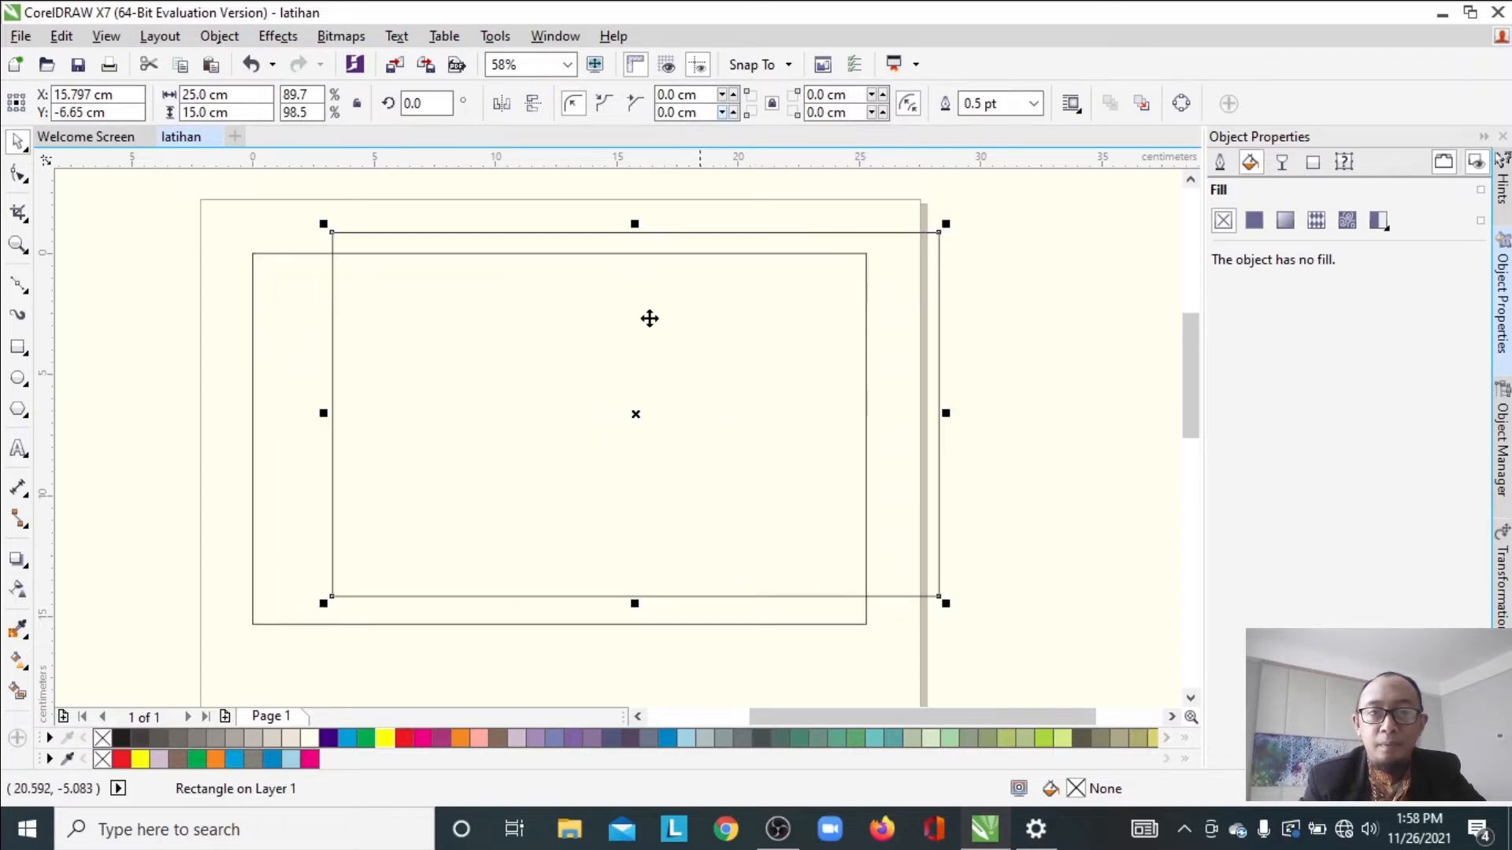
drag(221, 209, 1006, 645)
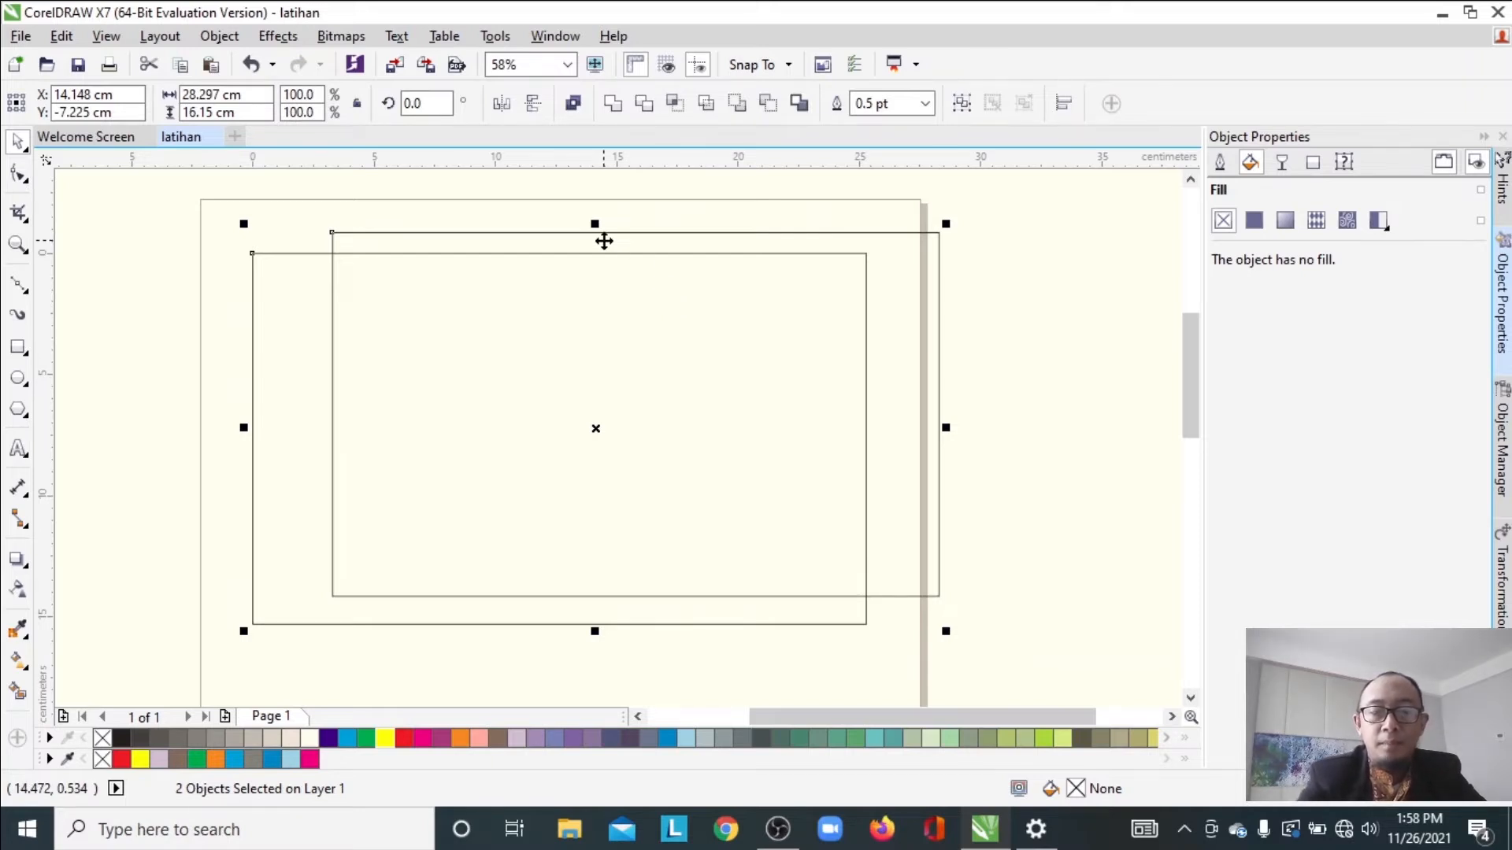
key(c)
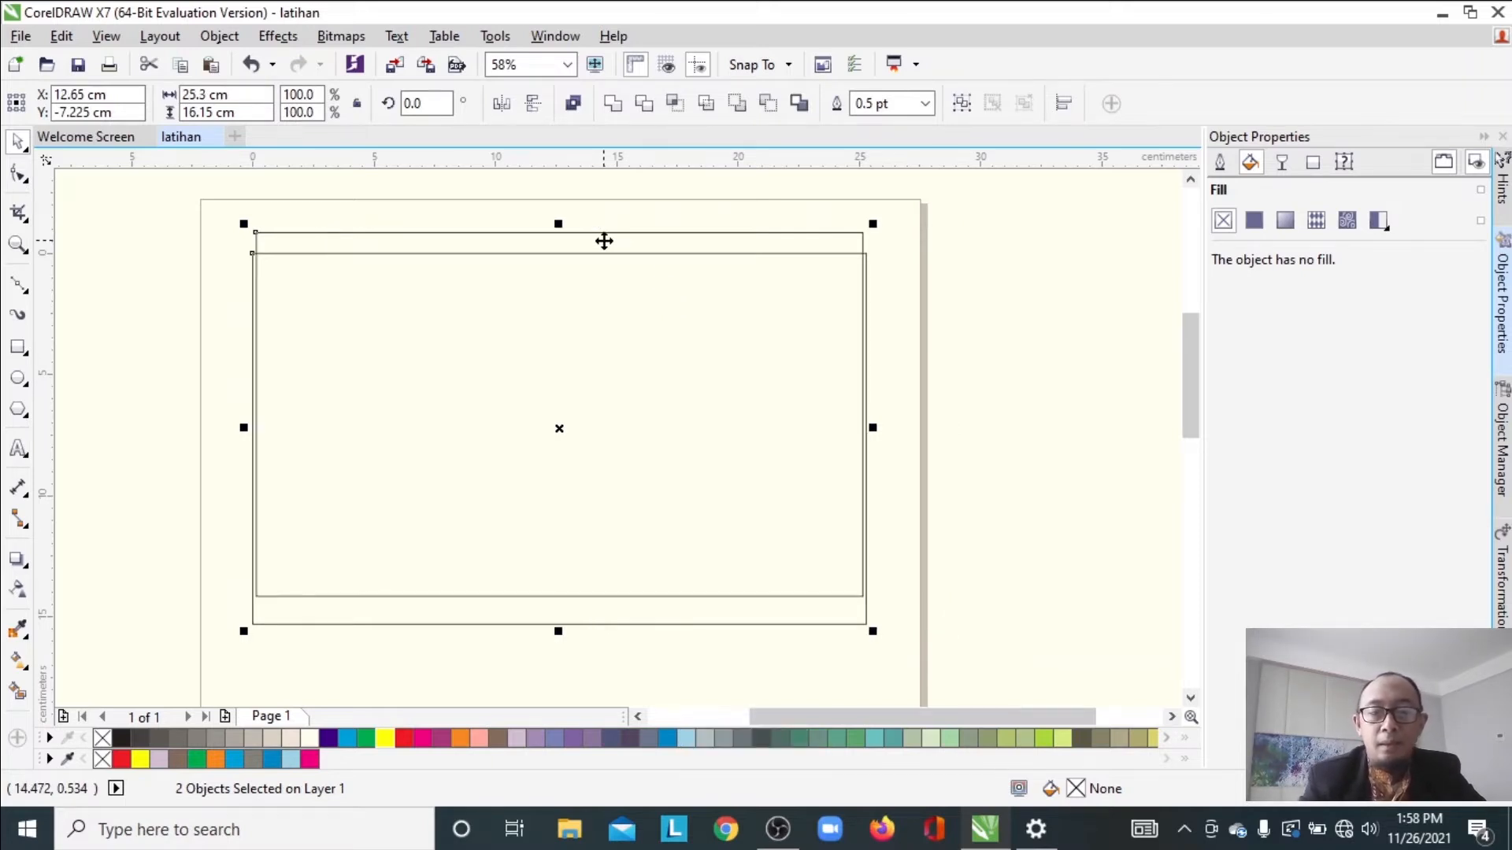
key(e)
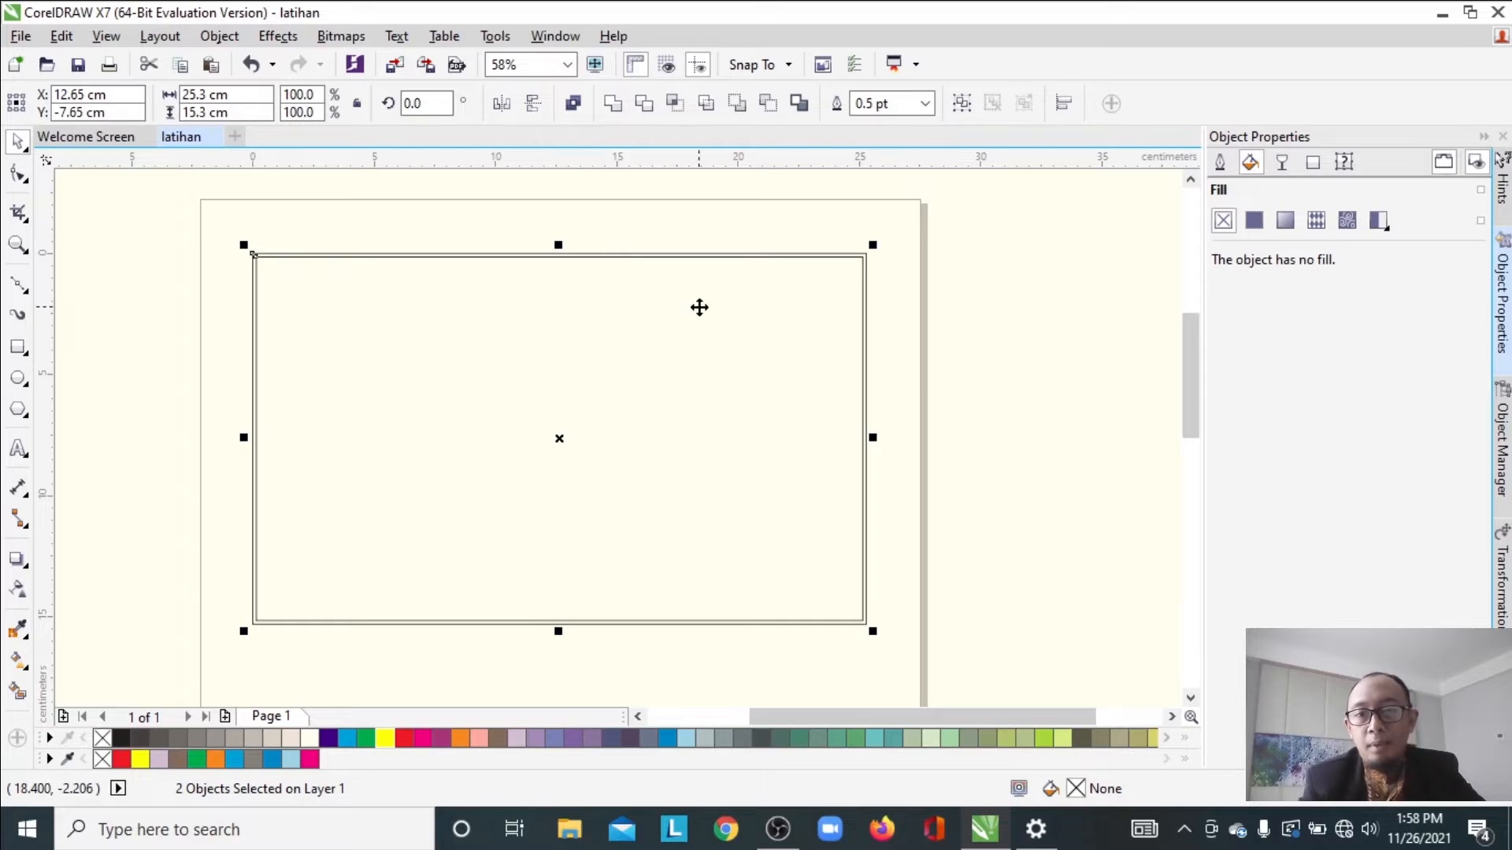
click(920, 370)
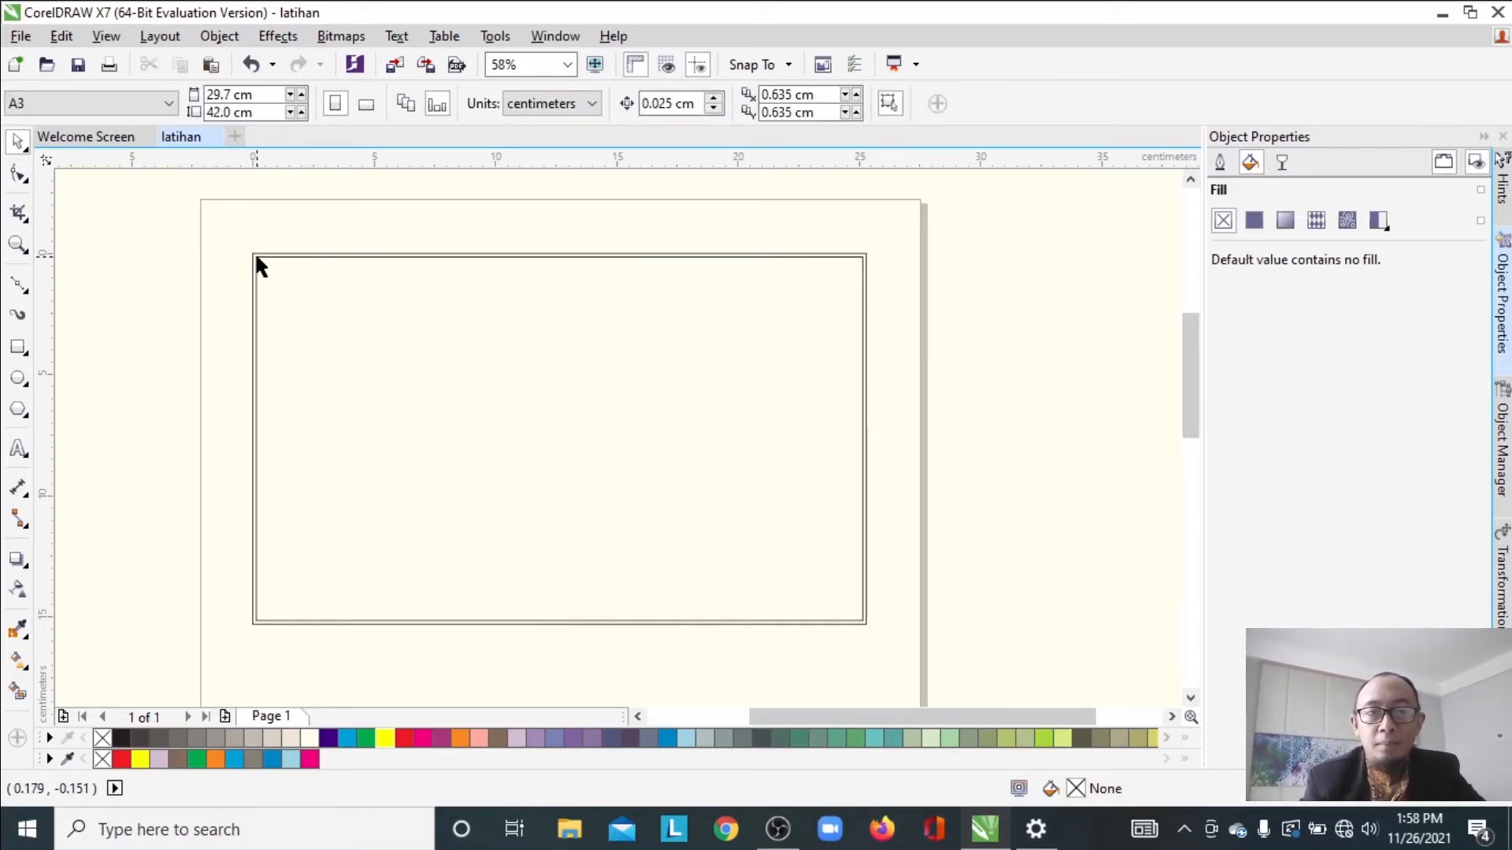
Move the smaller rectangle down and to the right, off the centre of the larger one
click(468, 301)
drag(467, 302, 755, 399)
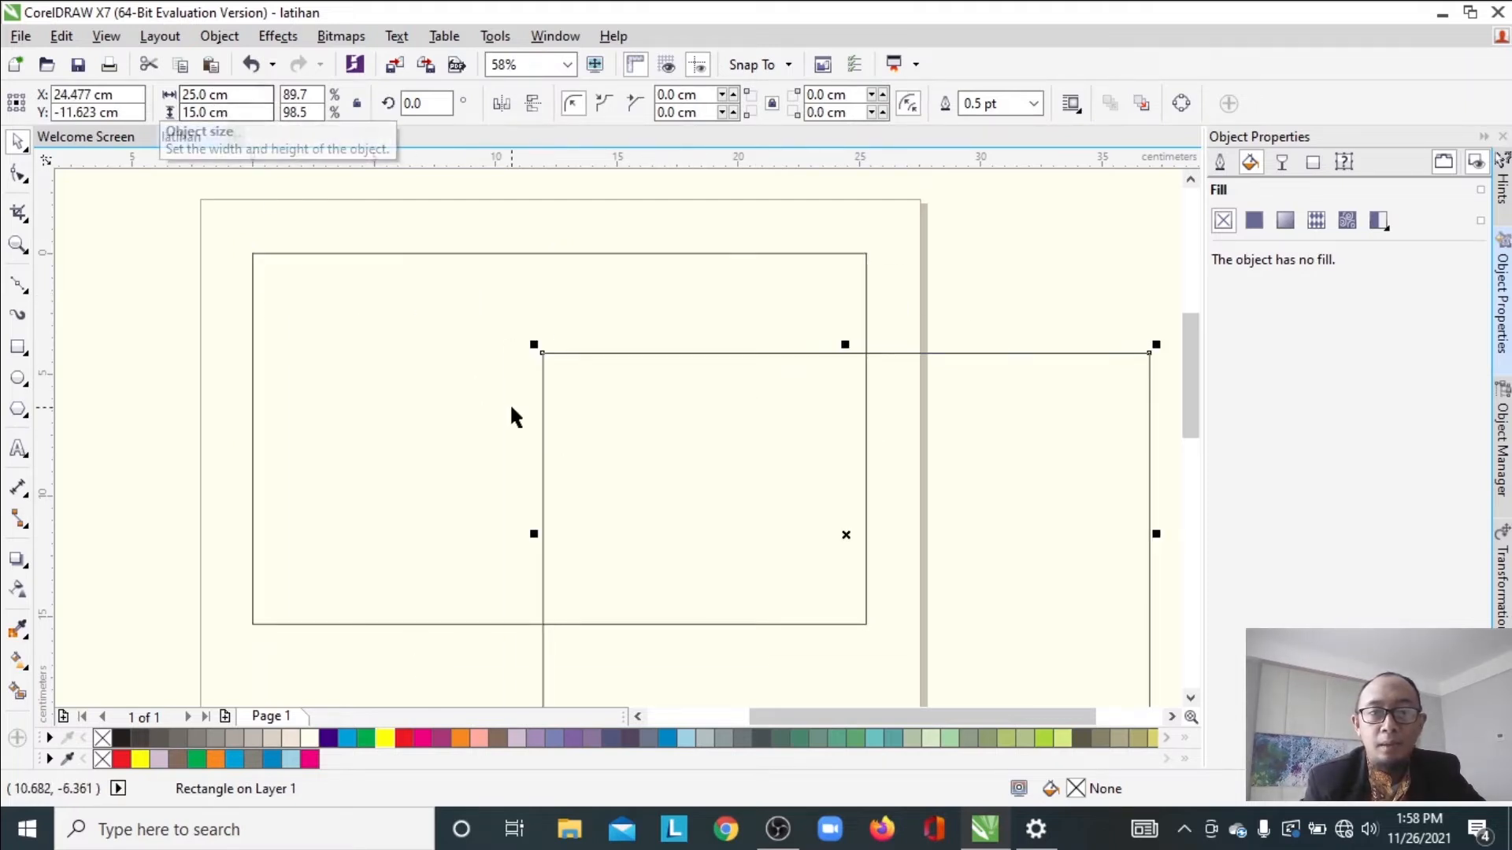
click(370, 294)
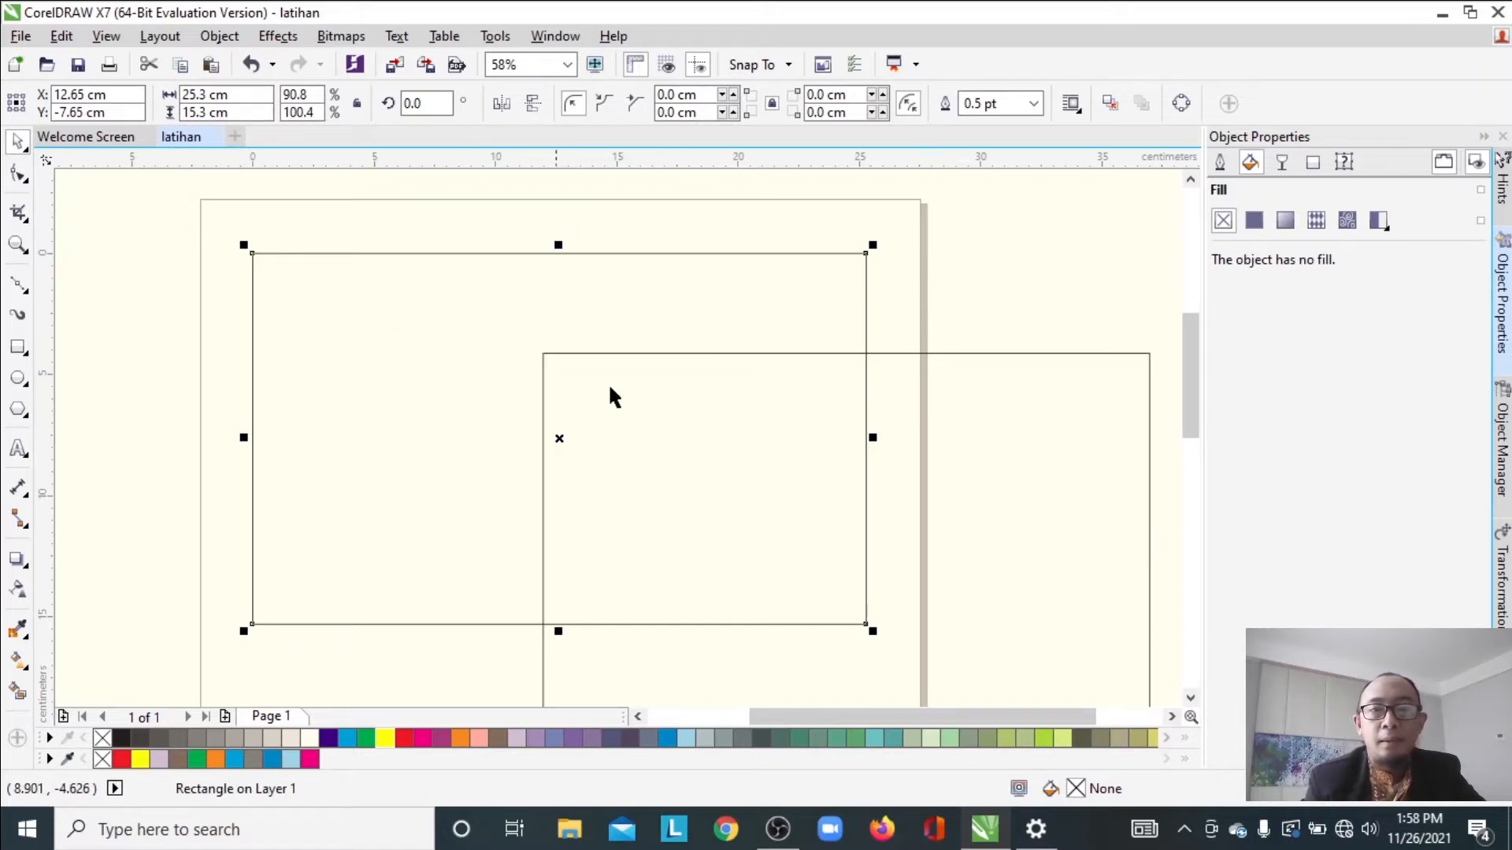
drag(389, 302, 501, 402)
click(385, 267)
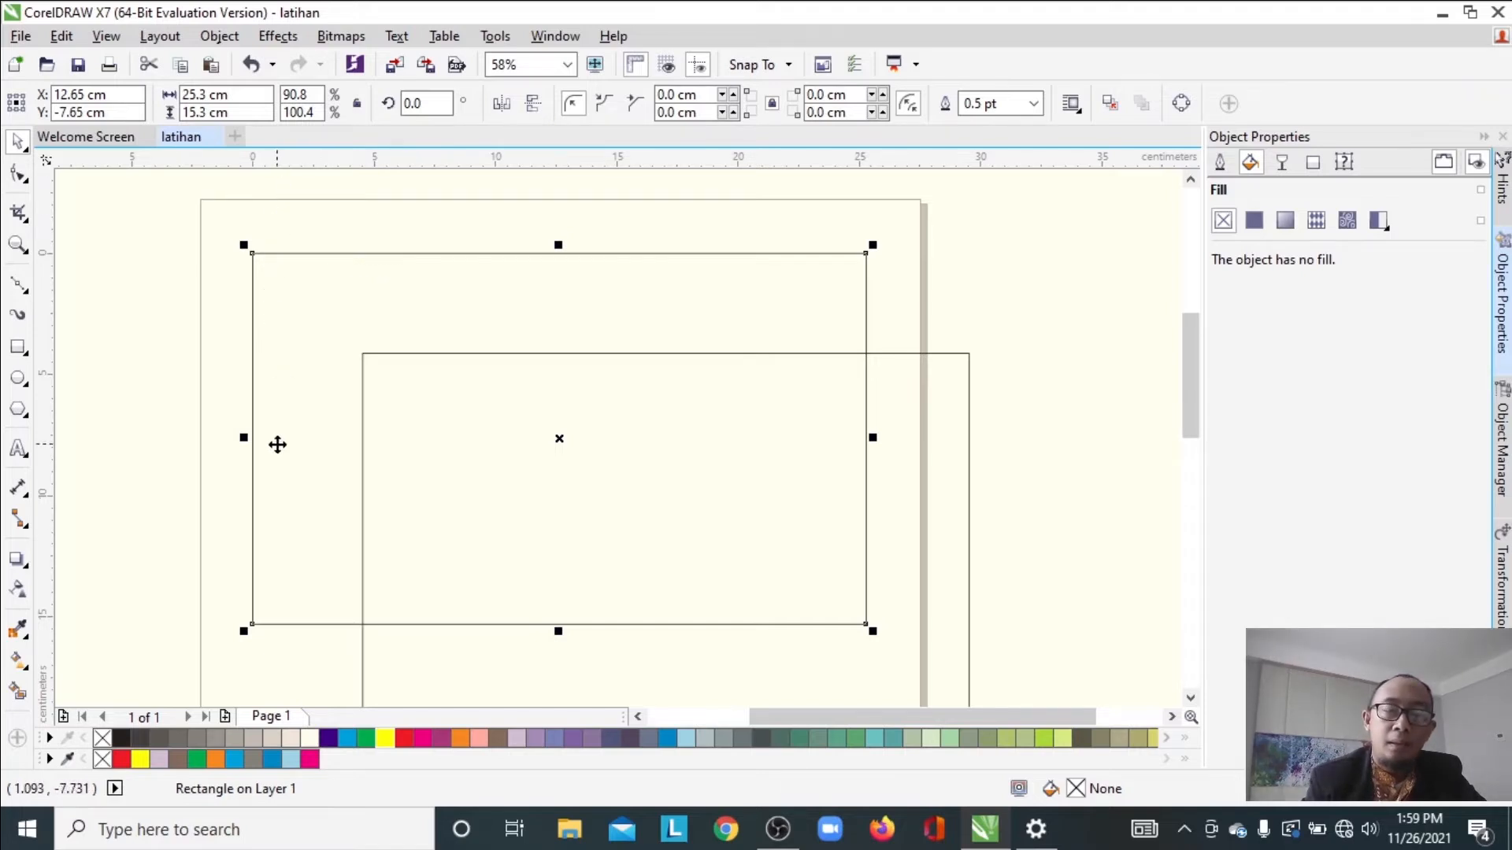
drag(517, 431, 726, 434)
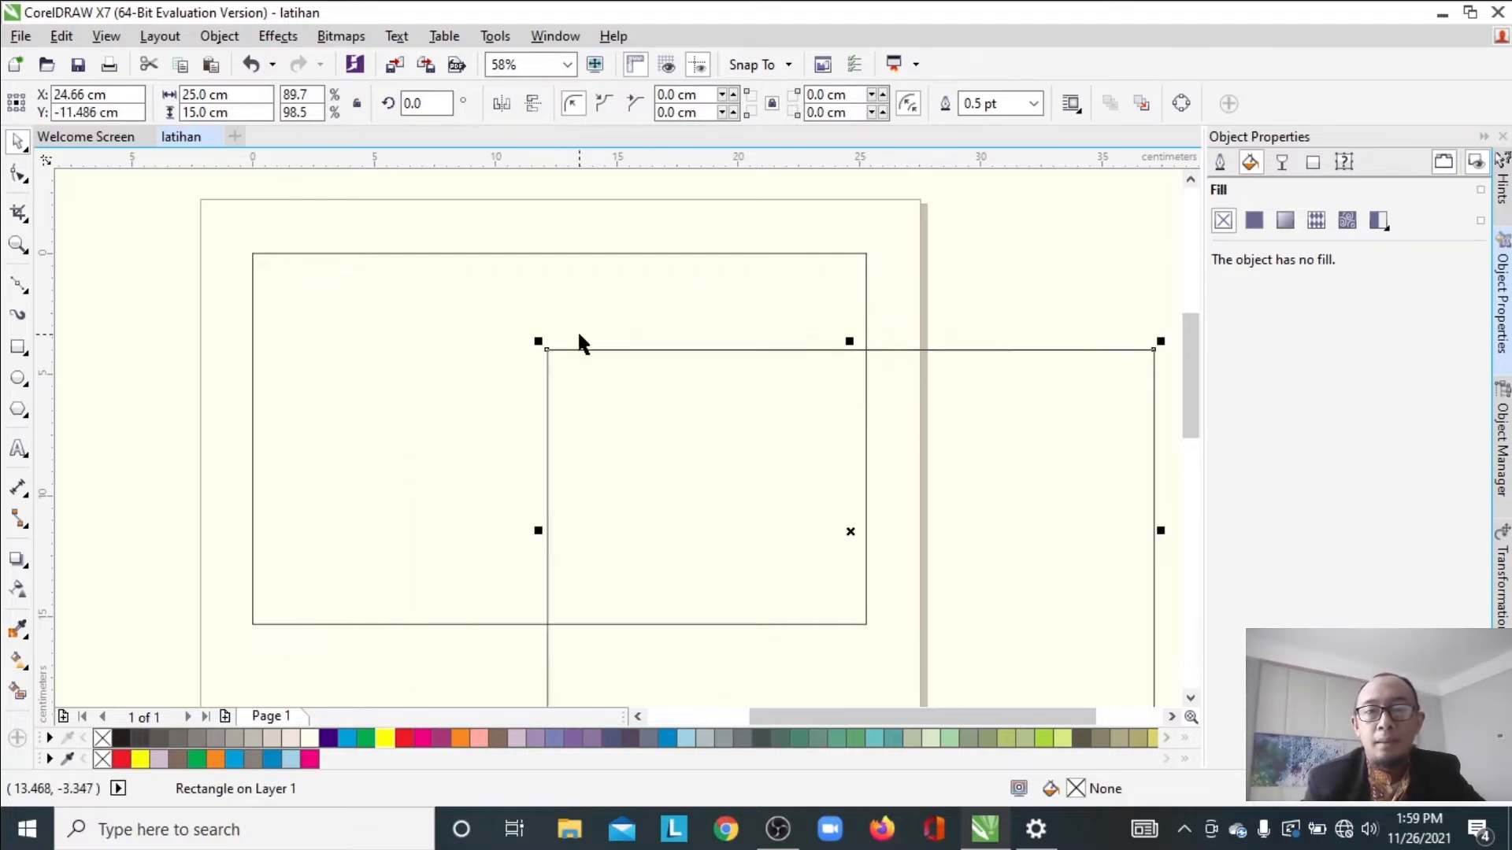
click(530, 302)
click(693, 403)
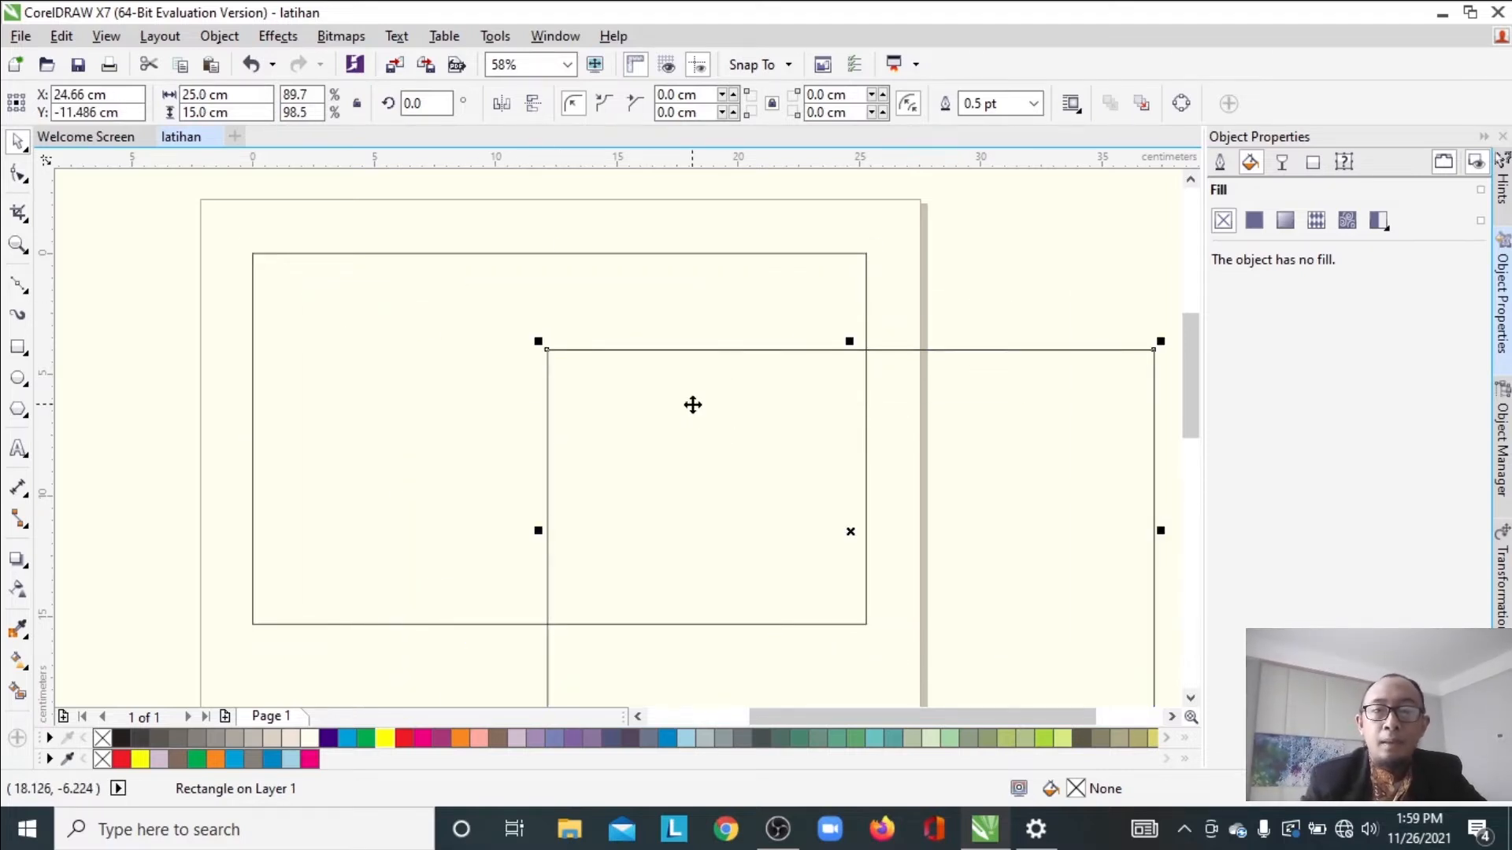
Select both rectangles, centre the smaller one inside the larger one again, and deselect them
shift+click(383, 307)
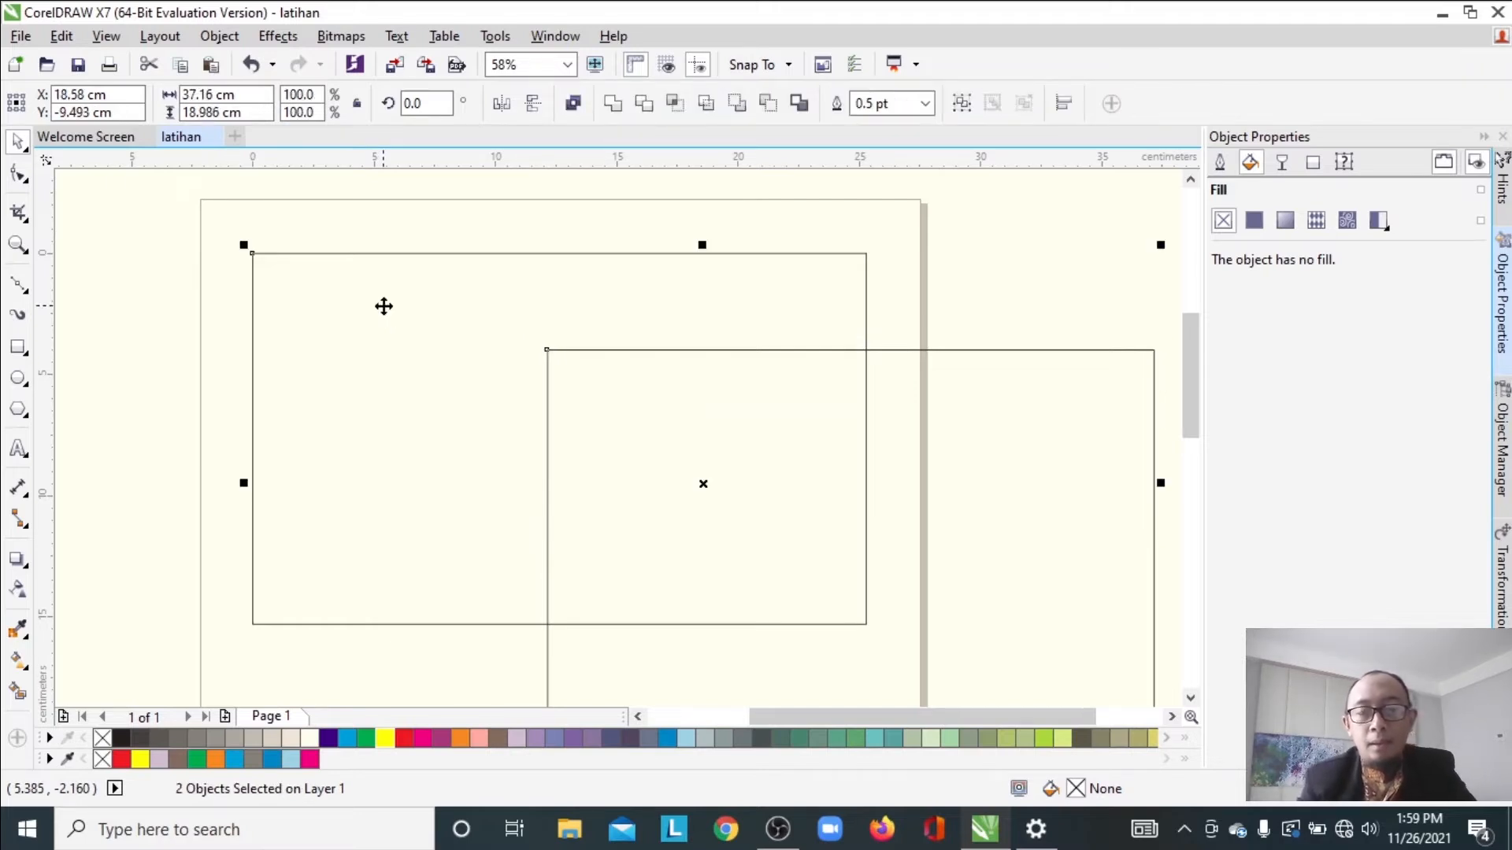
key(l)
key(t)
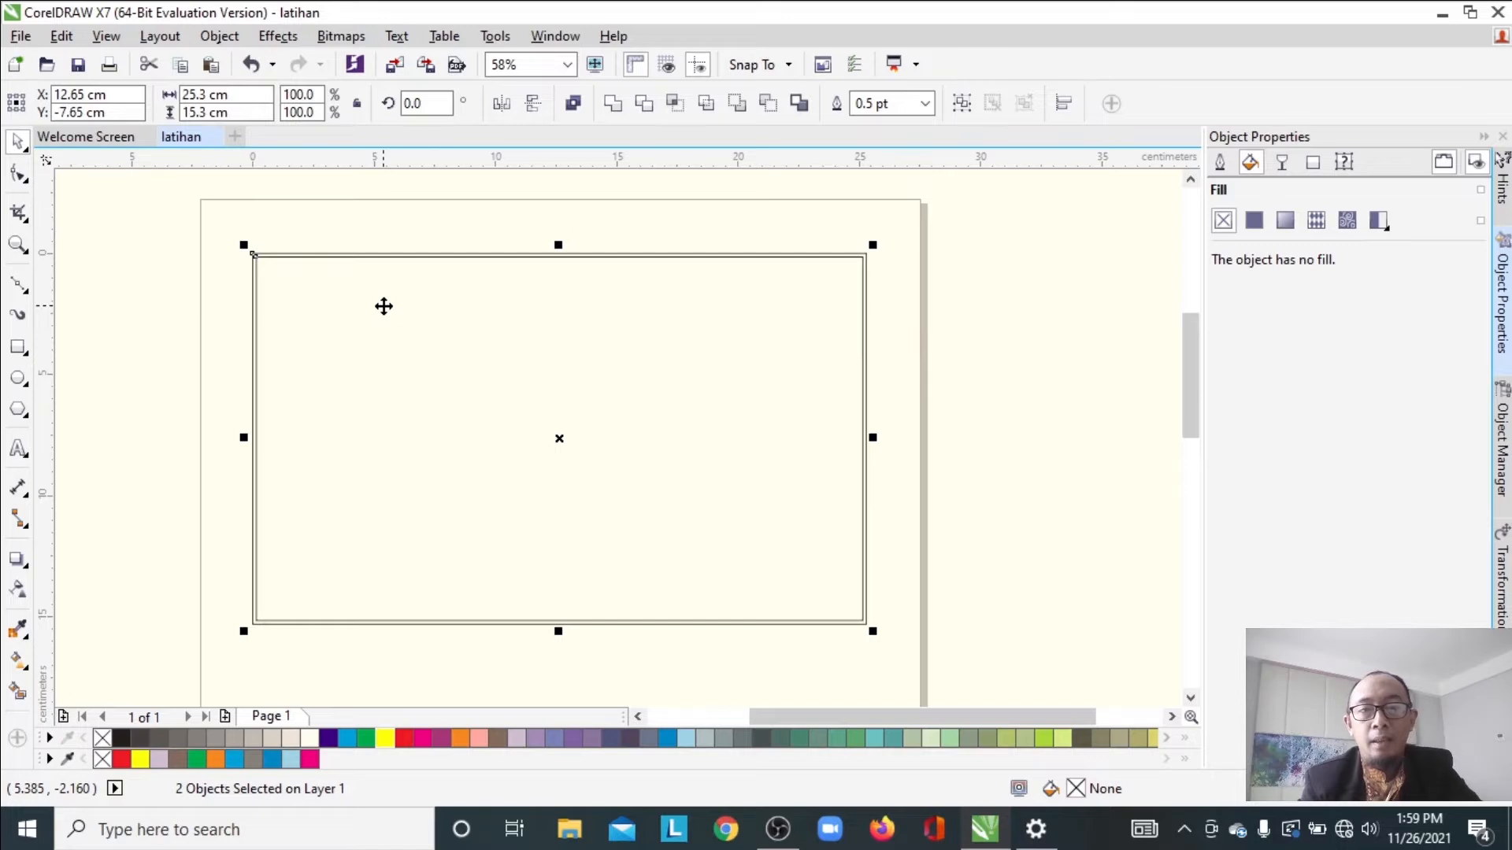
click(965, 348)
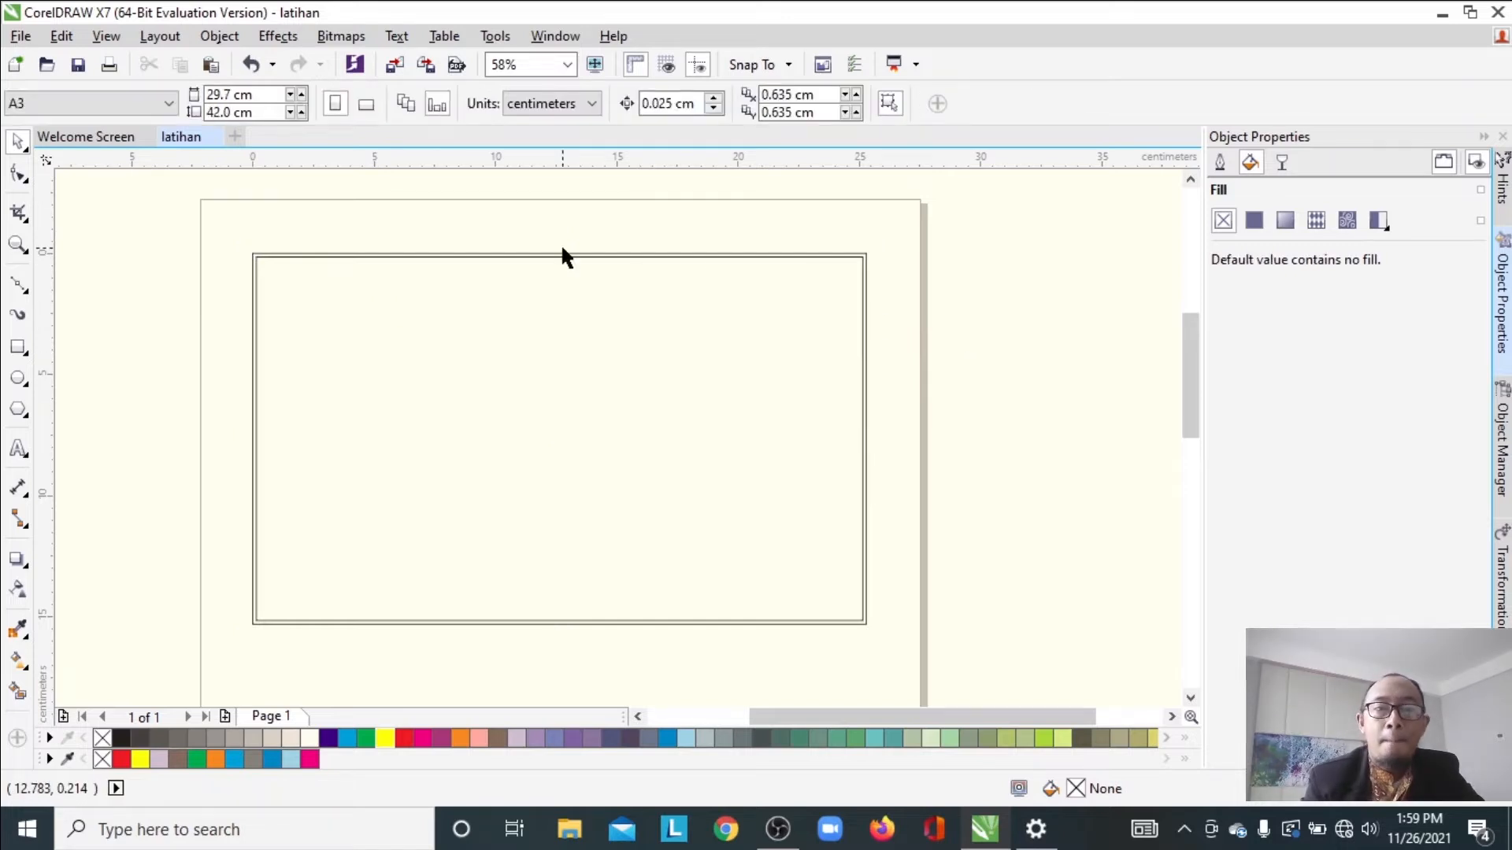
Place two vertical and two horizontal guidelines along the four edges of the inner 25 × 15 cm rectangle
click(250, 252)
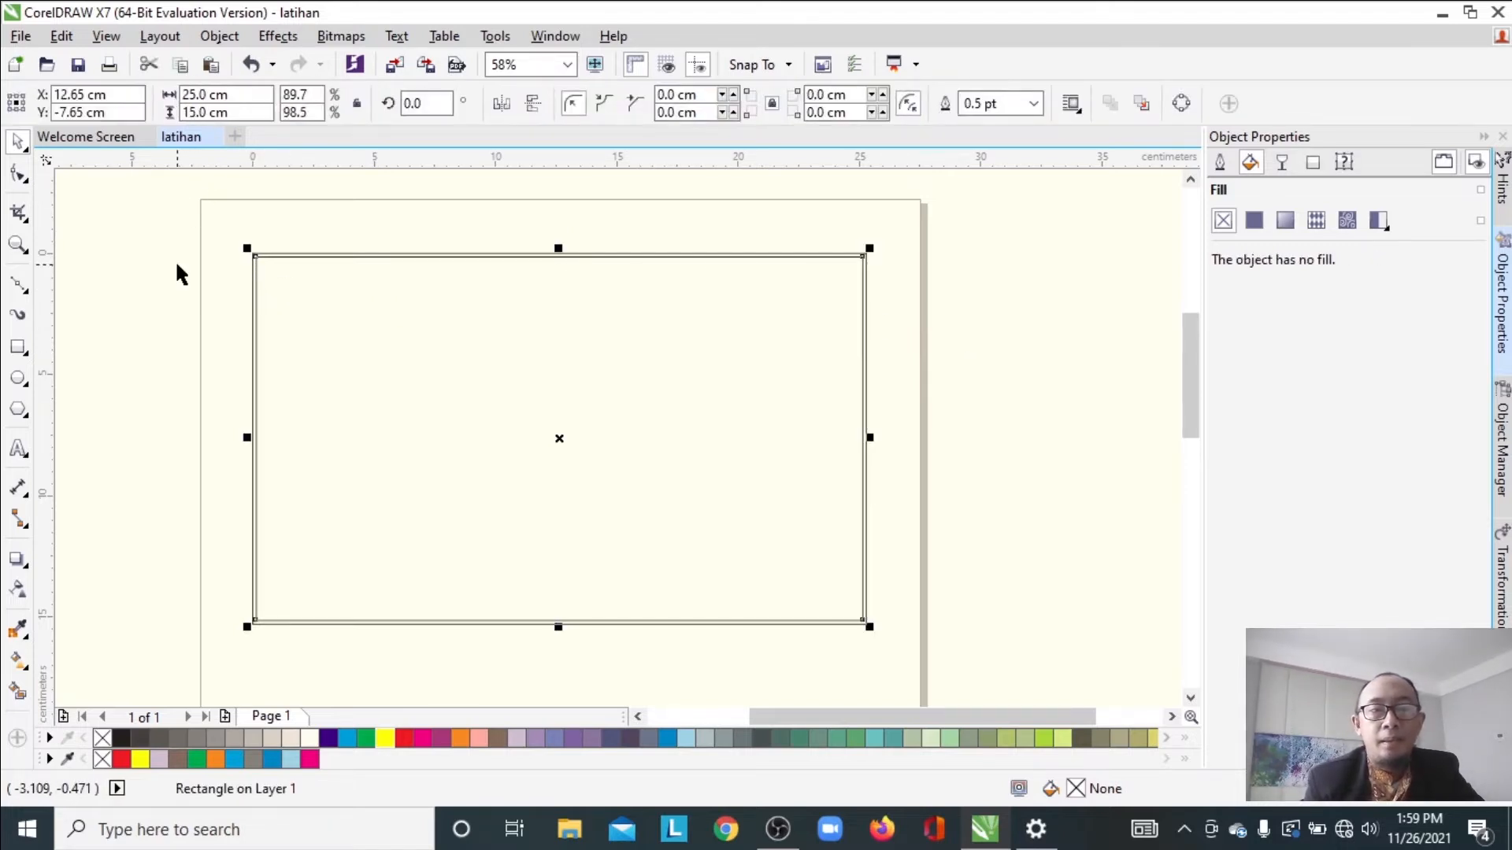
click(150, 351)
key(z)
drag(191, 227, 915, 651)
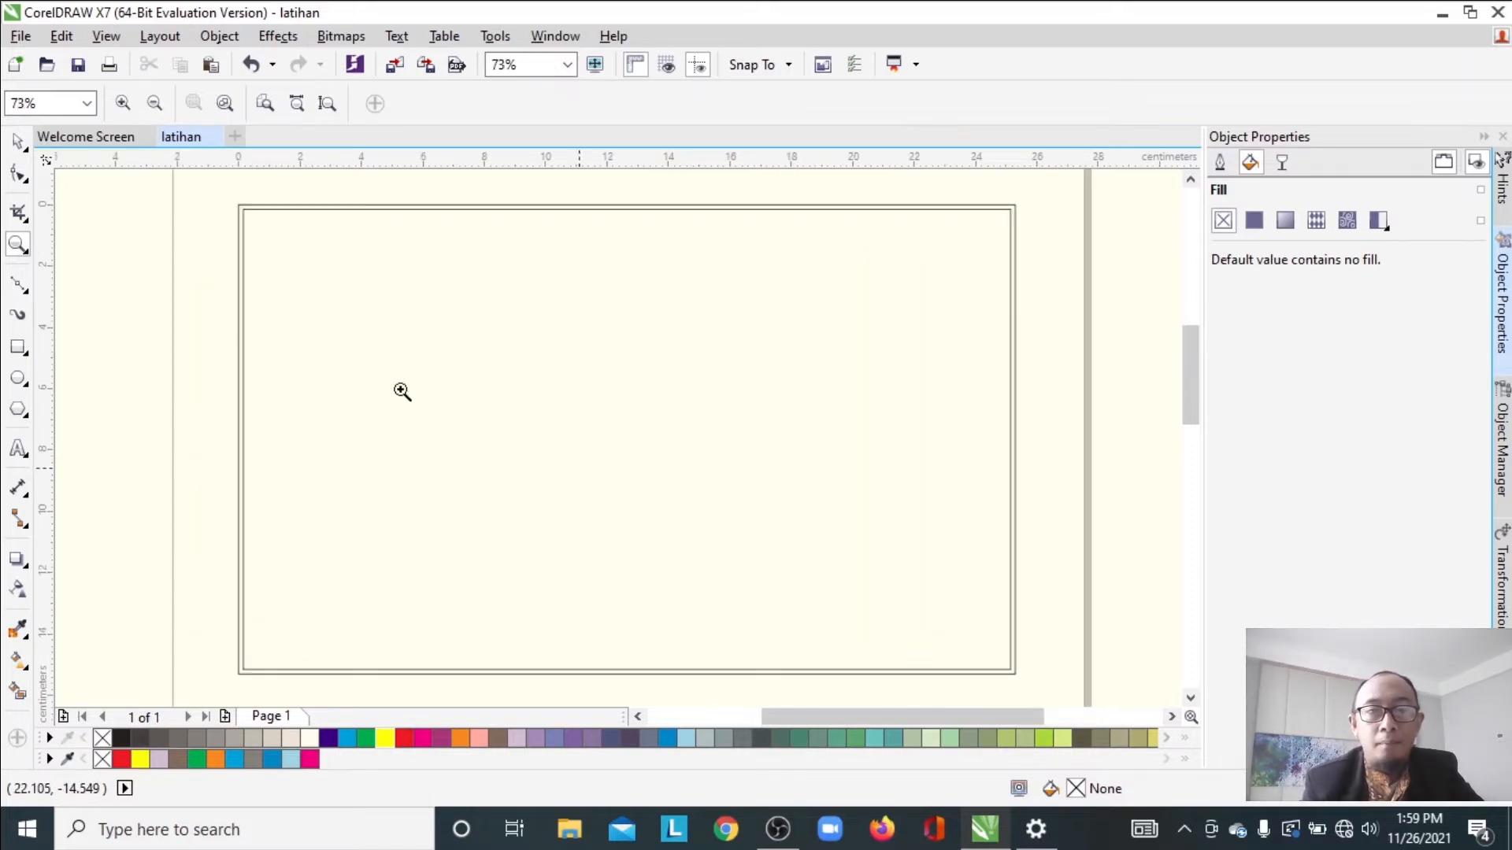
drag(49, 207, 244, 253)
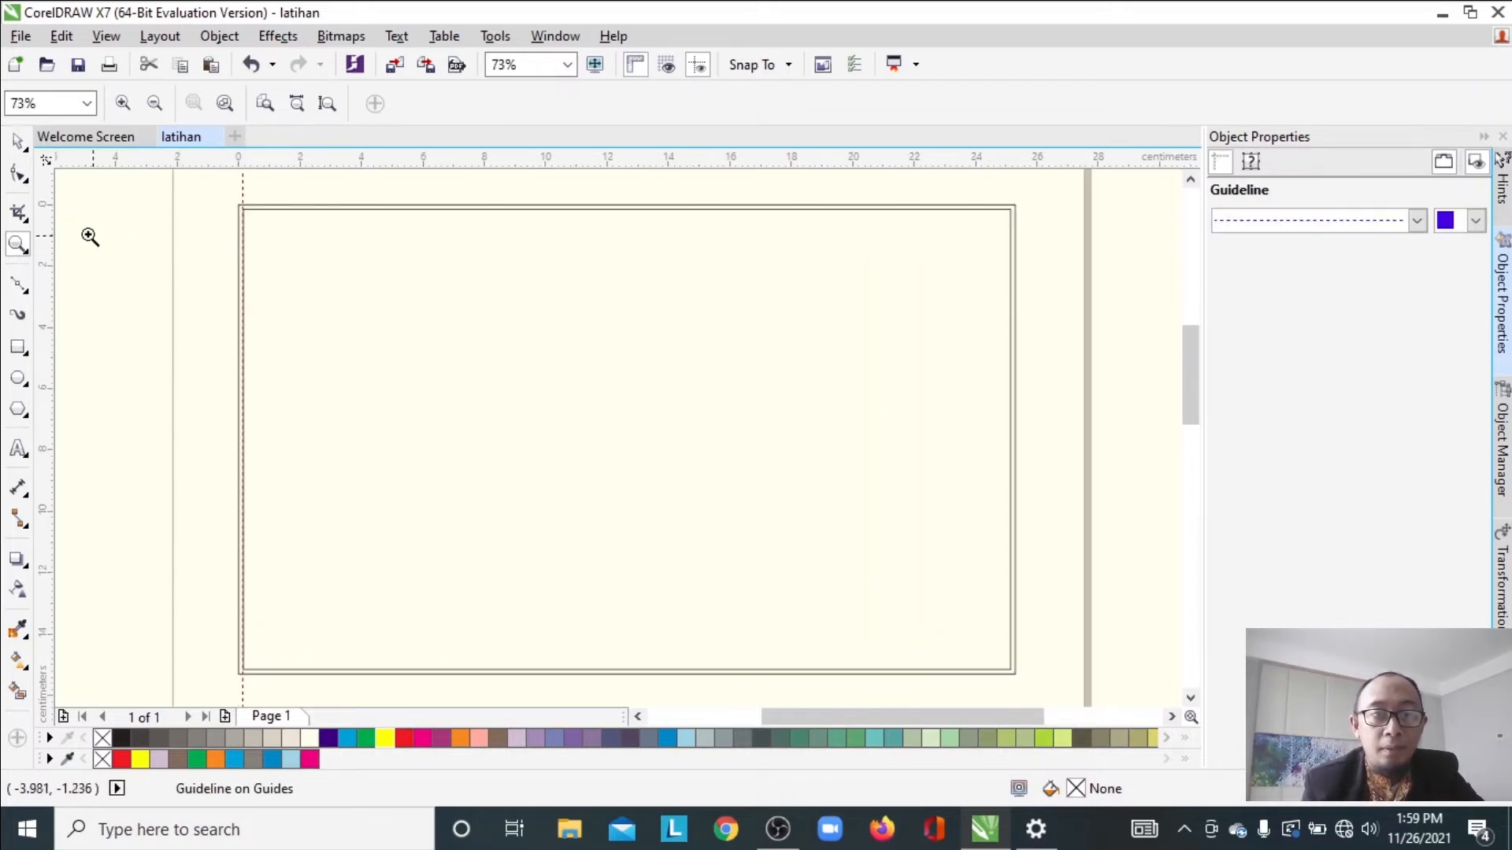
drag(40, 229, 1013, 332)
drag(909, 167, 907, 213)
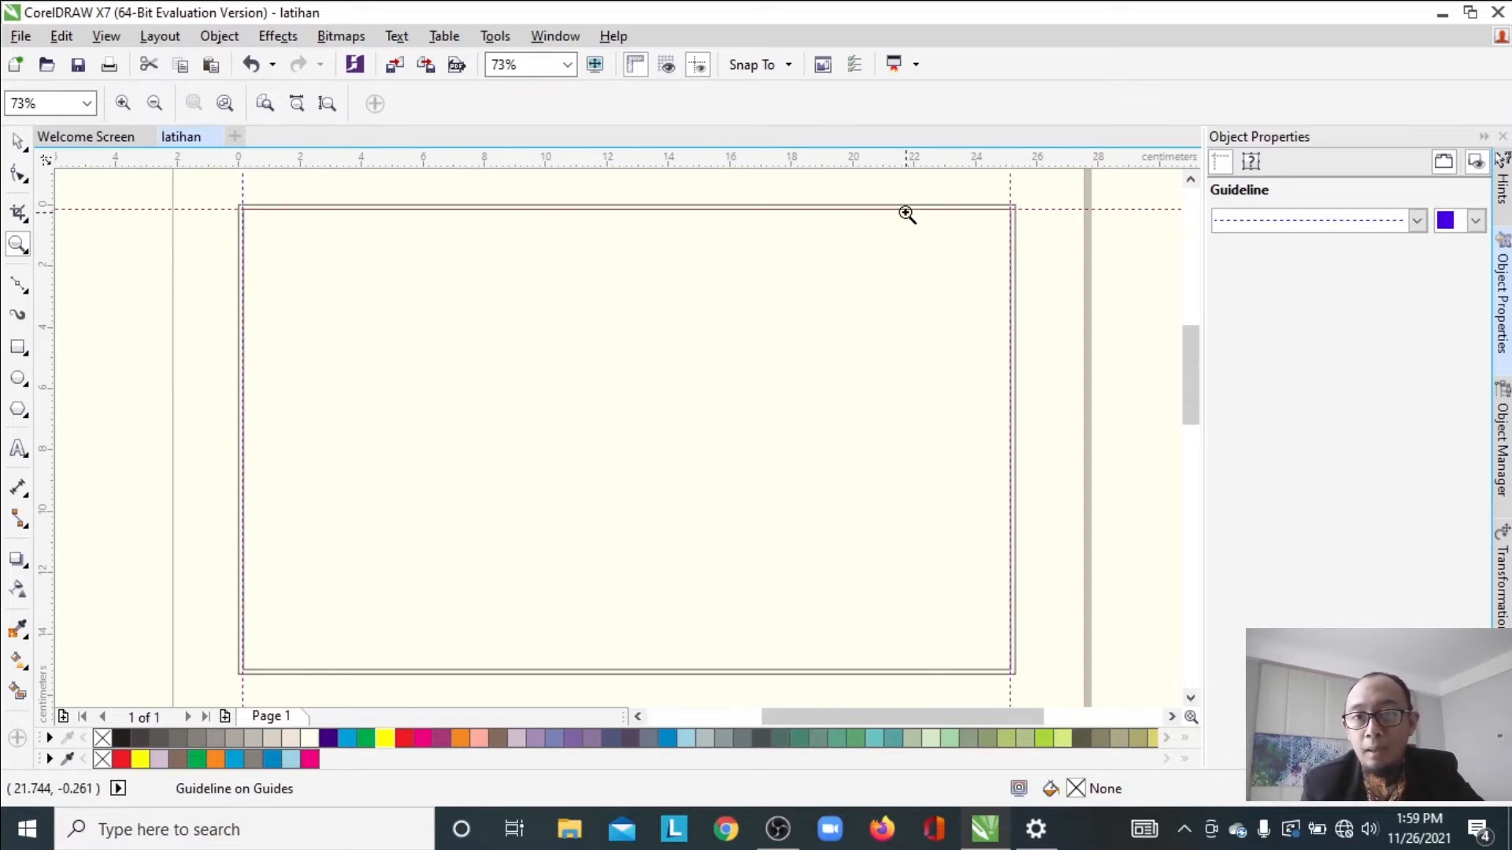
drag(843, 160, 830, 670)
Delete the inner 25 × 15 cm rectangle, keeping the guidelines and the outer rectangle
click(18, 141)
click(364, 341)
key(Escape)
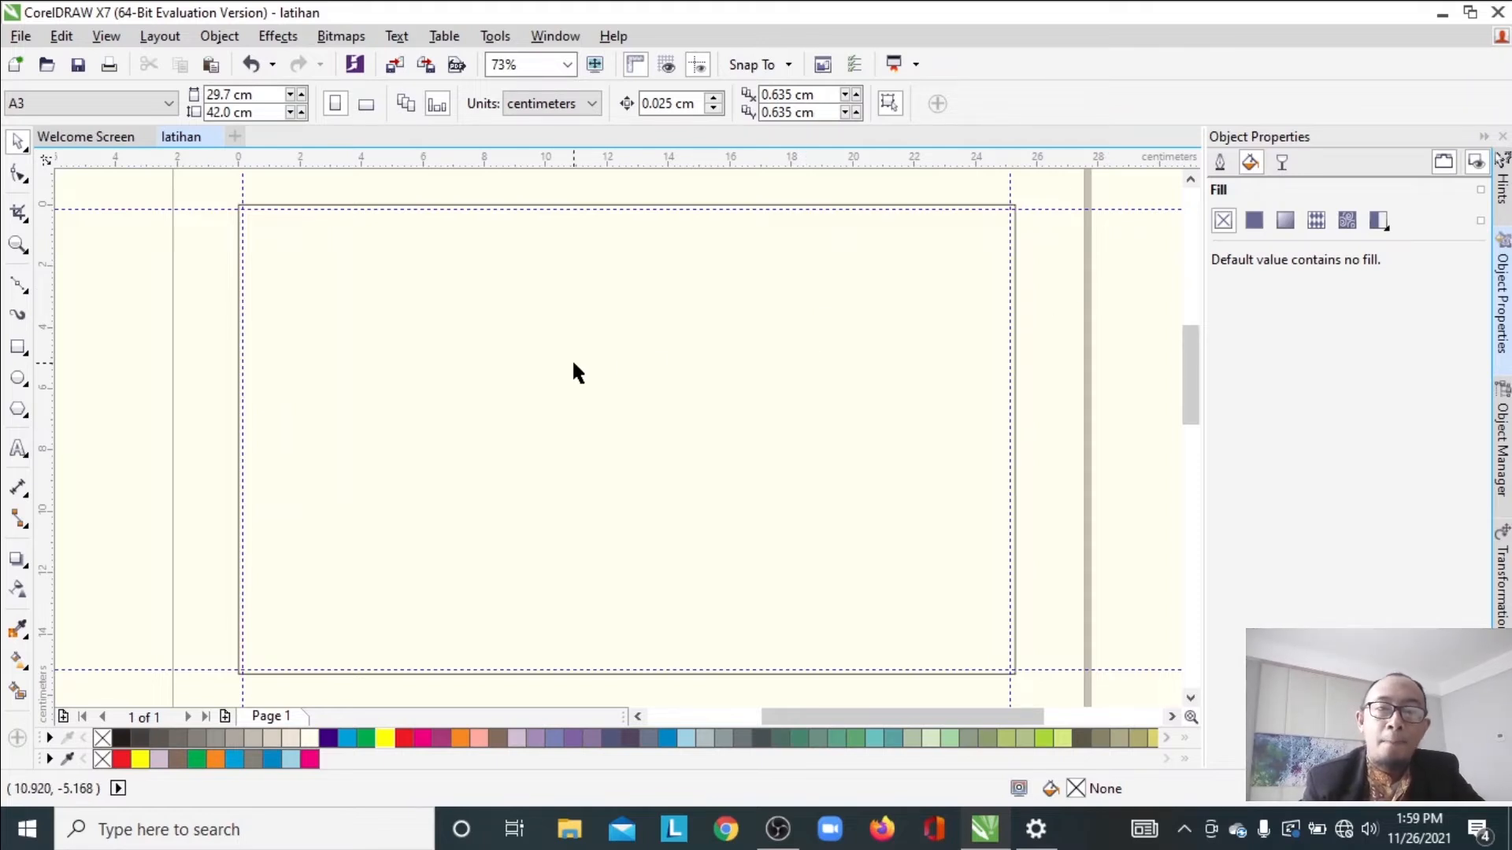
Fill the rectangle with the Bokeh Offset vector pattern, then enlarge the pattern tile and tilt it slightly clockwise
click(644, 296)
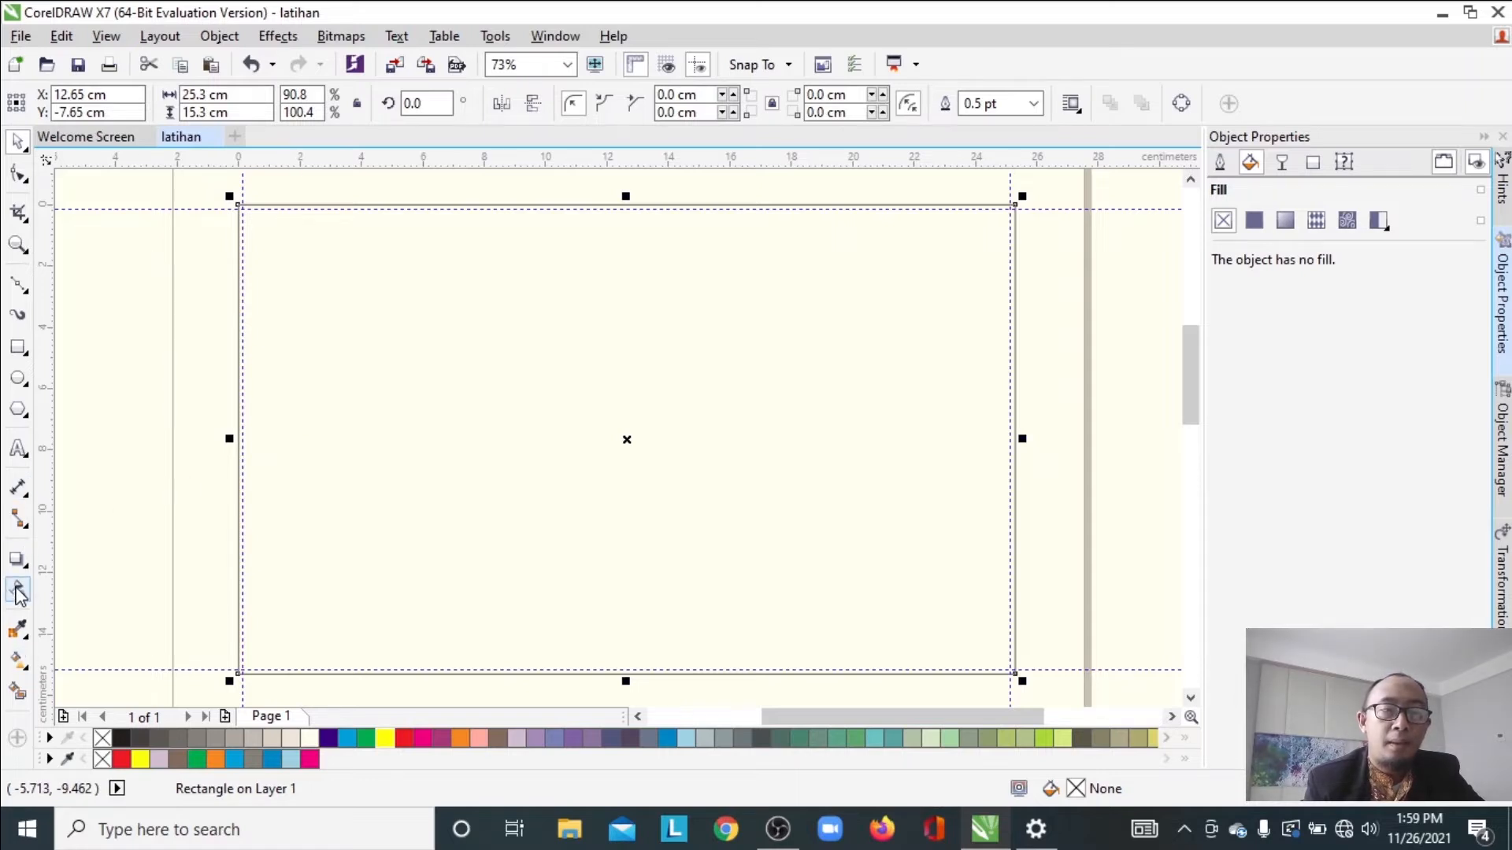
click(20, 660)
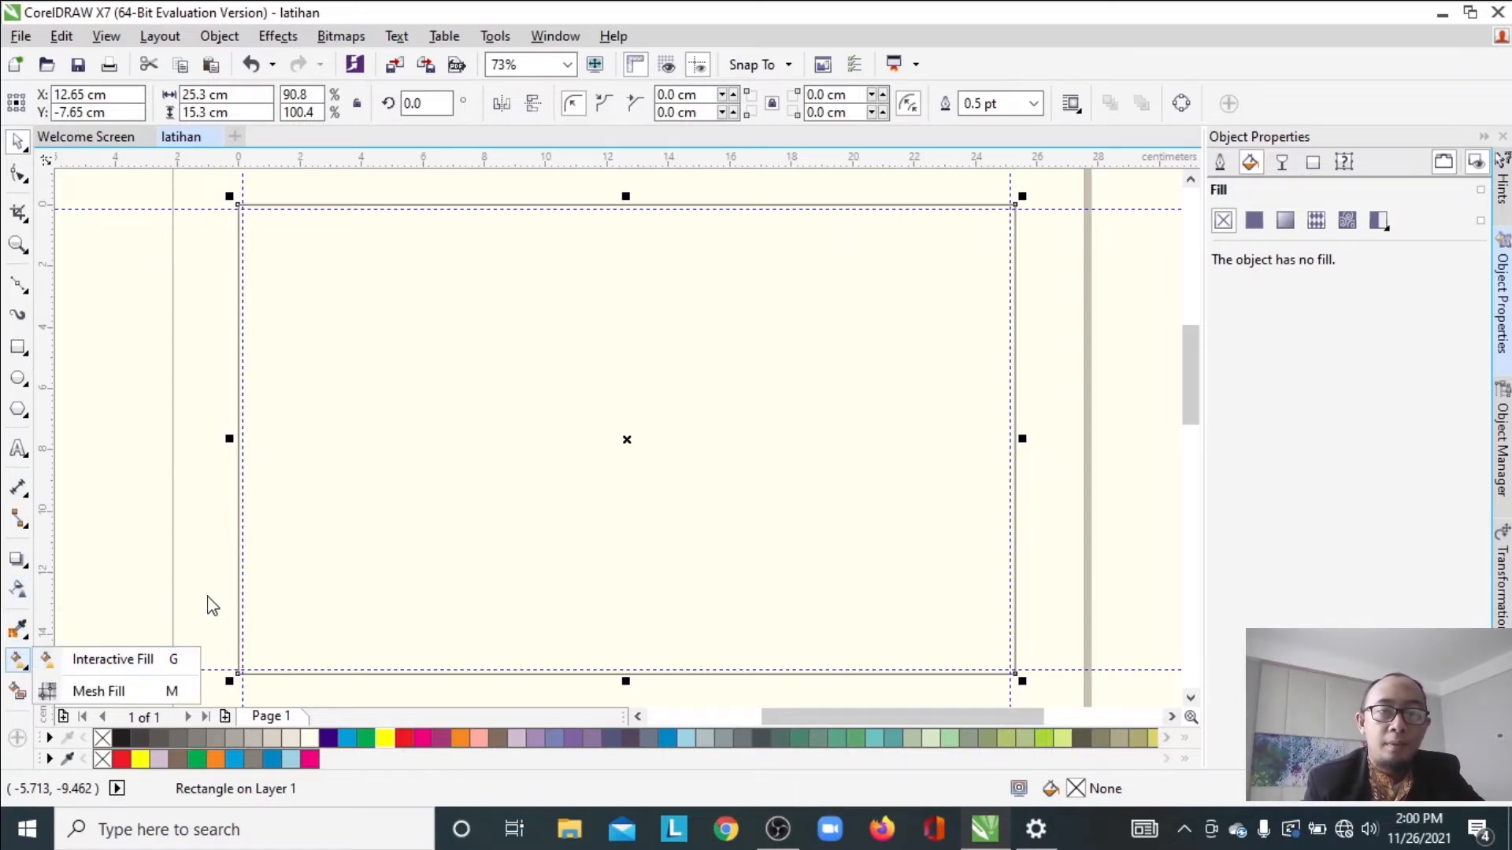
click(118, 659)
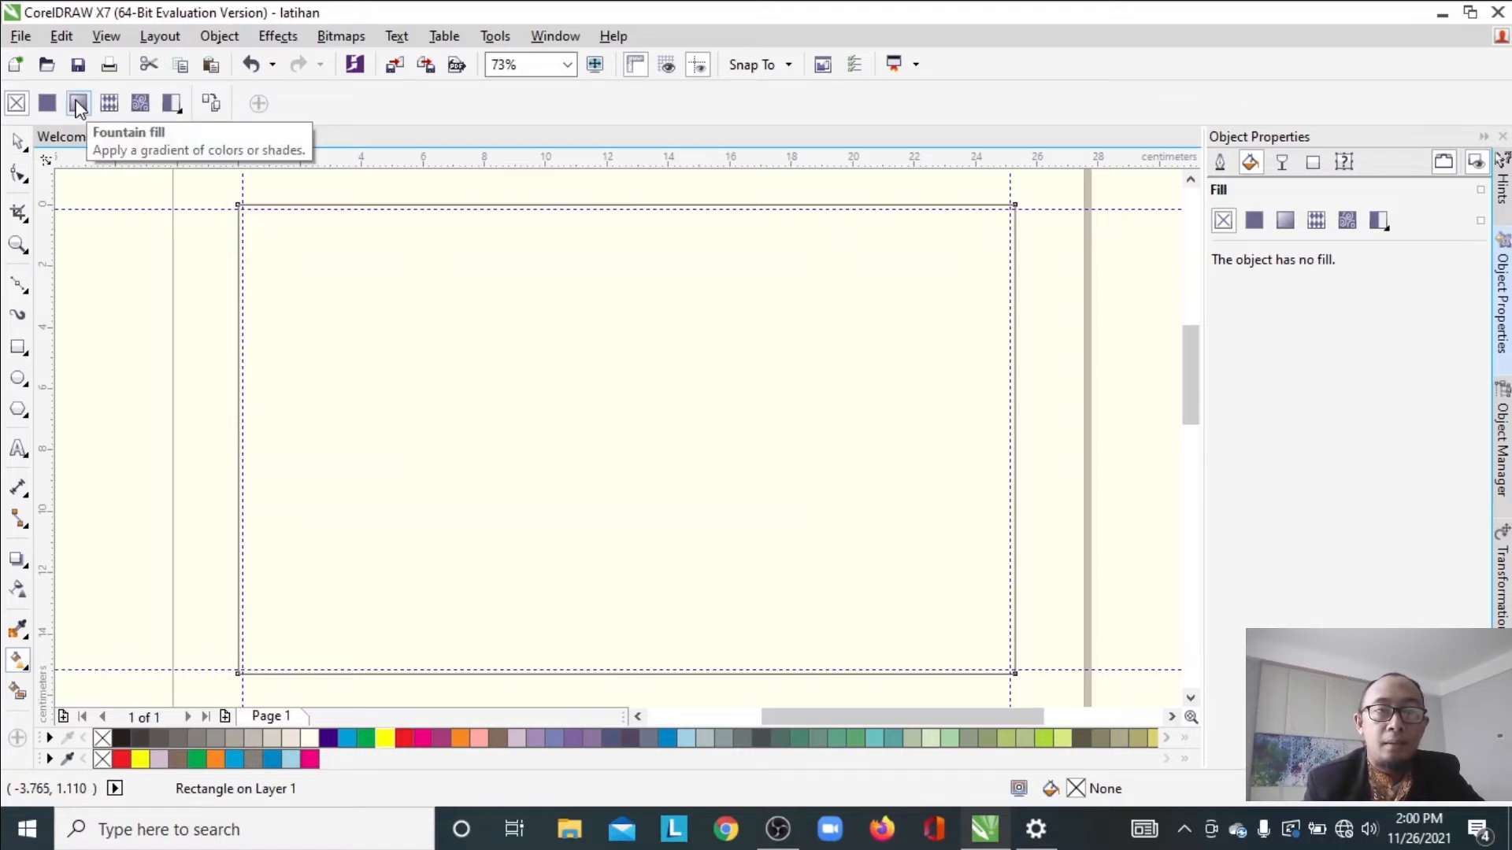
click(109, 103)
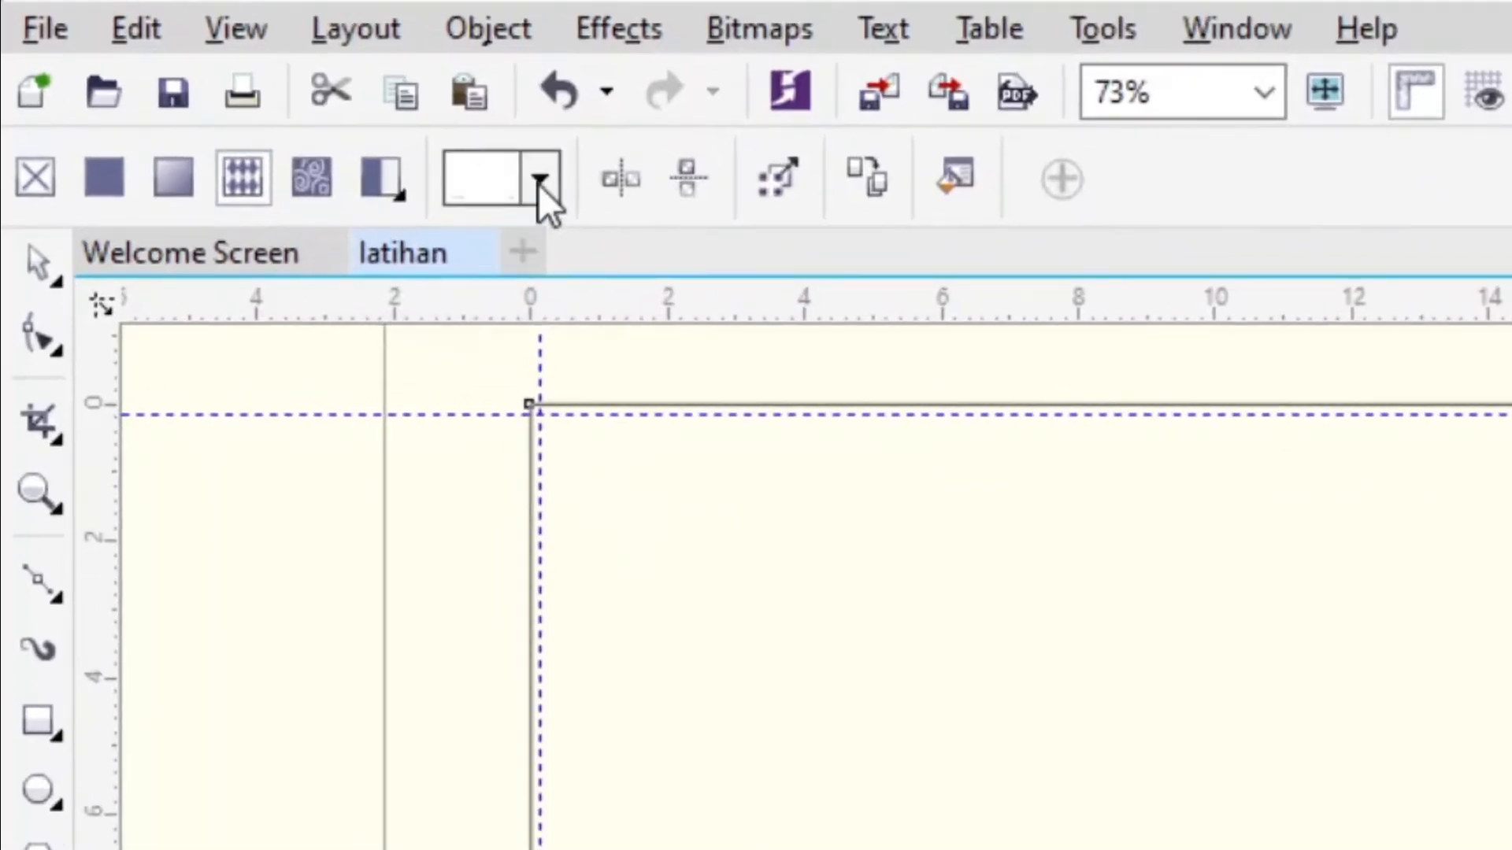
click(539, 181)
click(983, 358)
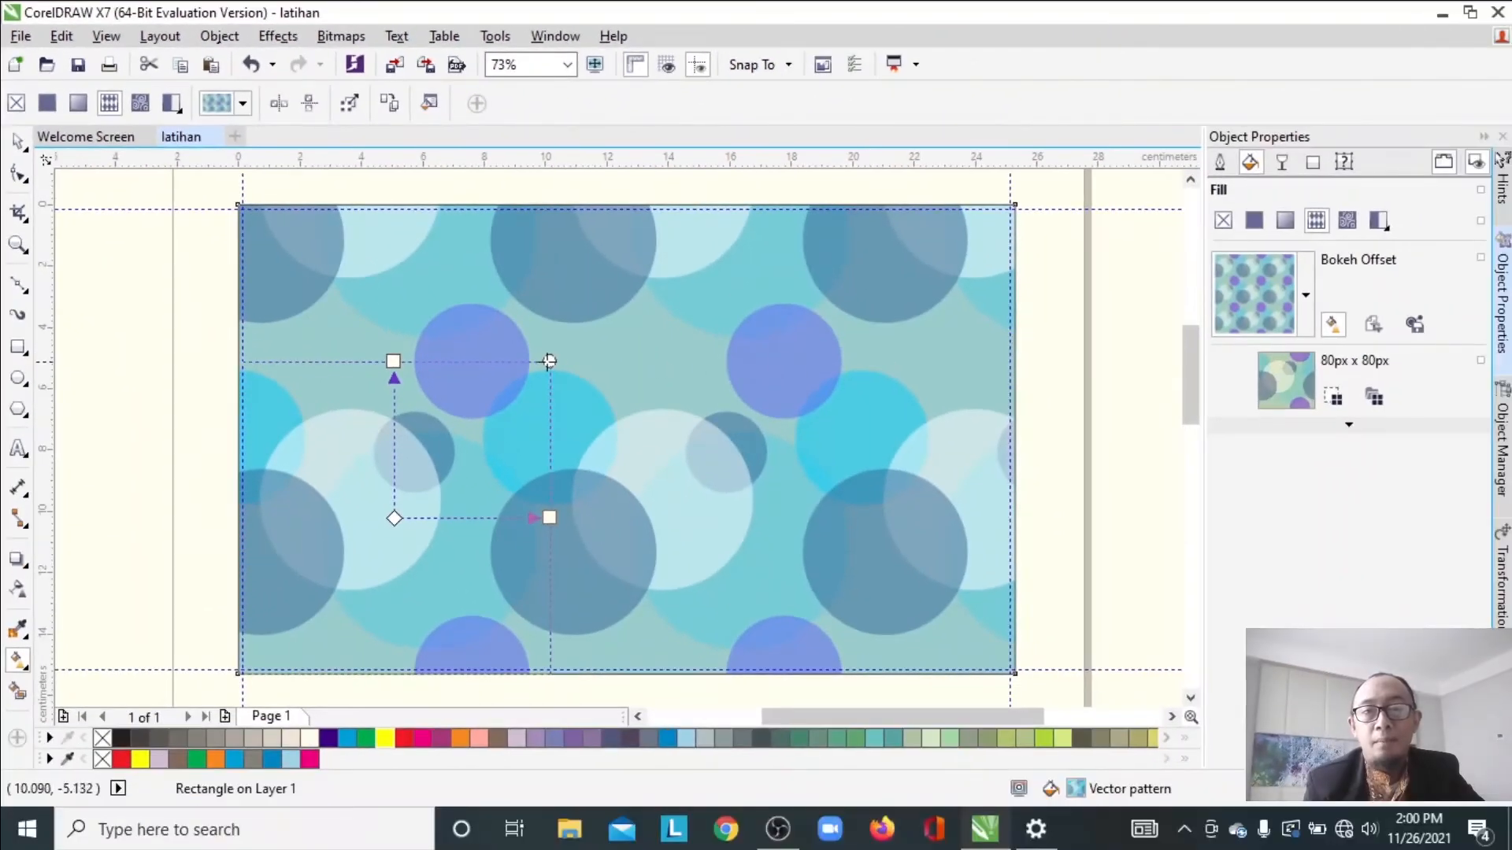
drag(549, 360, 710, 274)
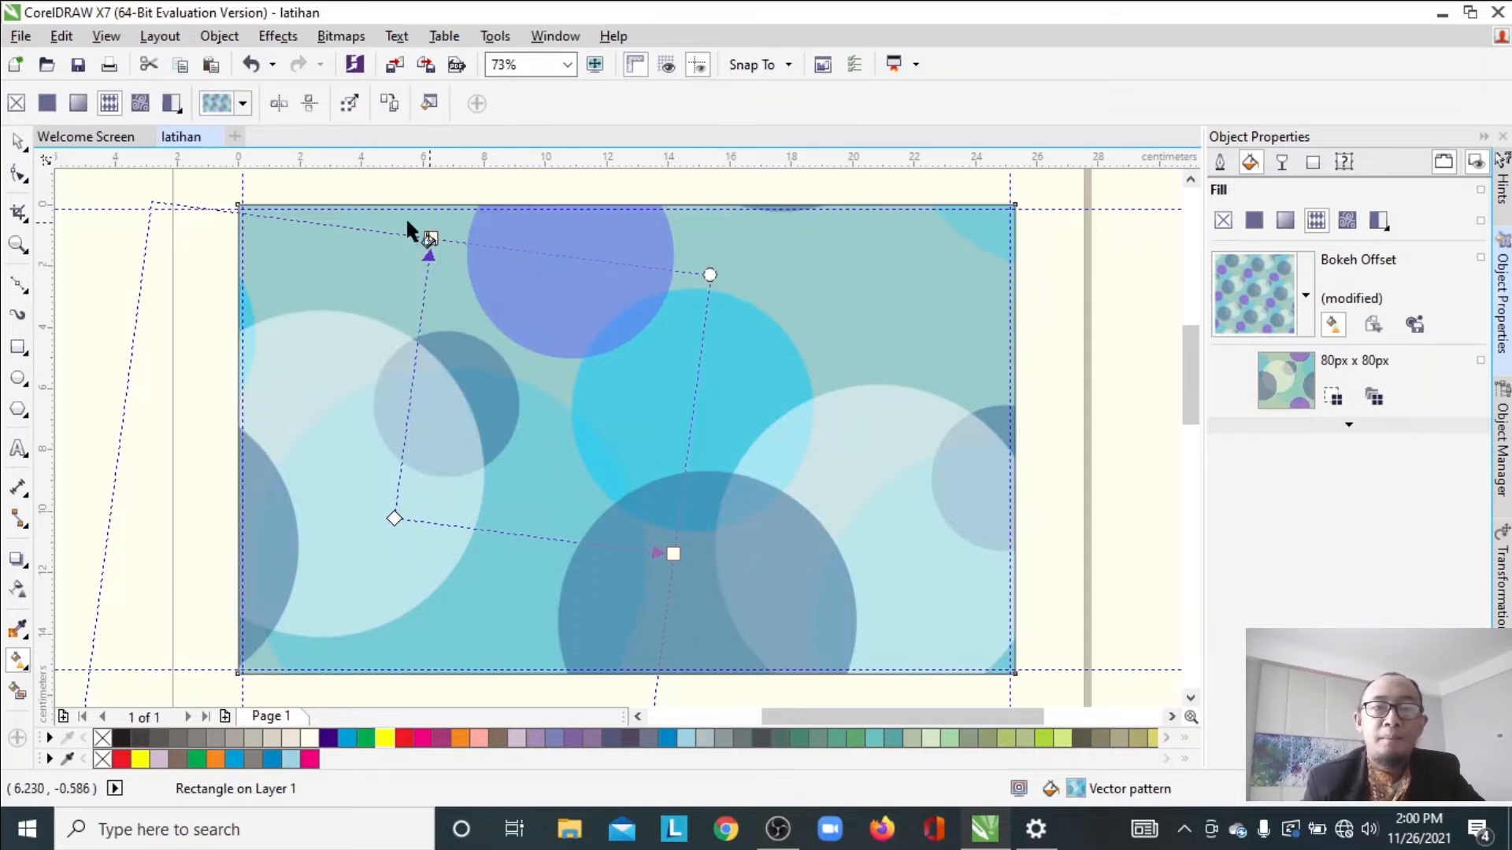
click(17, 141)
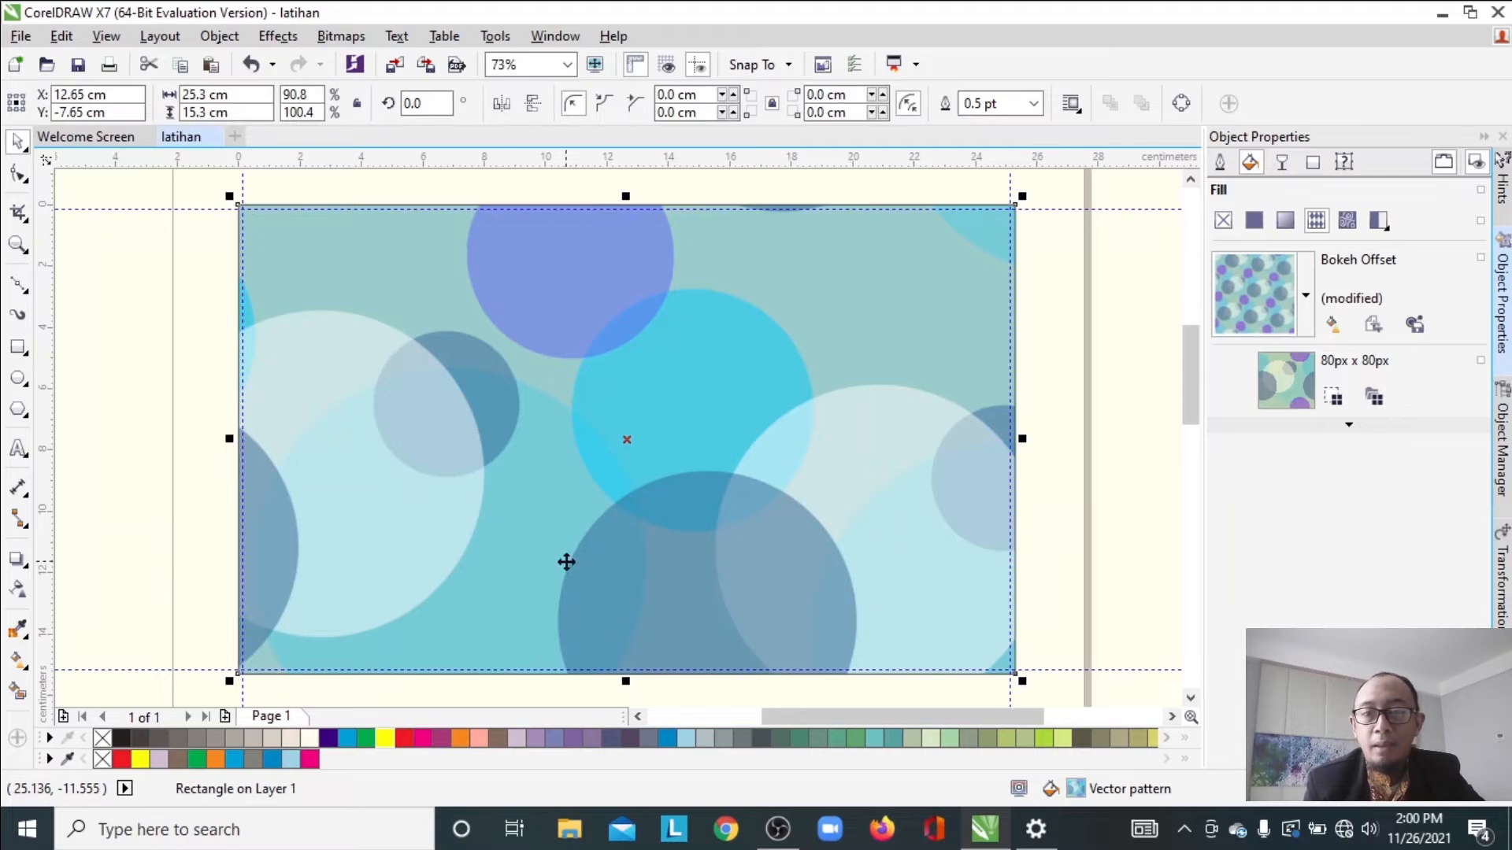
Remove the outline from the patterned rectangle and deselect it
right_click(100, 740)
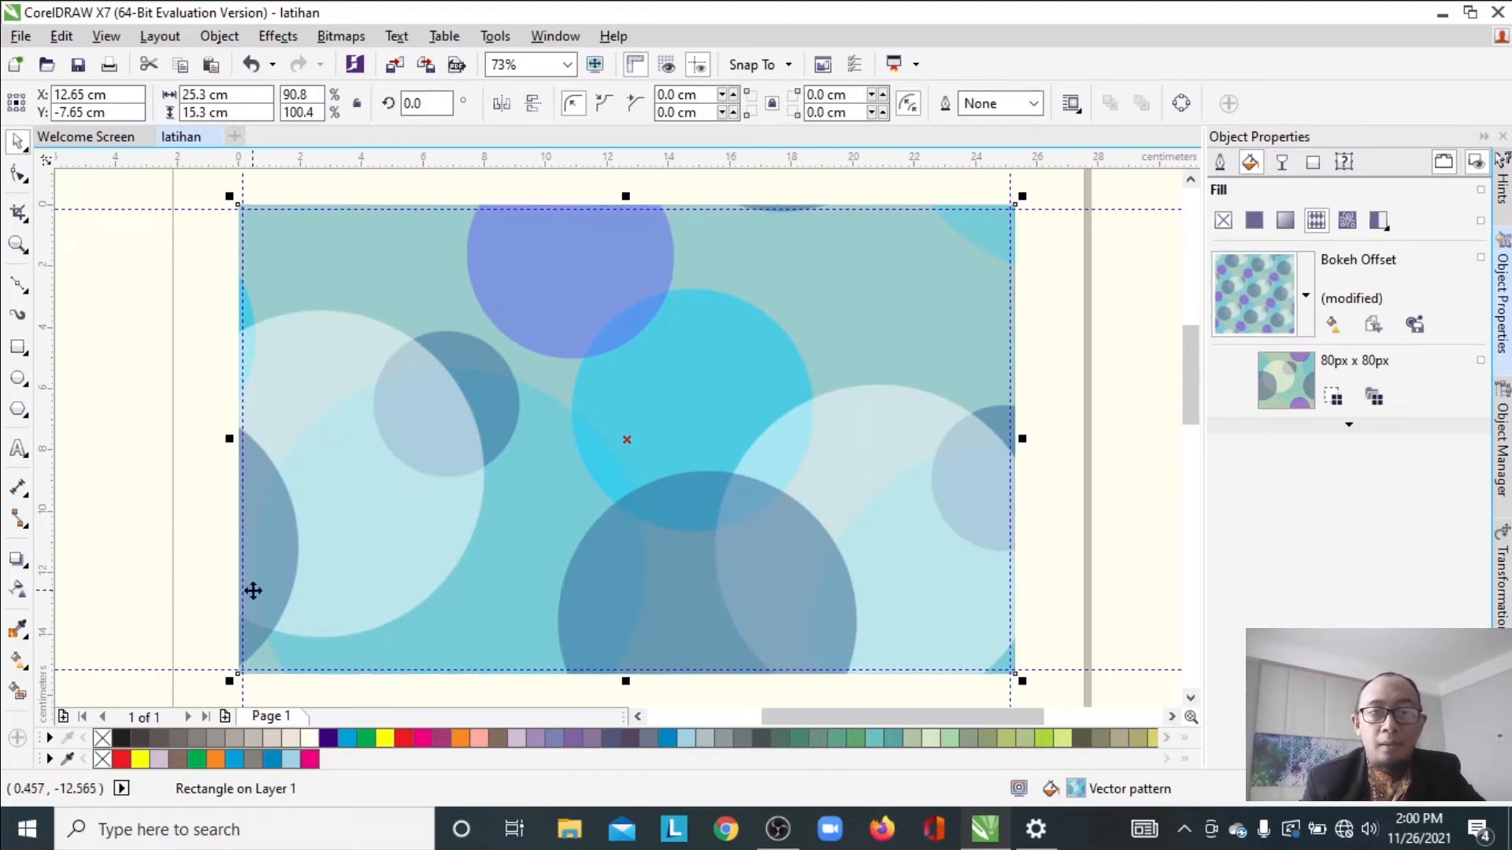
click(142, 390)
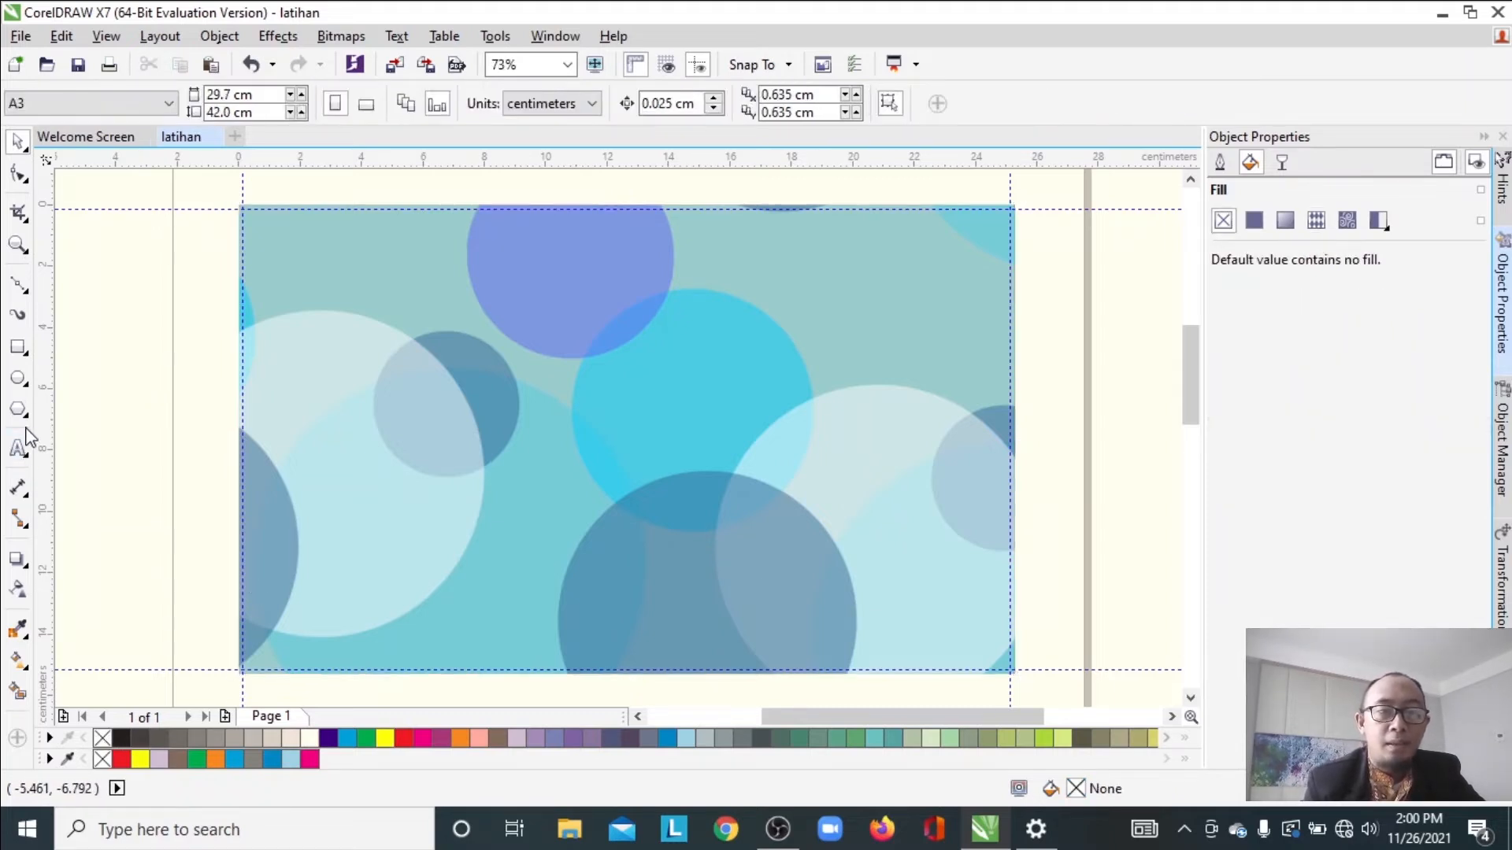
Add the artistic text "NON-SMOKING ROOM" near the upper-left corner of the patterned rectangle
click(18, 451)
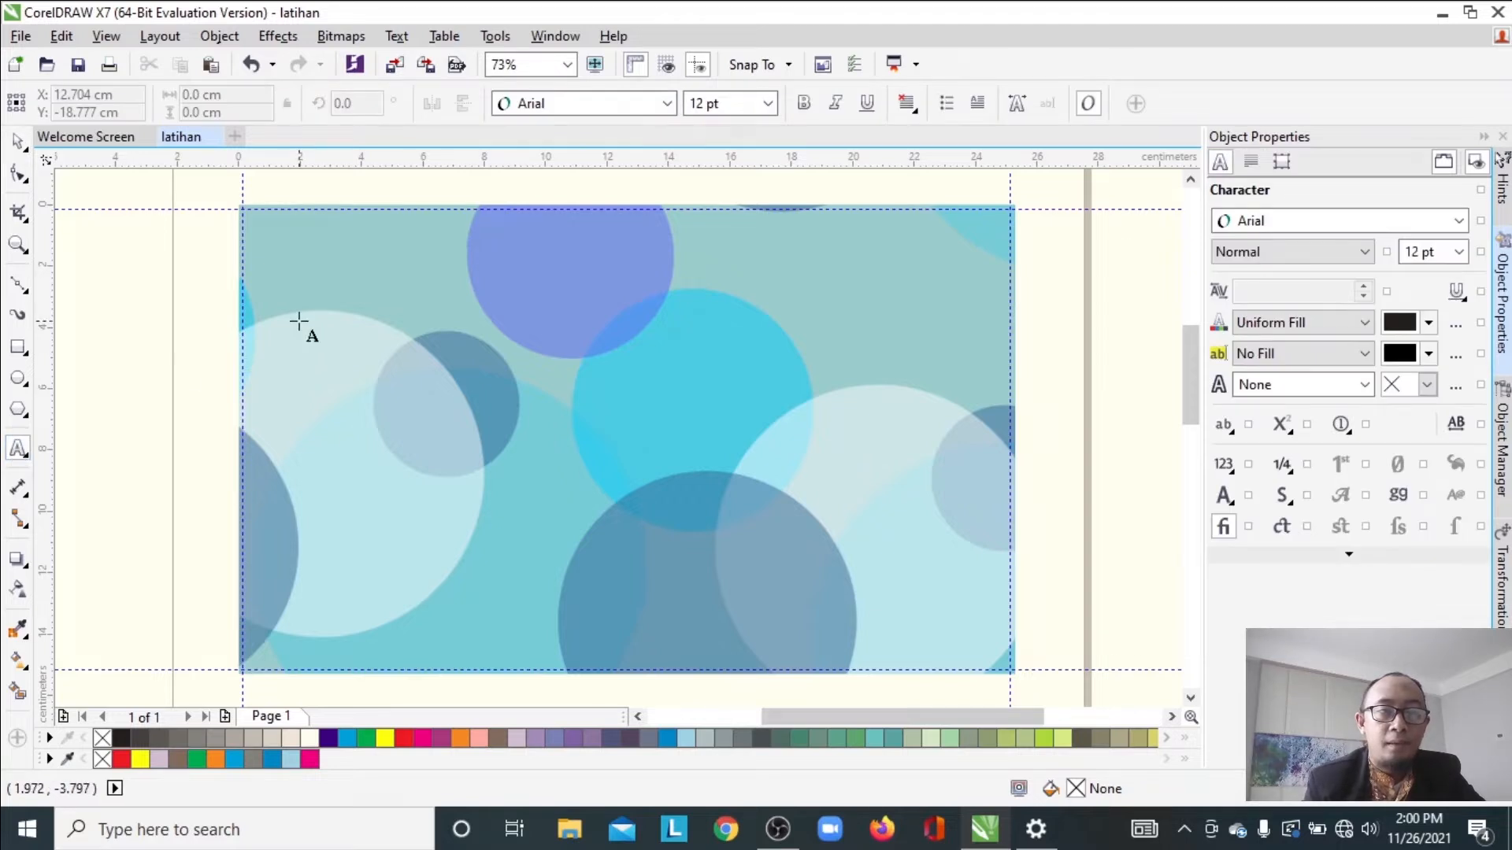
click(187, 288)
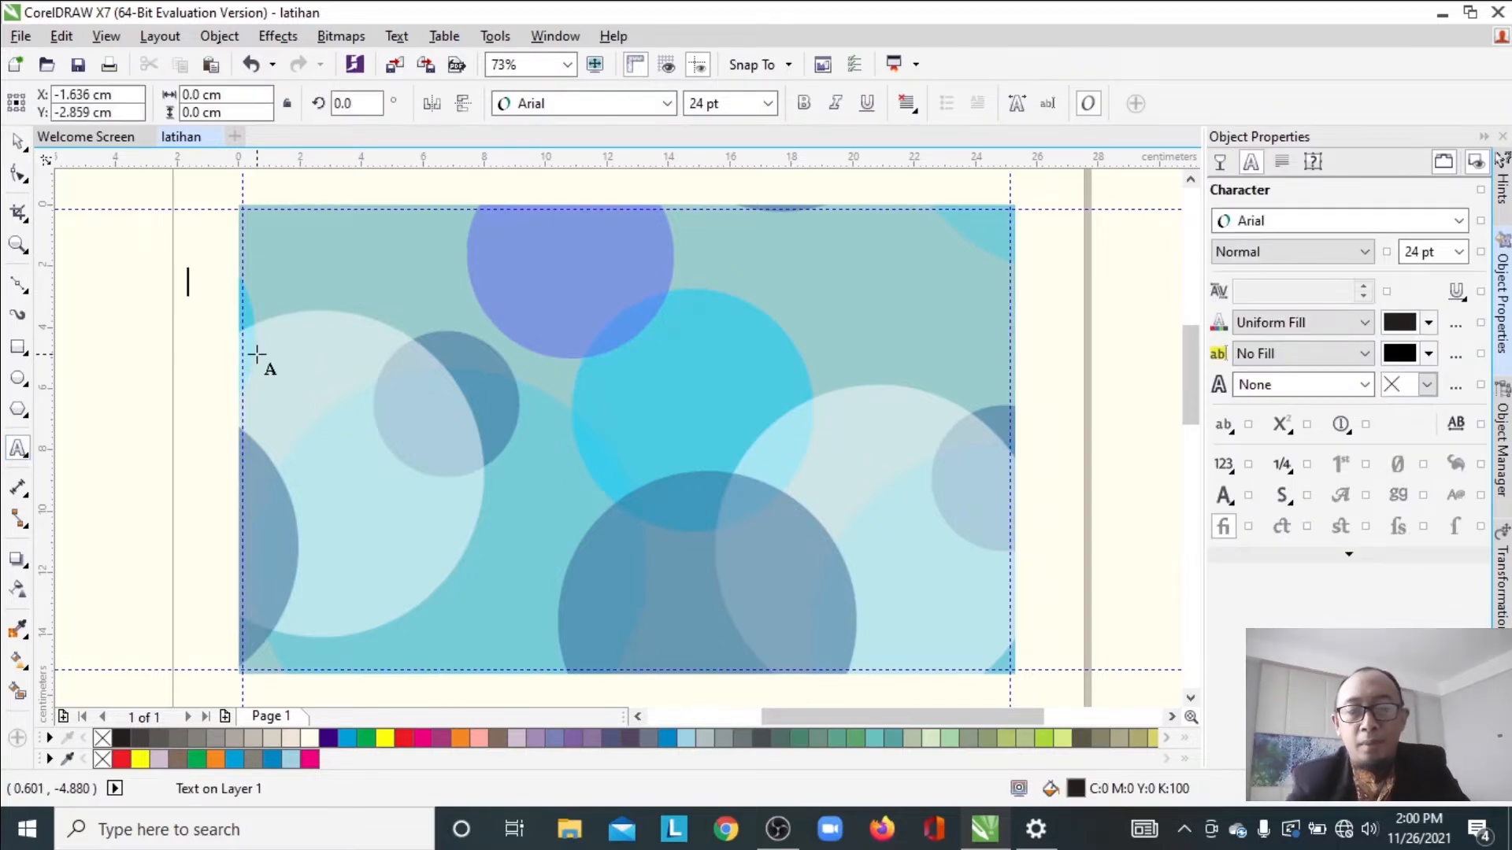
text(NON)
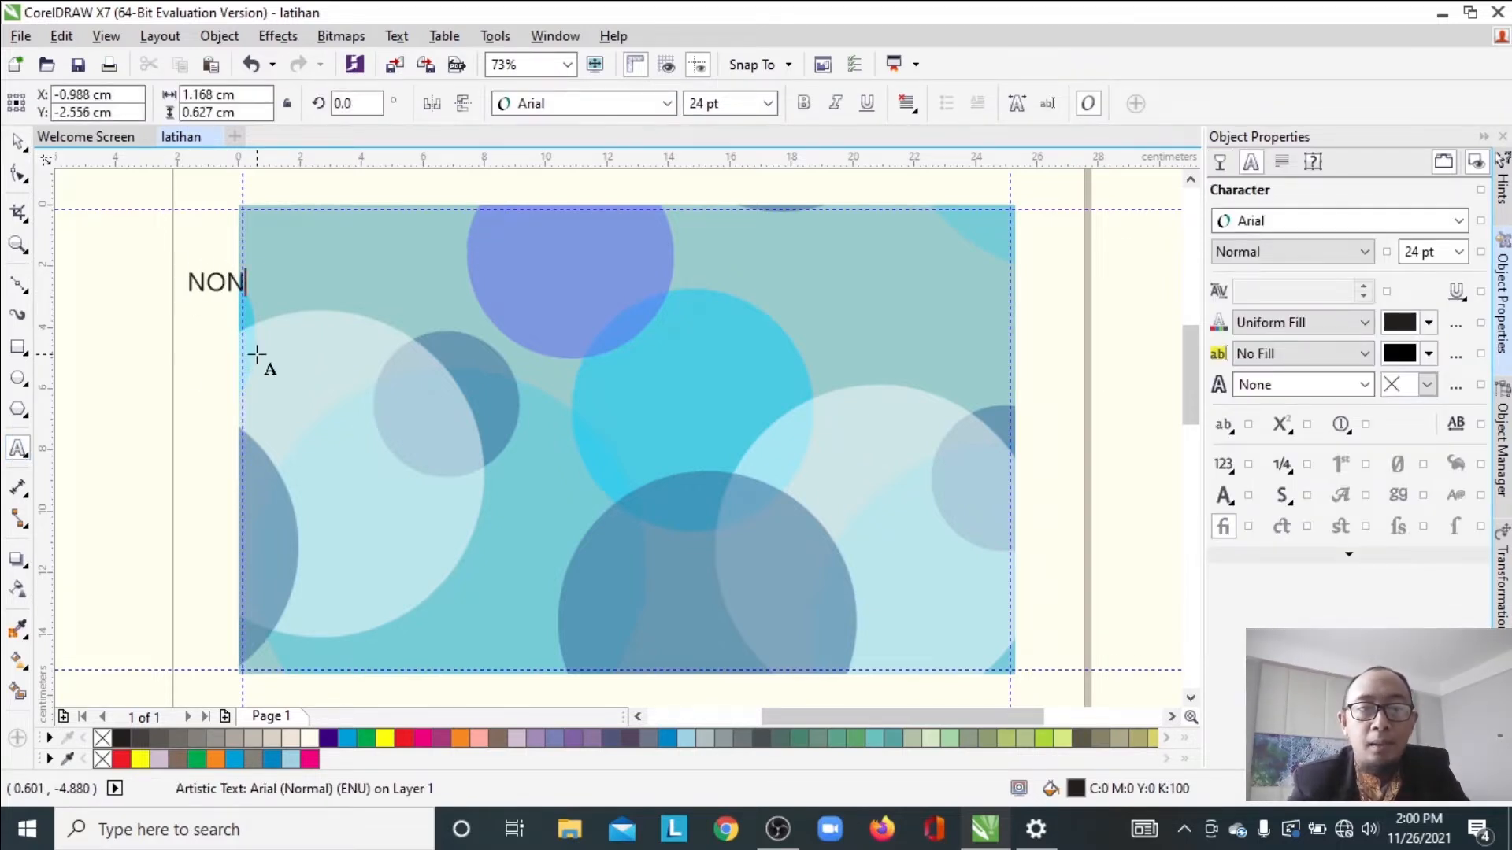
text(-SMOKING ROOM)
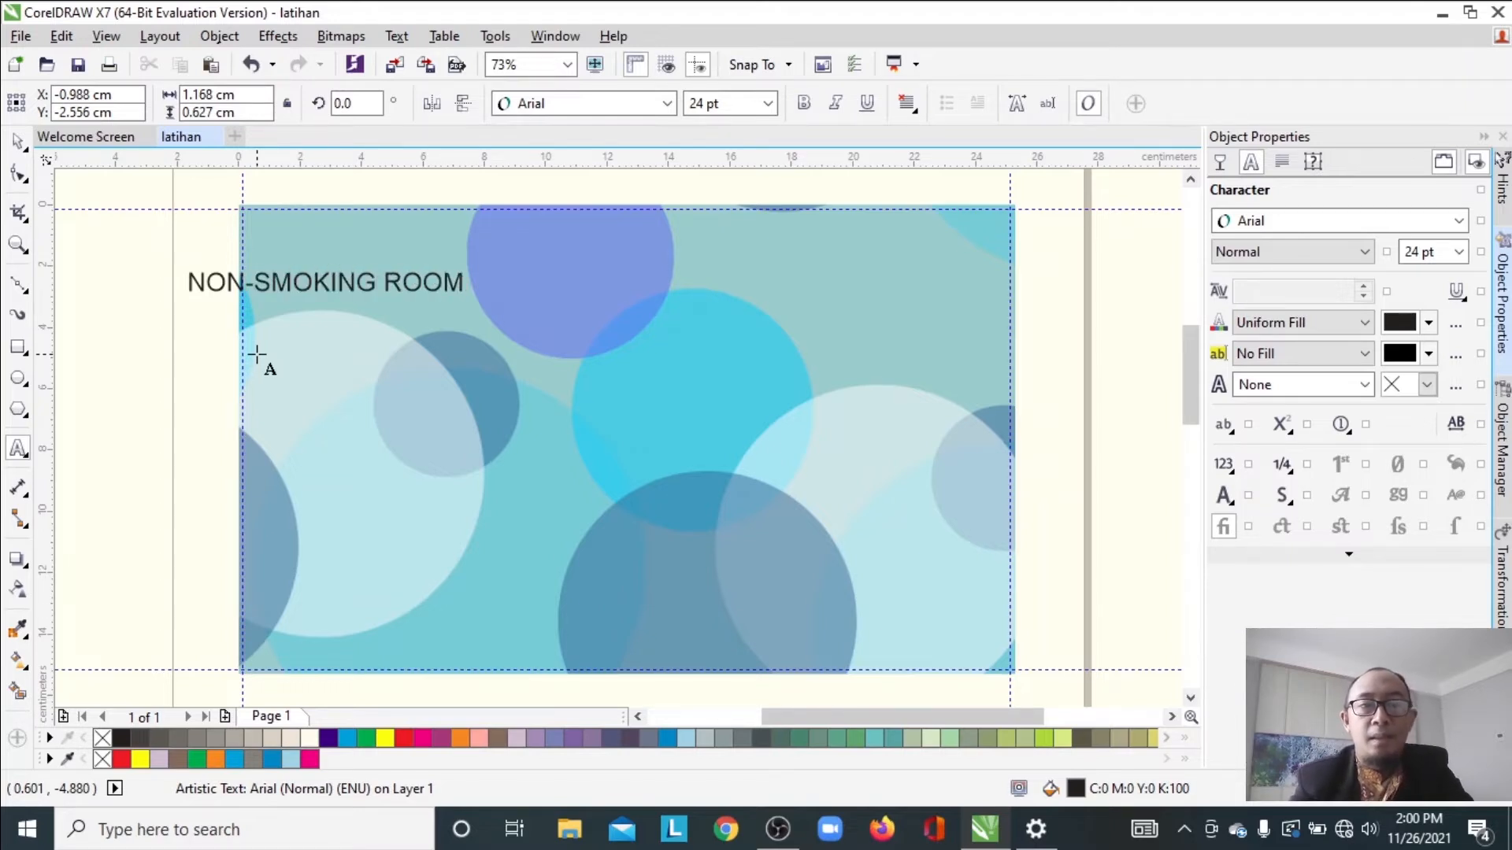
click(17, 140)
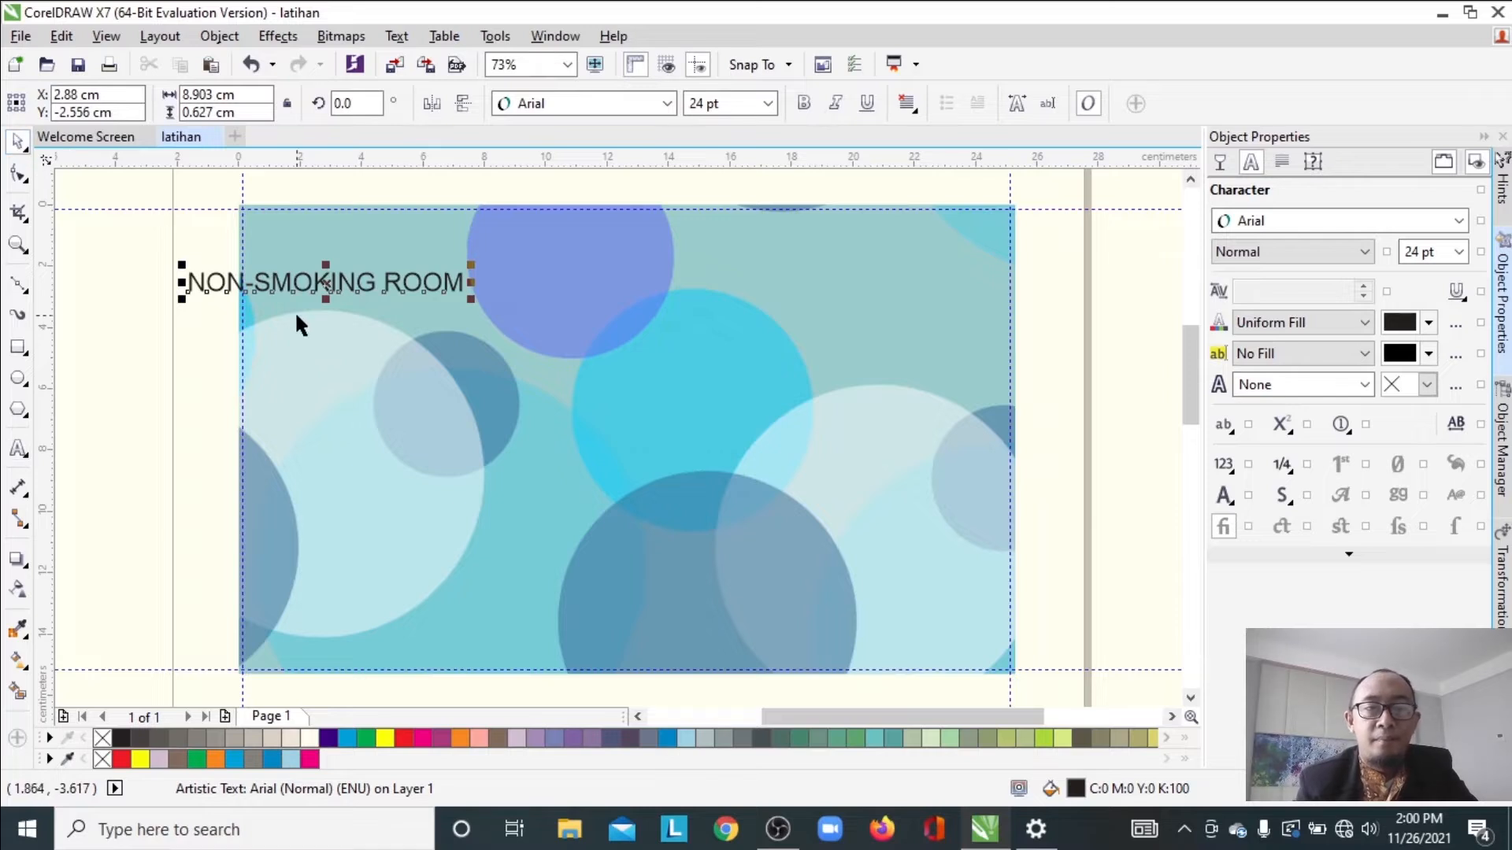
Move the text inside the rectangle's upper area and enlarge it proportionally to about 58.6 pt
drag(317, 281, 424, 257)
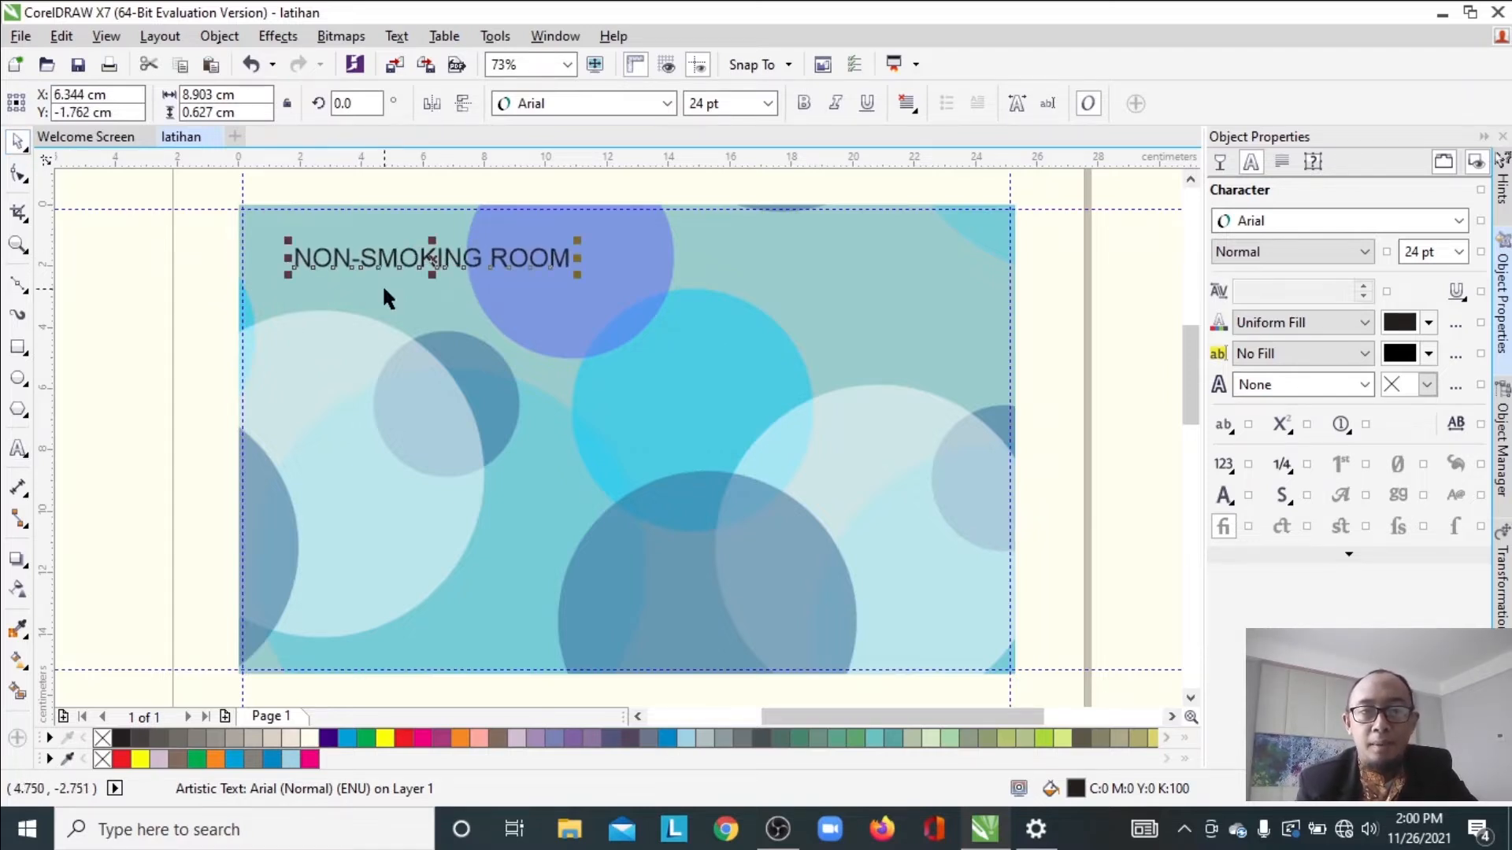
drag(578, 276, 938, 366)
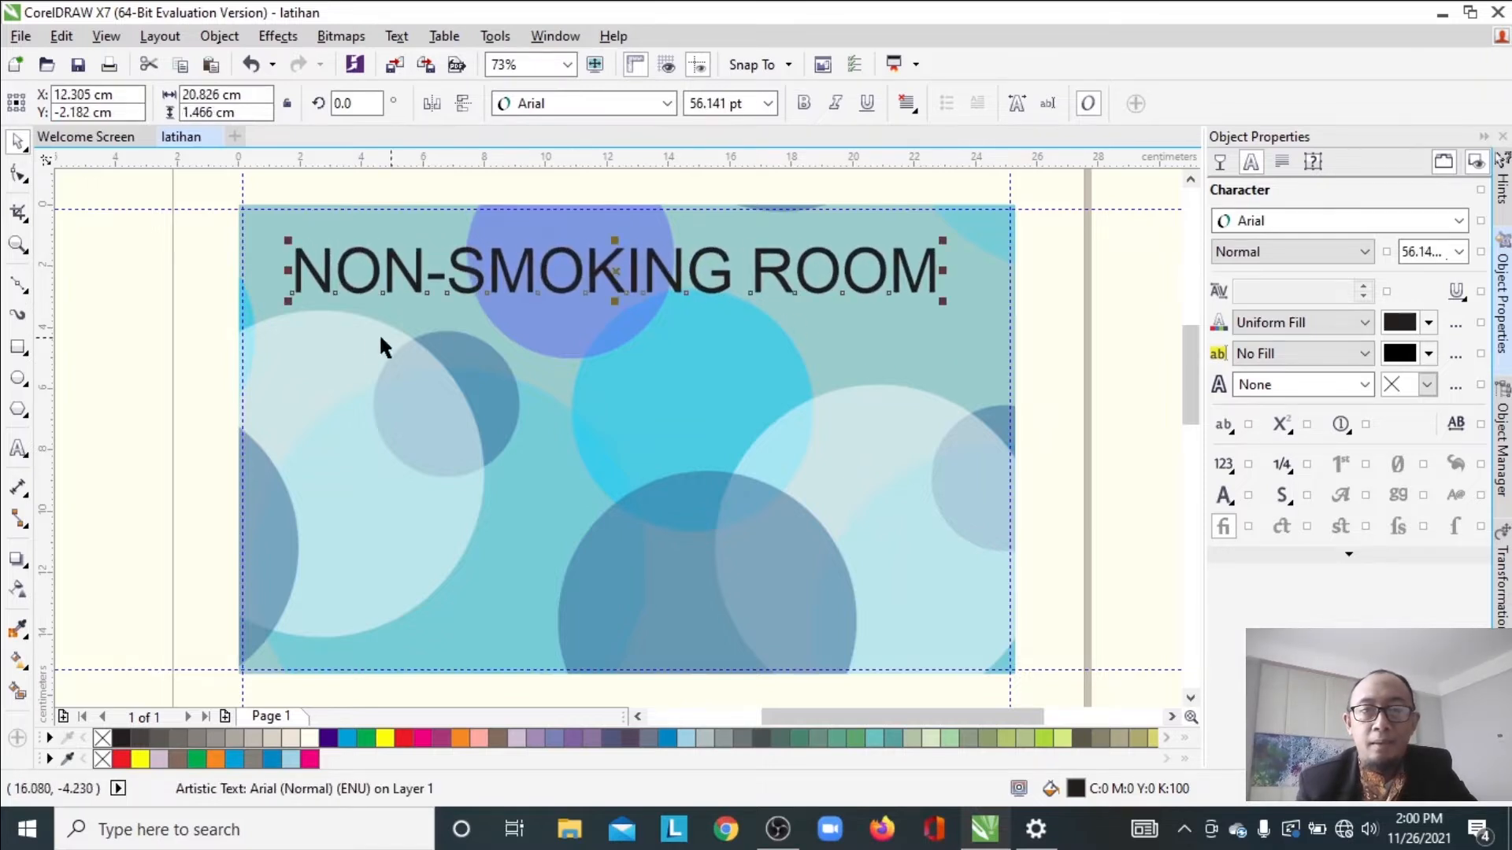
drag(944, 302, 970, 327)
Change the font of the NON-SMOKING ROOM text to Cooper Black
click(667, 103)
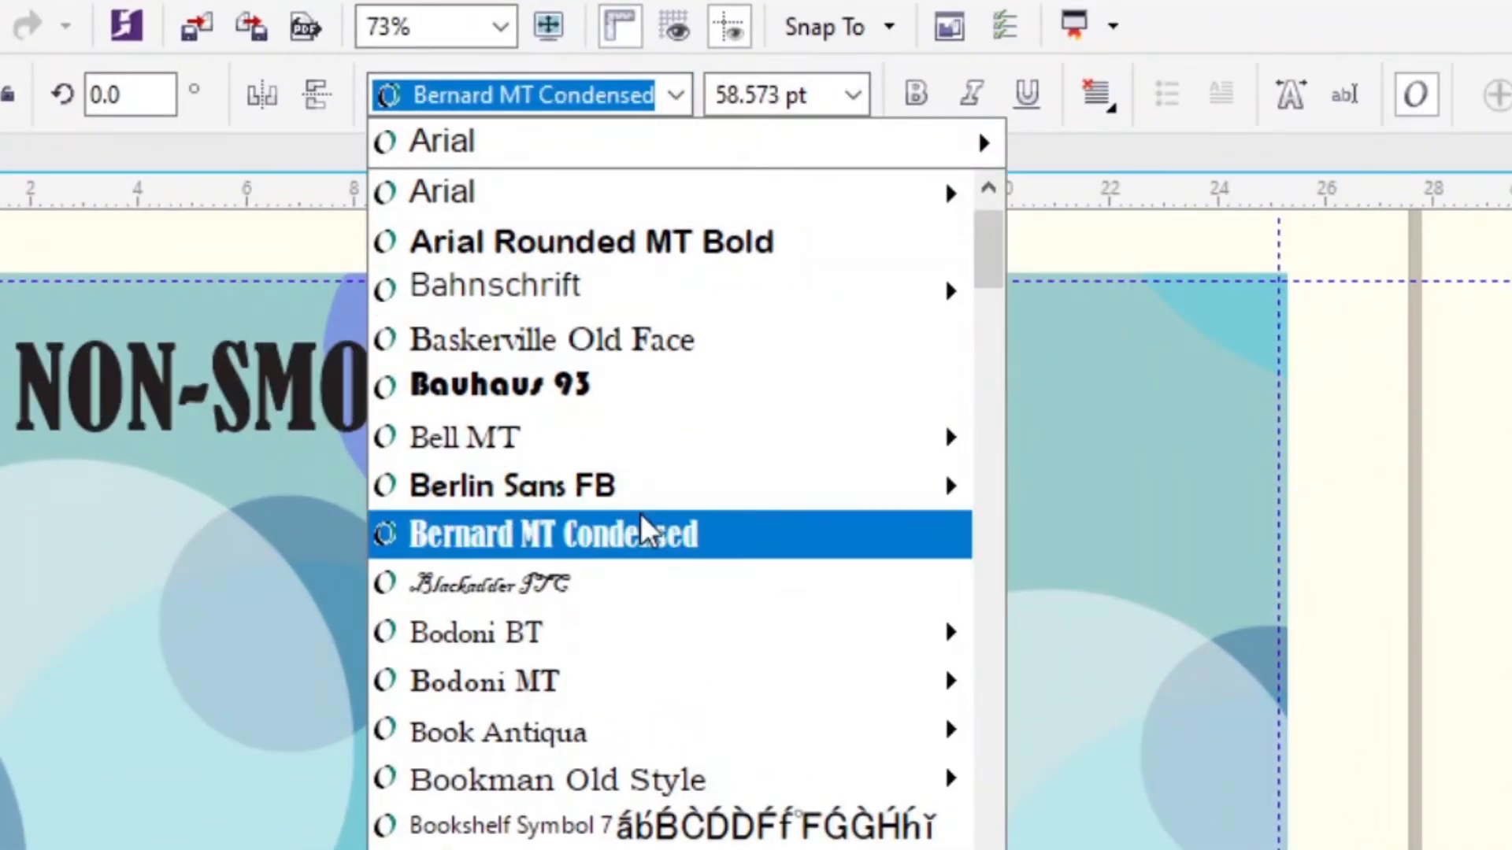
scroll(640, 513, down, 3)
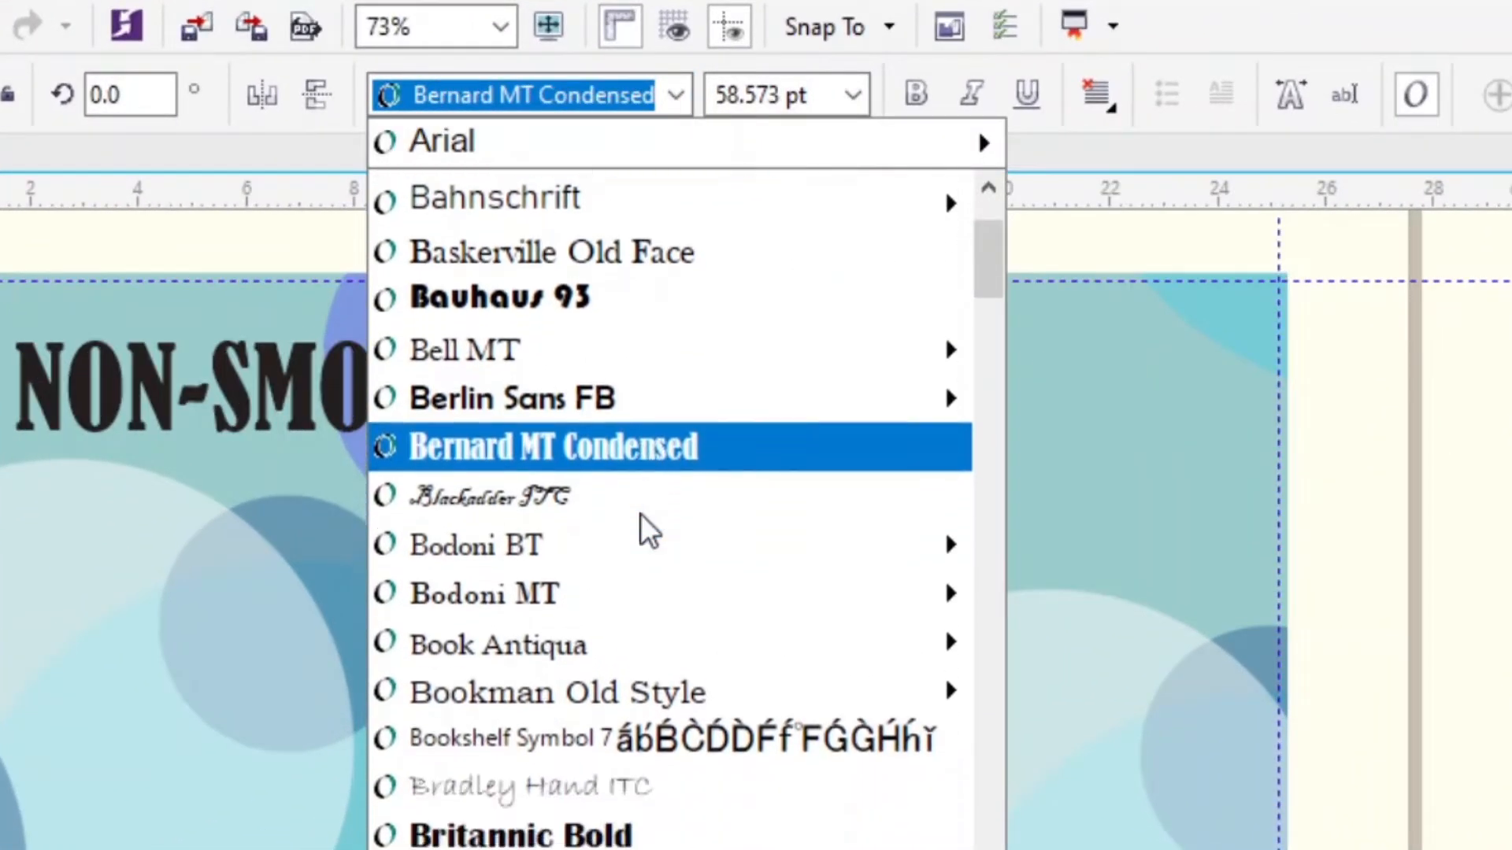
scroll(640, 513, down, 8)
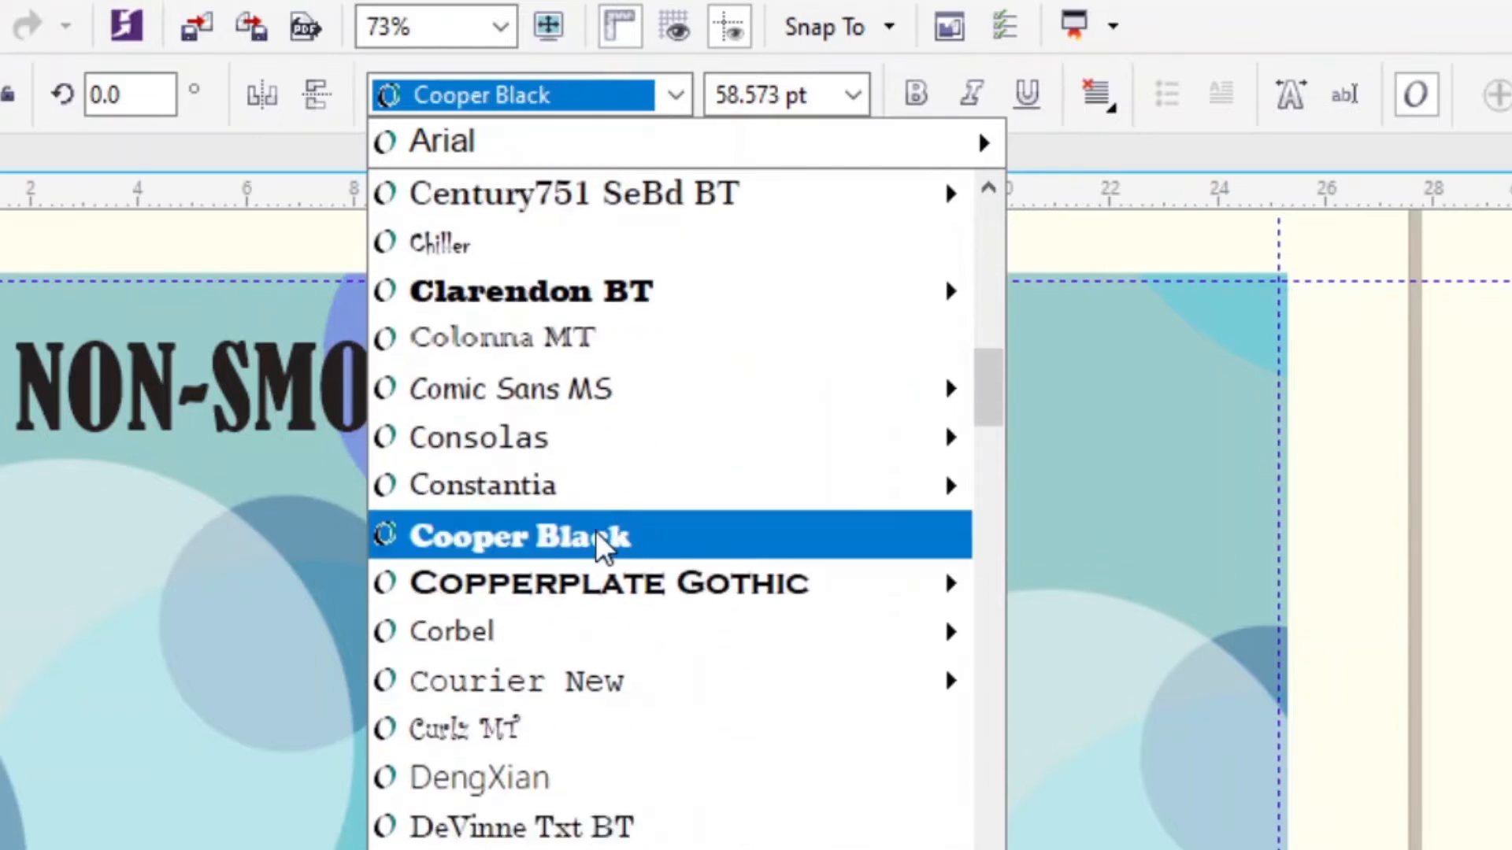
click(640, 536)
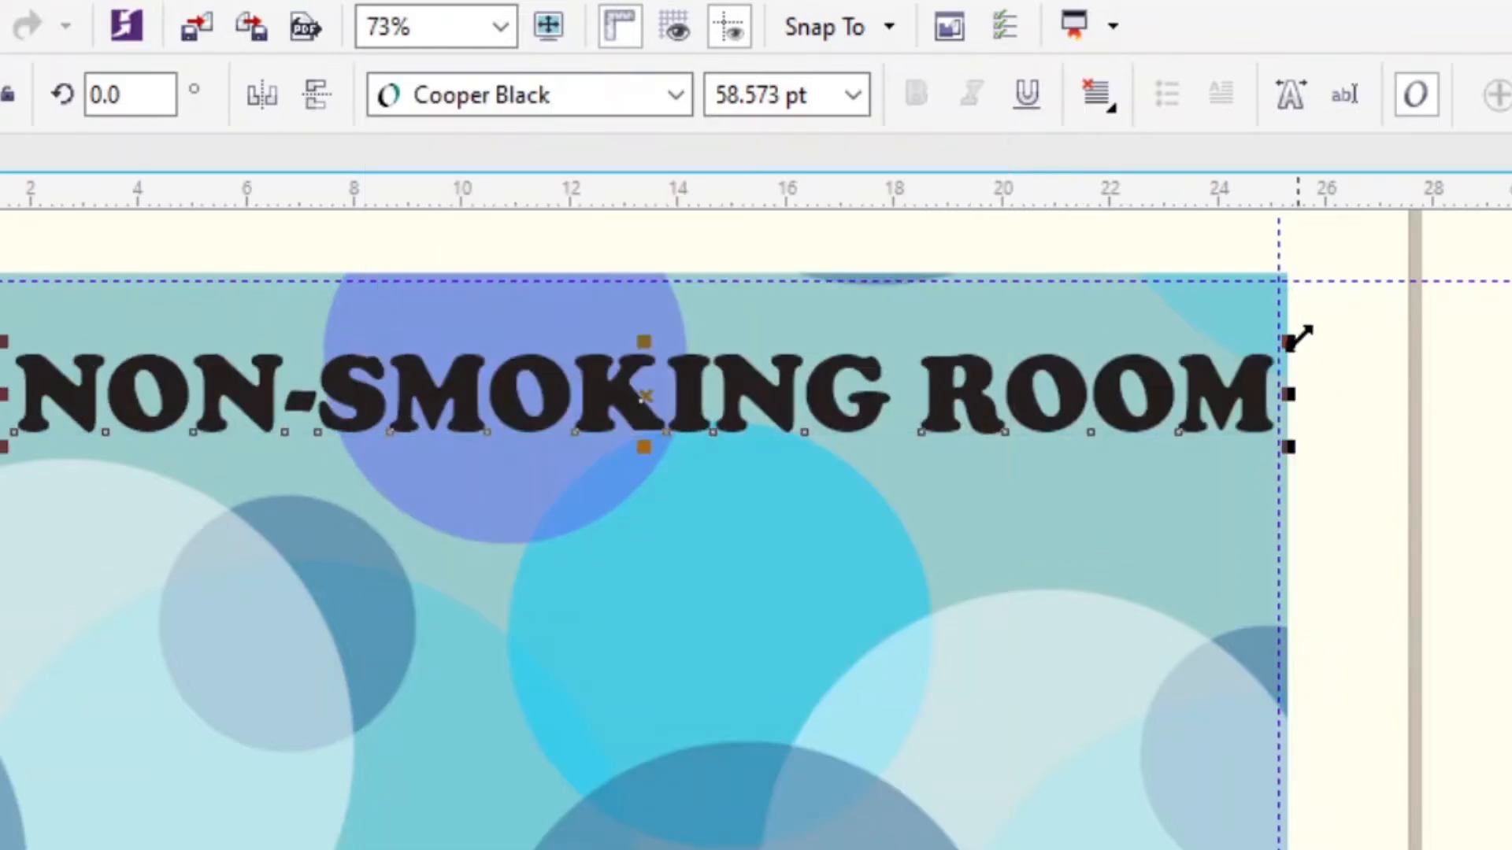
Resize the heading to about 22.9 cm wide so it fits between the vertical guidelines, and fill it with red
drag(1289, 337, 1235, 337)
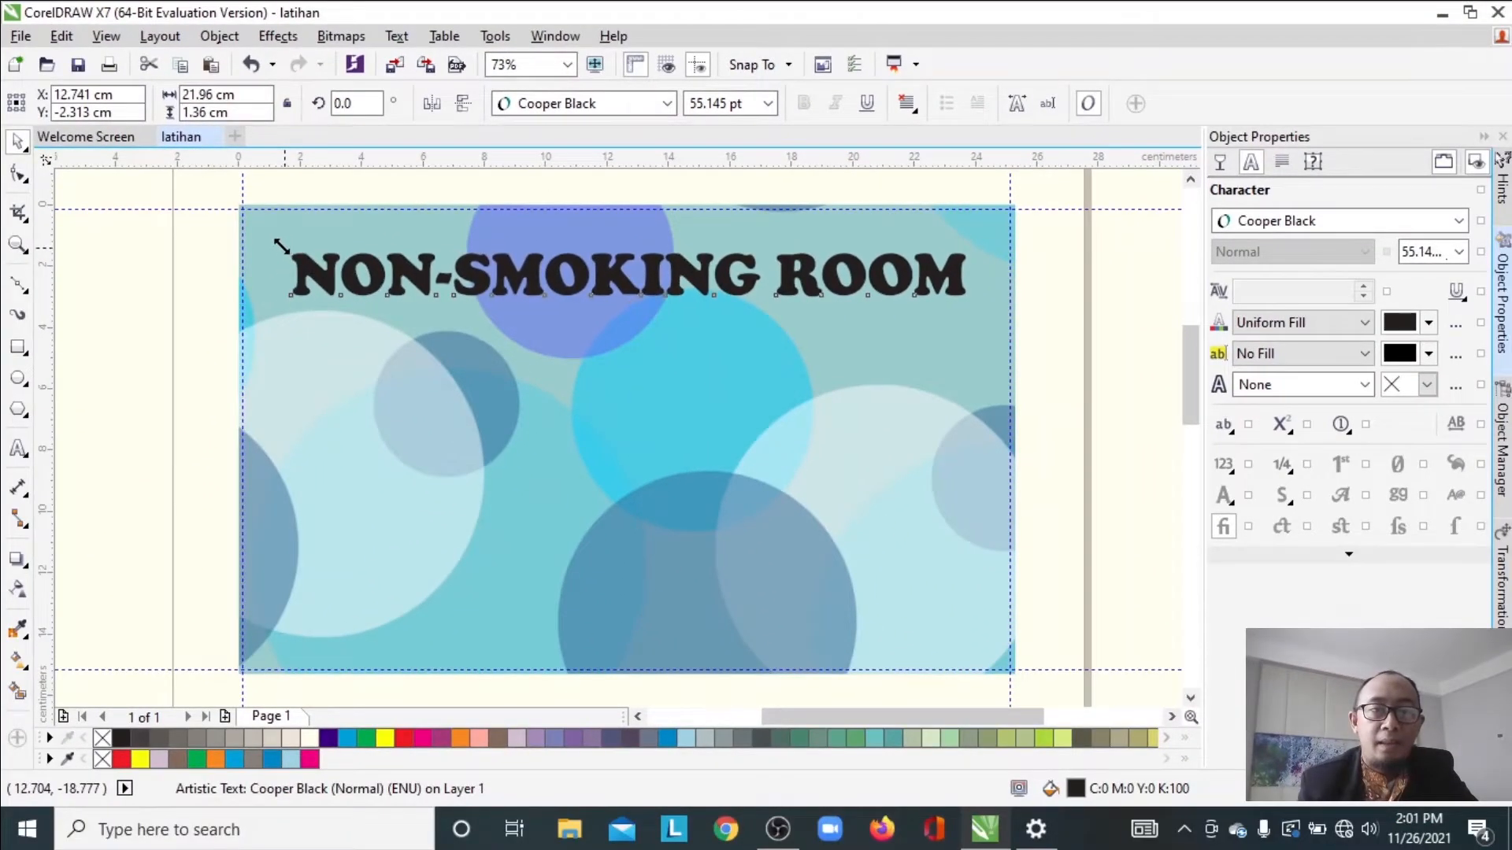
drag(280, 246, 264, 244)
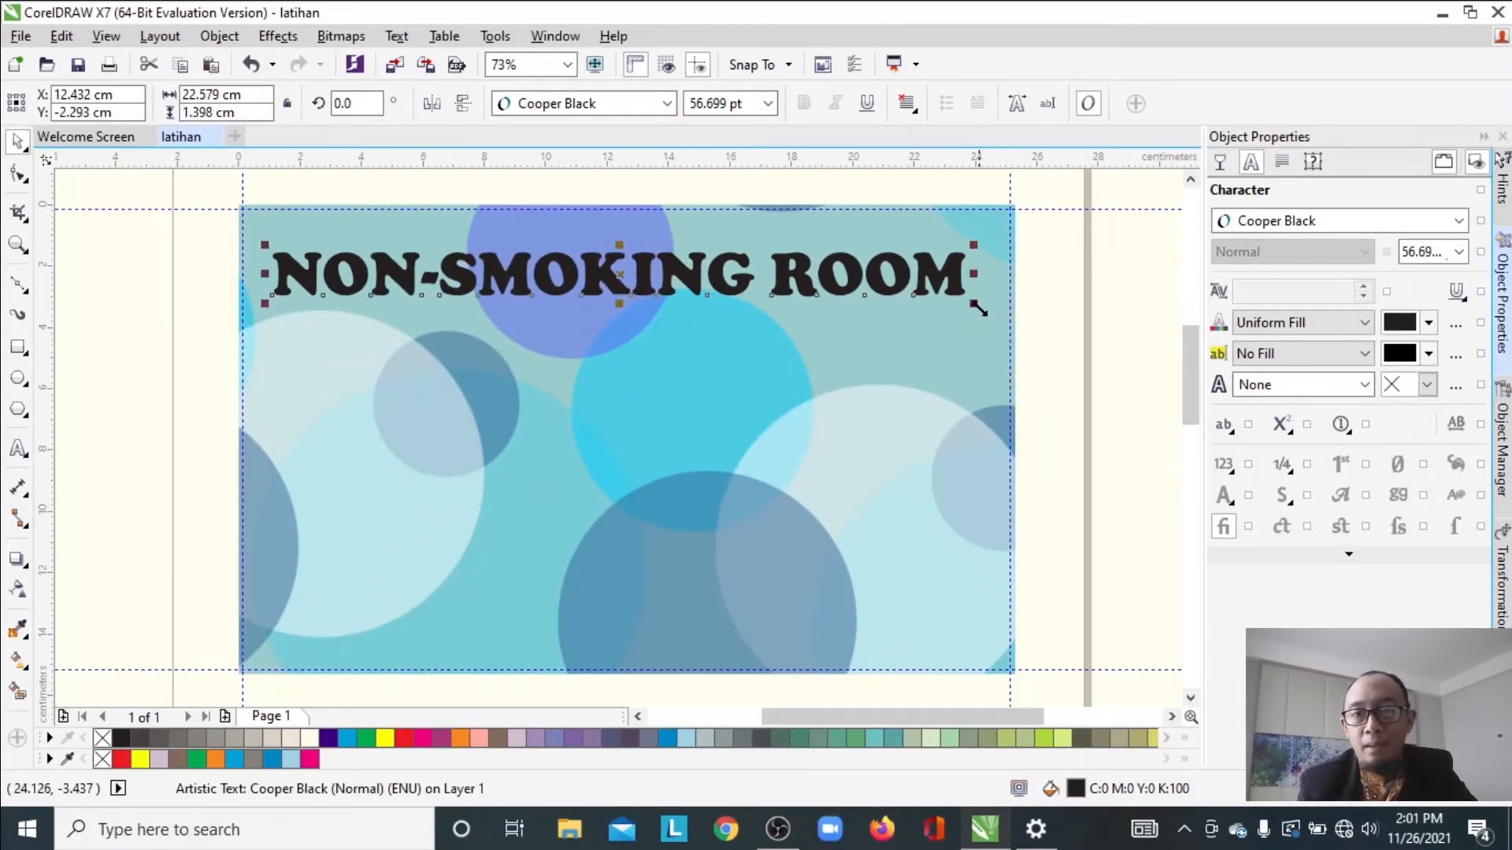
drag(977, 309, 985, 319)
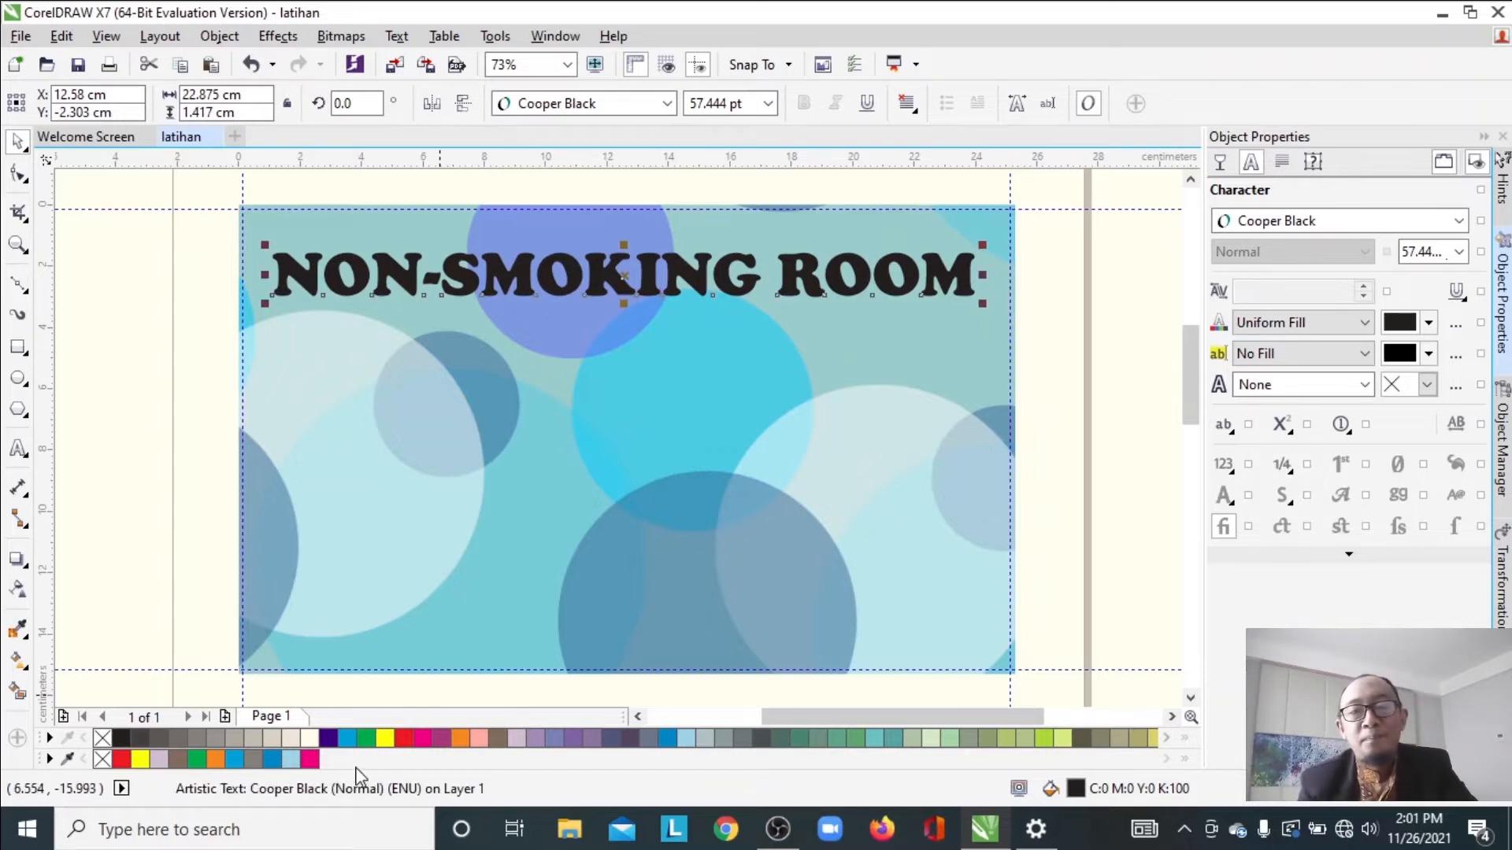
click(403, 738)
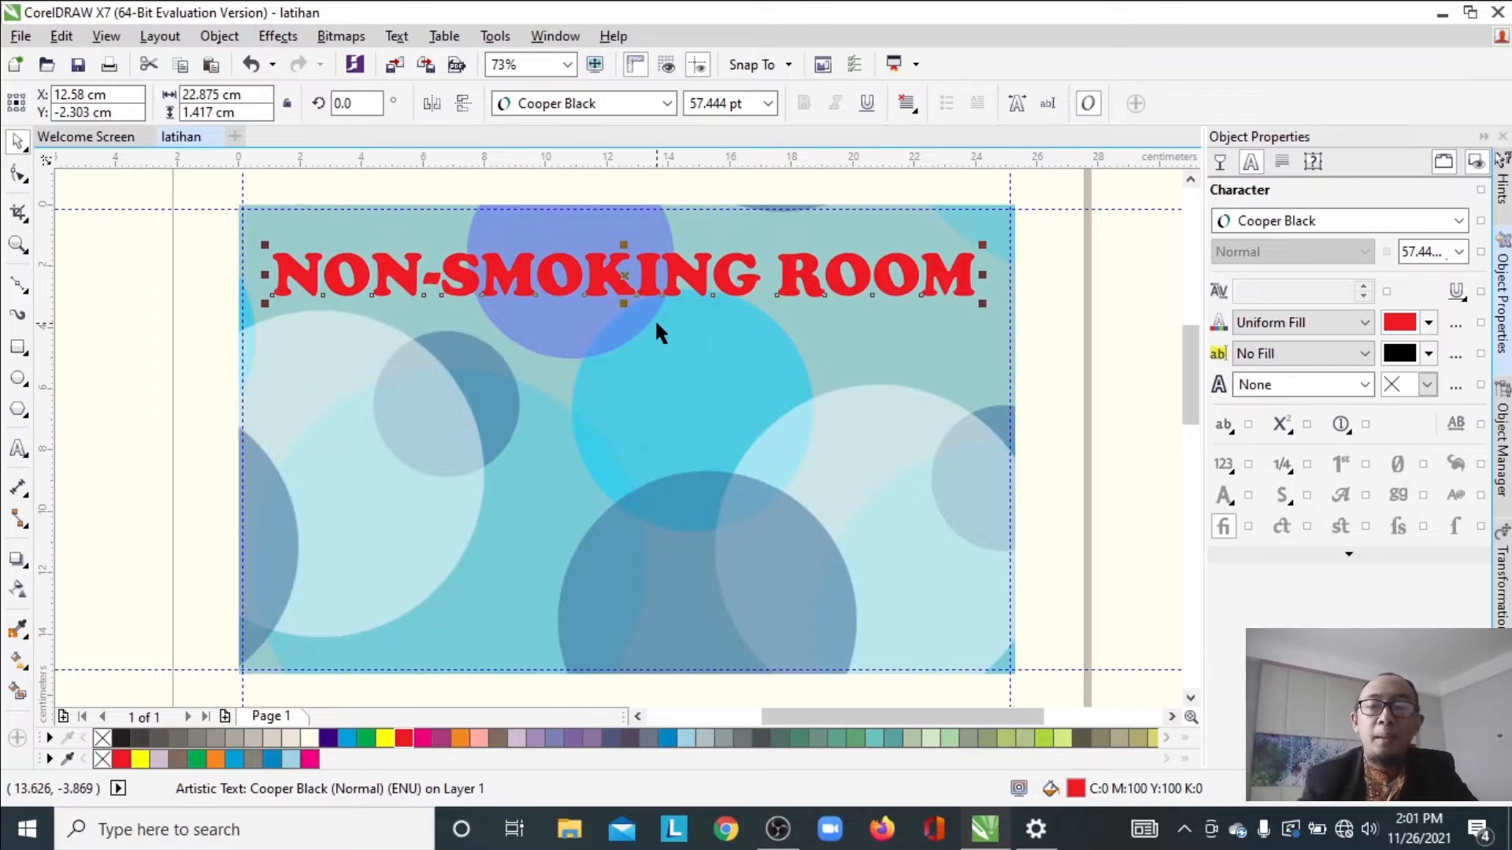
Replace the background rectangle's fill with the Music Sheet vector pattern
click(563, 505)
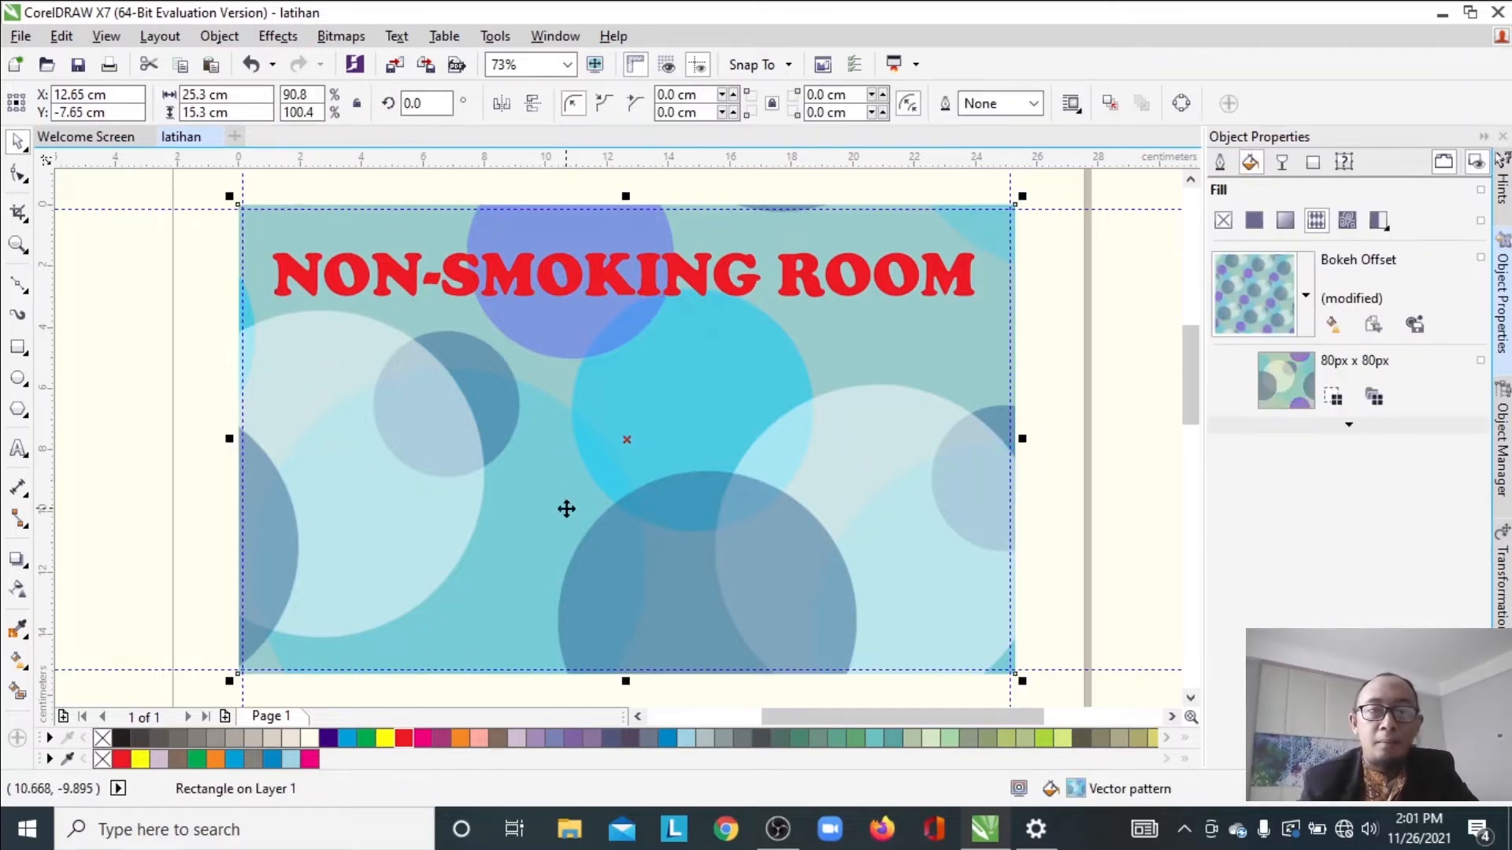
click(17, 659)
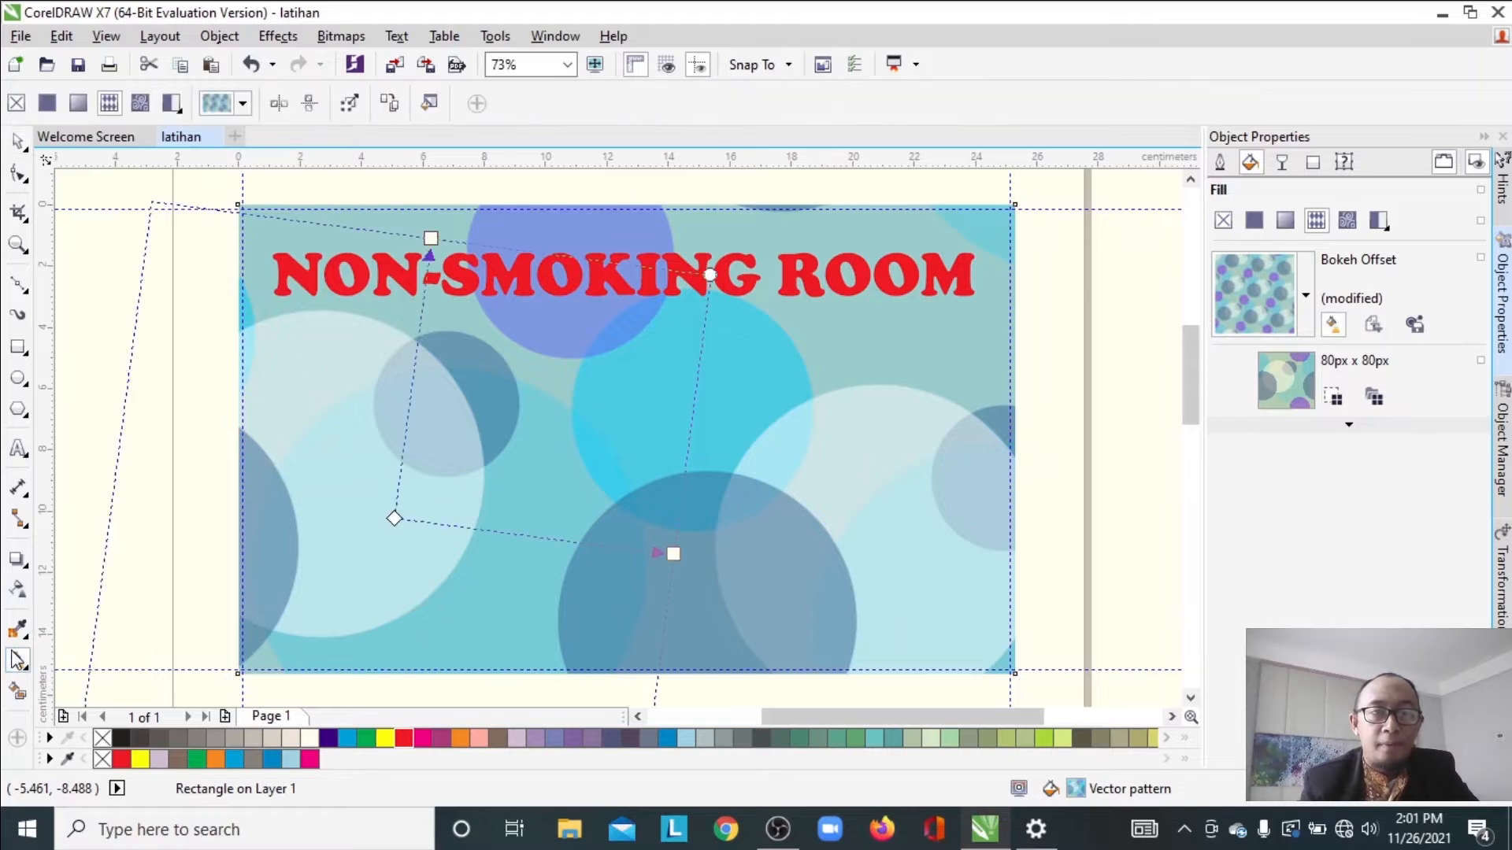
click(234, 103)
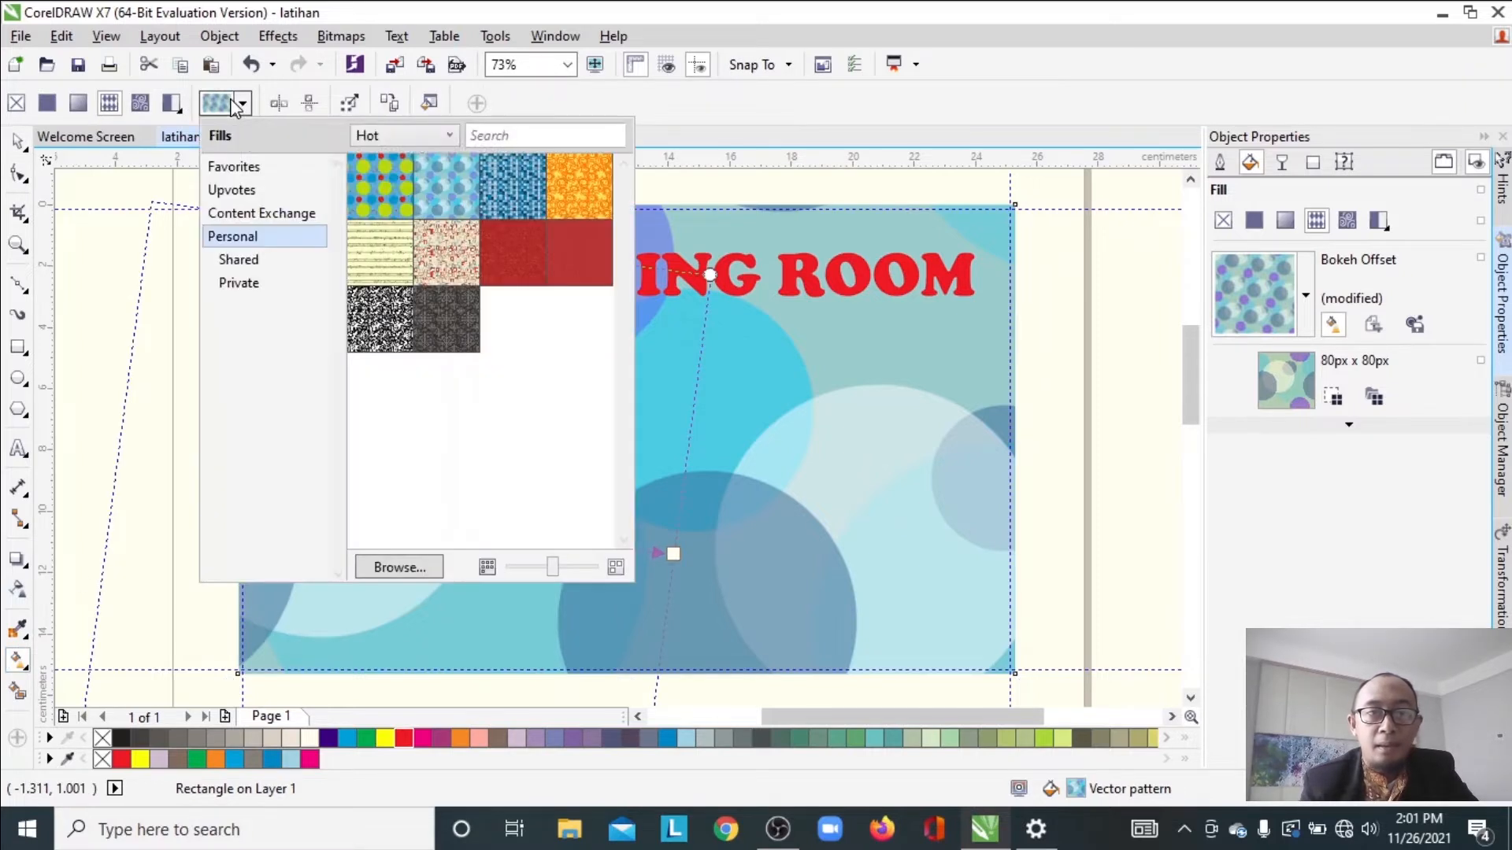
double_click(394, 268)
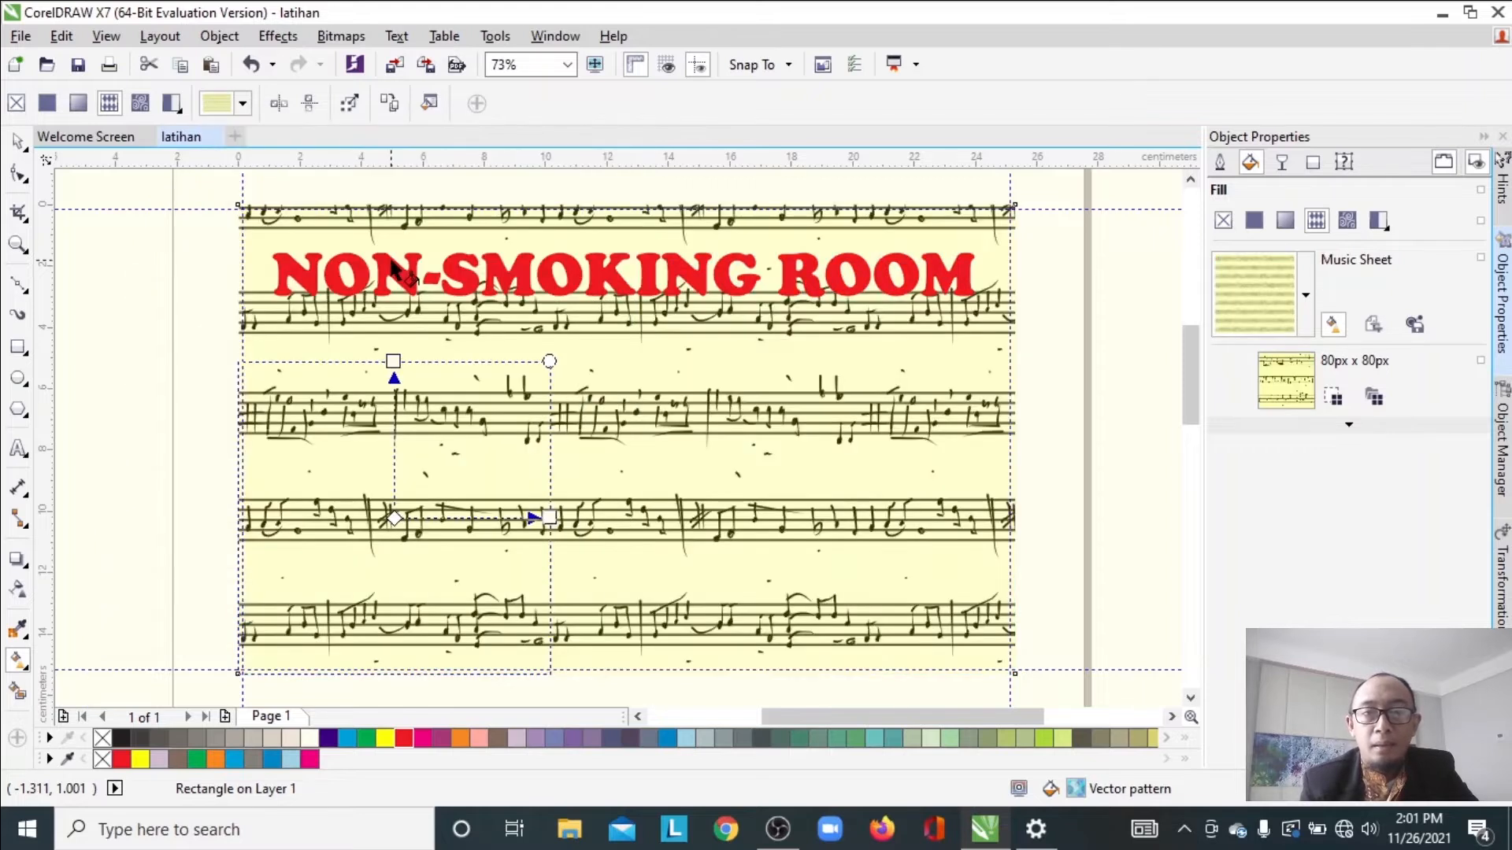
Fill the background rectangle with the Freehand Spirals vector pattern, then enlarge the pattern tile and tilt it slightly clockwise
click(223, 104)
click(223, 104)
click(223, 104)
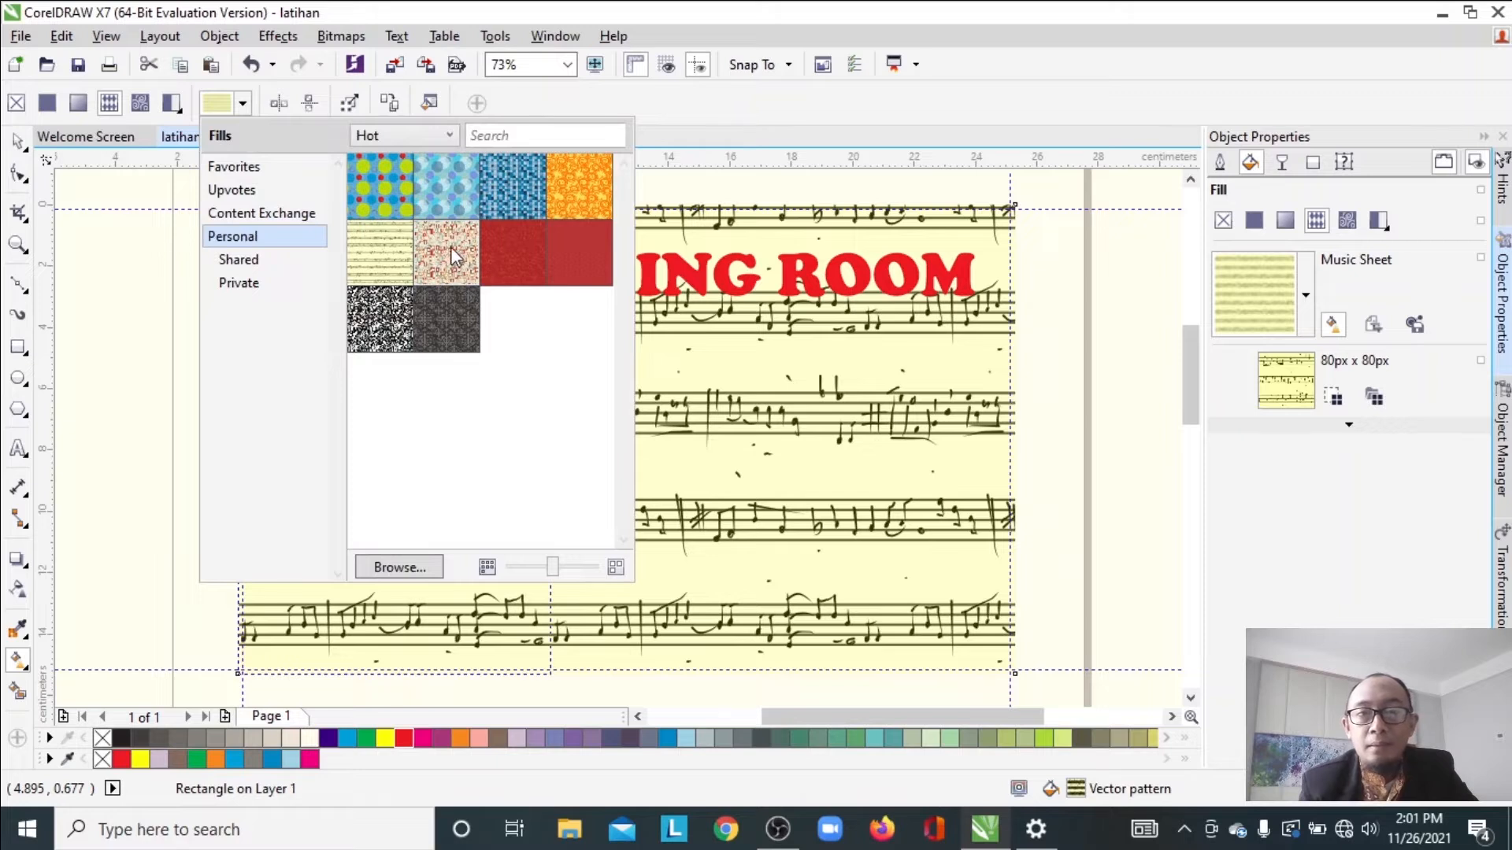
click(586, 167)
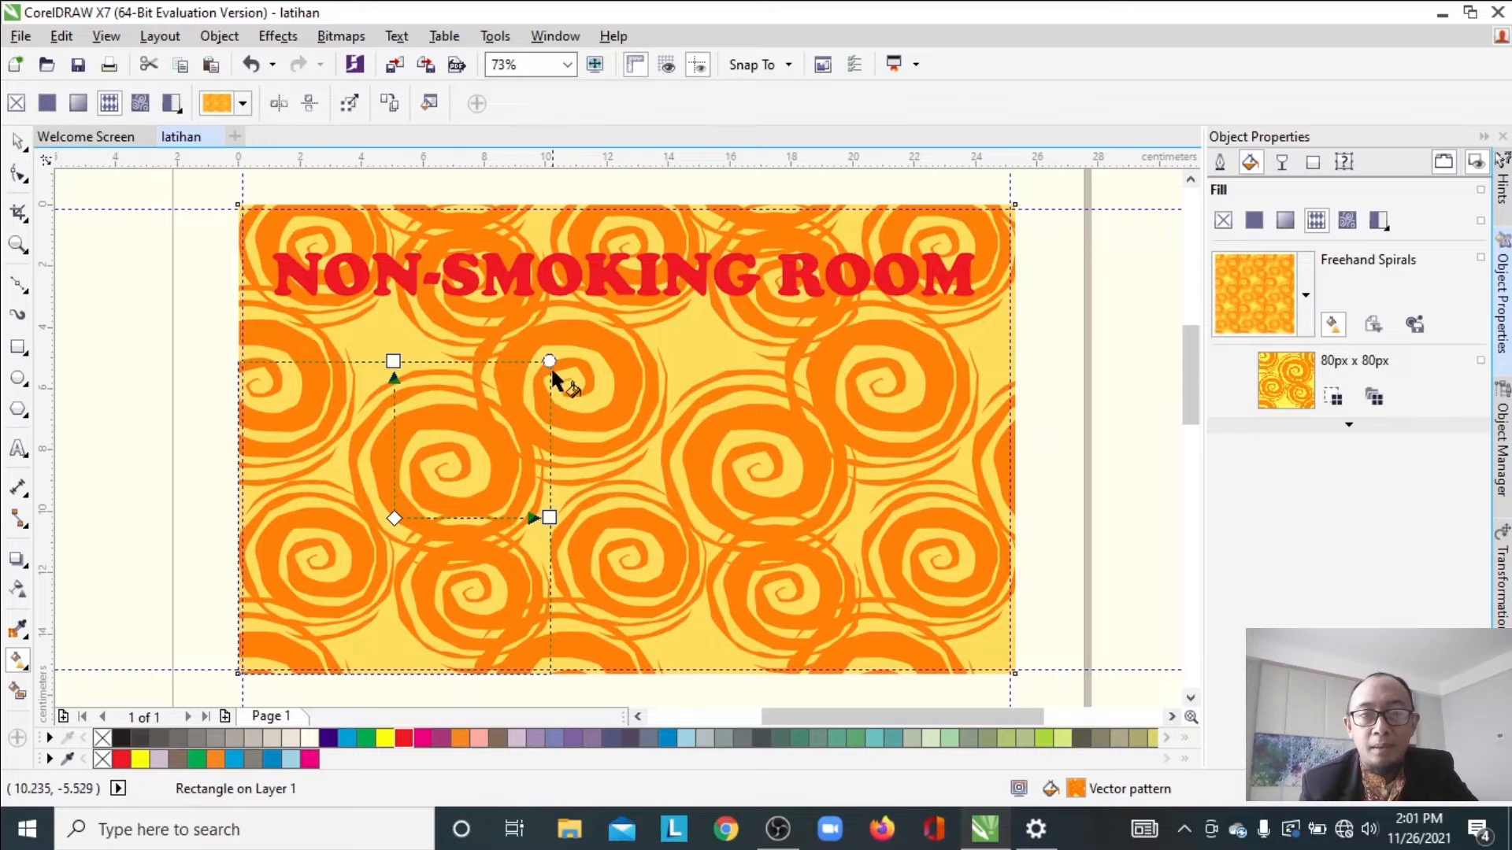
drag(548, 360, 700, 231)
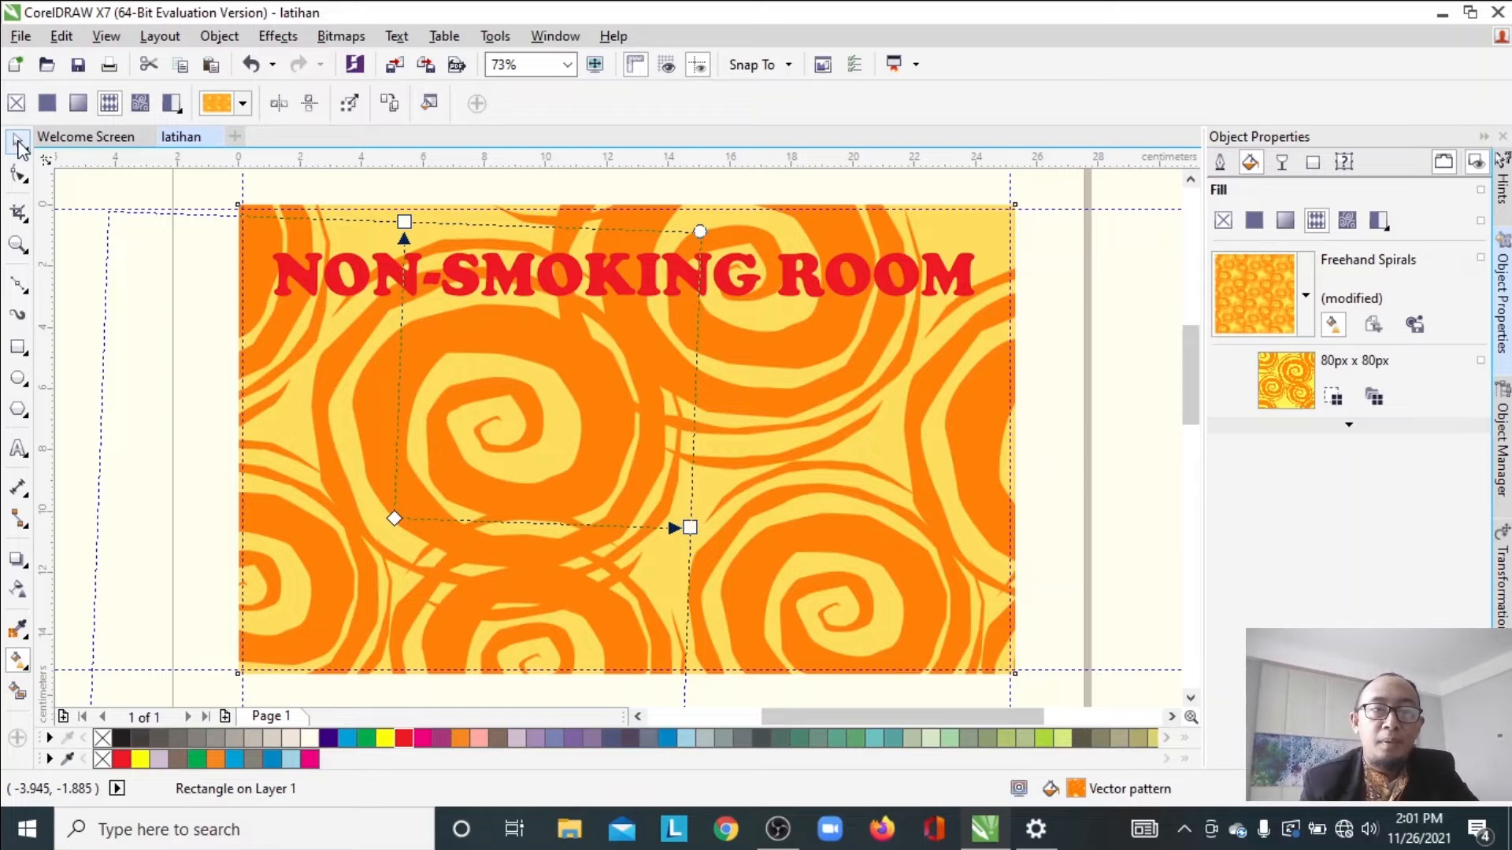
Give the NON-SMOKING ROOM text a white fill and a black outline
click(18, 140)
click(399, 289)
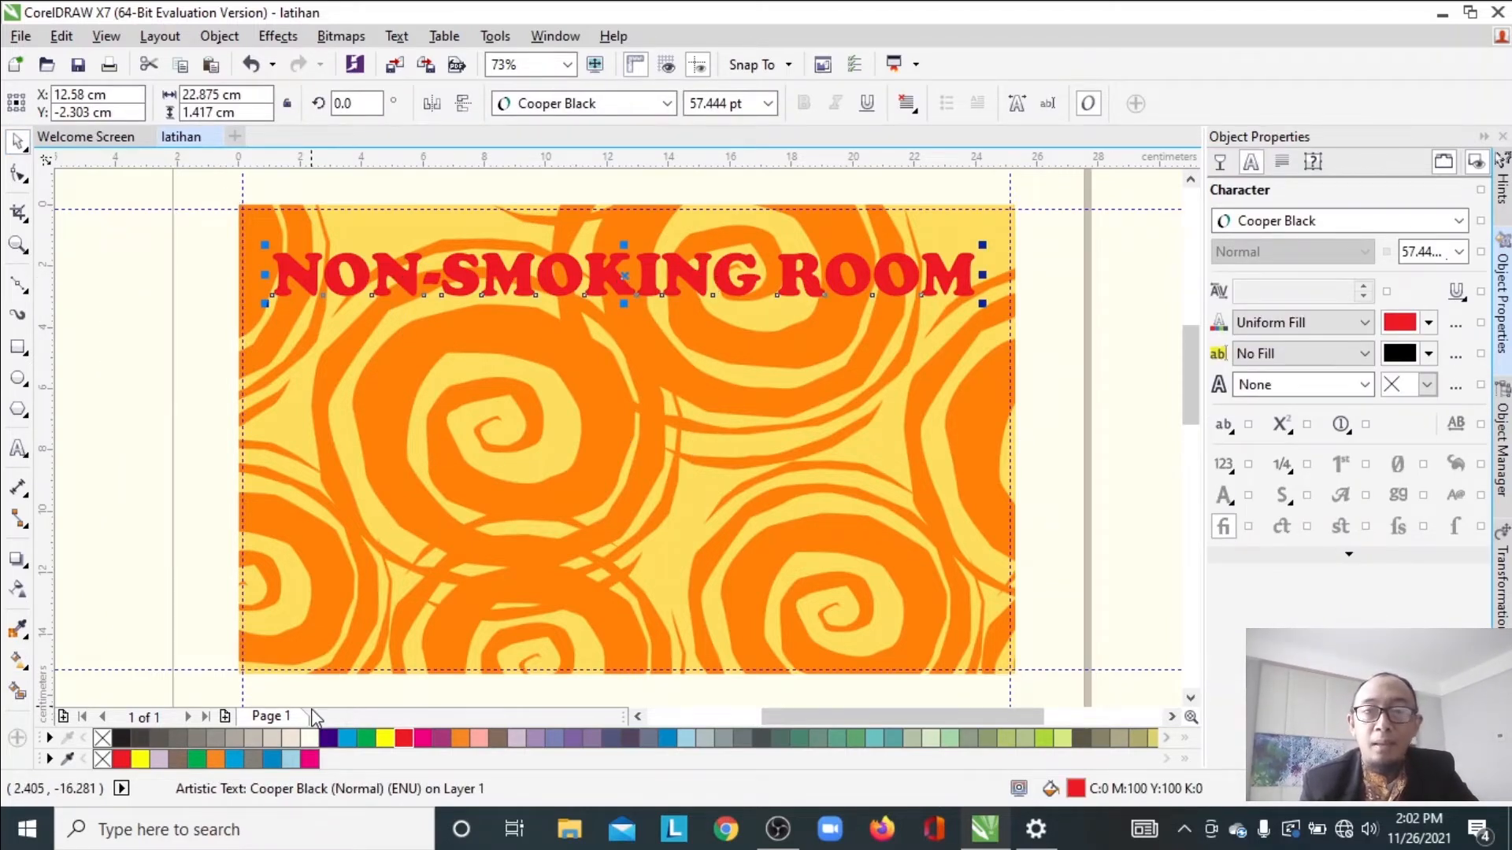
click(309, 739)
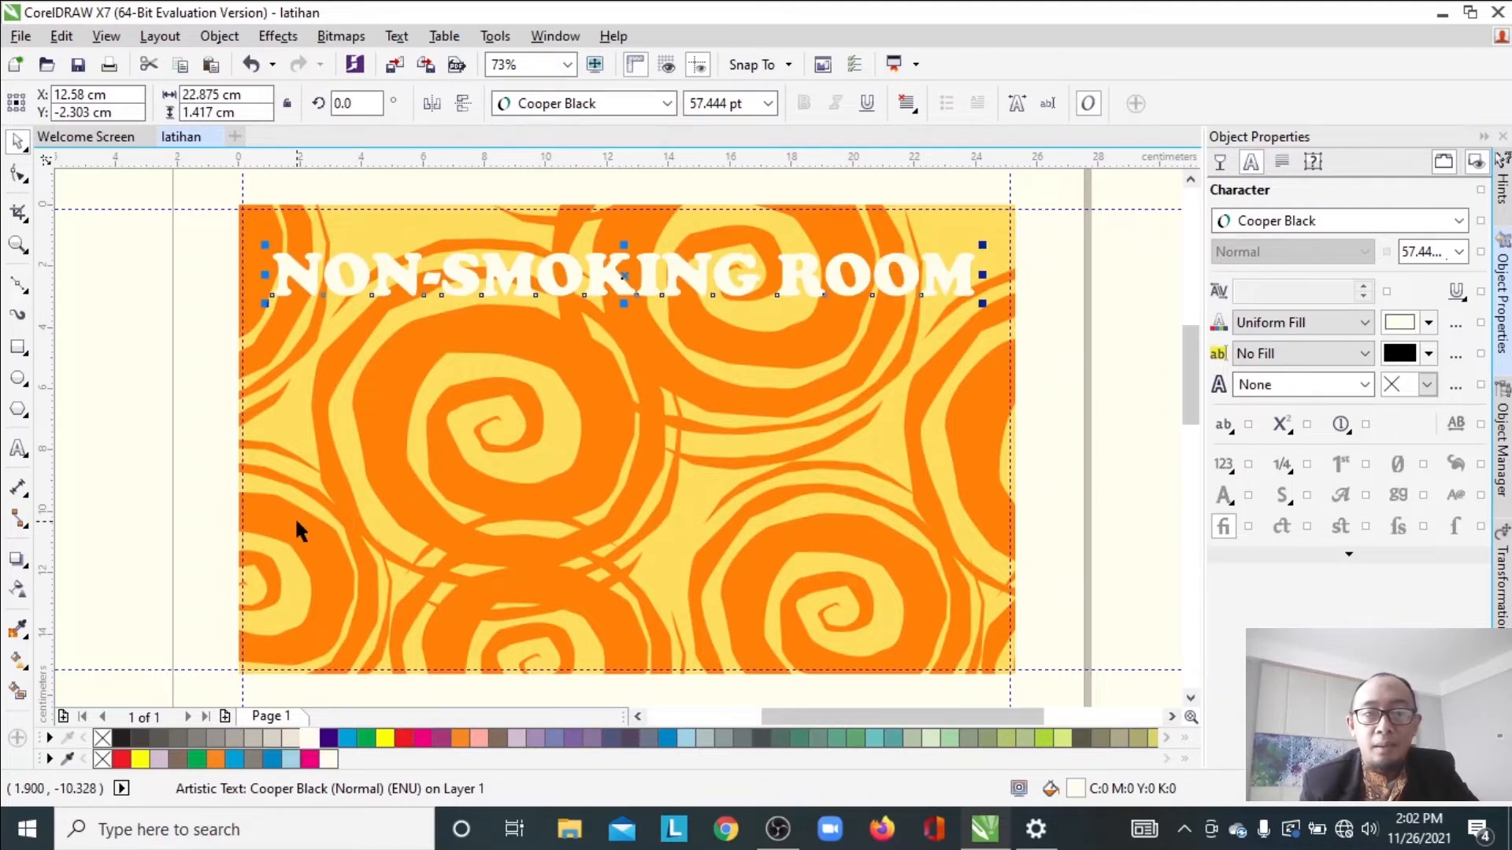
right_click(120, 739)
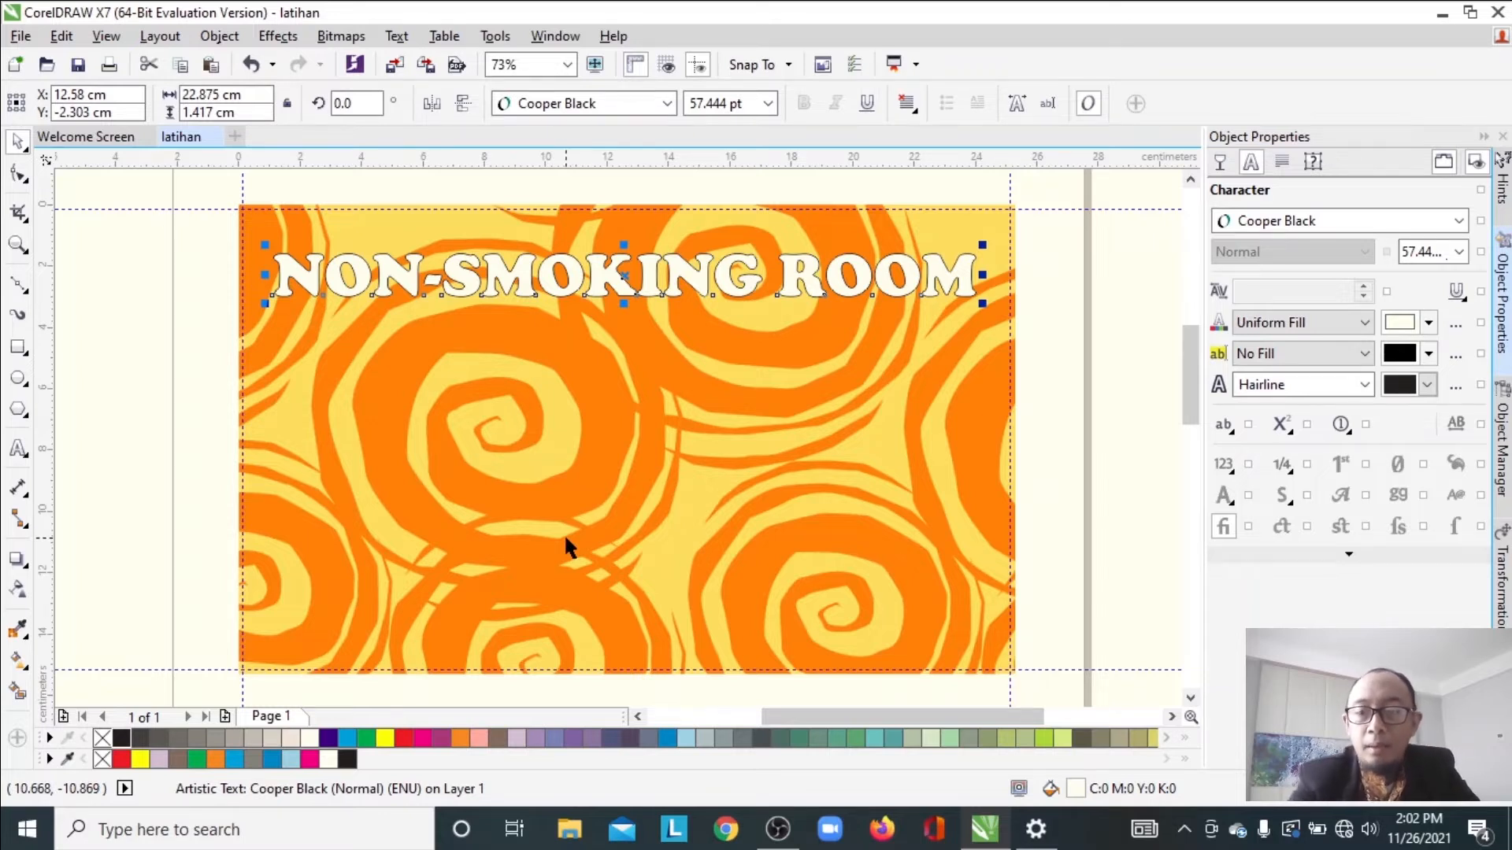
Set the heading's outline width to 3.0 pt and deselect the text
key(F11)
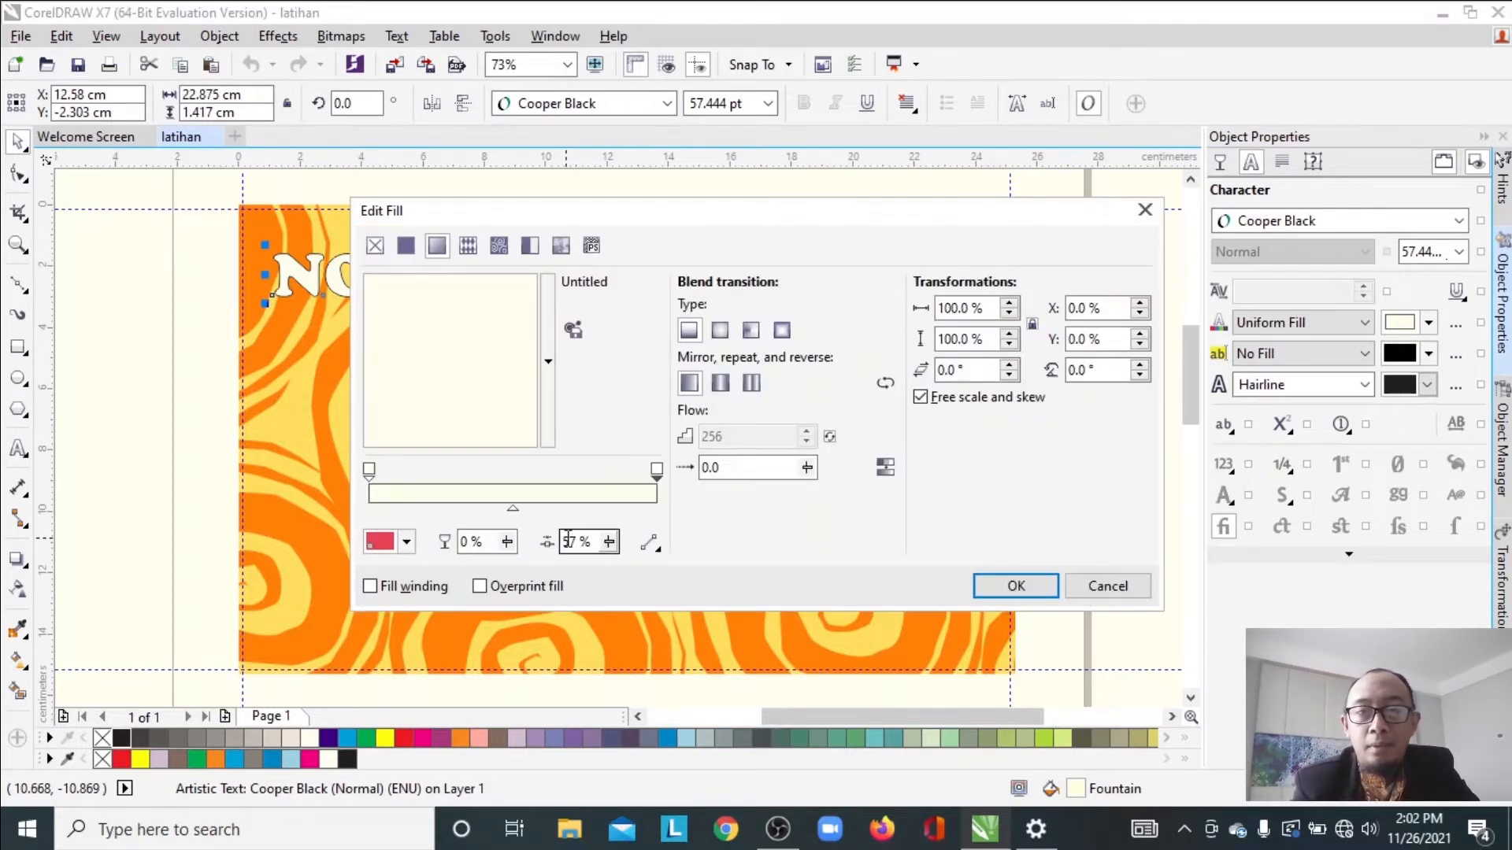
click(1144, 208)
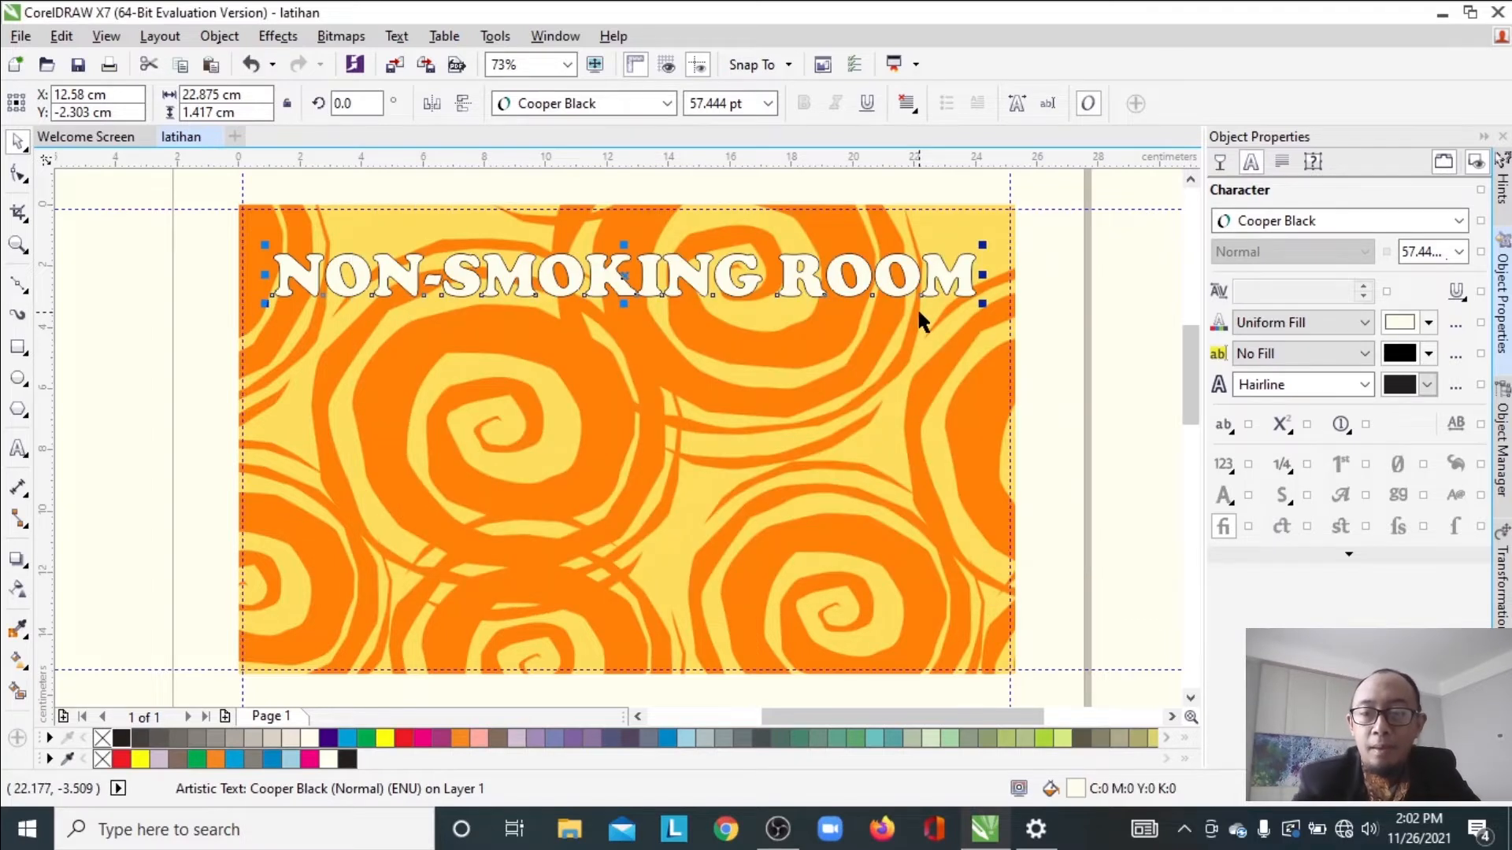
key(F12)
drag(736, 171, 810, 191)
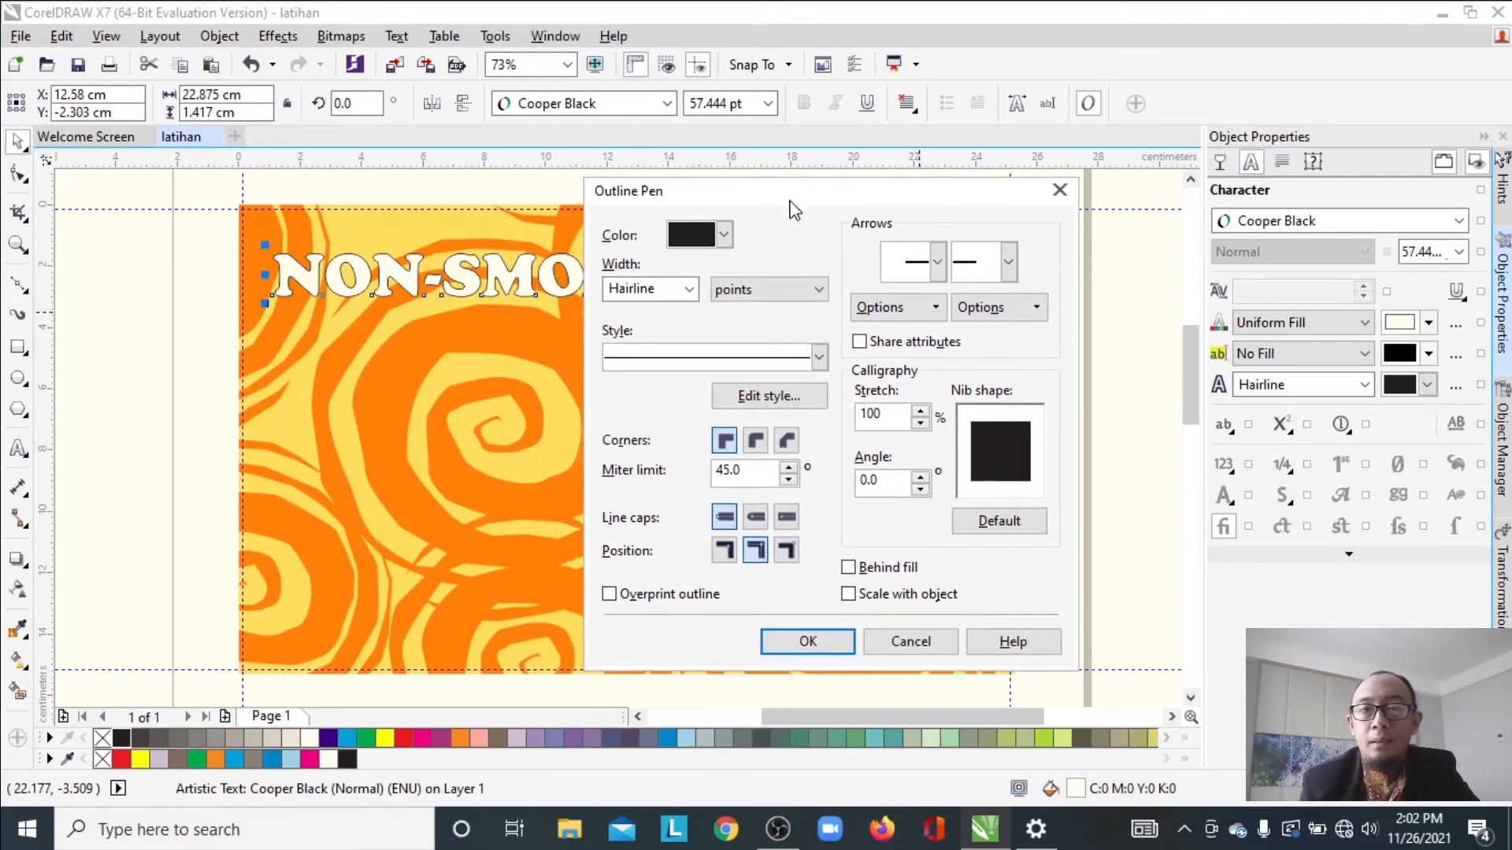
click(690, 290)
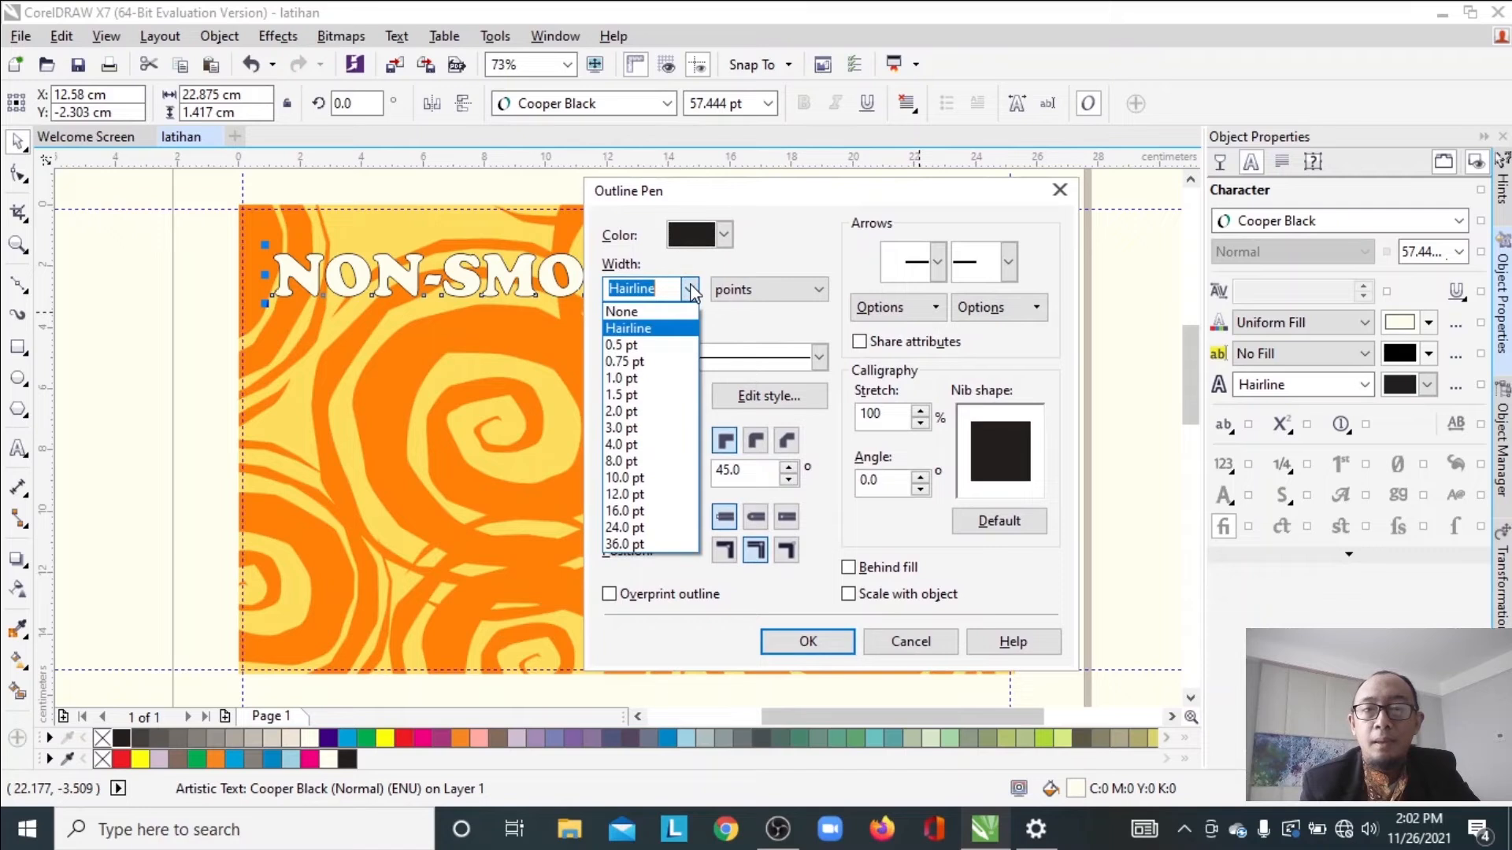
click(648, 431)
click(837, 644)
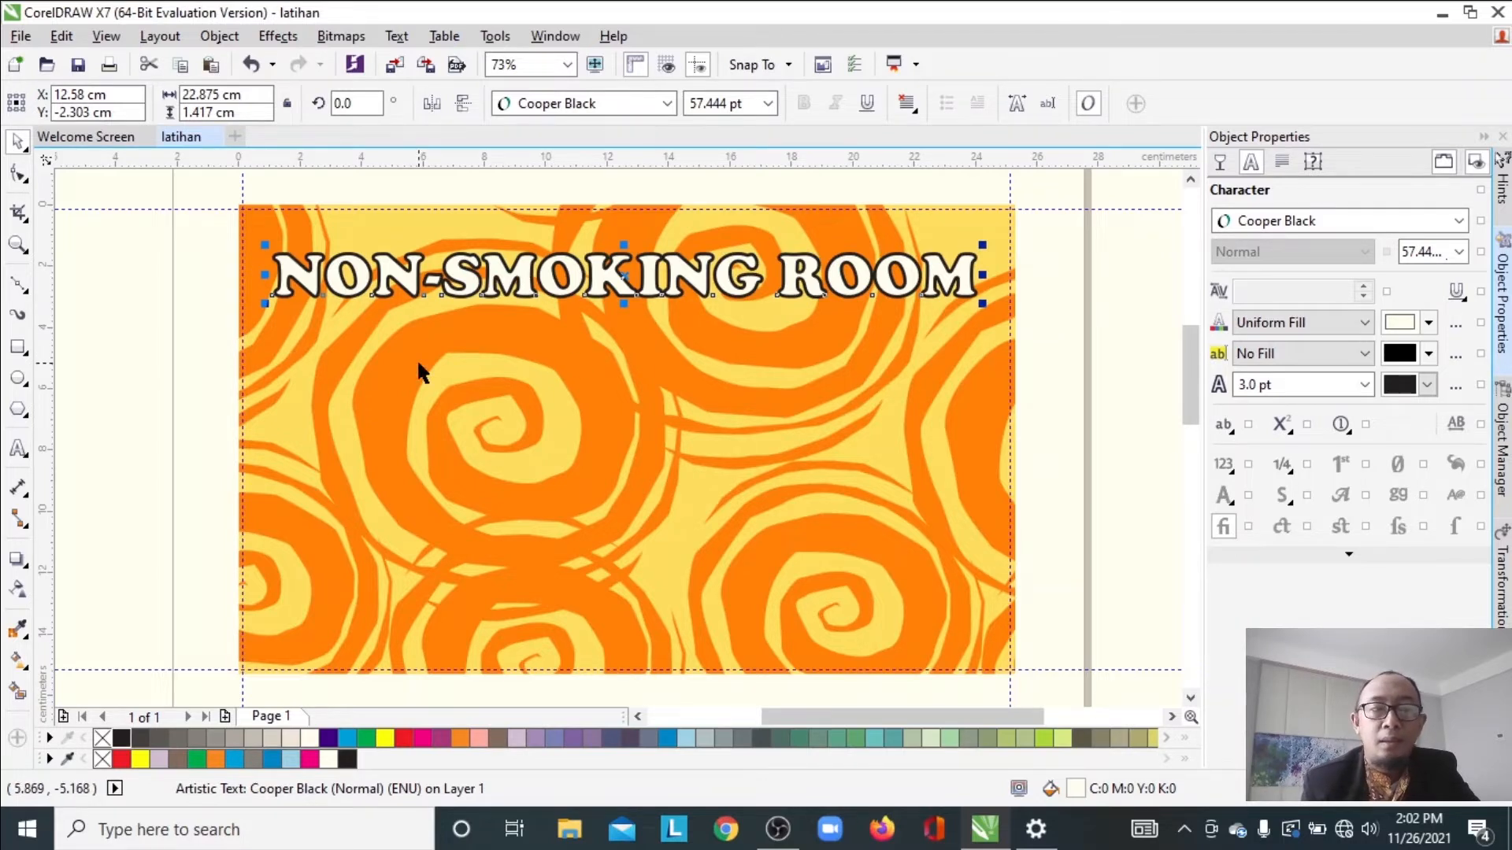
click(119, 359)
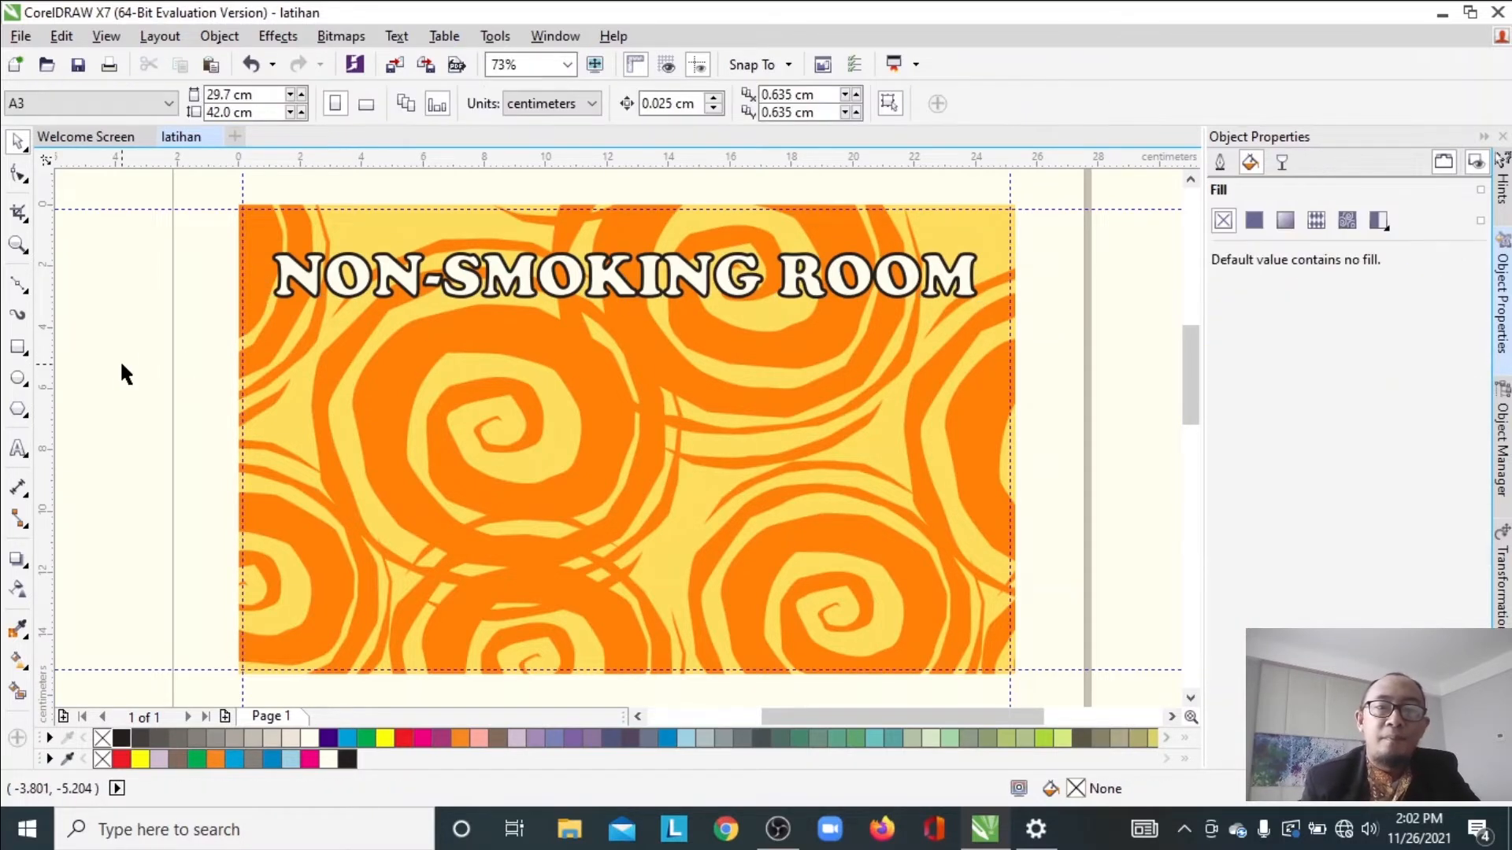
Fill the NON-SMOKING ROOM heading with red, keeping its black outline
click(509, 278)
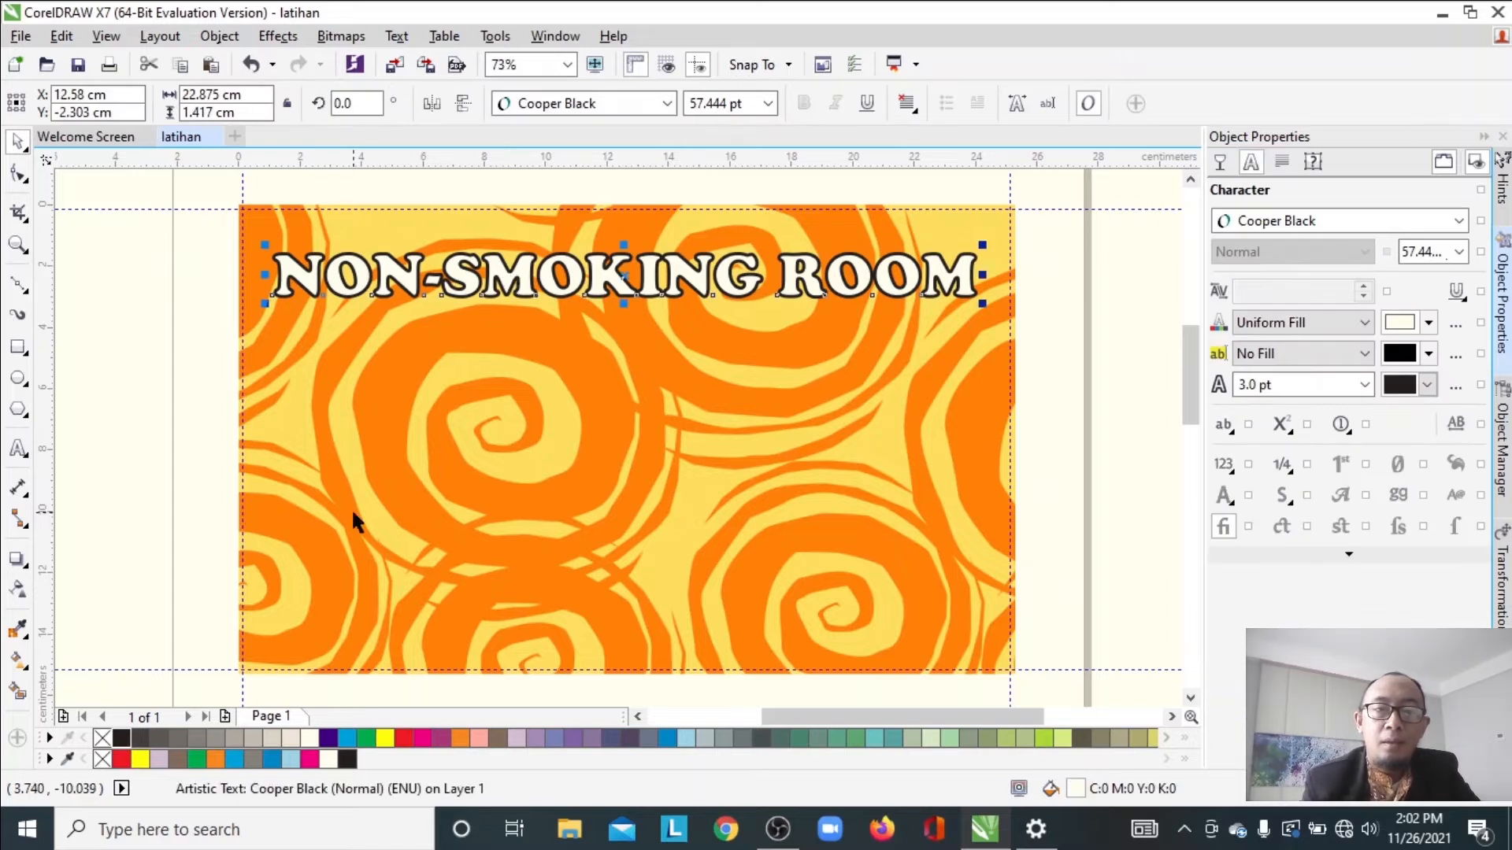
click(404, 740)
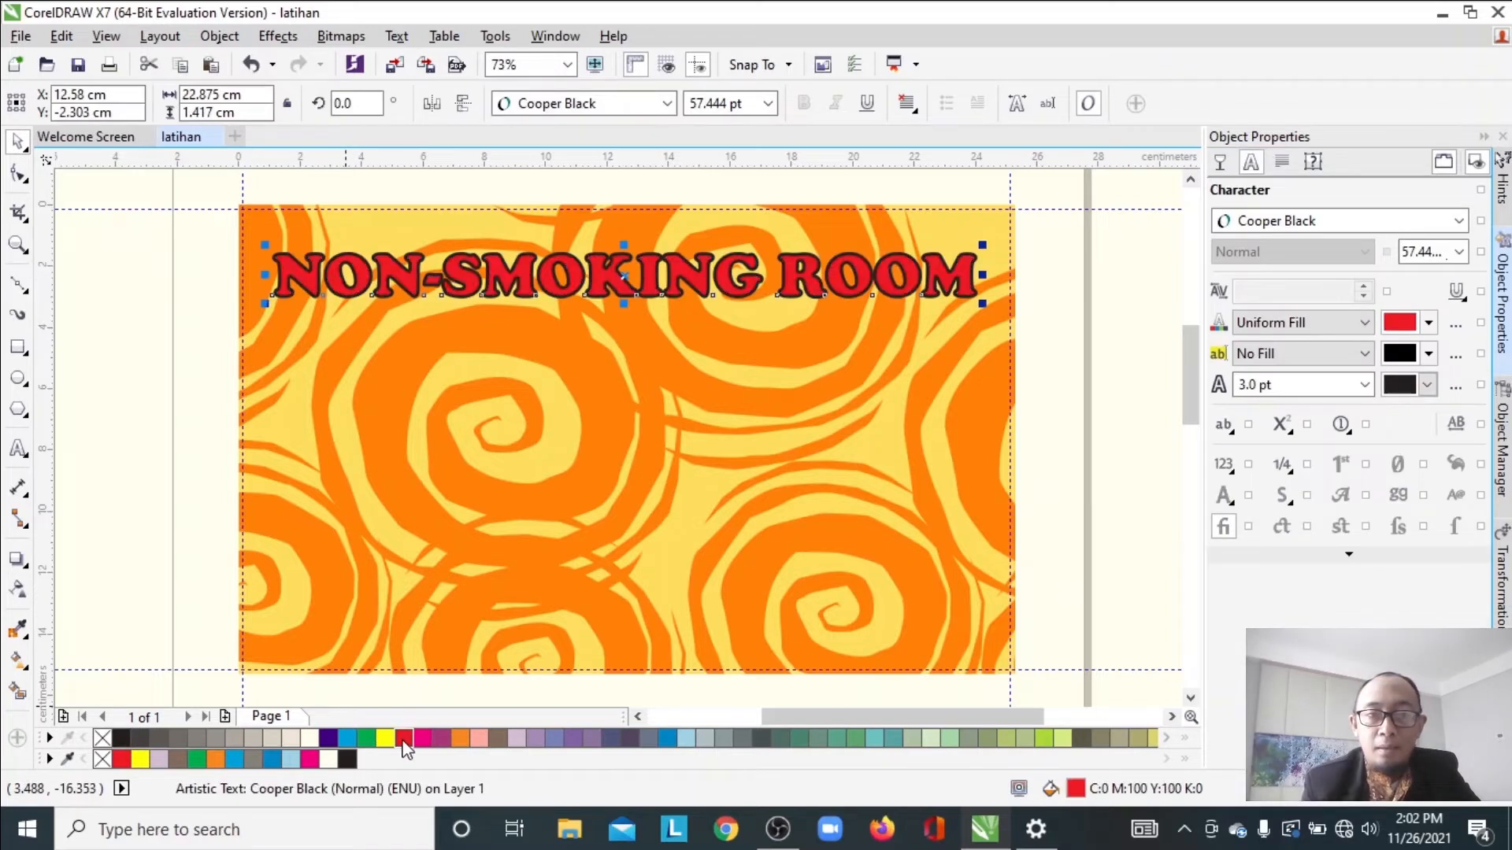
Try a yellow fill on the NON-SMOKING ROOM heading, then fill it white and deselect it
click(384, 740)
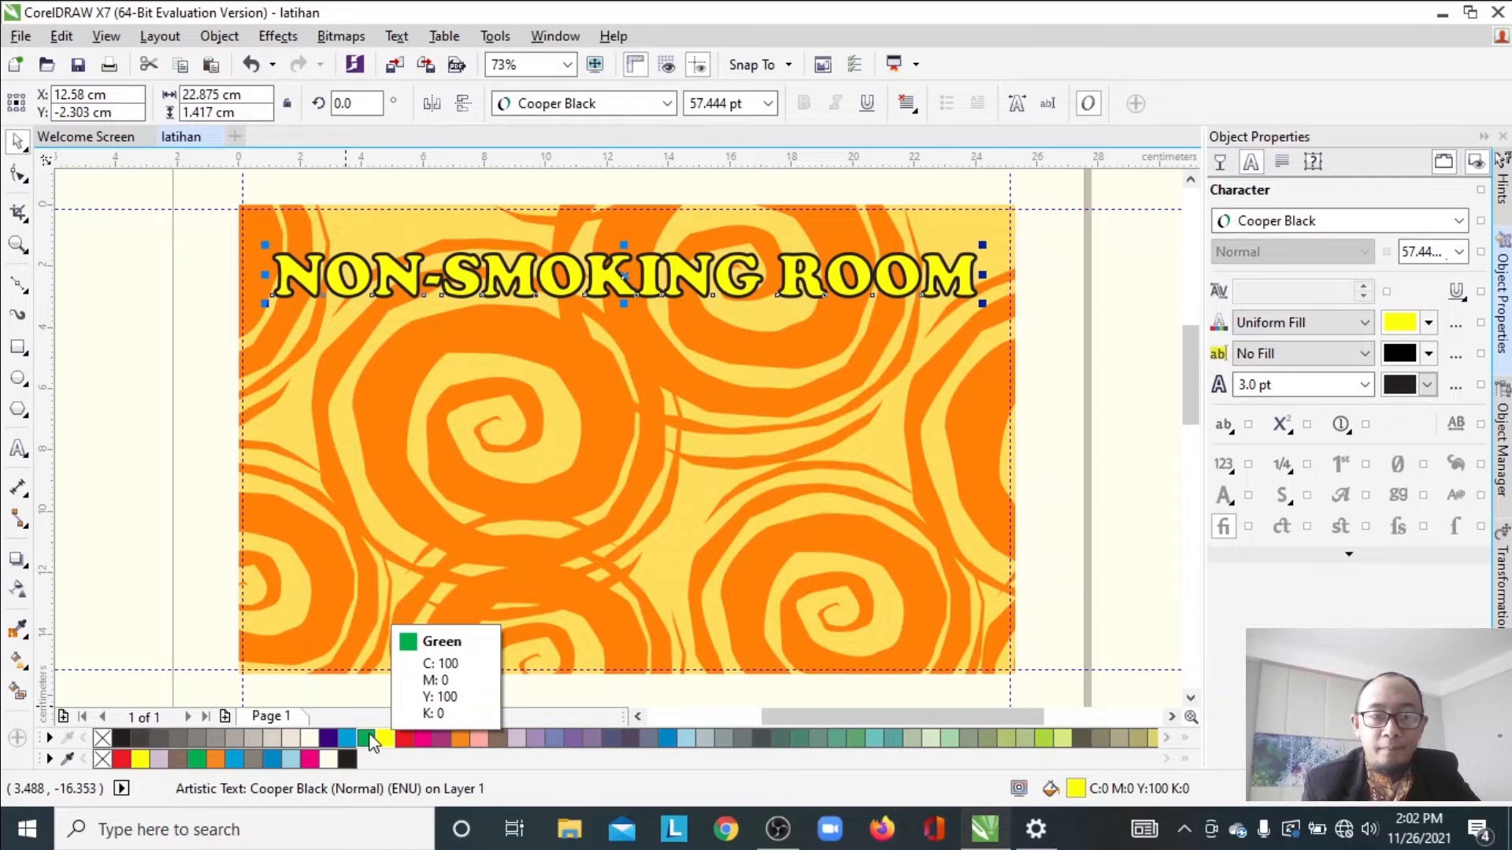
click(310, 739)
click(148, 392)
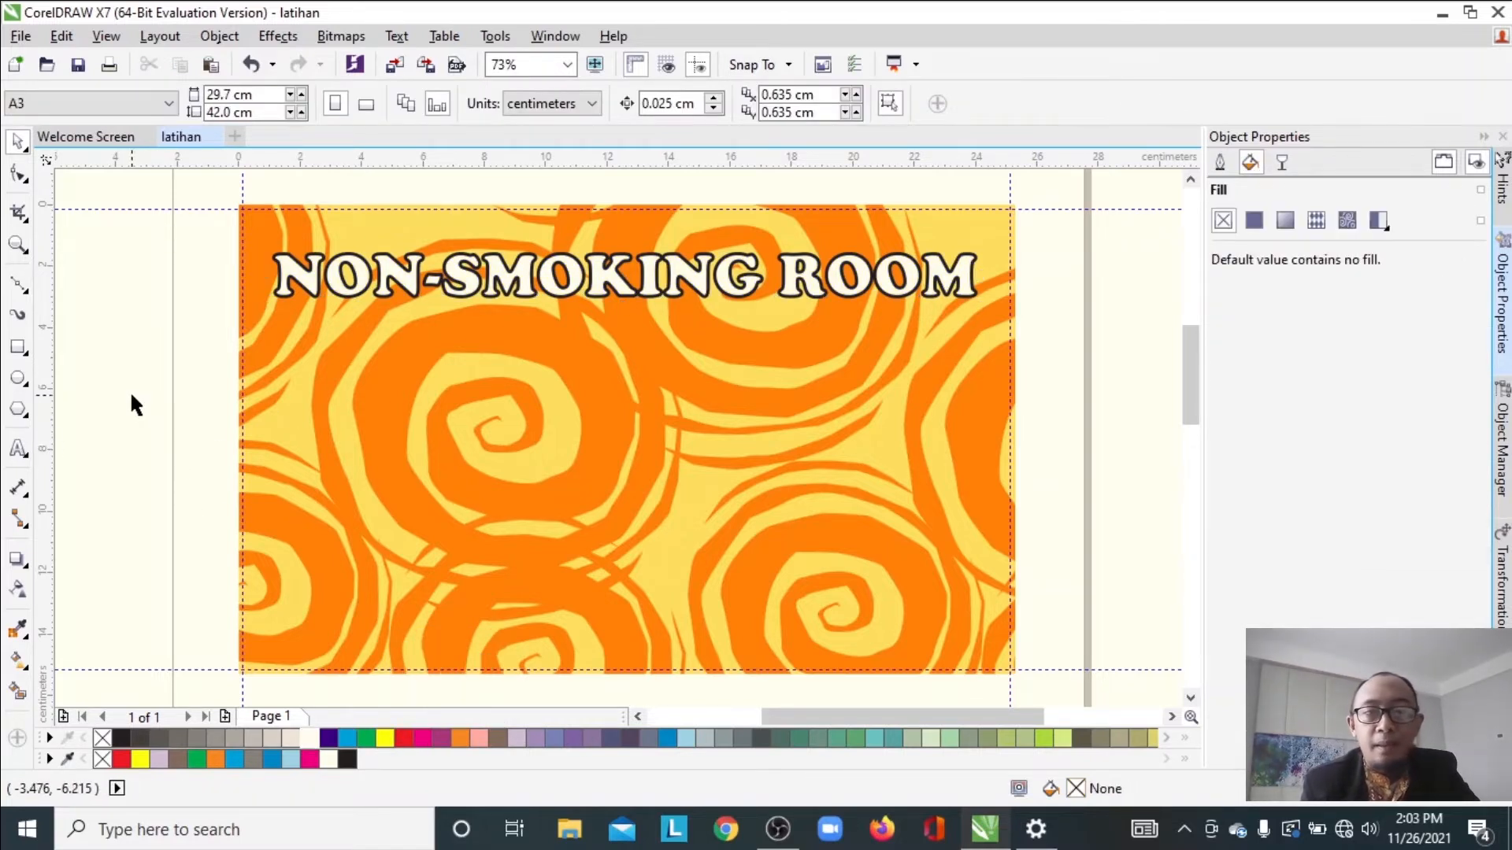
Draw an unfilled circle about 9.9 cm in diameter, centred below the heading
click(18, 380)
drag(458, 320, 773, 543)
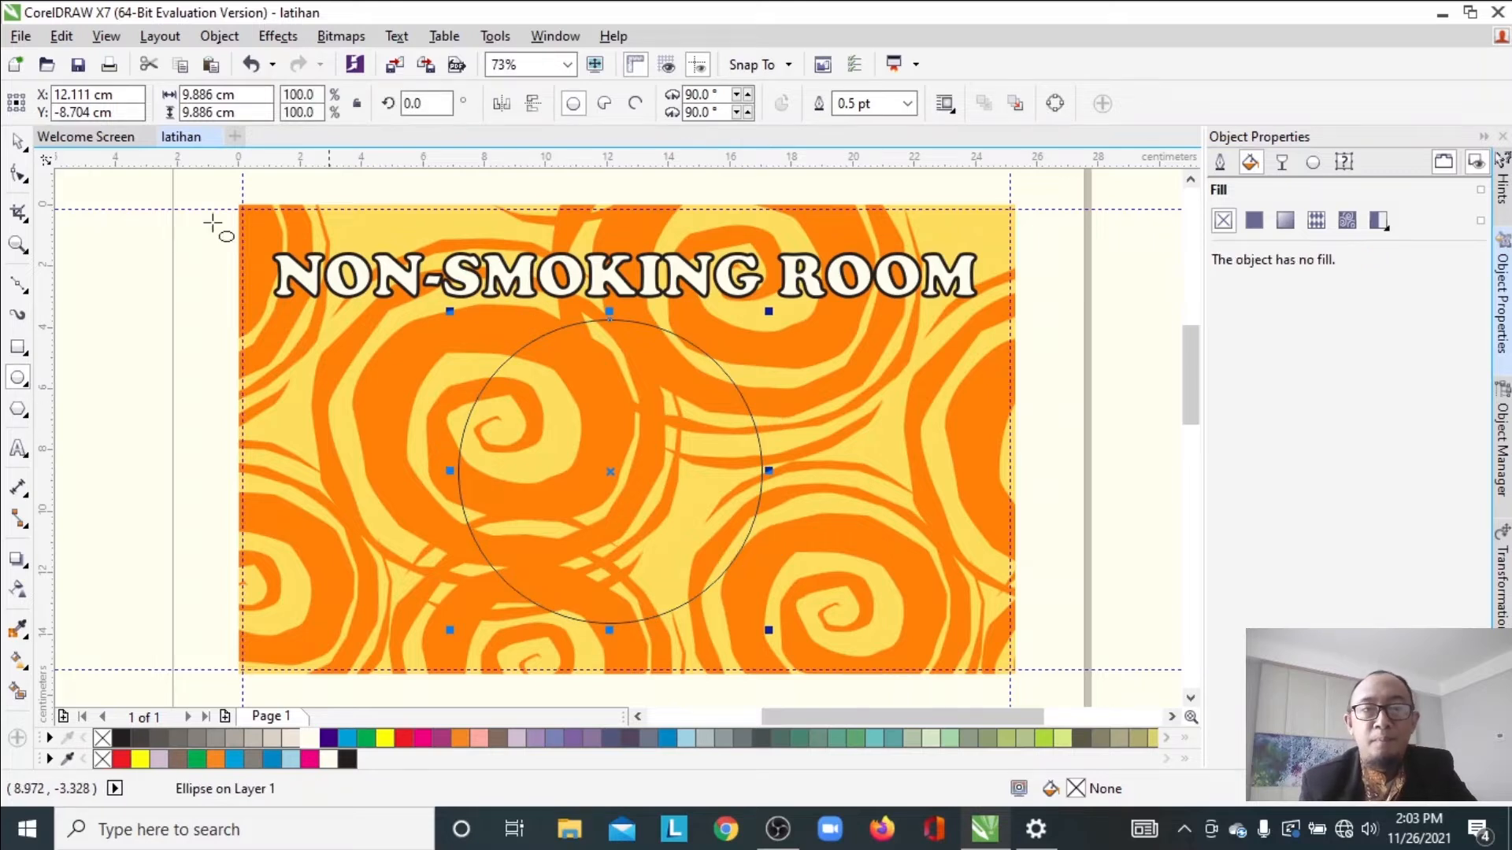
click(17, 142)
drag(768, 312, 690, 354)
drag(659, 380, 738, 346)
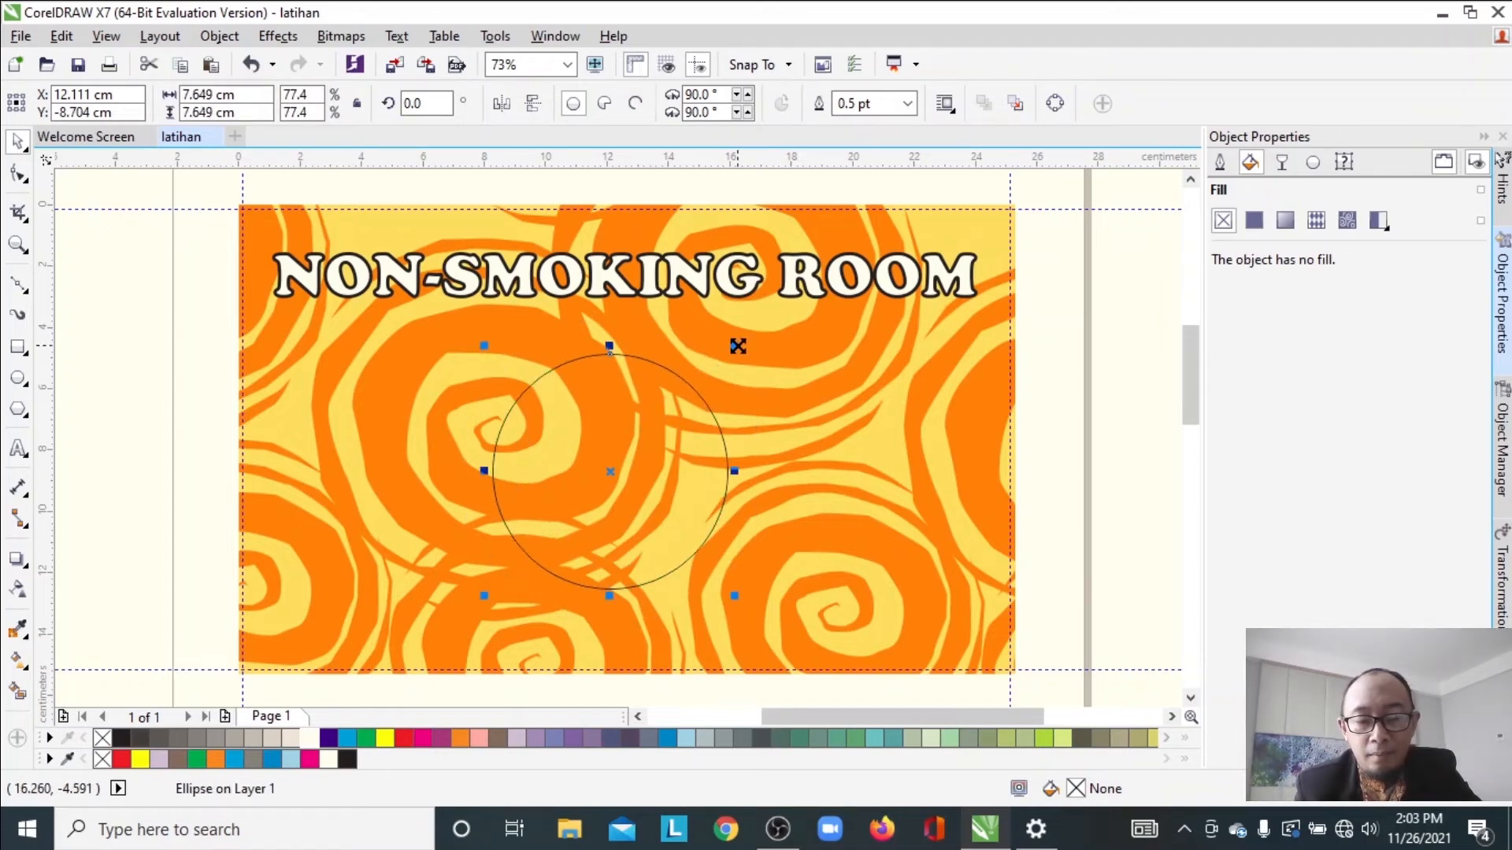
key(ctrl+z)
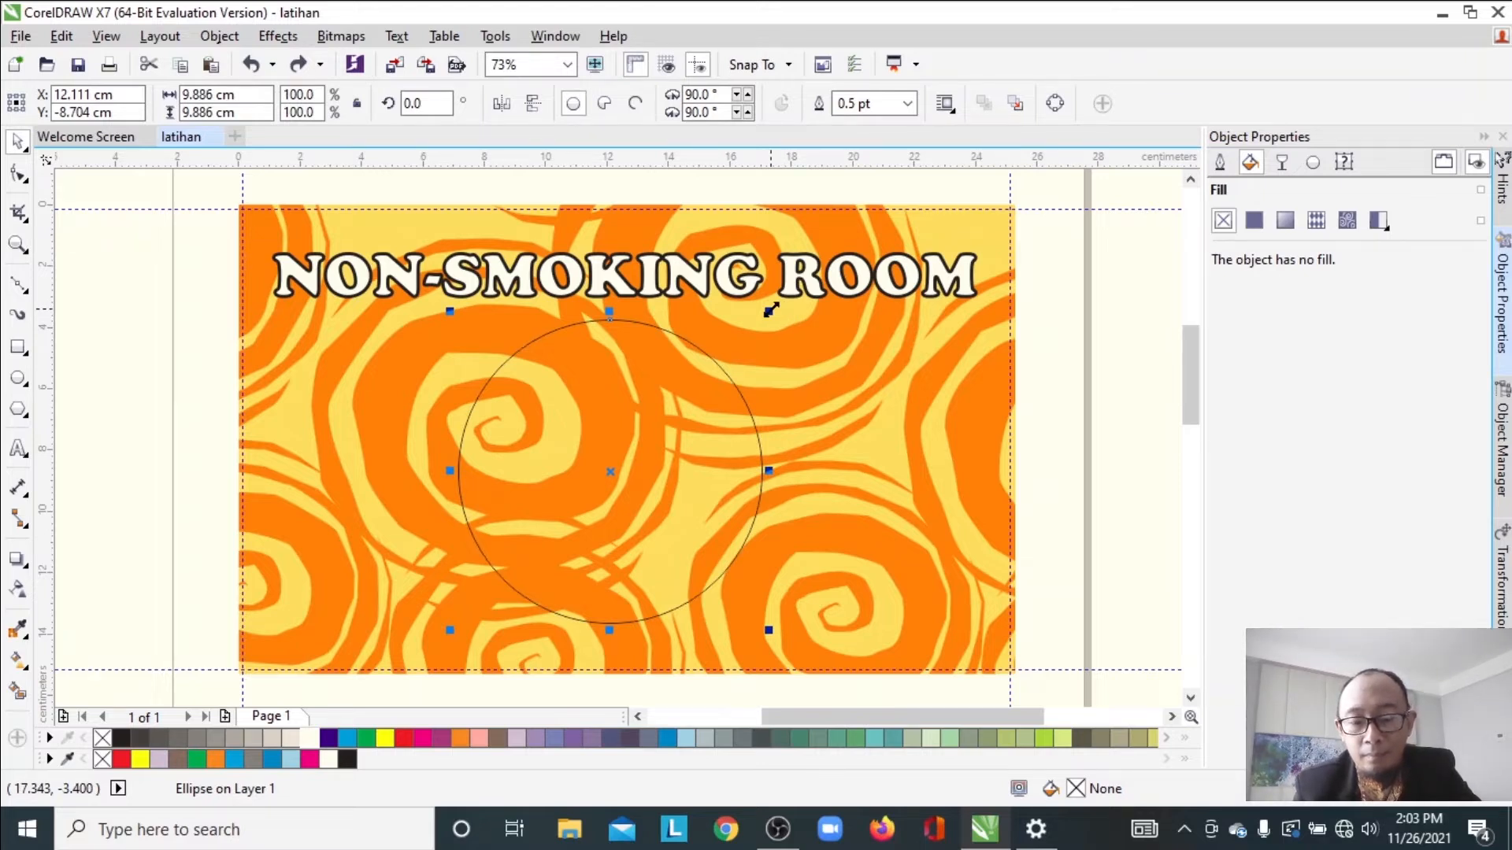
Create a concentric smaller copy of the circle about 7.5 cm across, and fill the outer circle red and the inner one yellow
drag(770, 311, 734, 337)
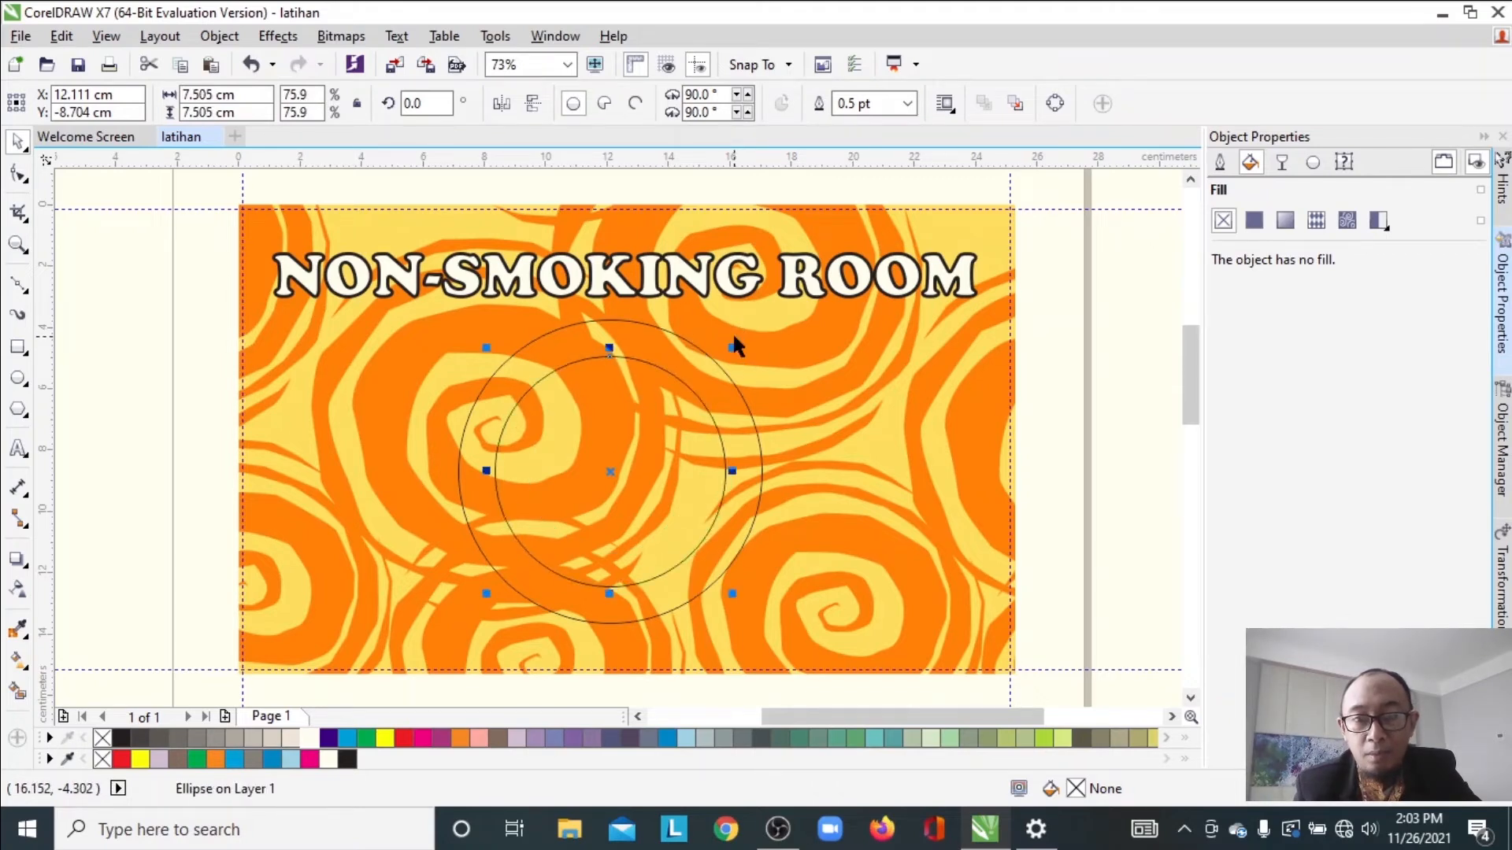
click(612, 318)
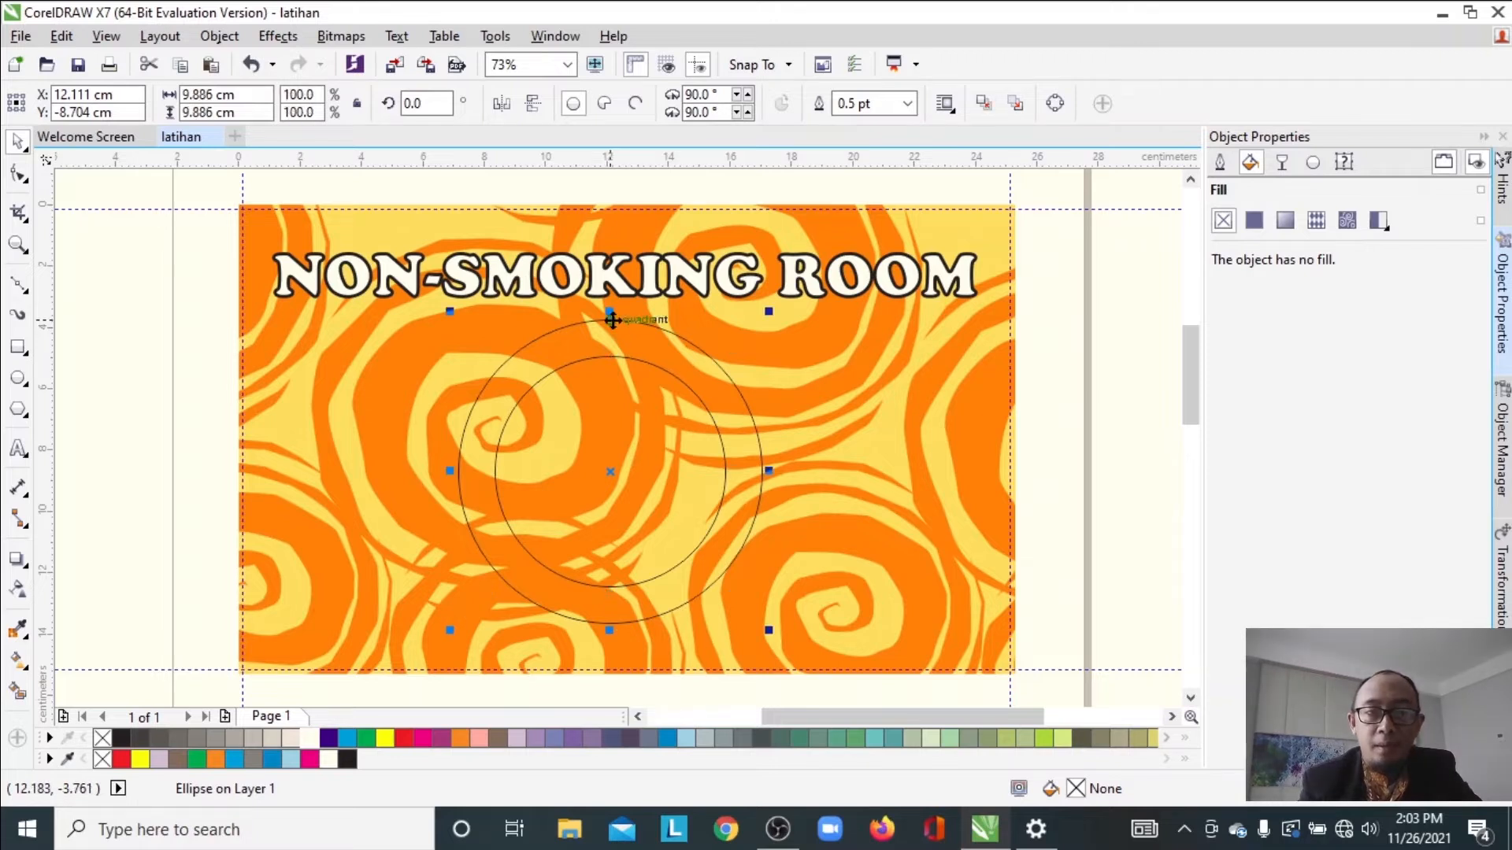
click(403, 742)
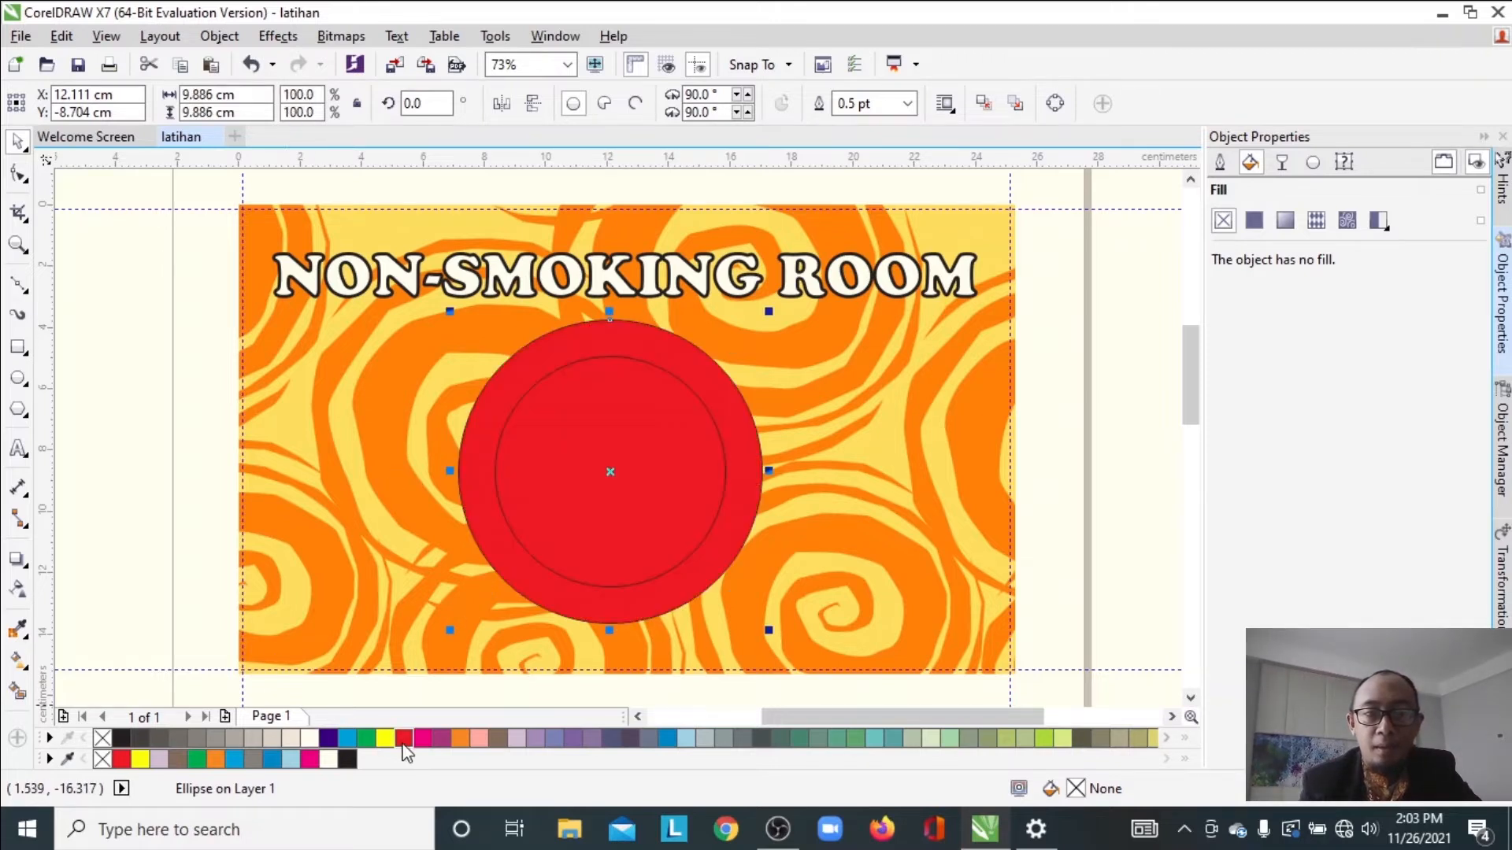
click(622, 357)
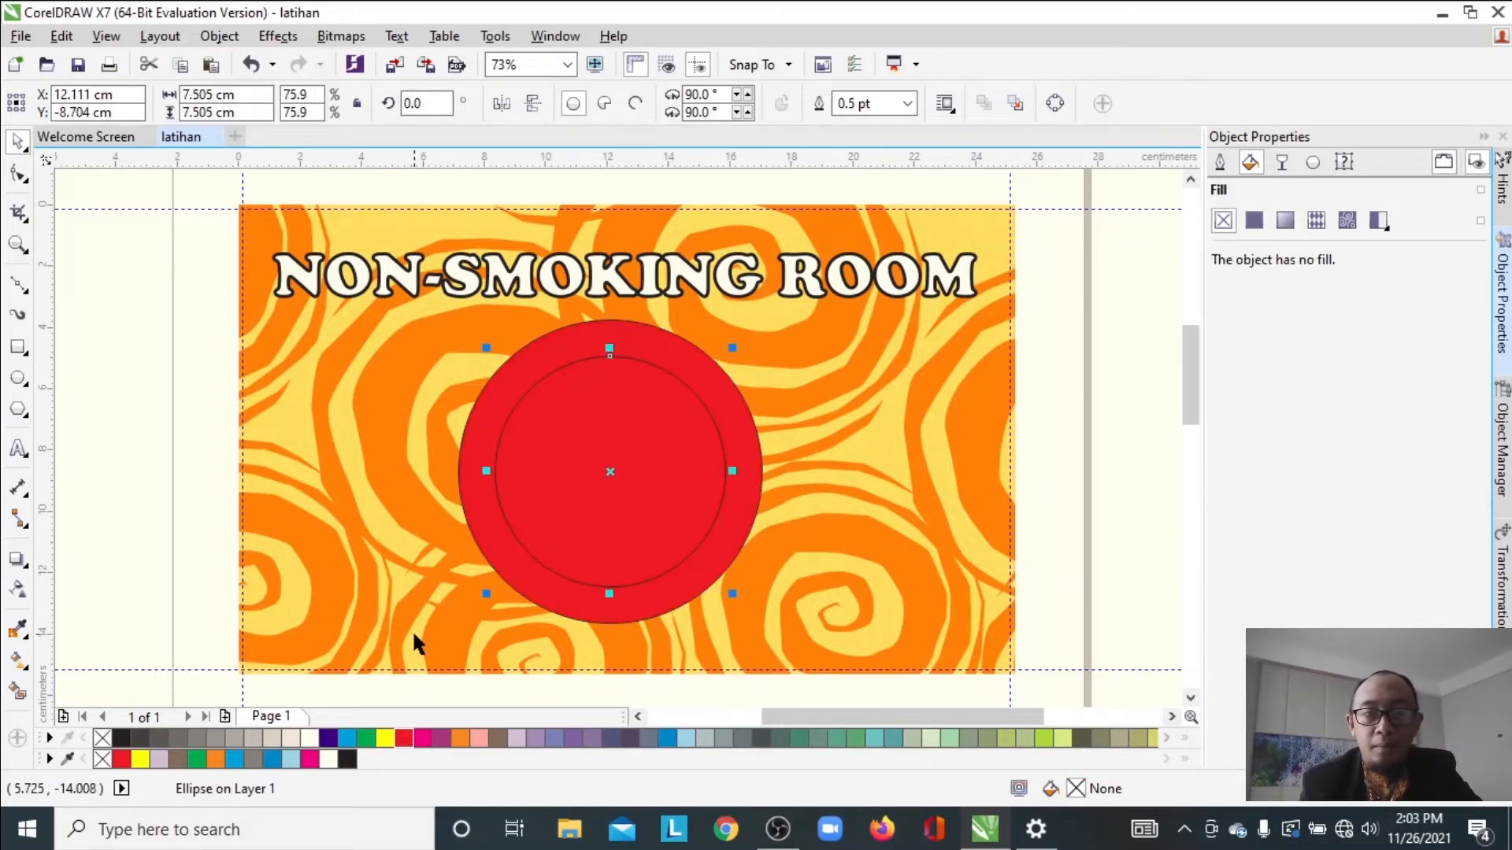
click(385, 738)
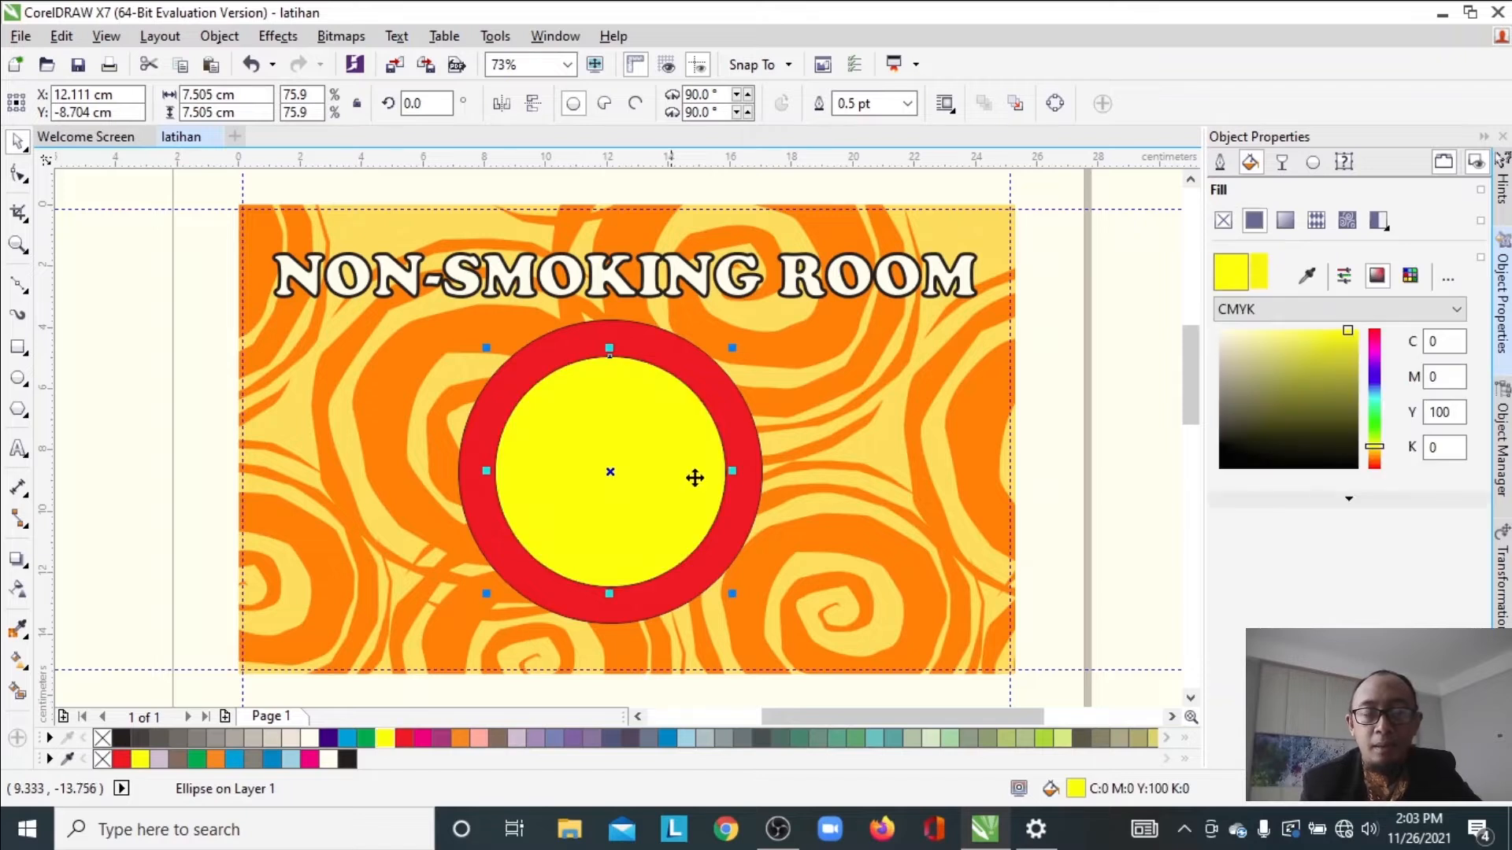
Trim the red circle with the yellow one and delete the yellow circle, leaving a red ring
drag(204, 300, 853, 651)
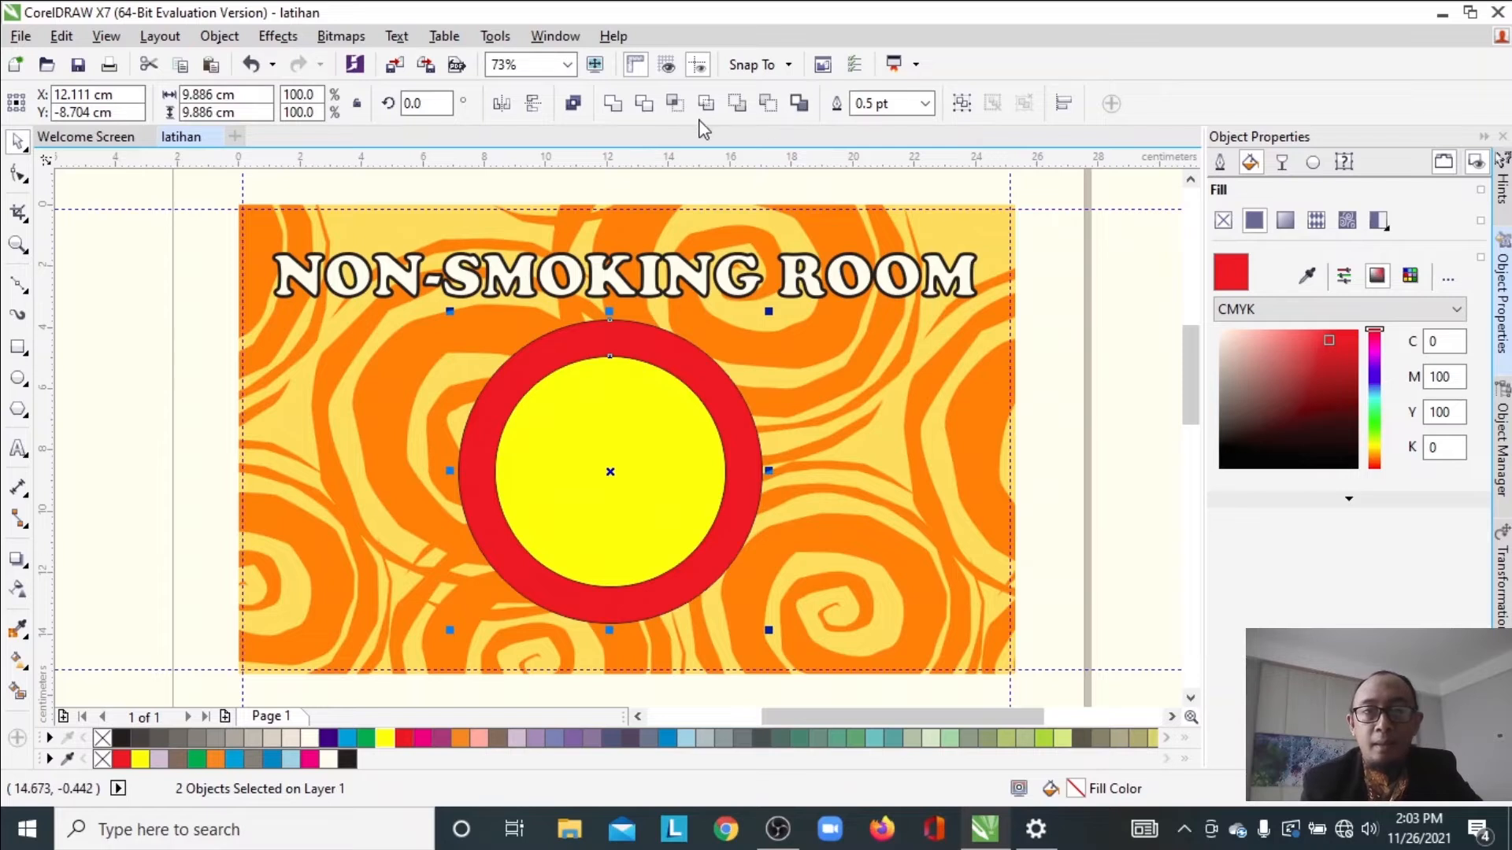
click(644, 111)
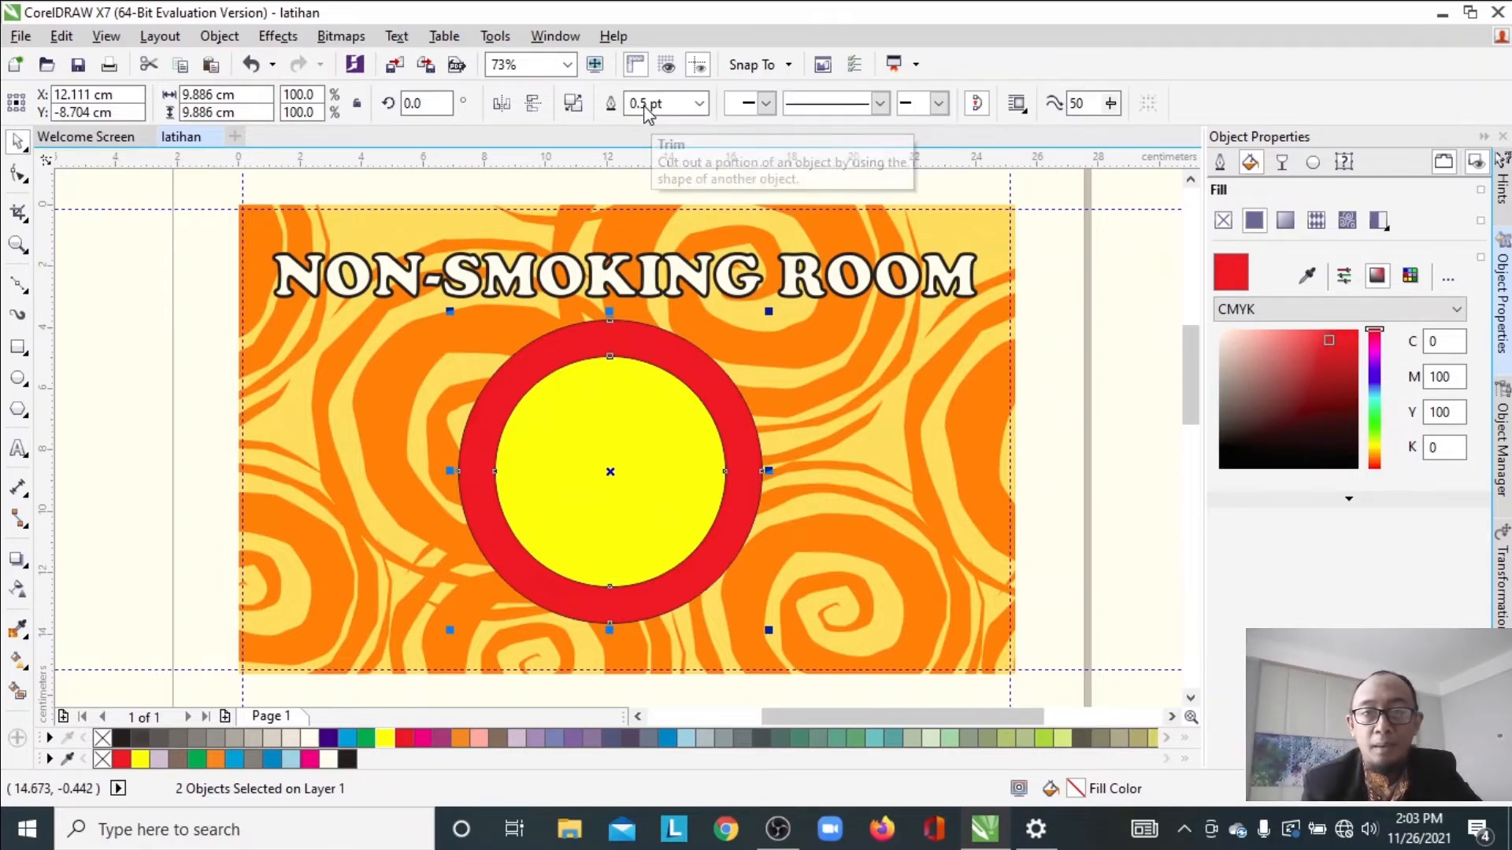
click(1057, 367)
click(658, 416)
key(Delete)
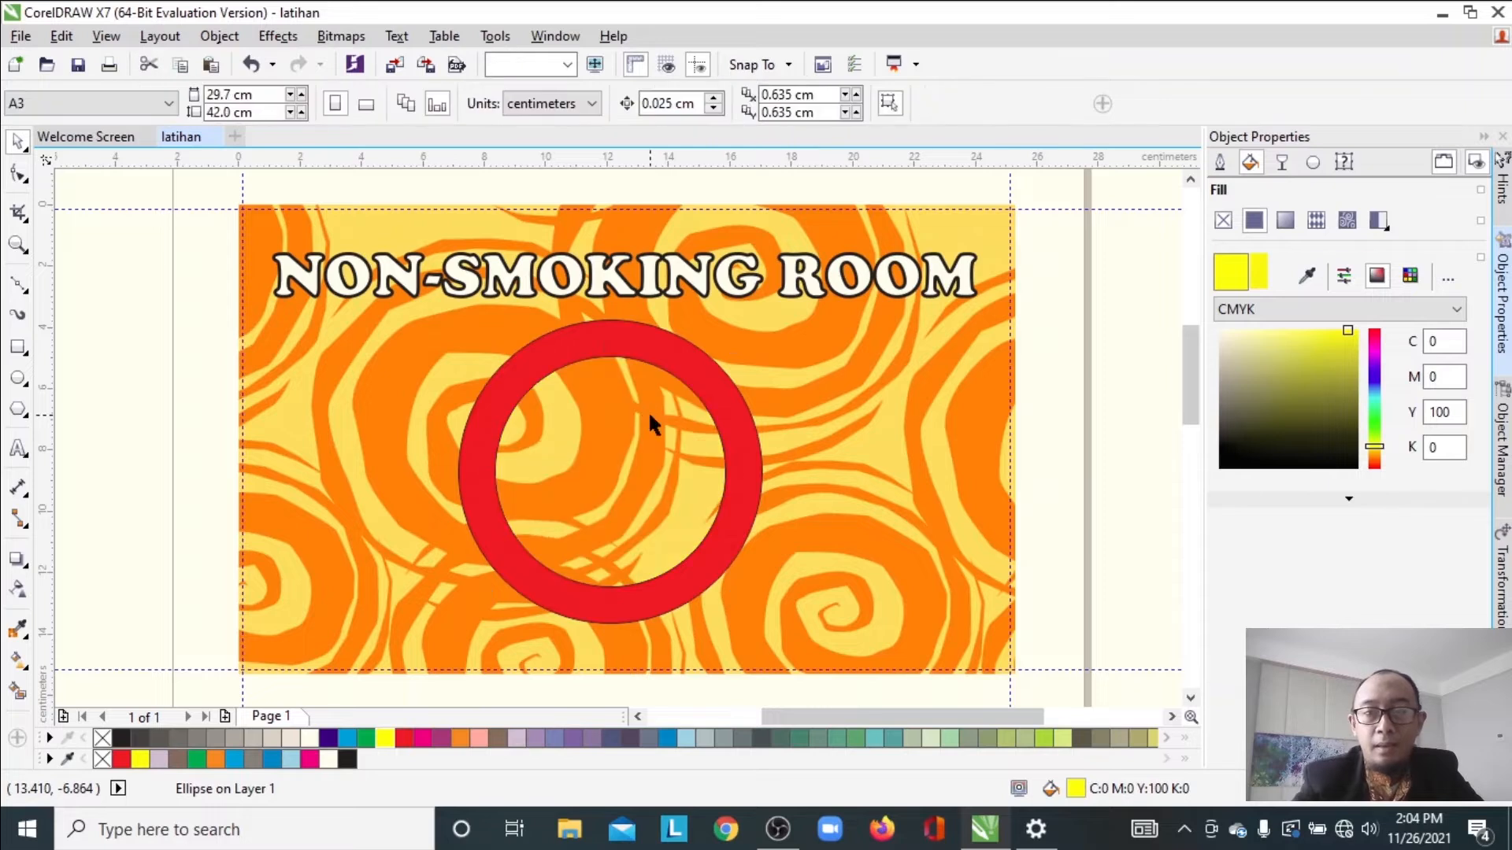
Draw a horizontal bar about 8.2 by 1 cm across the middle of the ring and fill it red
click(677, 378)
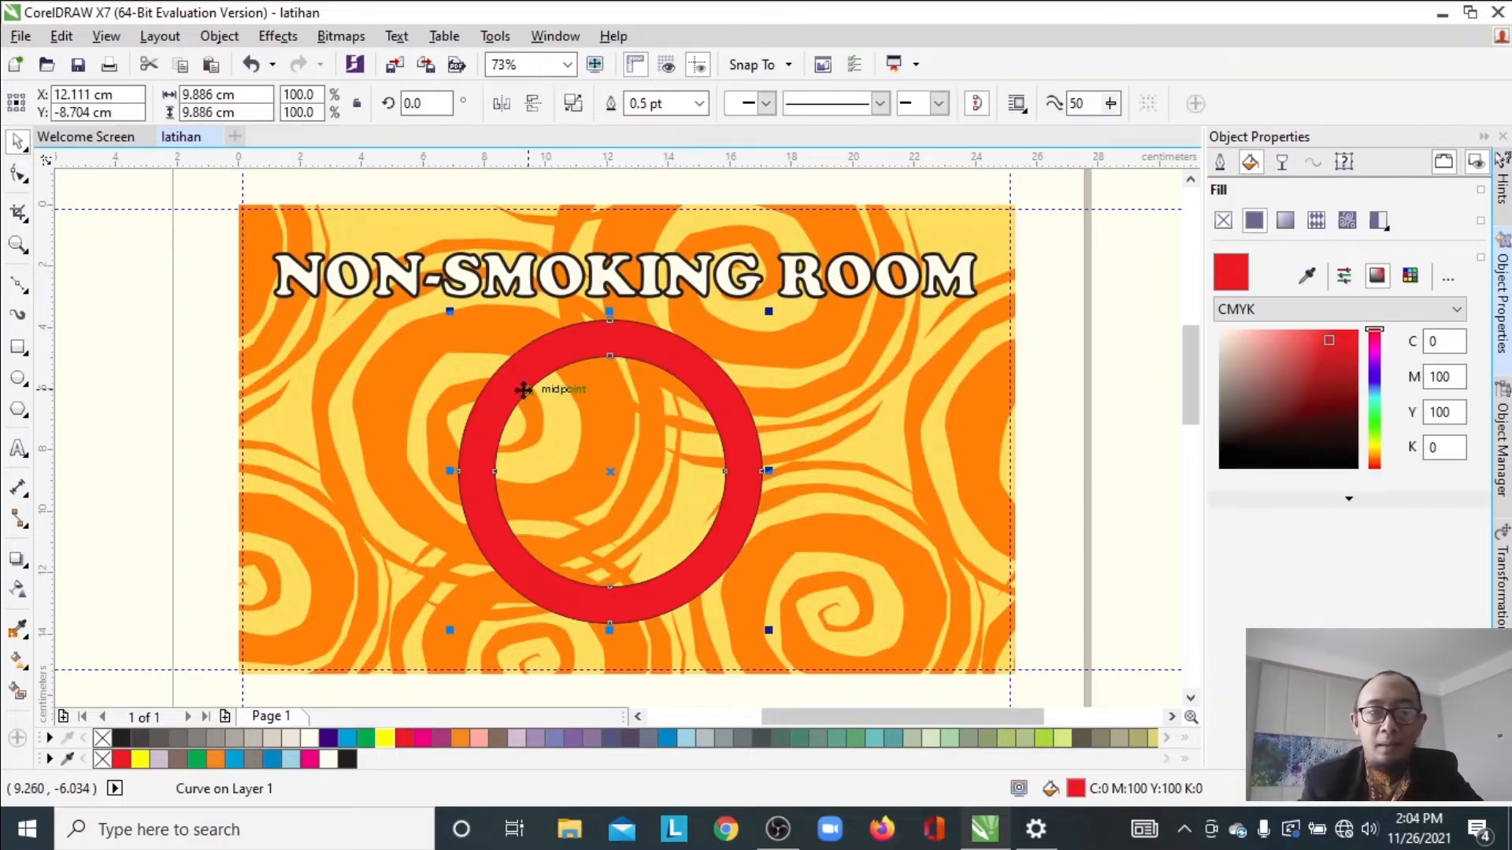
click(17, 346)
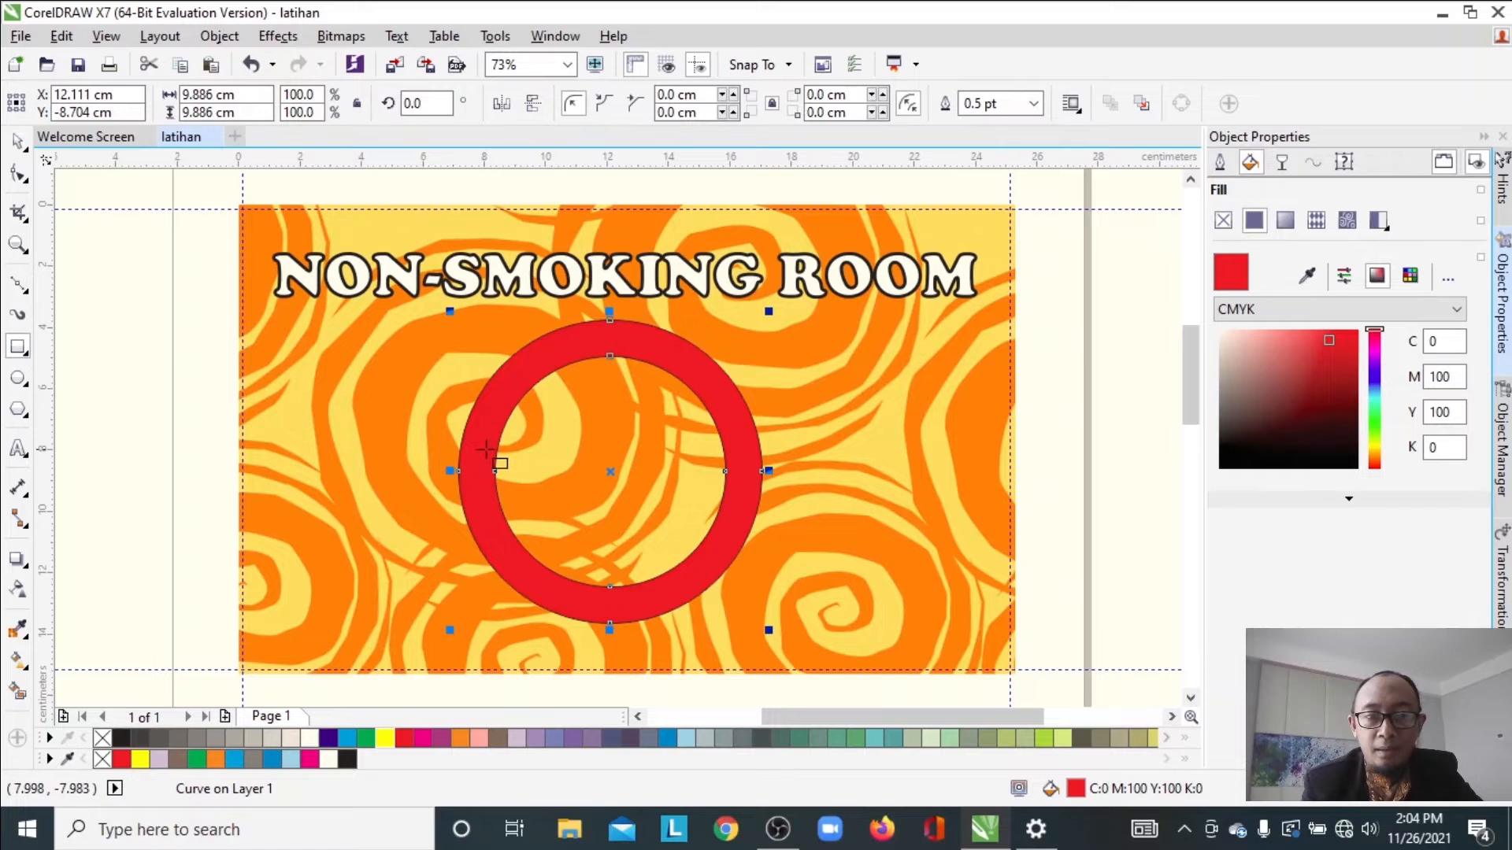
drag(484, 455, 737, 484)
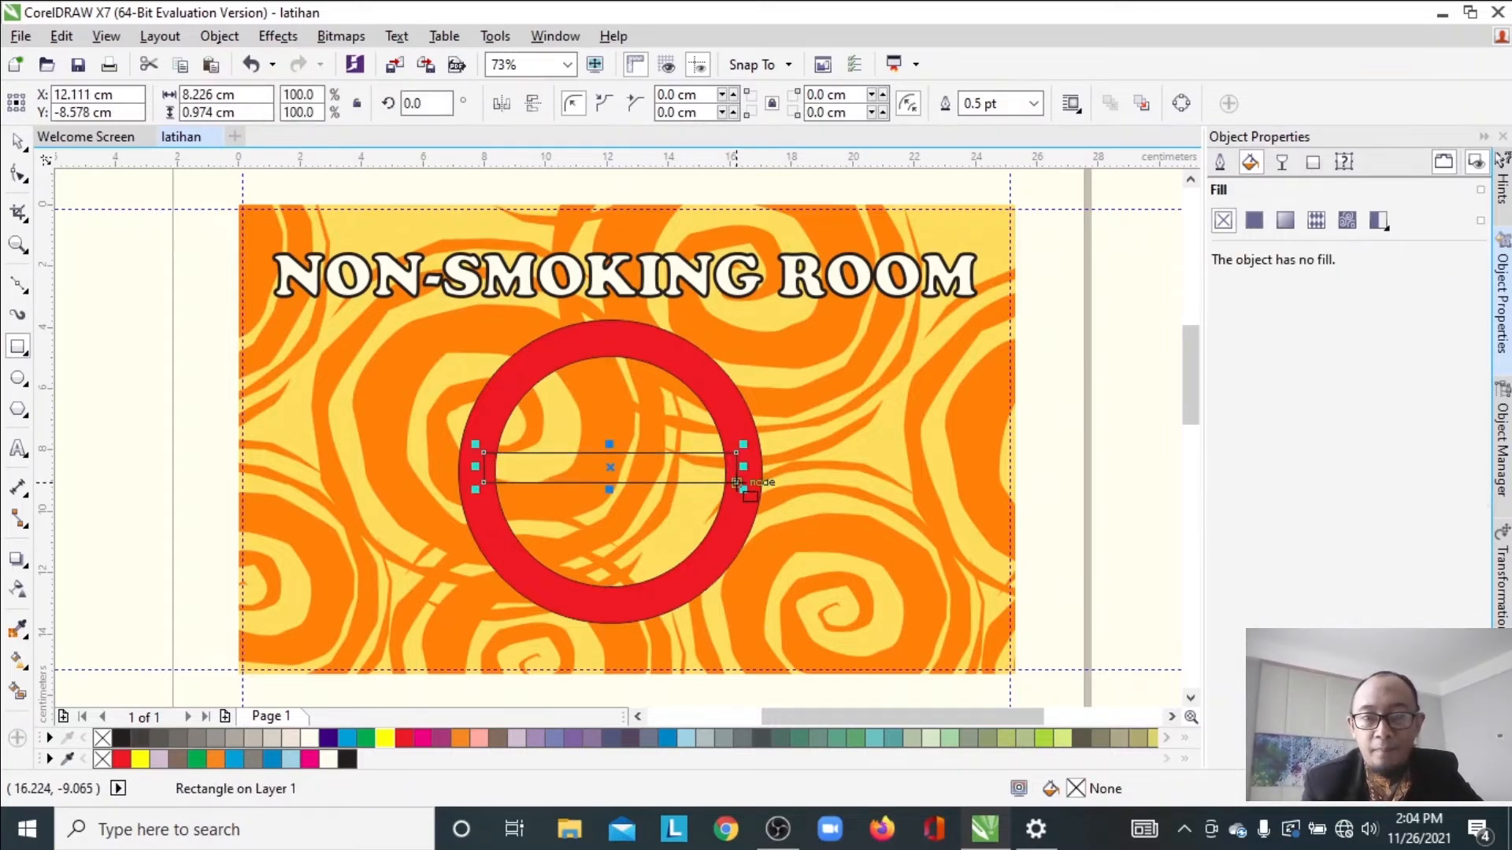
click(403, 741)
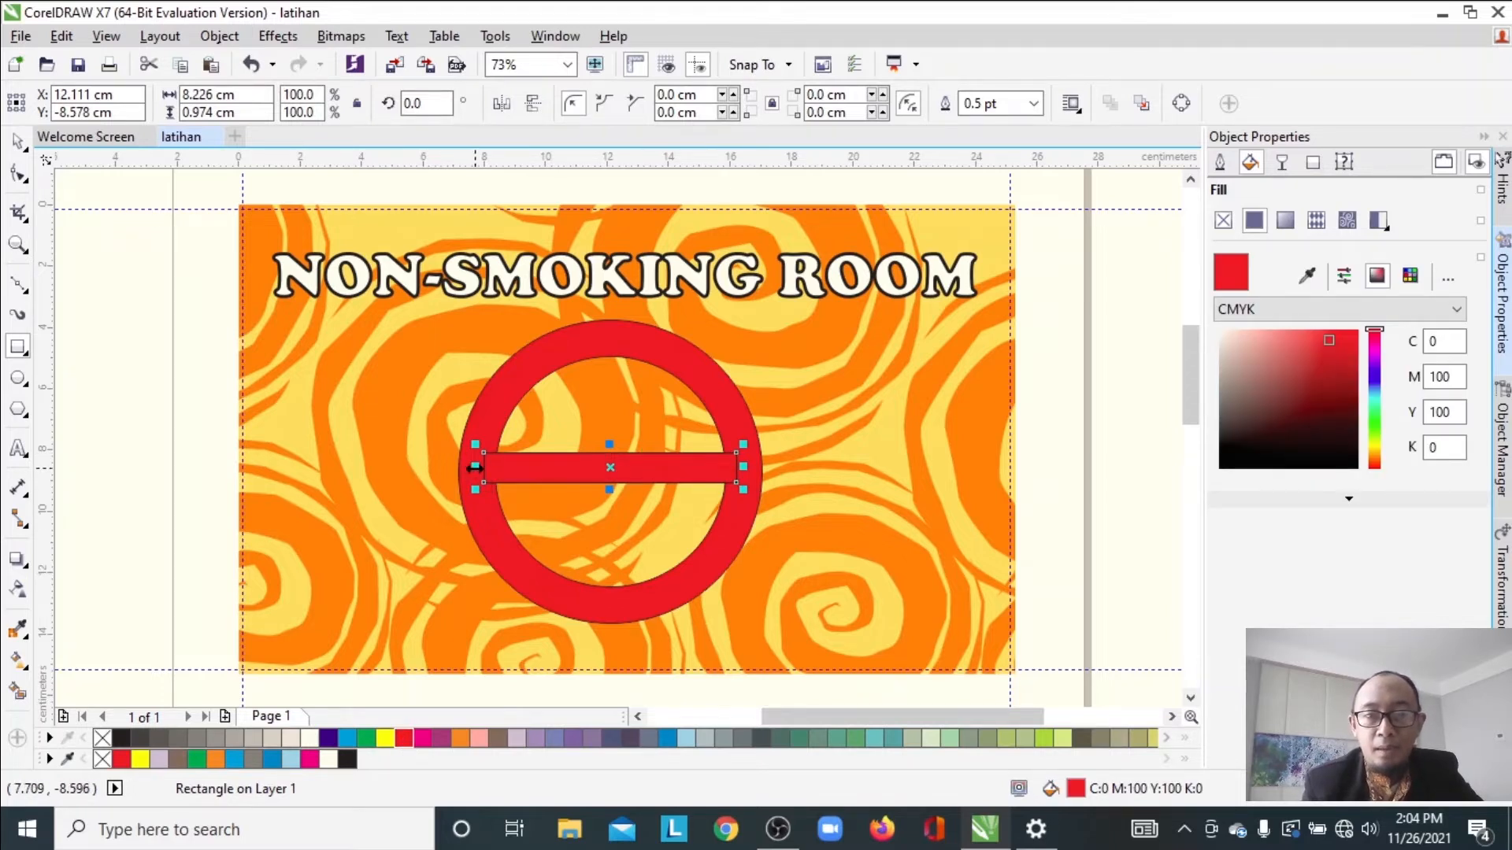
Stretch the red bar to about 9.5 cm wide so that it spans the ring
drag(468, 469, 443, 468)
drag(737, 469, 811, 473)
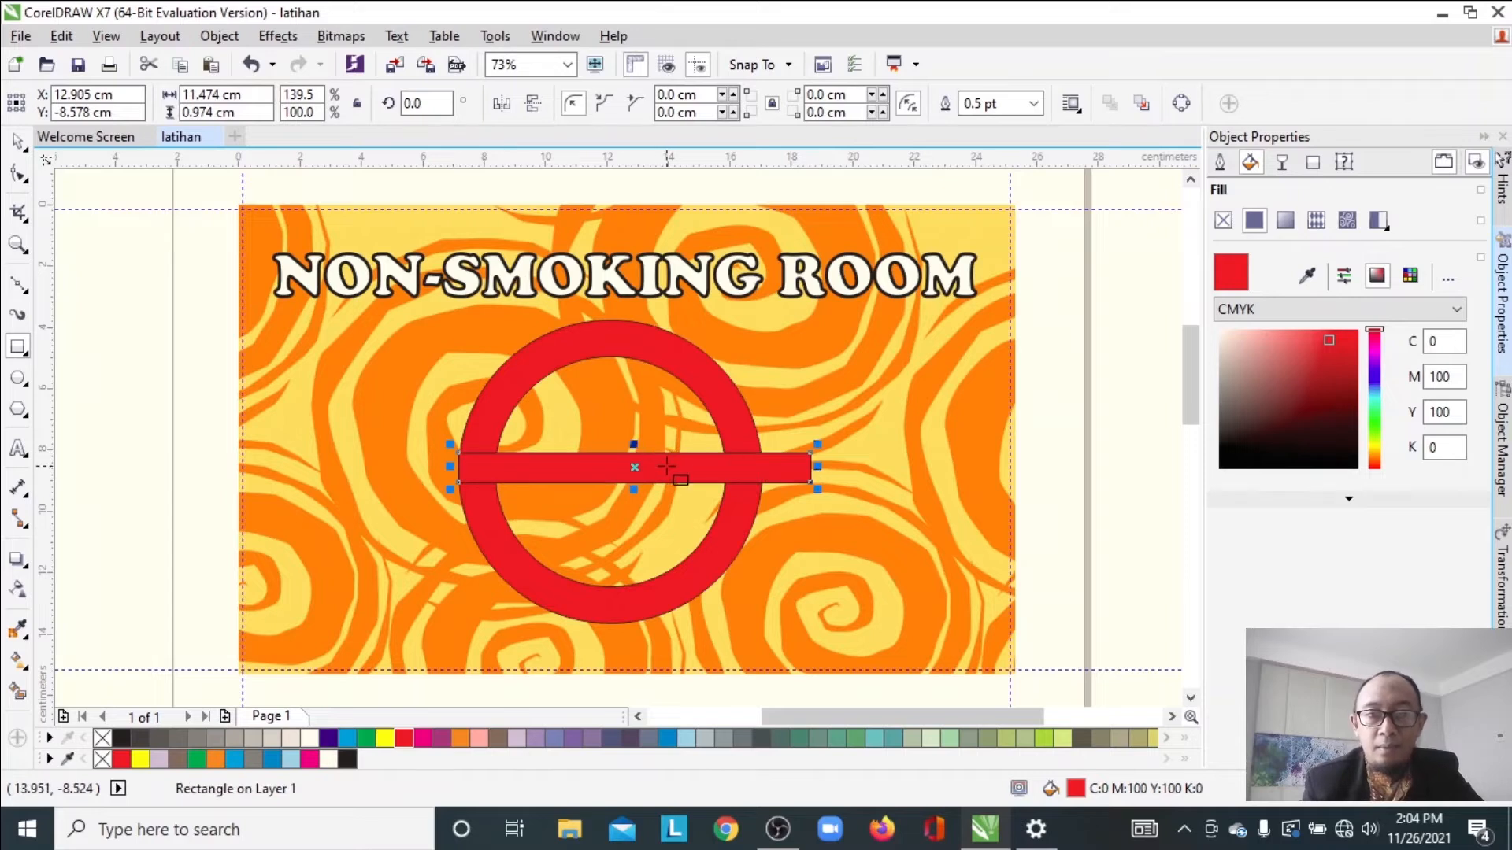
drag(817, 467, 761, 465)
Rotate the red bar to 45 degrees, then change its rotation angle to -45 degrees
click(424, 103)
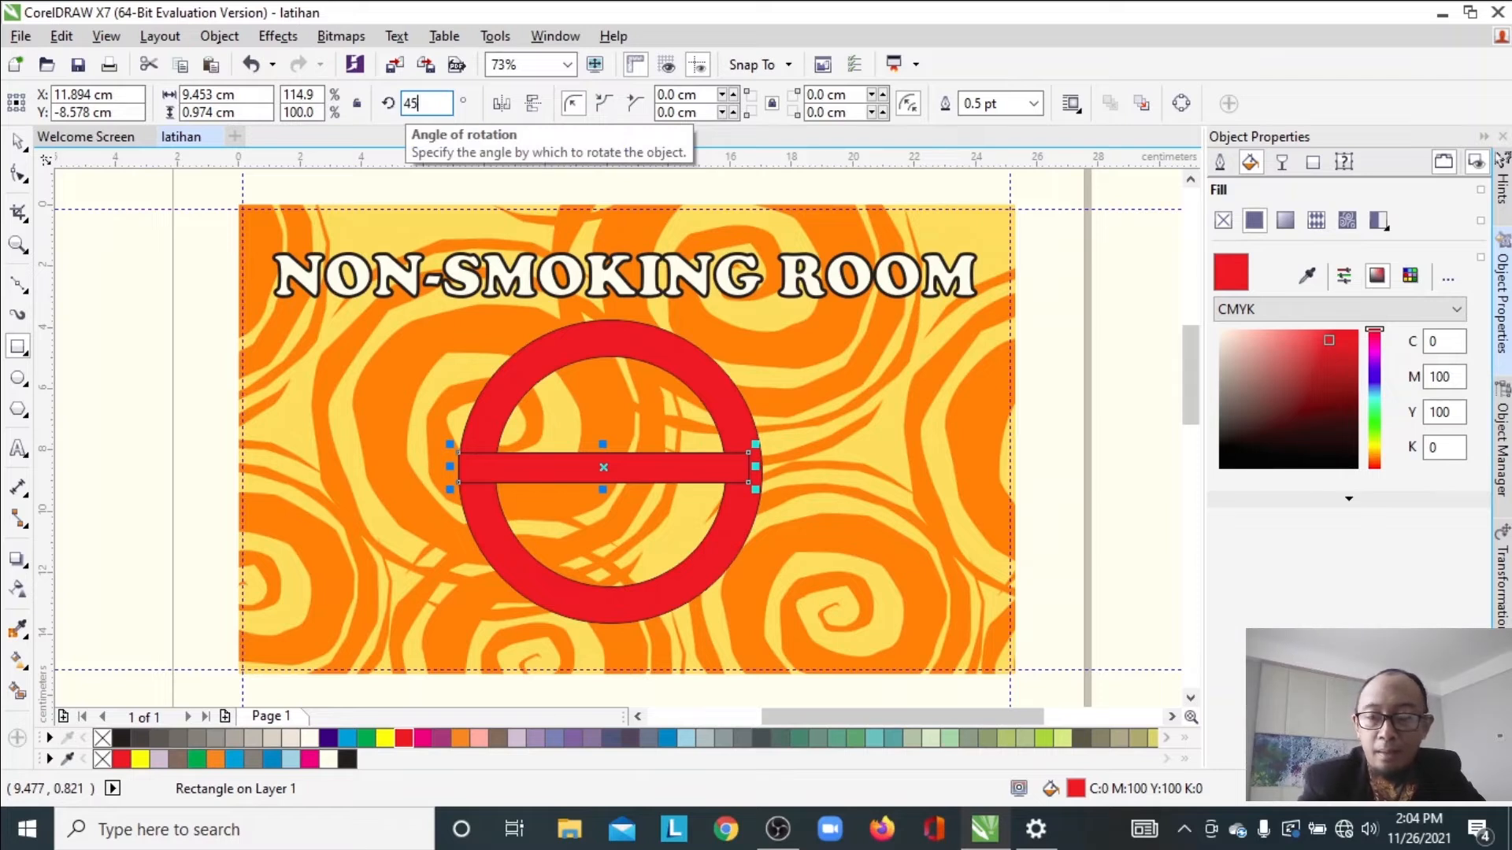
key(Return)
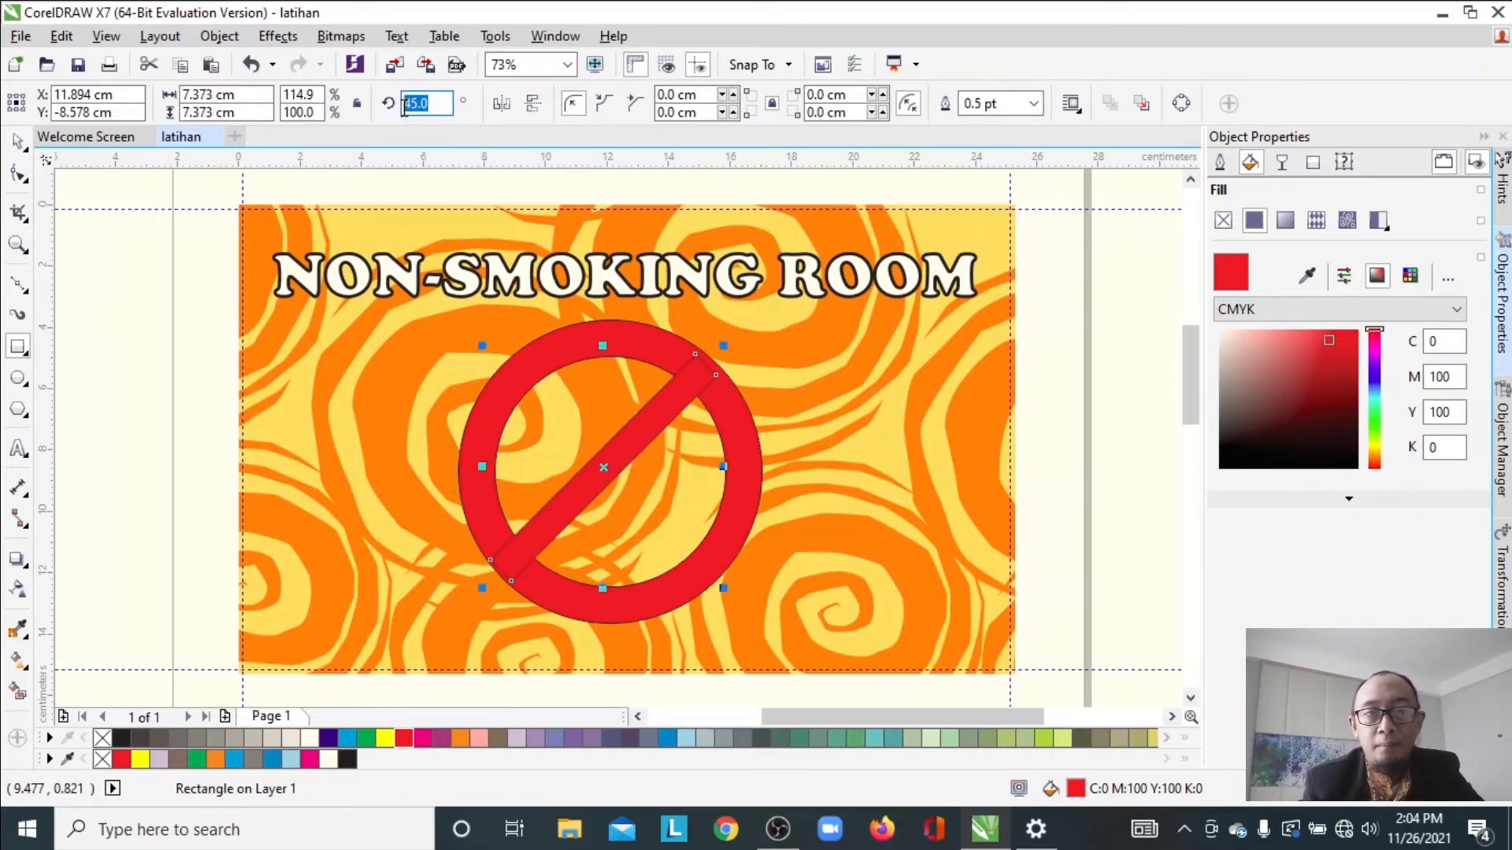
click(426, 104)
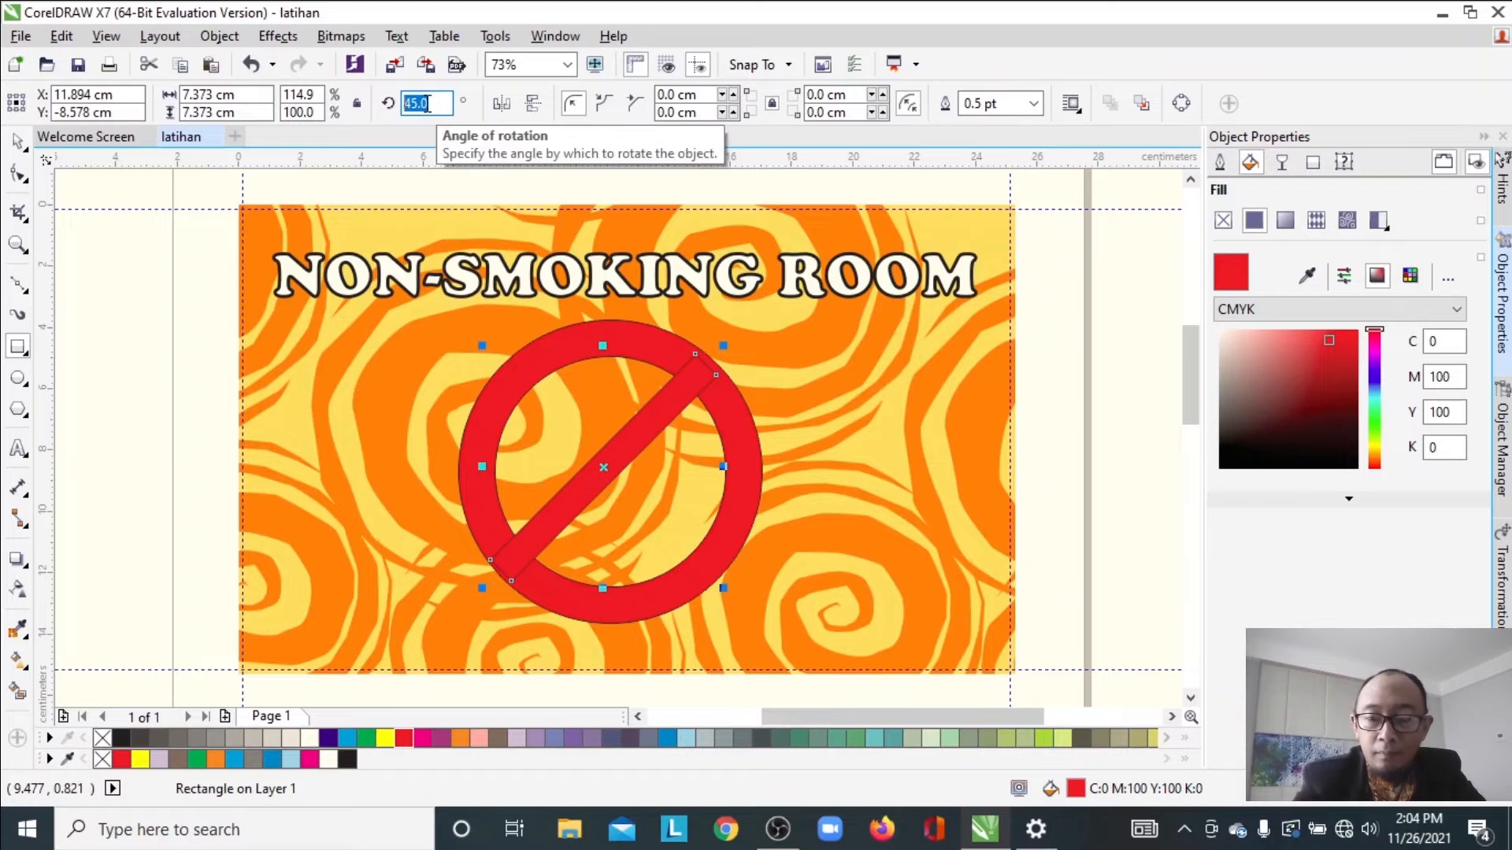
text(-45)
key(Return)
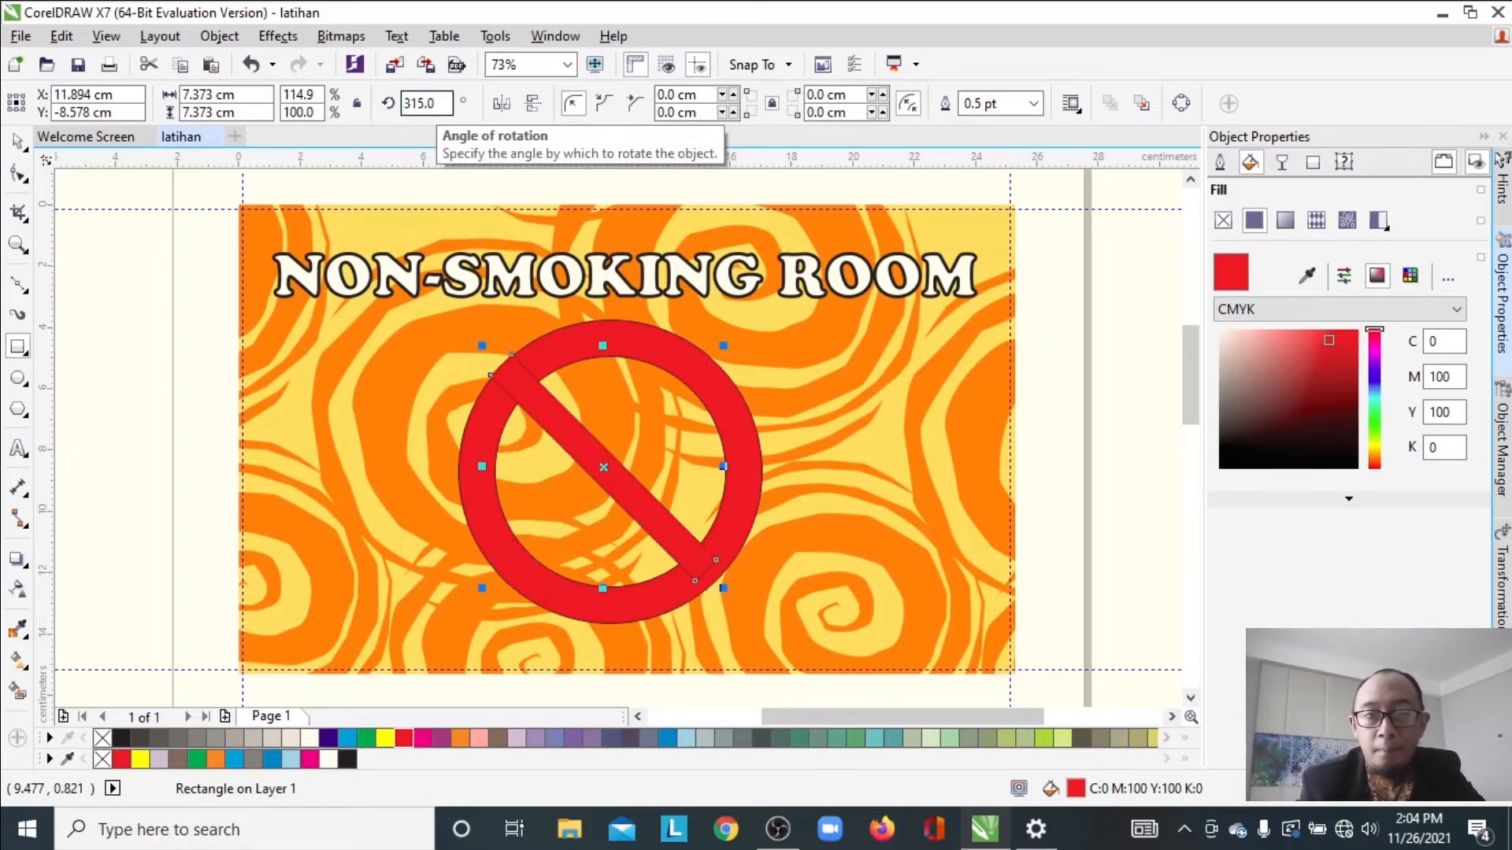
Nudge the diagonal red bar down and to the right until it is centred in the ring
click(23, 146)
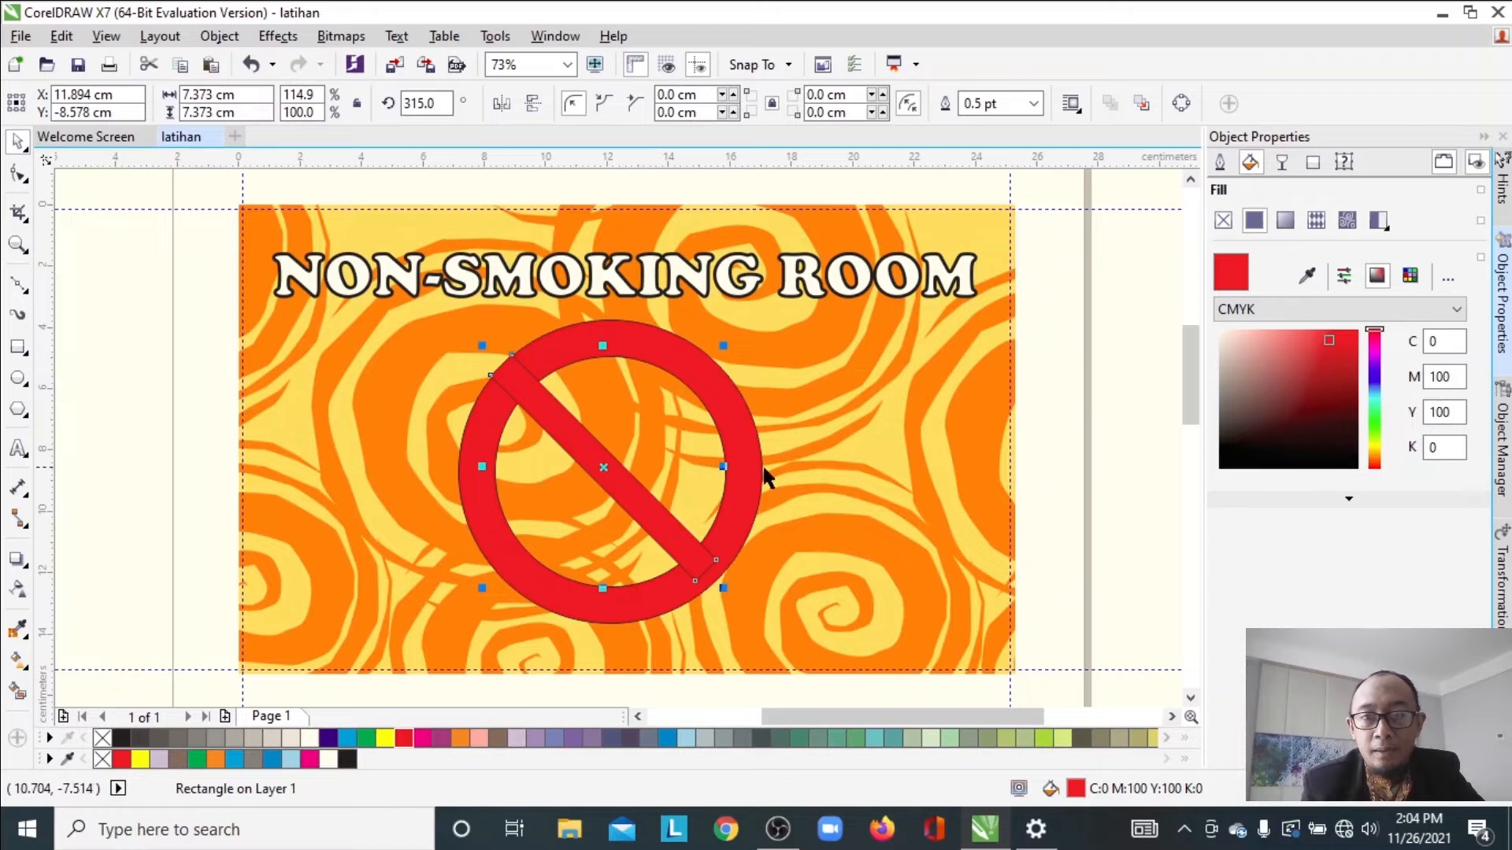
click(804, 435)
click(564, 423)
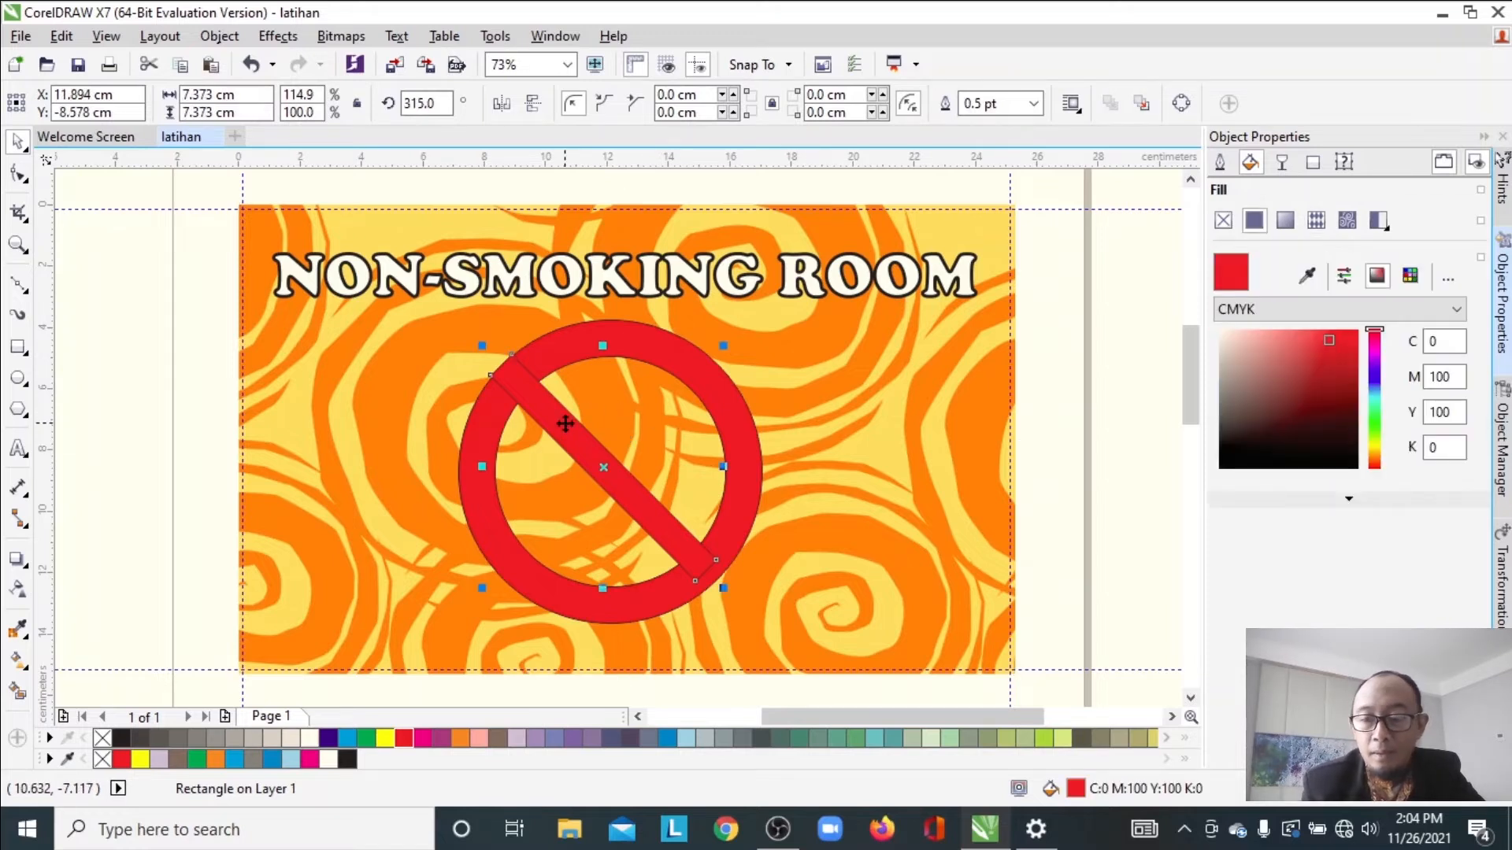
key(Down)
key(Down)
key(Down)
key(Right)
key(Right)
key(Right)
key(Right)
key(Right)
key(Down)
key(Down)
key(Right)
key(Right)
key(Right)
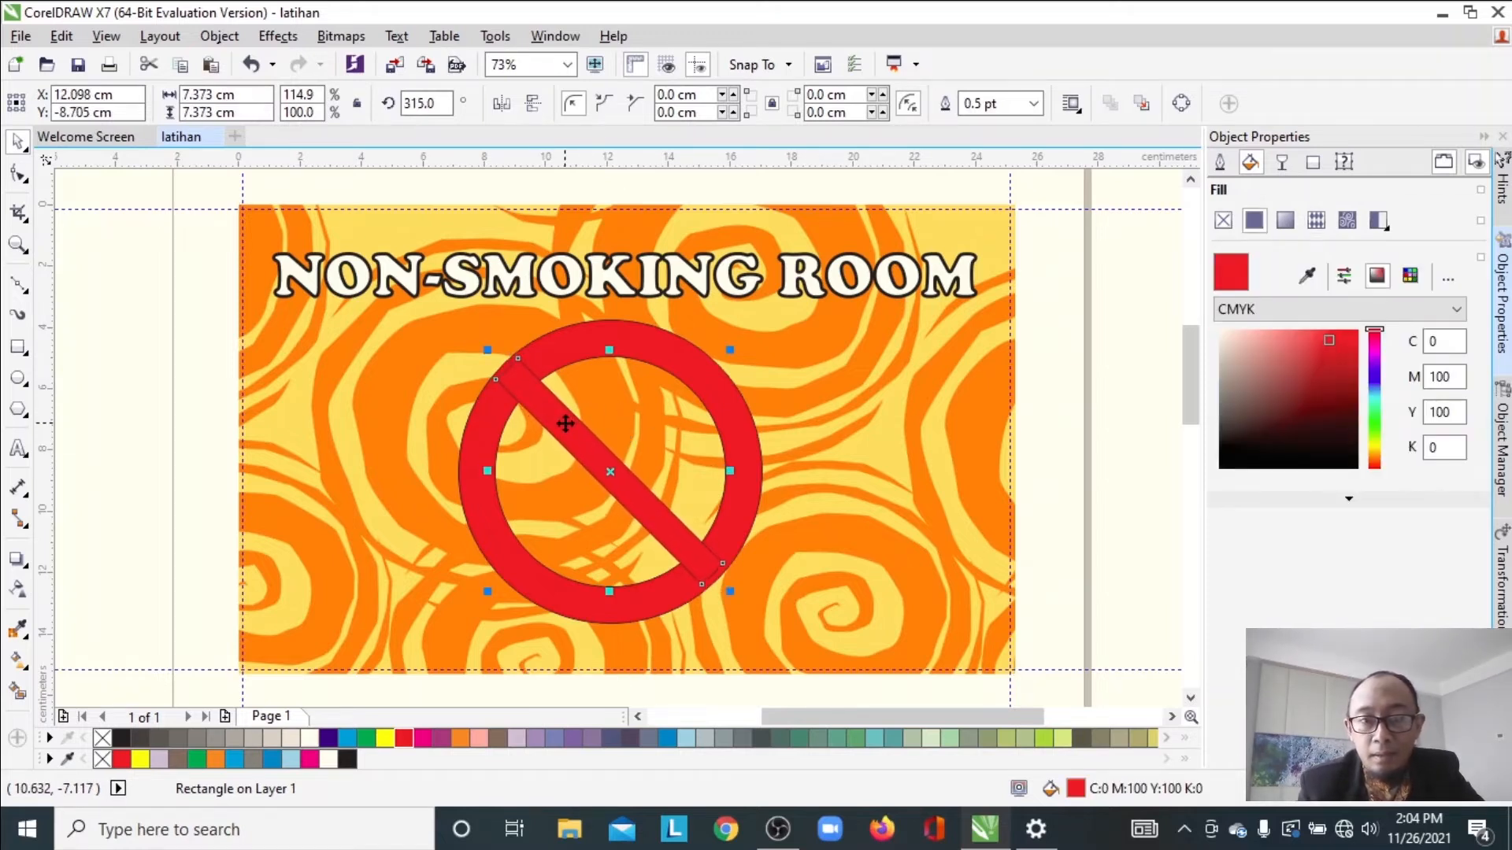
Weld the diagonal bar and the ring into one shape, remove its outline and deselect it
shift+click(663, 348)
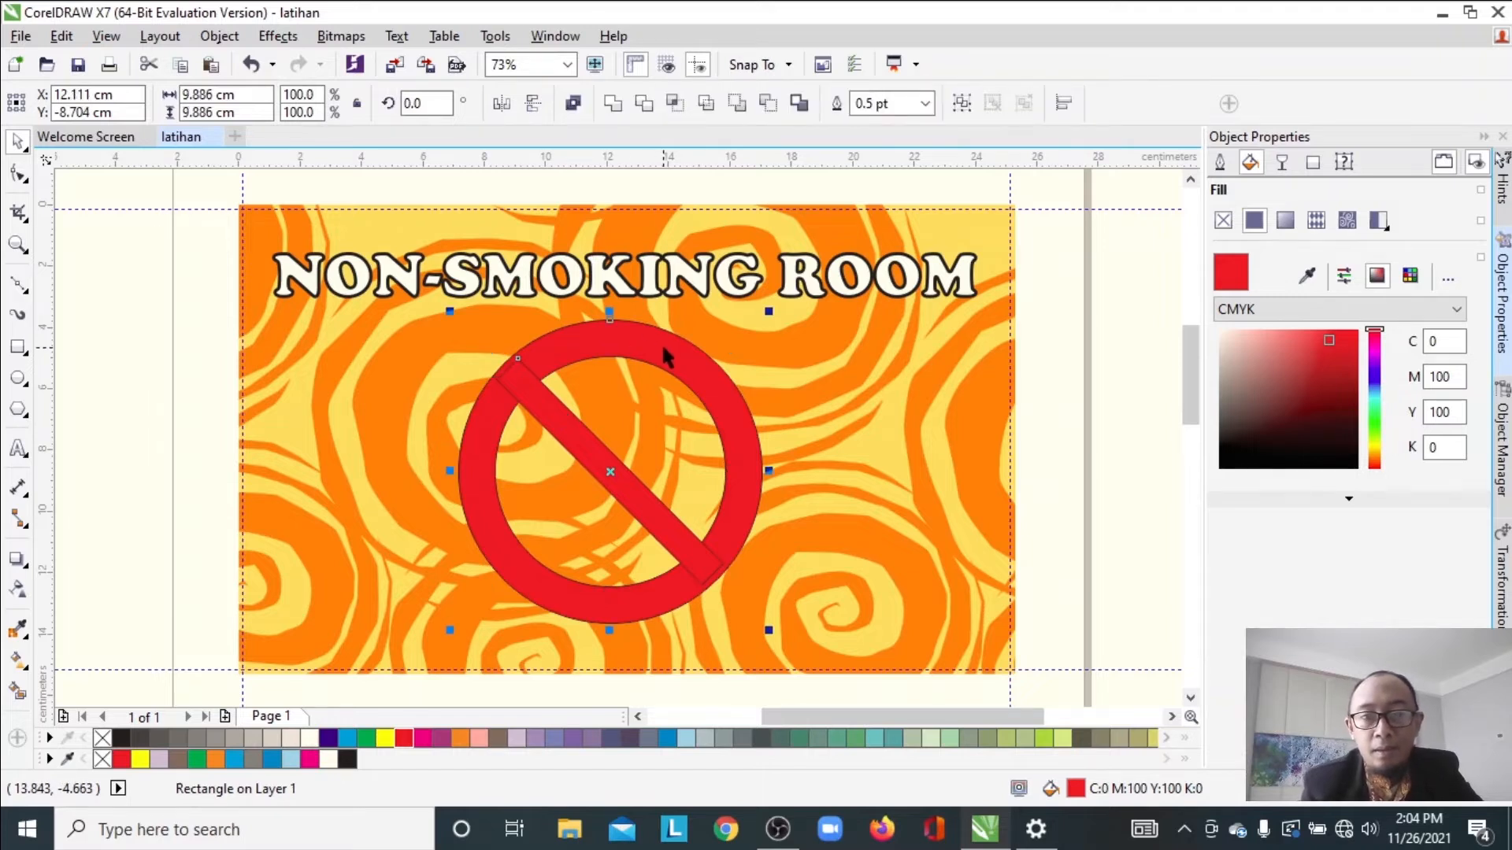
click(612, 103)
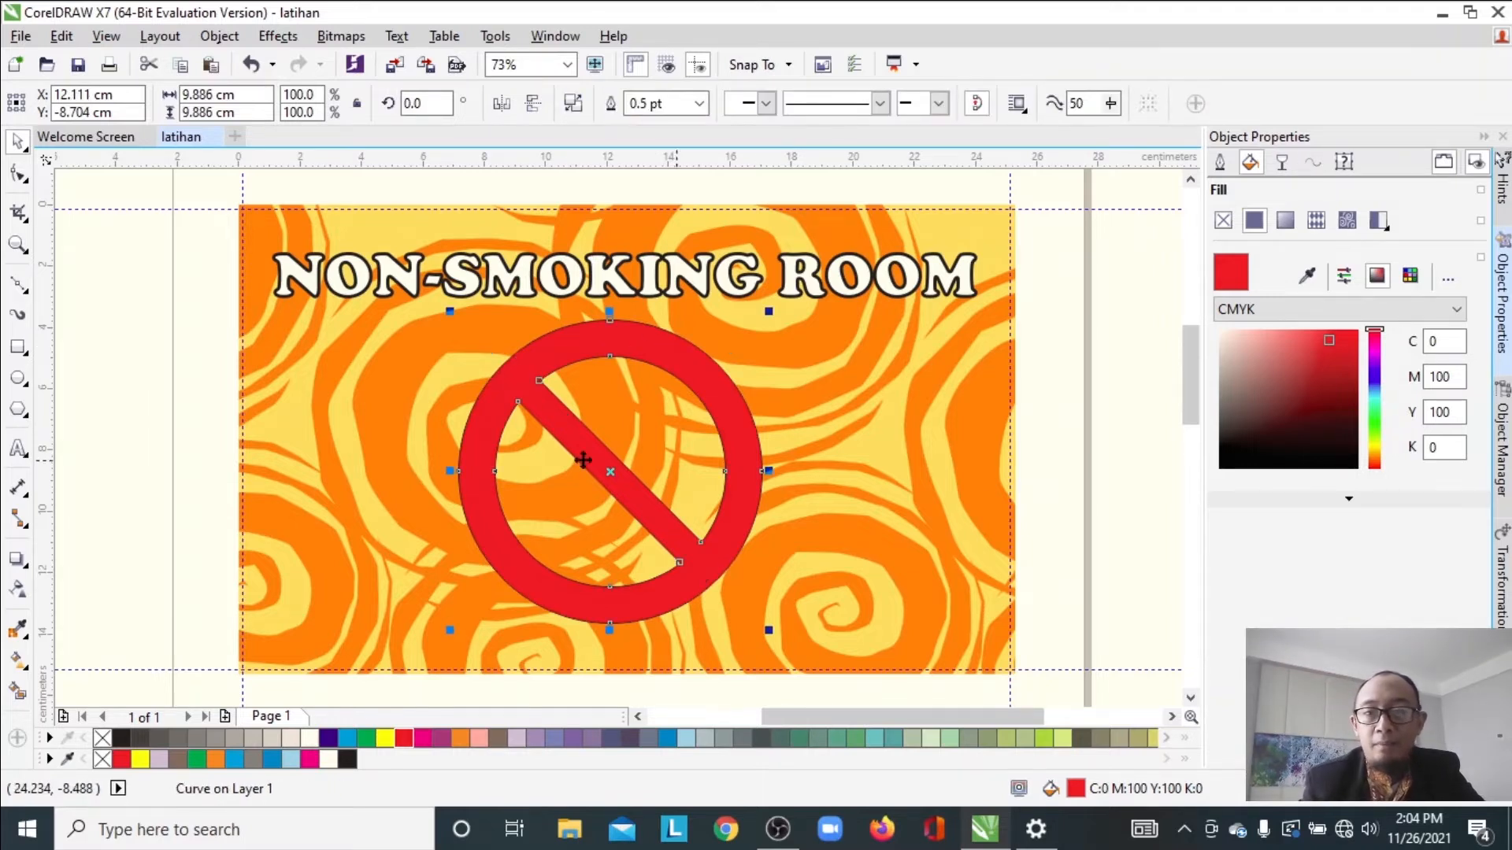
right_click(102, 739)
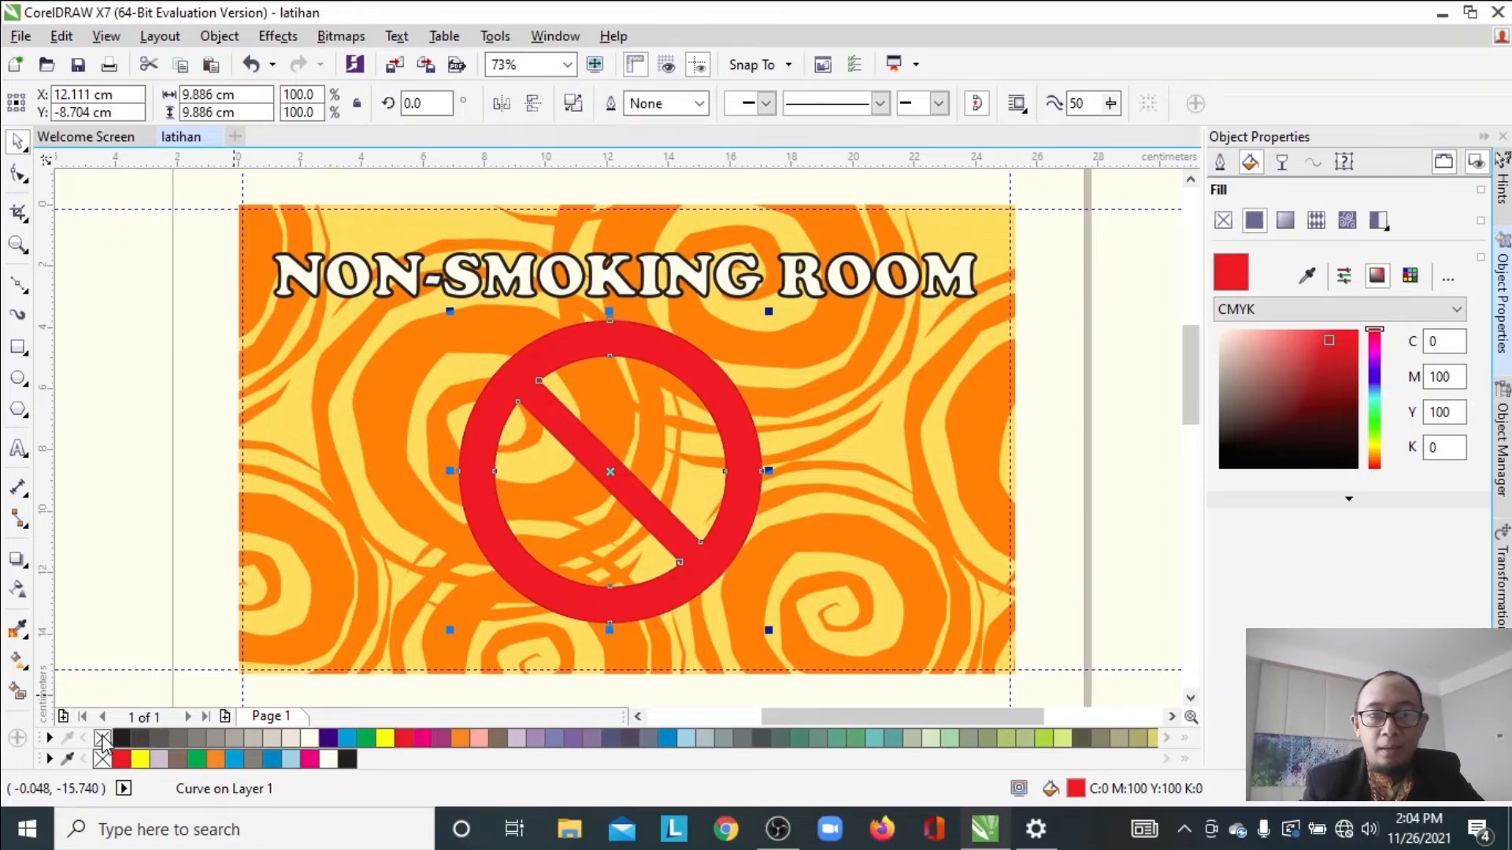
click(196, 482)
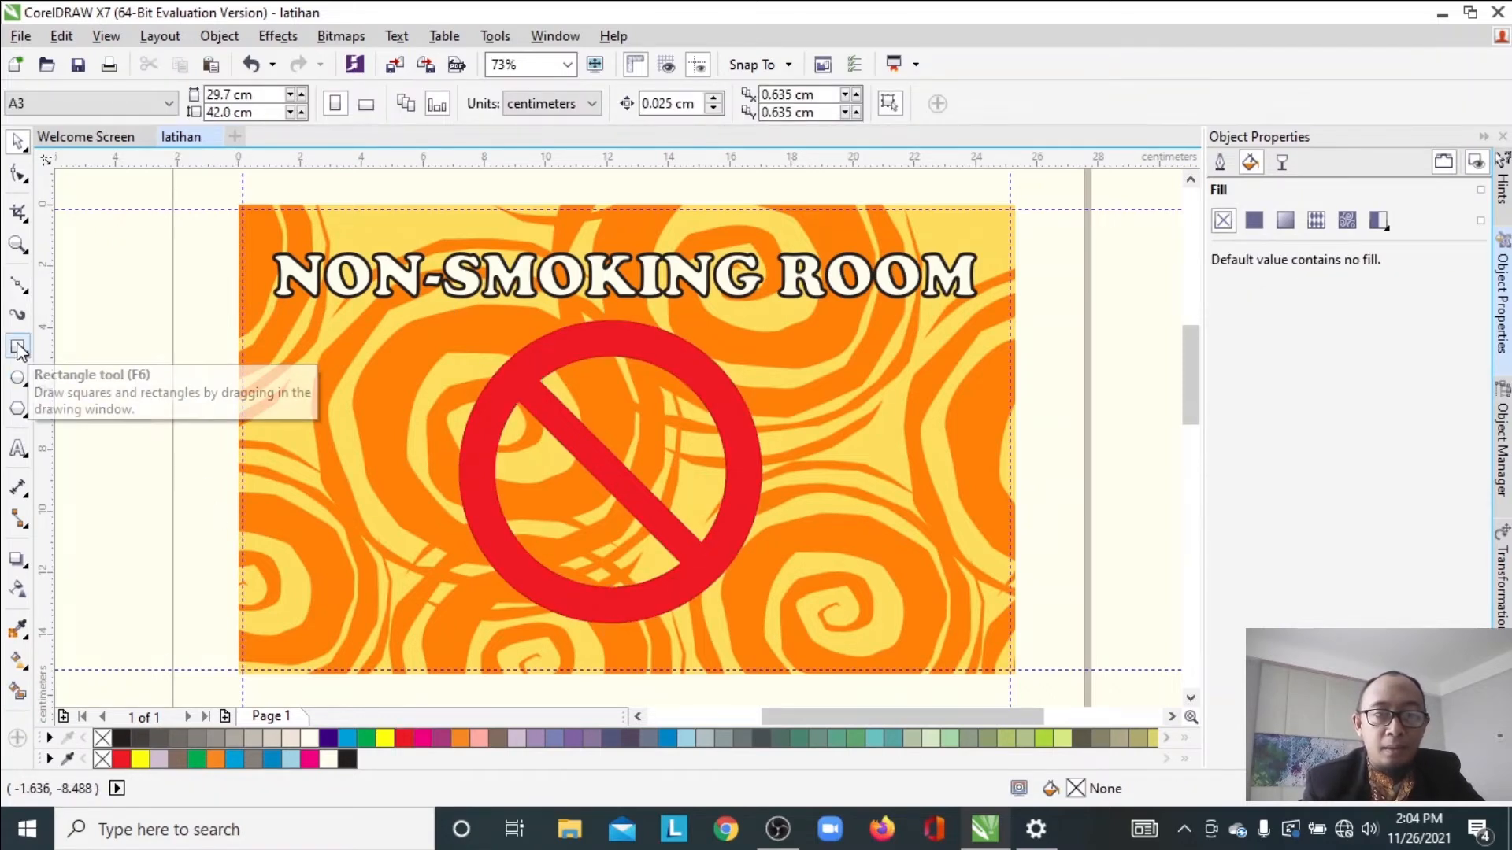
Draw a horizontal bar about 7.2 by 1 cm over the background's left edge, filled black with no outline
click(19, 348)
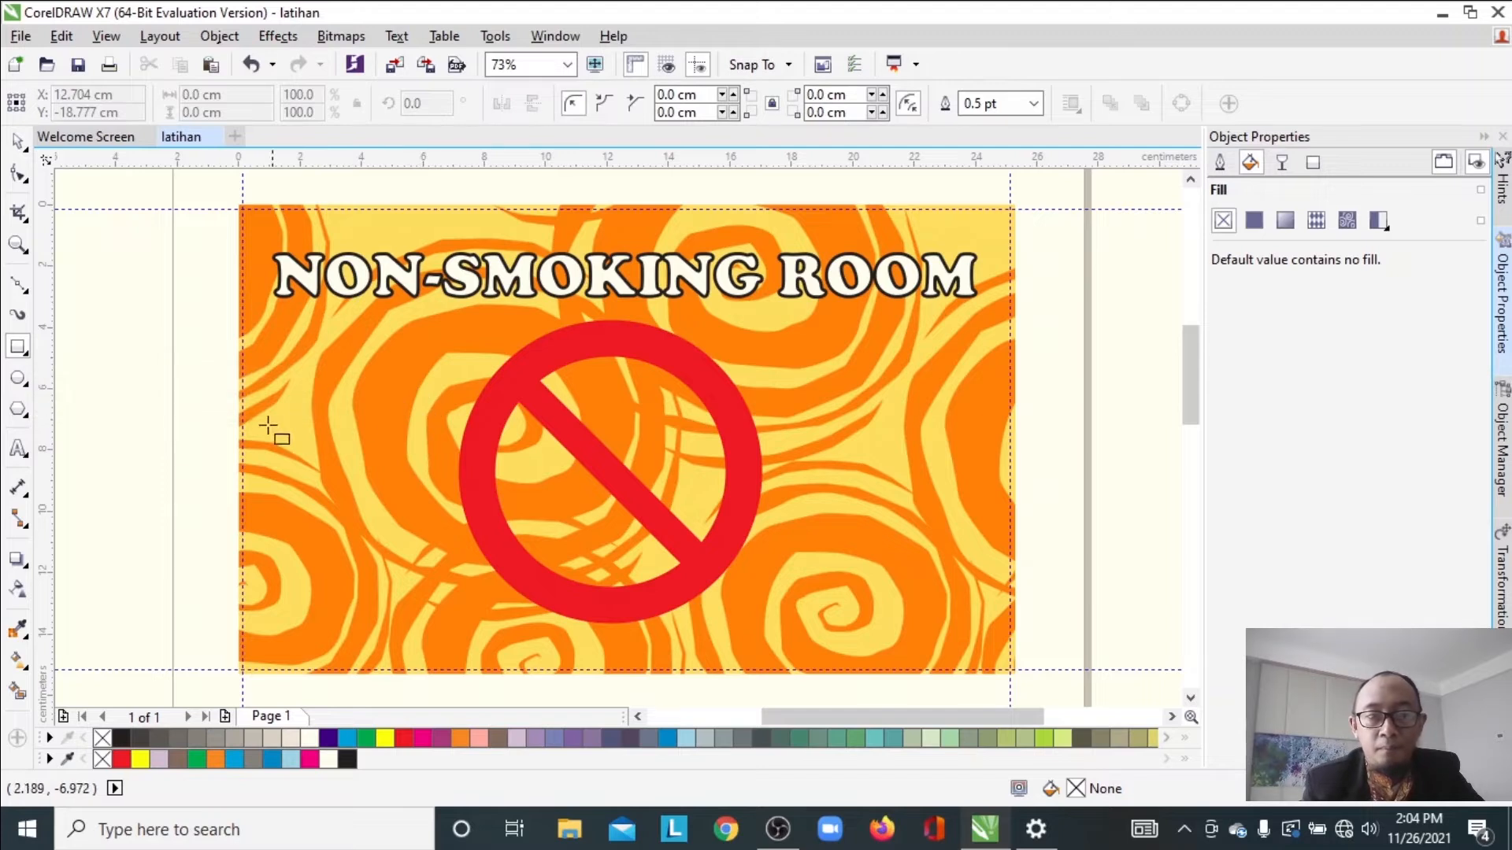
mouse_move(130, 403)
mouse_down()
mouse_move(351, 416)
mouse_move(373, 437)
mouse_move(351, 434)
mouse_up()
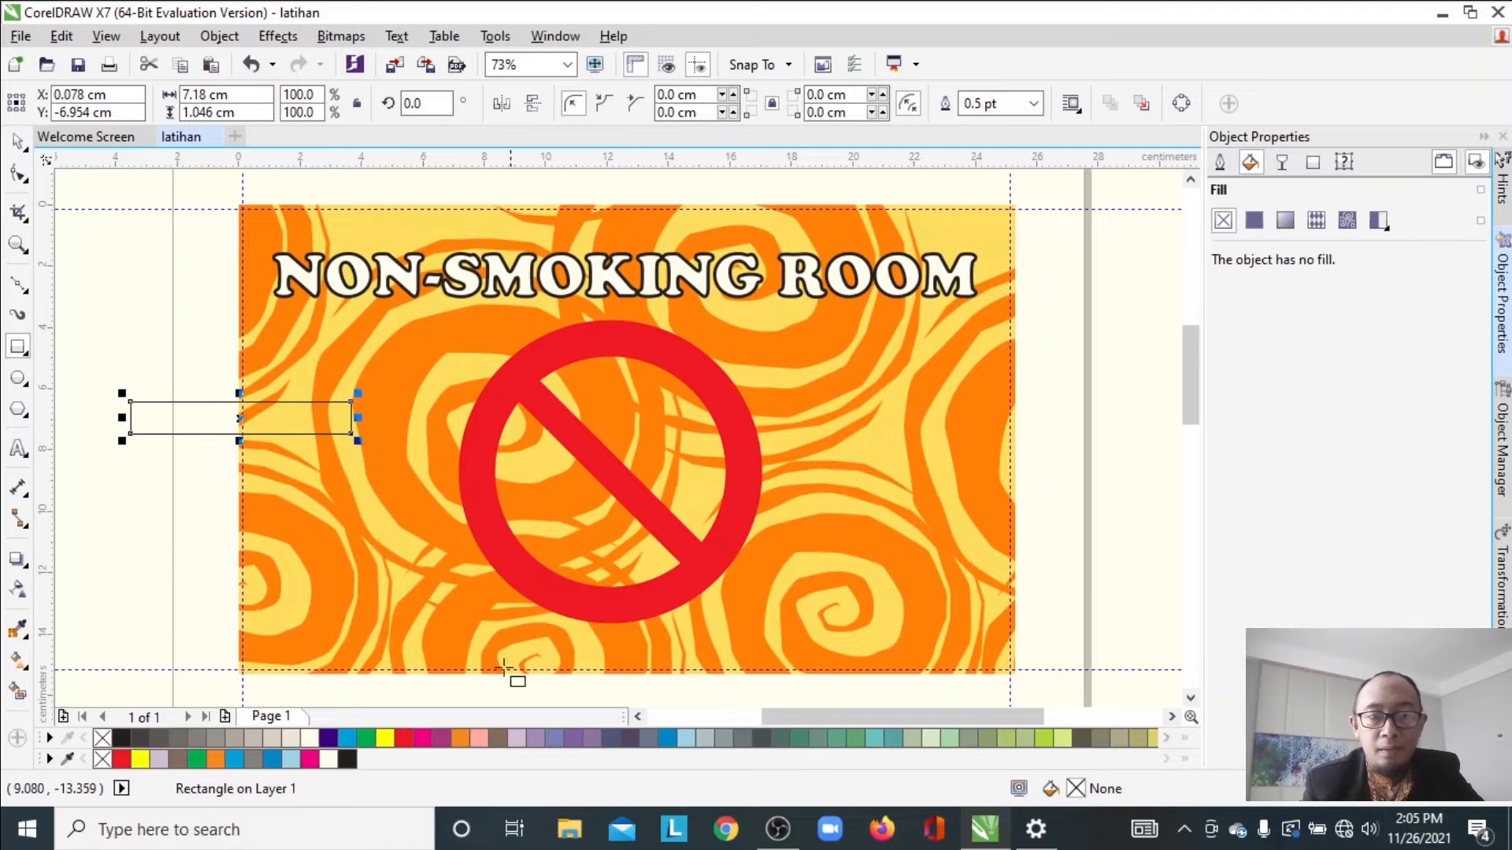
click(122, 737)
click(18, 144)
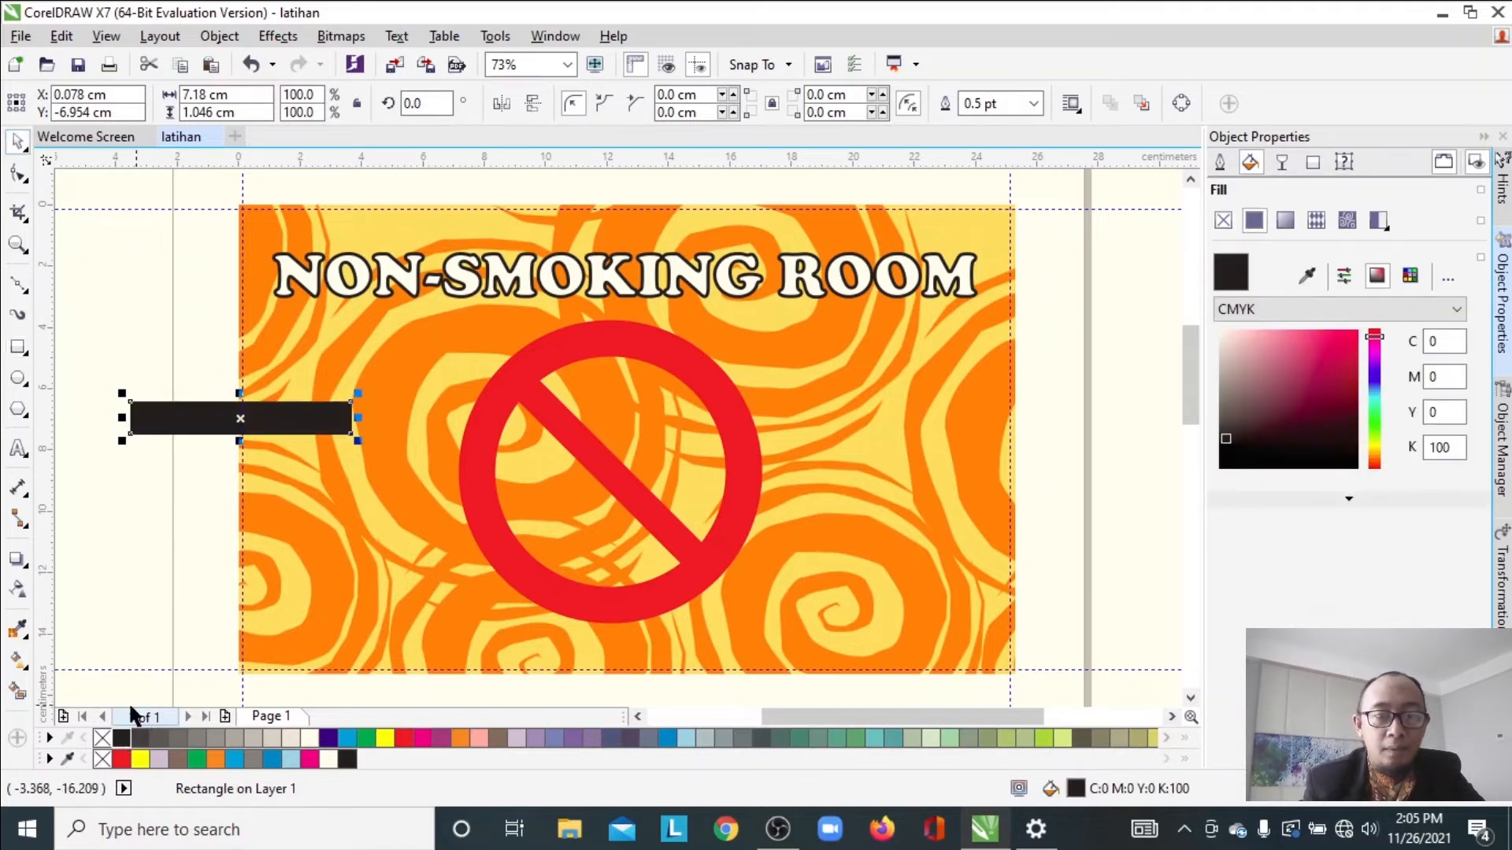
right_click(103, 739)
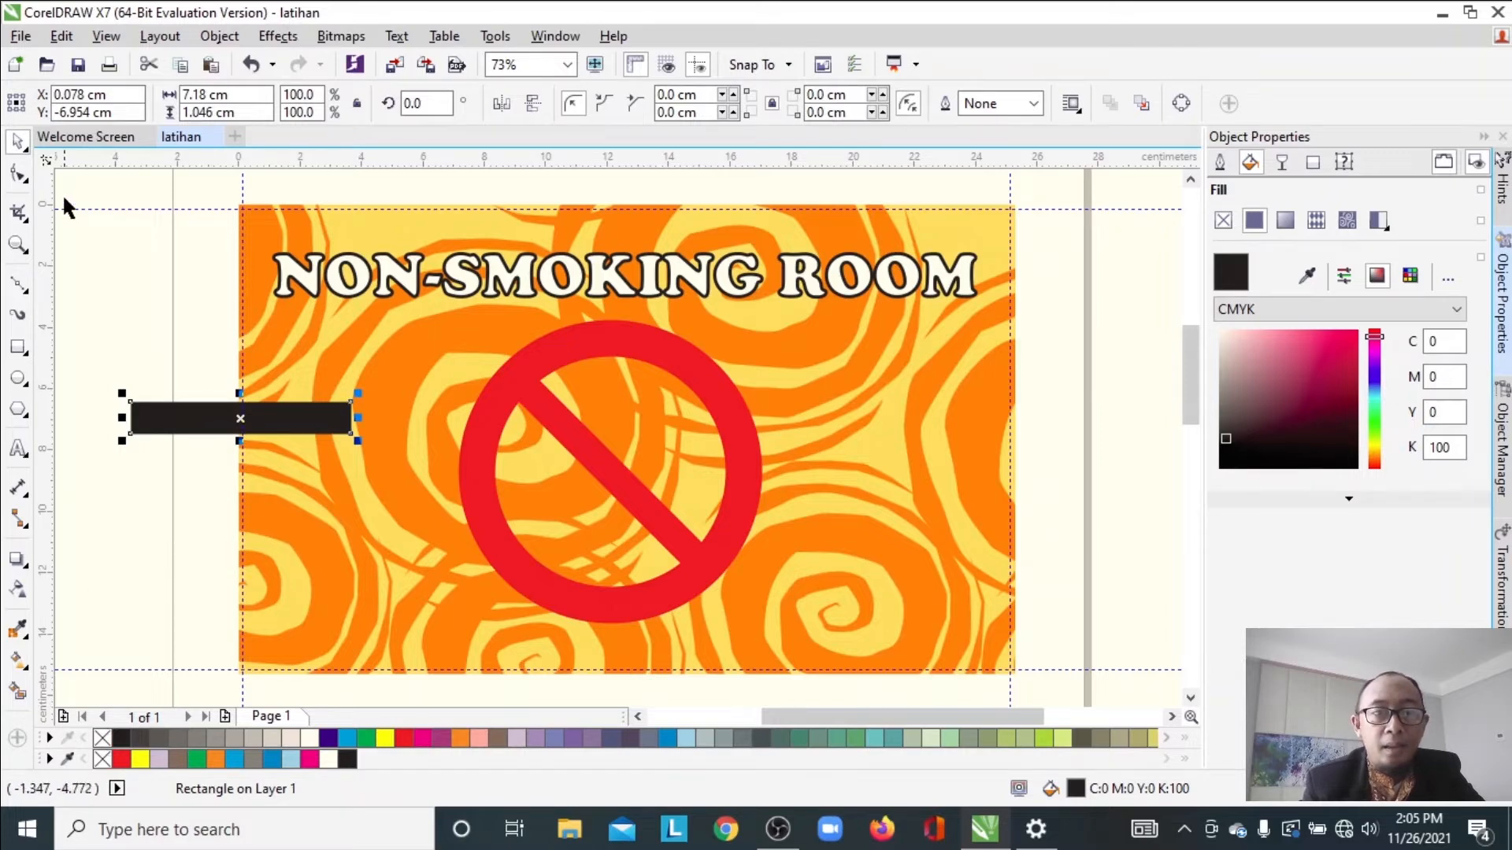
click(20, 348)
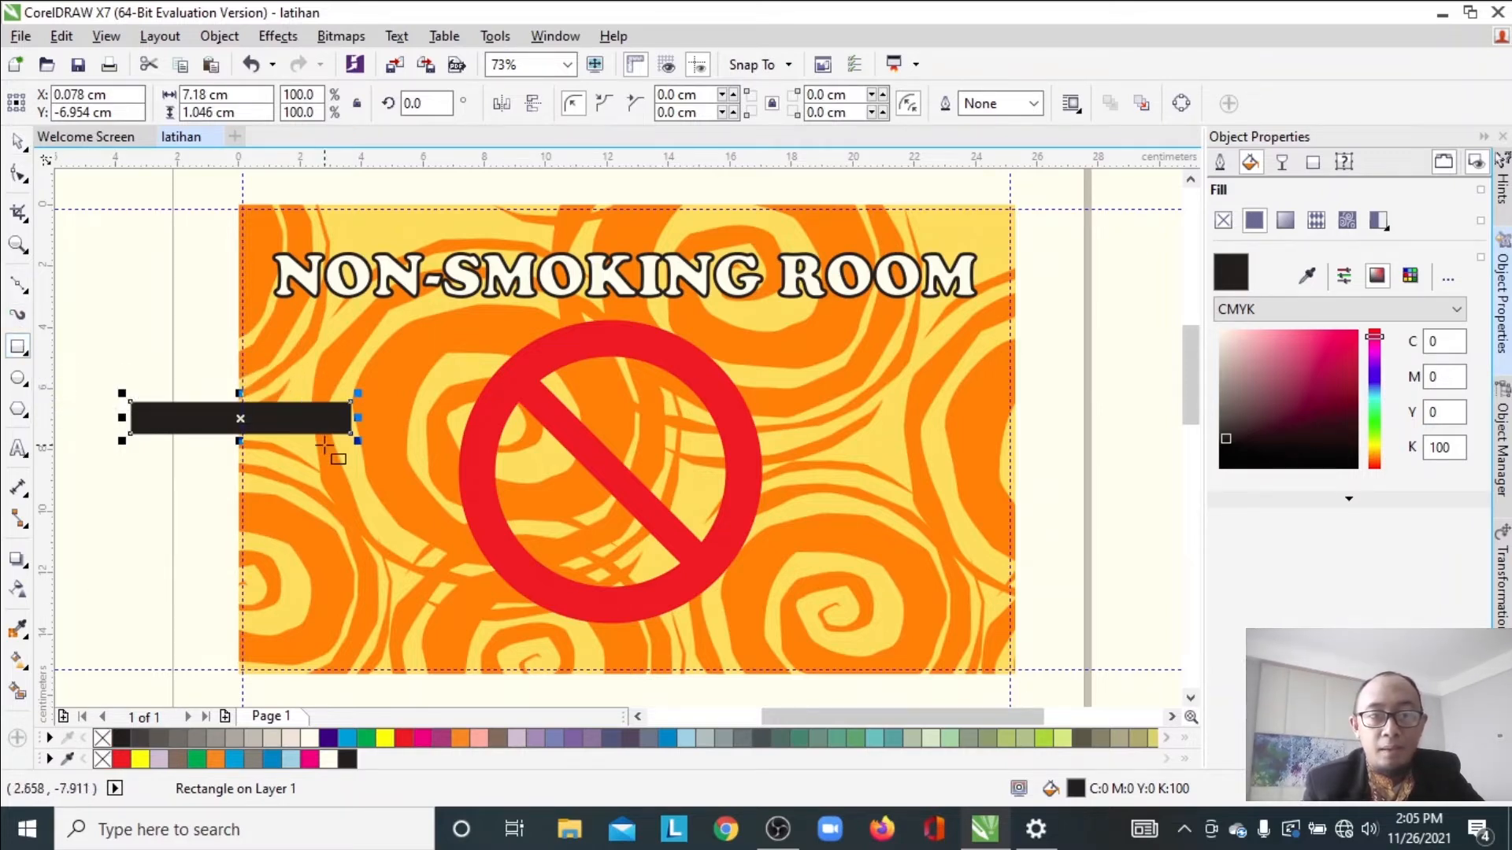
click(17, 142)
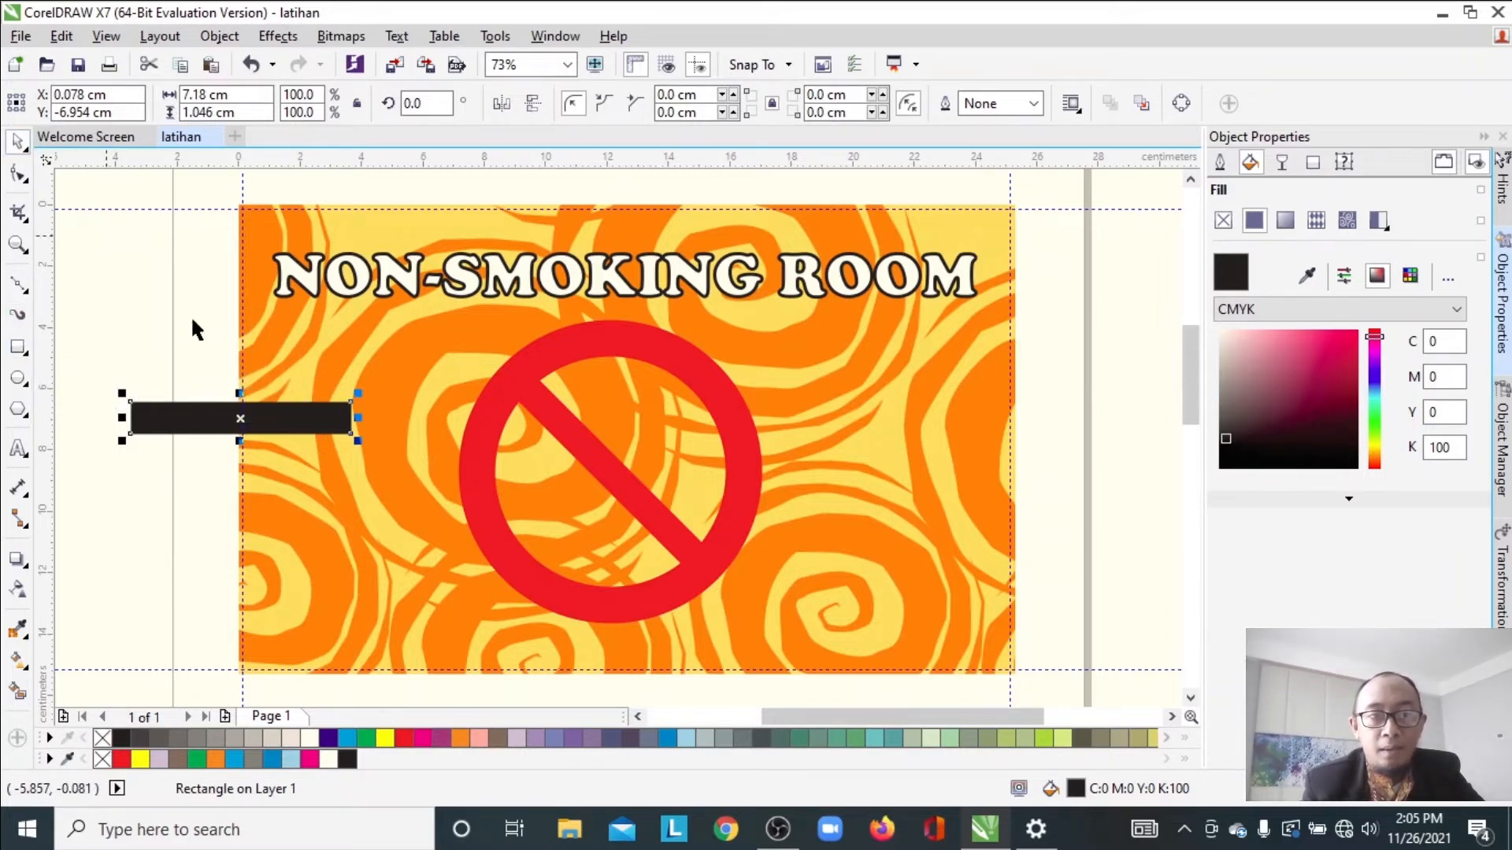
Shorten the black bar to about 6.6 cm and add a copy just right of it, narrowed to about 0.43 cm wide
drag(362, 418, 341, 418)
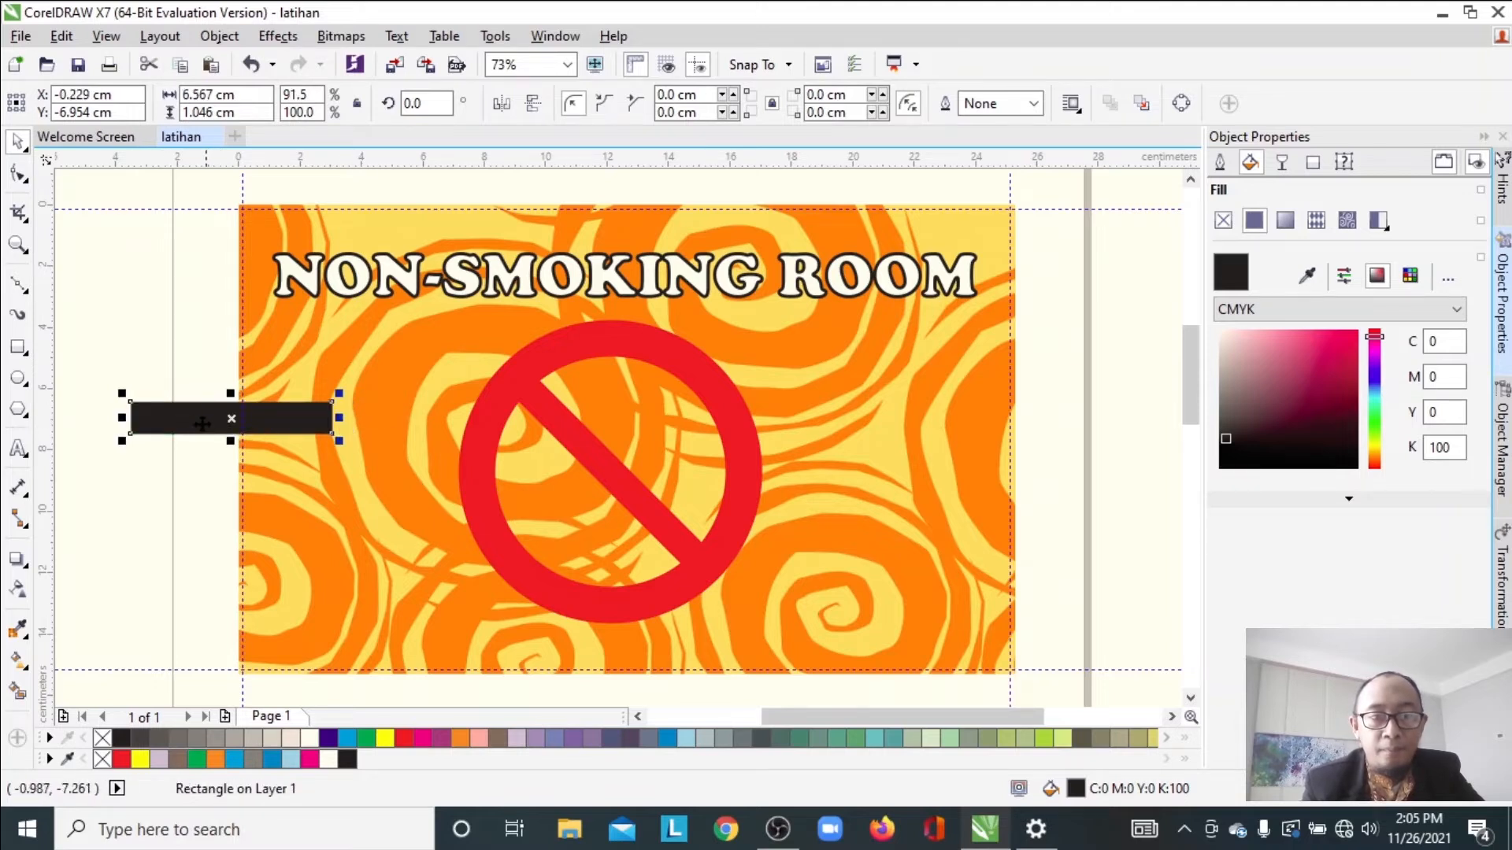
drag(196, 423, 401, 423)
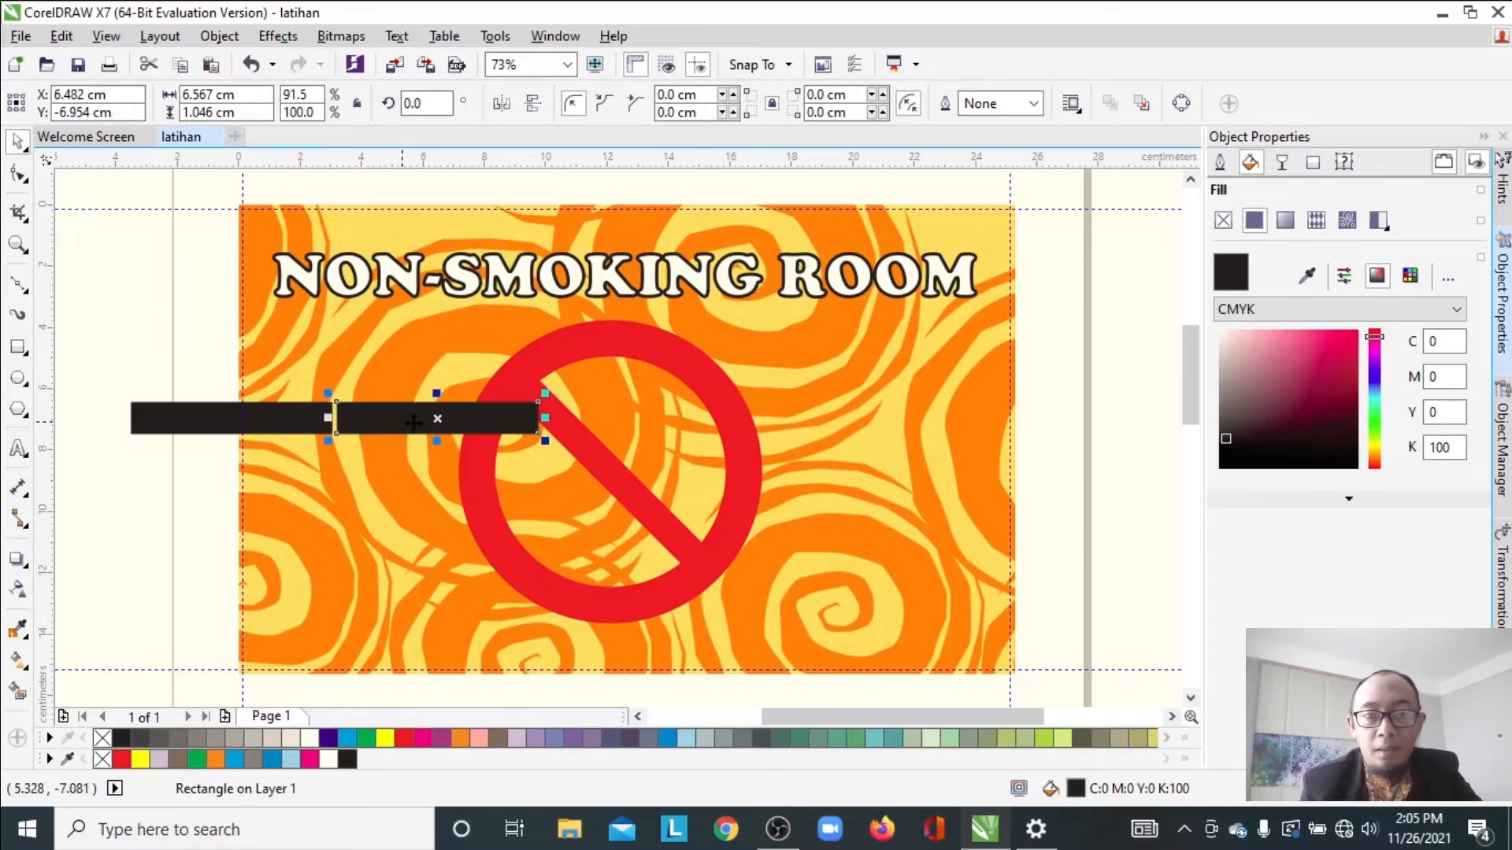
drag(539, 417, 359, 414)
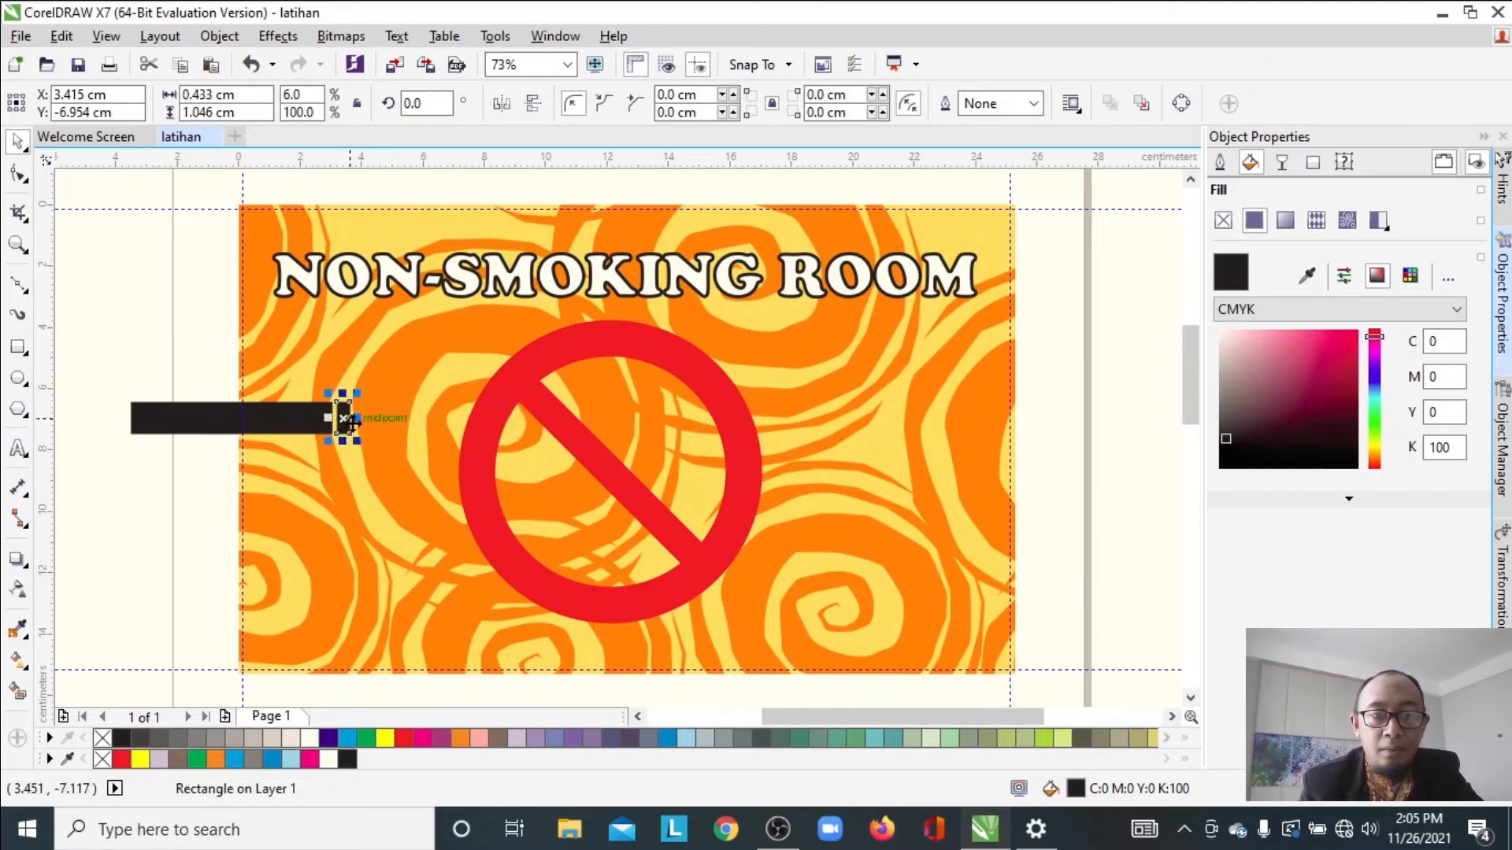
Duplicate the narrow black segment just to its right and fill both narrow segments with red
click(17, 247)
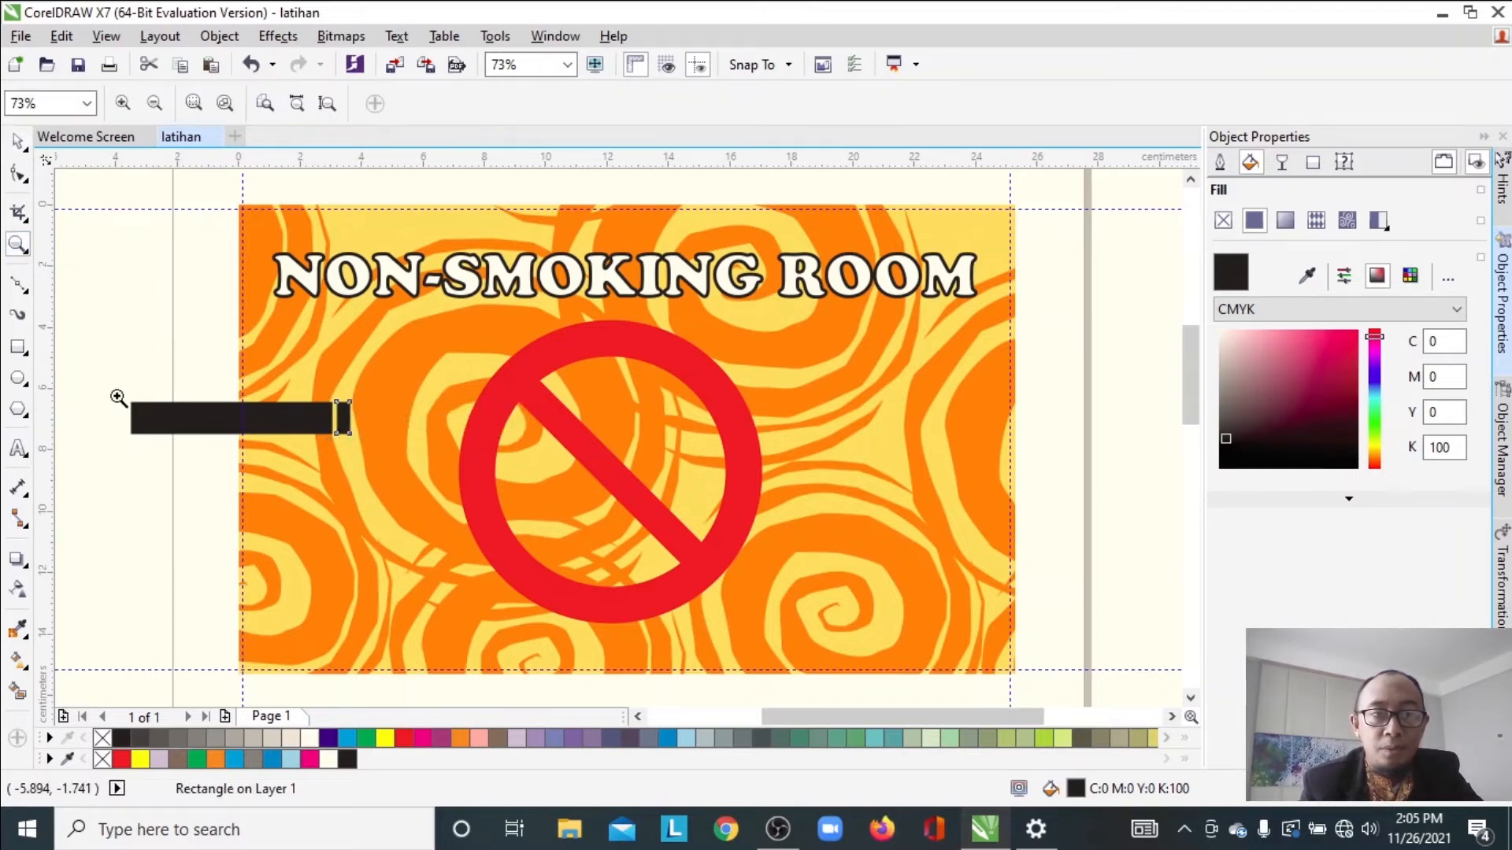
drag(101, 362, 470, 473)
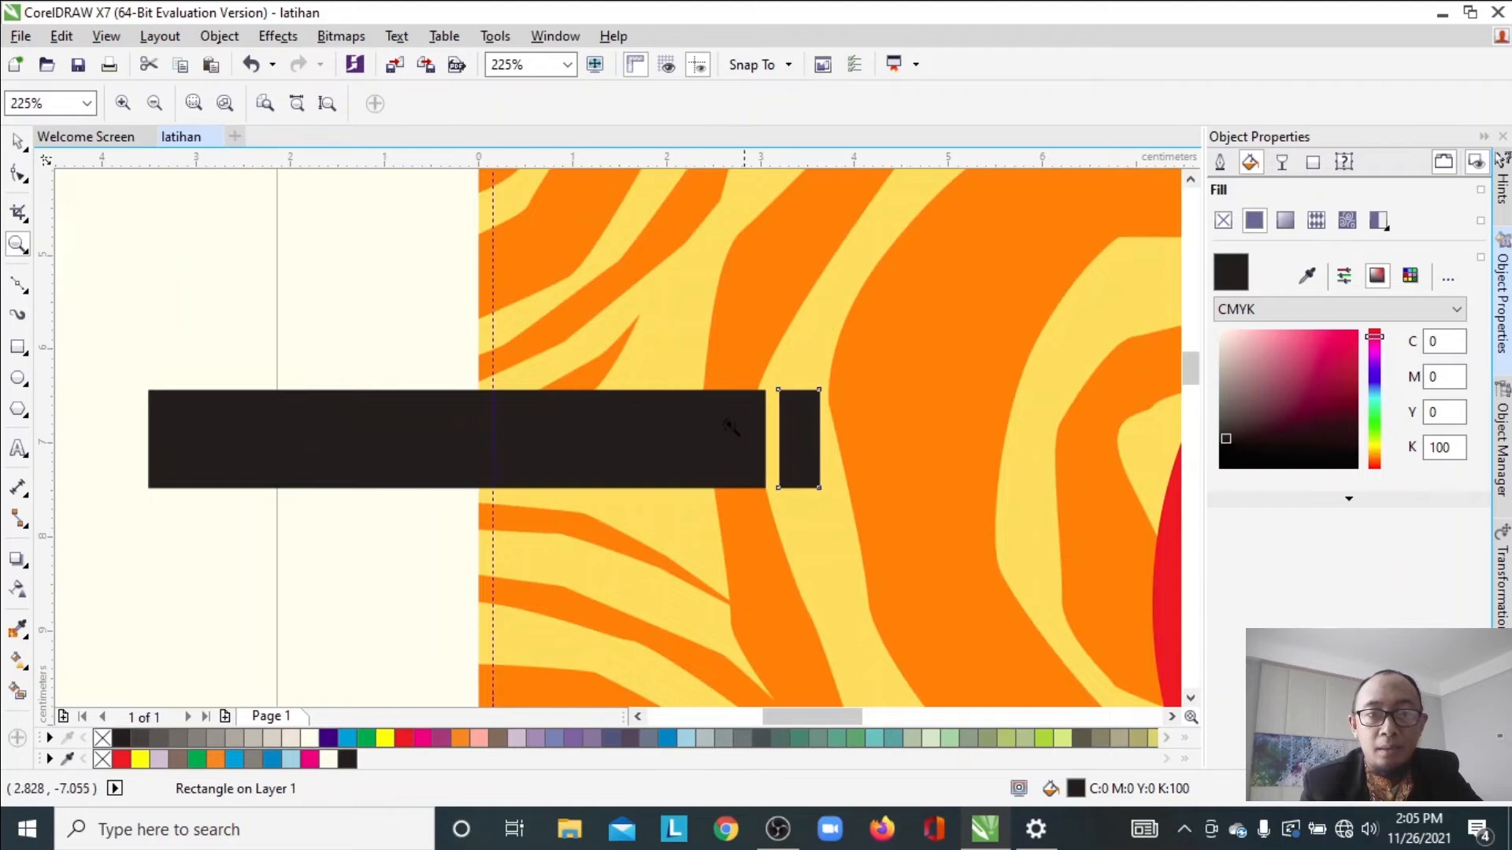
click(18, 143)
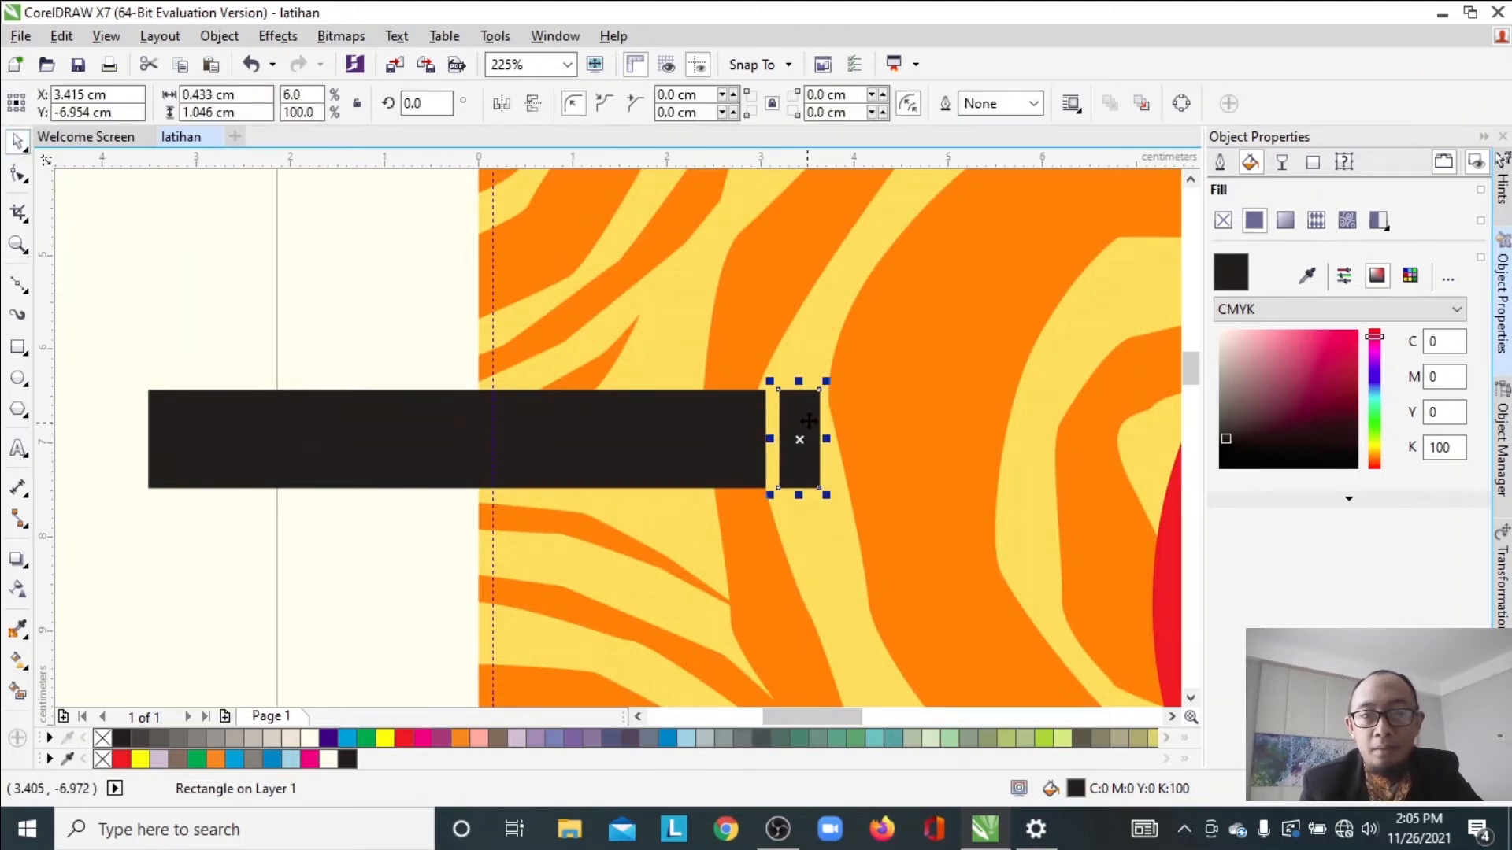
drag(800, 434, 850, 440)
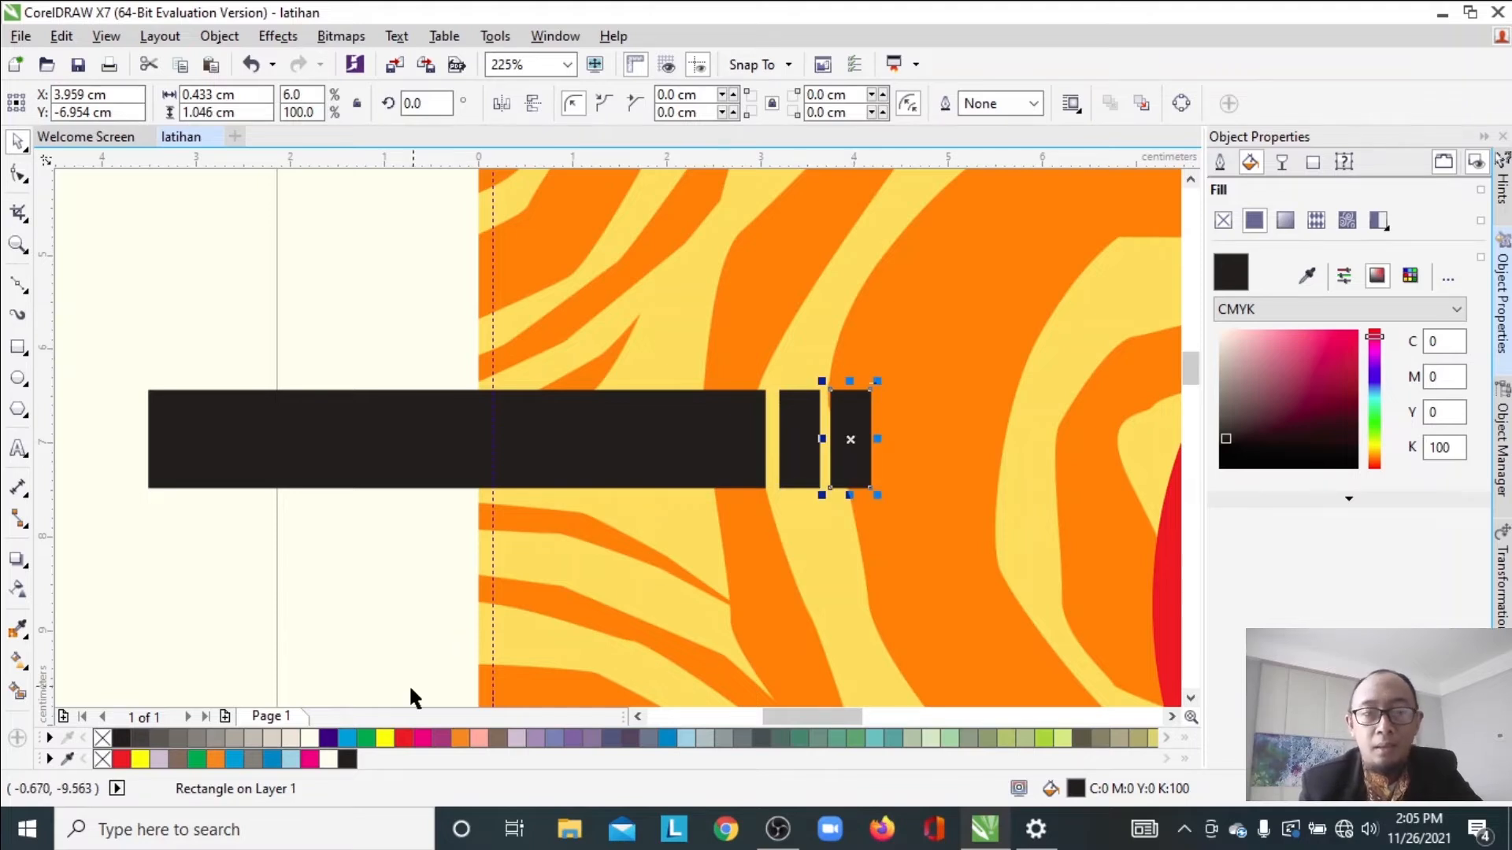
click(405, 739)
click(793, 408)
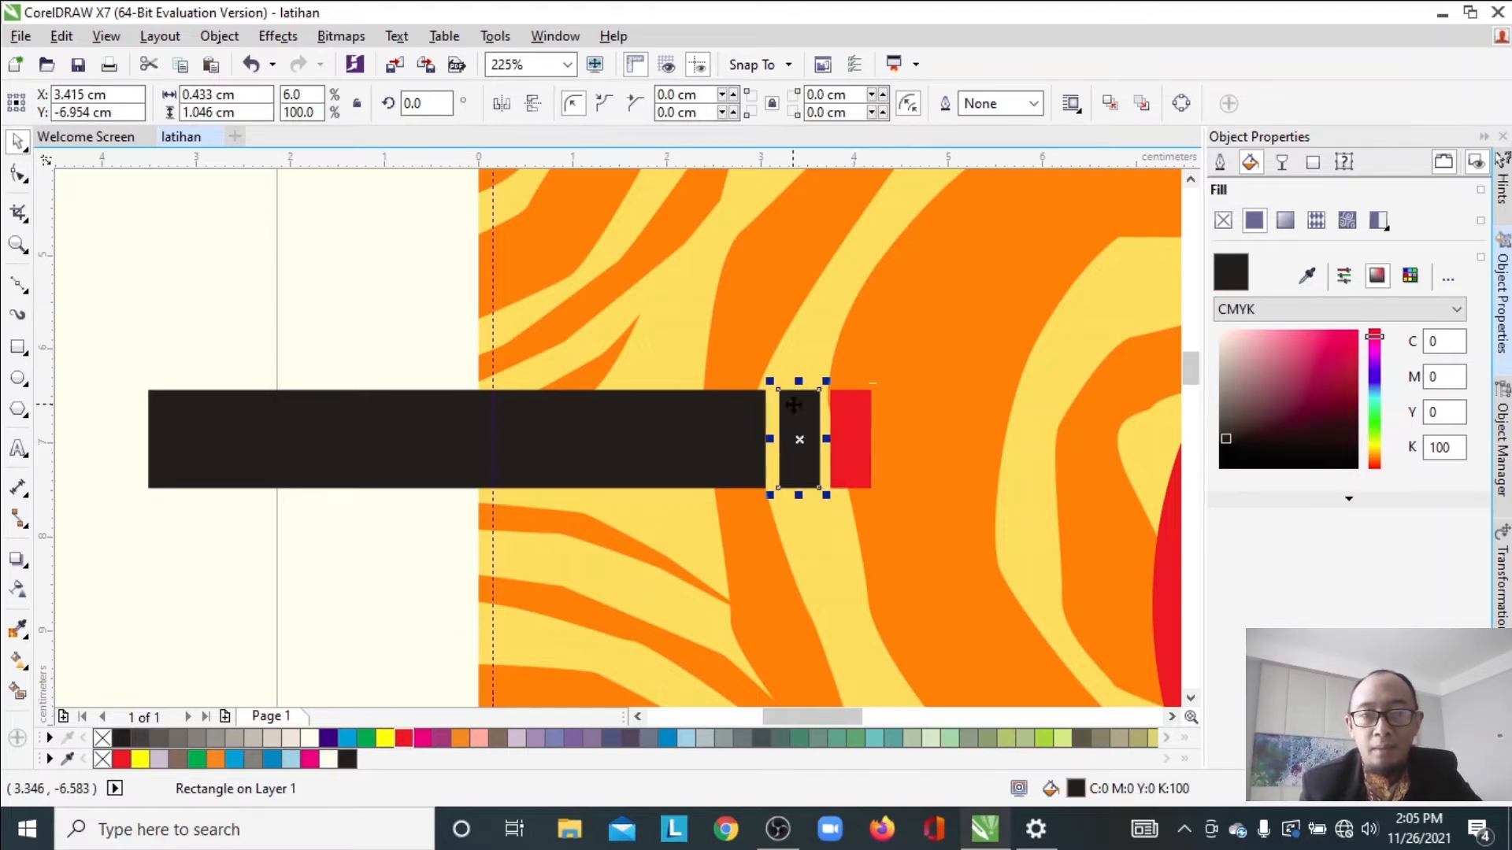
click(405, 739)
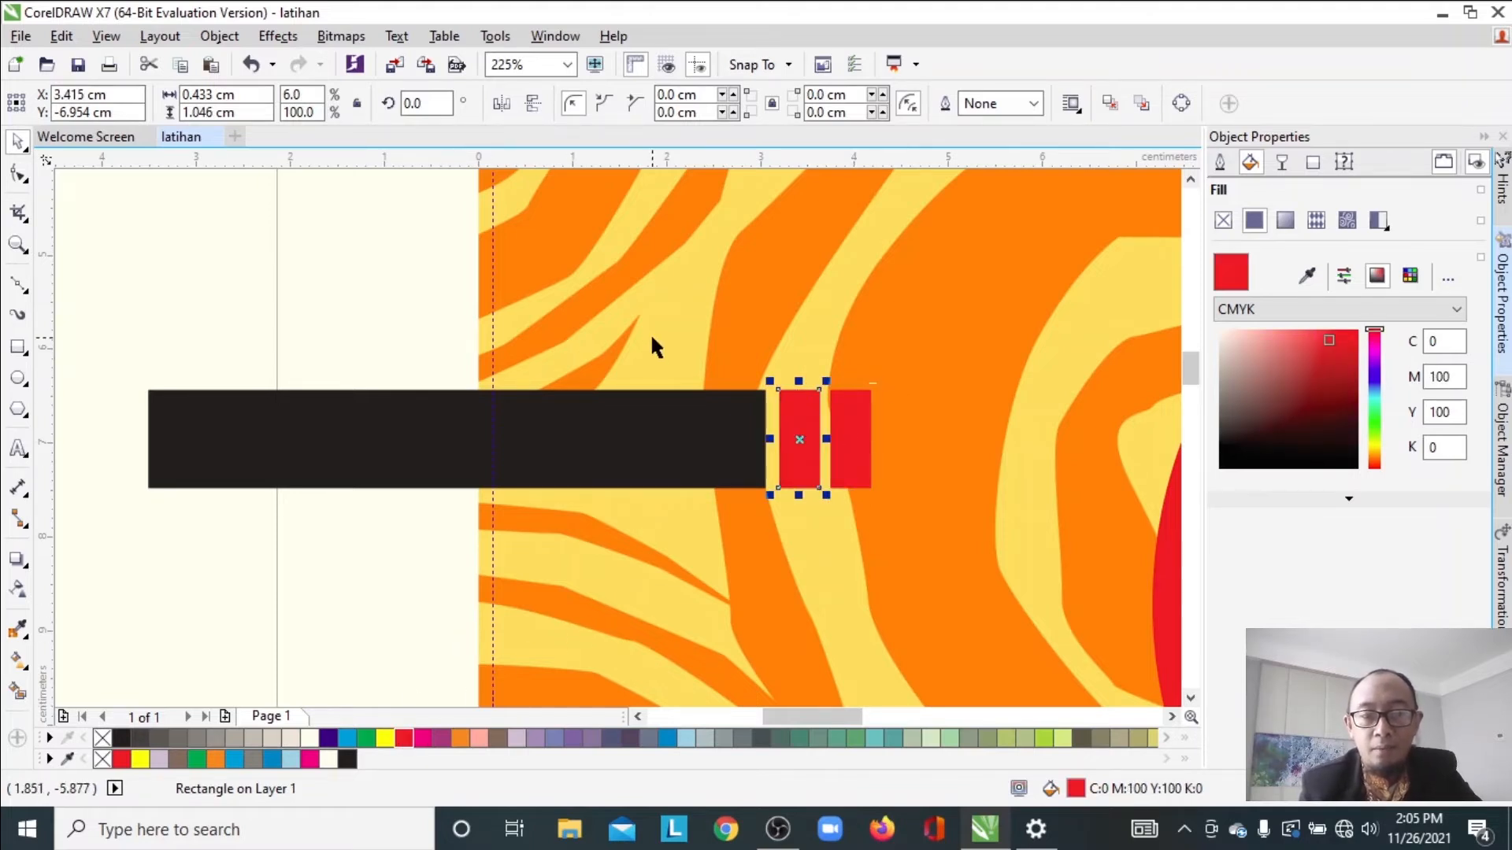
Move the black bar and both red segments about 1 cm down together and group them as one cigarette
click(18, 244)
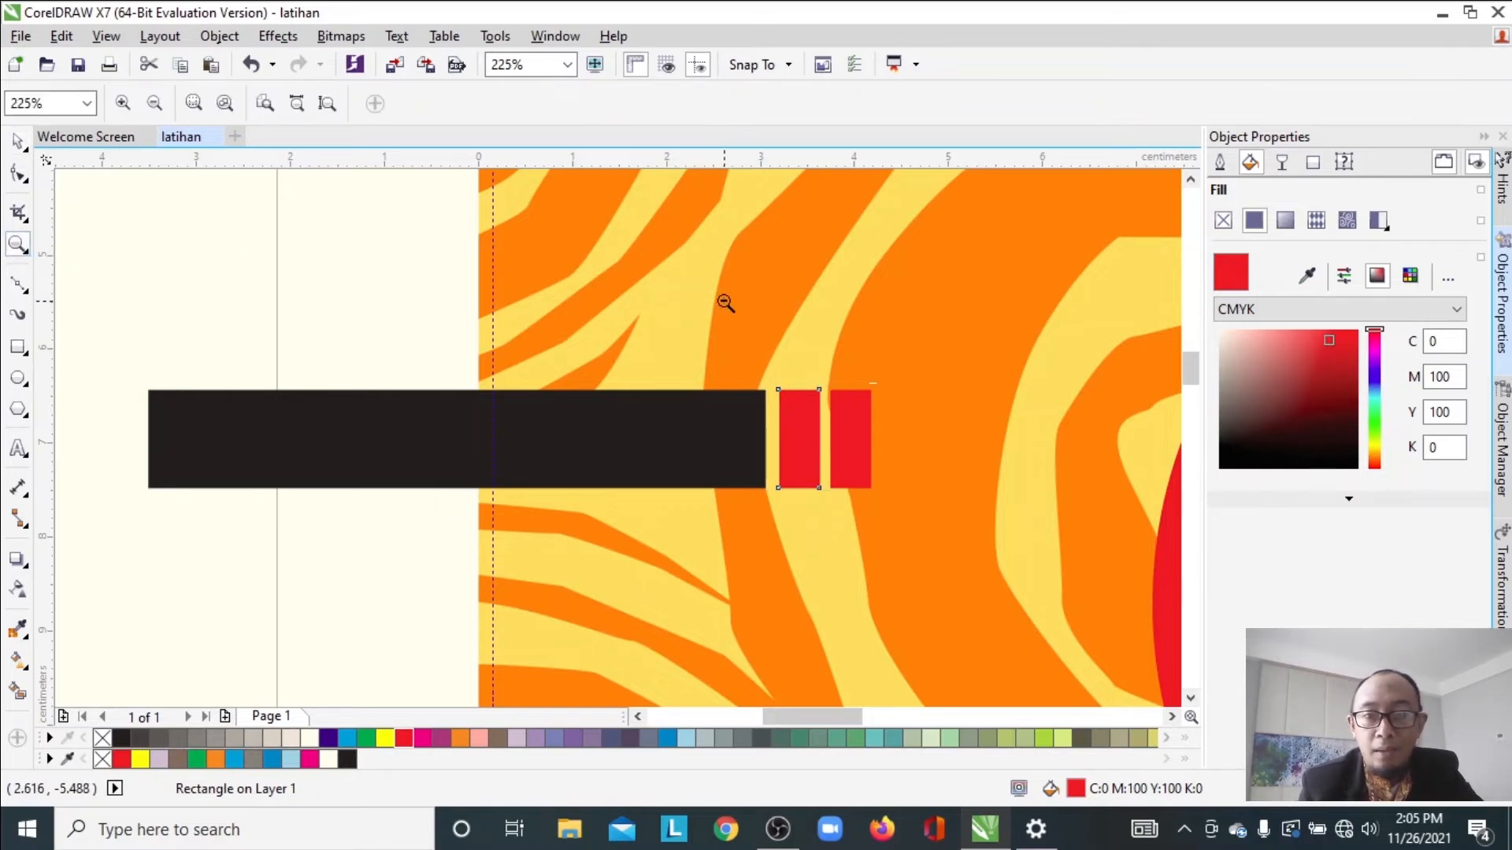
shift+click(726, 303)
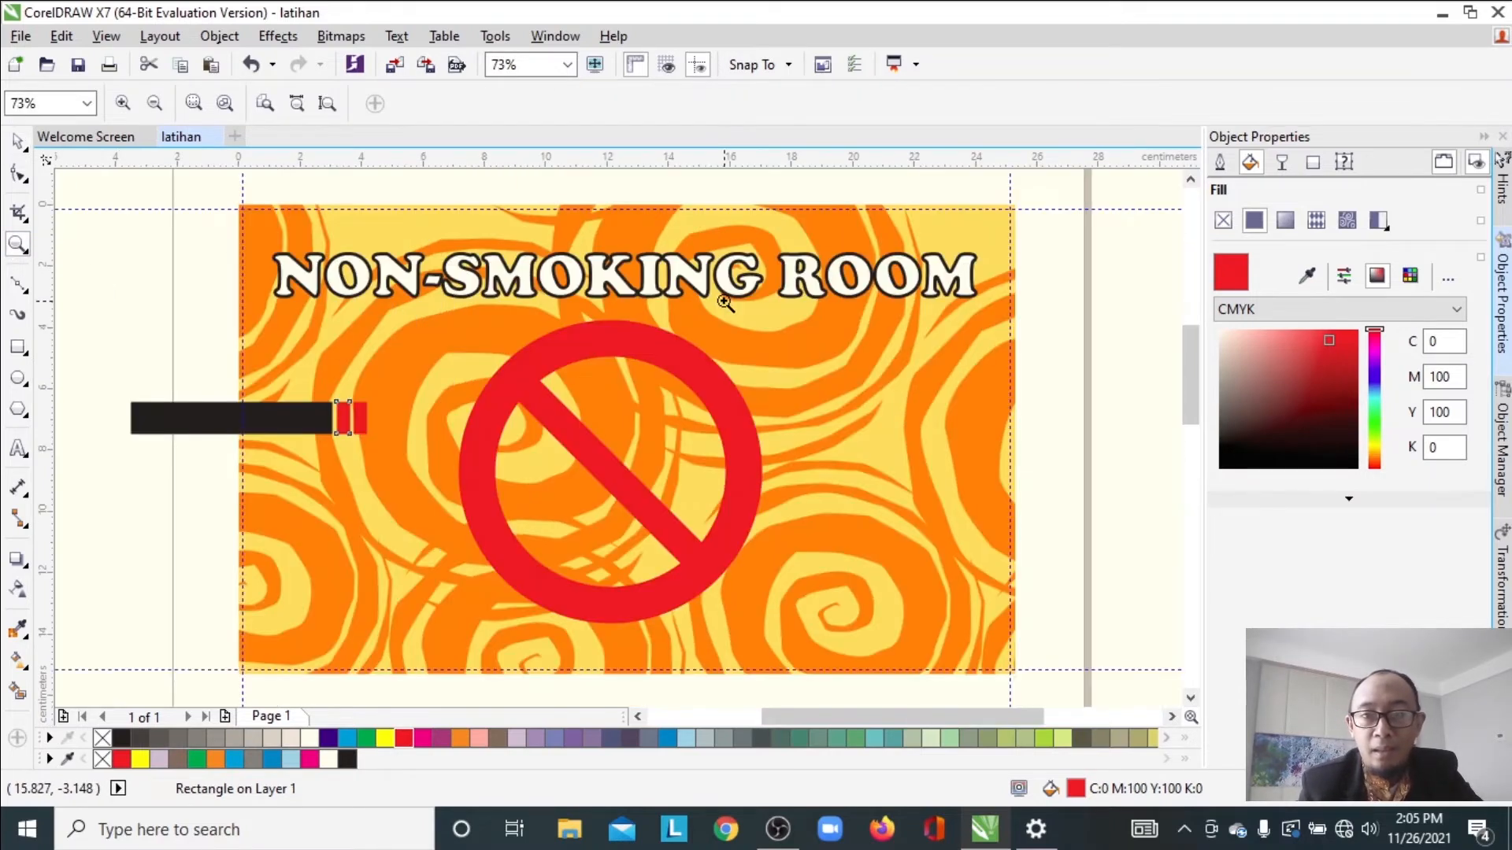
click(18, 142)
drag(93, 357, 407, 455)
mouse_move(307, 432)
mouse_down()
mouse_move(394, 418)
mouse_move(284, 449)
mouse_move(296, 448)
mouse_up()
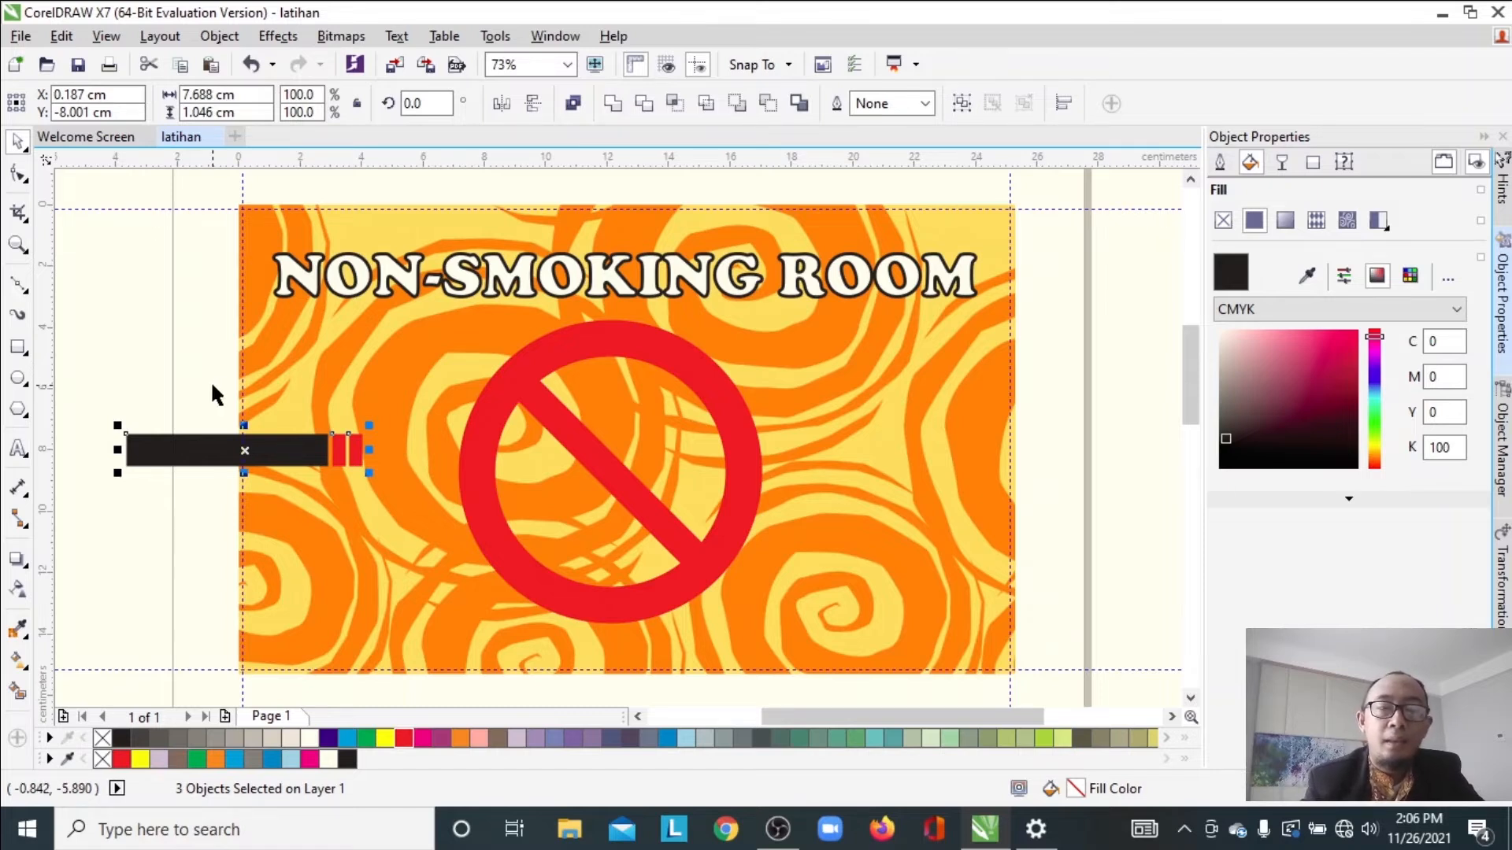
click(226, 36)
mouse_move(298, 408)
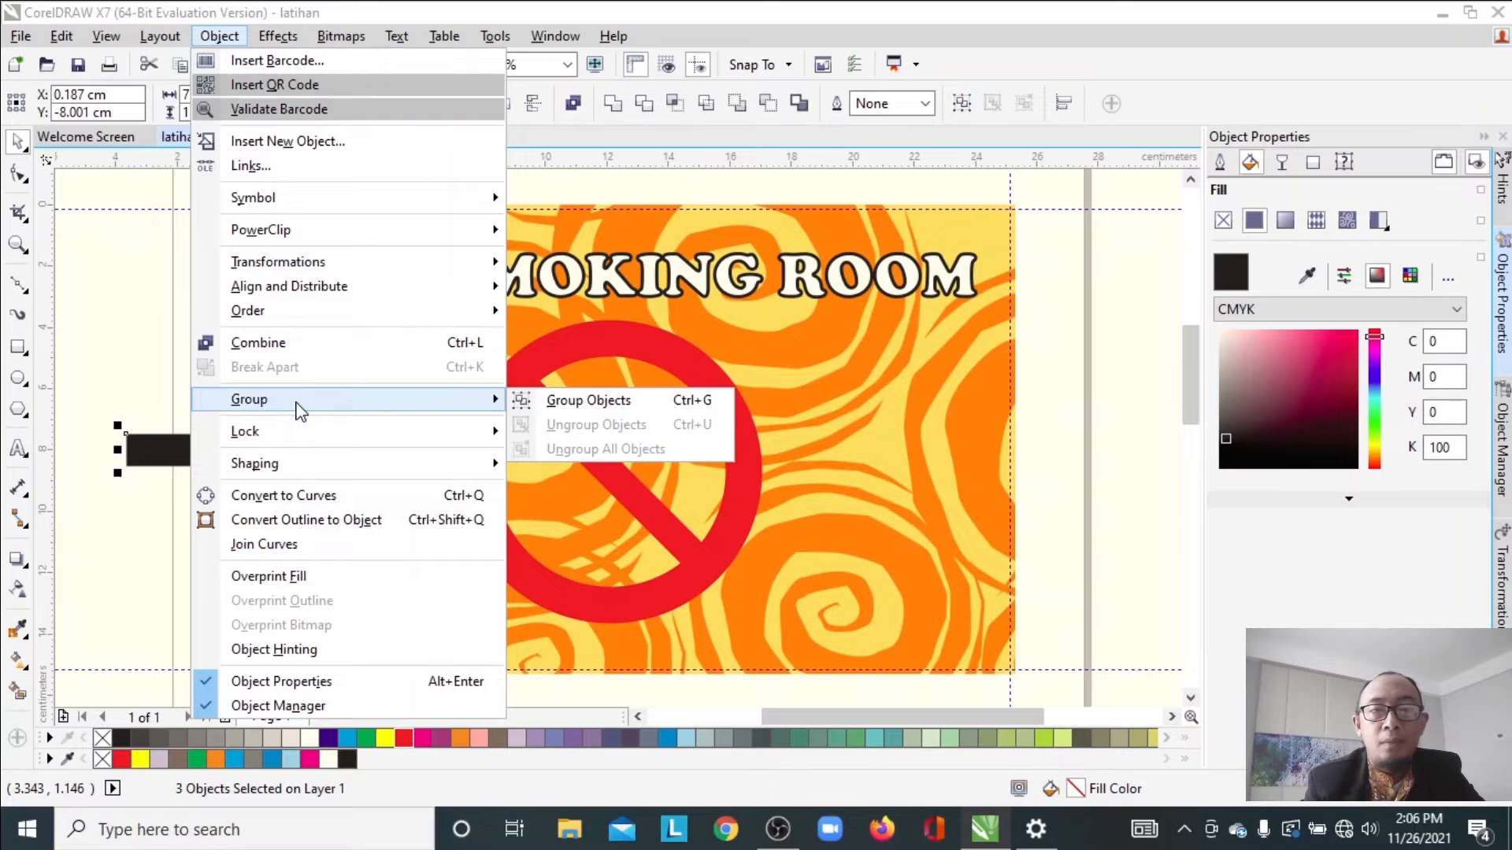
click(564, 405)
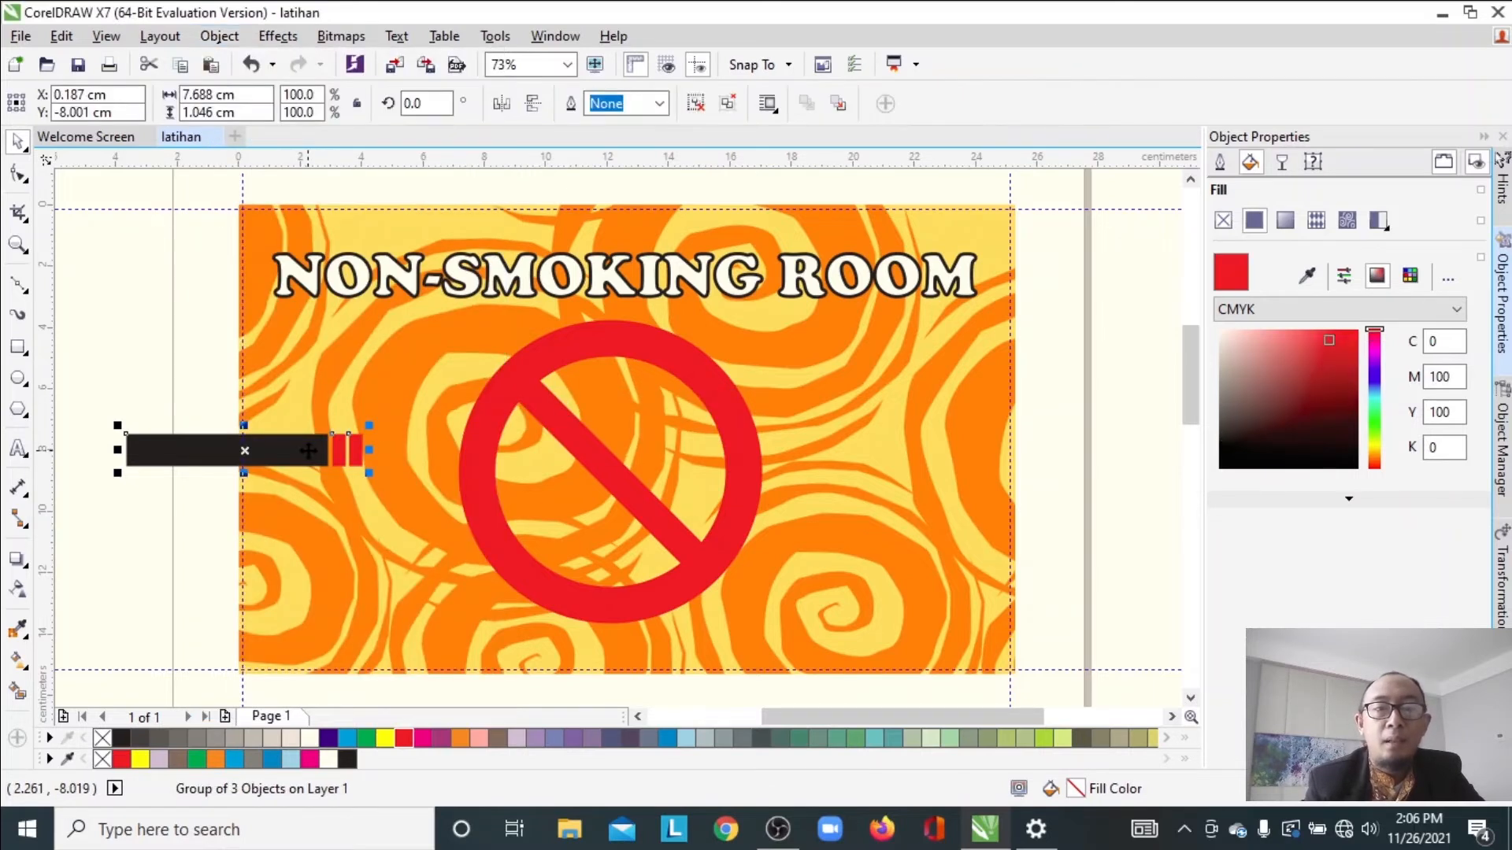
Place the cigarette group inside the red ring, scaled to about 6.1 by 0.83 cm, and order it one back, behind the prohibition shape
drag(307, 450, 723, 450)
mouse_move(614, 474)
mouse_down()
mouse_move(644, 481)
mouse_move(633, 491)
mouse_up()
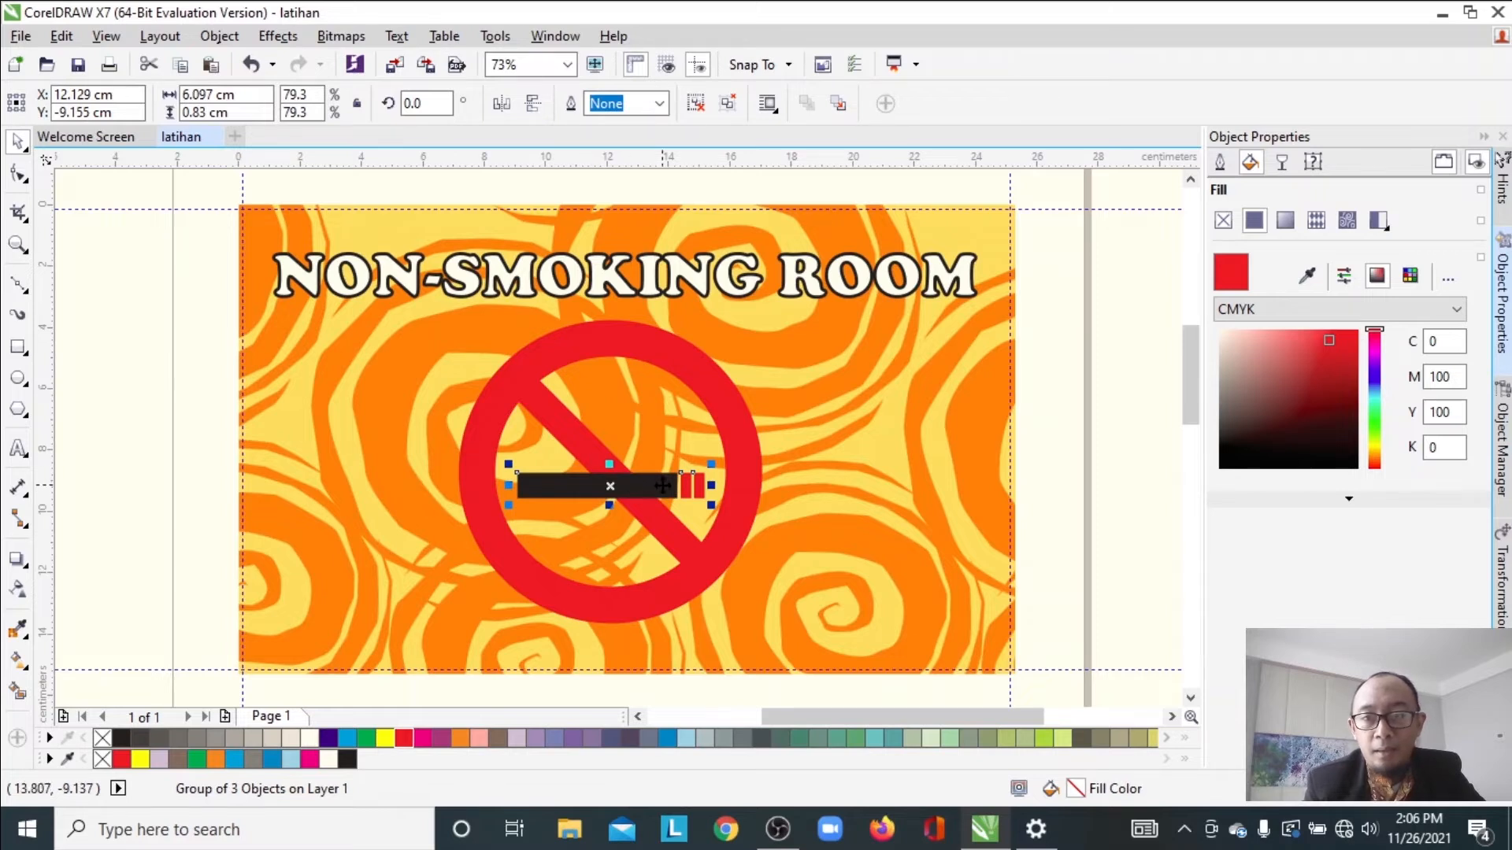
click(663, 485)
right_click(663, 486)
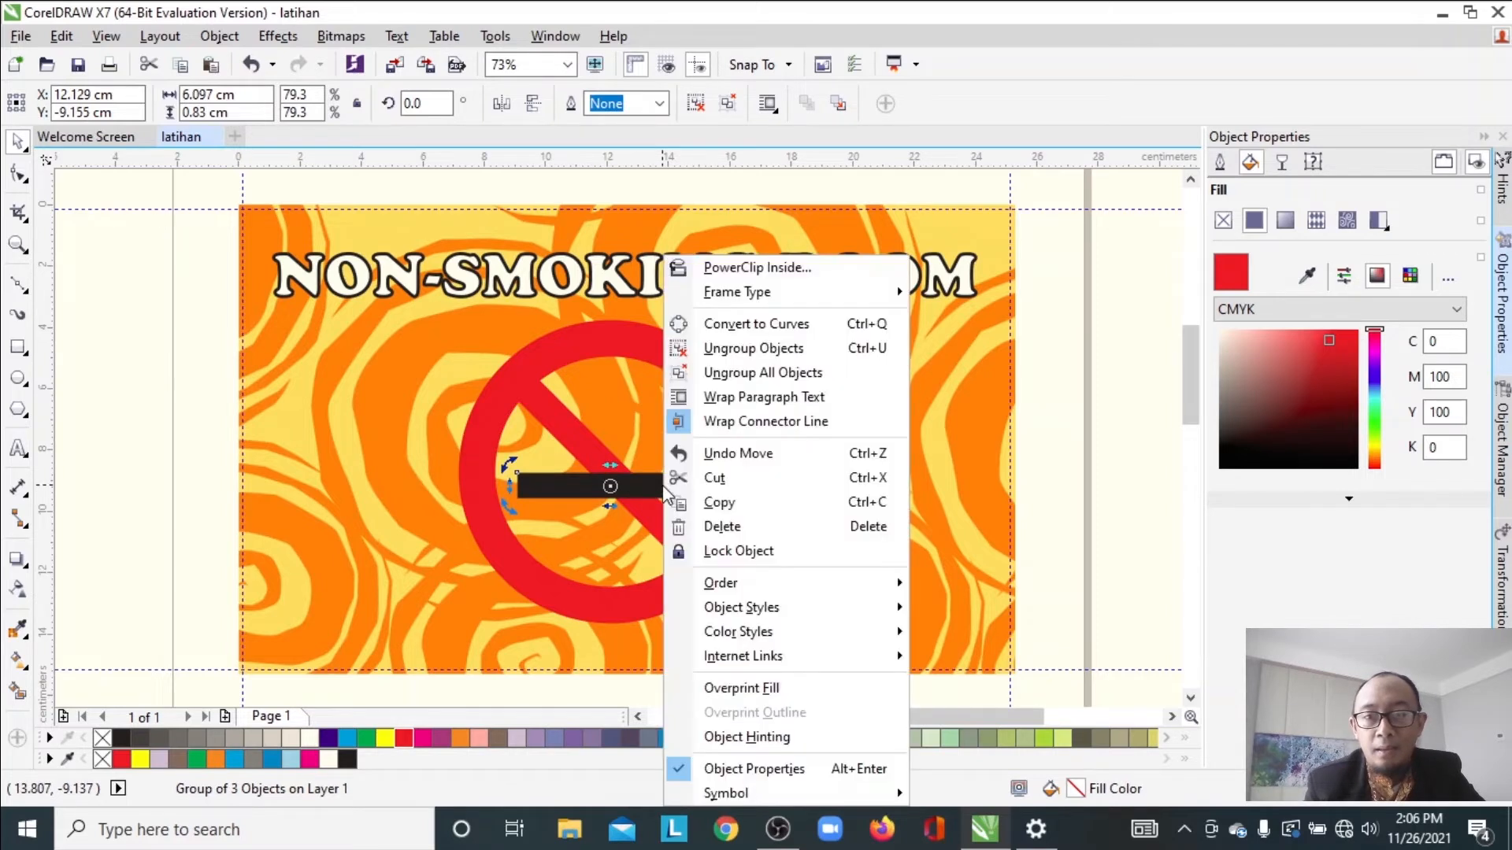
mouse_move(851, 582)
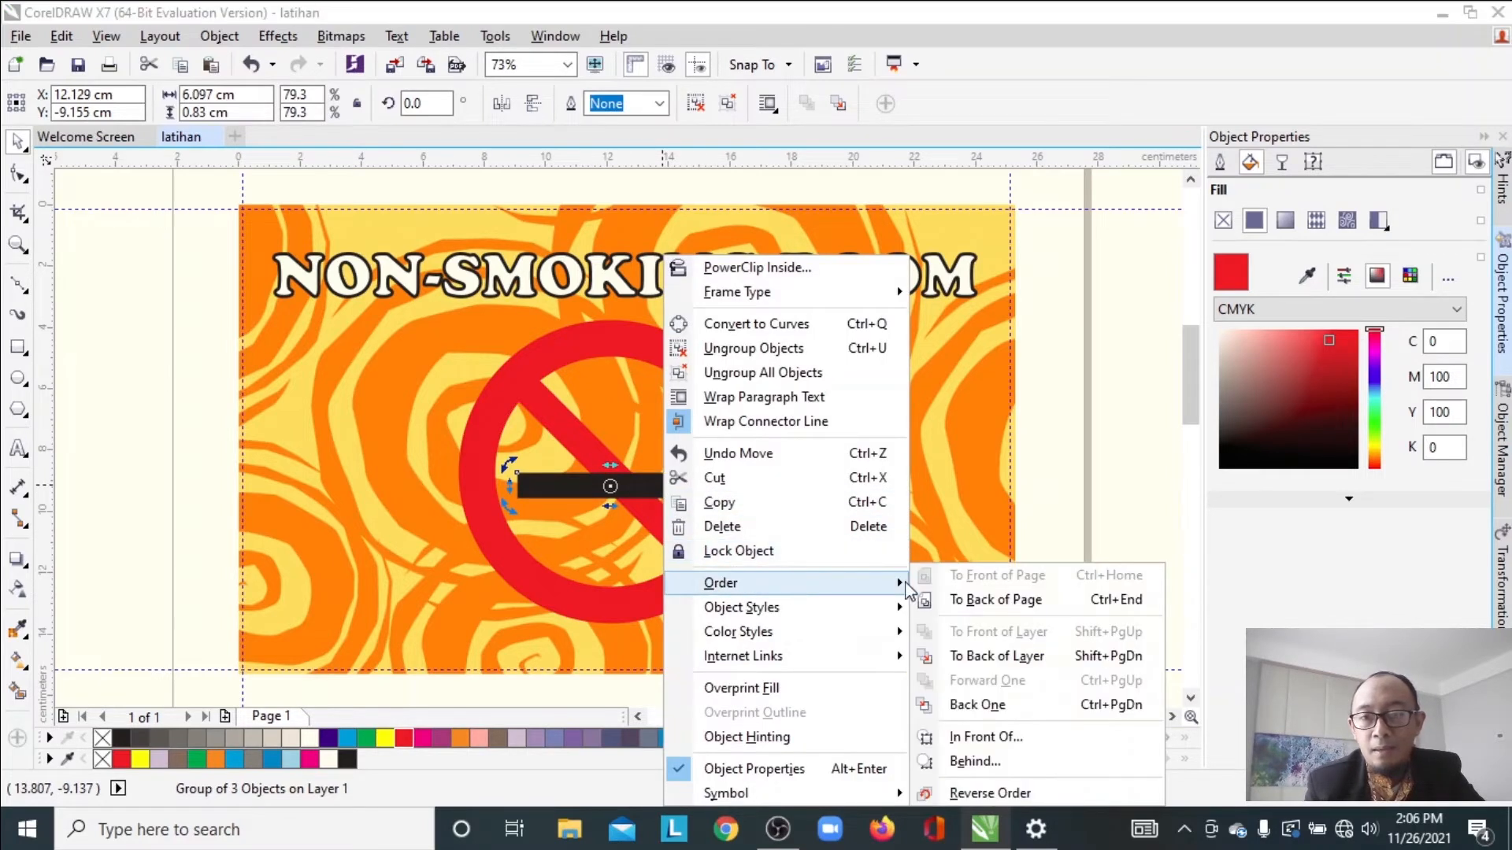
click(982, 703)
click(1123, 463)
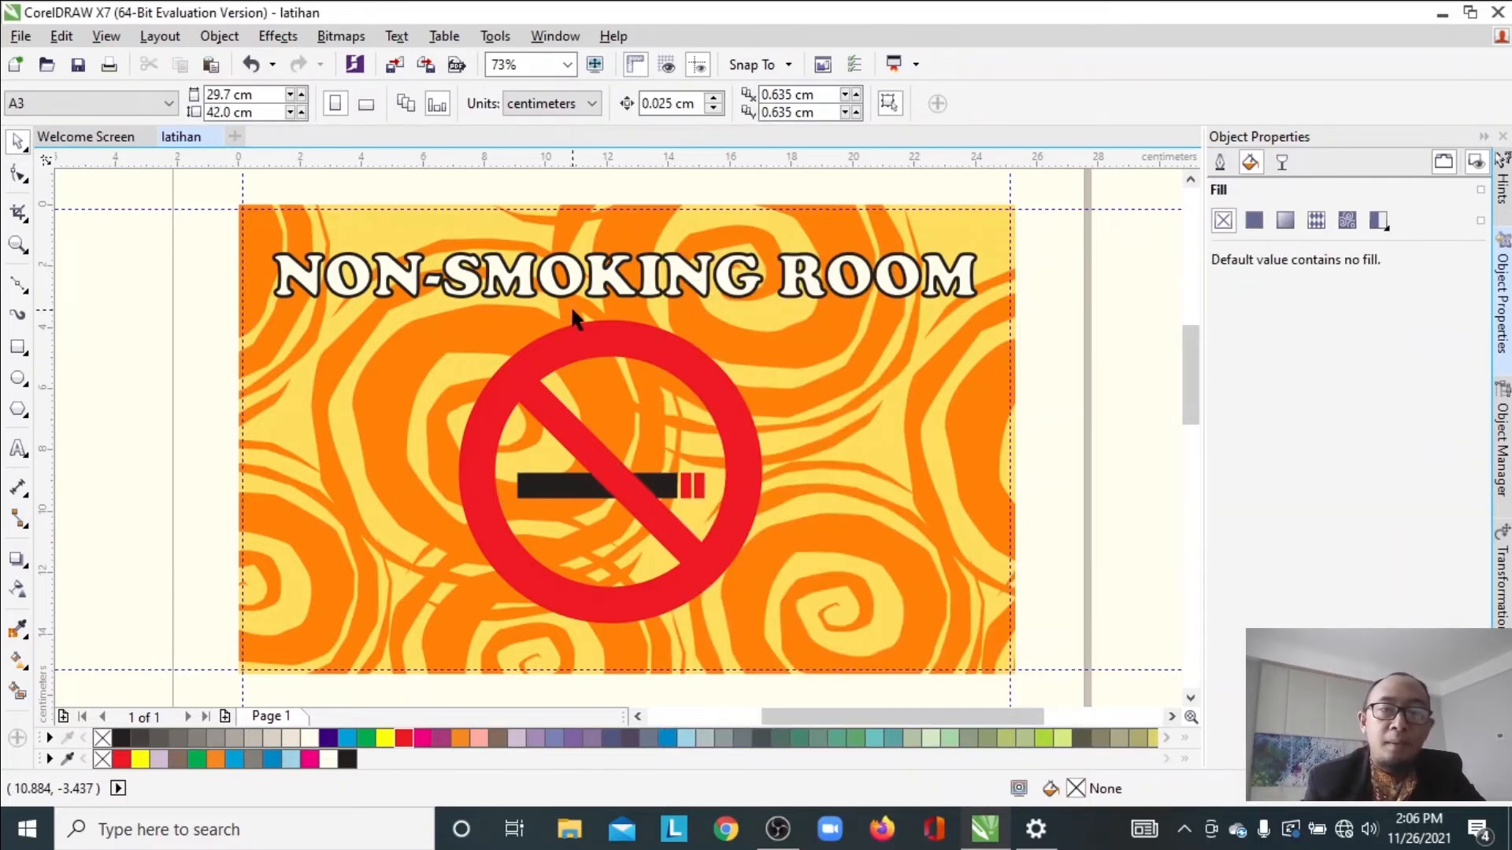
Draw a wavy Bézier smoke curve about 3.3 by 2.2 cm, rising up and left from above the cigarette's tip
click(19, 286)
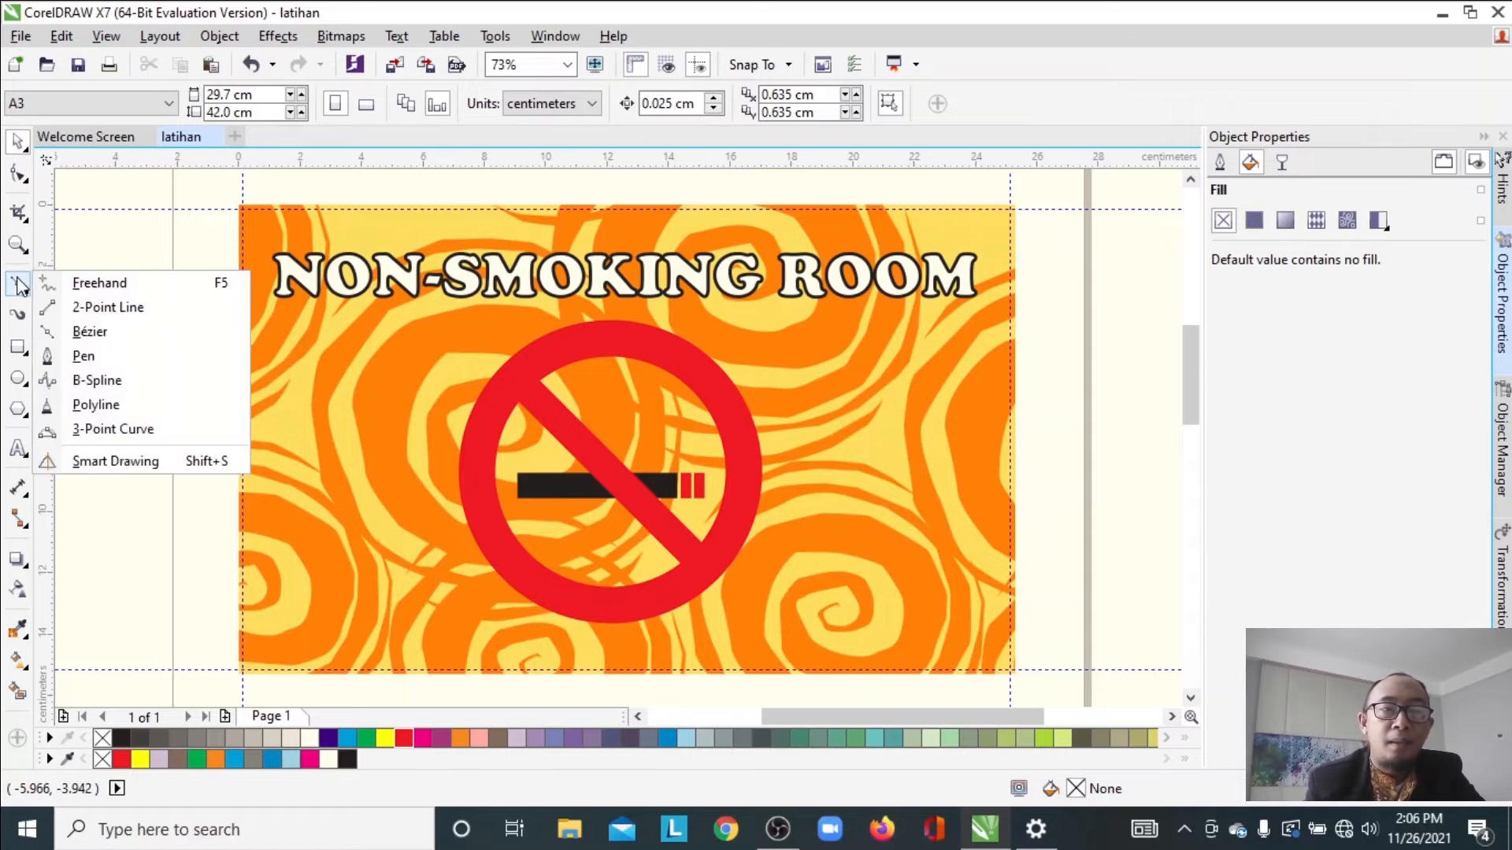
click(91, 331)
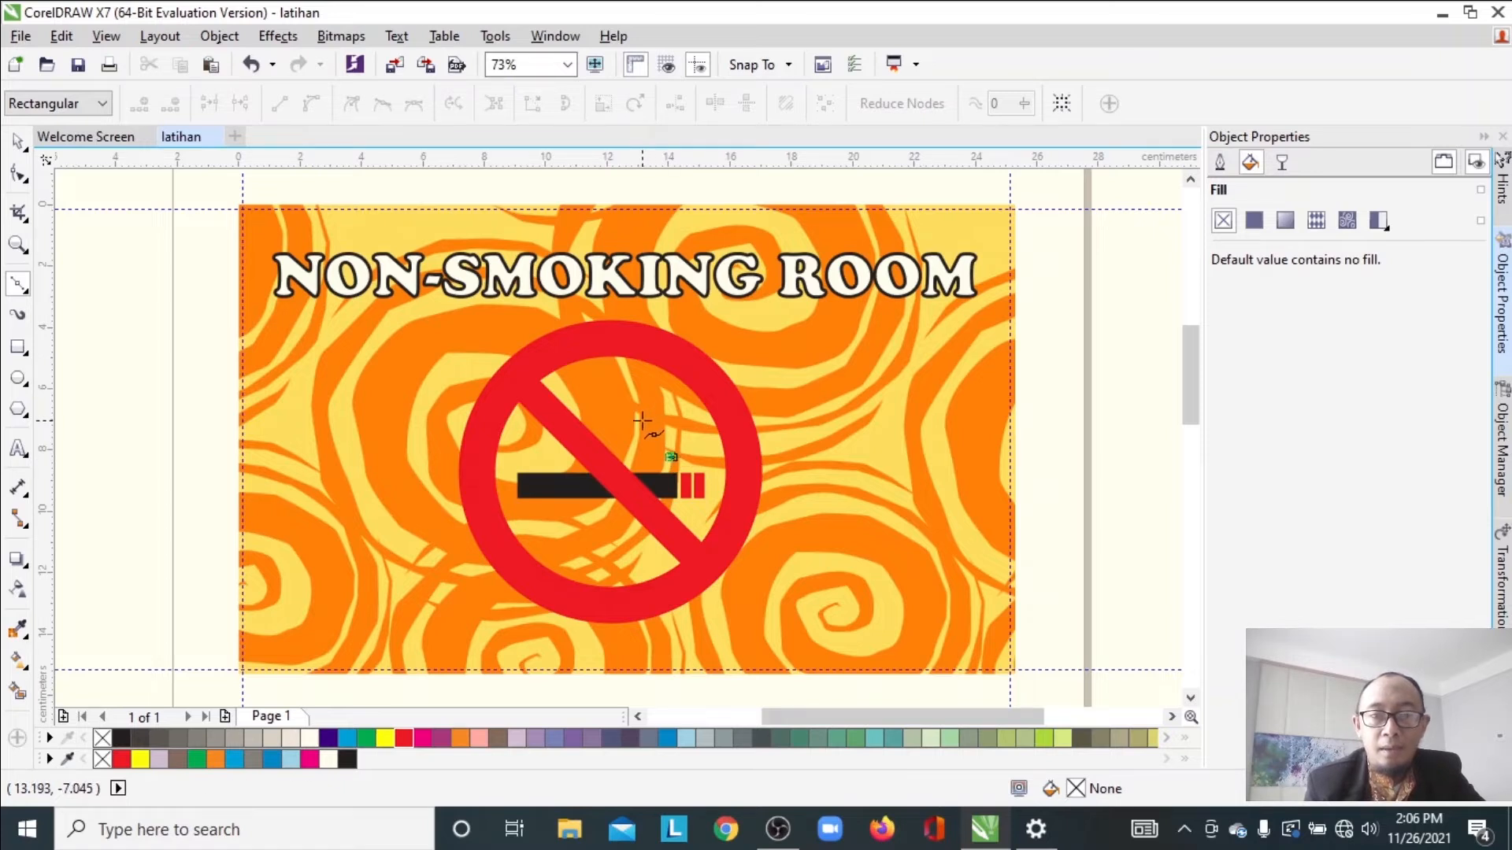
drag(645, 426, 619, 418)
click(606, 399)
click(570, 388)
drag(570, 388, 564, 379)
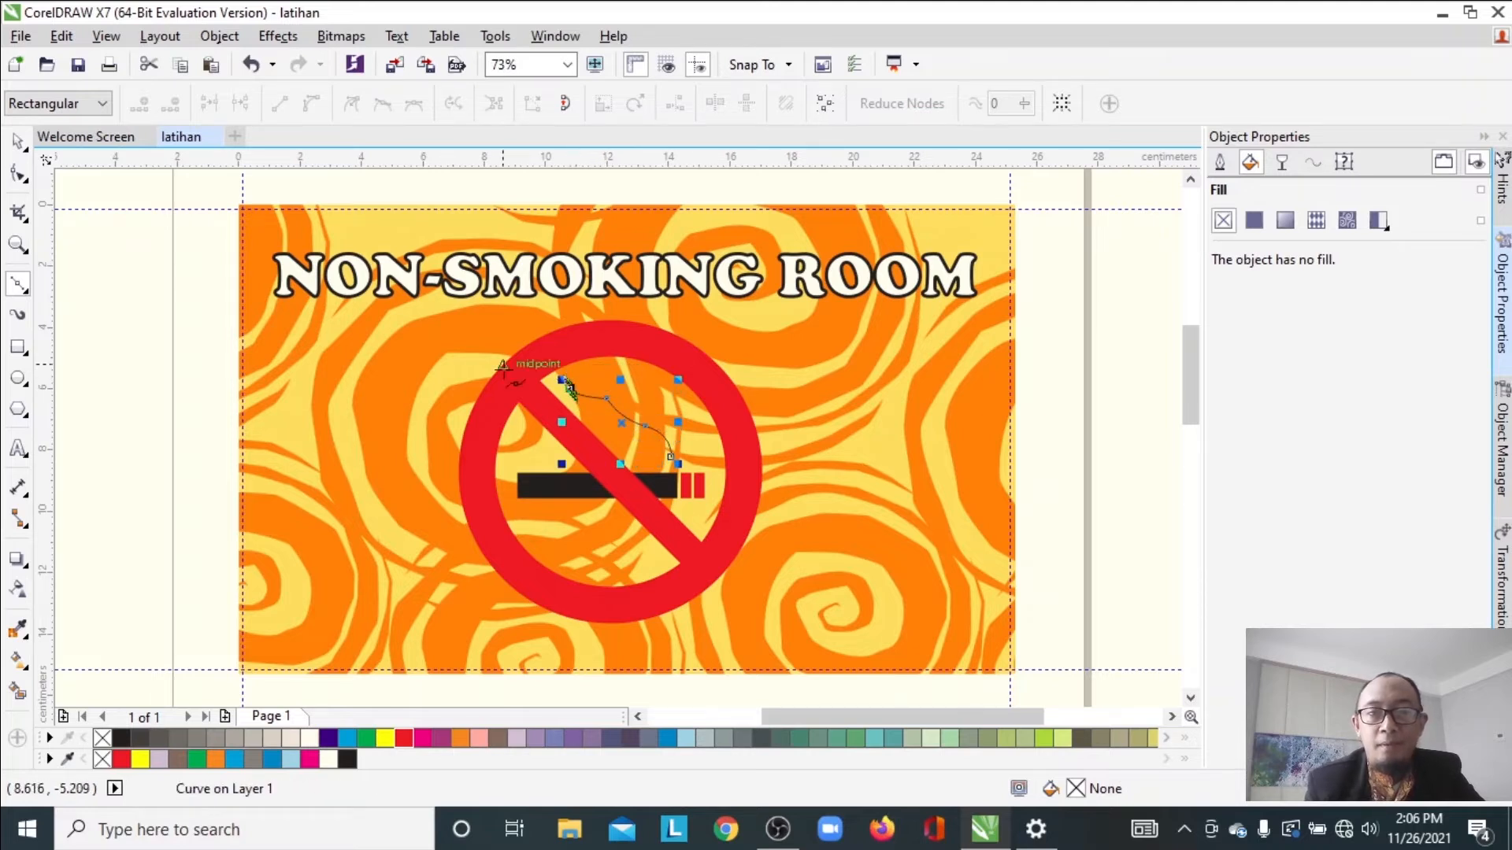
Set the smoke curve's outline width to 4 pt and place a copy of it about 0.8 cm to the right
click(17, 141)
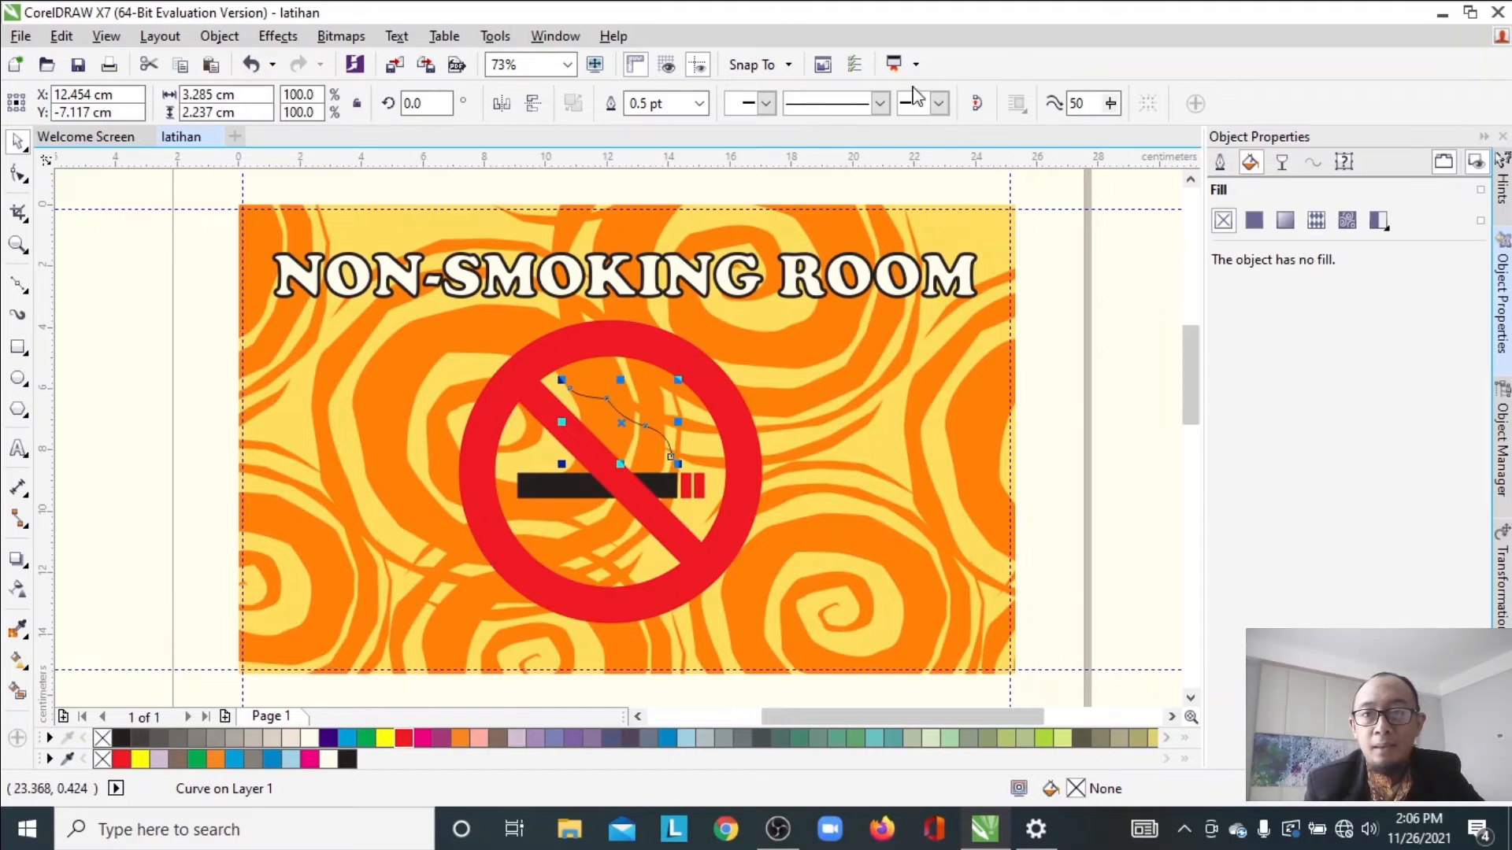
click(699, 103)
click(653, 266)
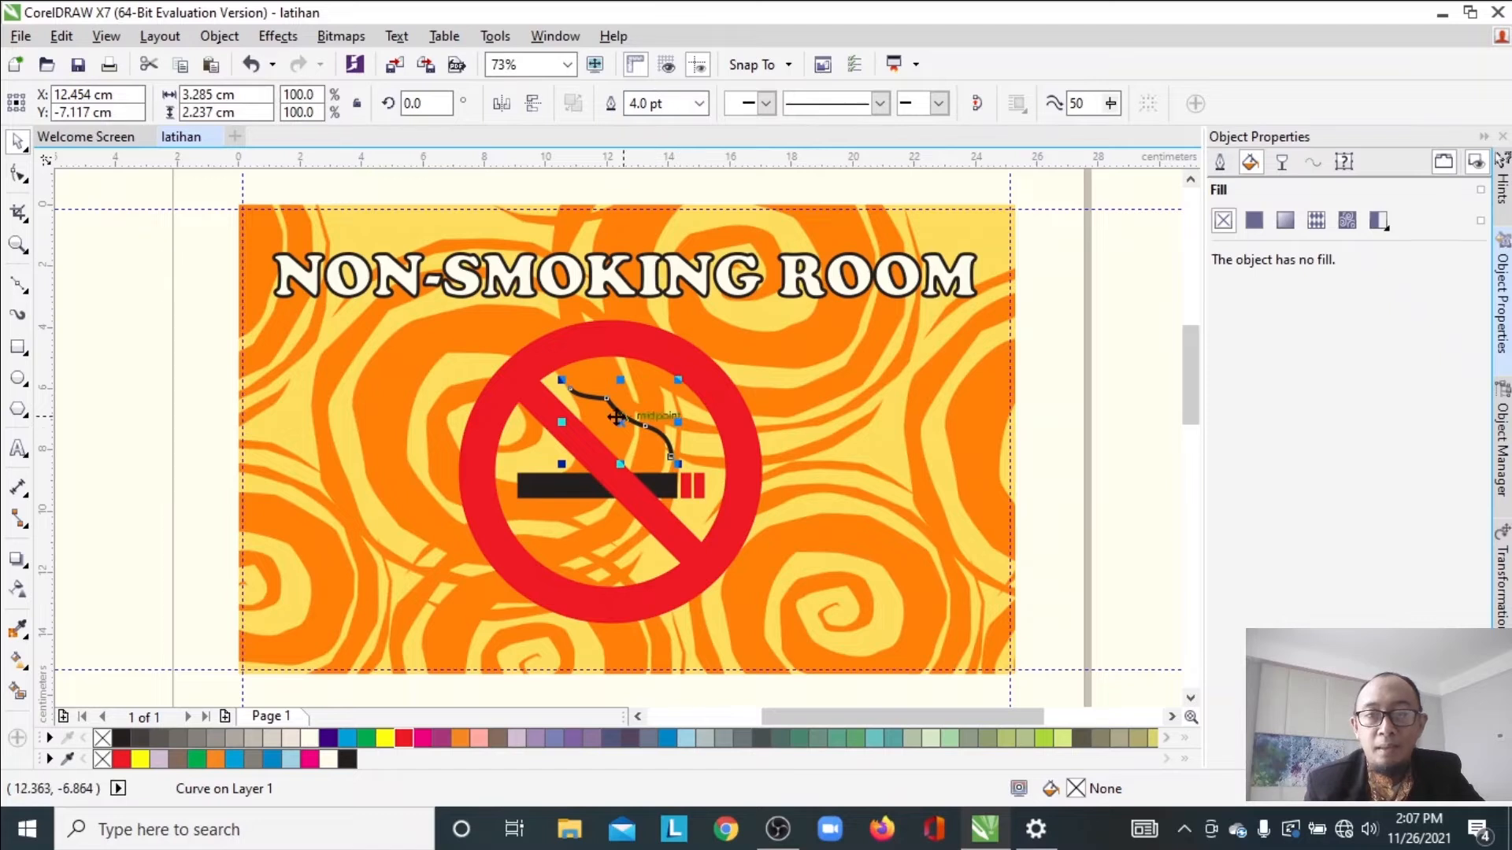
drag(618, 417, 648, 418)
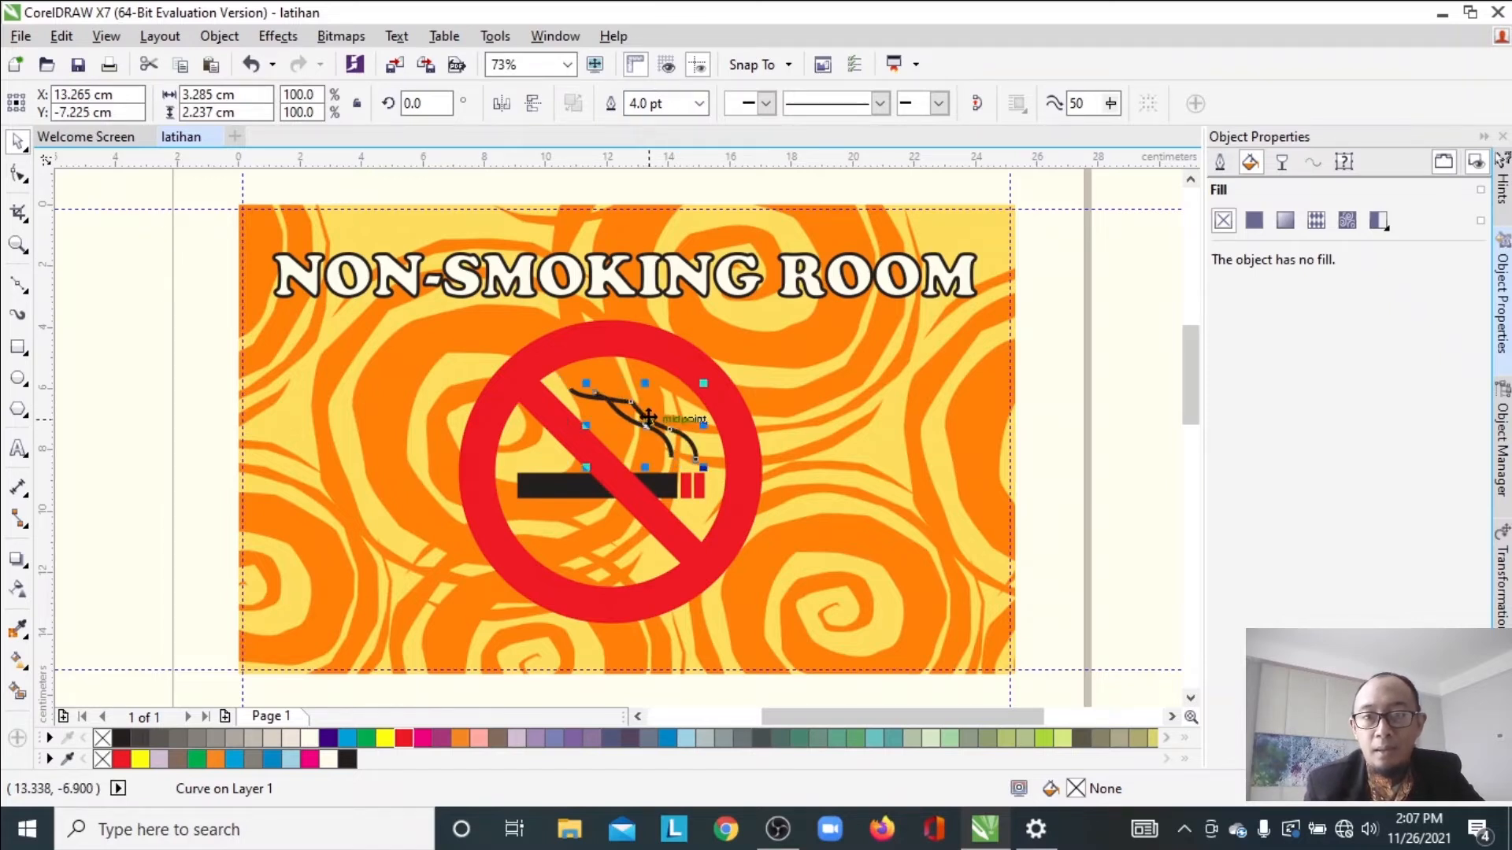
Reshape the copied smoke curve by raising its upper-left end and two middle nodes into an arch
click(14, 168)
drag(633, 409, 597, 367)
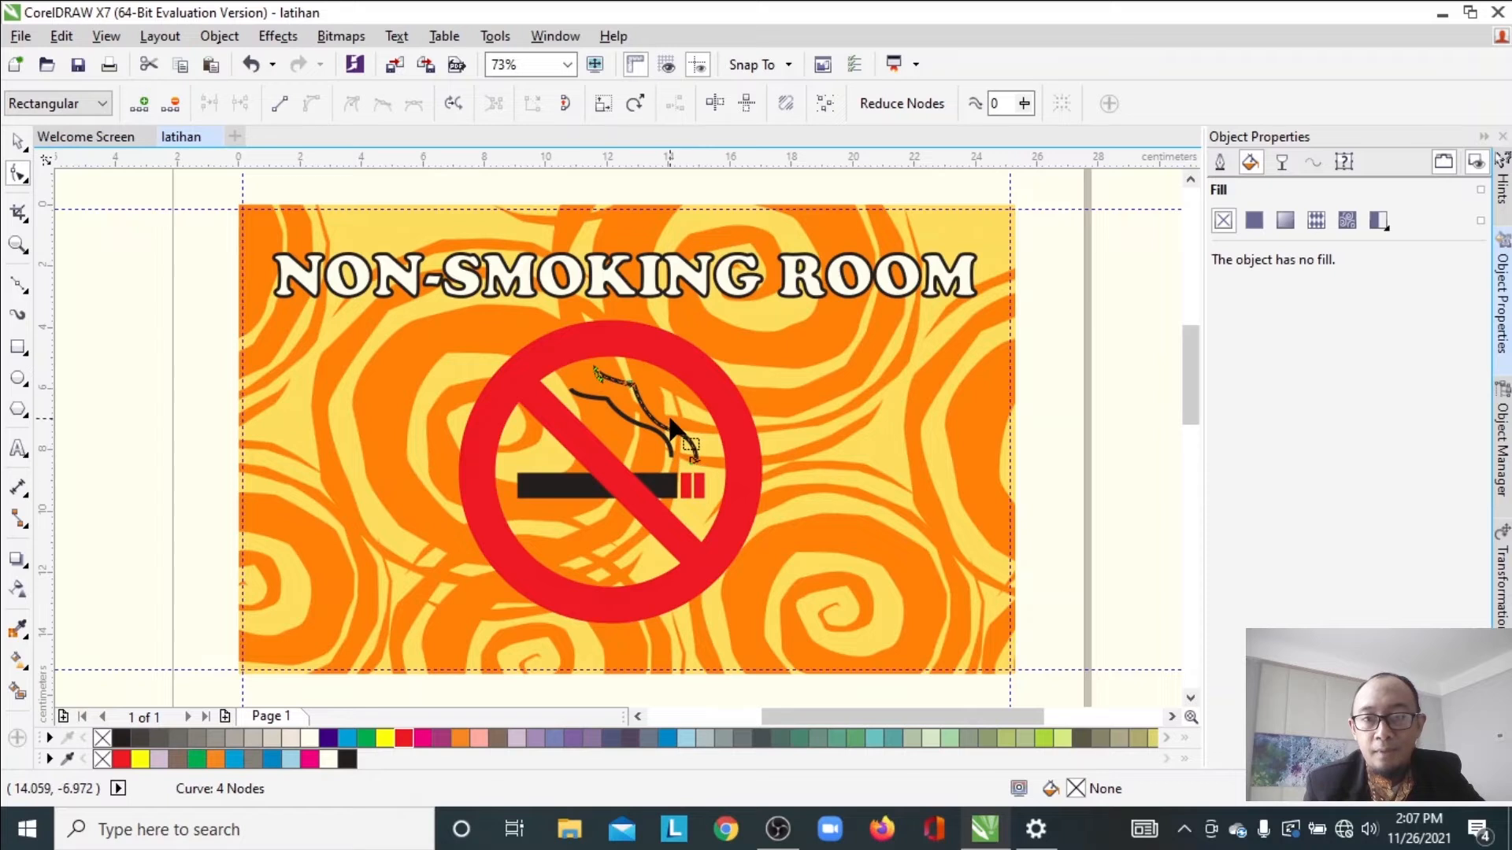
drag(671, 428, 681, 389)
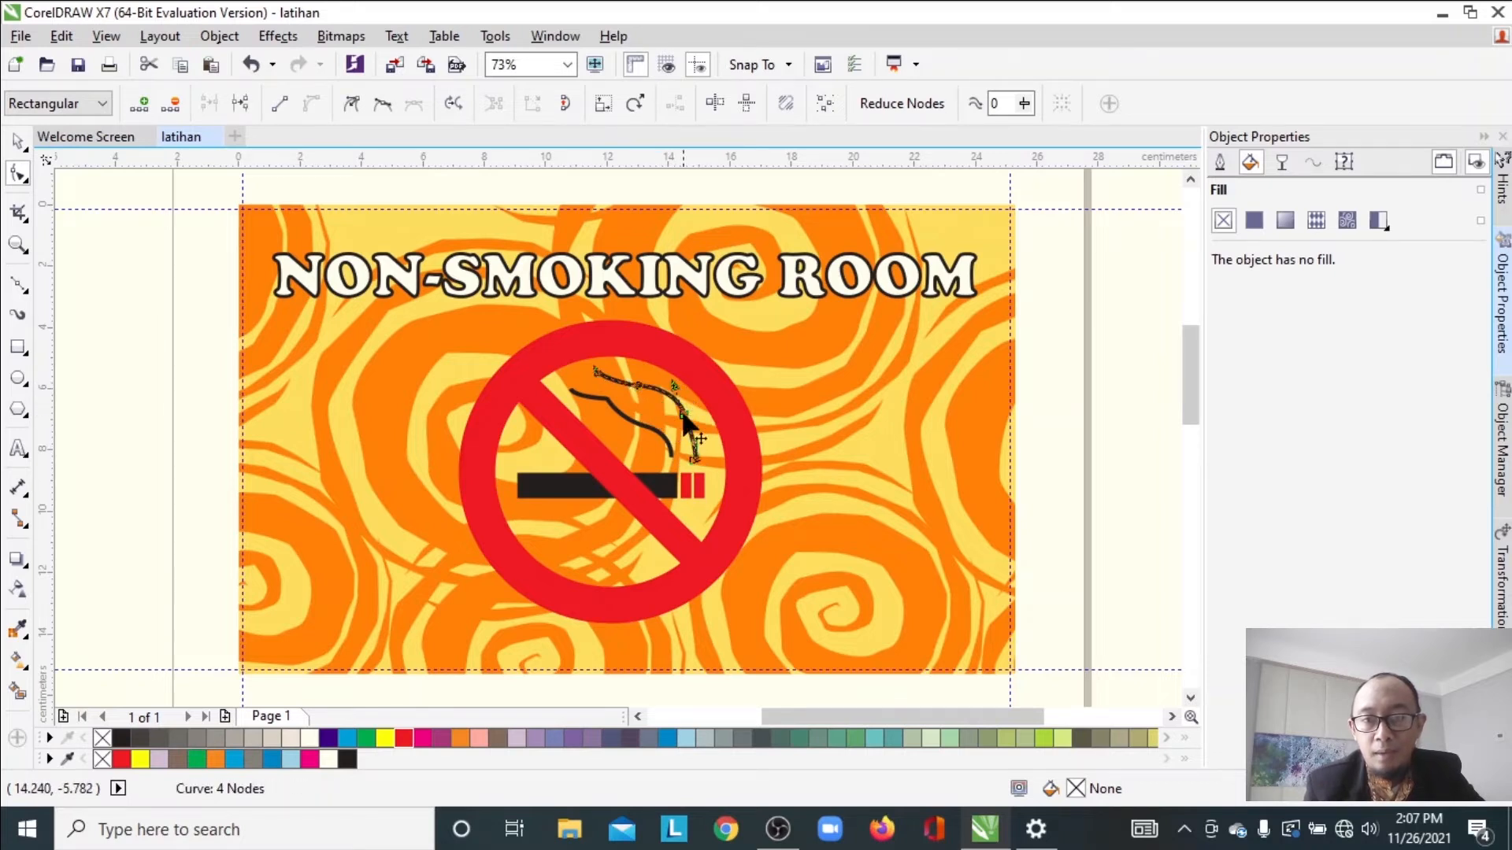
click(694, 460)
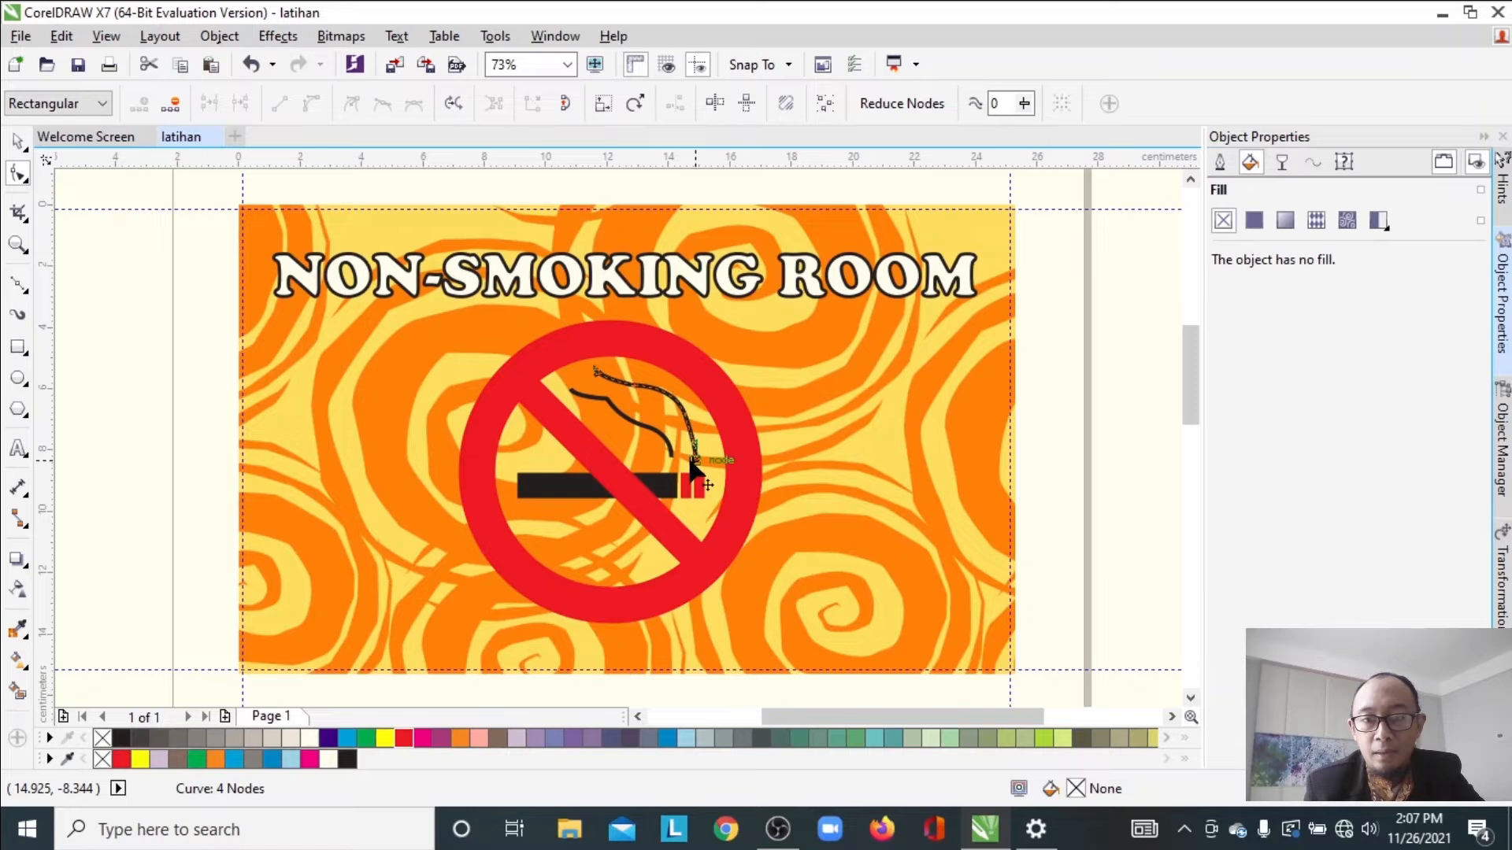
Refine the copied smoke curve by moving its lower middle node inward, adjusting that node's handles, and bending the upper end downward
click(17, 244)
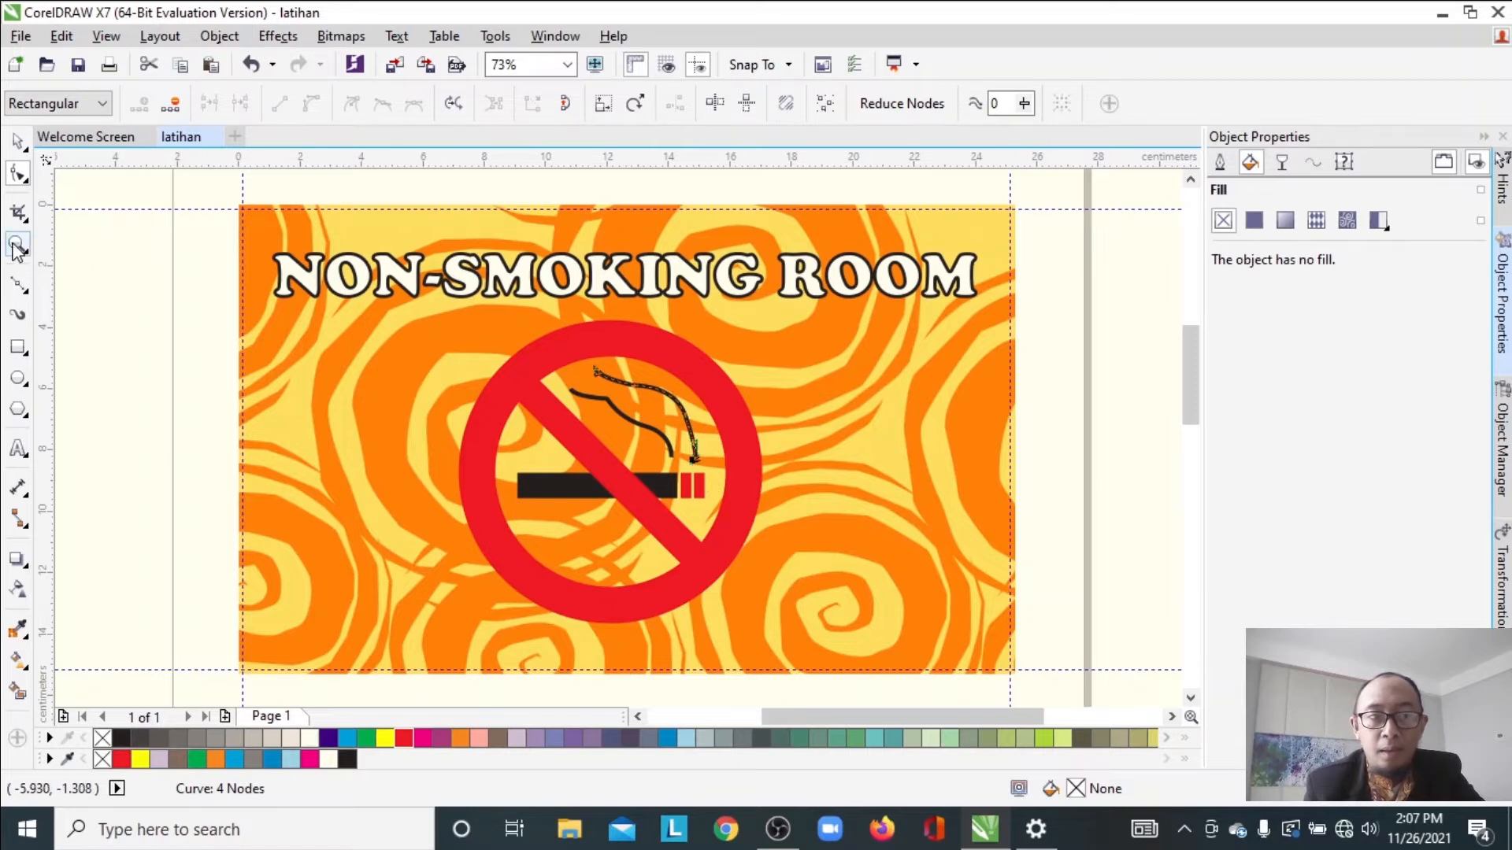
drag(514, 346, 749, 523)
click(17, 173)
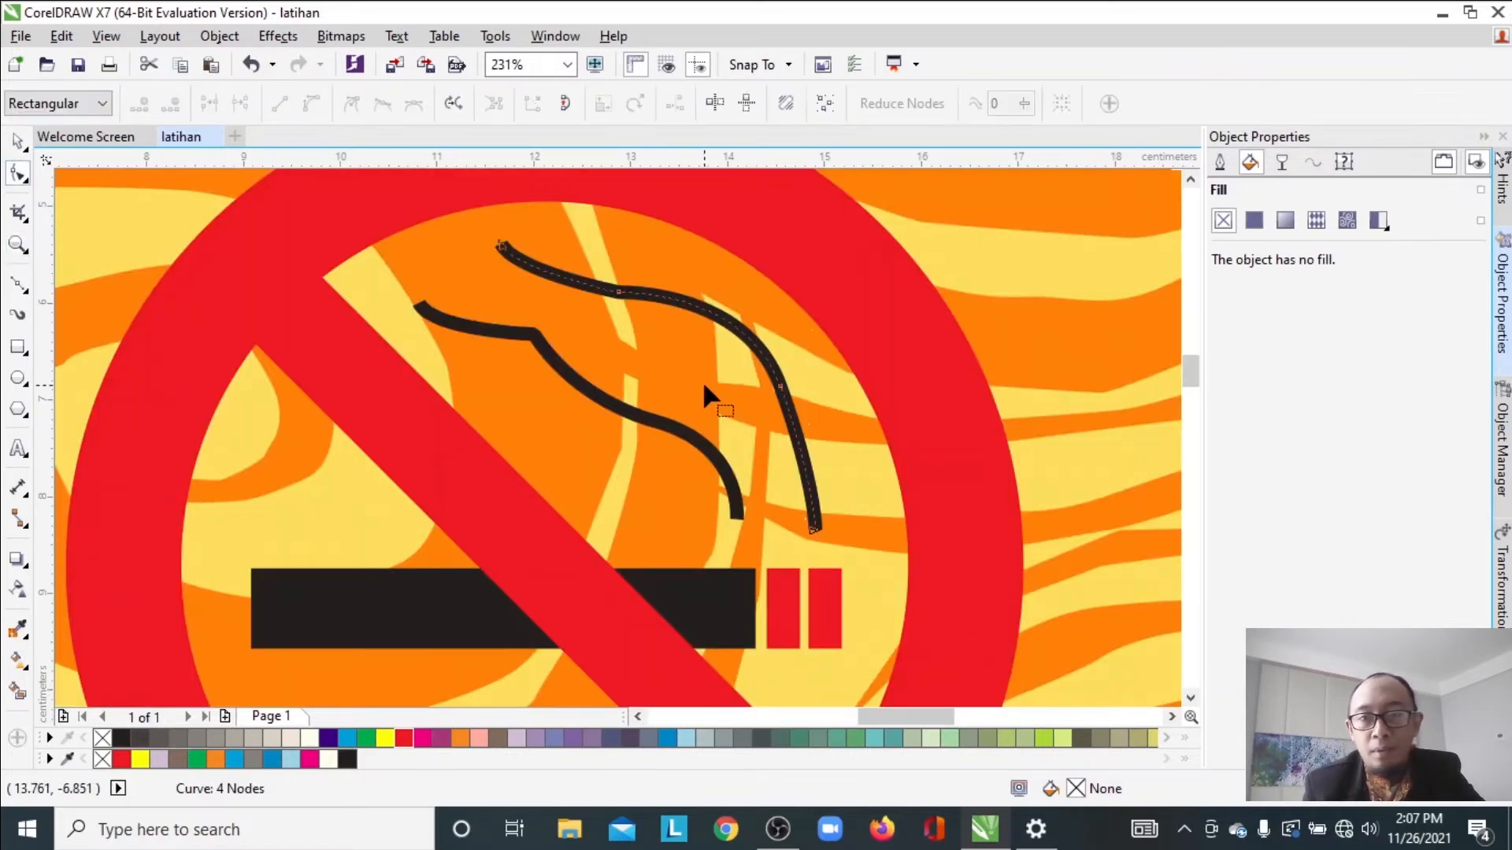
drag(785, 390, 740, 407)
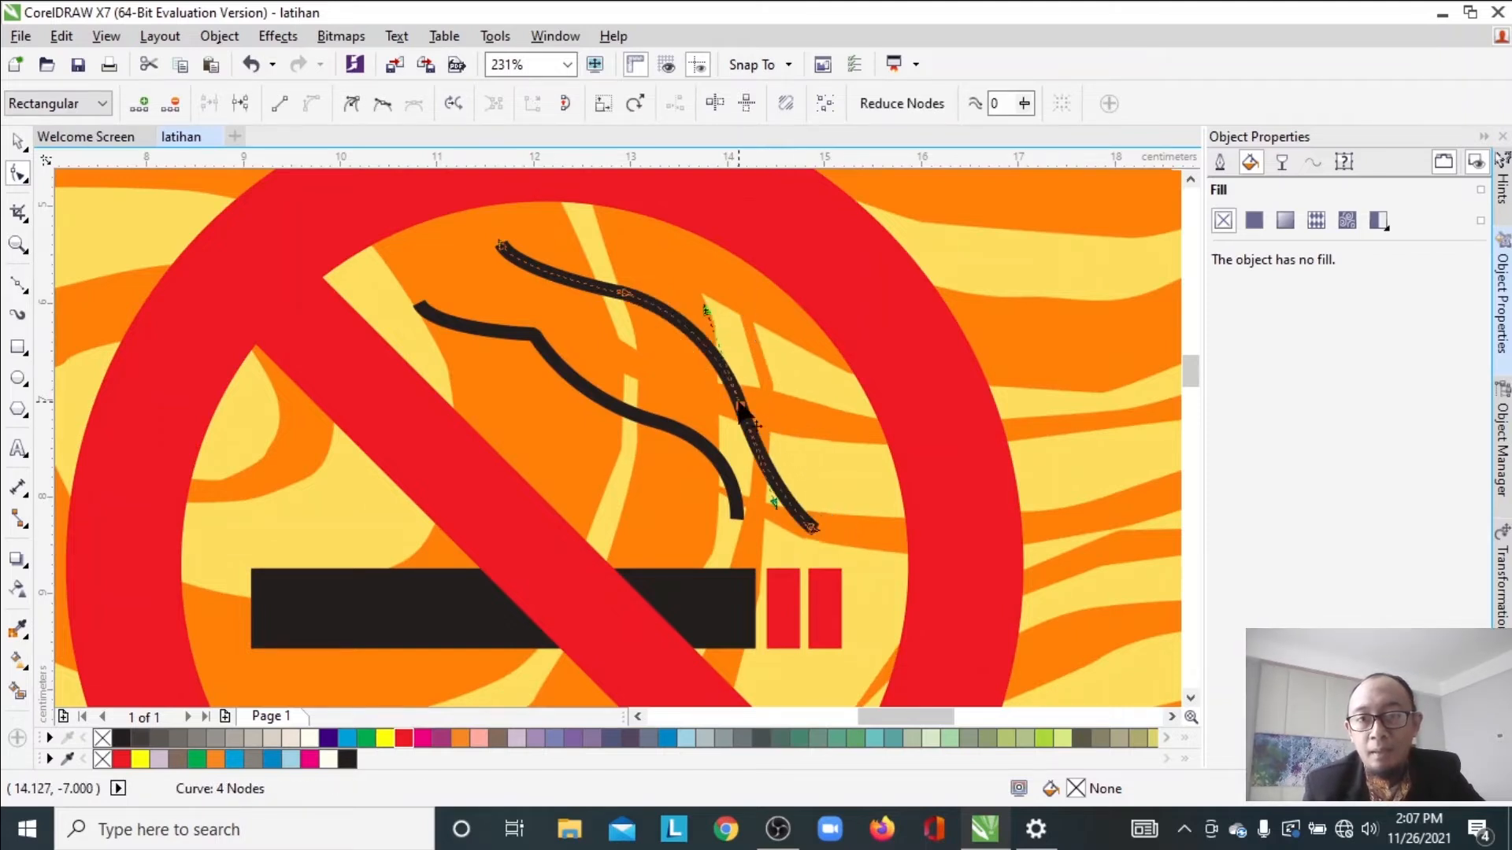
drag(706, 310, 759, 299)
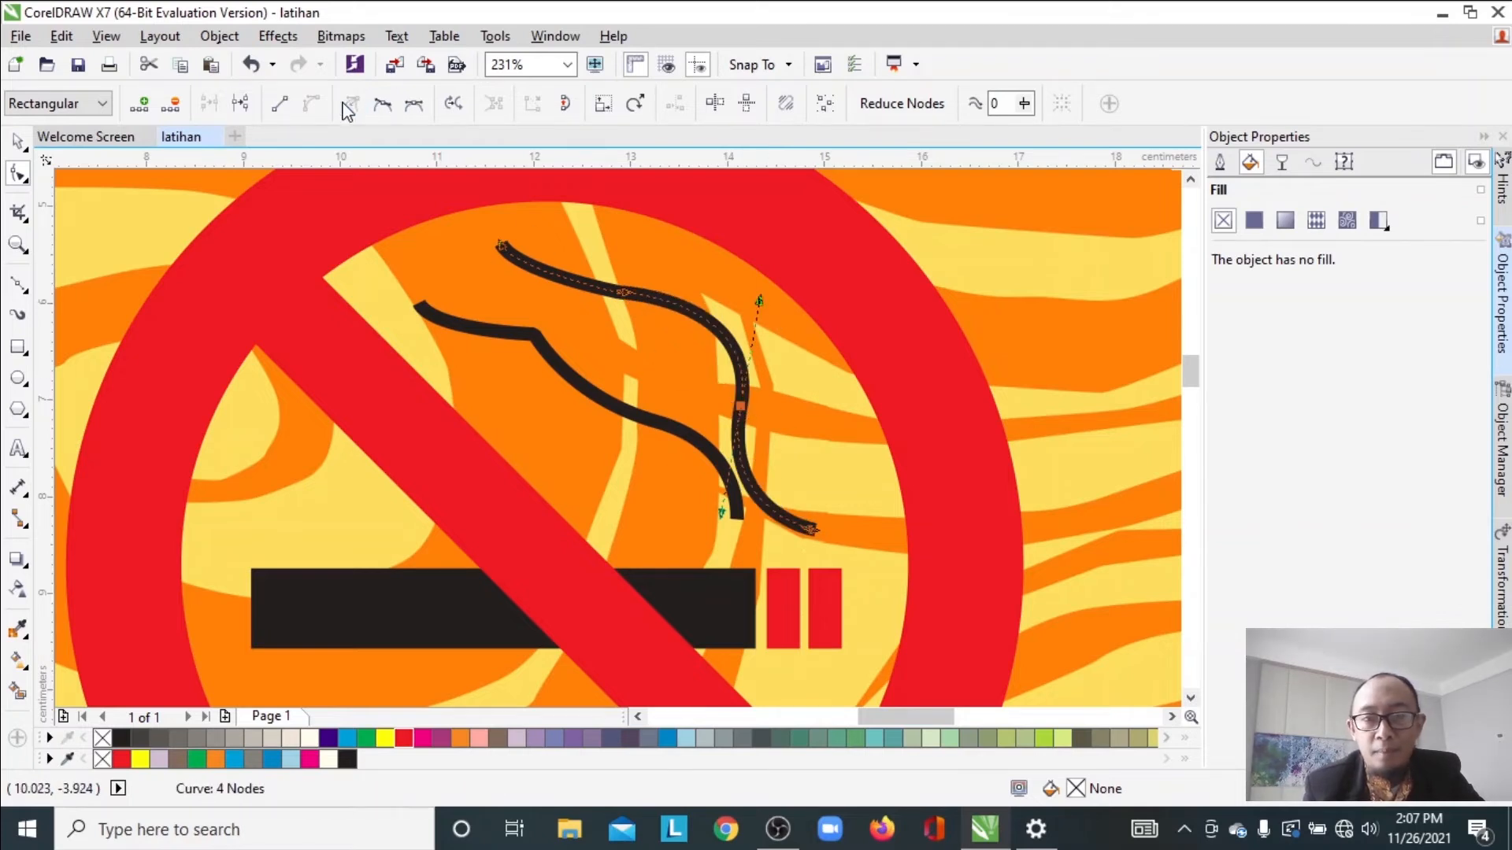
drag(721, 511, 770, 497)
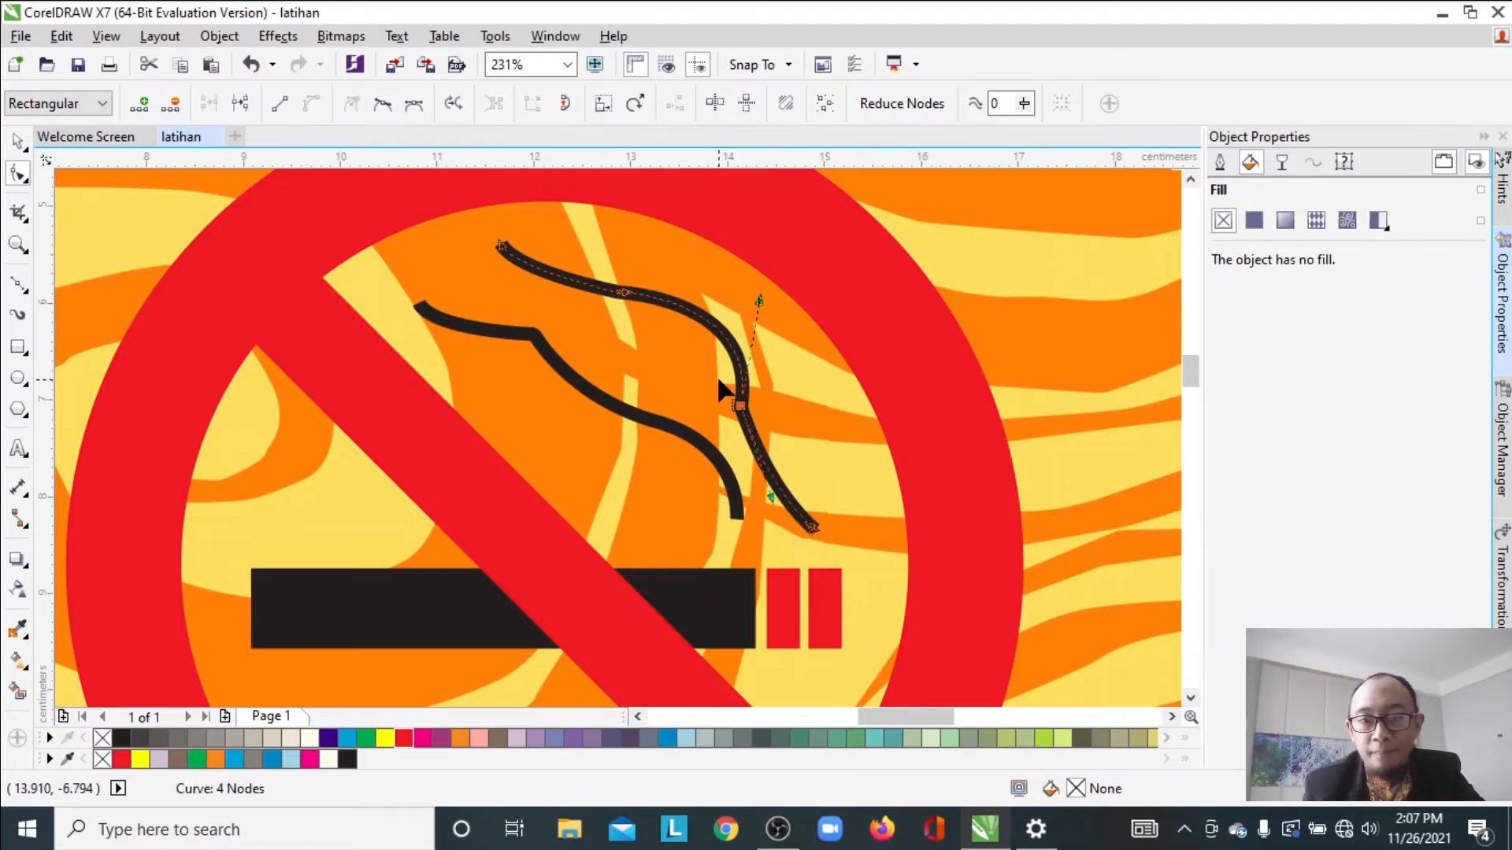
click(510, 267)
drag(509, 266, 497, 297)
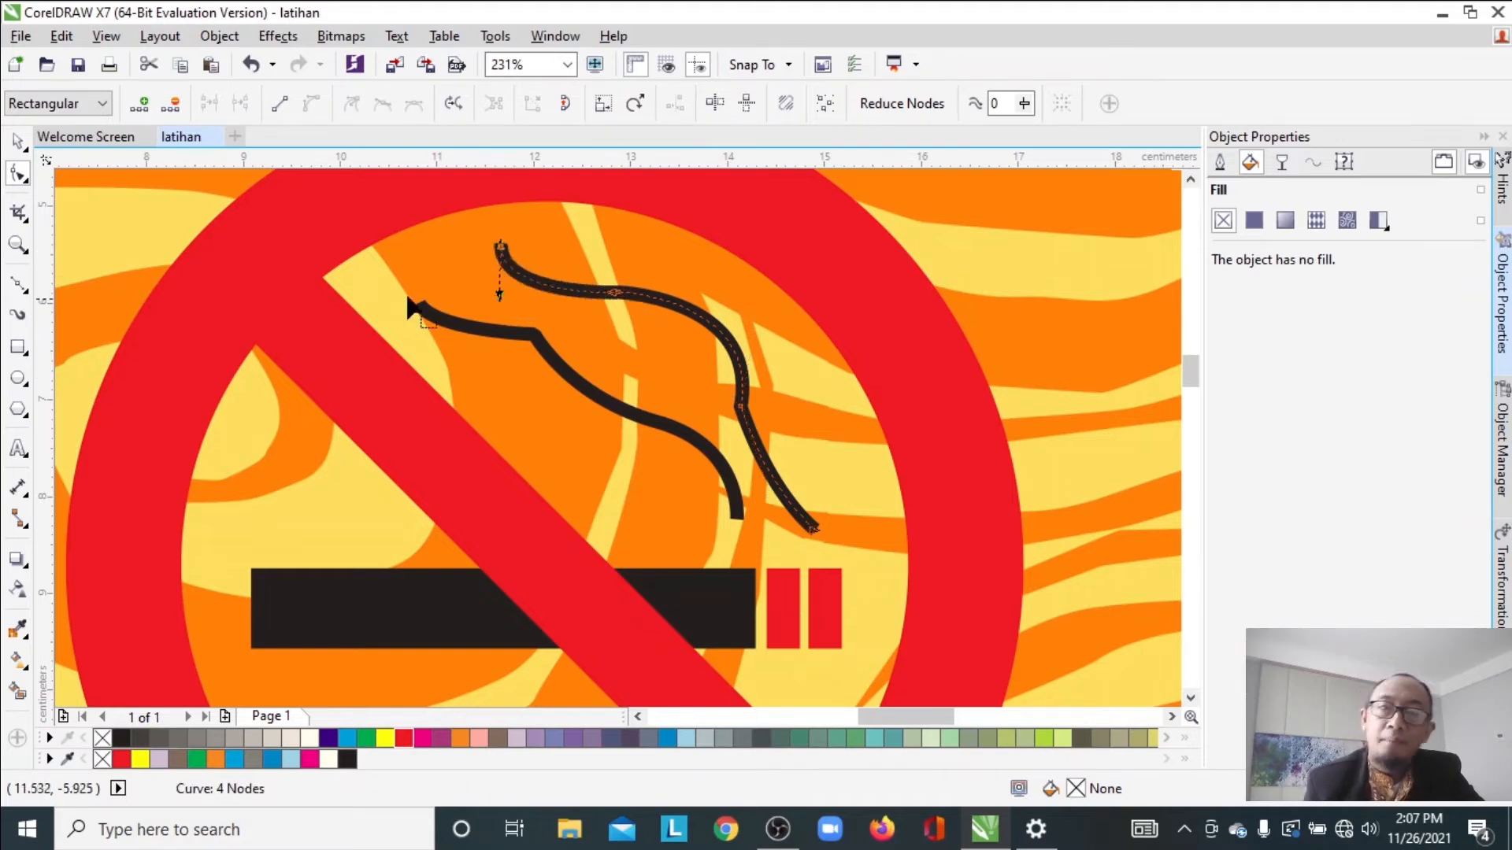
click(19, 143)
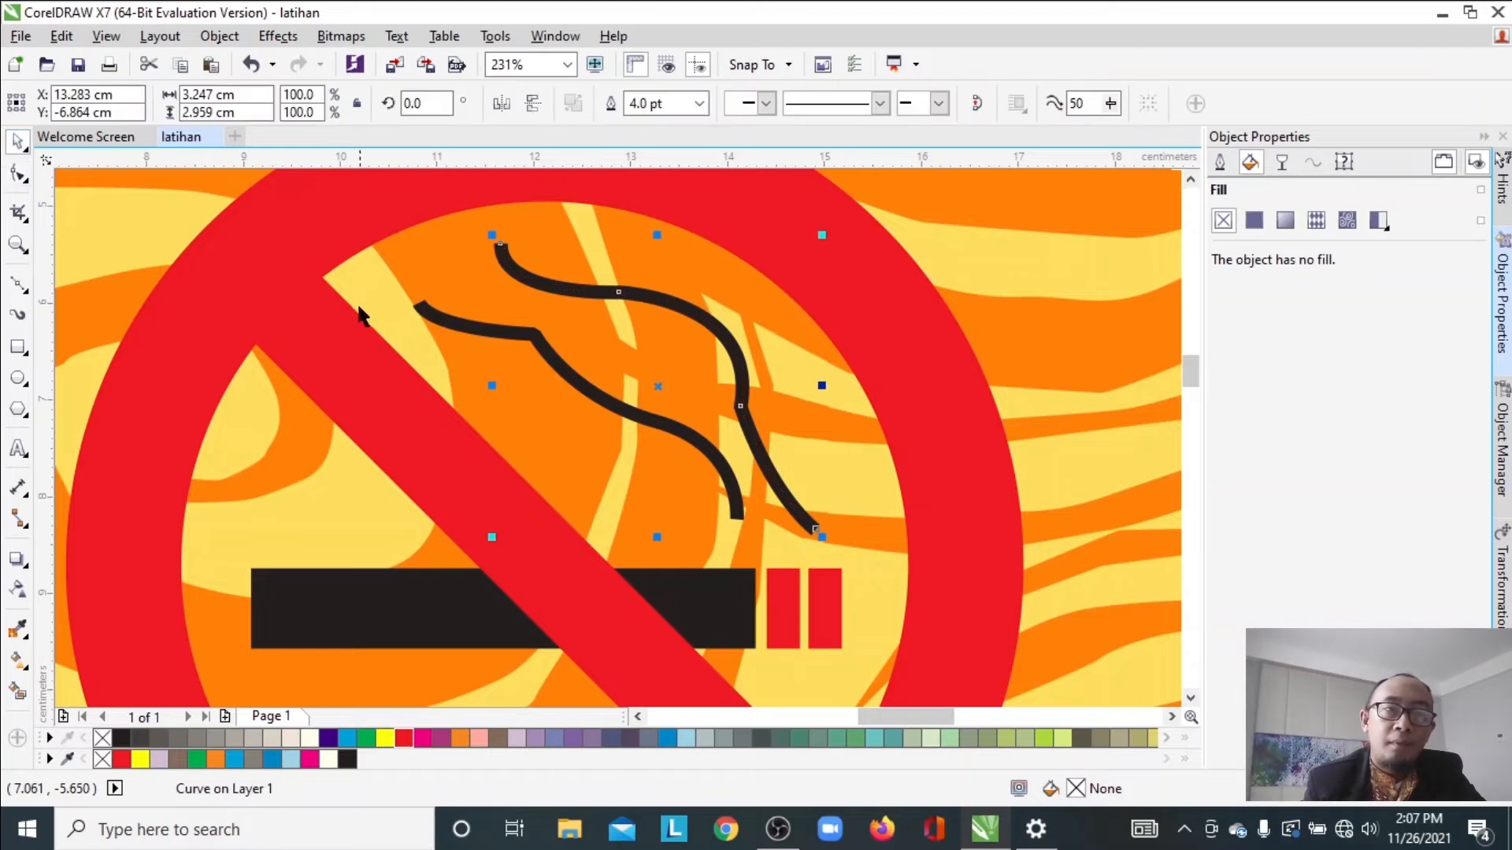
click(20, 245)
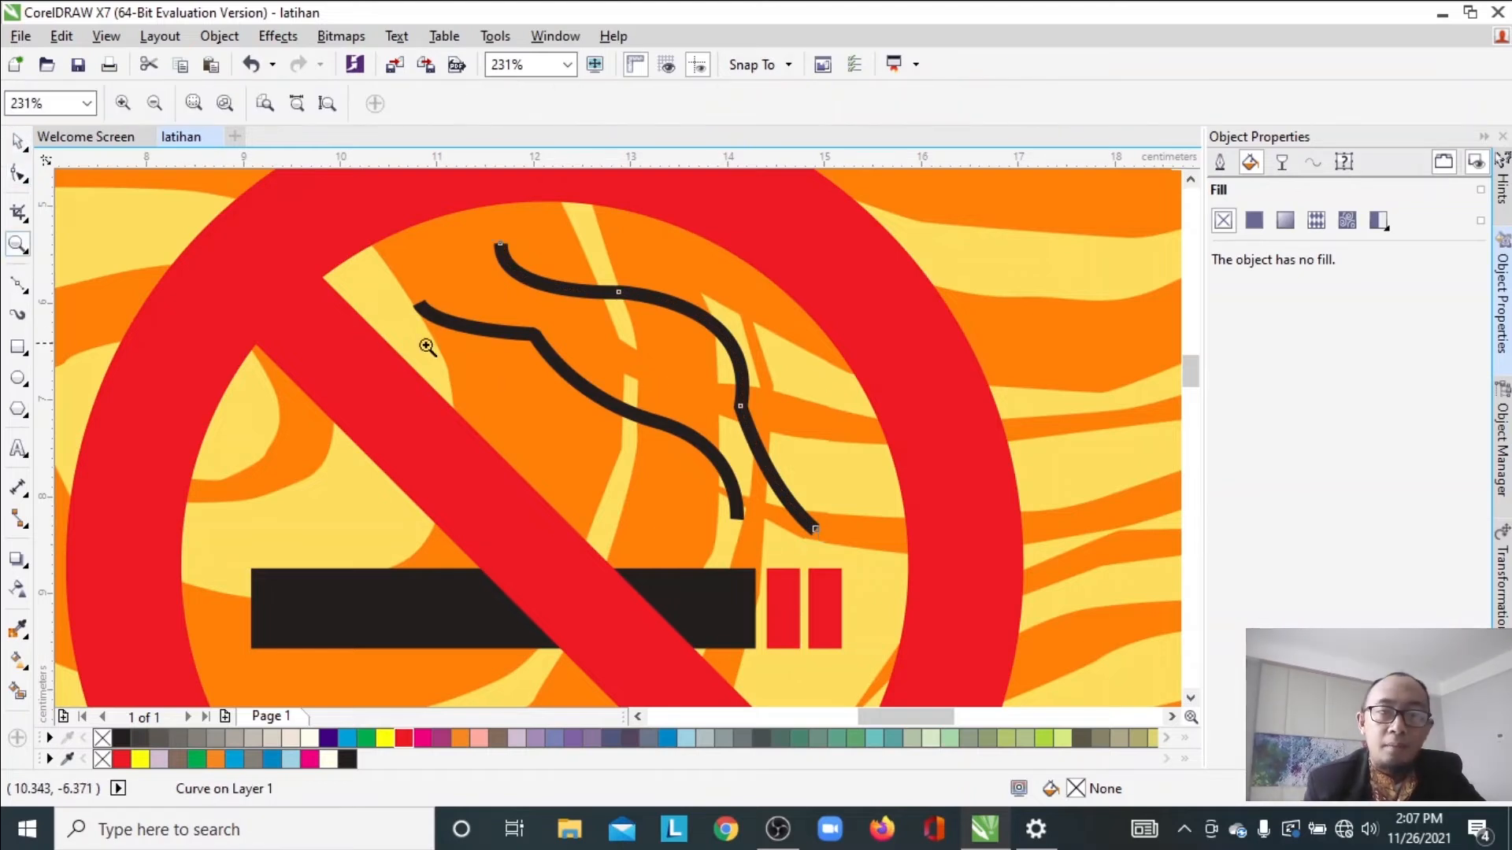
Scale the whole prohibition symbol with its cigarette and smoke down to about 8.6 cm and centre it beneath the heading
shift+click(493, 365)
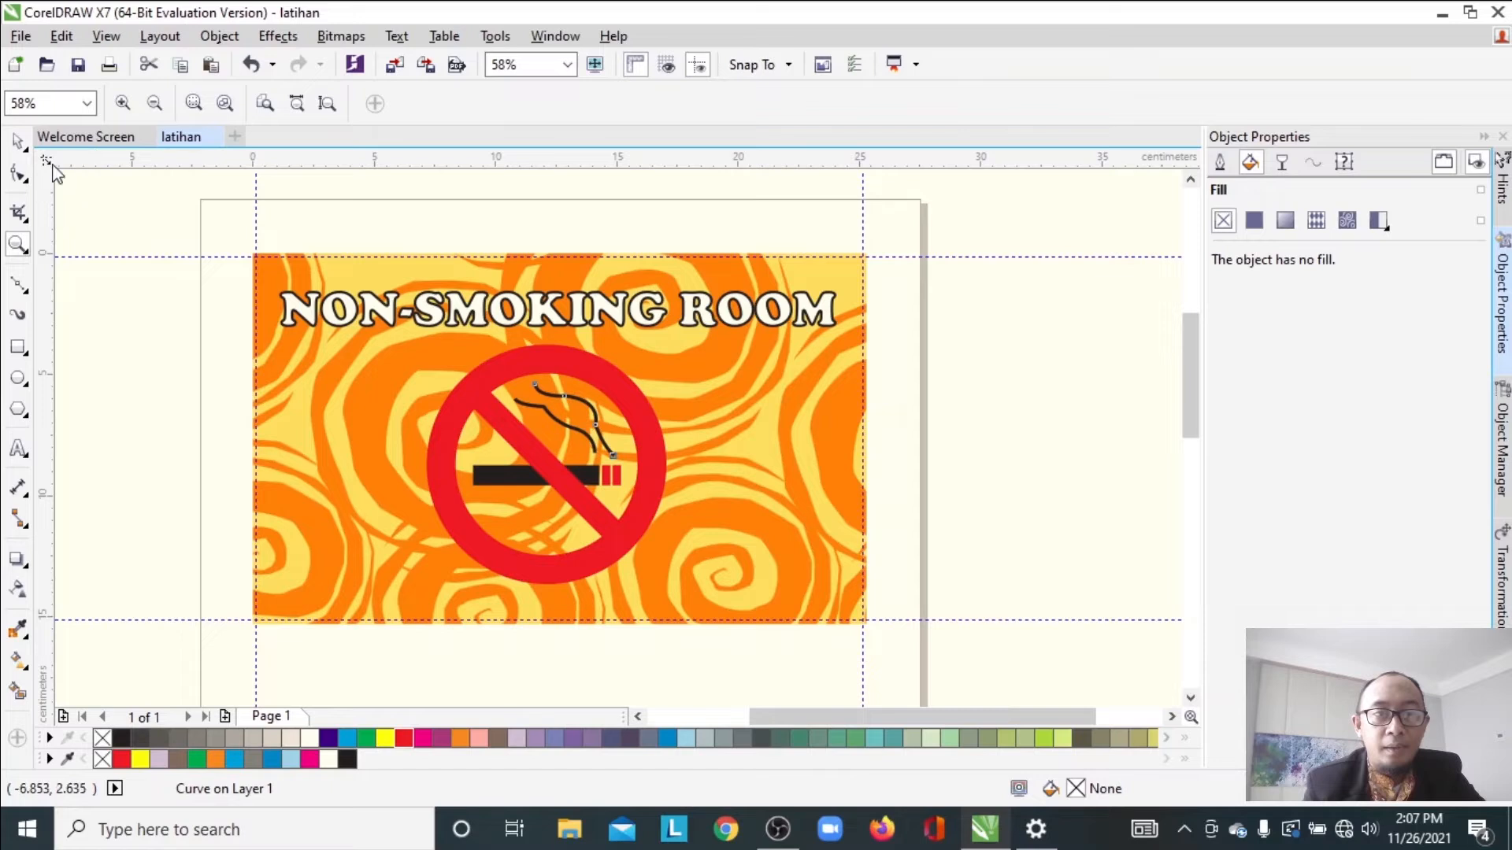
click(17, 143)
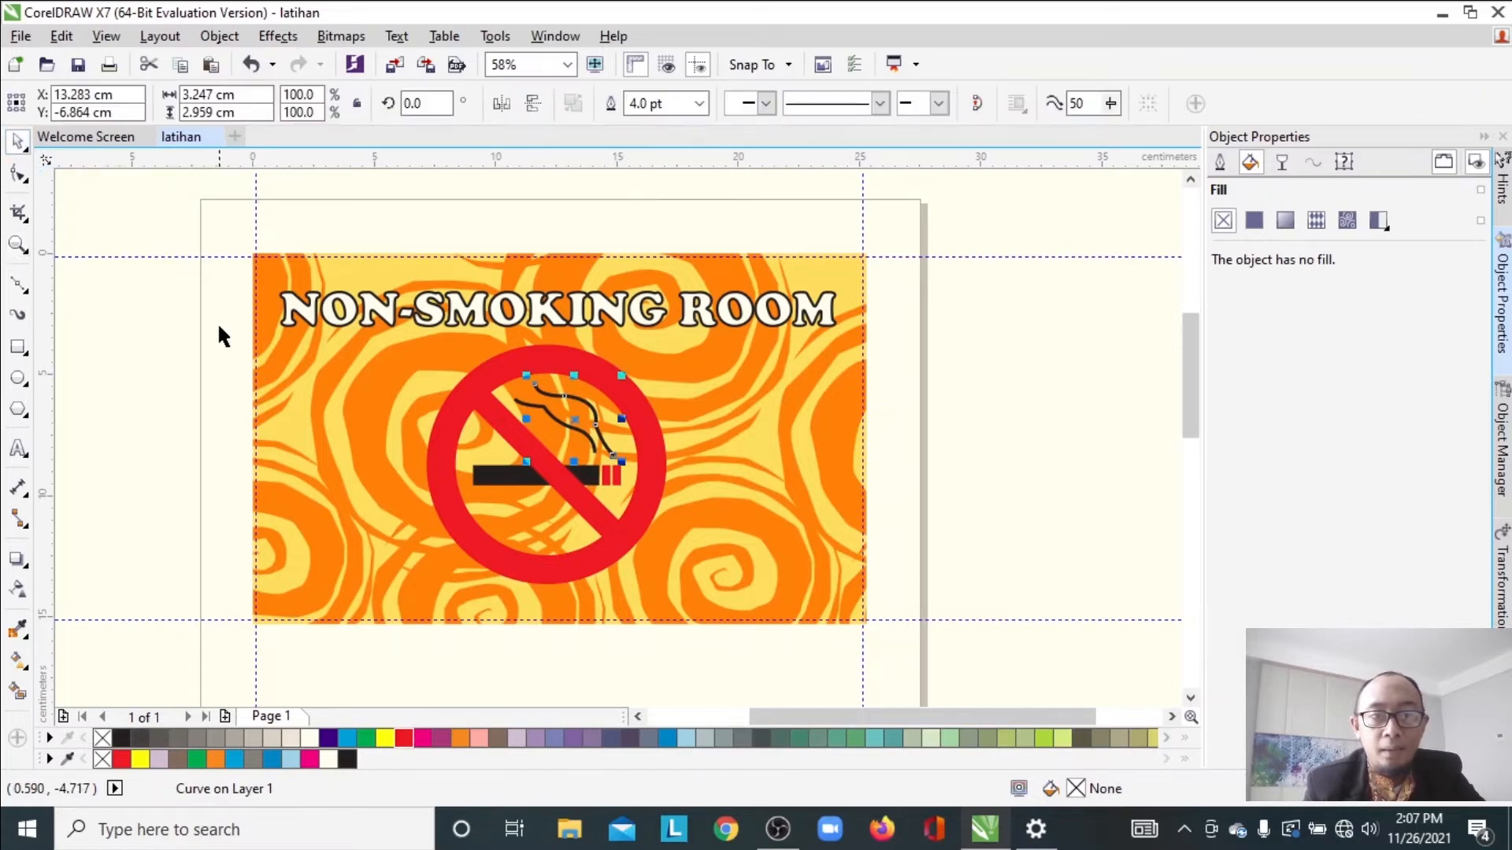
drag(216, 323, 778, 605)
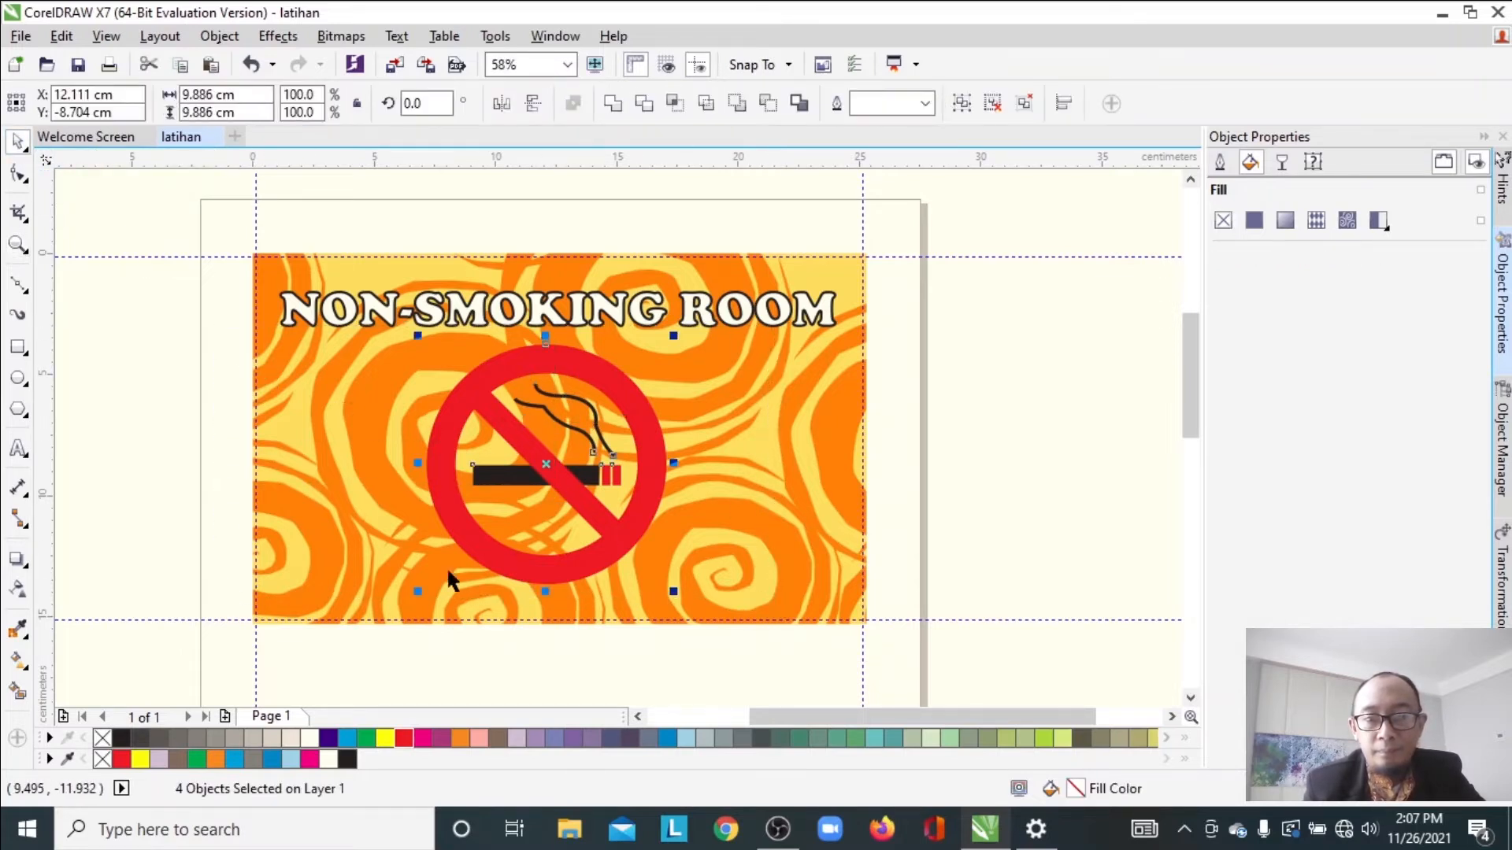
drag(417, 591, 440, 570)
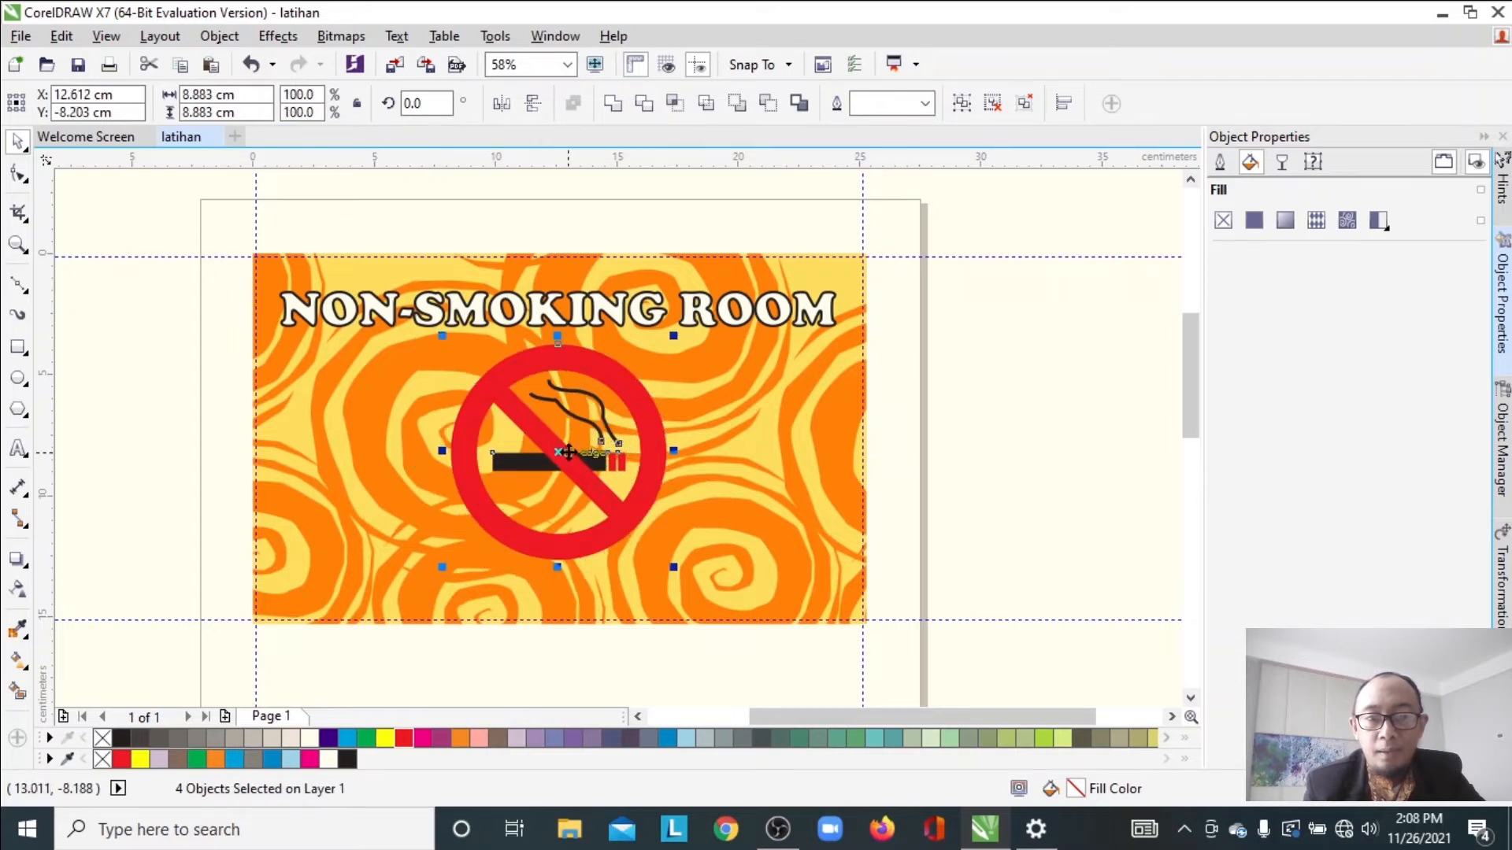
drag(557, 450, 549, 451)
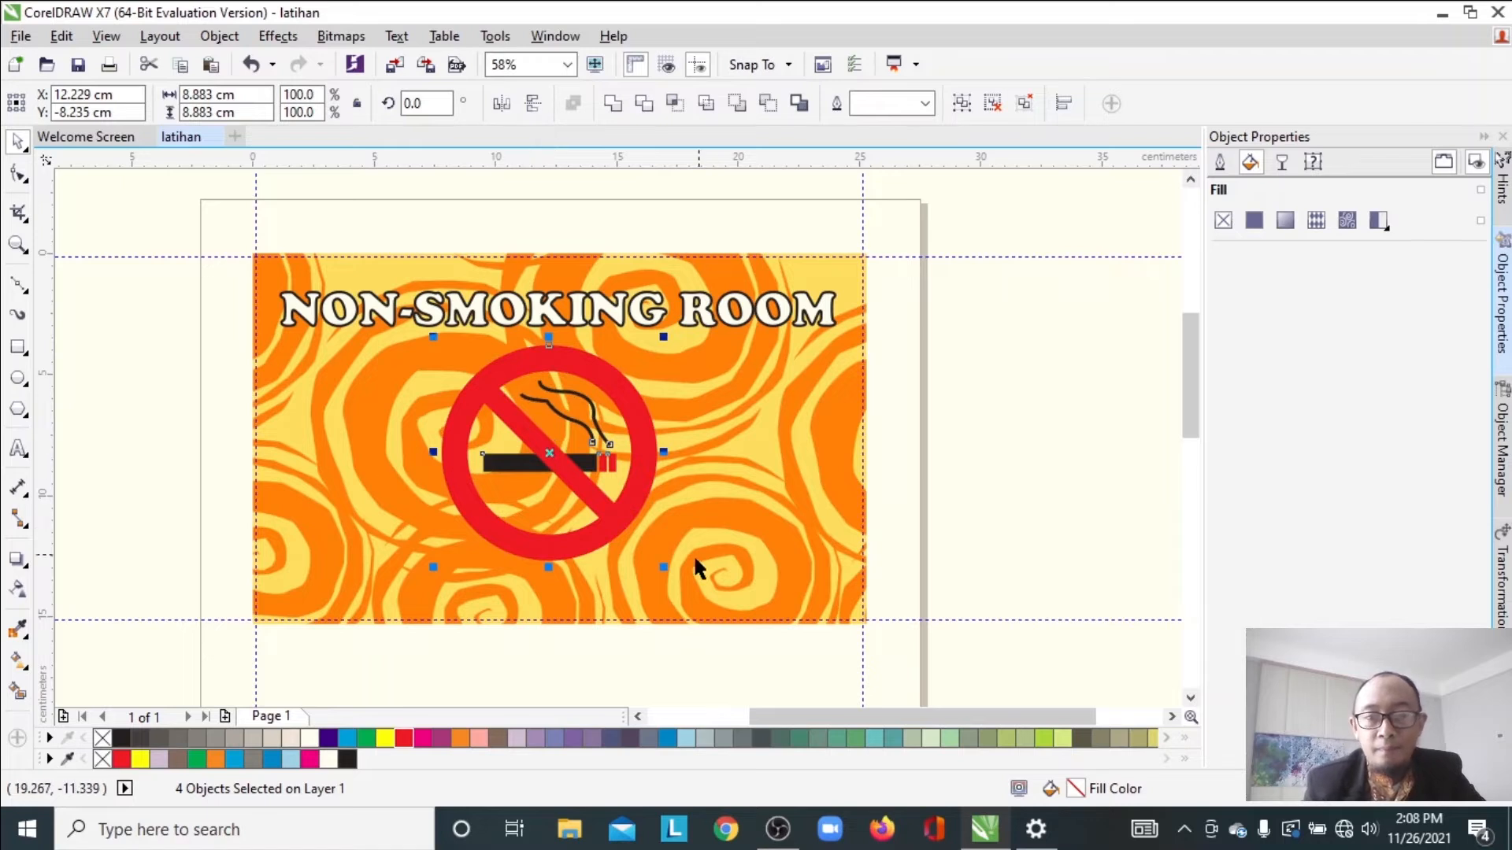
drag(658, 564, 660, 560)
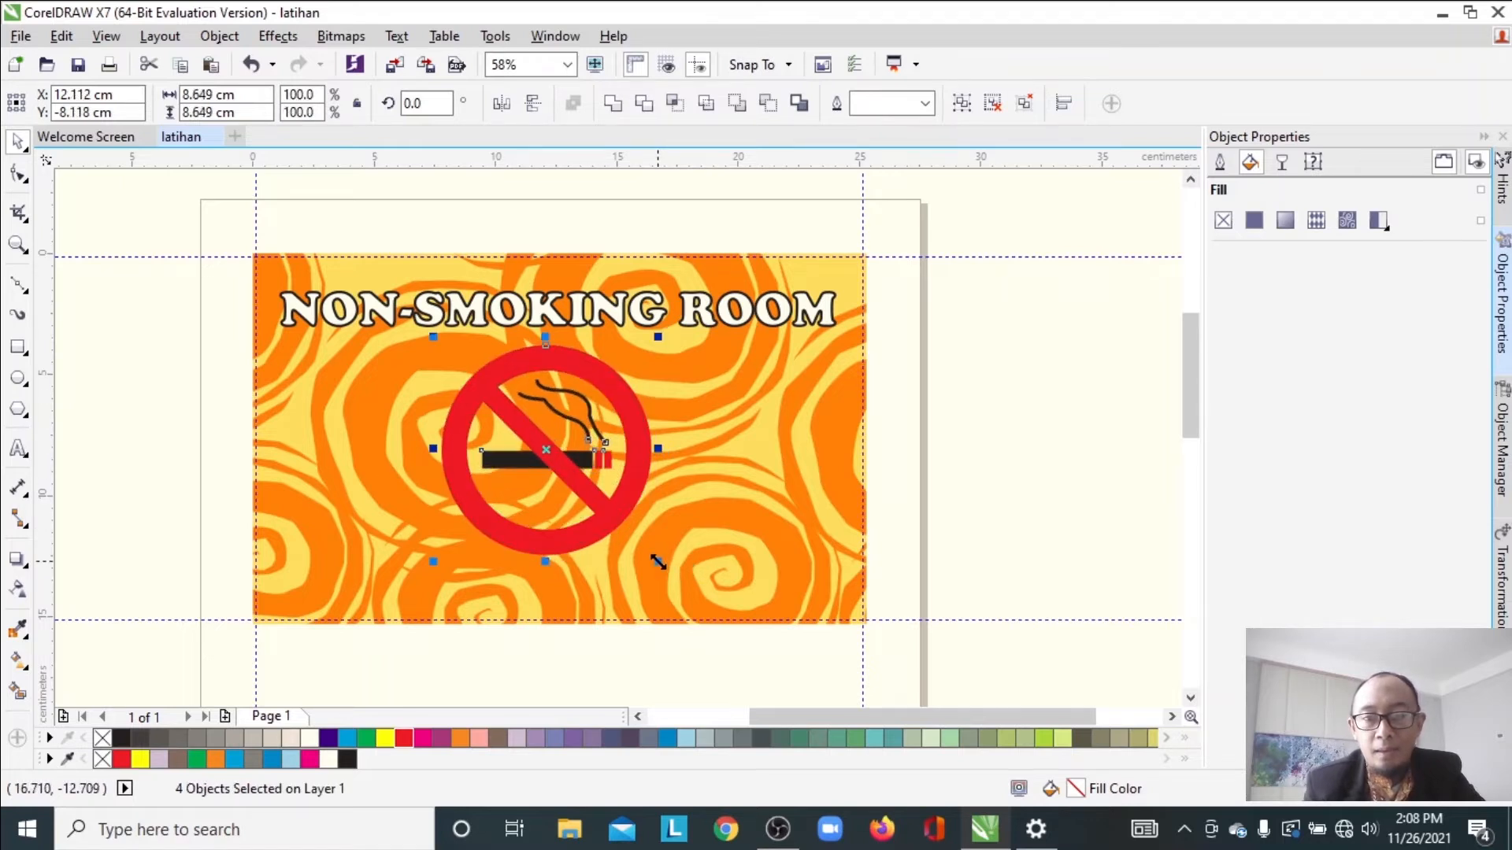
click(953, 409)
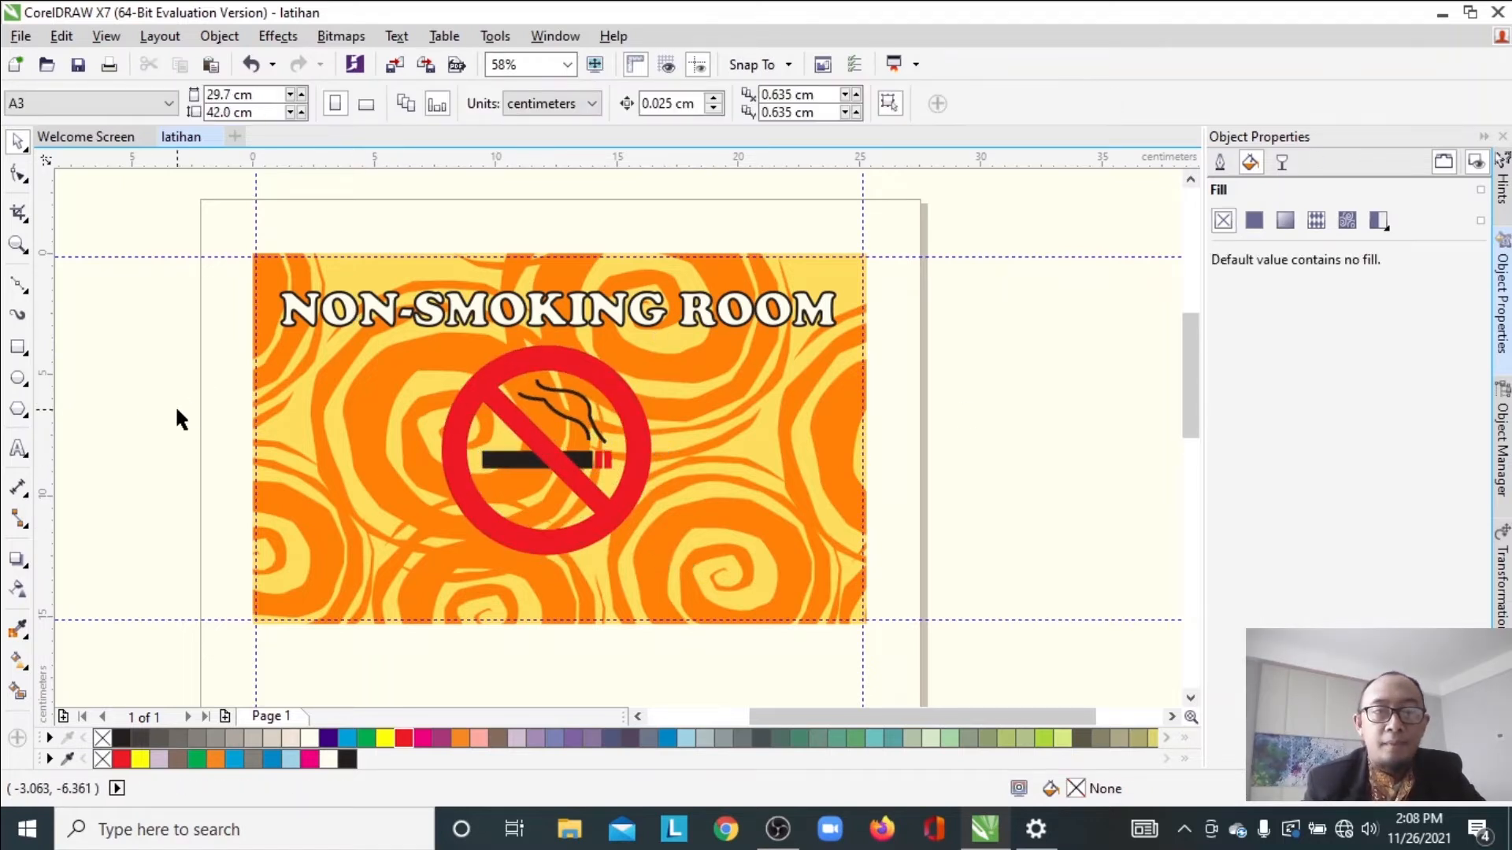
Add the artistic text "Terima Kasih tidak Merokok di Ruangan ini" in Arial 24 pt just below the sign's lower edge
click(18, 449)
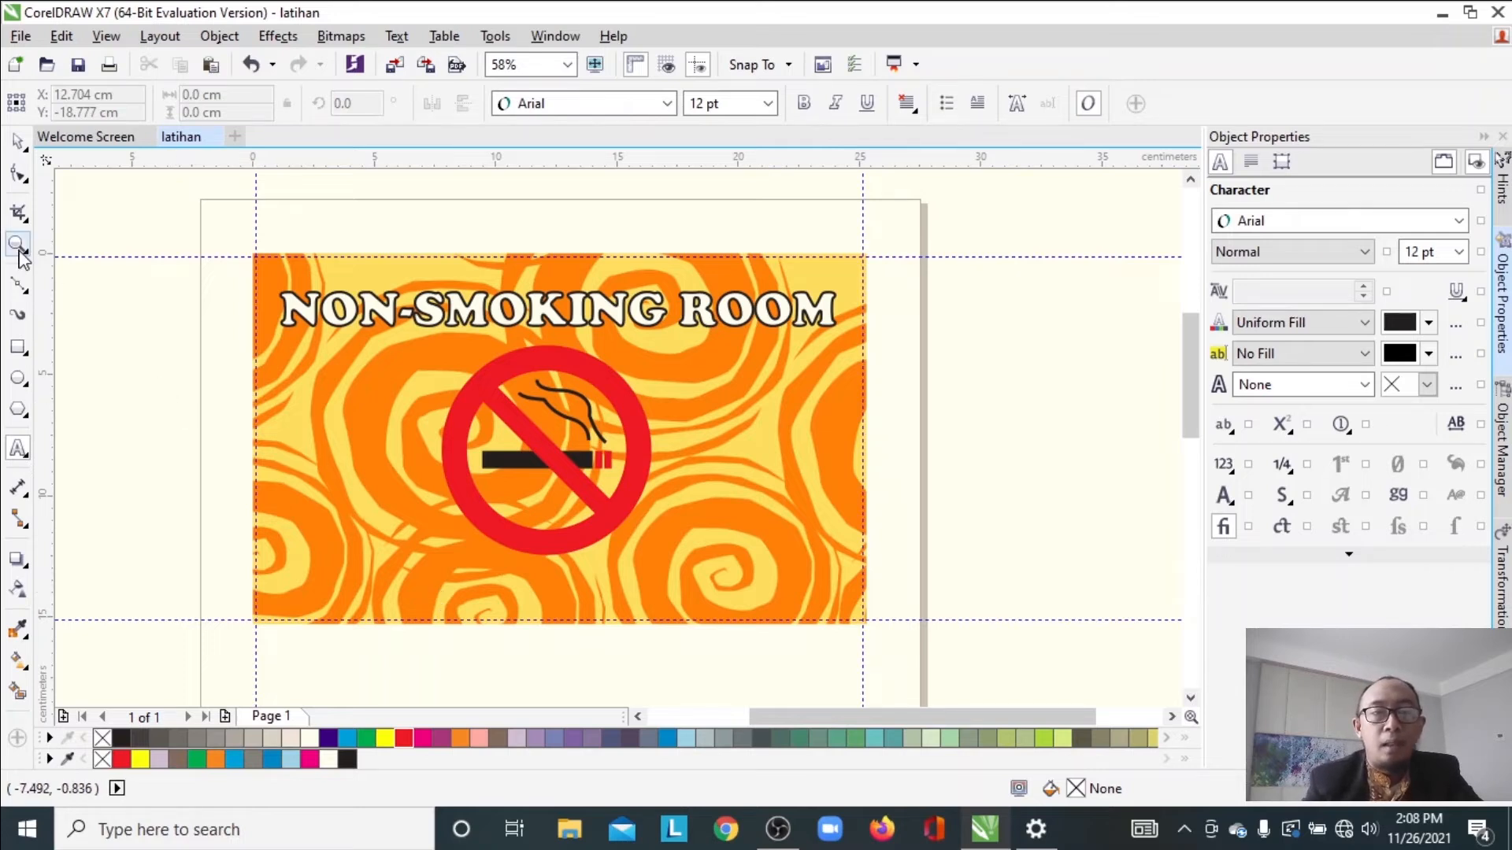
click(360, 668)
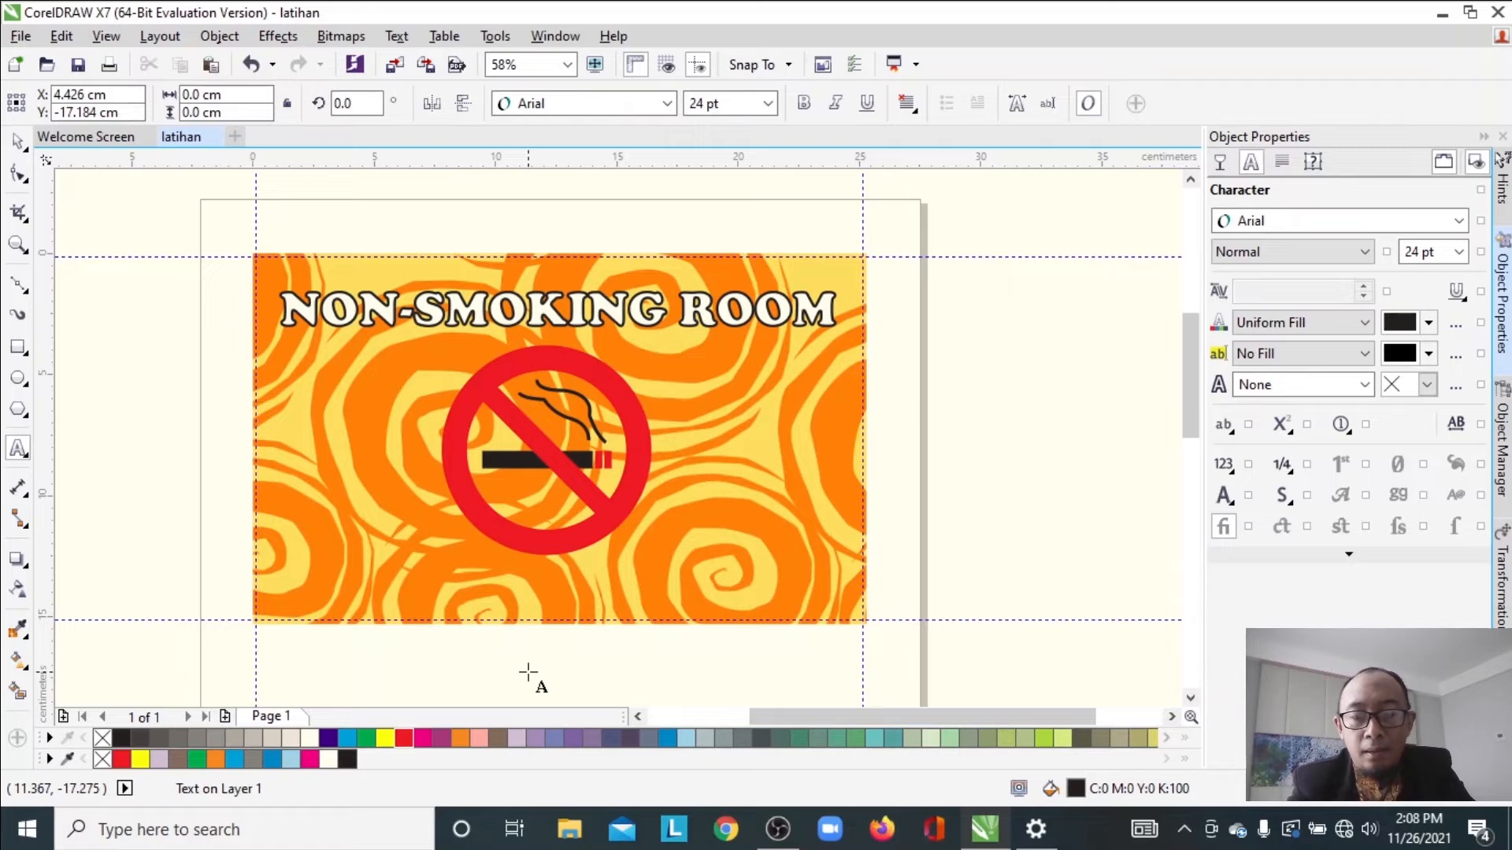
text(Terima Kasih tida)
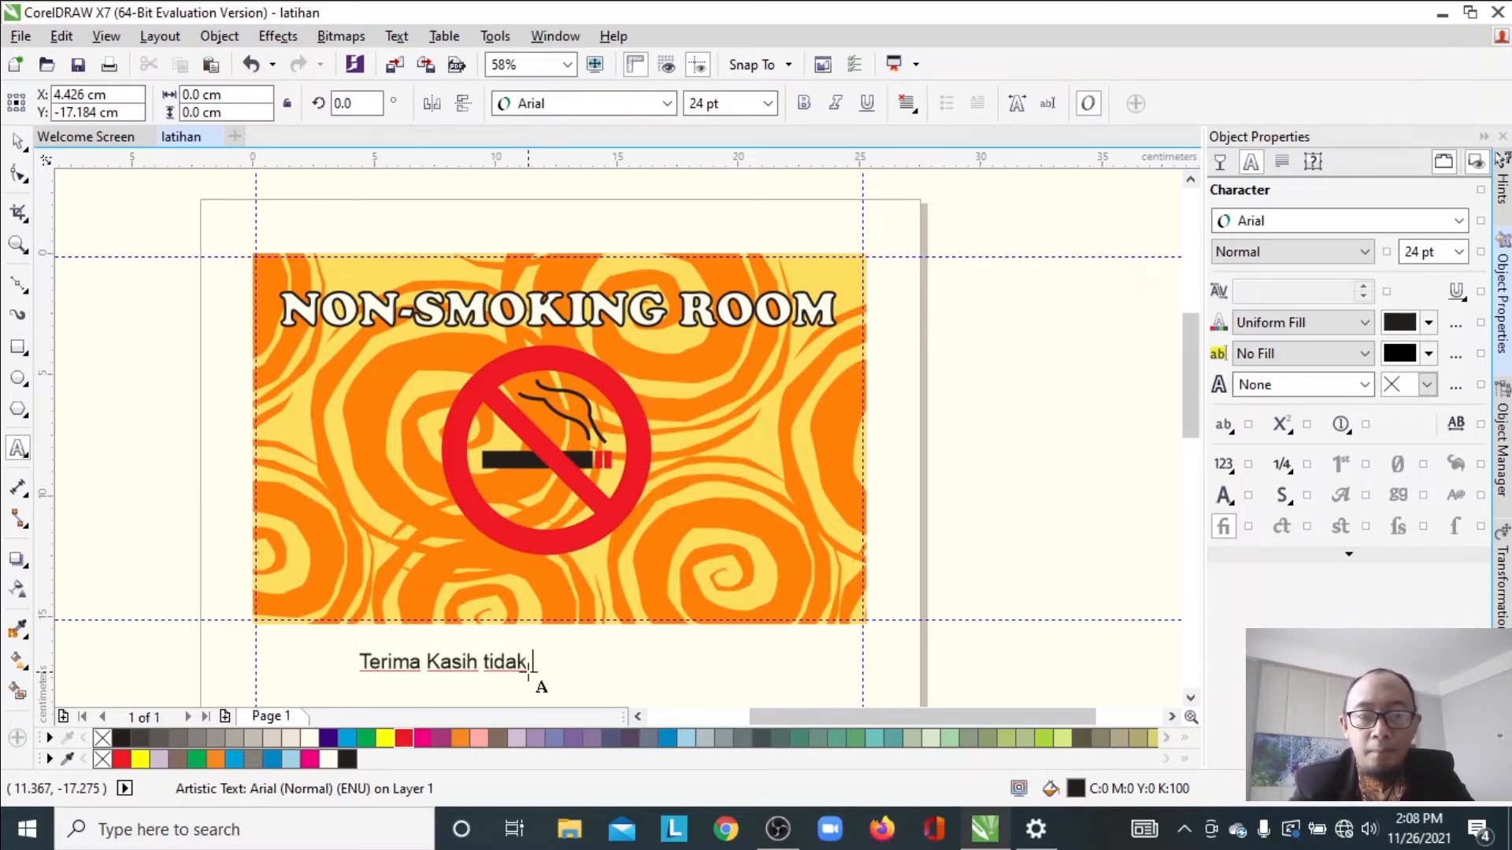
text(k Merokok)
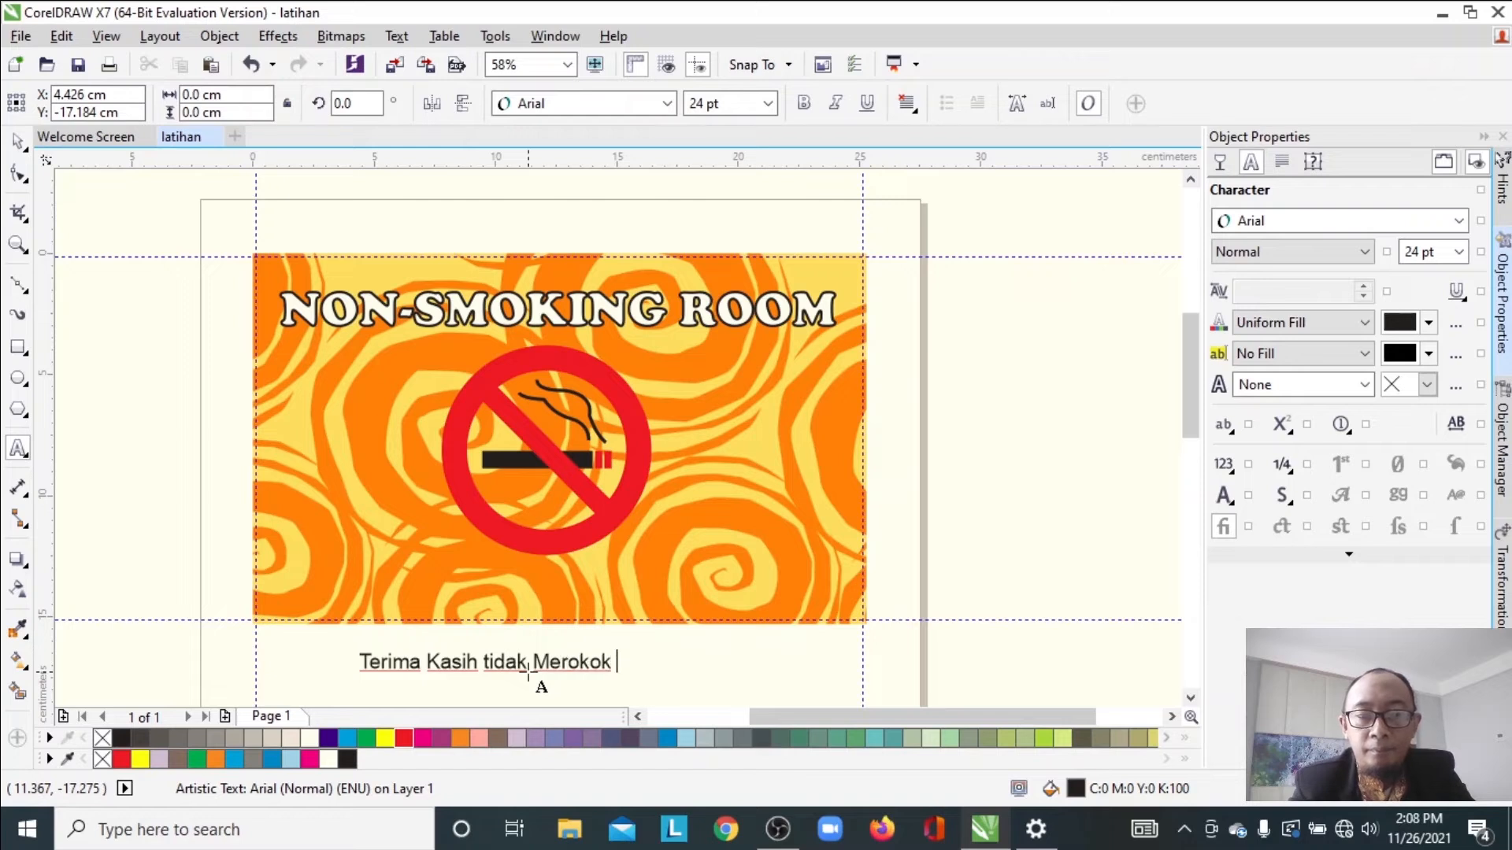
text(di Ruangan ini)
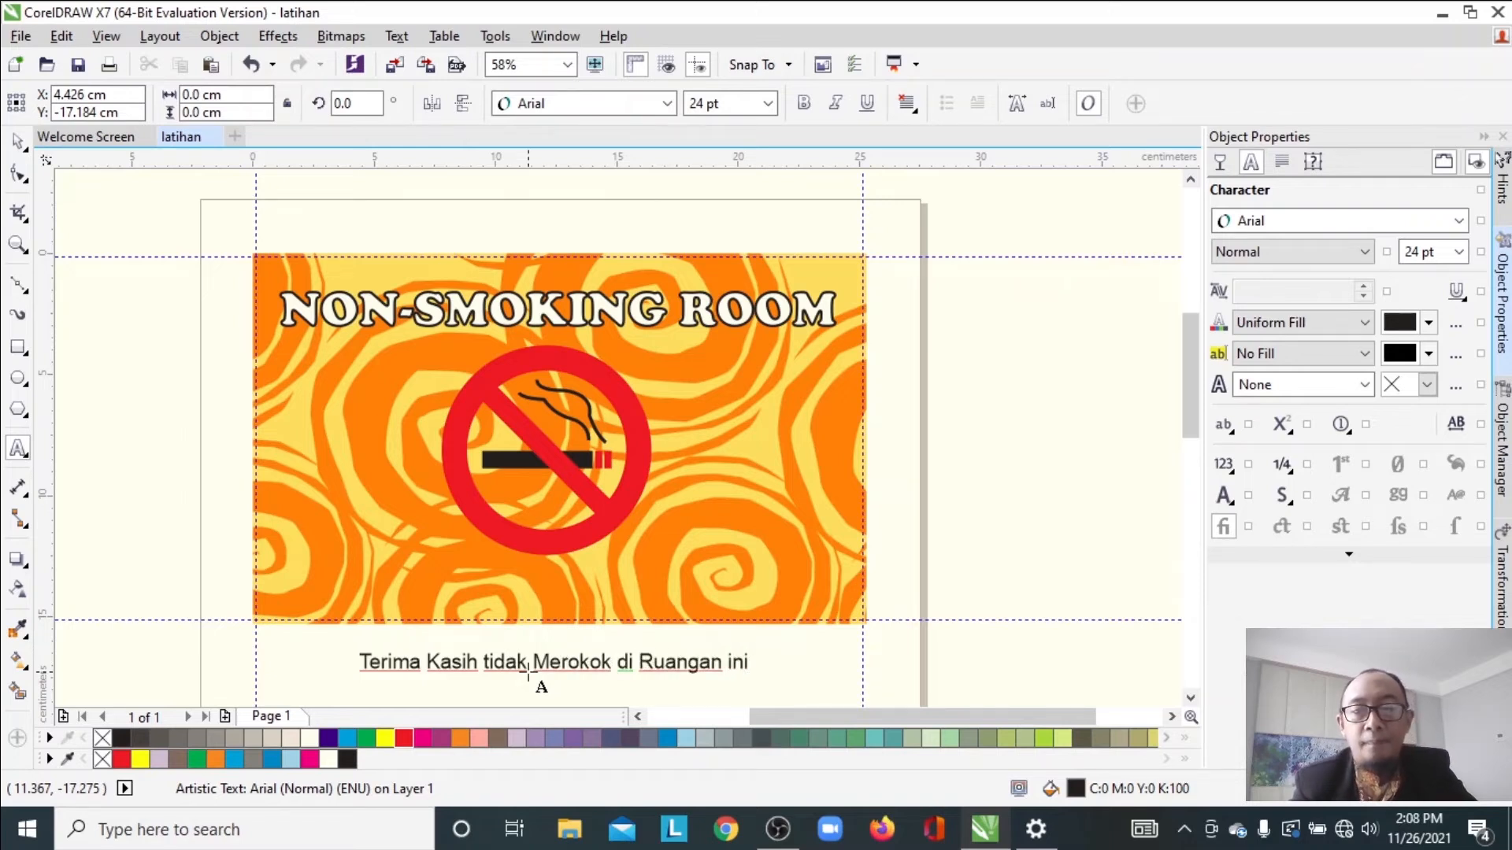
click(206, 496)
click(21, 145)
mouse_move(554, 662)
mouse_down()
mouse_move(545, 589)
mouse_move(555, 657)
mouse_up()
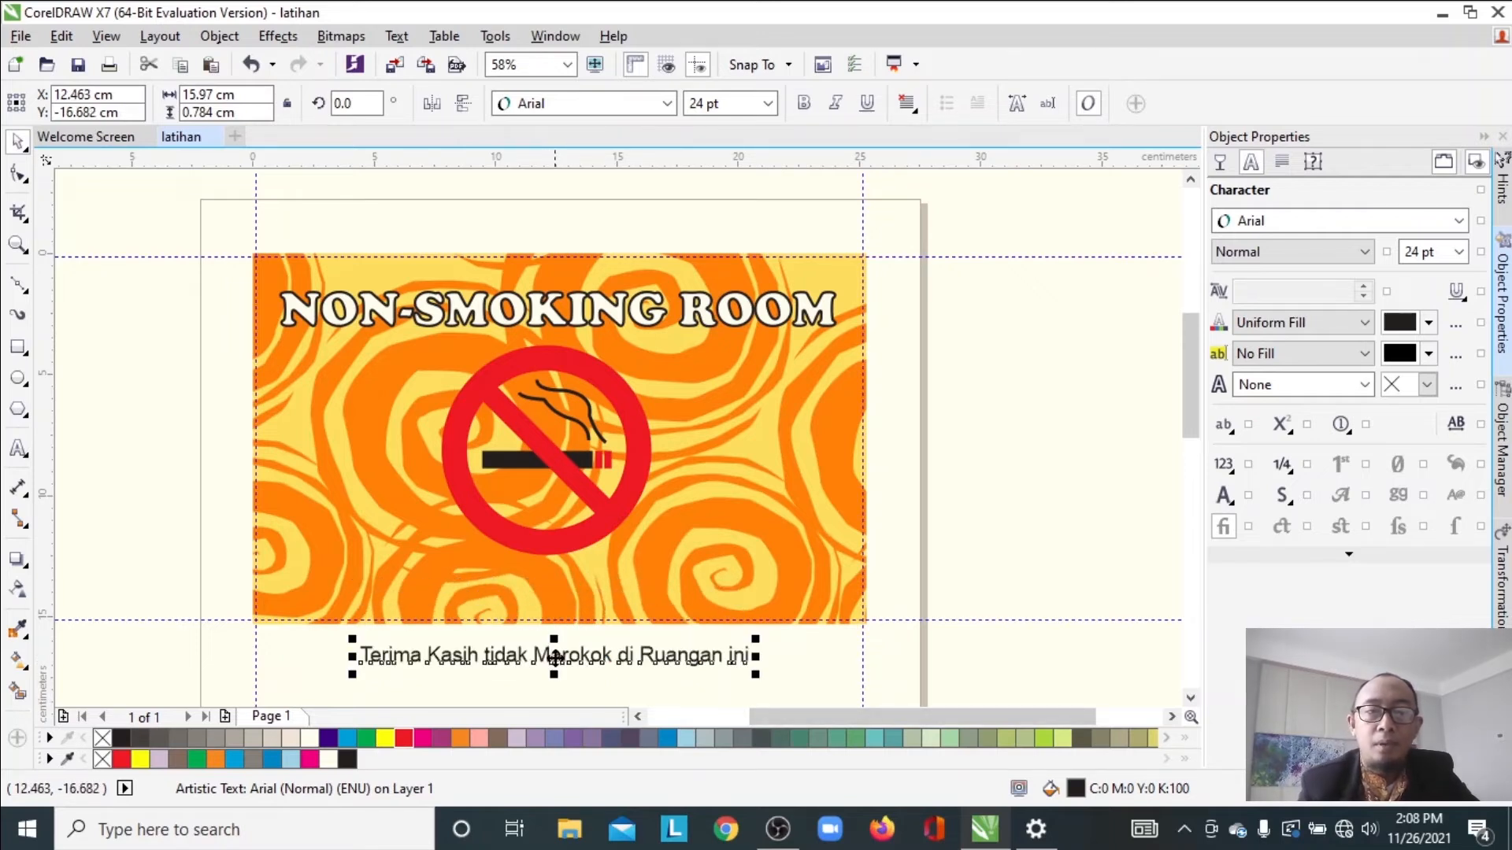
Draw a shallow wavy Bézier curve about 18.3 by 1.2 cm beneath the prohibition symbol, centring its middle node and flattening the first hump
click(18, 285)
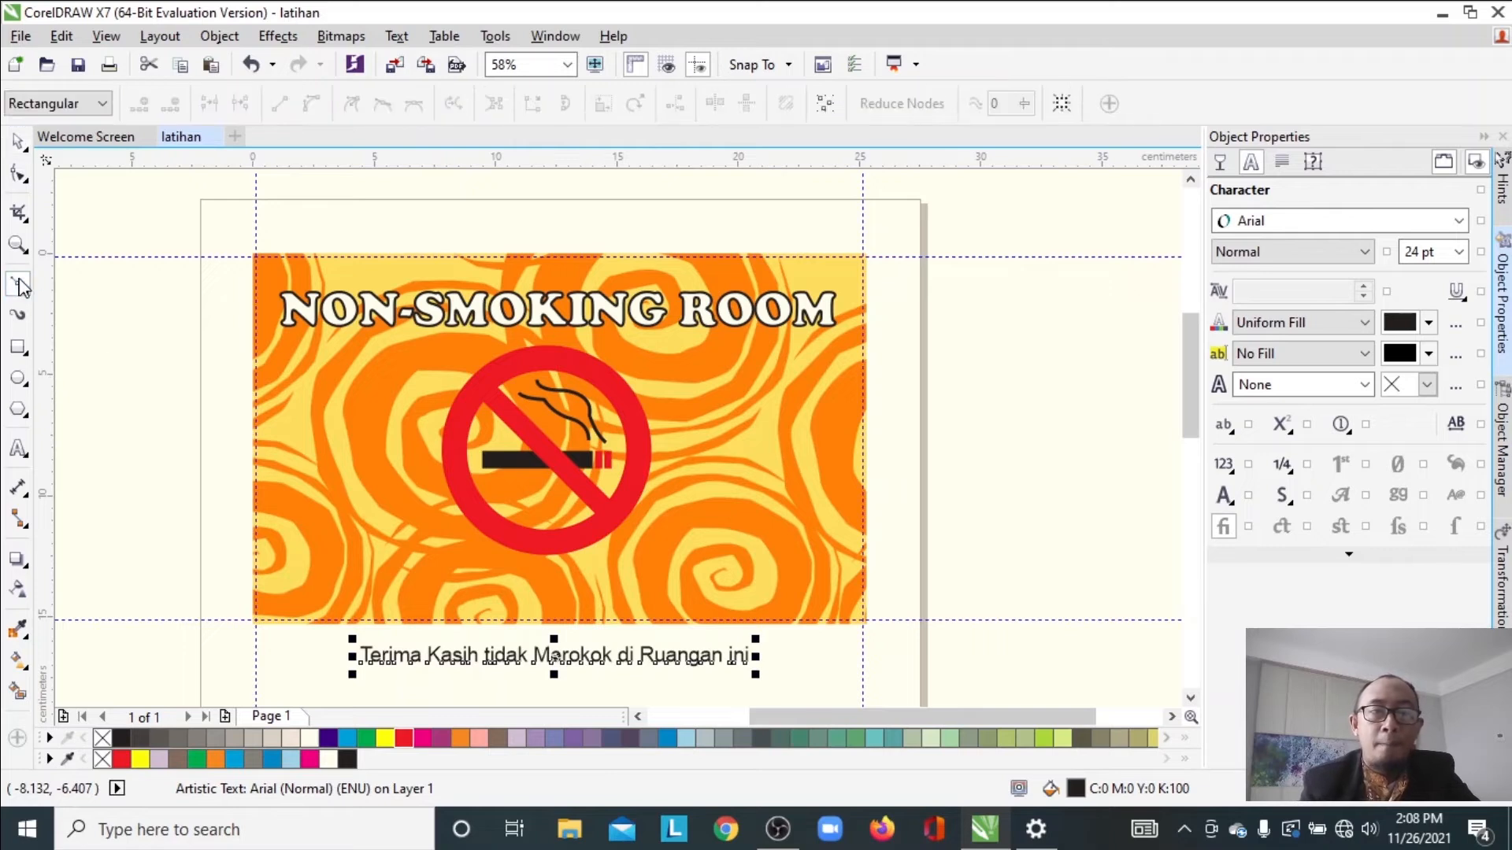
click(318, 592)
drag(504, 600, 598, 641)
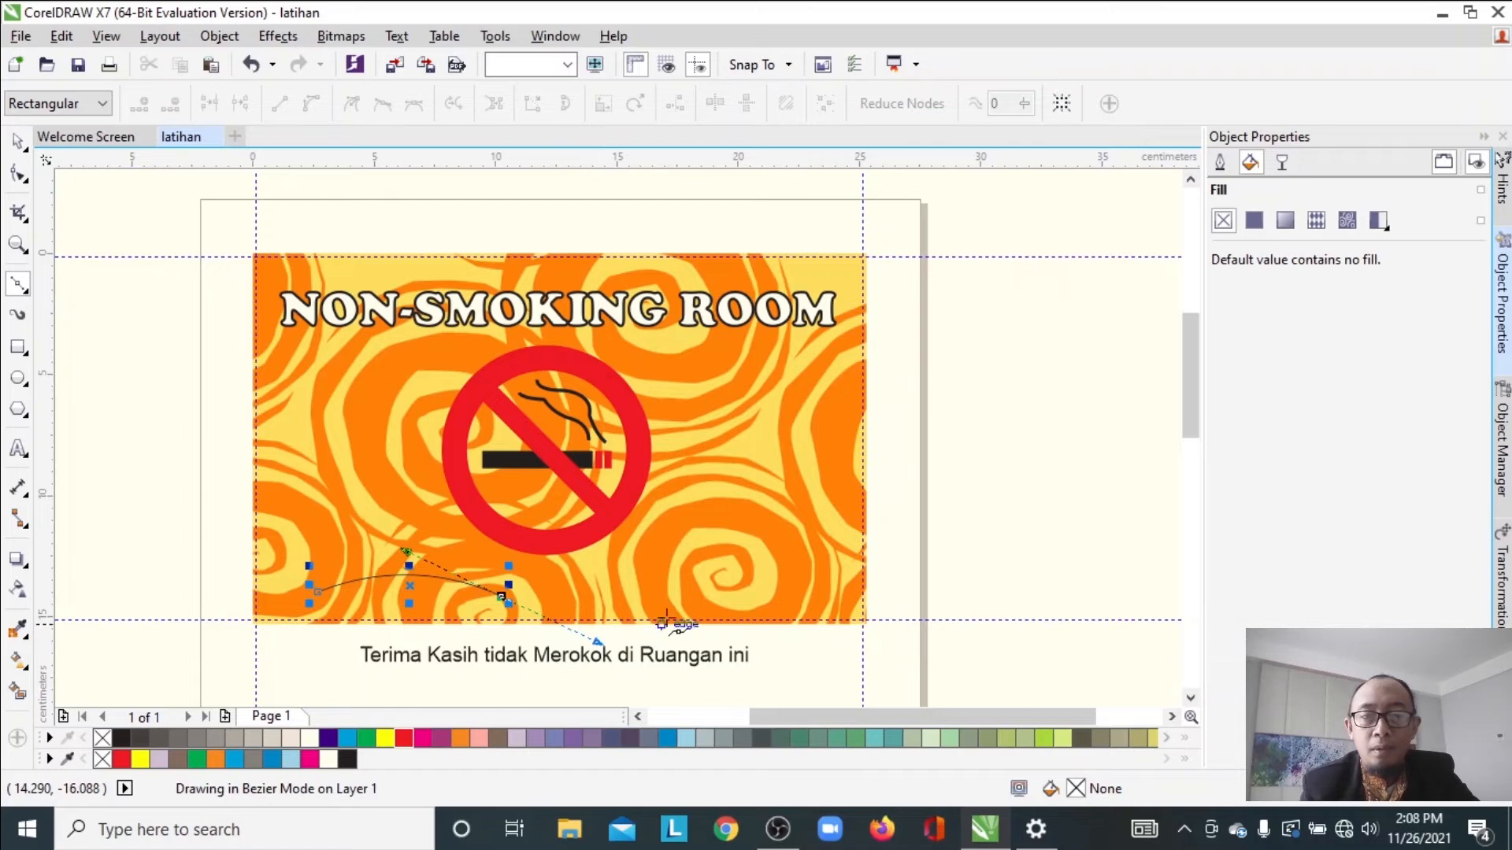
click(761, 574)
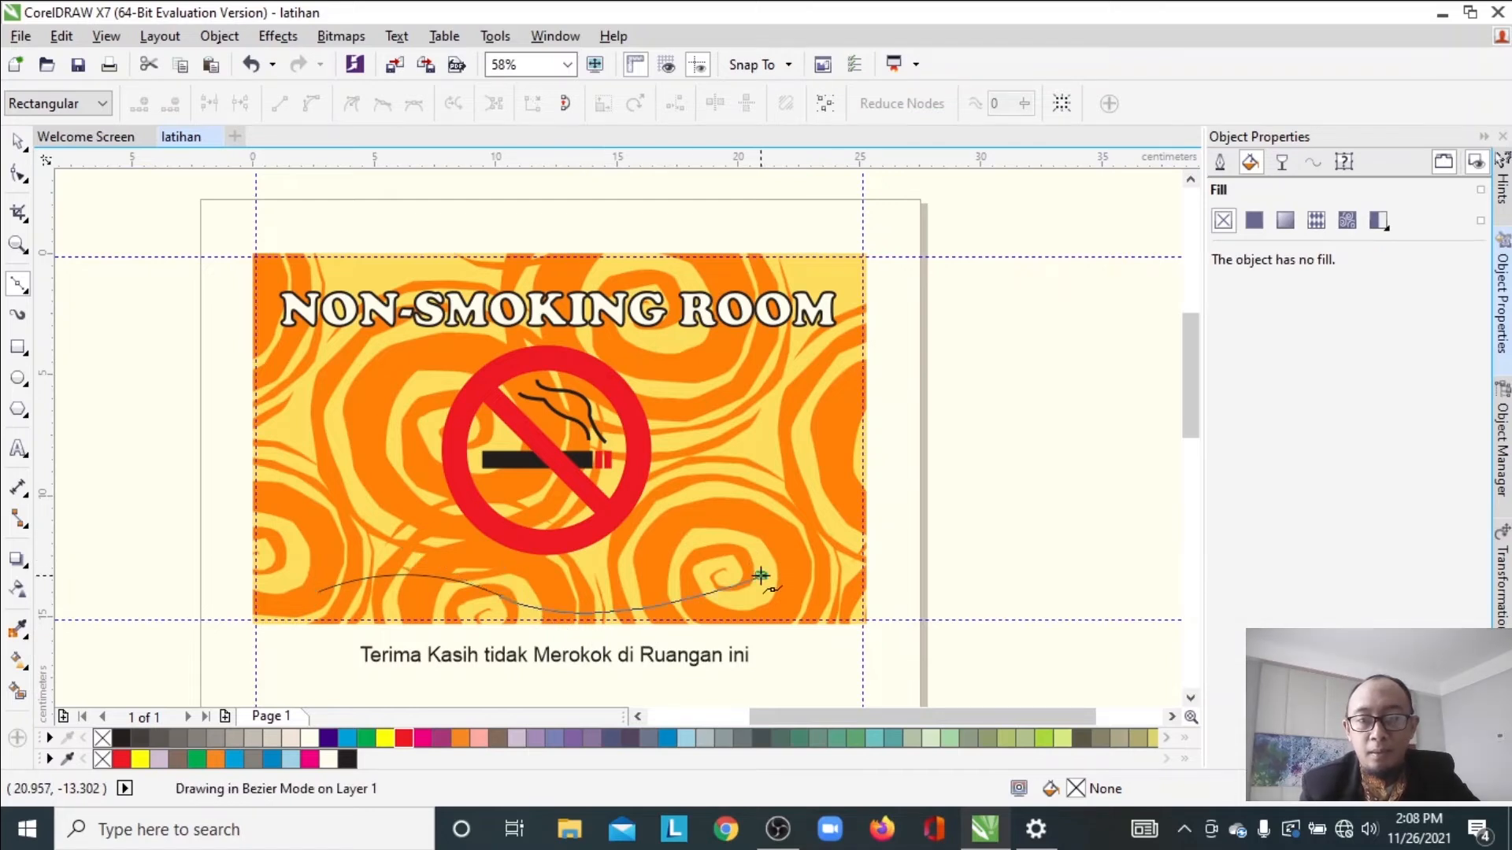
click(18, 174)
drag(505, 596, 539, 593)
drag(440, 543, 438, 562)
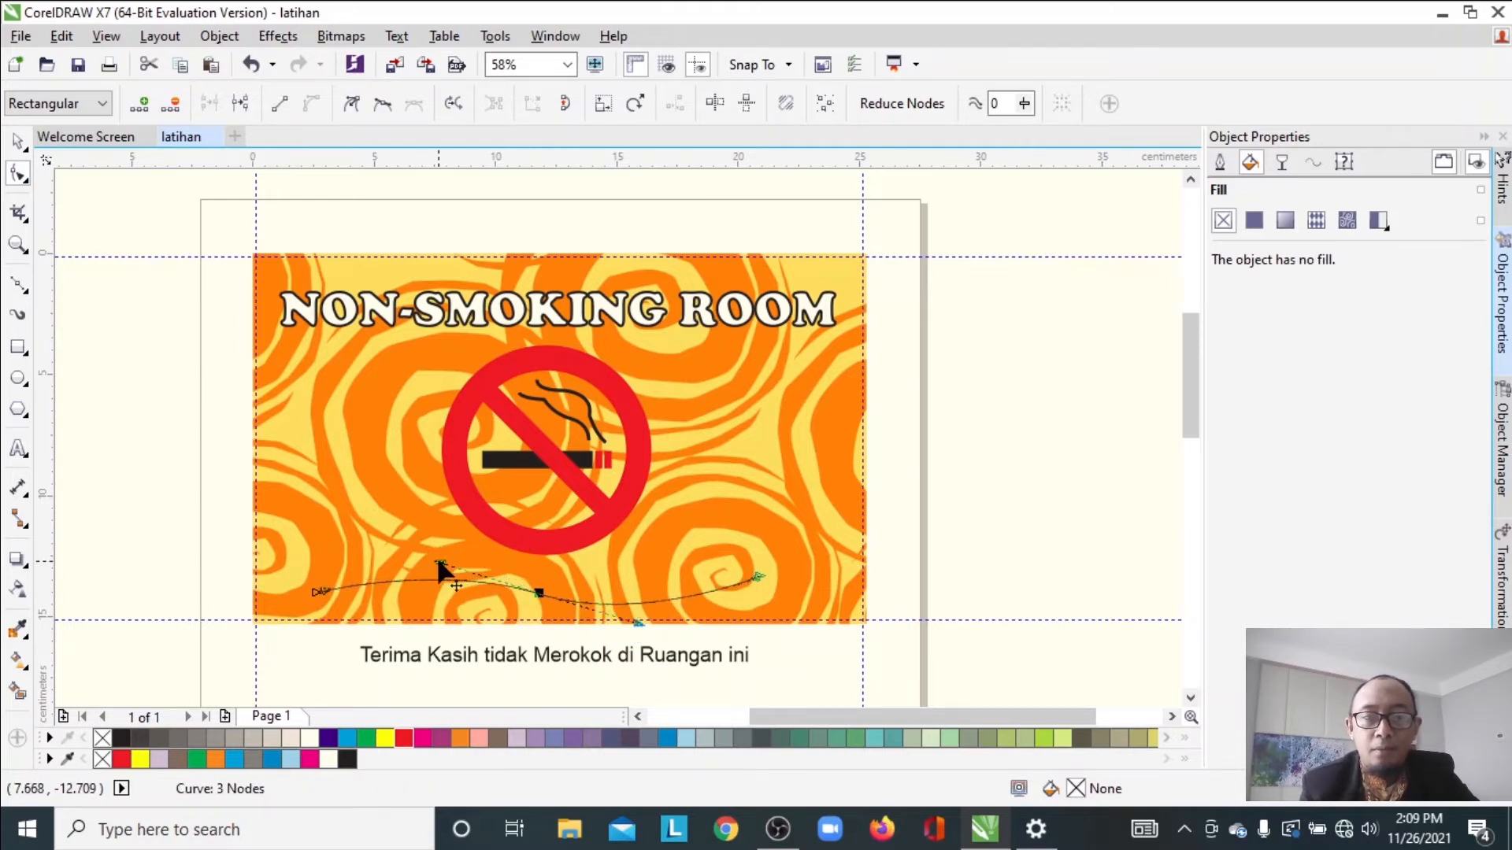
click(17, 141)
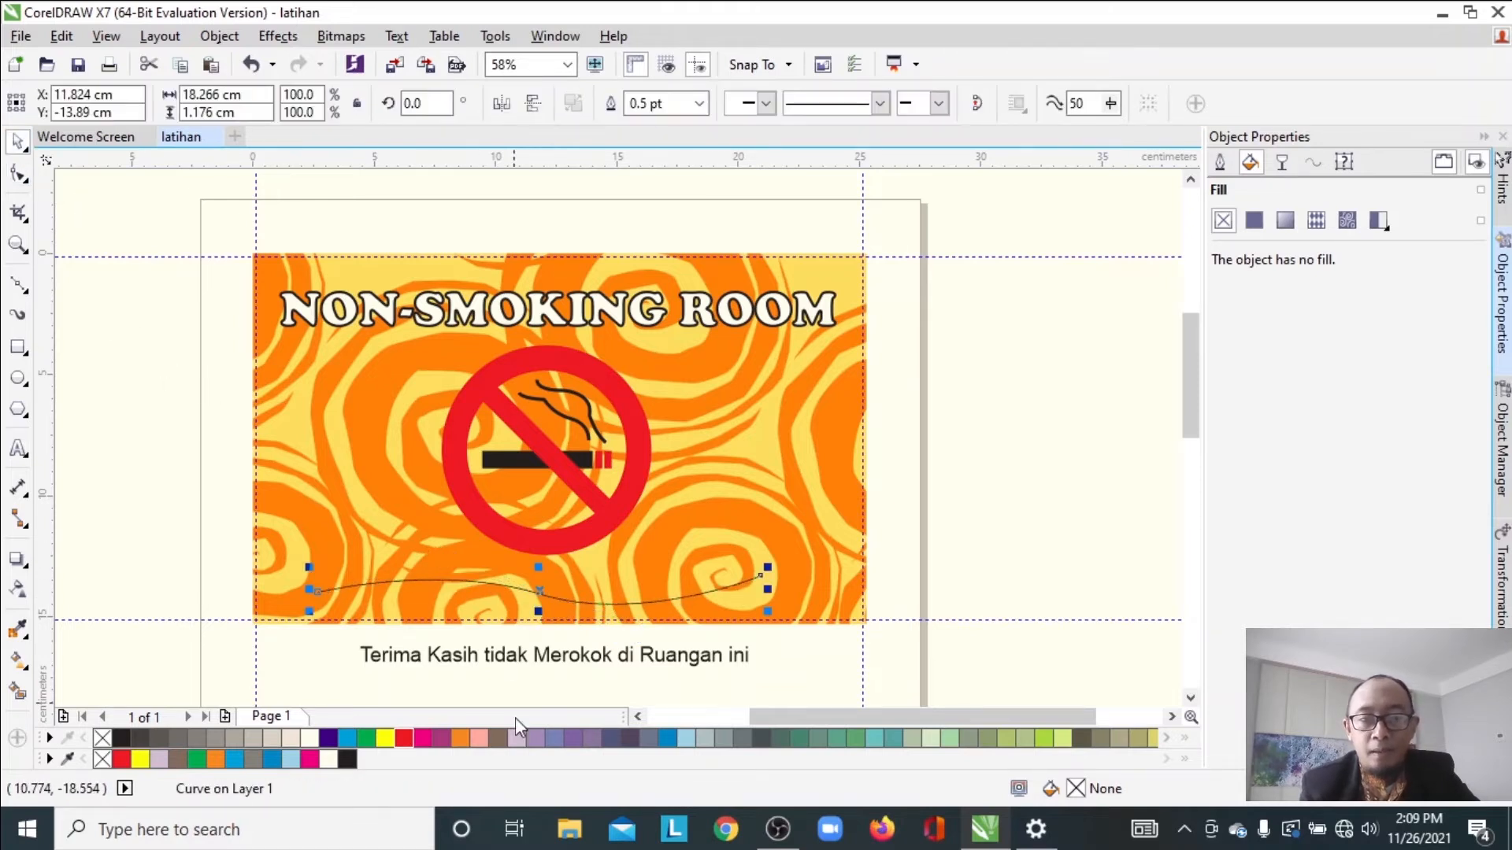
Enlarge the thank-you text to about 18.7 cm wide and the wavy curve to about 19 cm wide
click(503, 654)
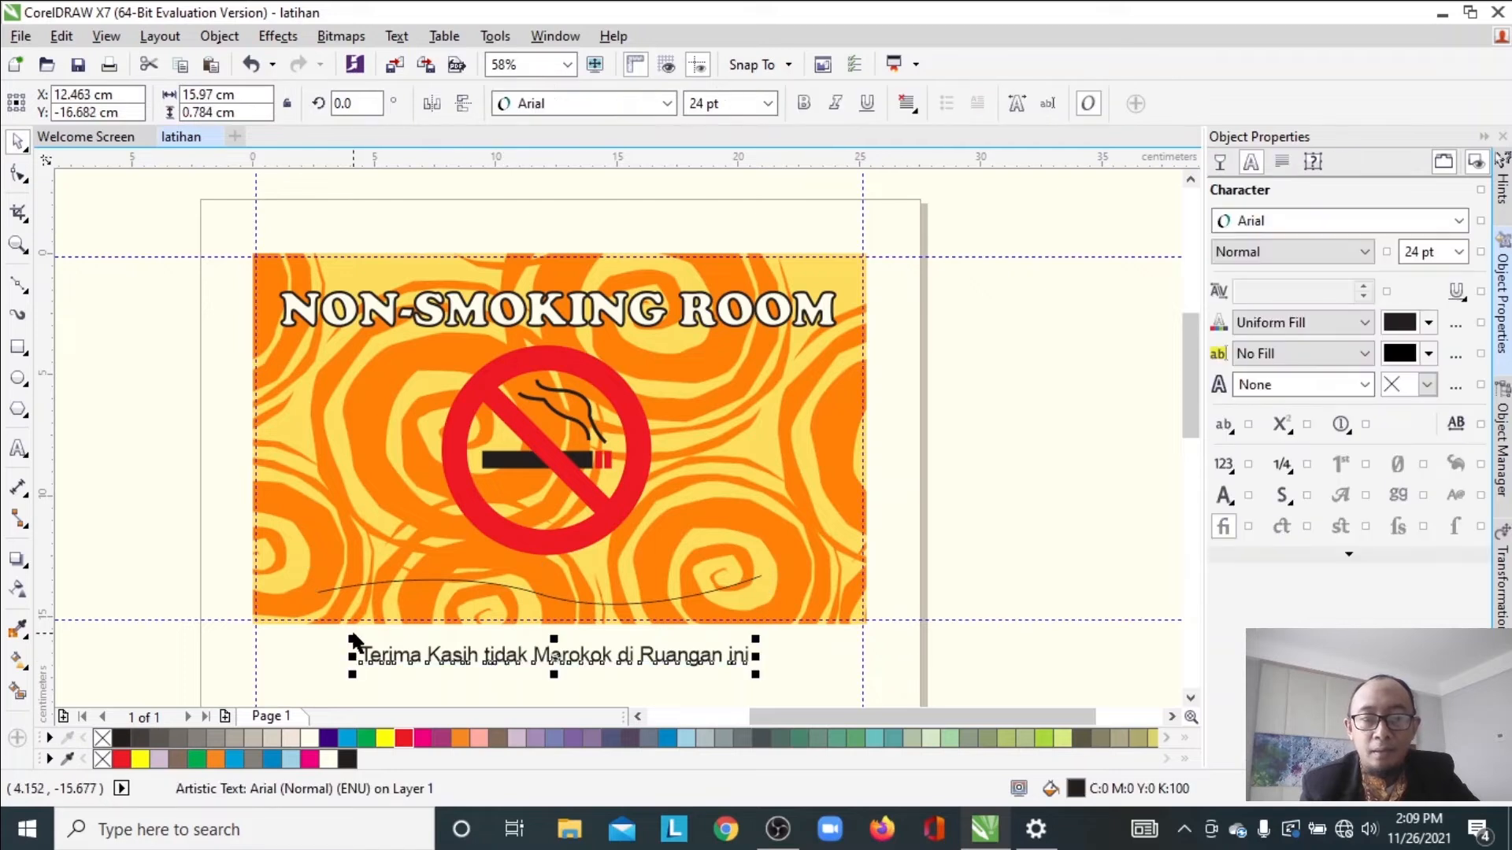
drag(353, 641, 306, 637)
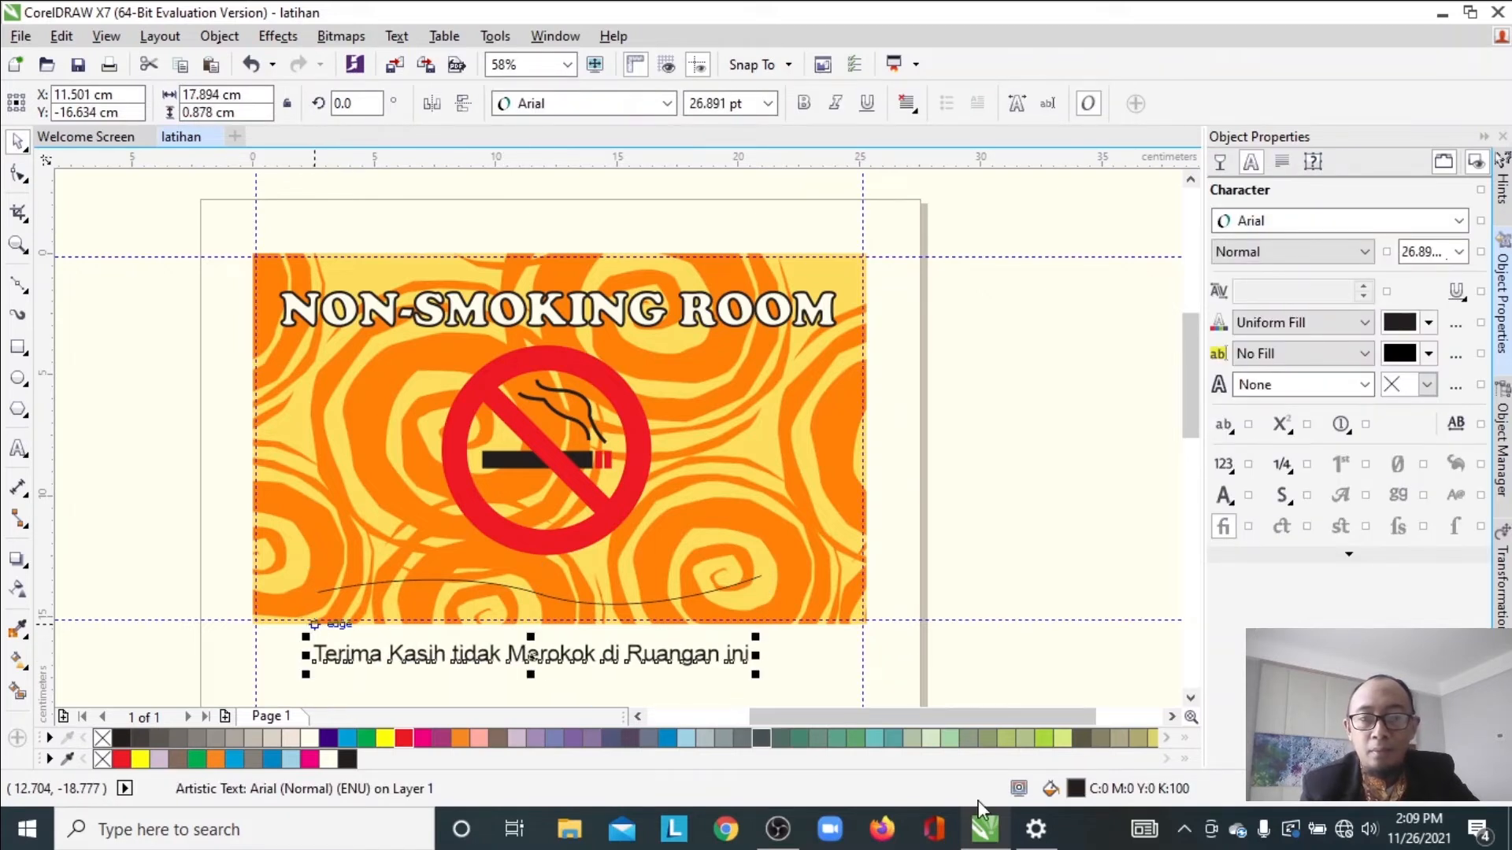
mouse_move(757, 675)
mouse_down()
mouse_move(790, 688)
mouse_move(774, 684)
mouse_up()
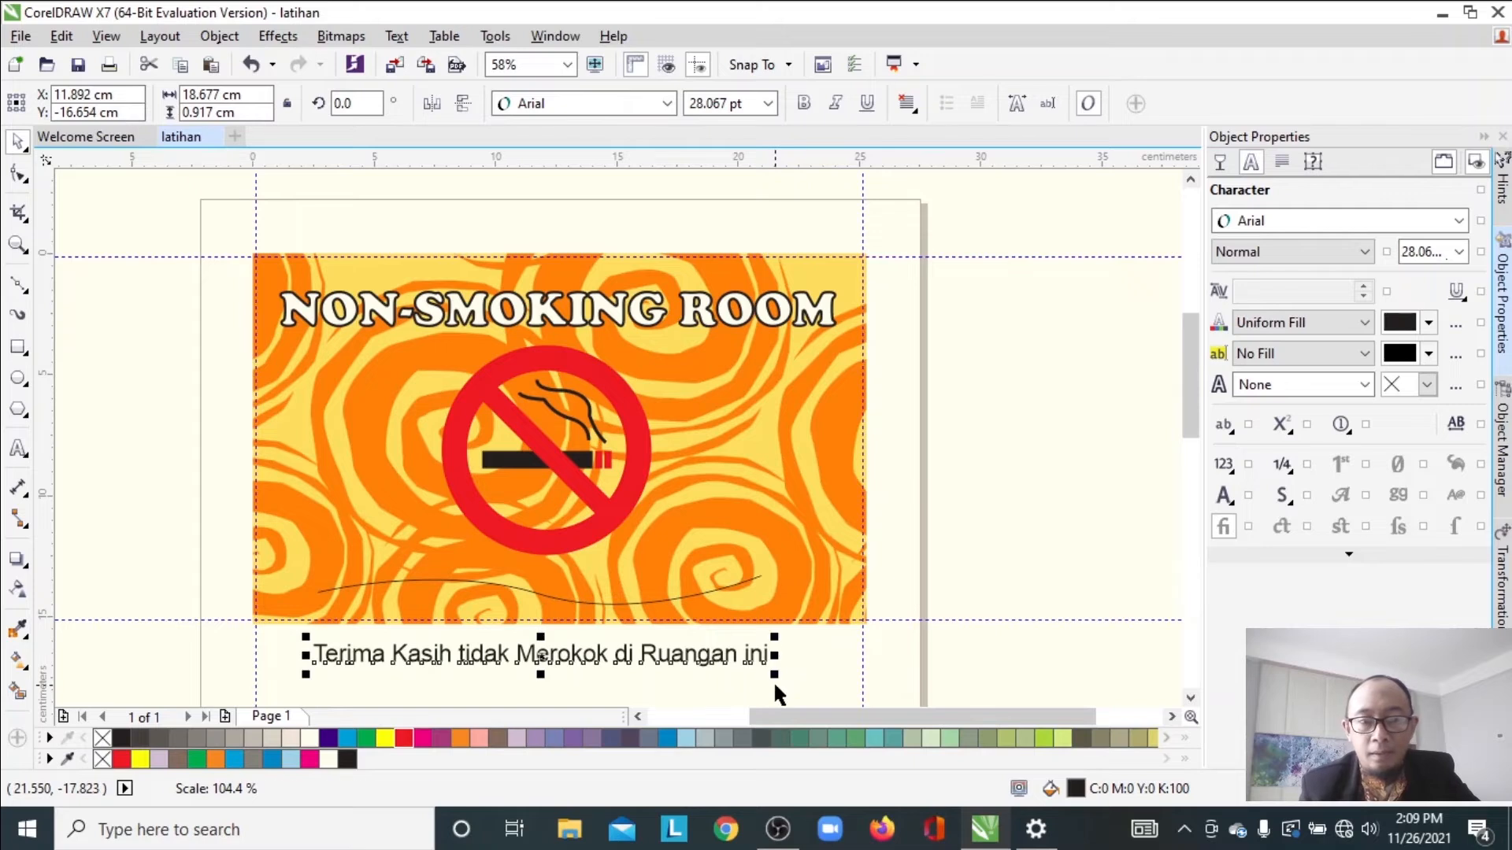
click(365, 586)
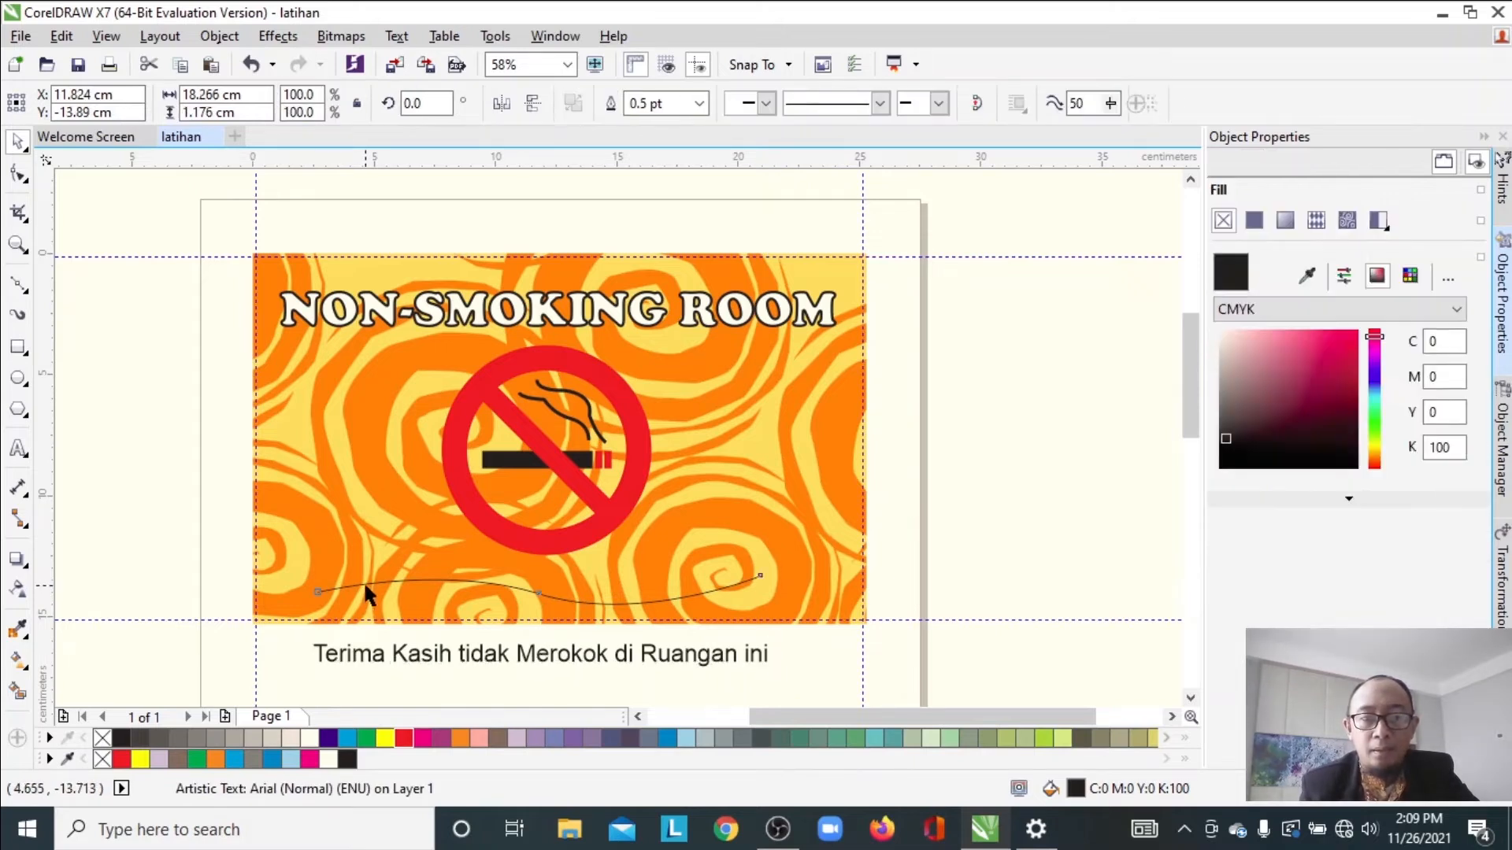
drag(770, 565, 803, 573)
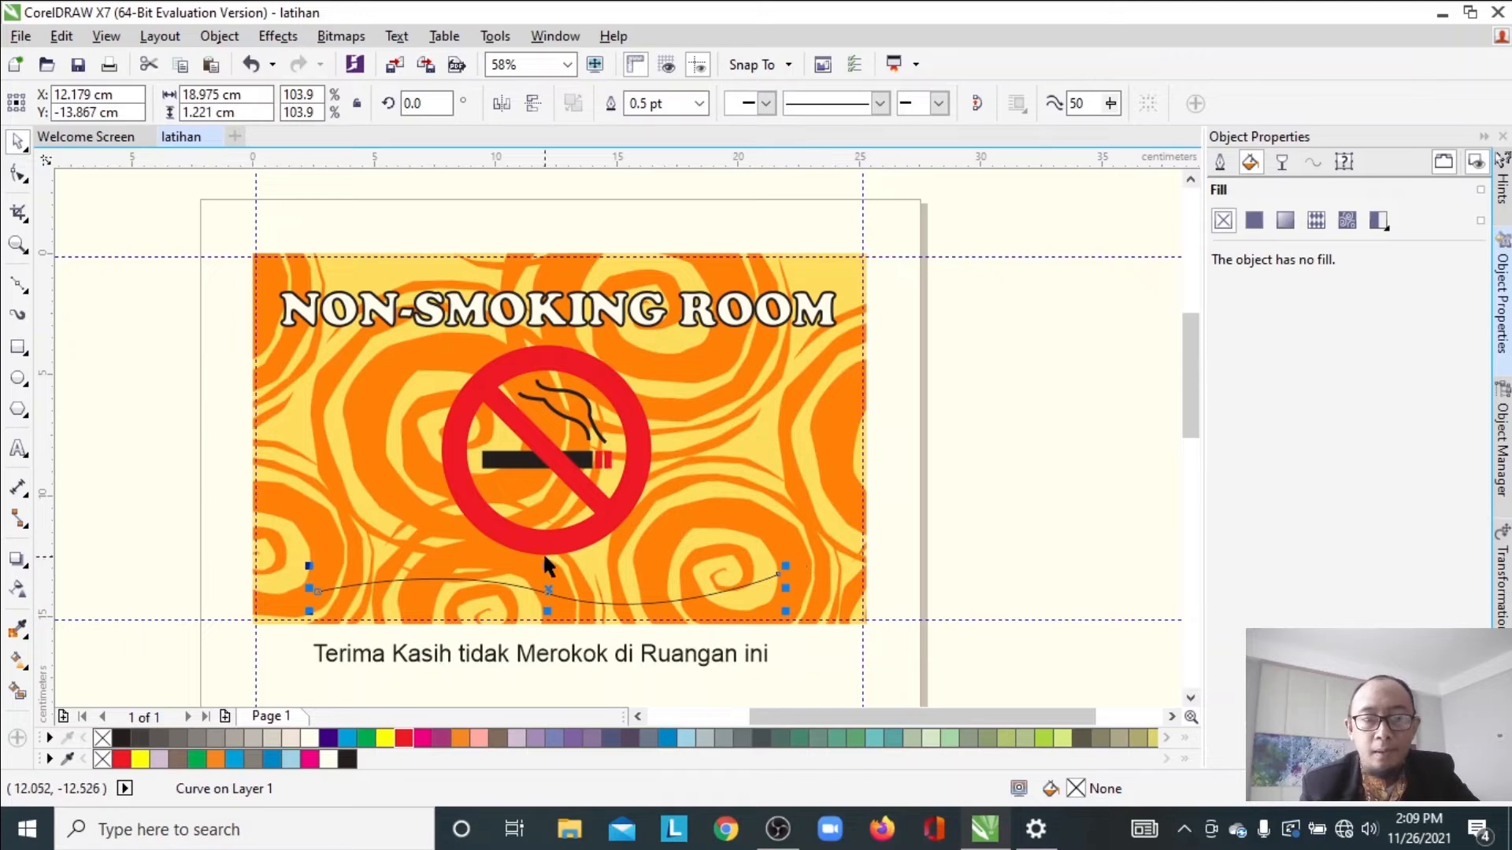
Fit the thank-you text to the wavy curve as its path
click(513, 653)
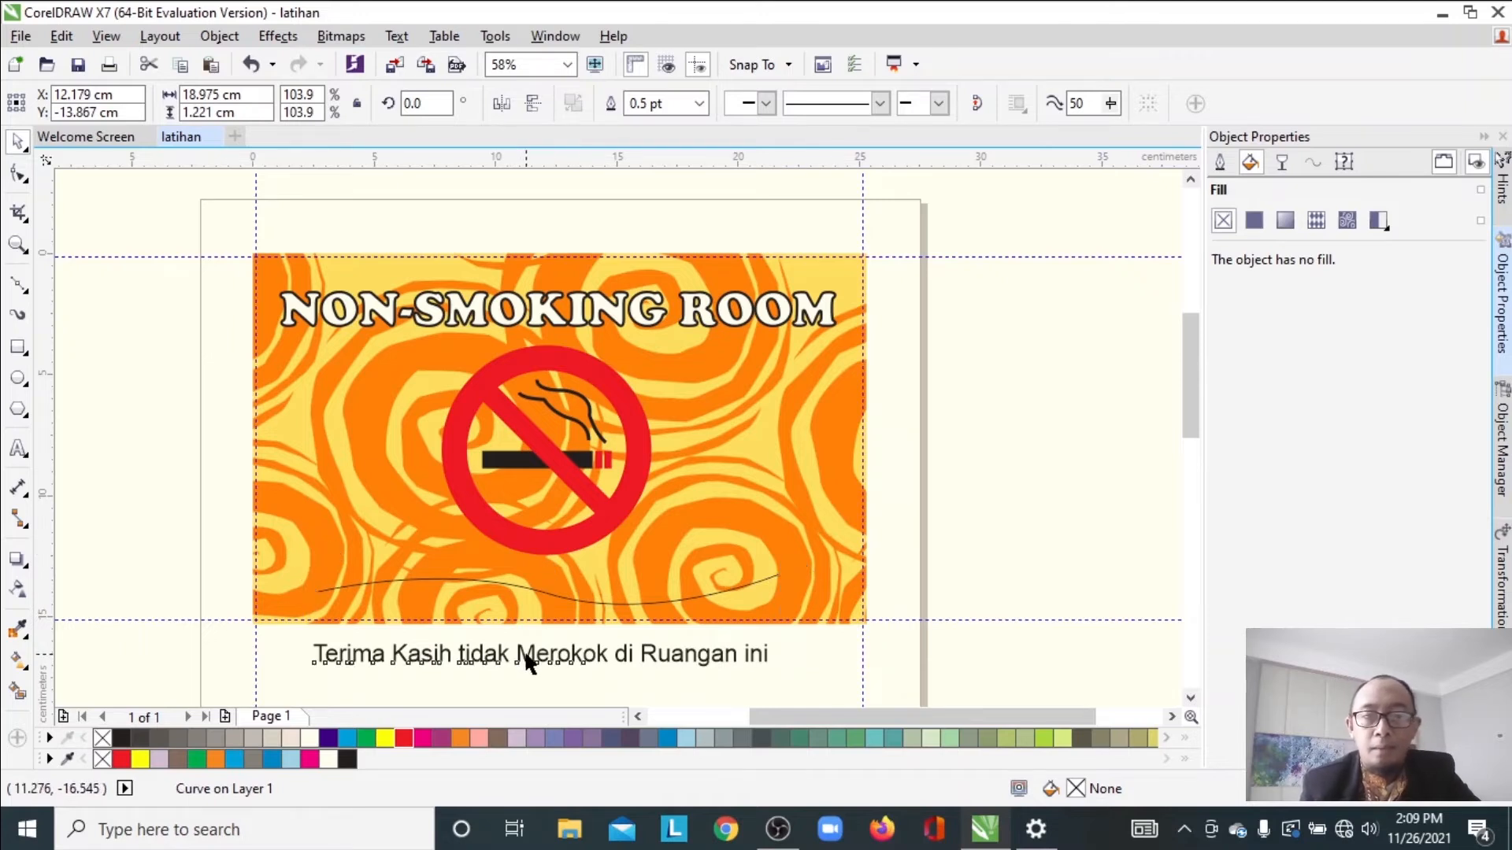
shift+click(540, 587)
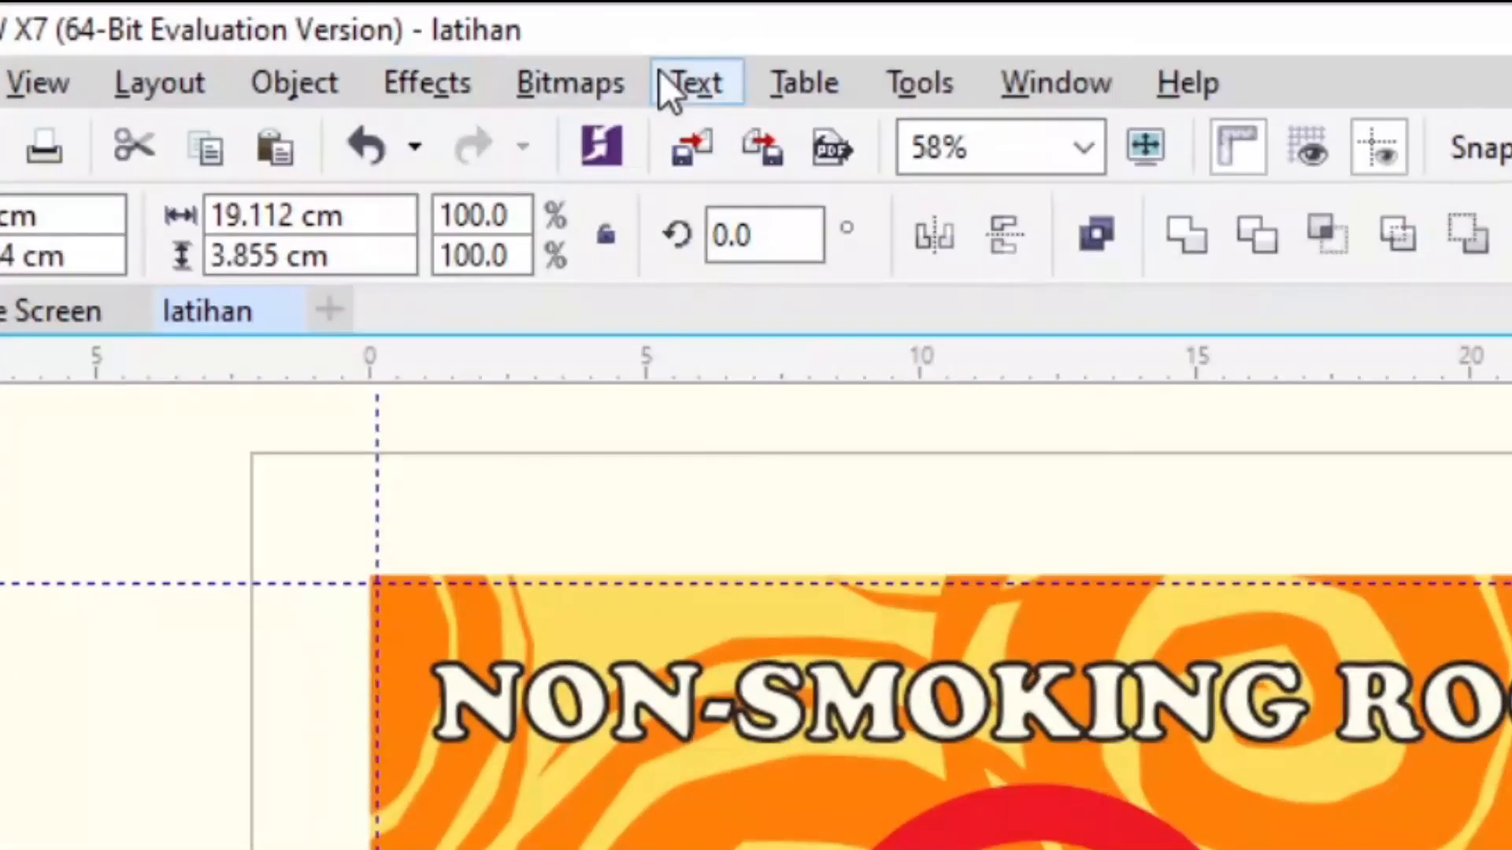
click(658, 78)
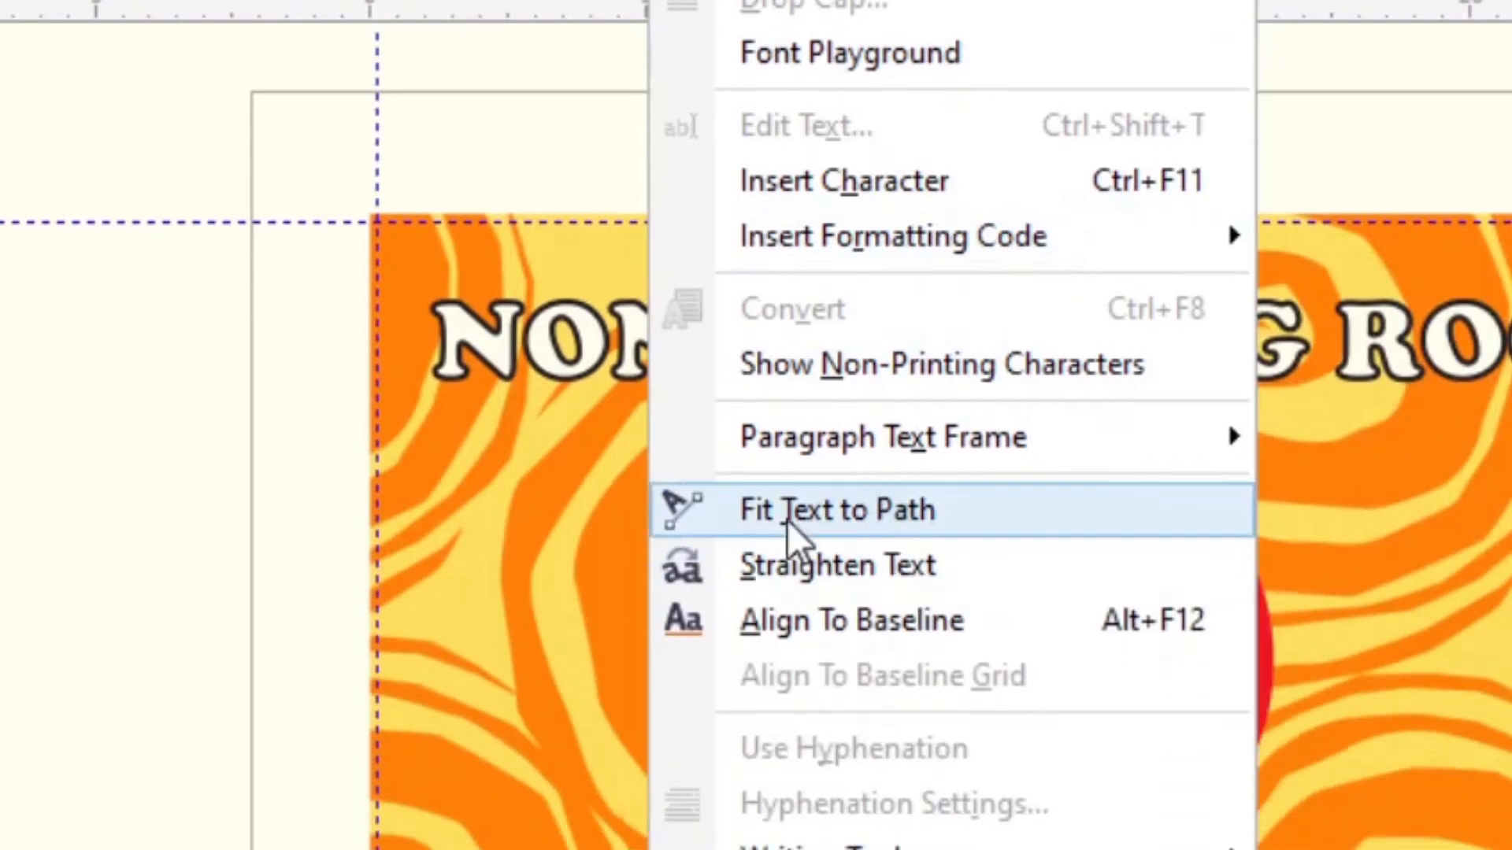
click(791, 519)
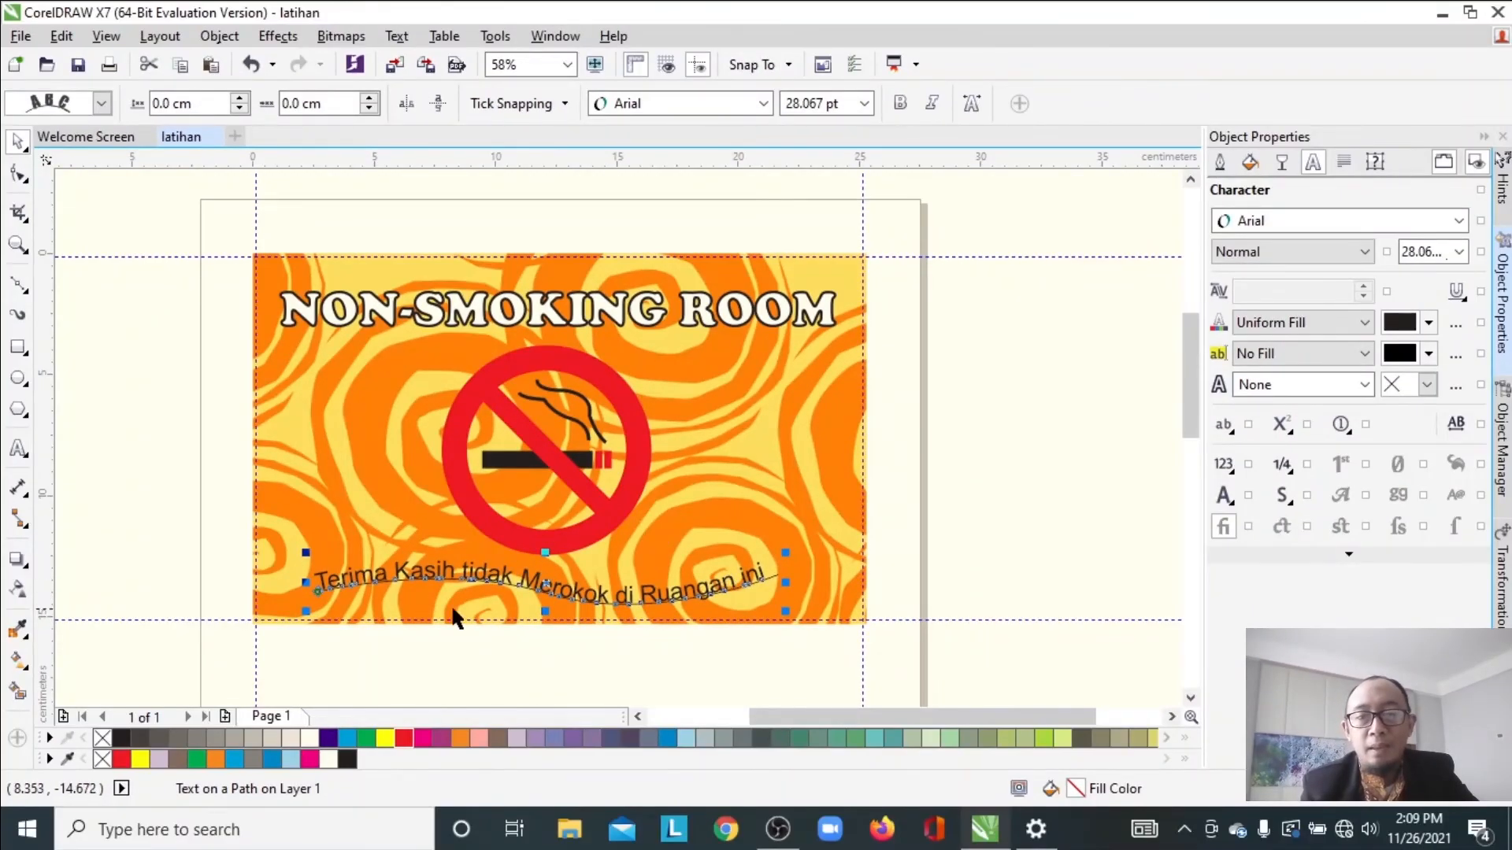
click(550, 682)
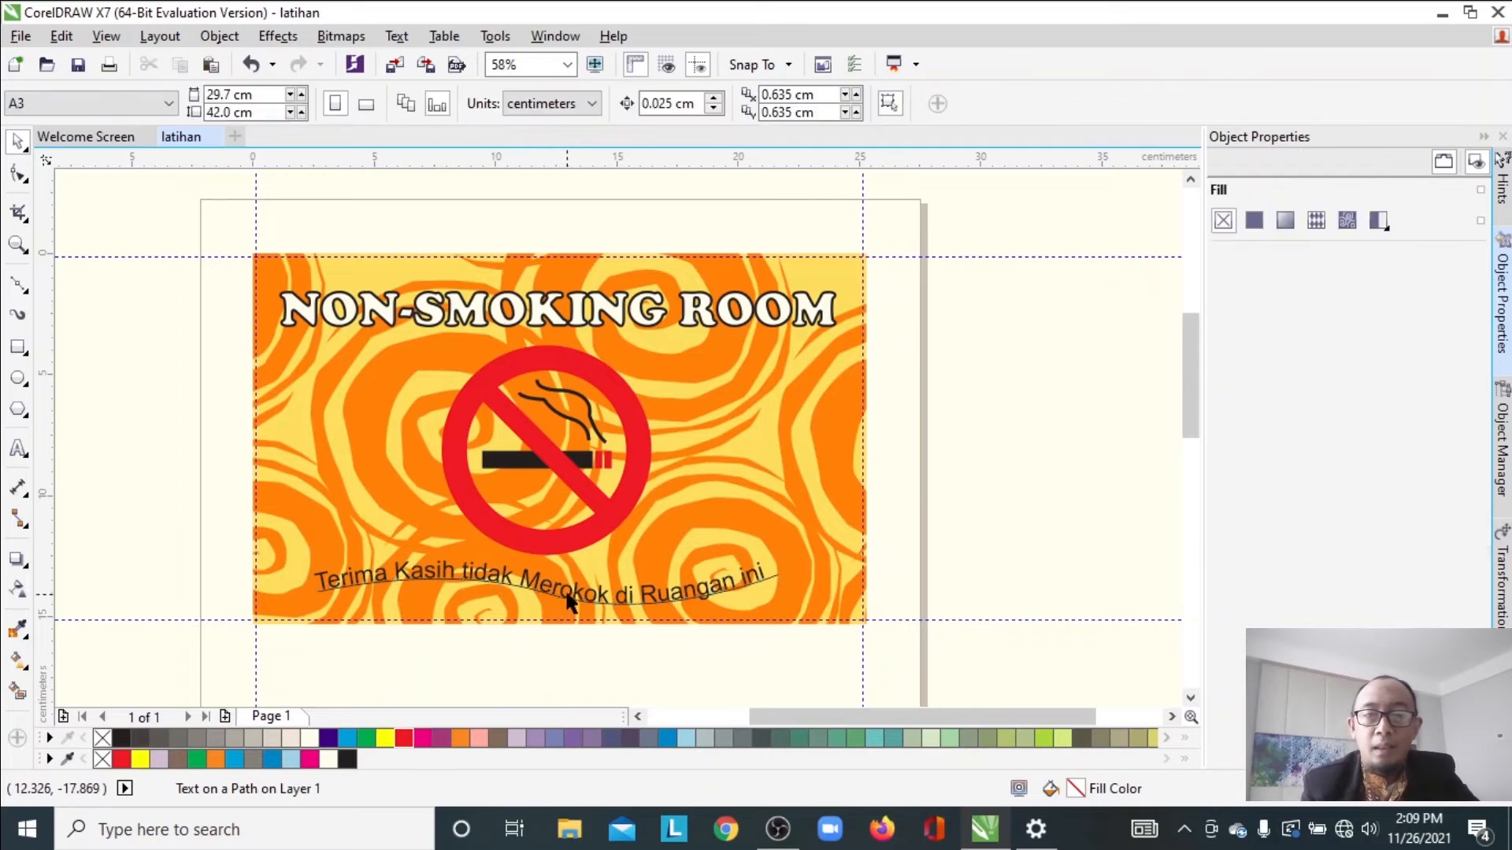
Remove the outline from the wavy path under the thank-you text
click(561, 596)
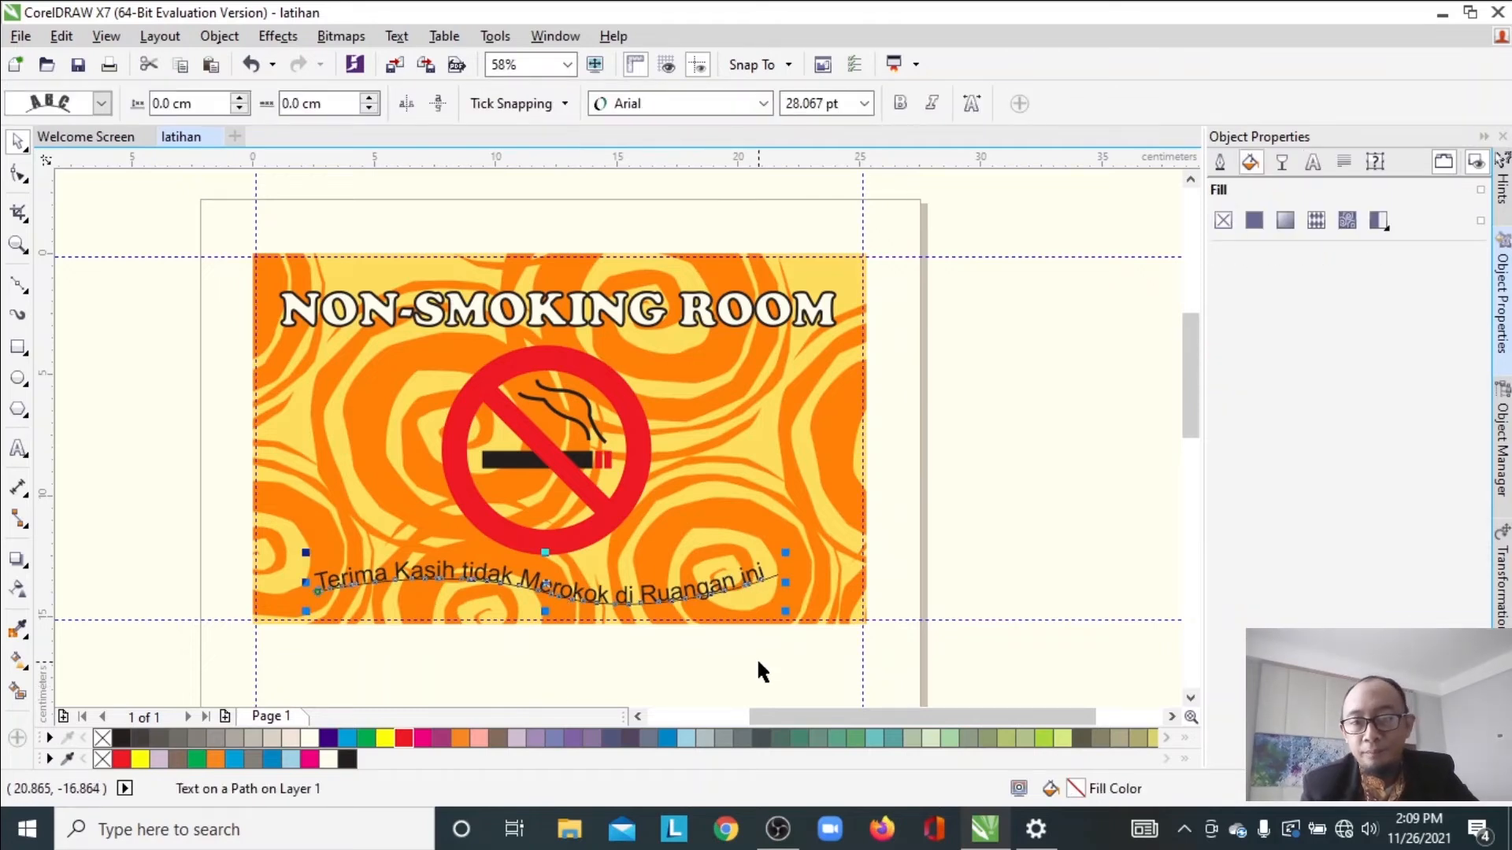
click(756, 657)
click(771, 577)
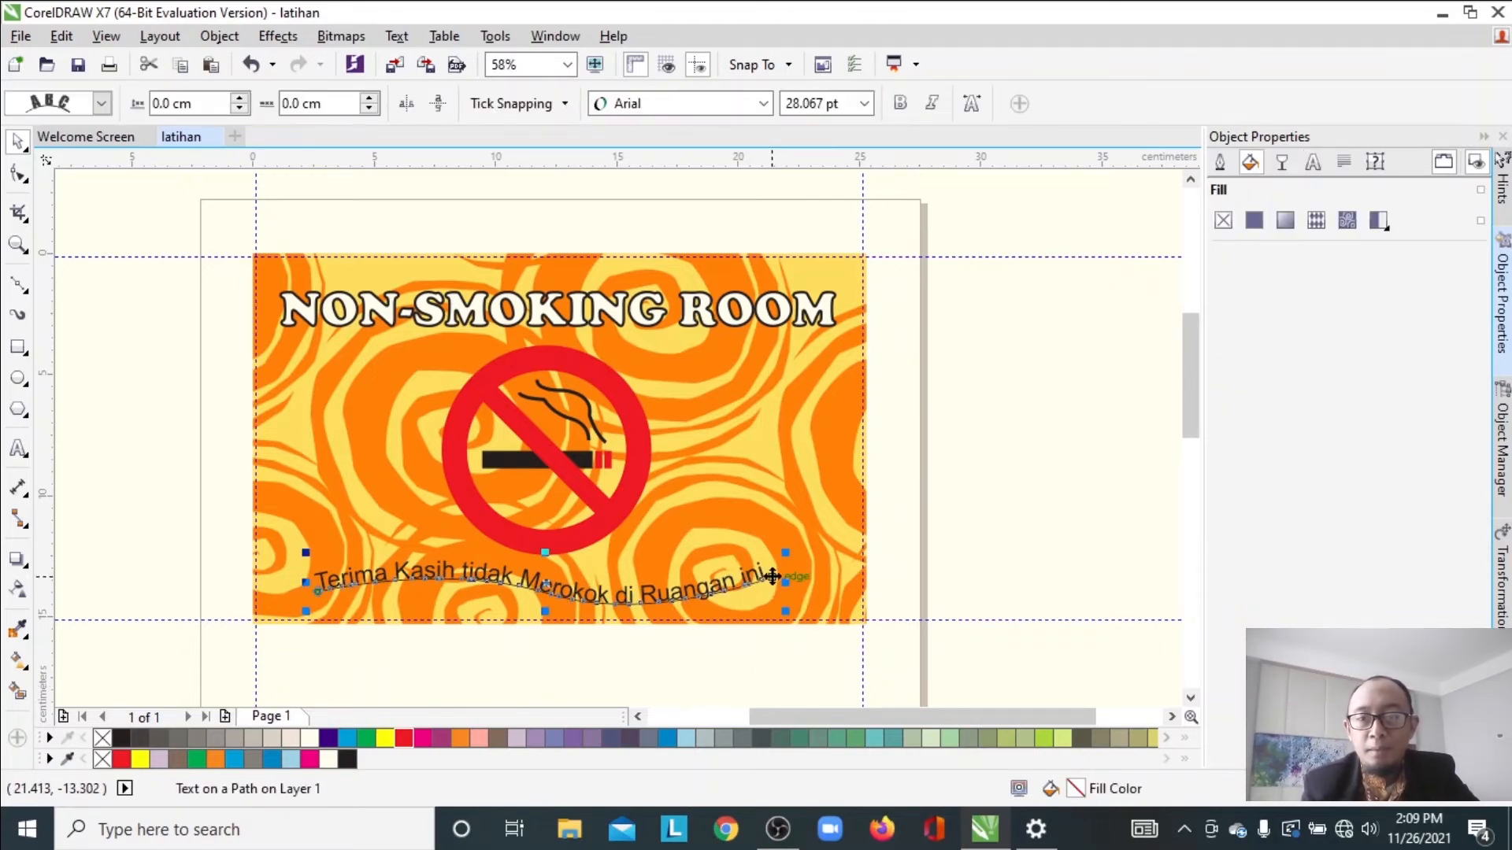
right_click(103, 745)
click(493, 653)
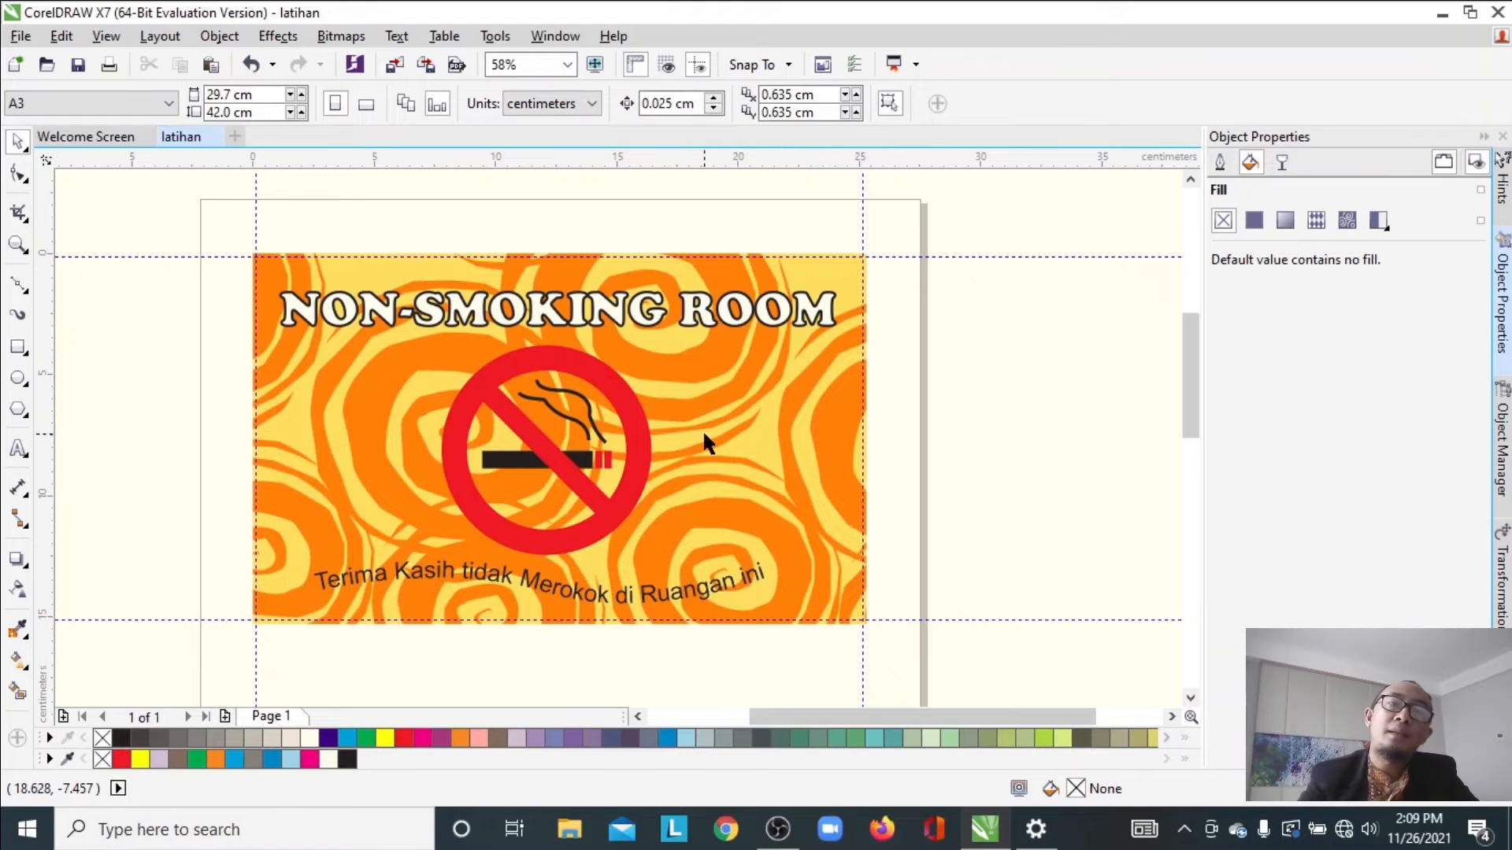
Try white and yellow fills on the thank-you text along the path and restore its black fill
click(484, 570)
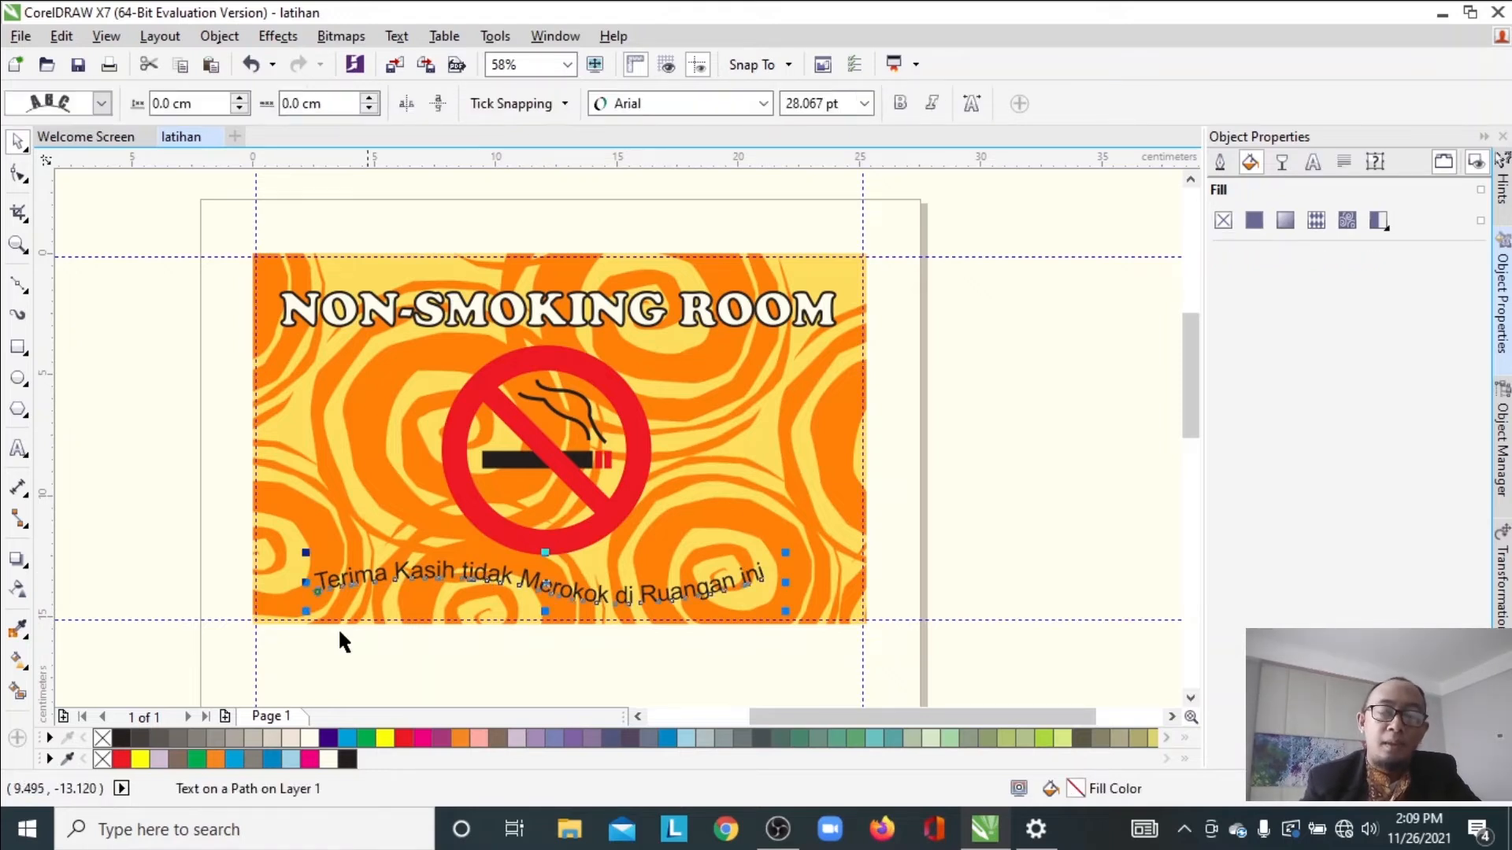
click(309, 738)
click(386, 738)
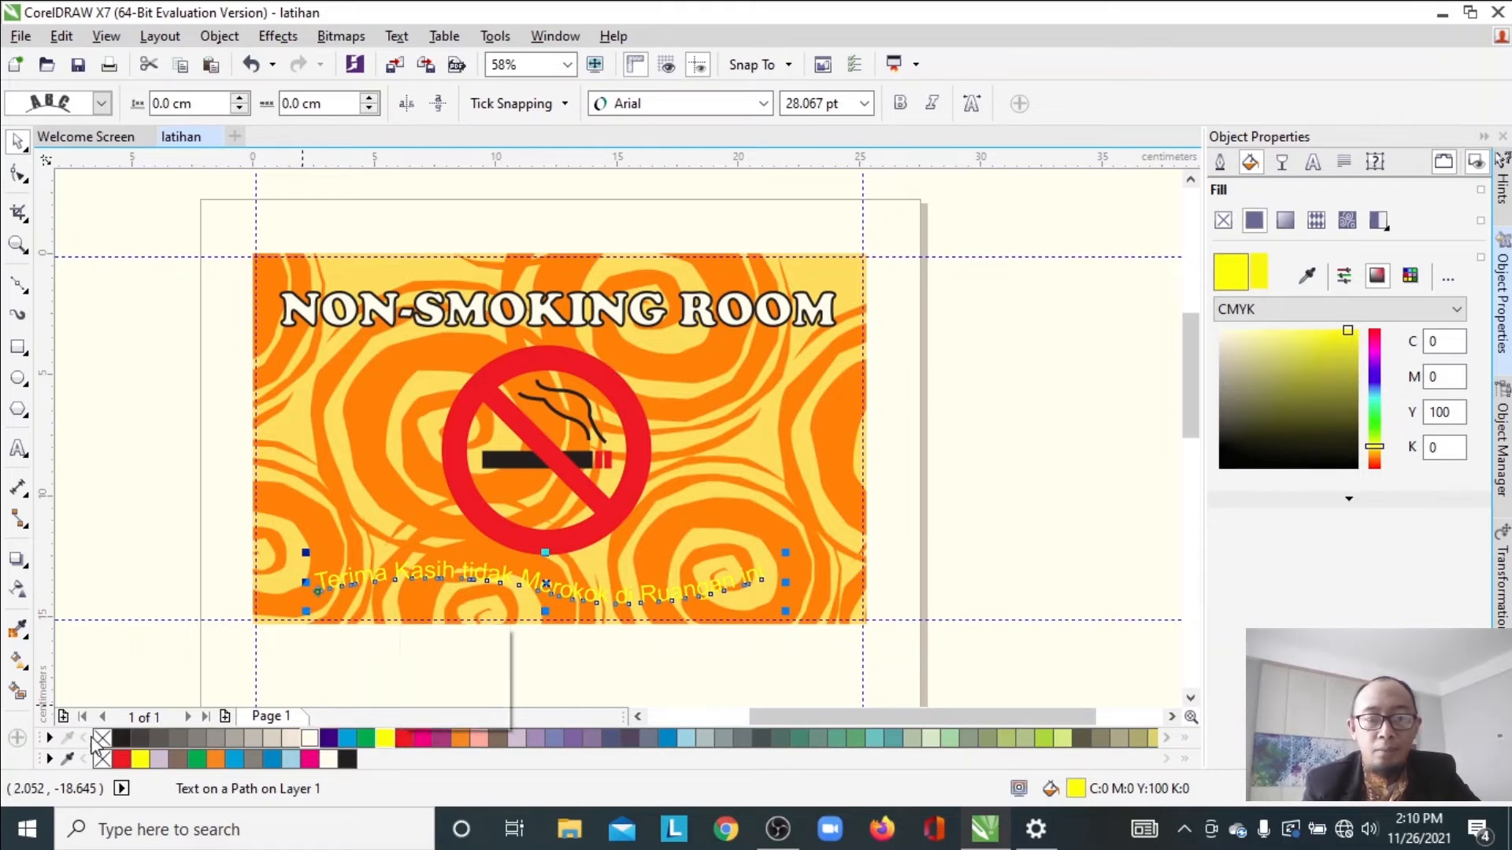
click(118, 737)
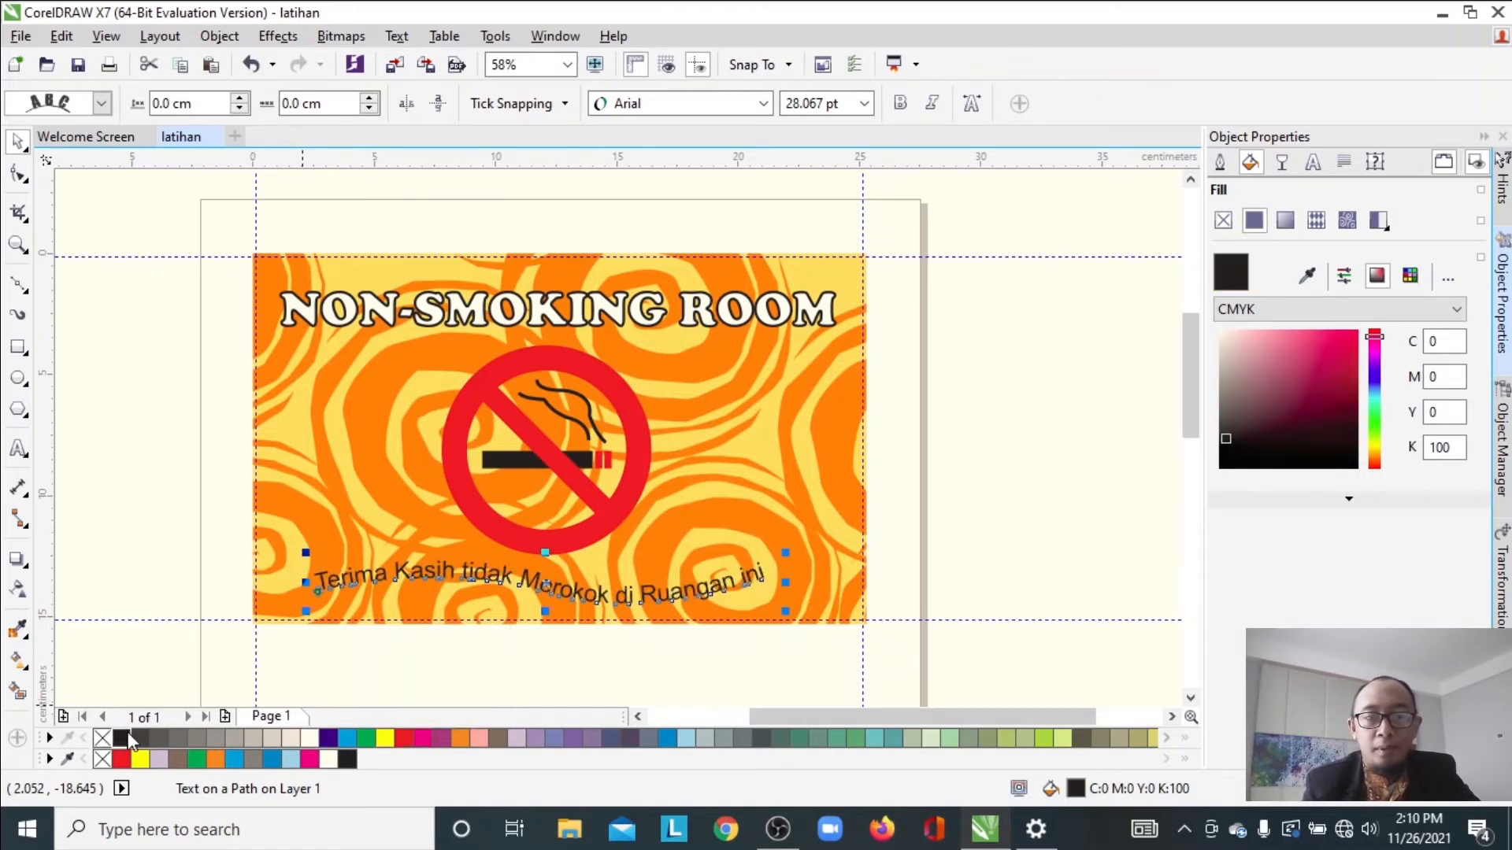
click(386, 698)
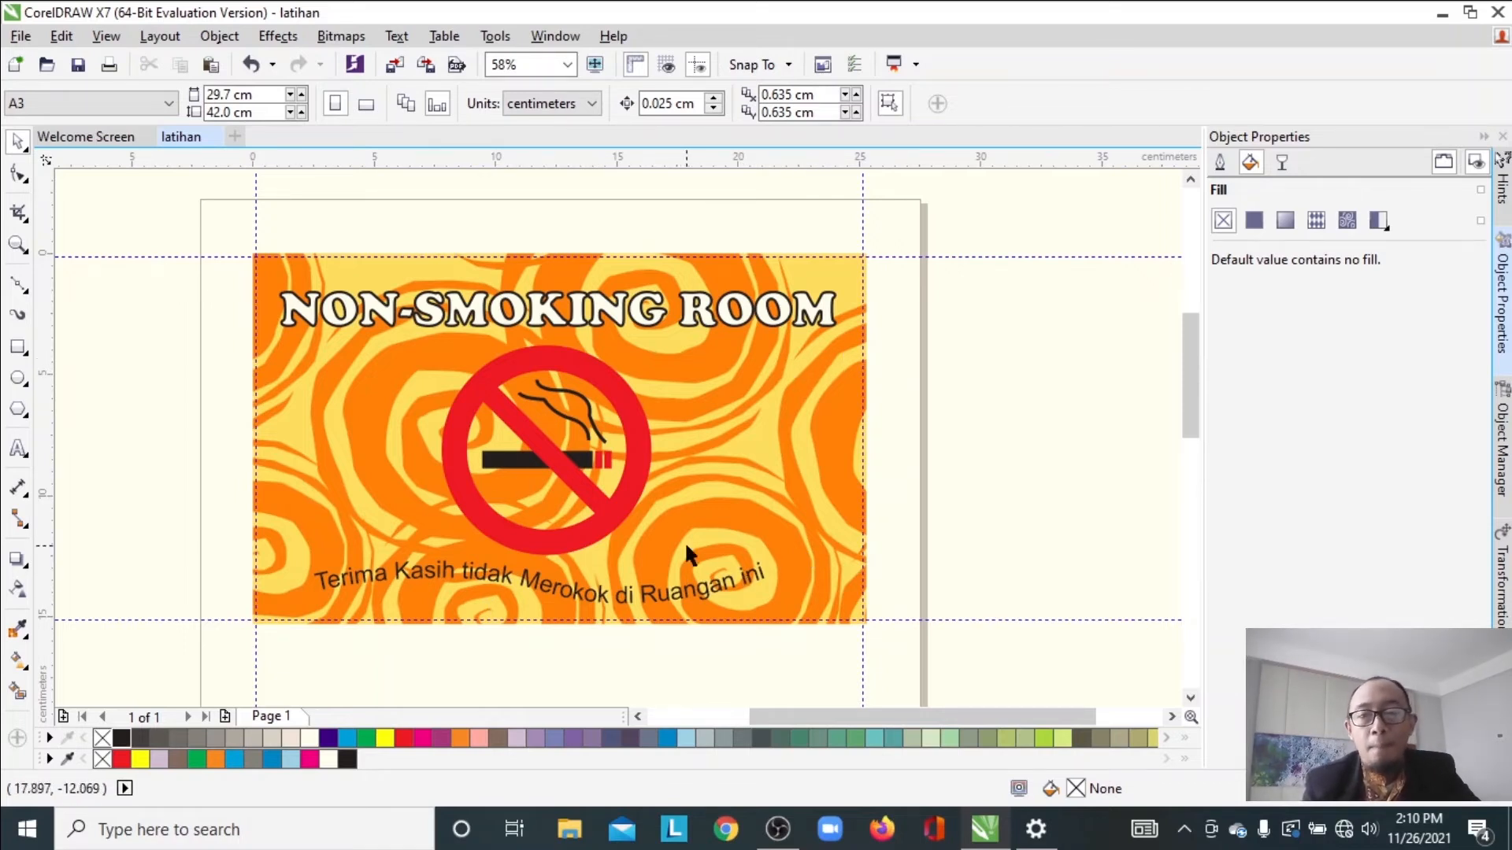
Apply uniform transparency to the patterned background rectangle
click(738, 366)
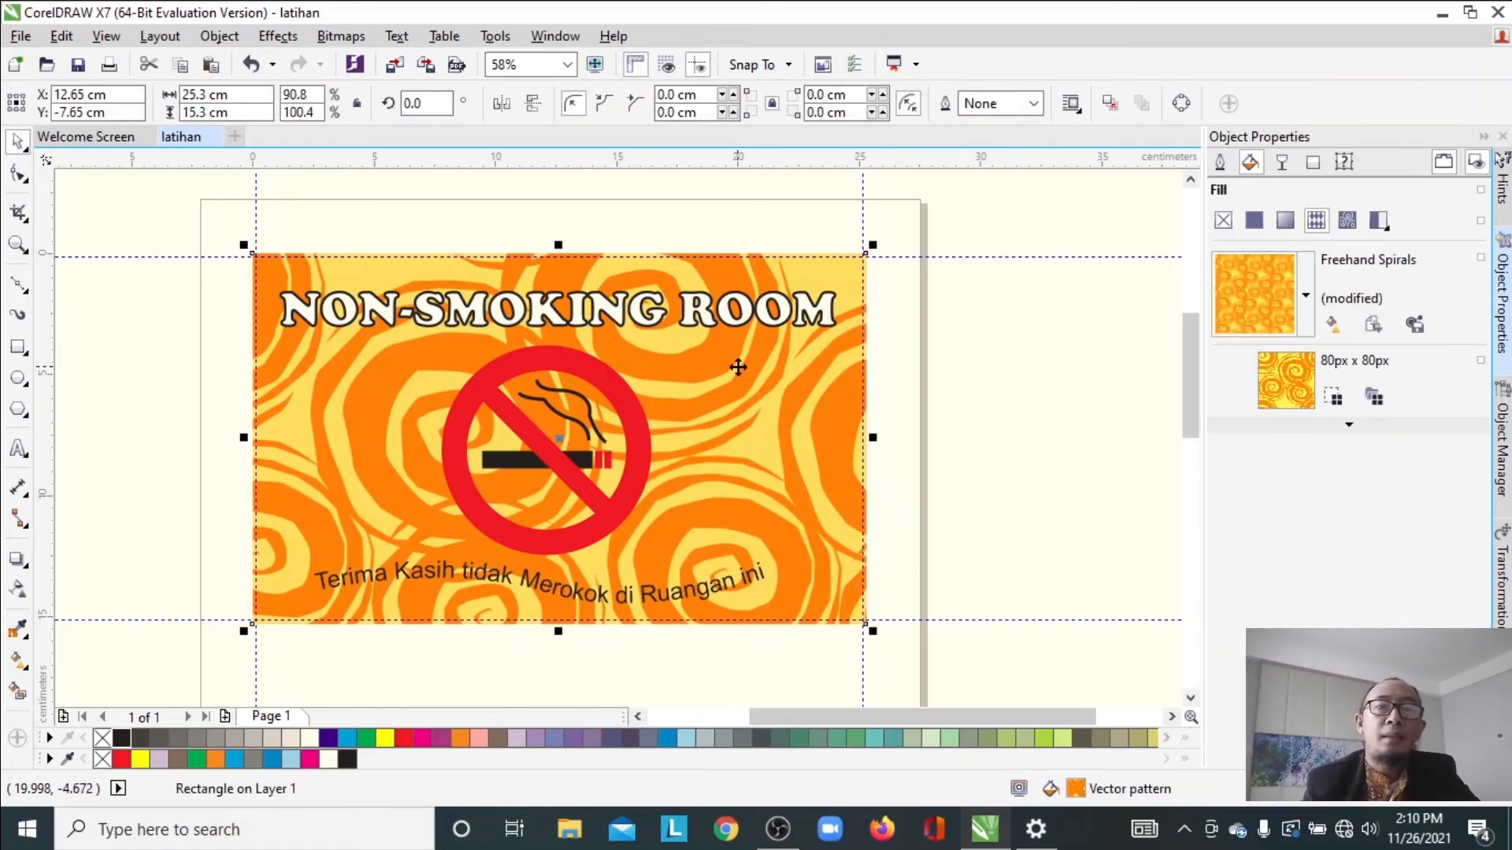
click(19, 589)
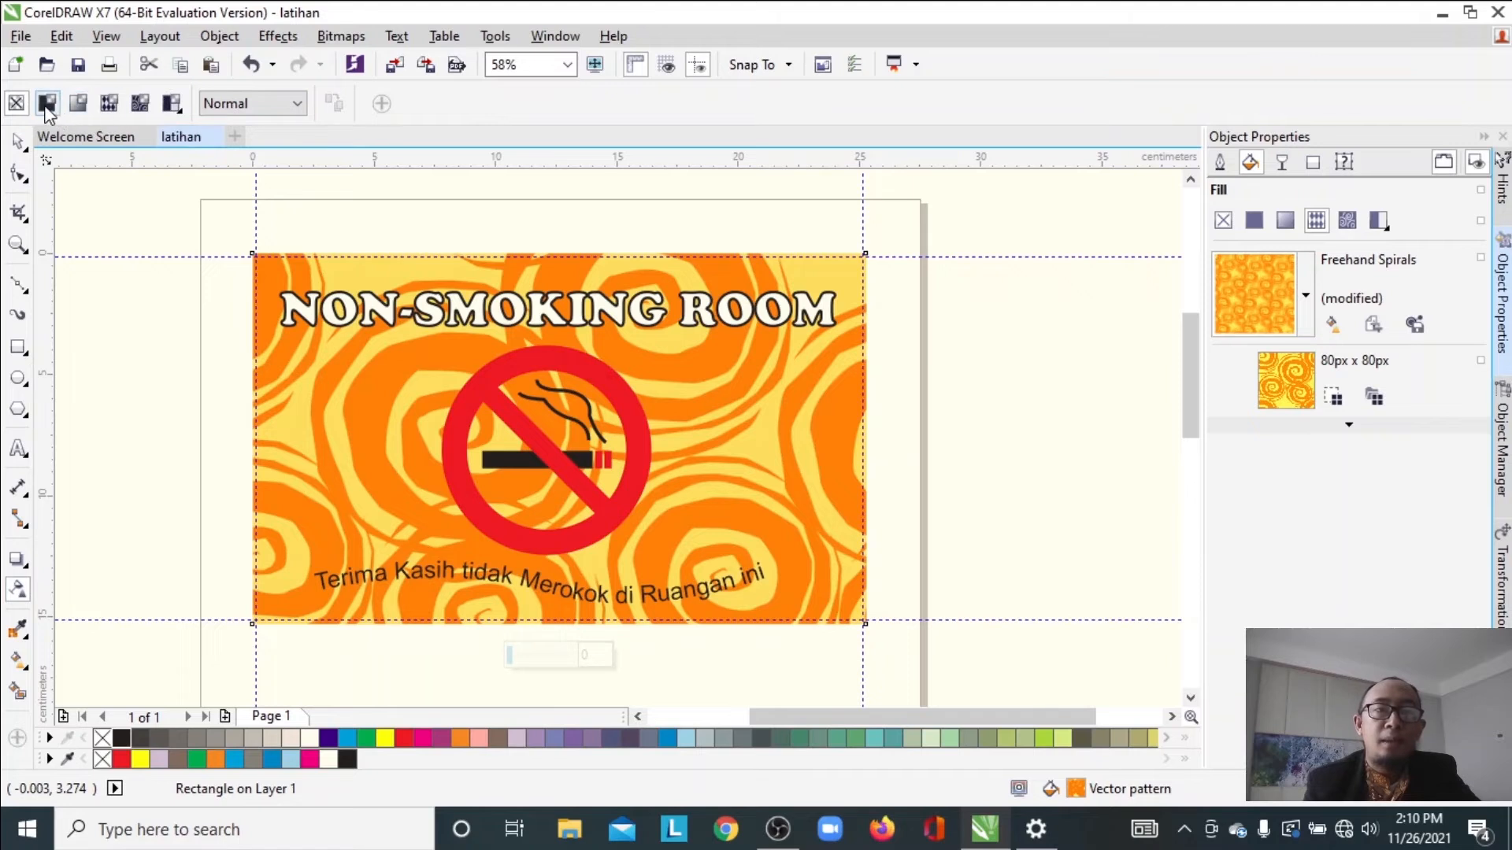
click(47, 111)
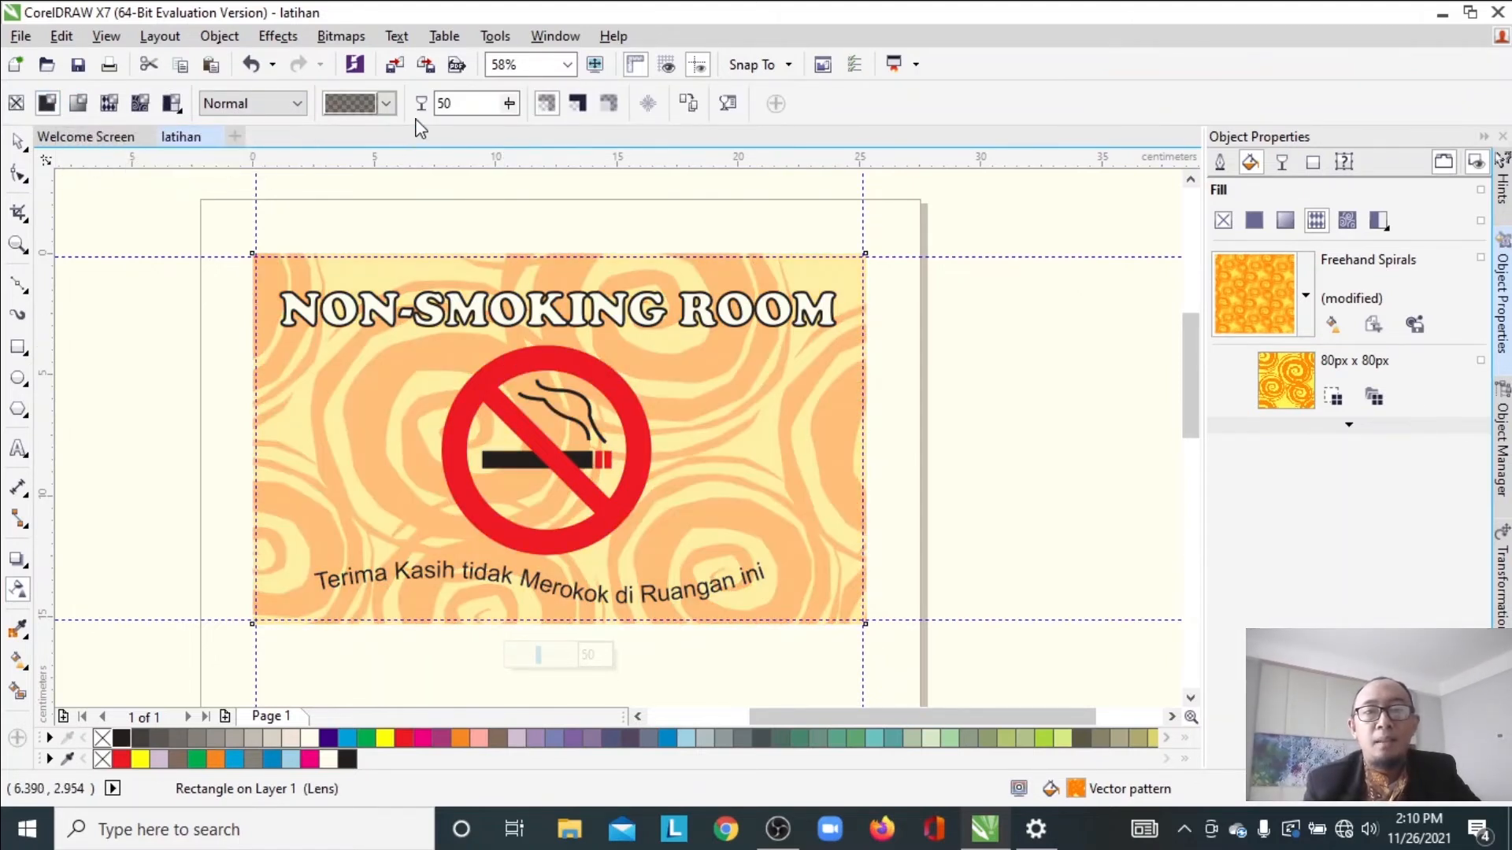
Try transparency levels of 70, 66 and 24 on the patterned background rectangle
click(508, 103)
drag(516, 131, 533, 140)
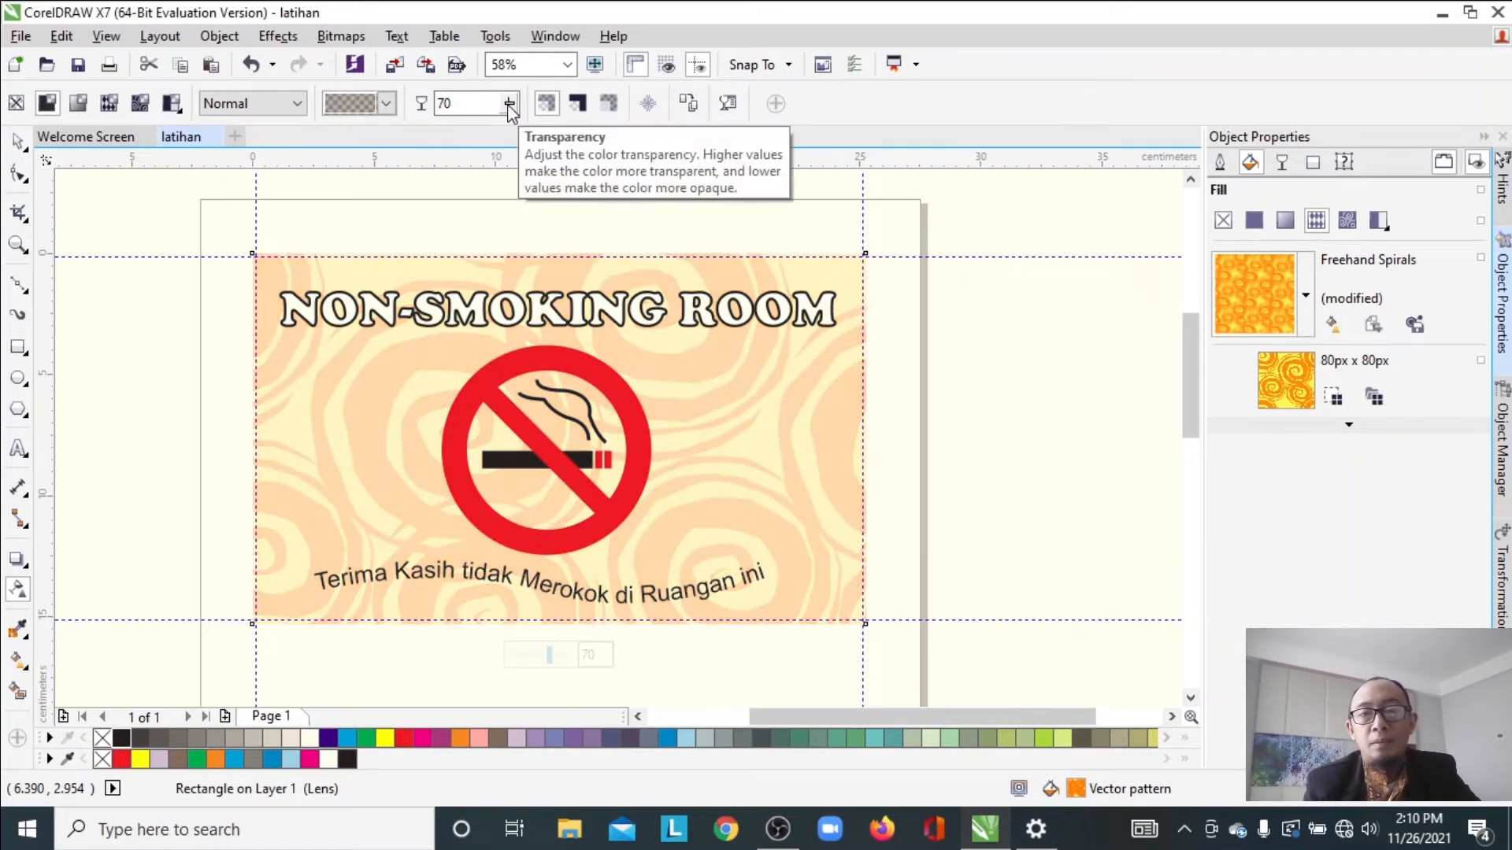
click(509, 107)
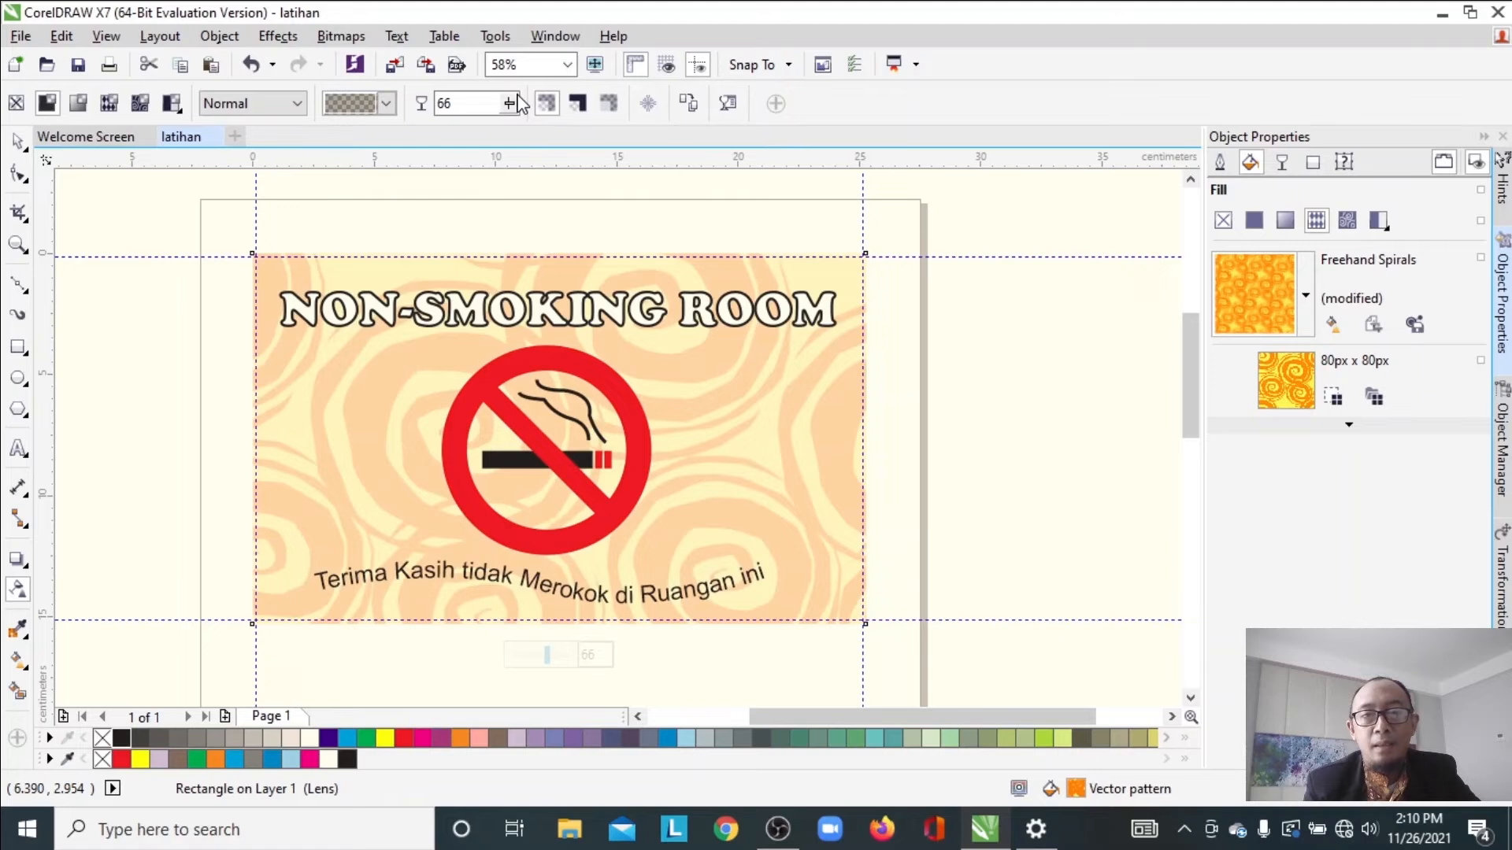
click(513, 105)
click(485, 131)
click(507, 103)
click(504, 131)
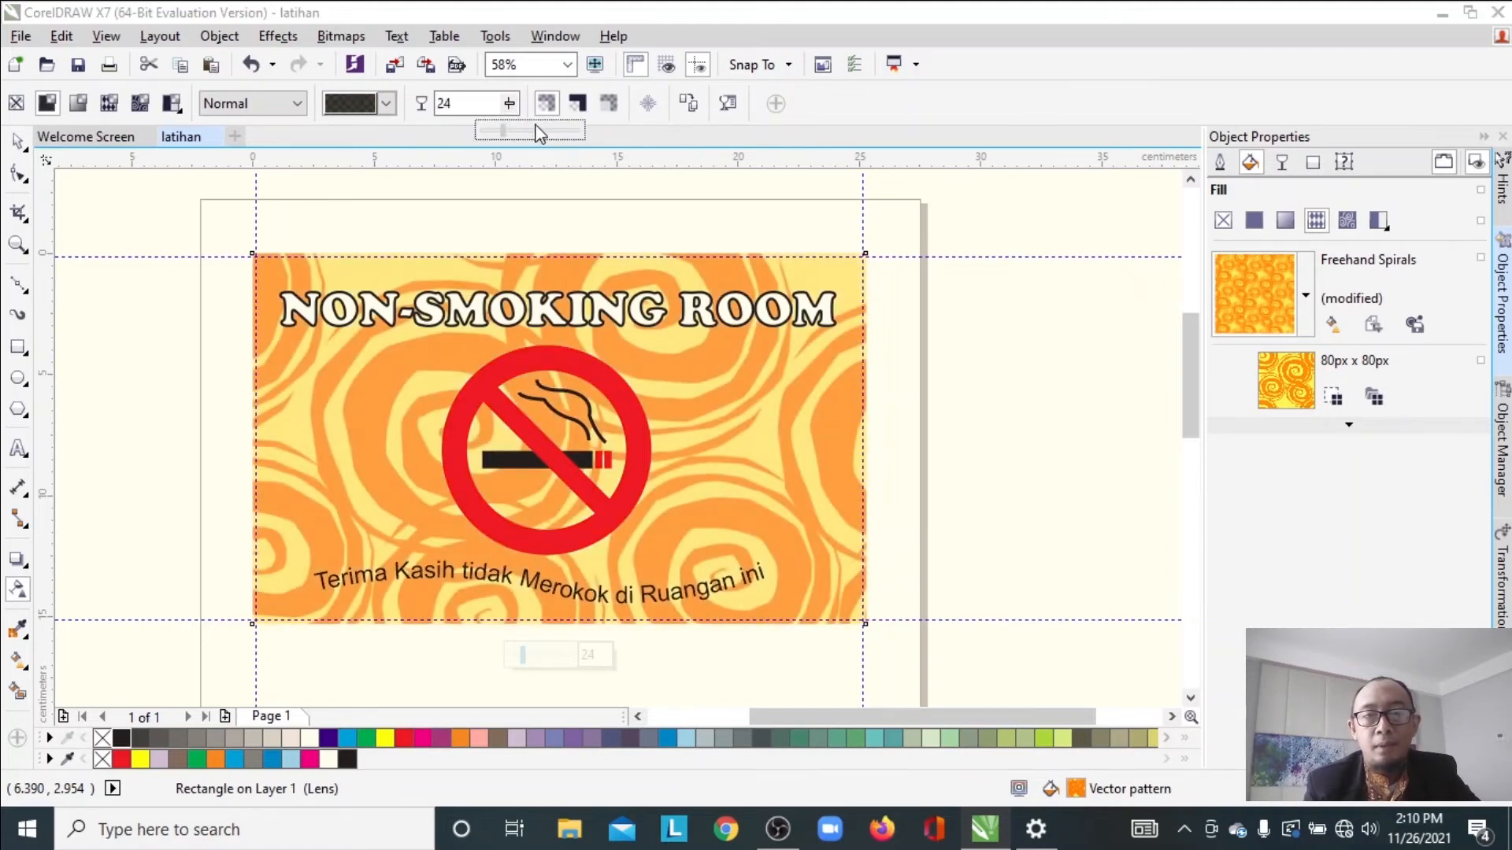
Set the patterned background's uniform transparency to 30
drag(497, 103, 438, 102)
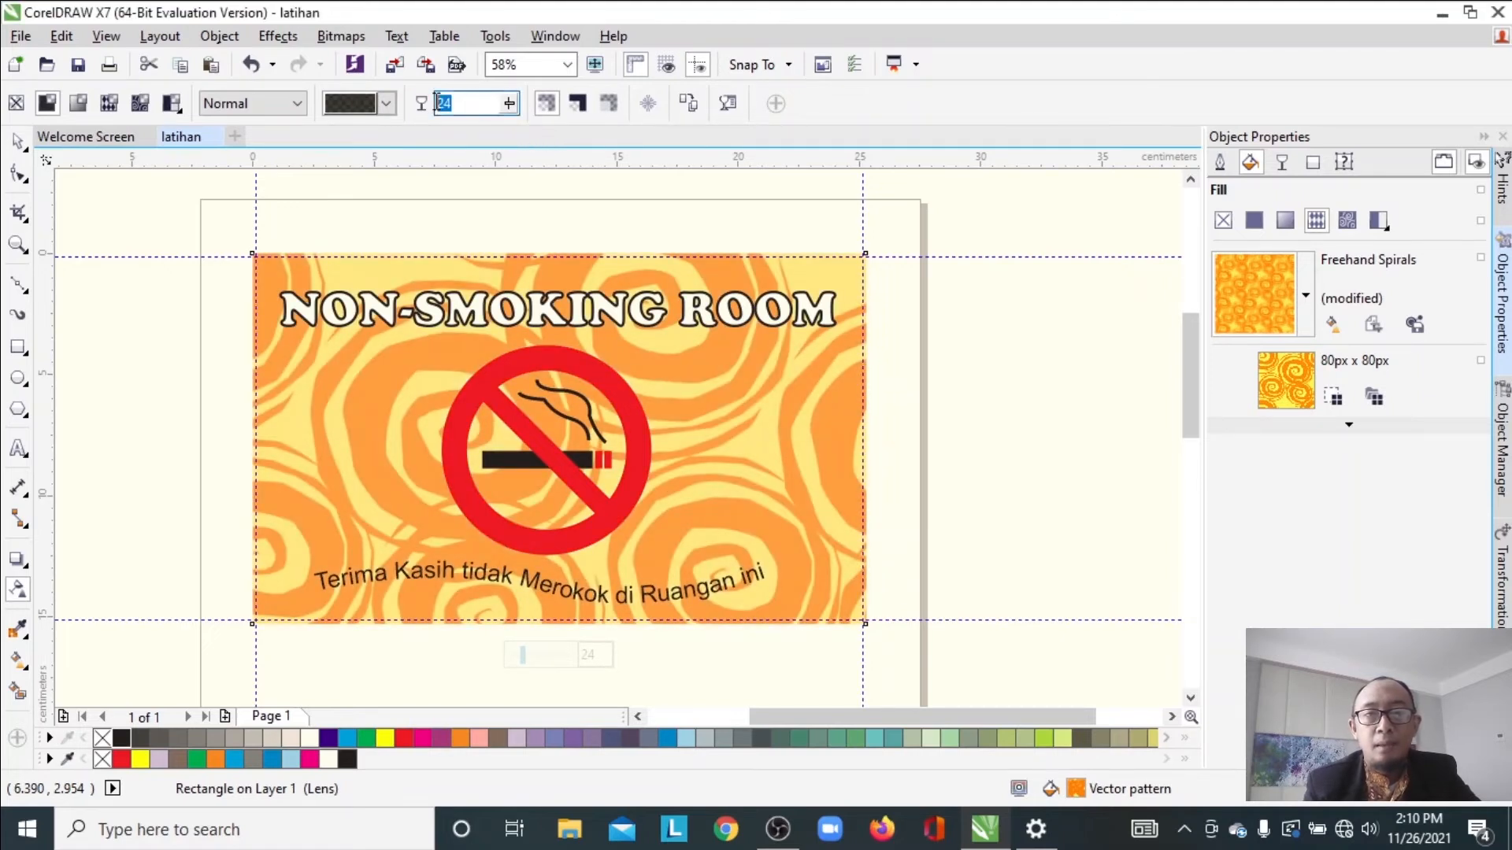
text(30)
key(Return)
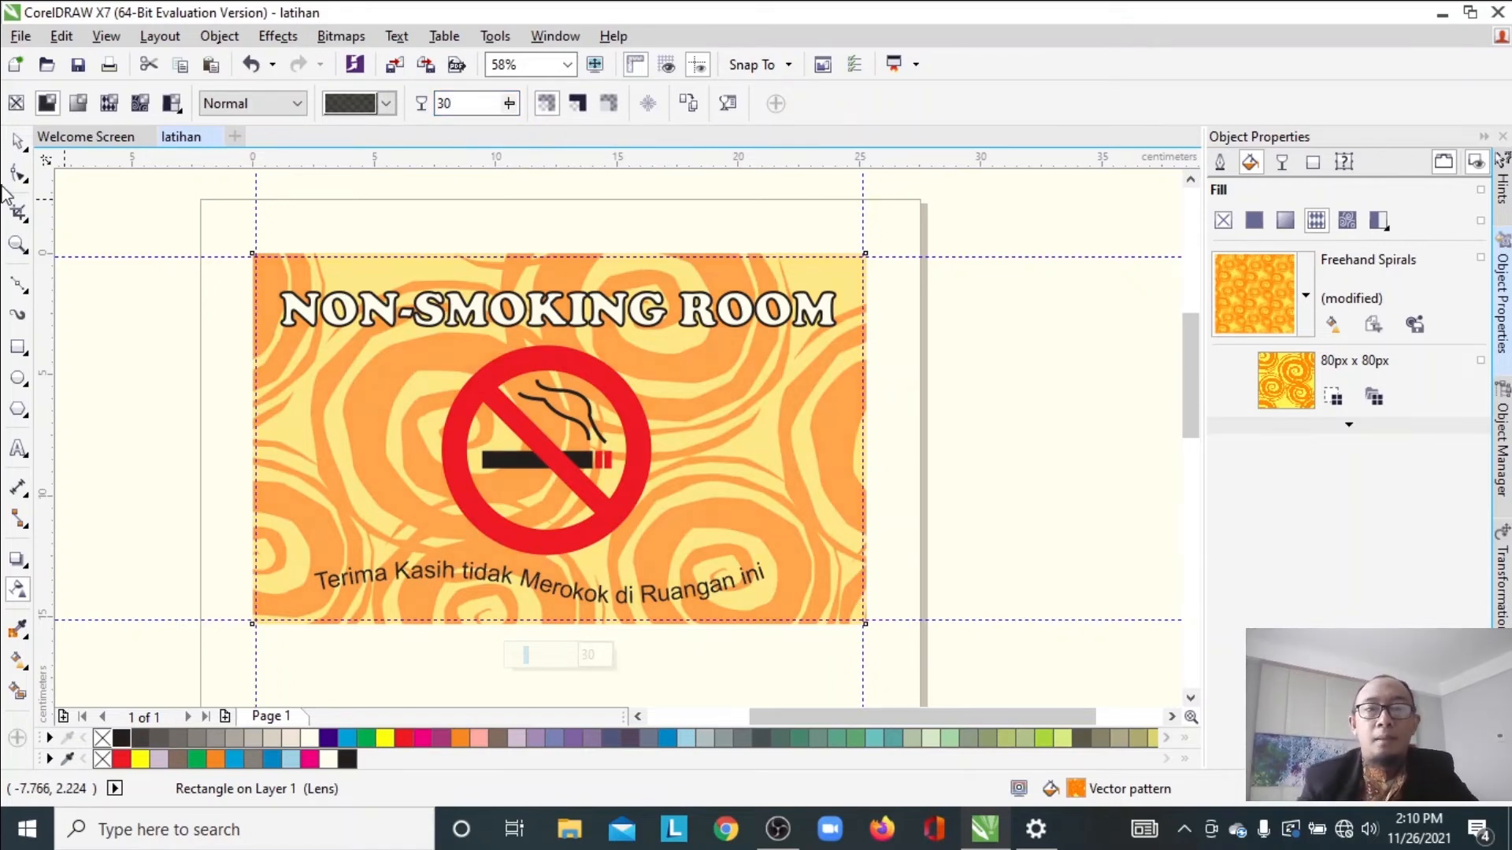
click(17, 141)
click(161, 323)
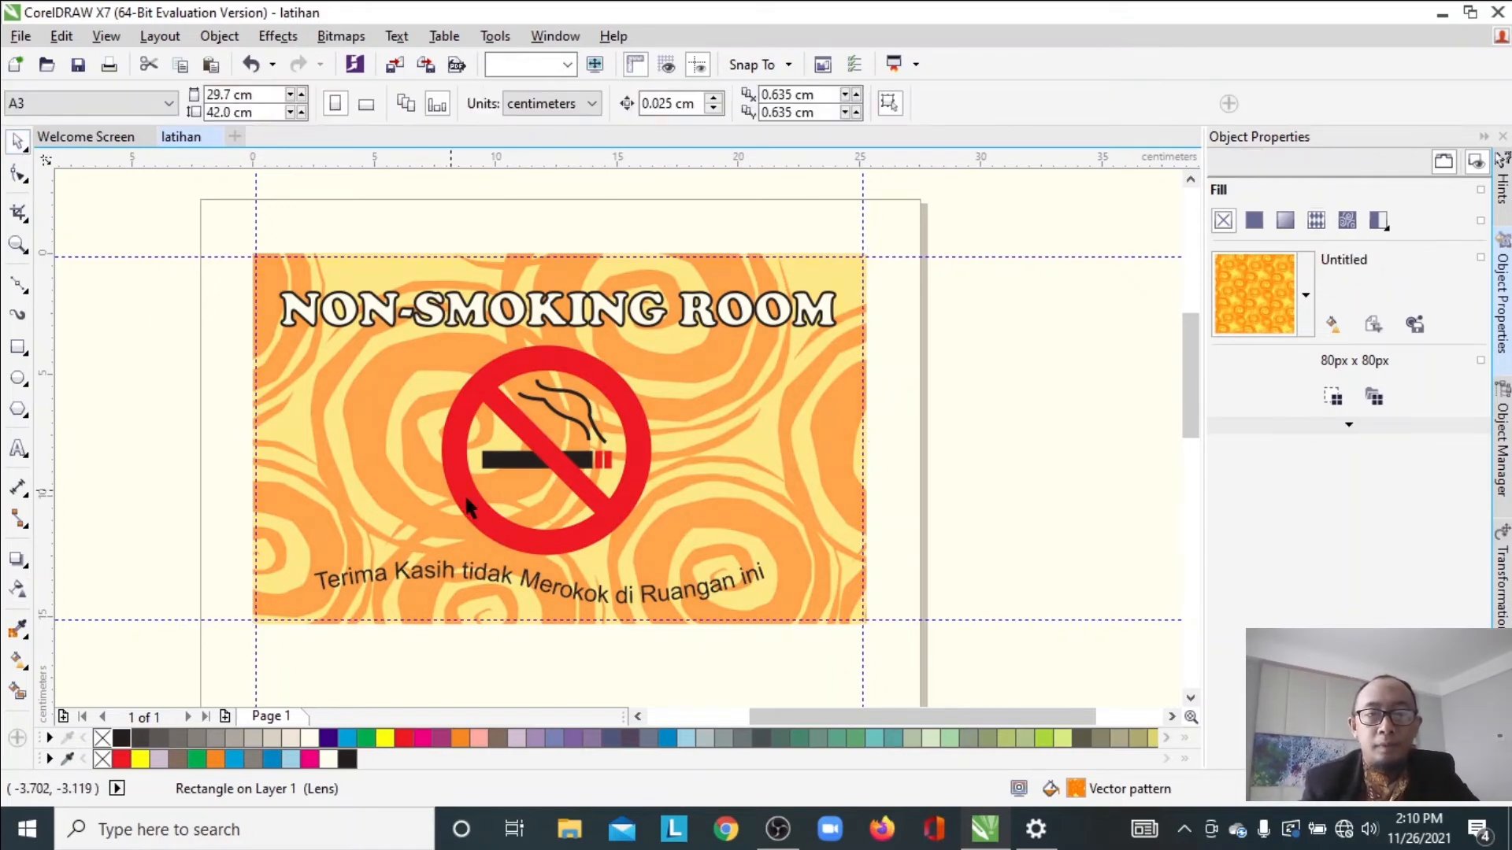
Add a drop shadow offset about 0.18 cm sideways and 0.28 cm down to the NON-SMOKING ROOM heading, and fill the heading red
click(385, 325)
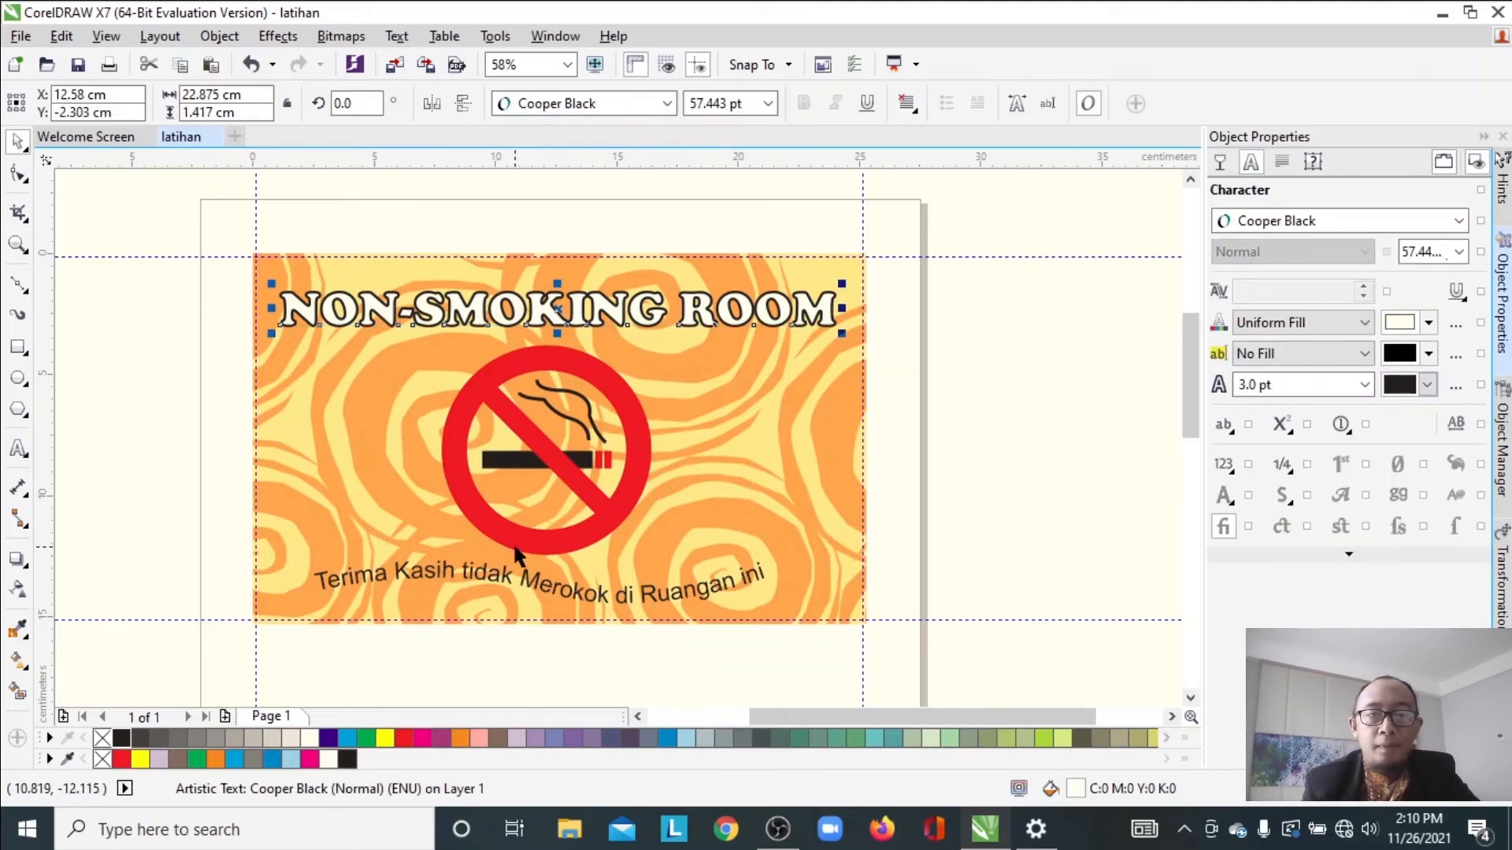
click(17, 558)
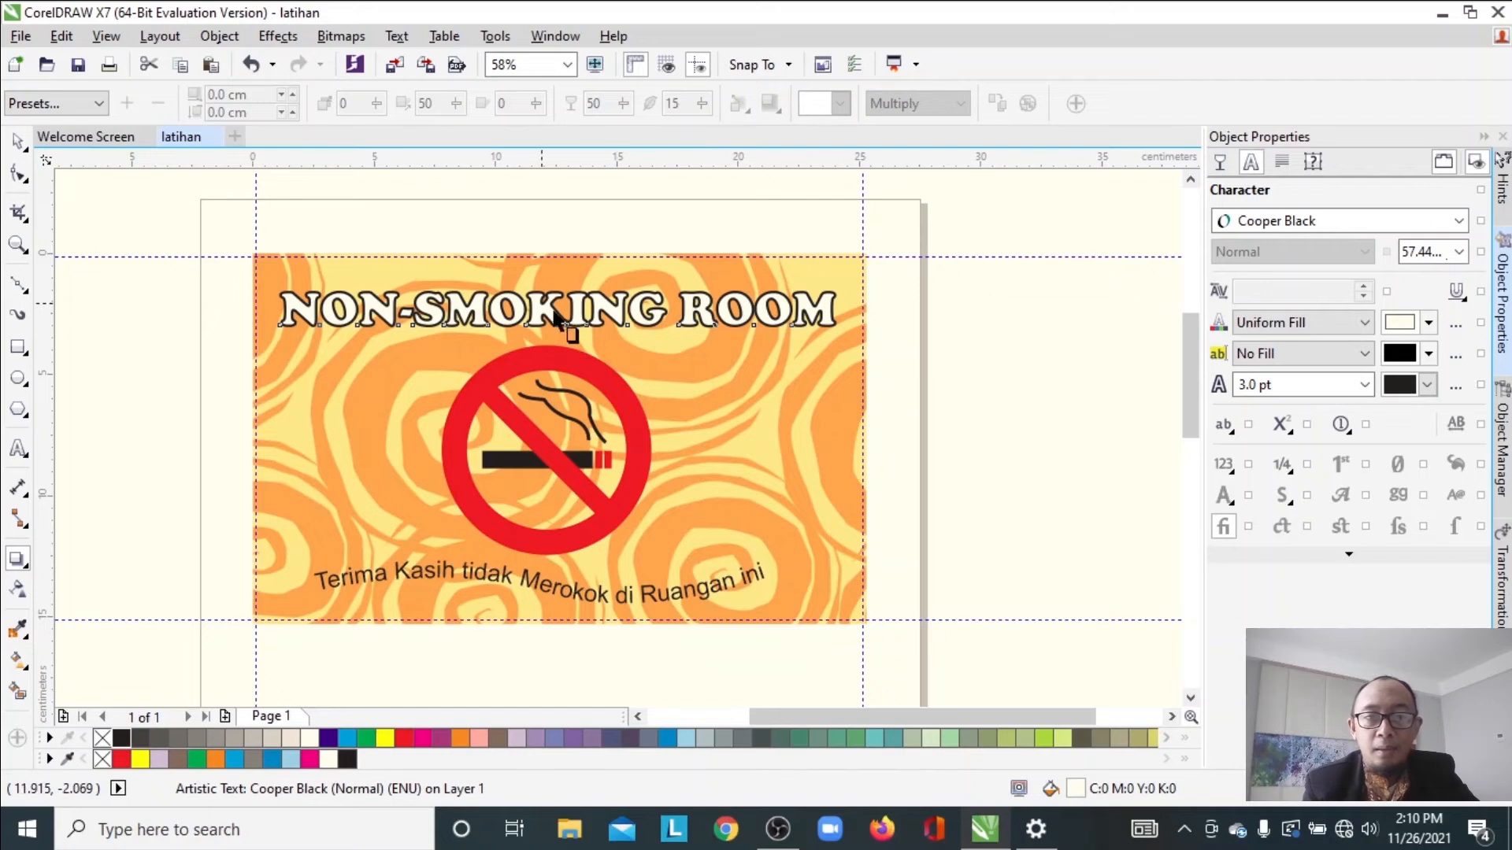
mouse_move(568, 332)
mouse_down()
mouse_move(613, 417)
mouse_move(582, 339)
mouse_up()
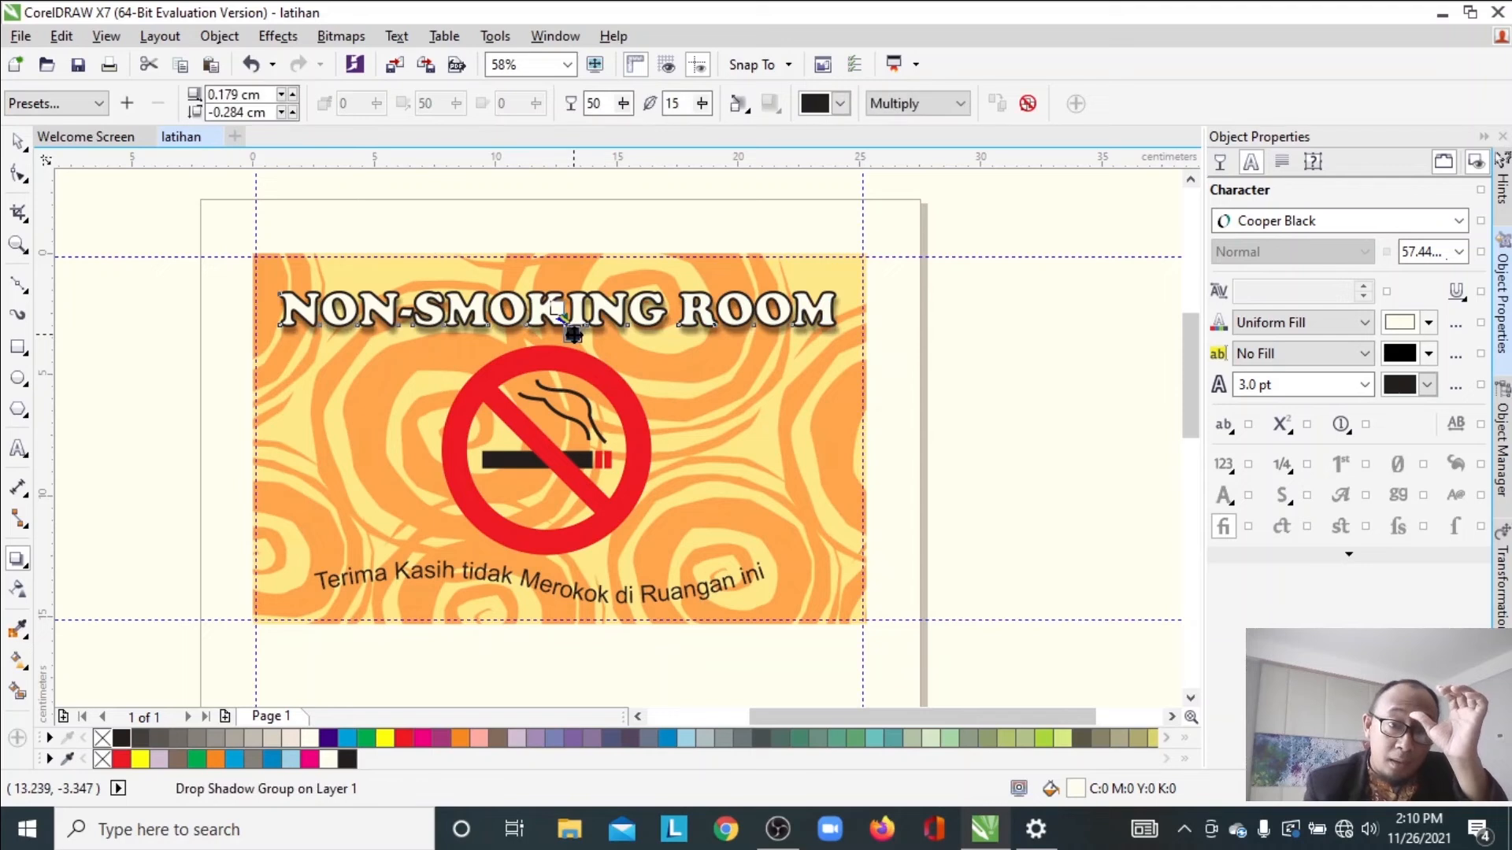
click(17, 140)
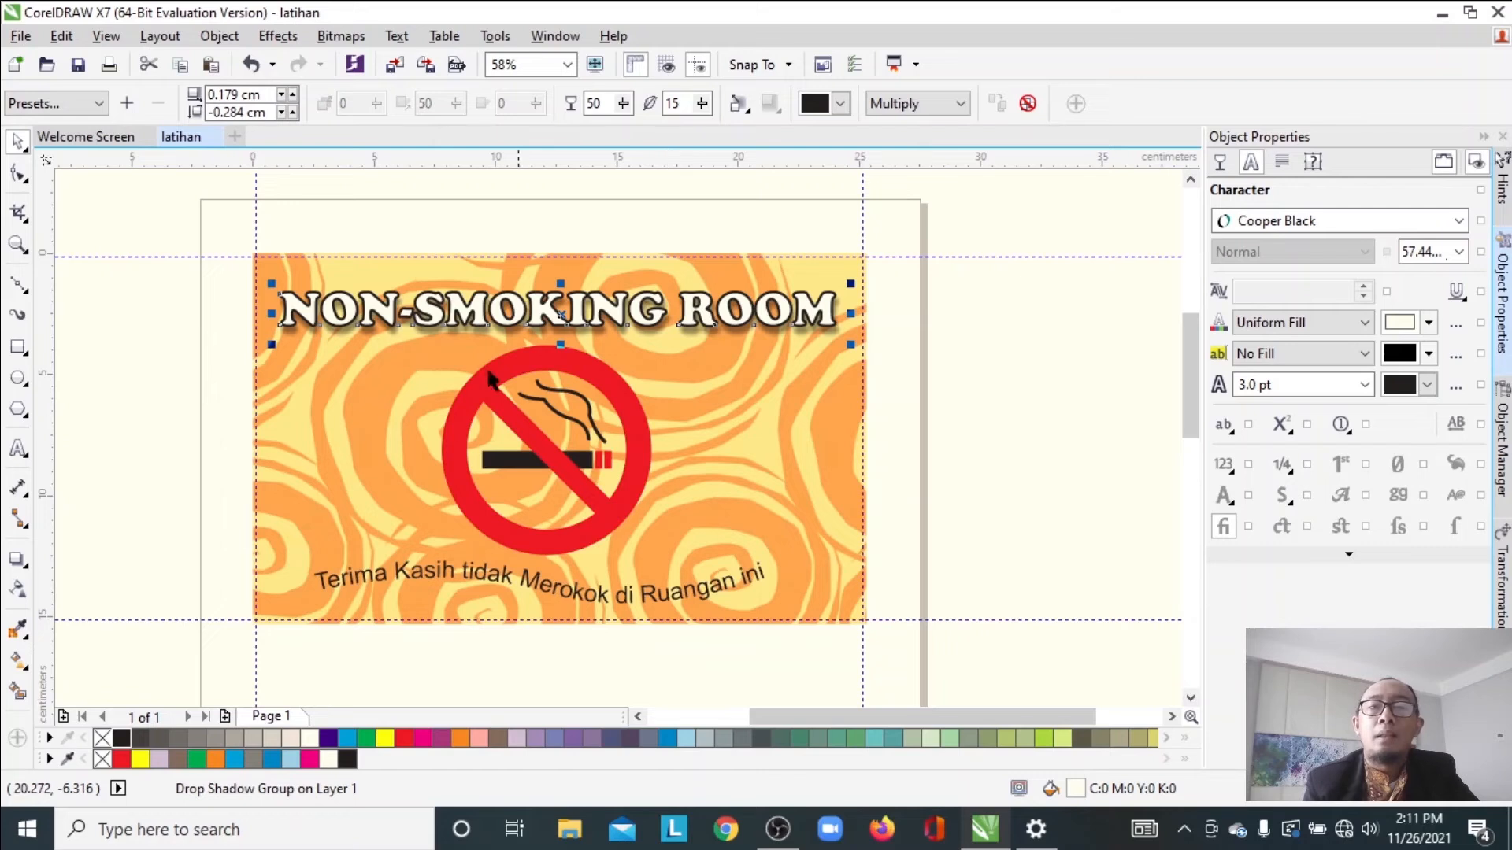
click(404, 739)
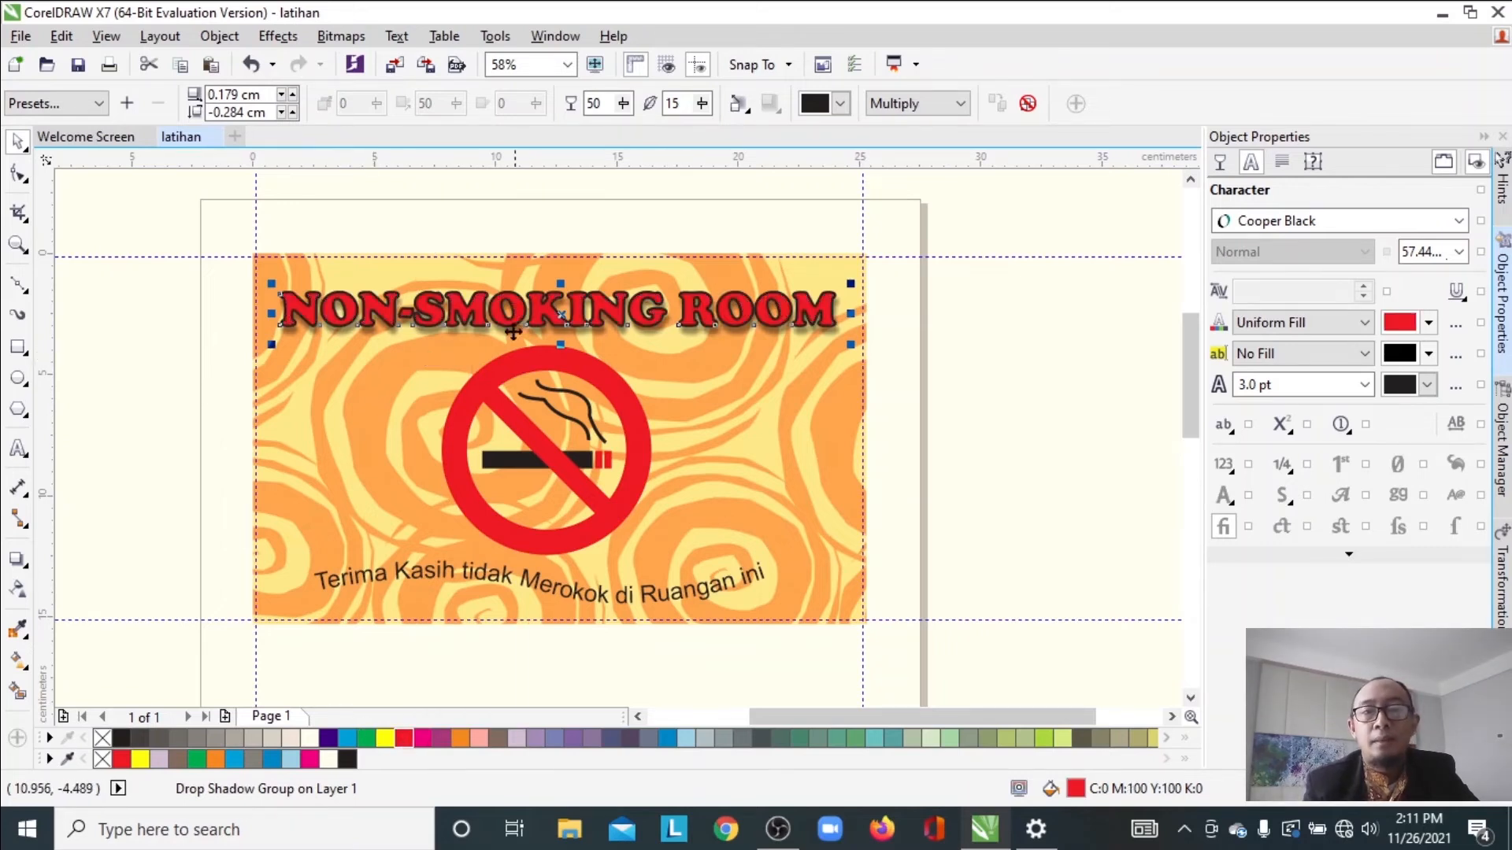
Try the Cooper Black font on the curved thank-you text
click(482, 580)
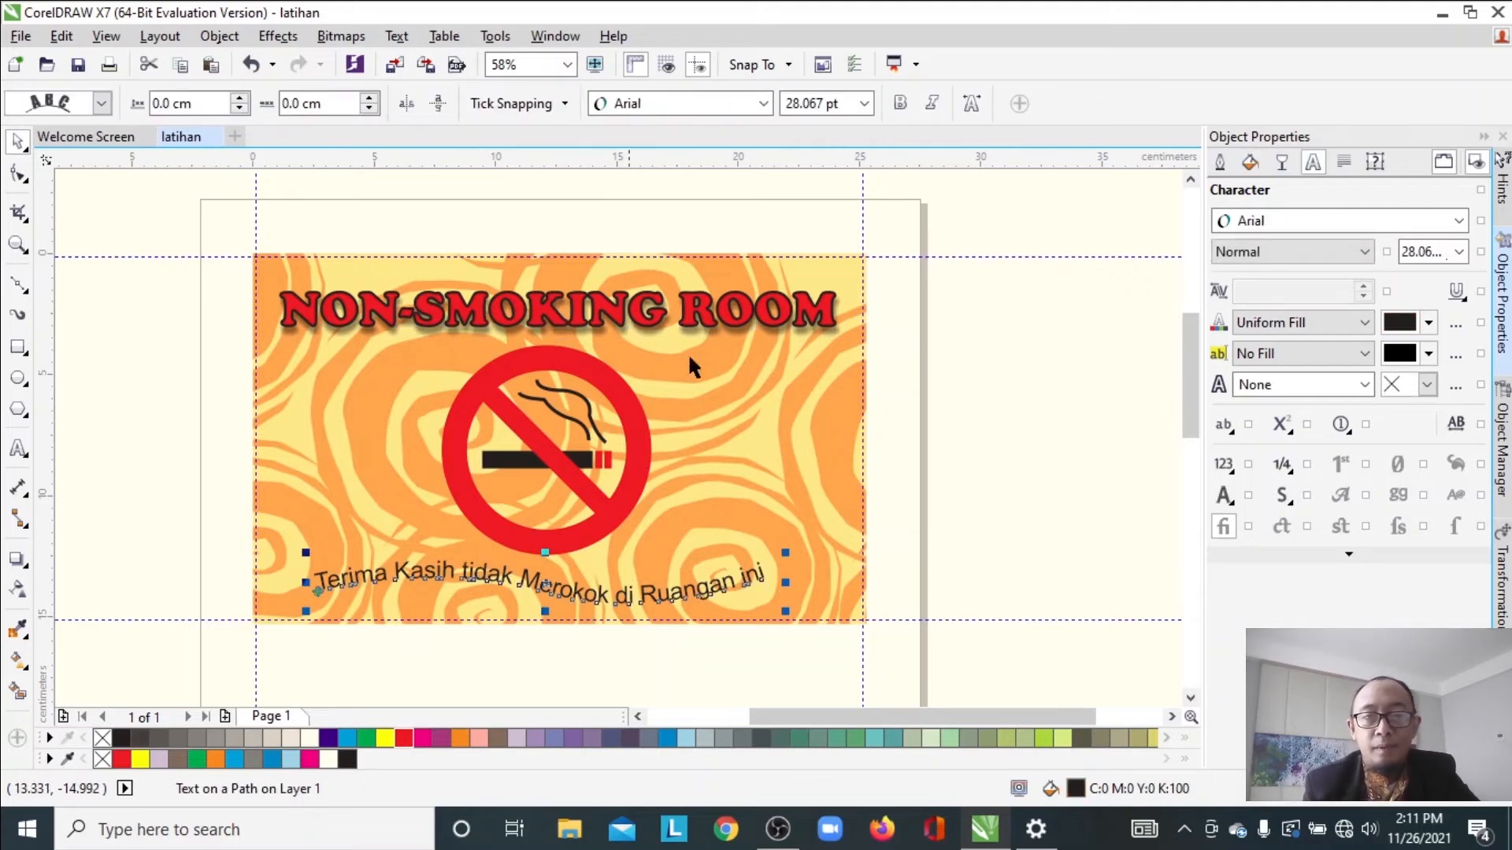
click(762, 105)
mouse_move(727, 190)
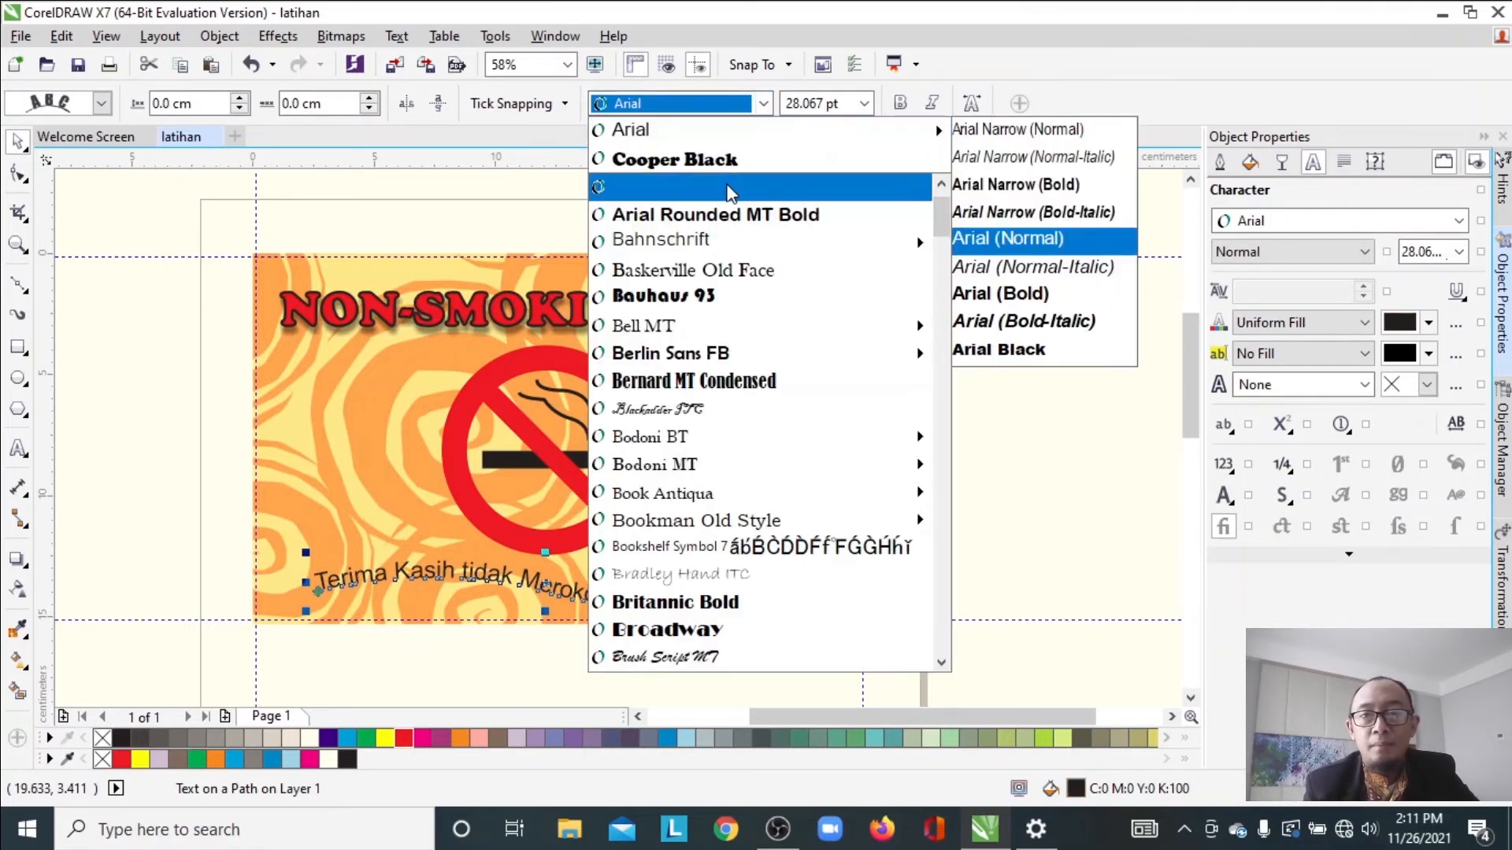
click(731, 160)
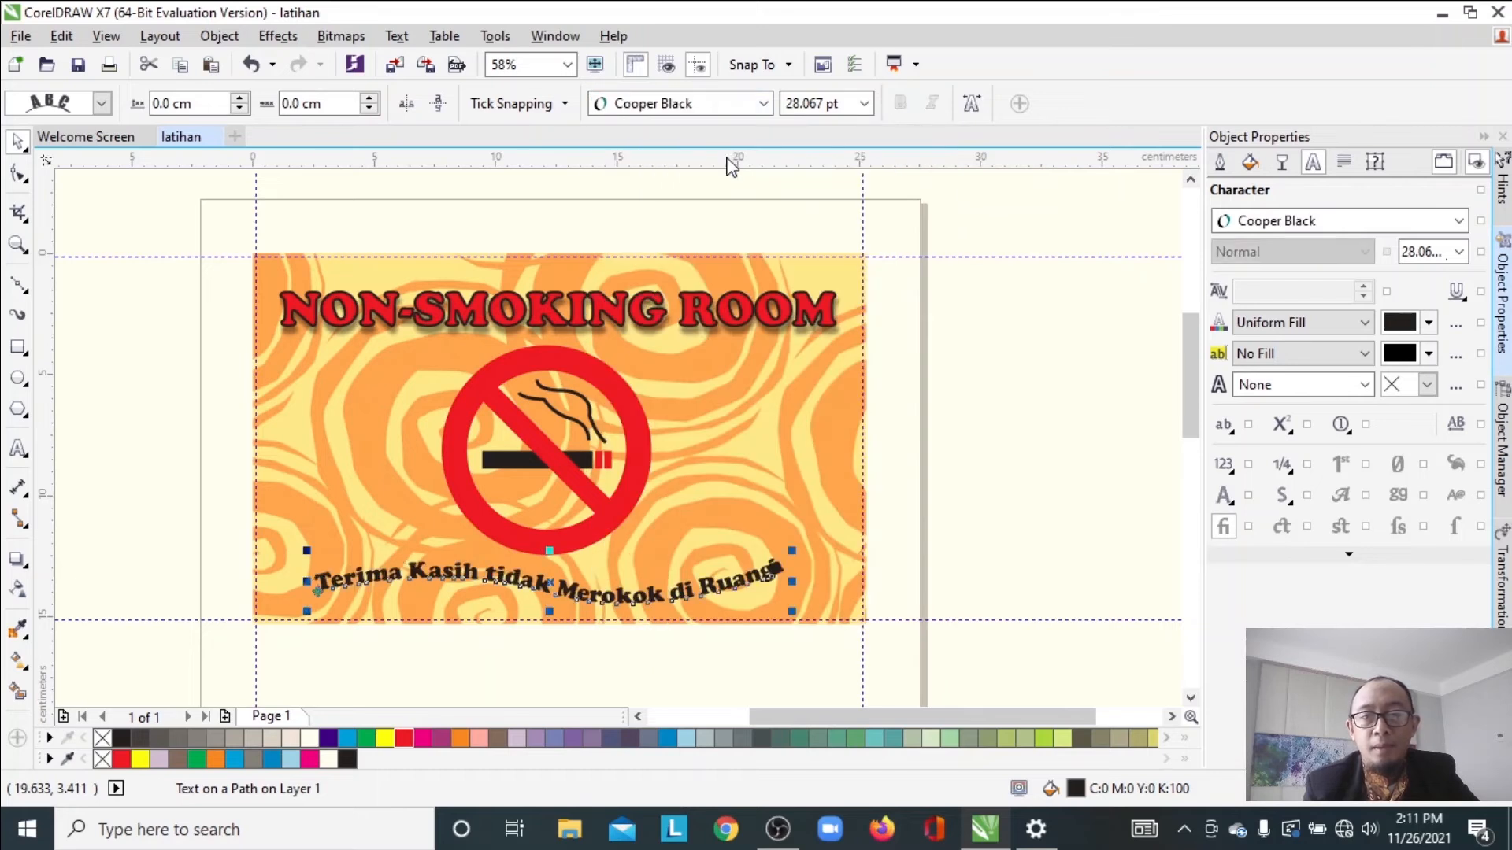
click(908, 471)
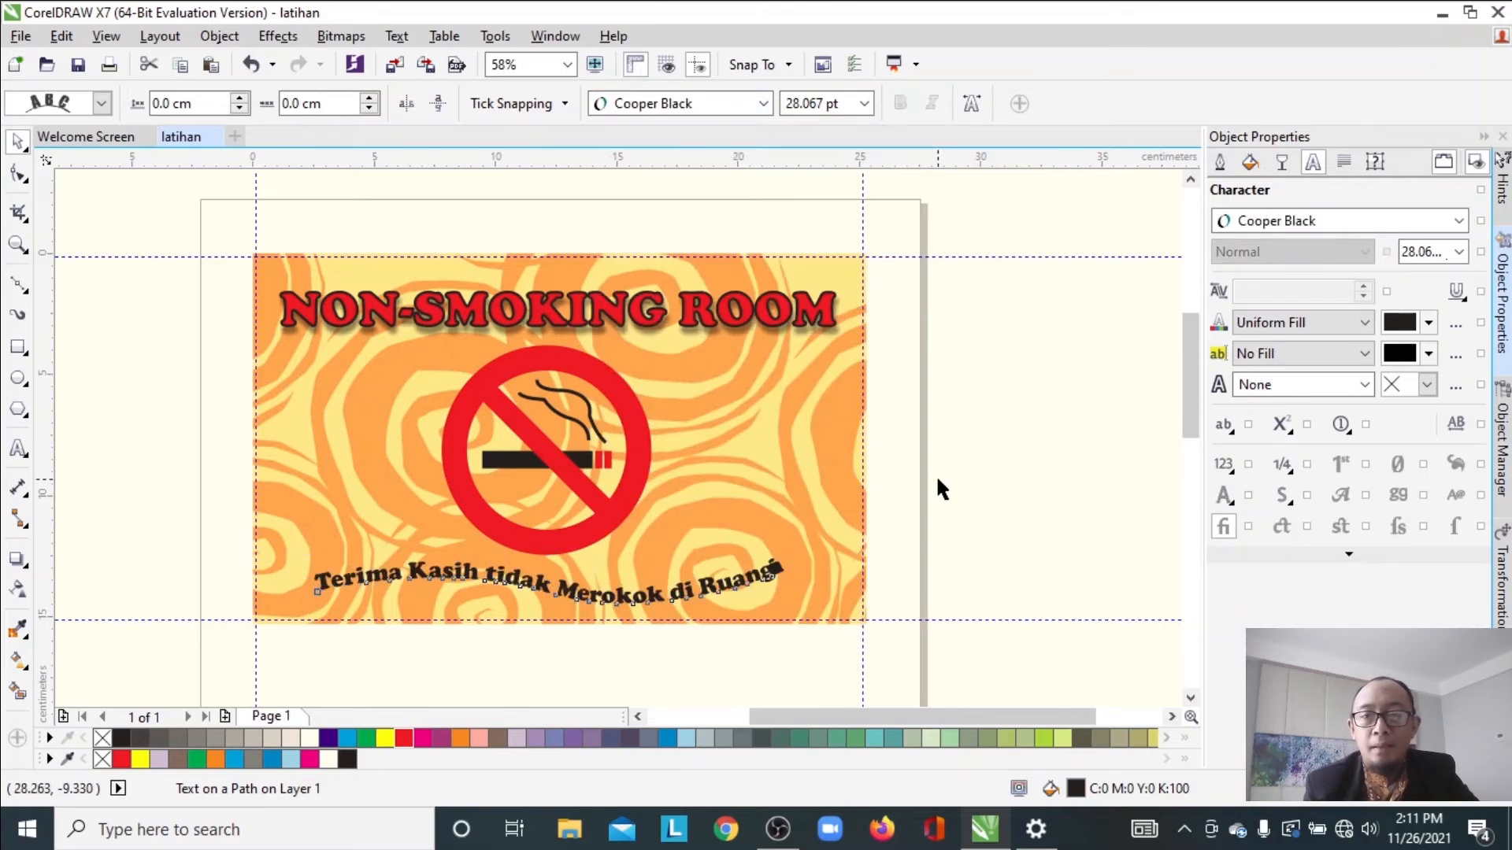
Set the curved thank-you text's font to Arial Rounded MT Bold
click(746, 587)
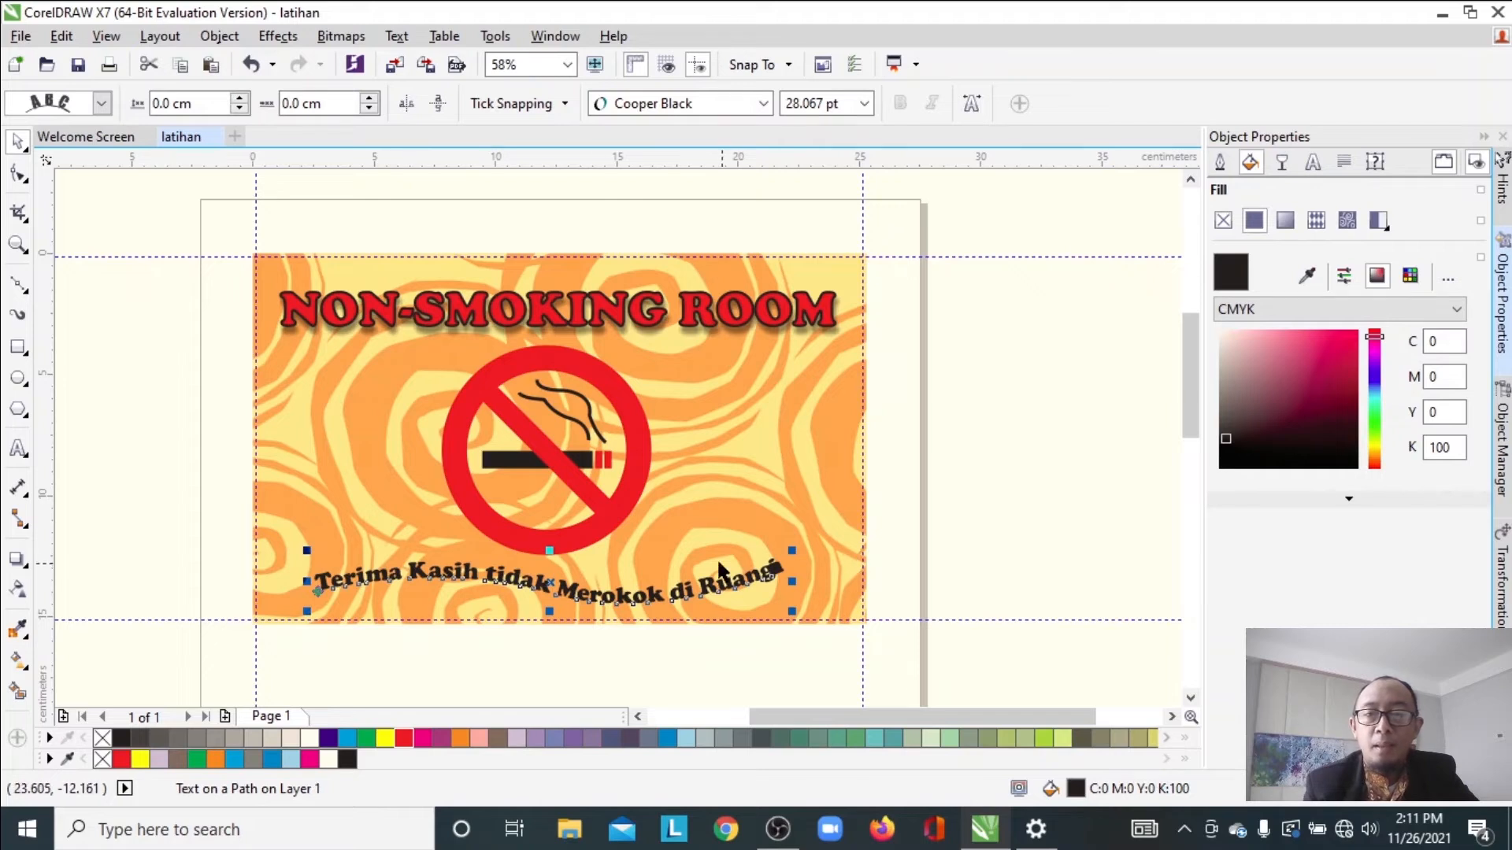
click(763, 103)
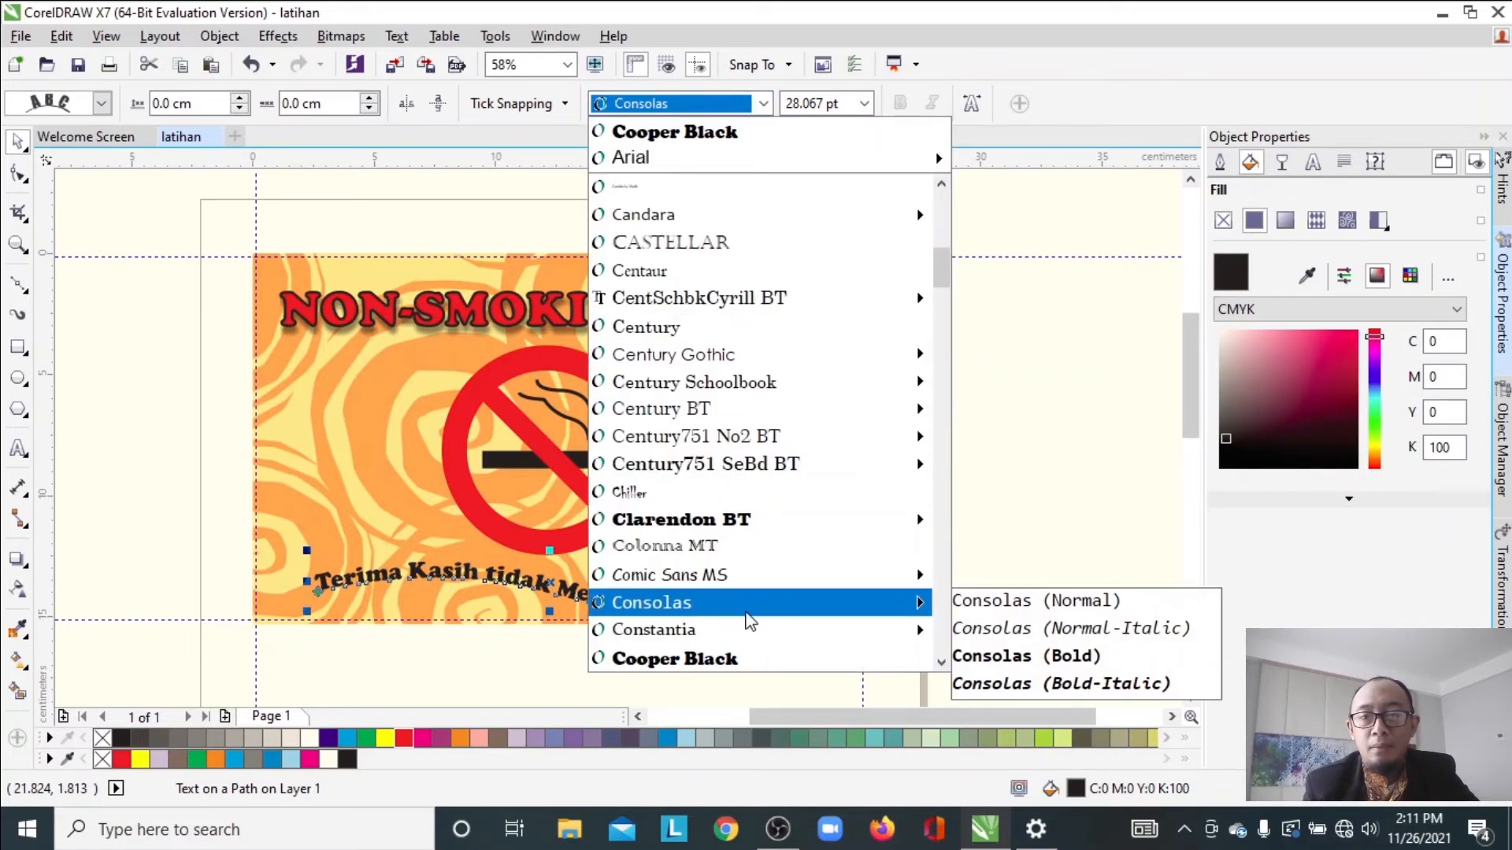
drag(943, 266, 942, 206)
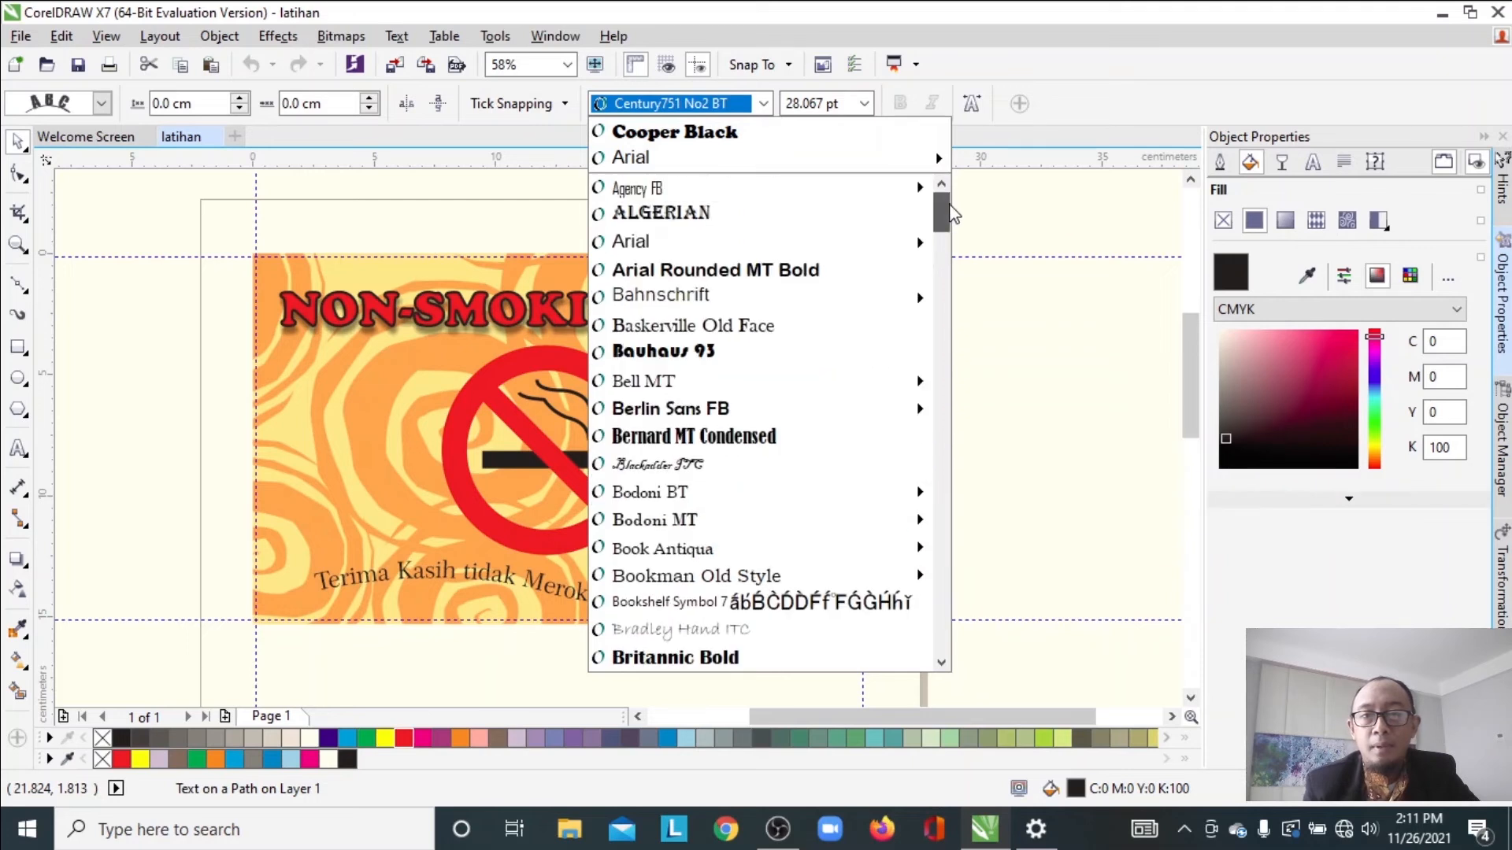
click(827, 277)
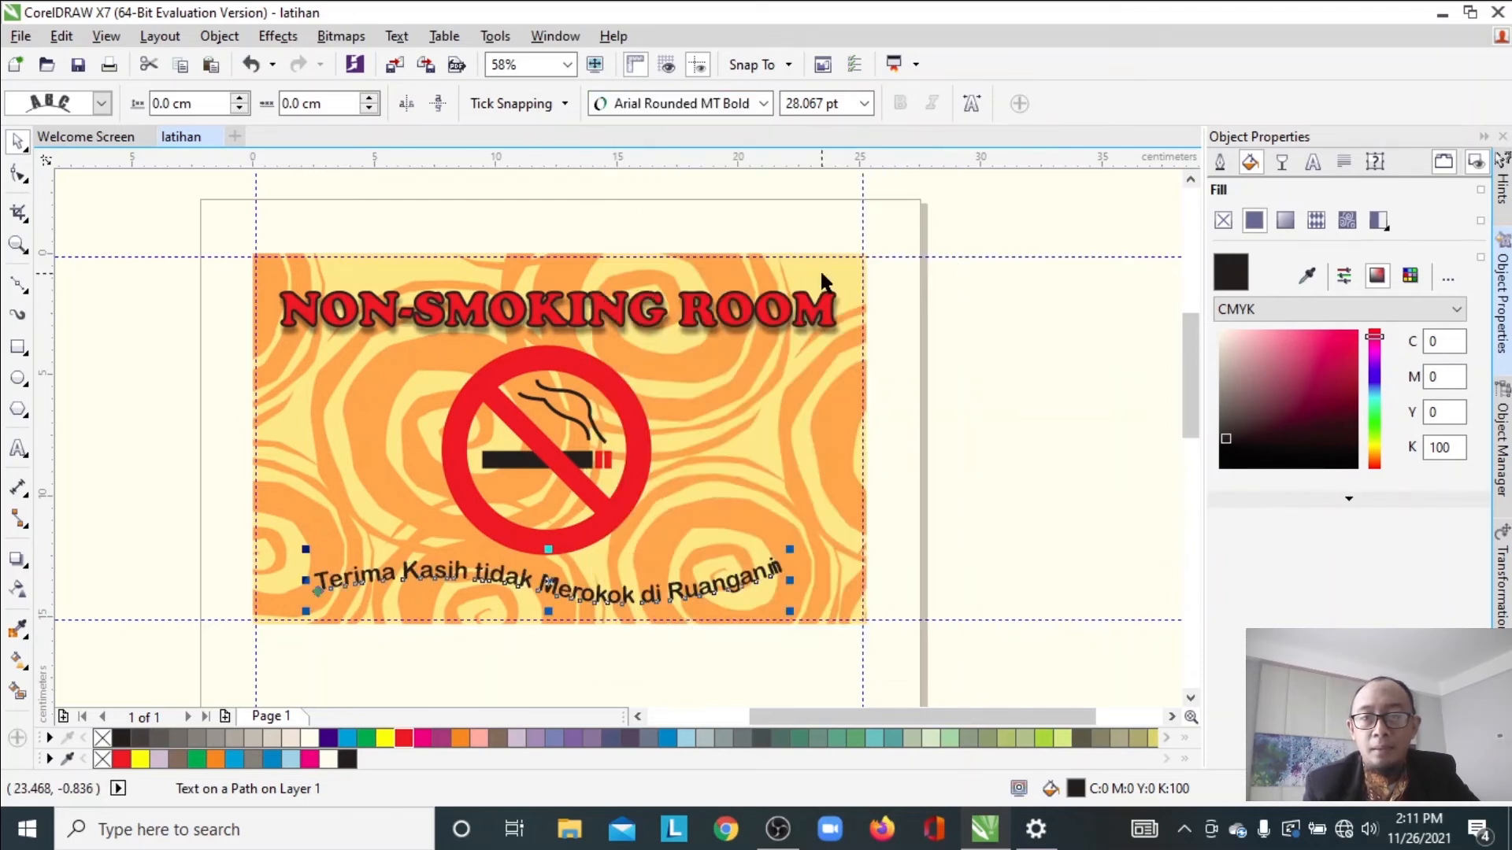
Try font sizes of 18 pt and 16 pt on the curved thank-you text
click(861, 104)
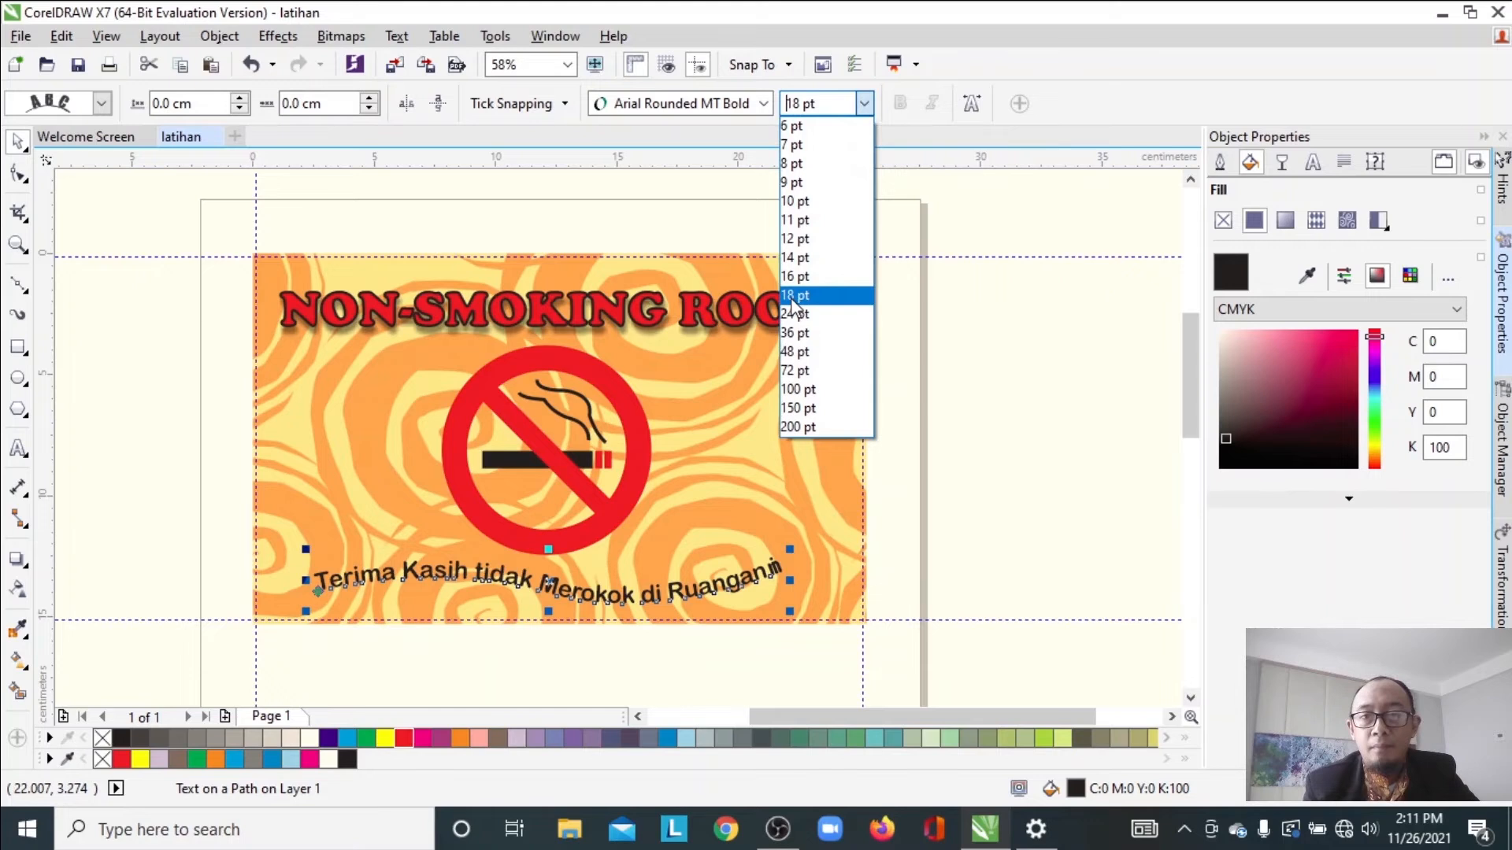
click(791, 296)
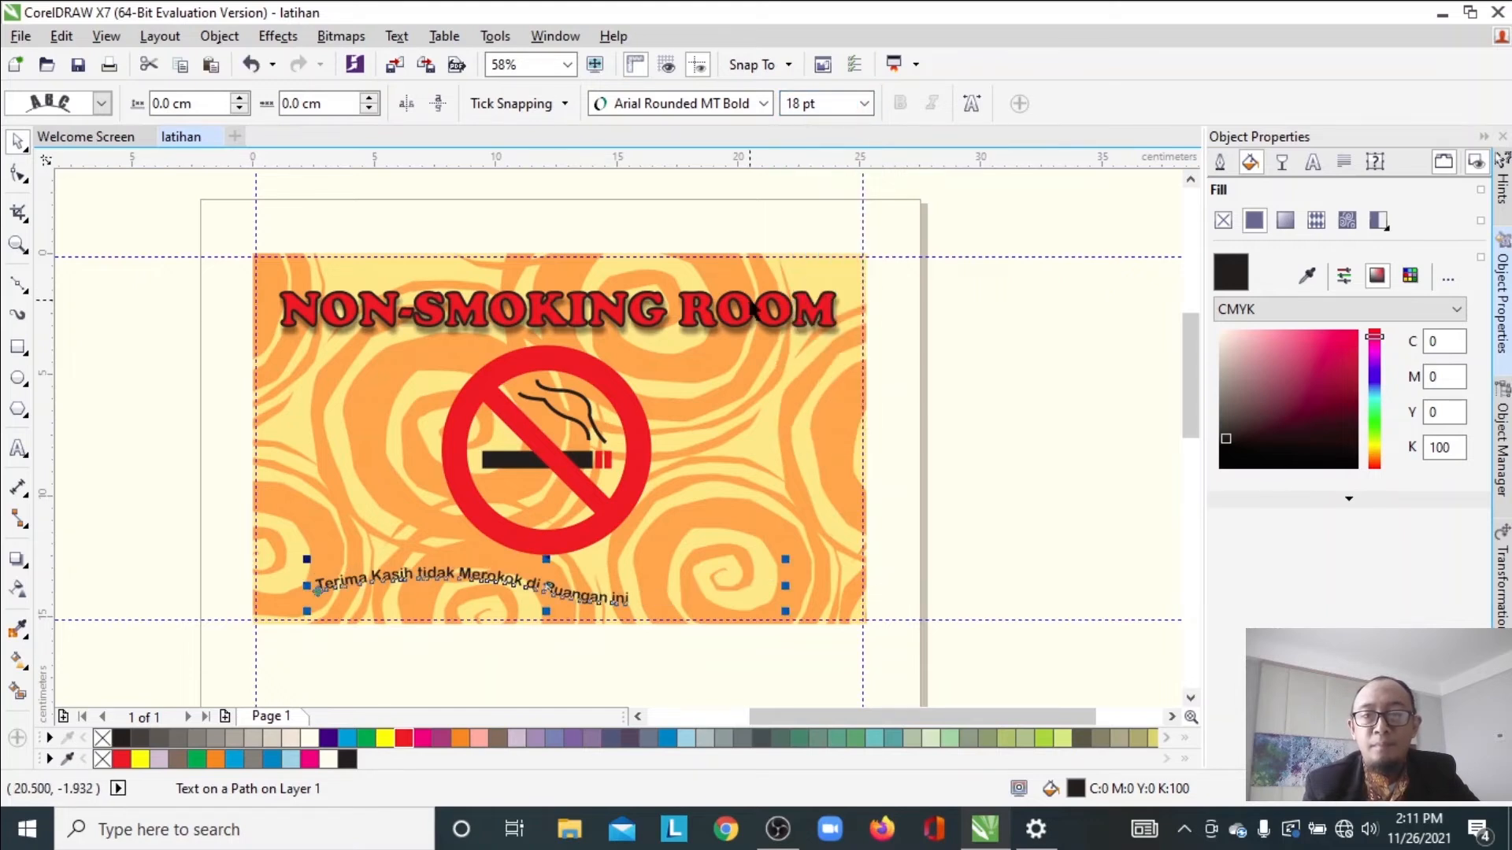
click(864, 103)
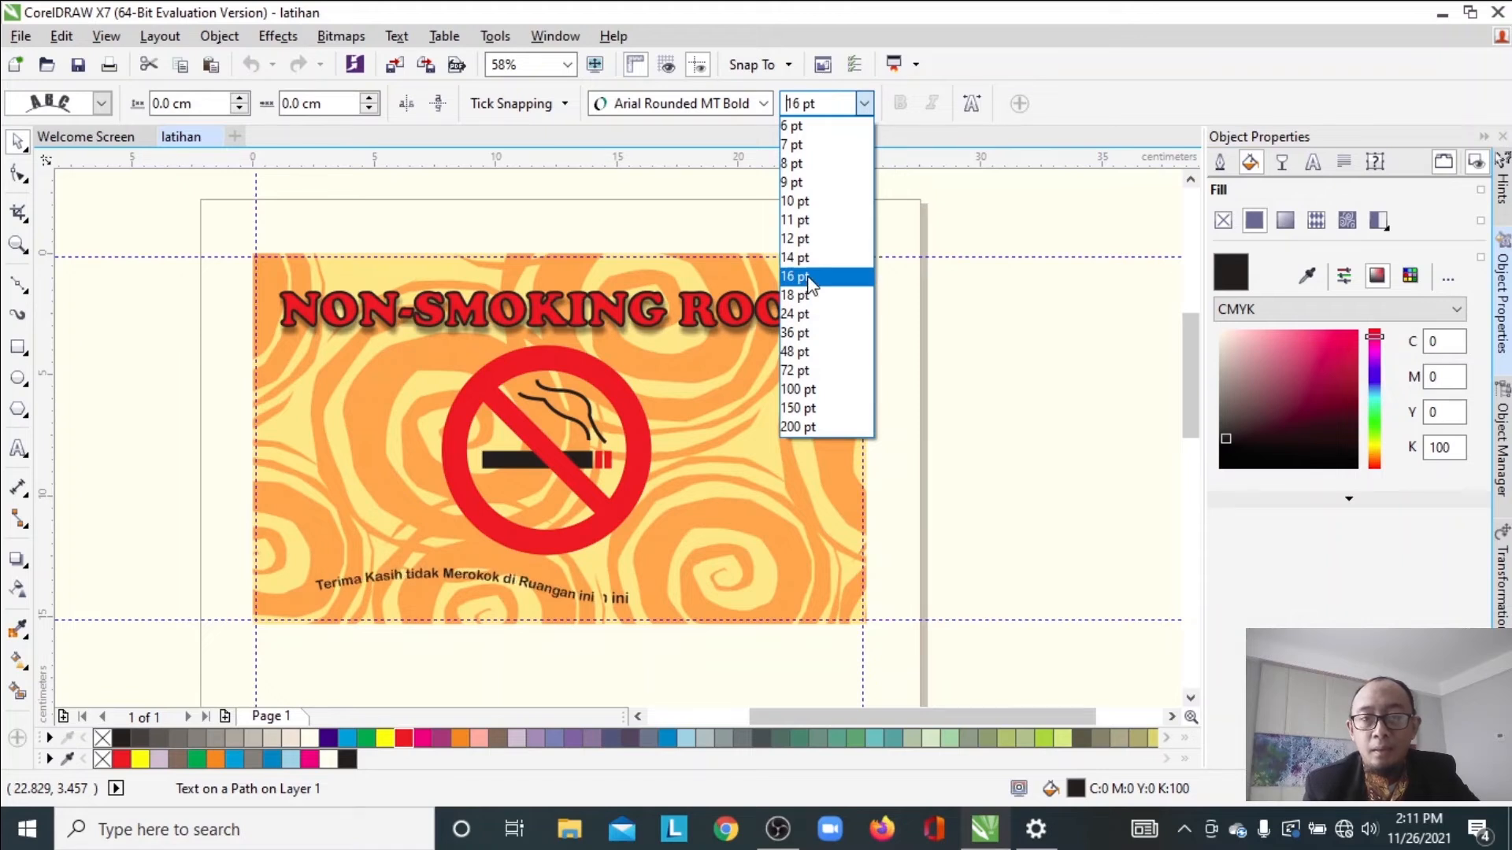
click(795, 276)
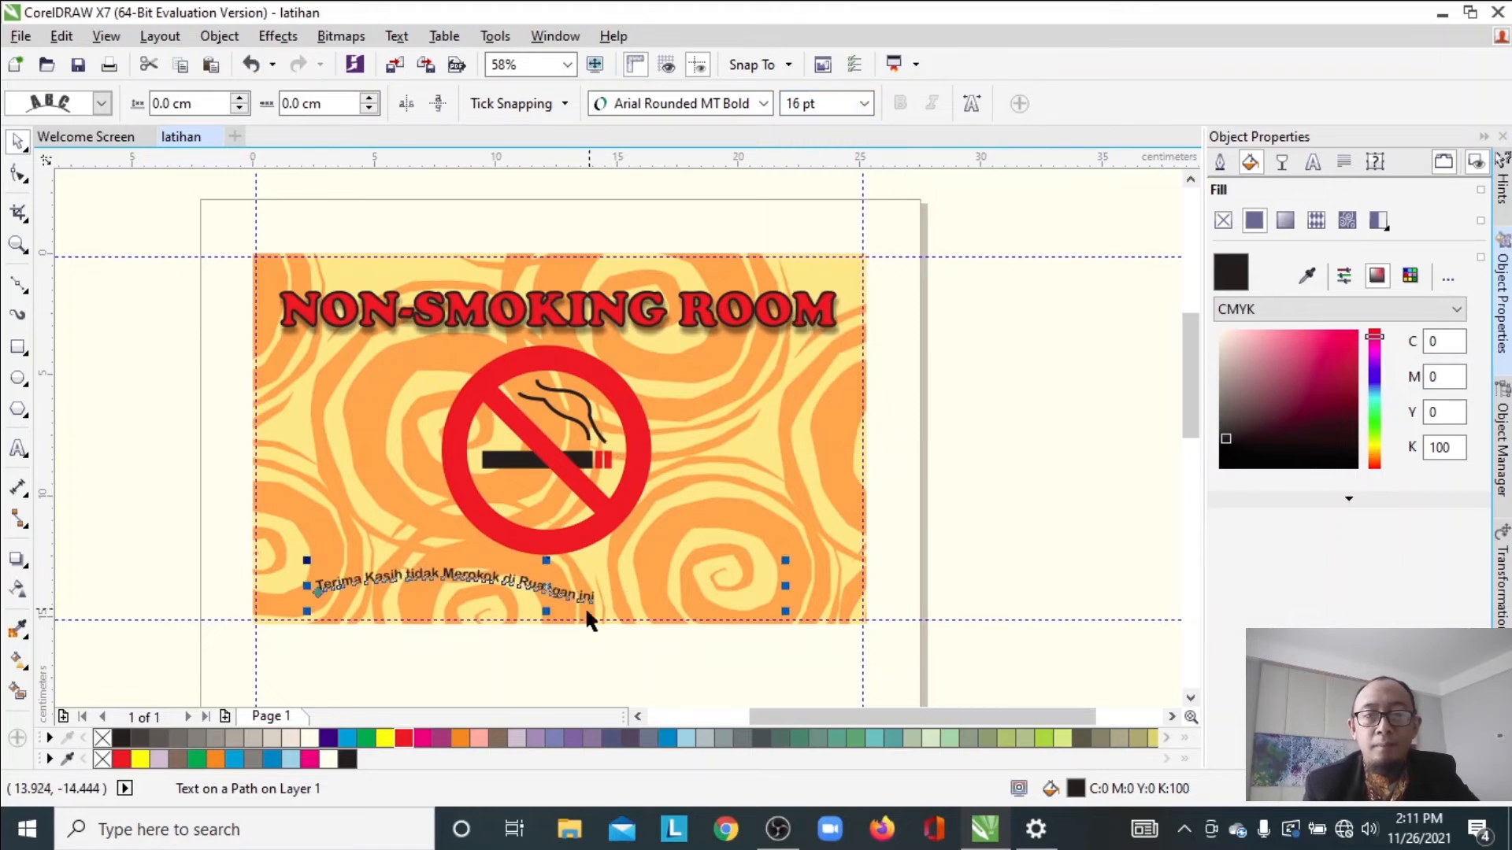
Enlarge the thank-you text together with its wavy path toward the sign's side edge, and set the whole text's font size to 24 pt
click(563, 589)
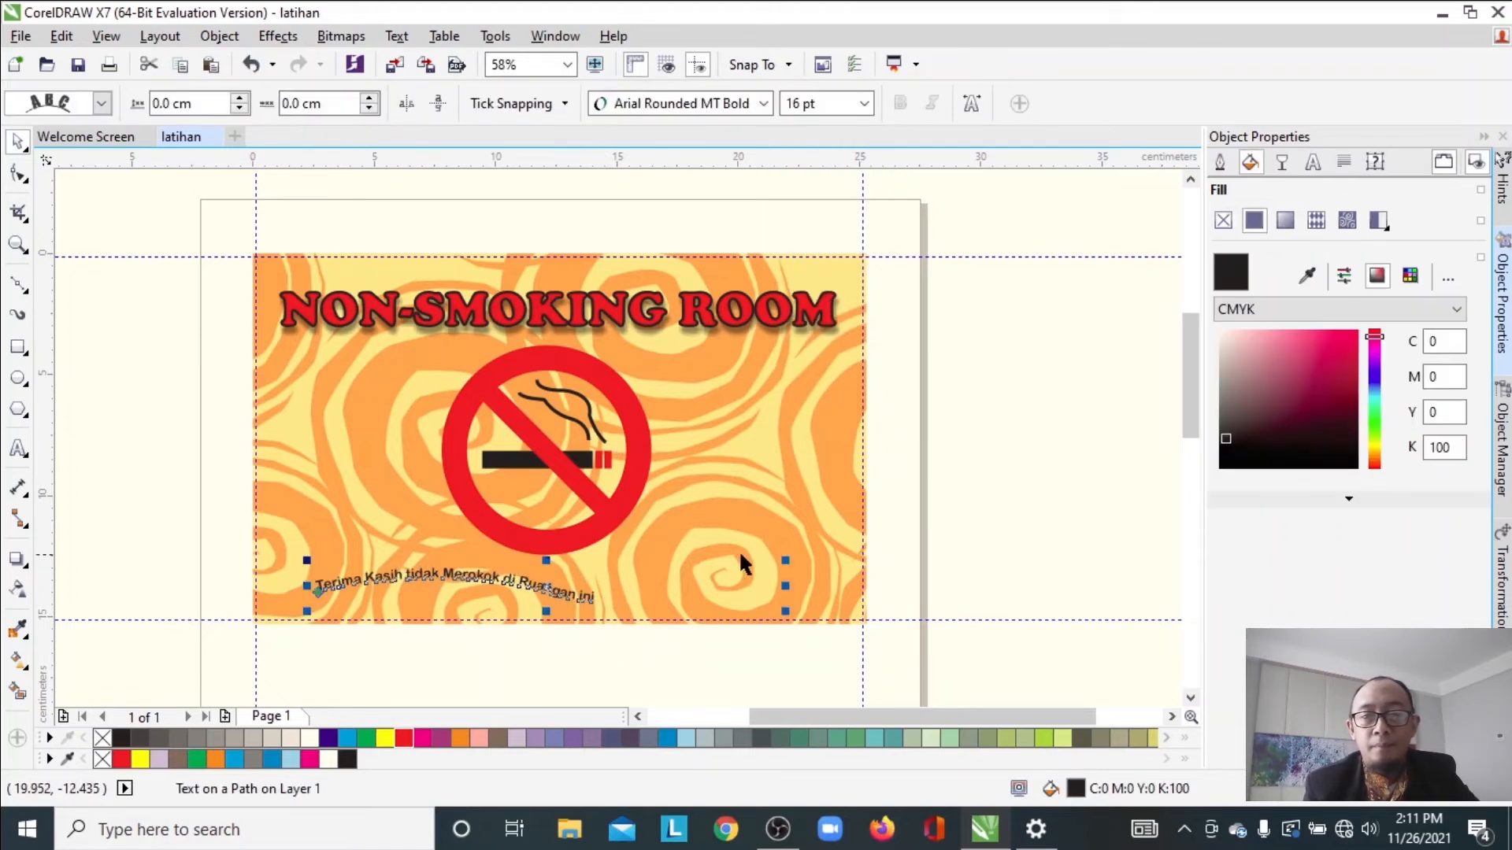
drag(786, 559, 854, 518)
double_click(611, 595)
drag(619, 592, 300, 594)
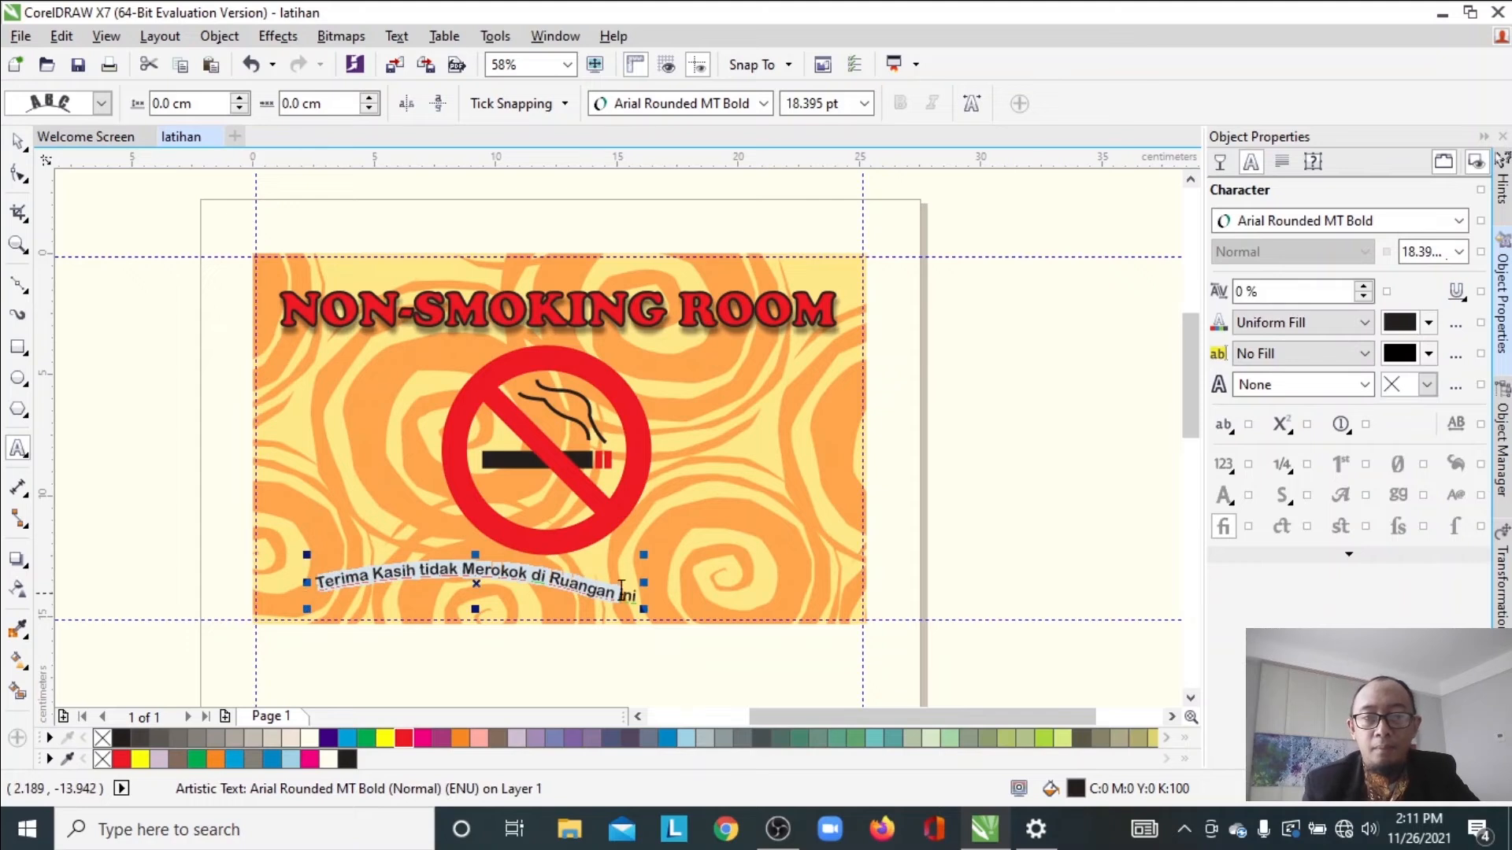
drag(642, 599, 226, 562)
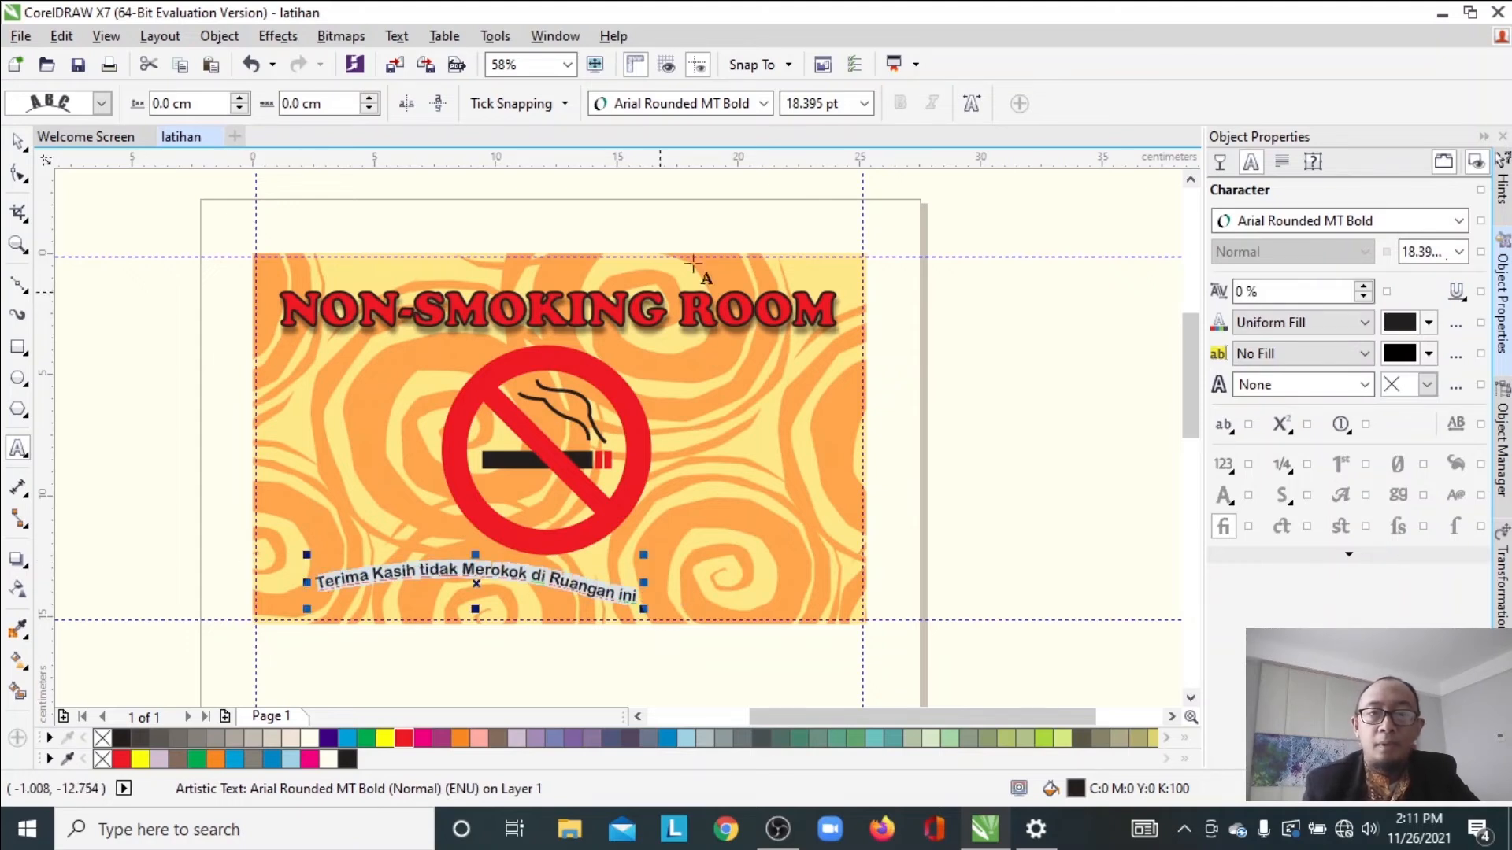
click(865, 105)
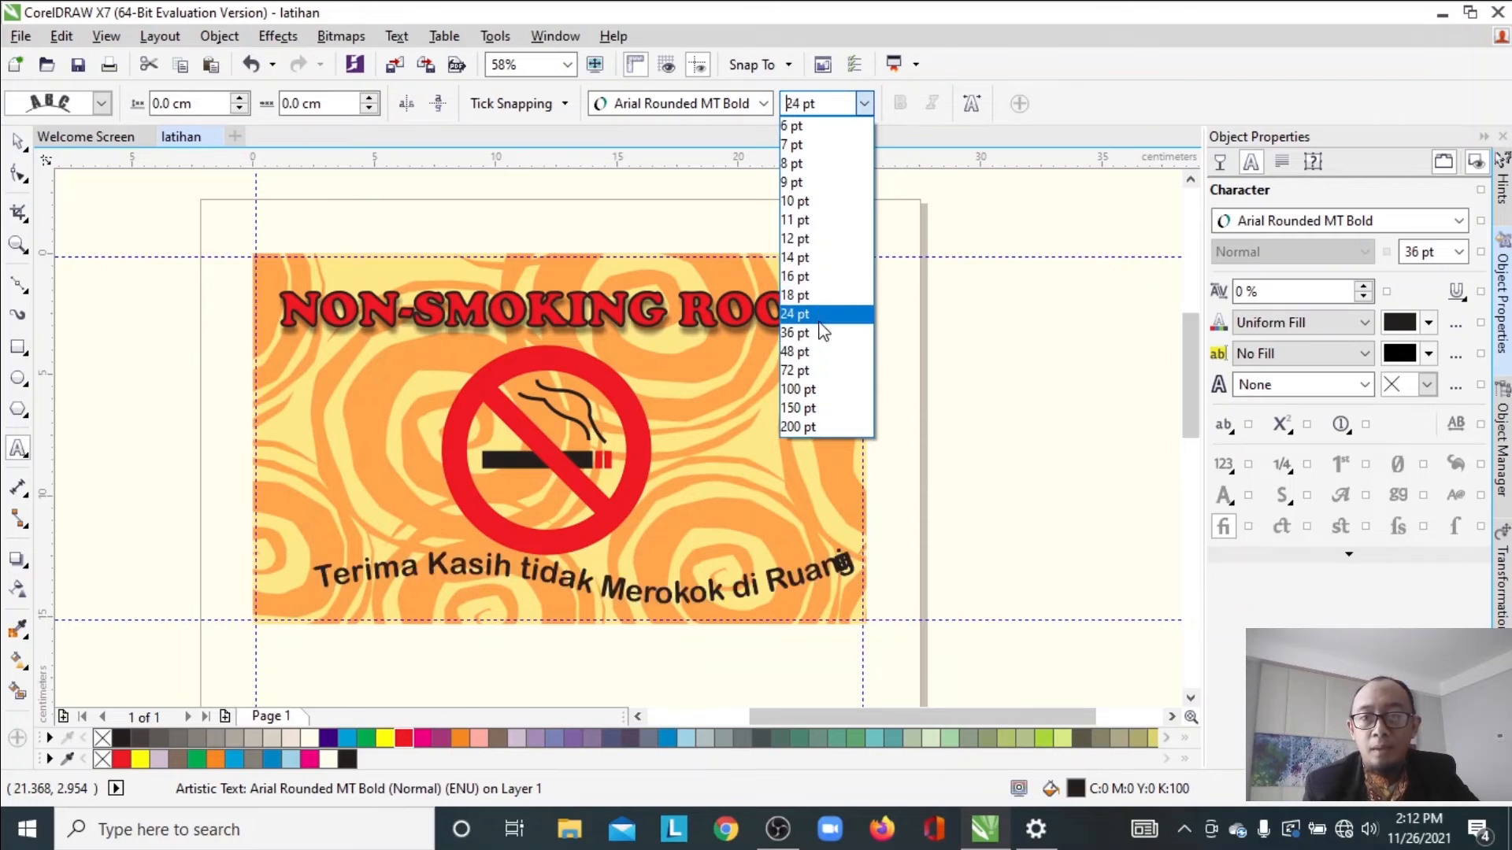
click(820, 322)
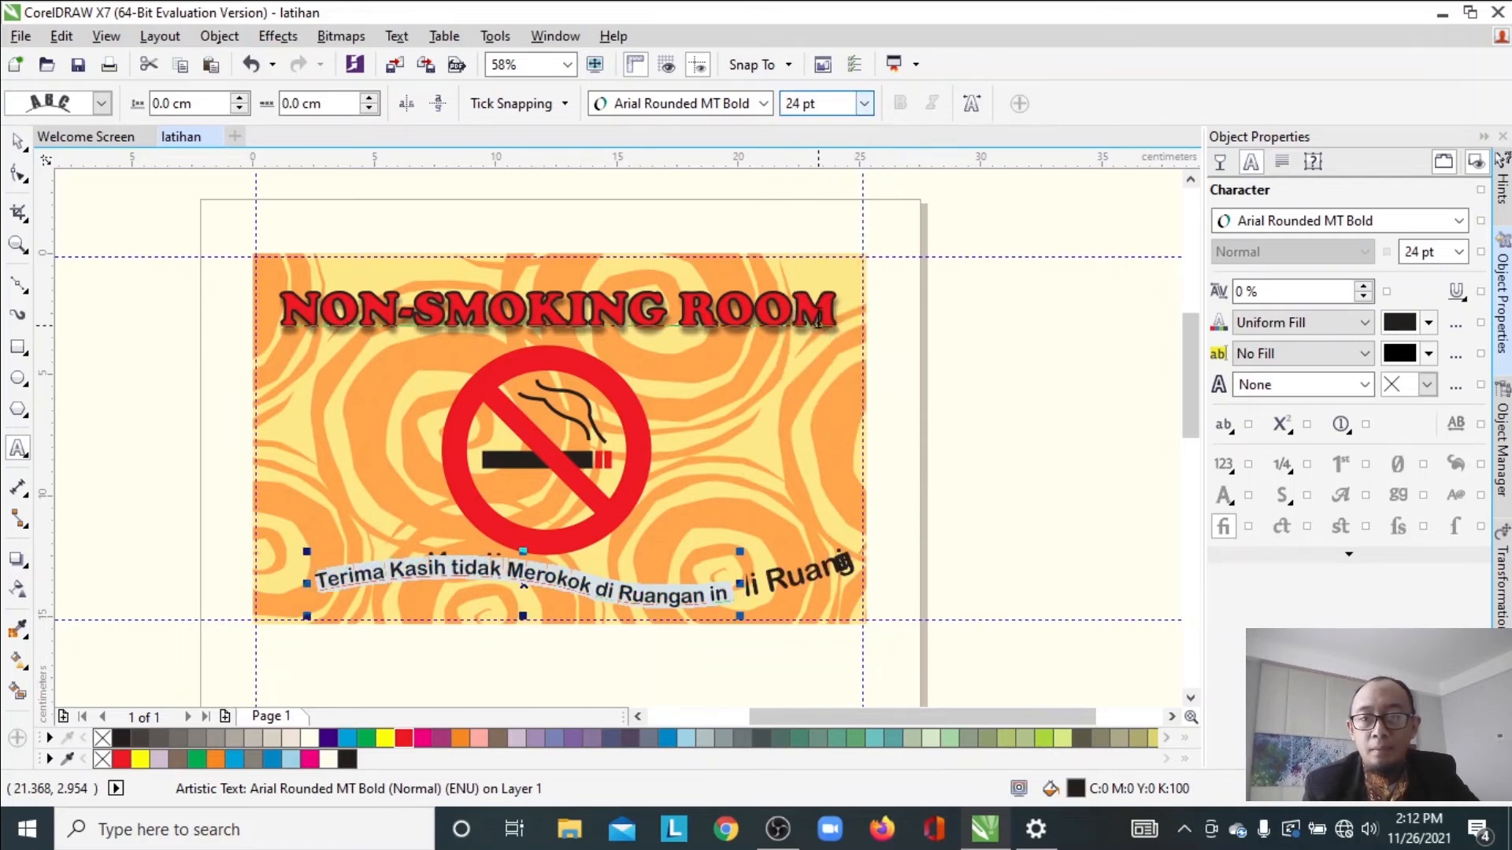
click(18, 141)
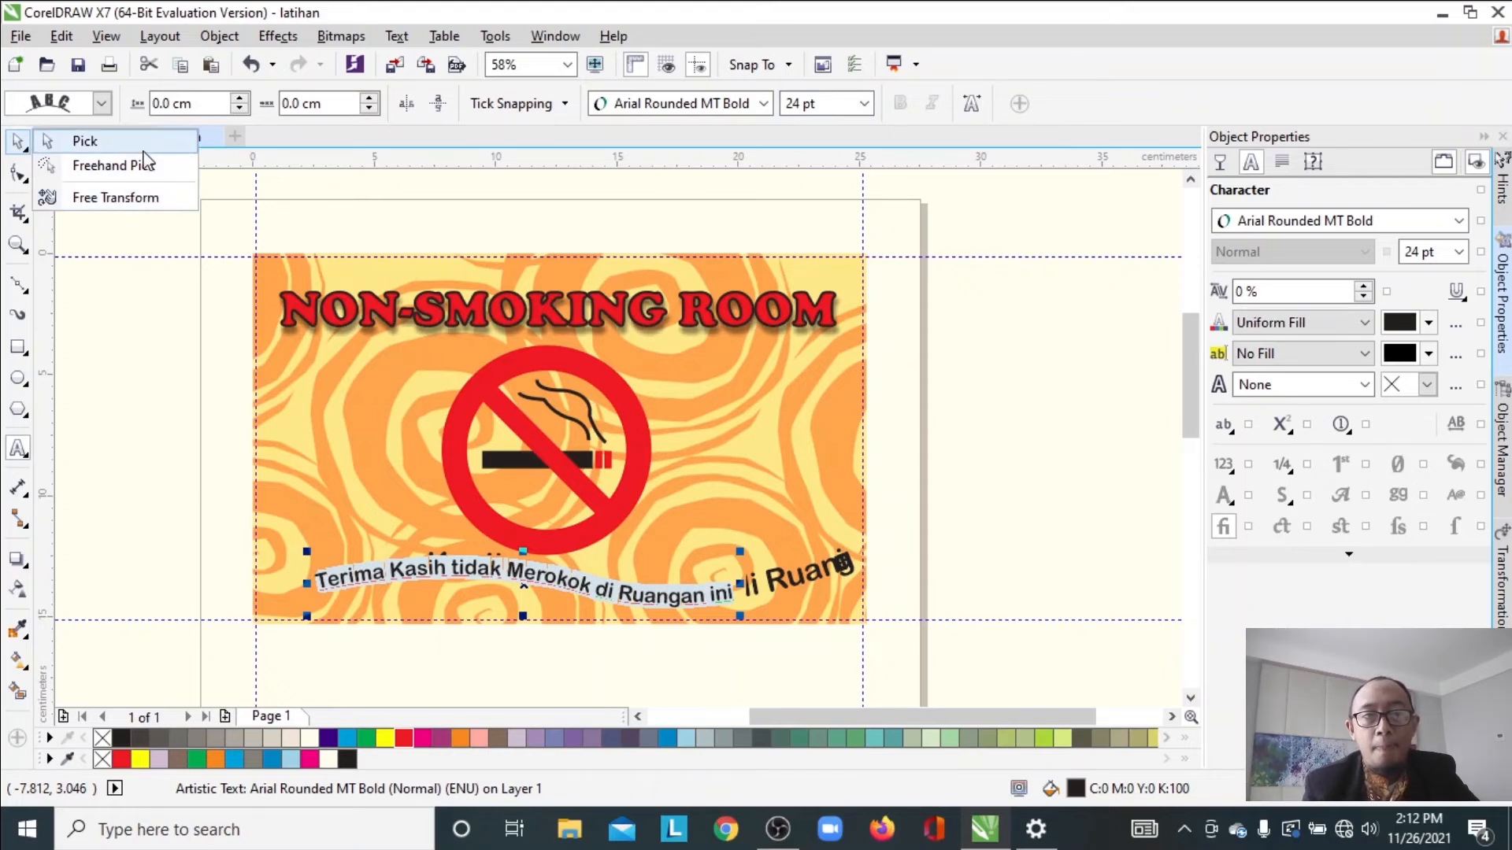
click(83, 141)
click(144, 339)
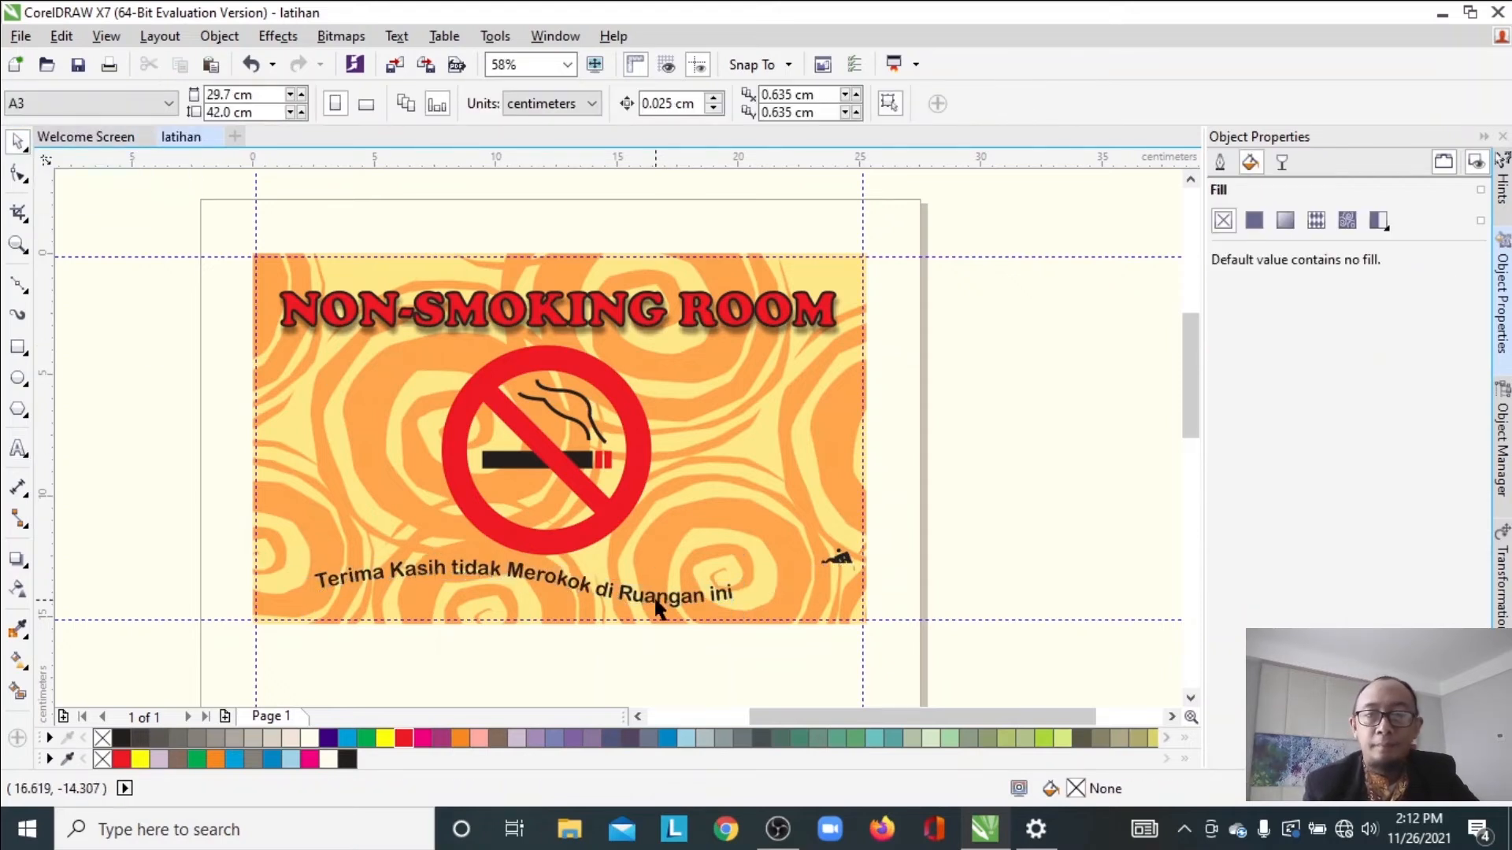
click(589, 595)
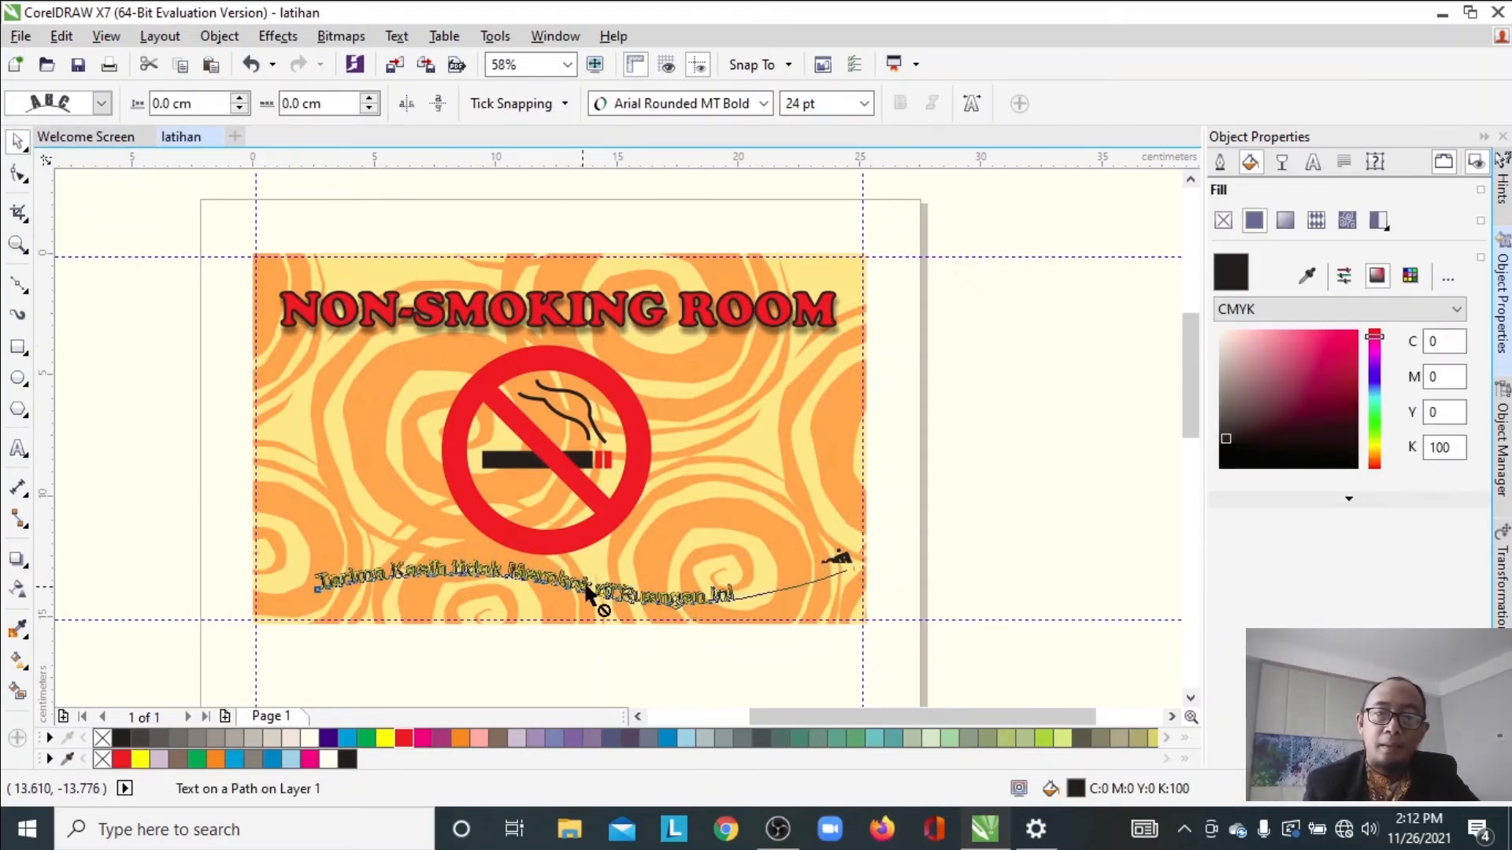
click(1001, 513)
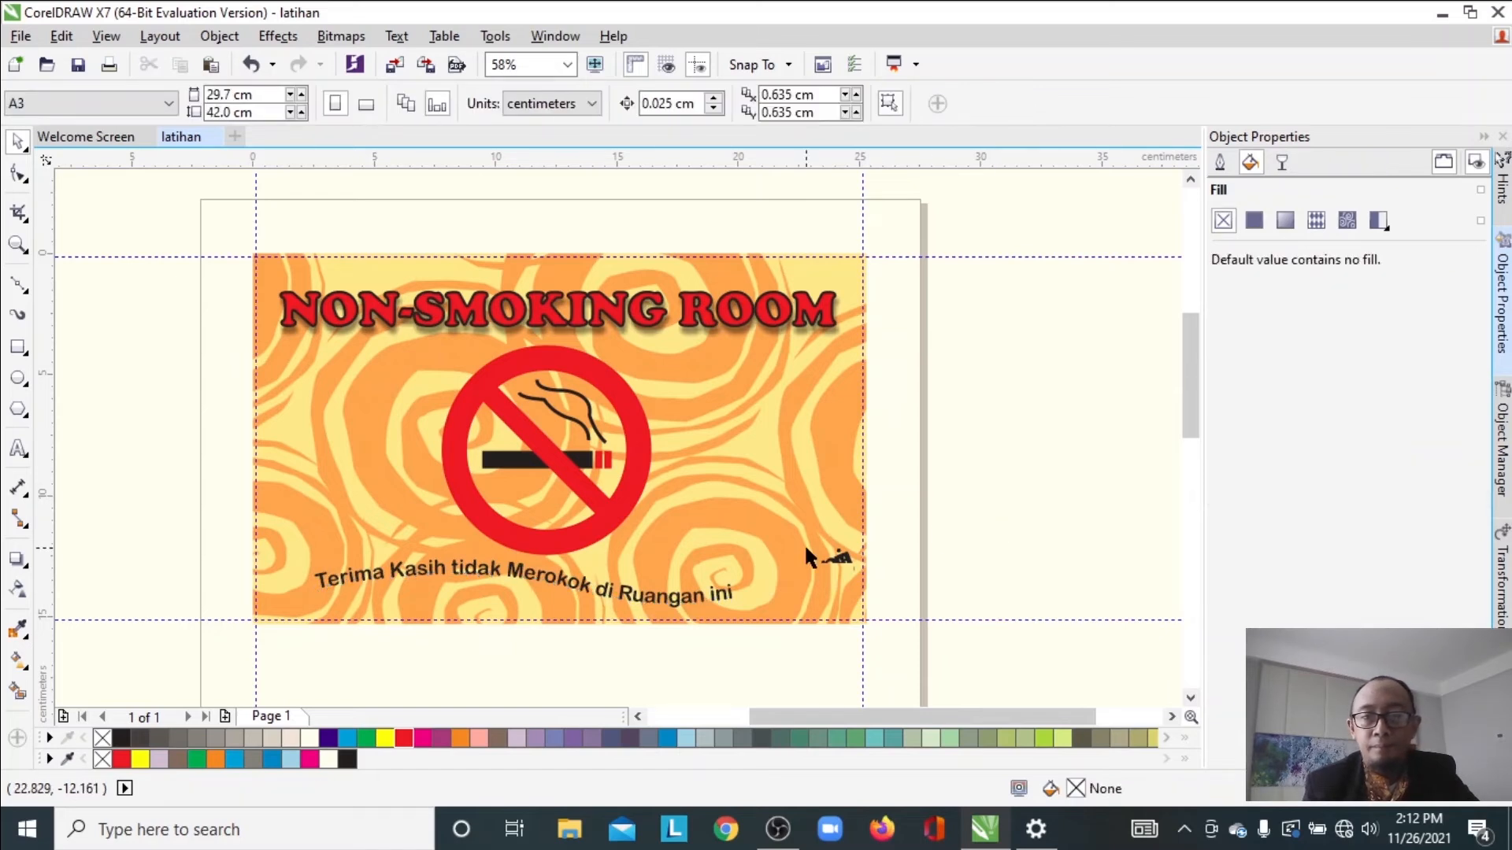
Group all of the sign's objects and place a copy of the group directly below the original on the A3 page
click(17, 244)
right_click(451, 433)
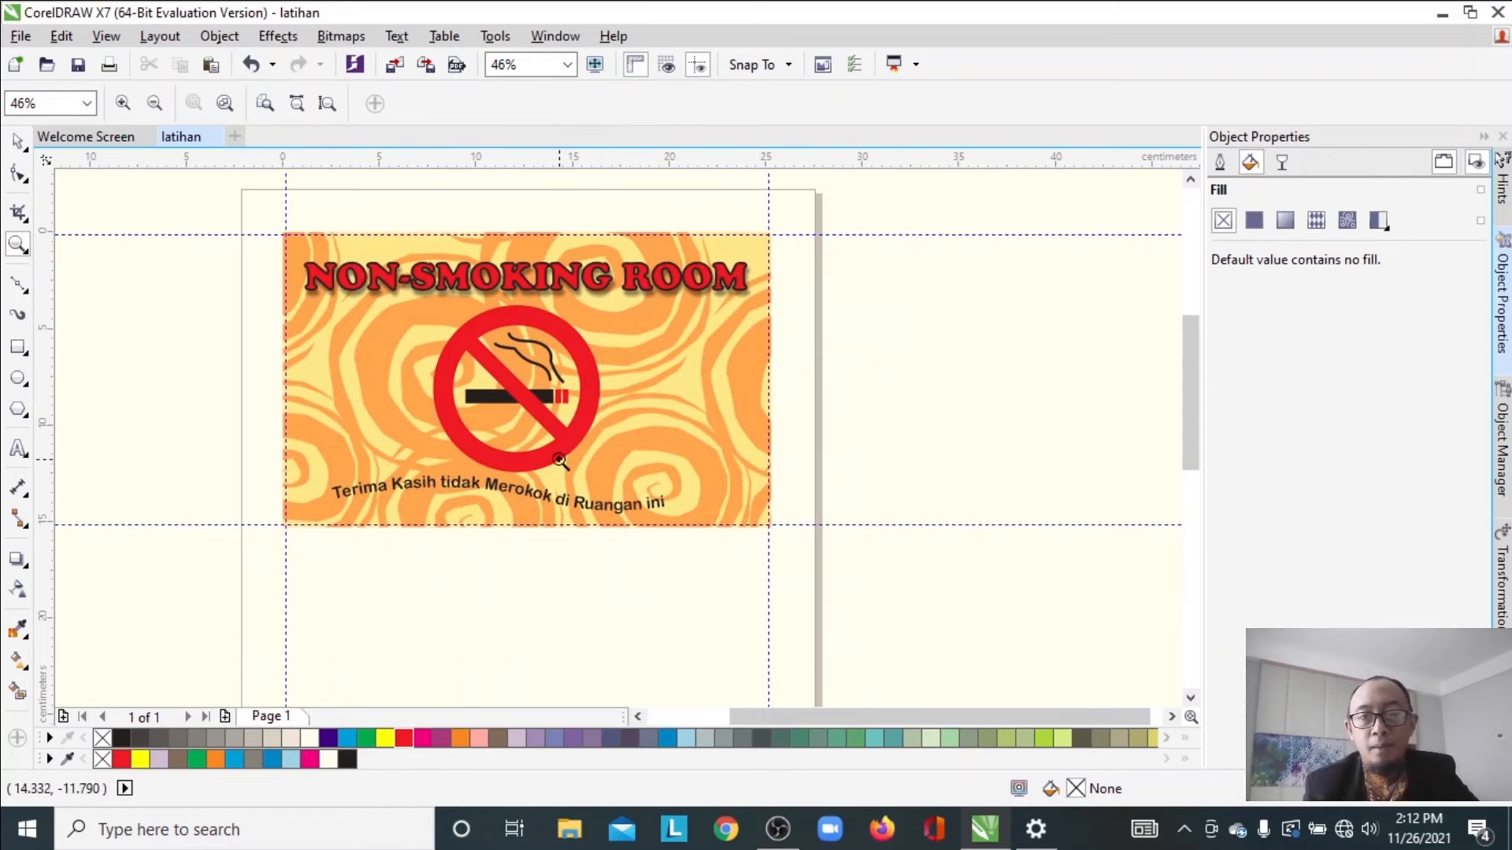
key(h)
mouse_move(558, 457)
mouse_down()
mouse_move(601, 579)
mouse_move(580, 417)
mouse_move(589, 303)
mouse_move(580, 473)
mouse_move(579, 443)
mouse_up()
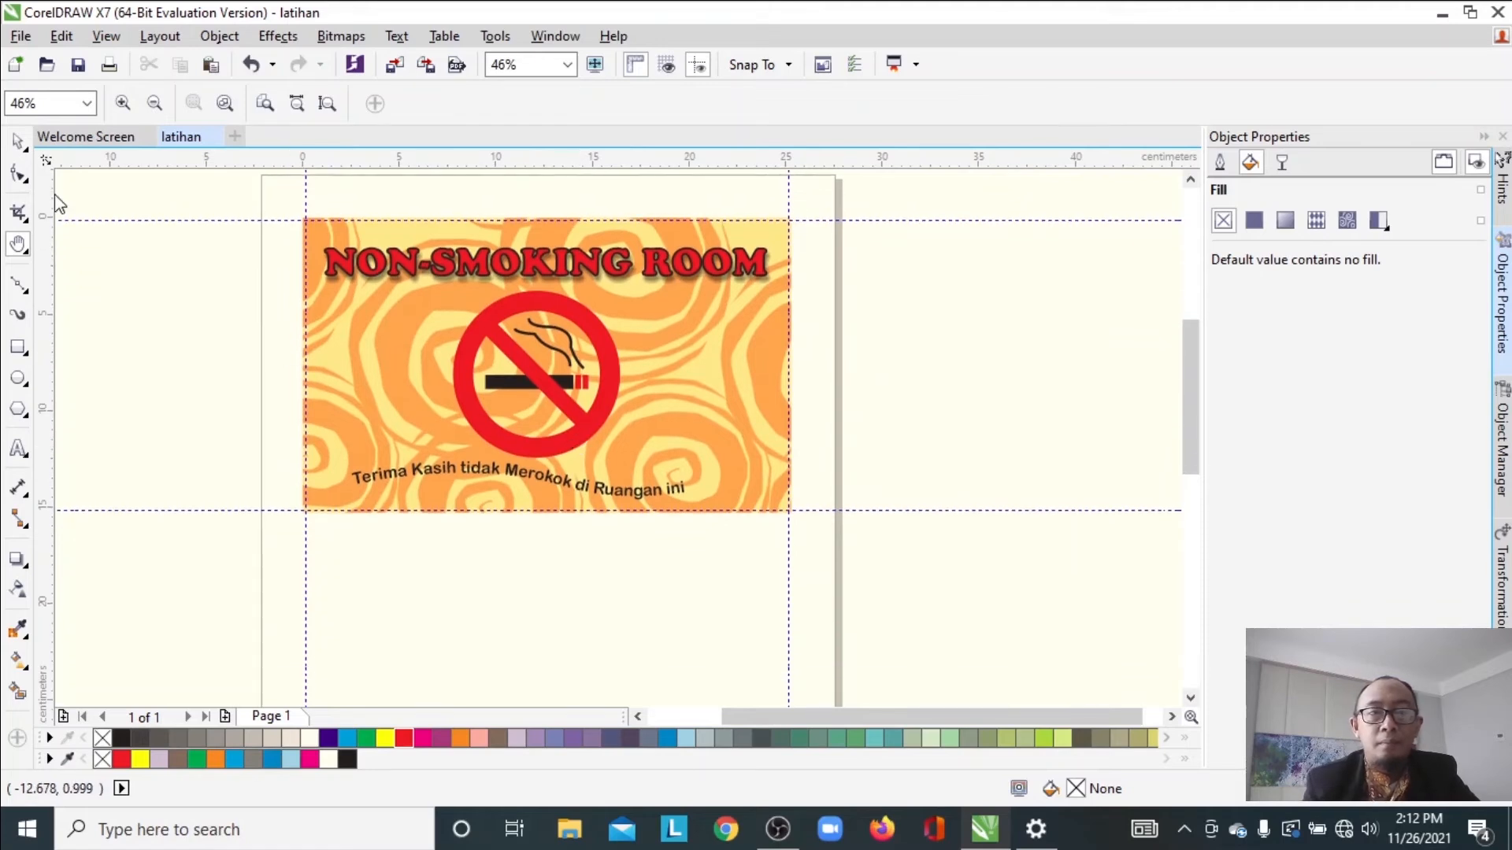
click(17, 142)
drag(280, 200, 819, 548)
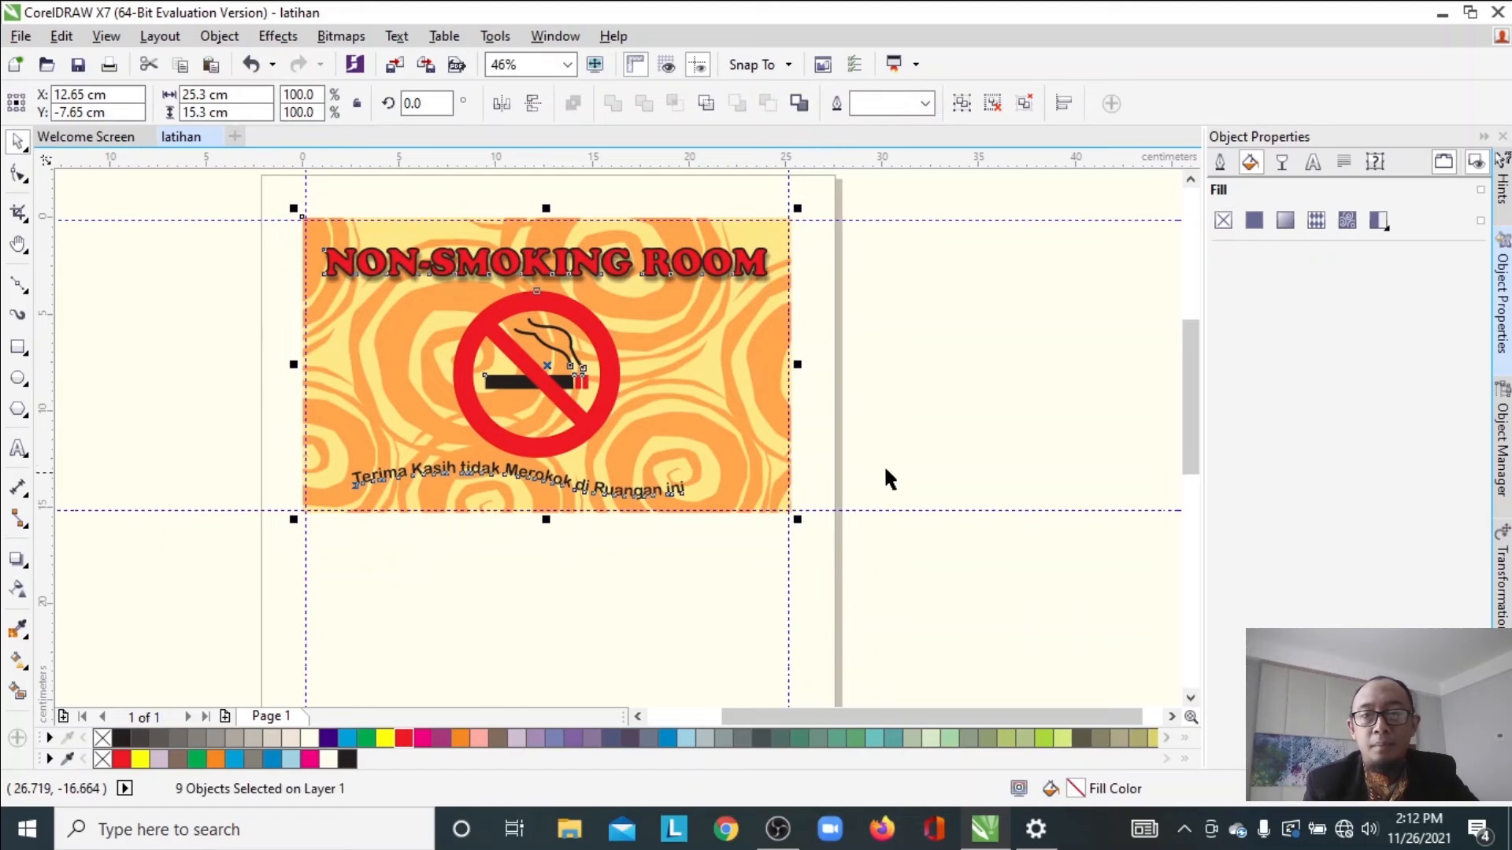
key(z)
right_click(473, 520)
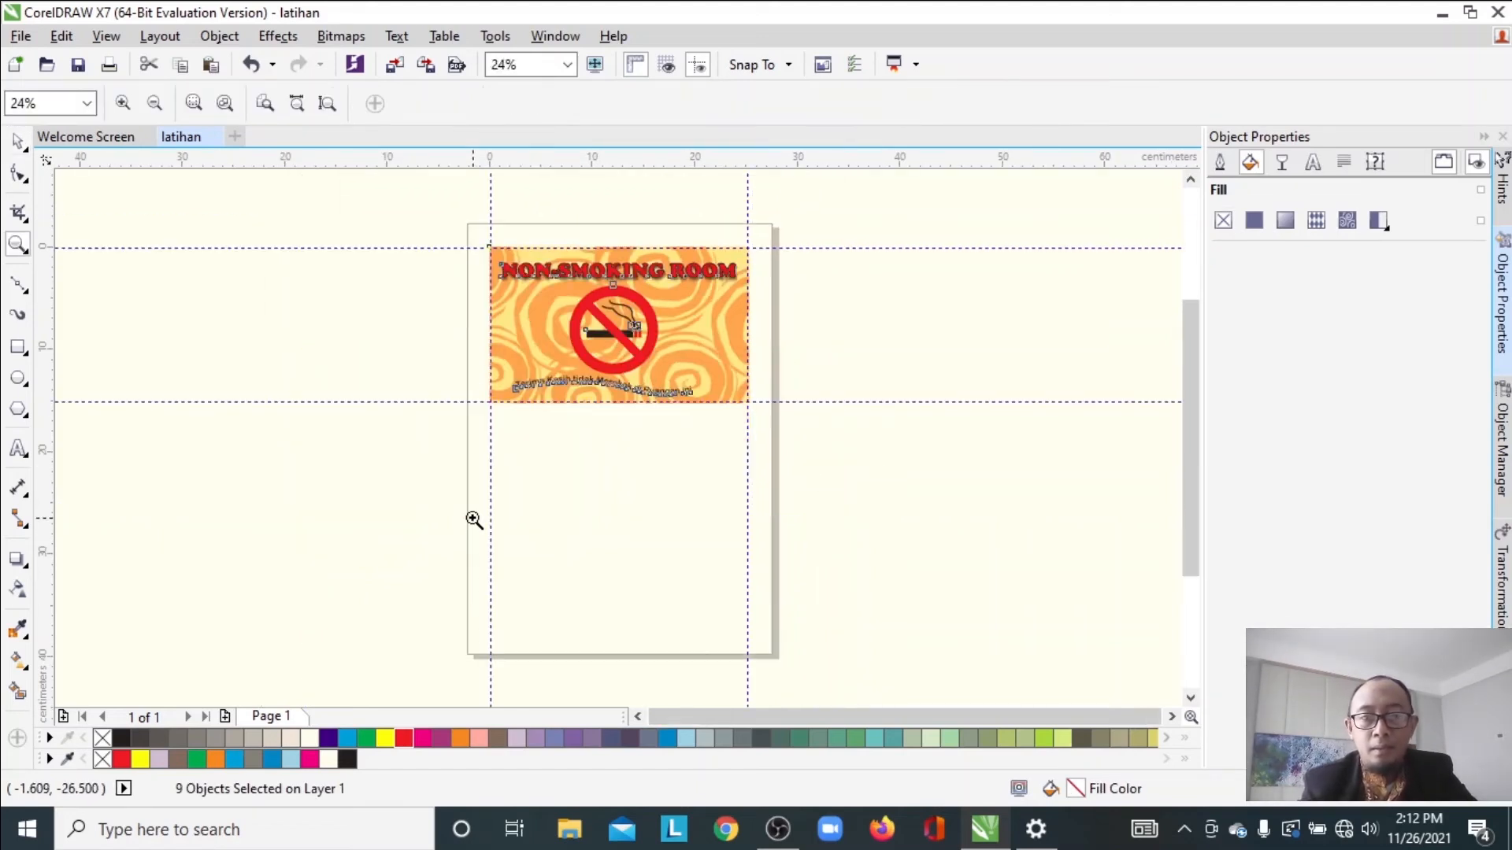
key(space)
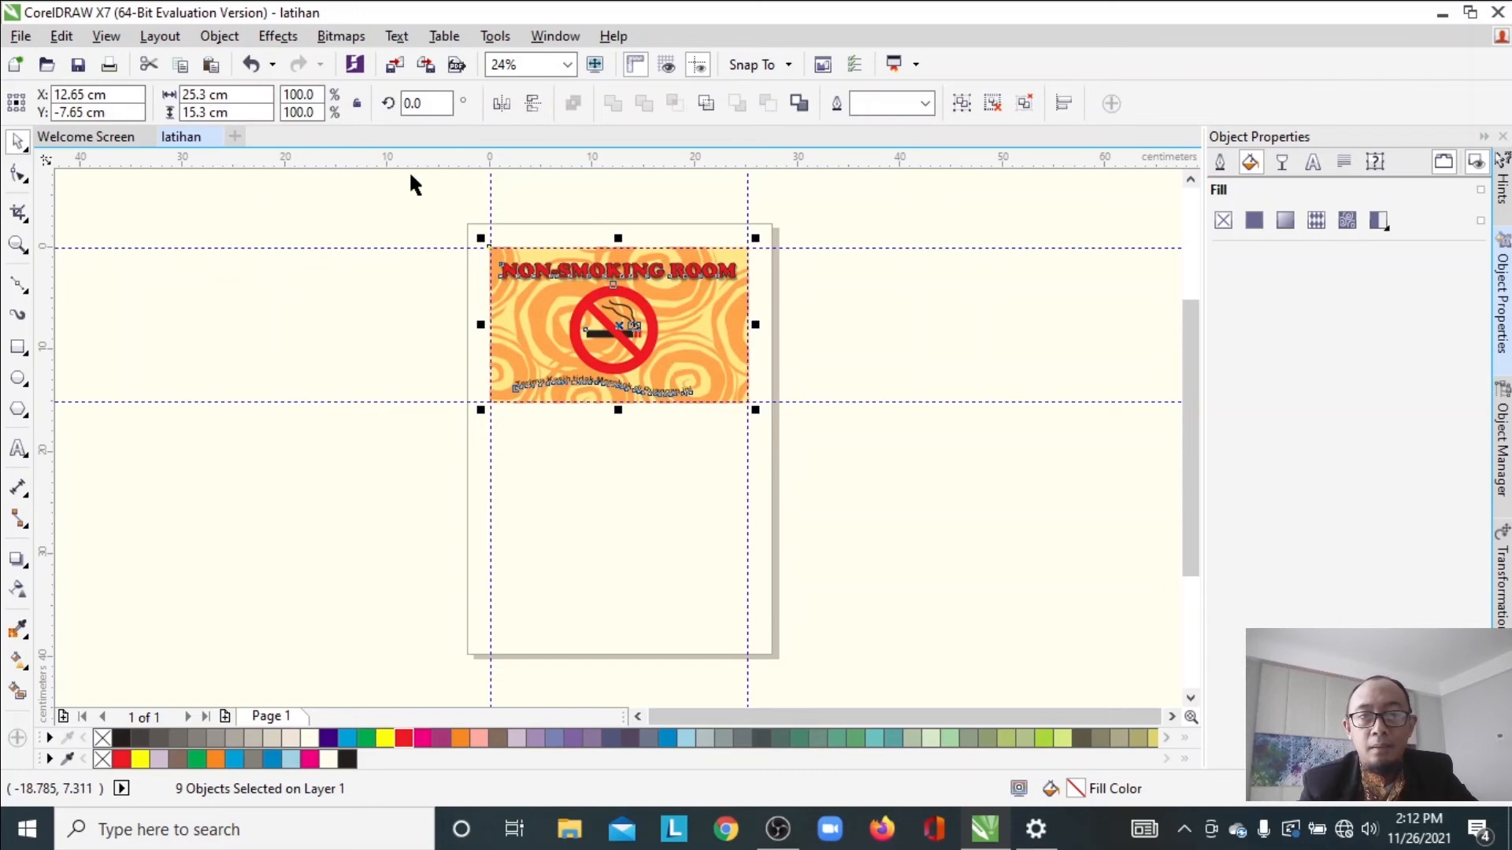
drag(439, 209, 796, 425)
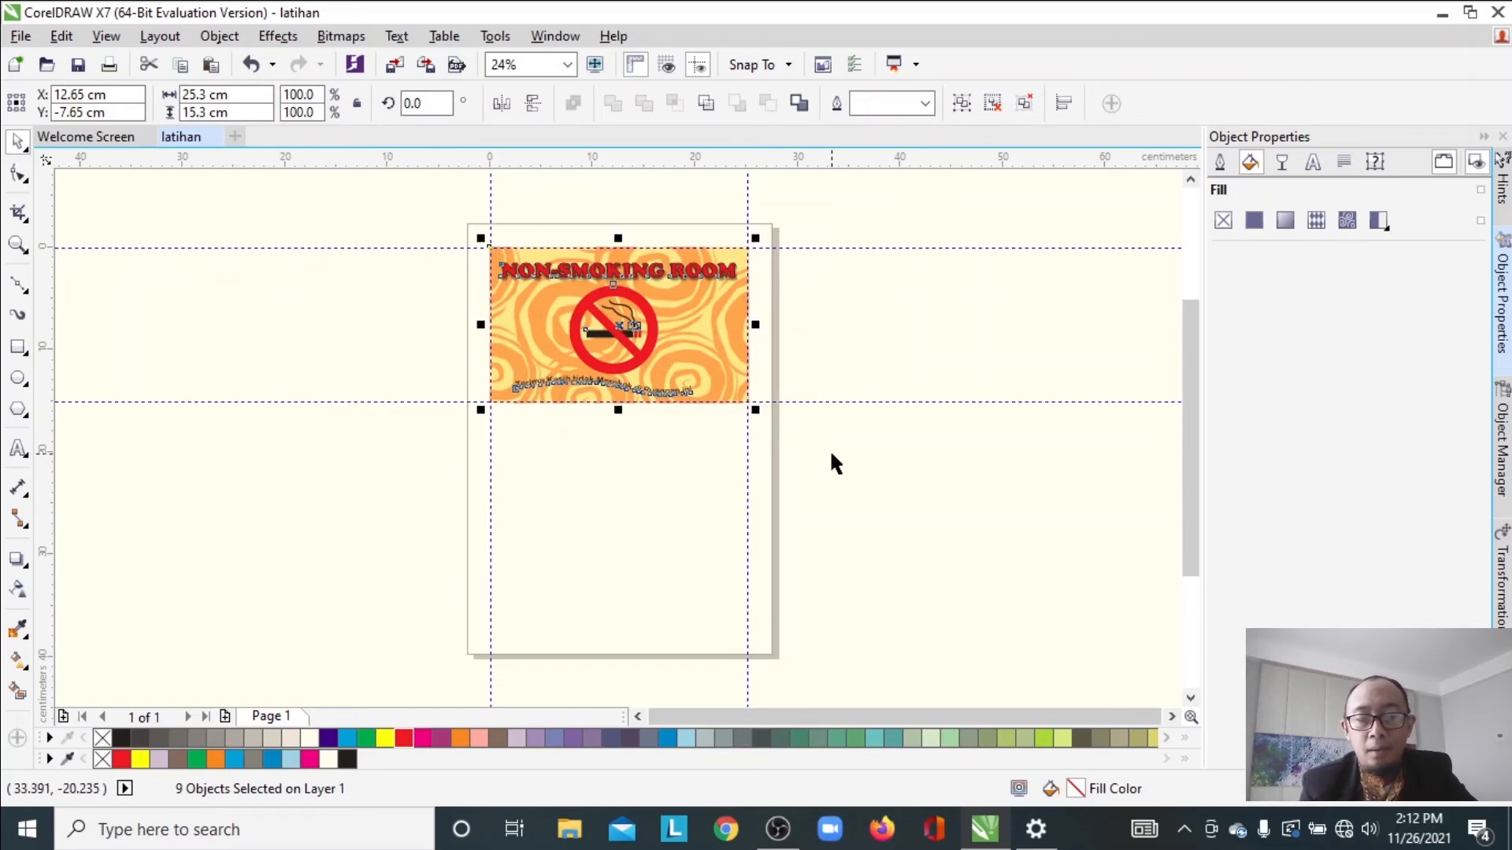
key(ctrl+g)
drag(686, 306, 677, 503)
click(811, 481)
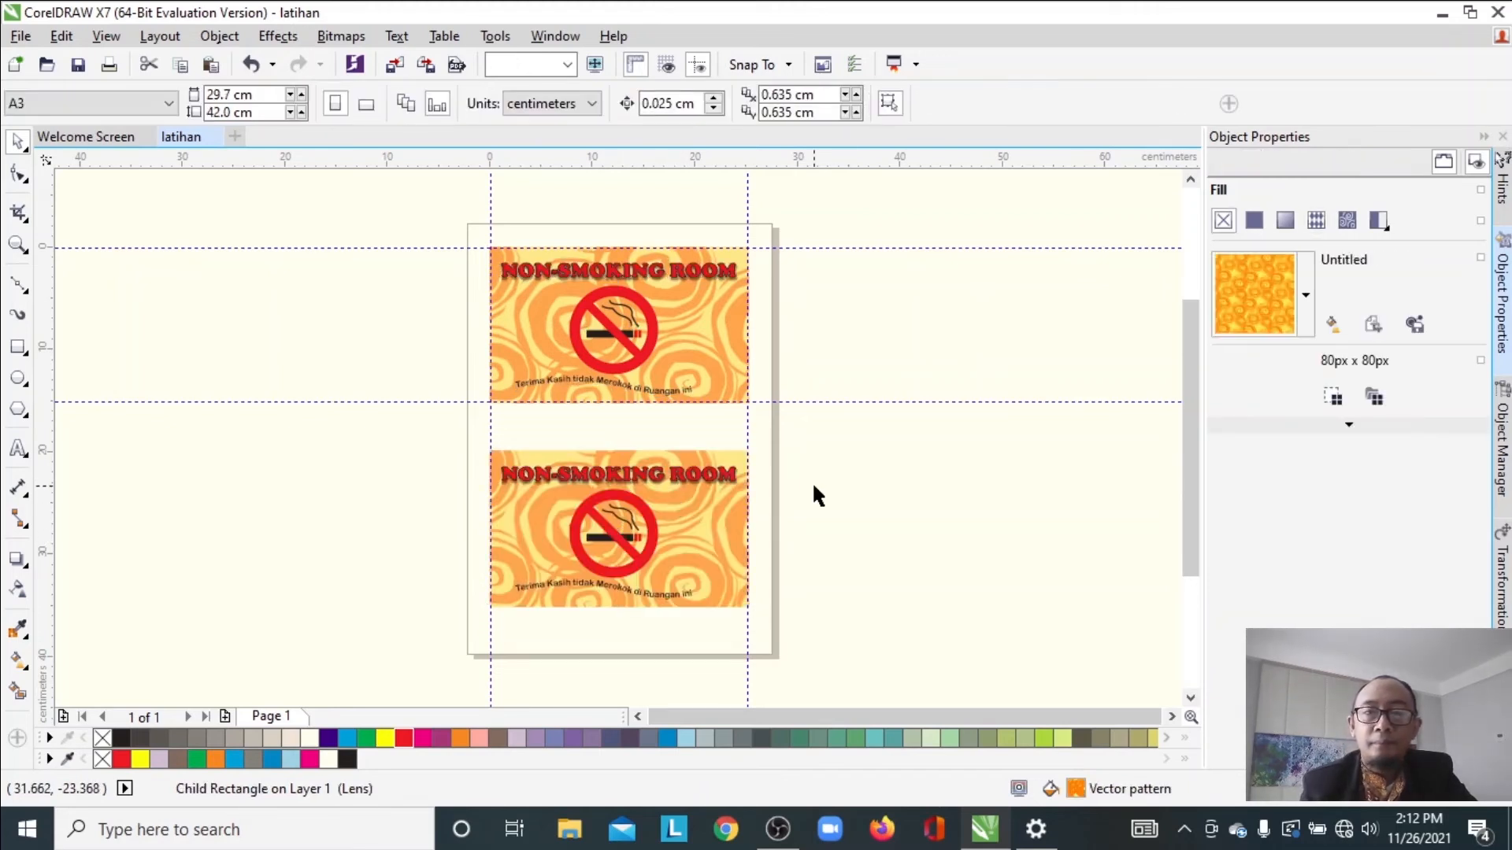
Delete the two horizontal and two vertical guidelines around the upper sign
click(801, 247)
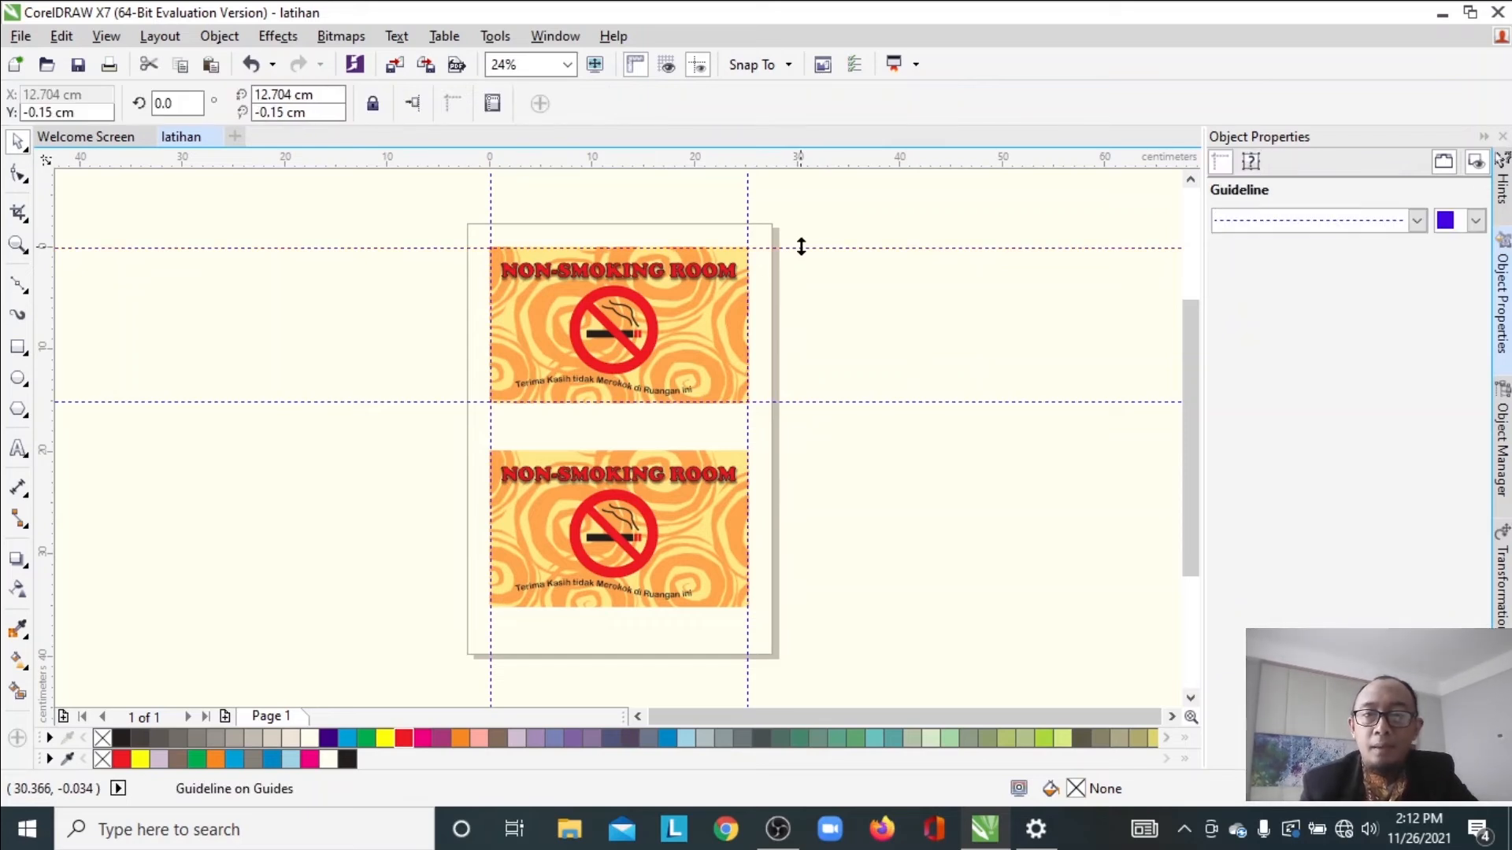
key(Delete)
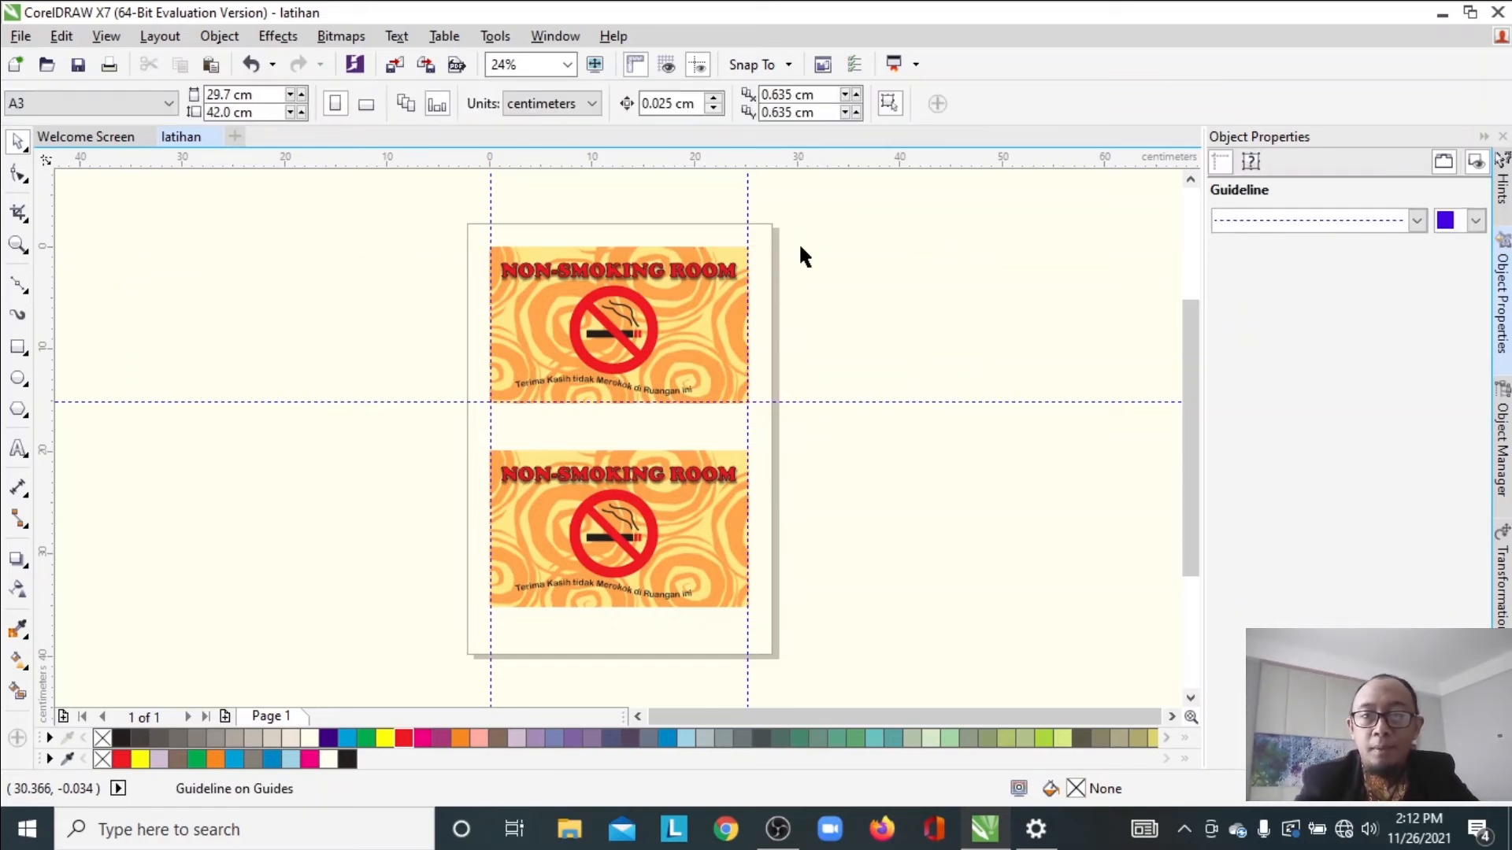
click(747, 219)
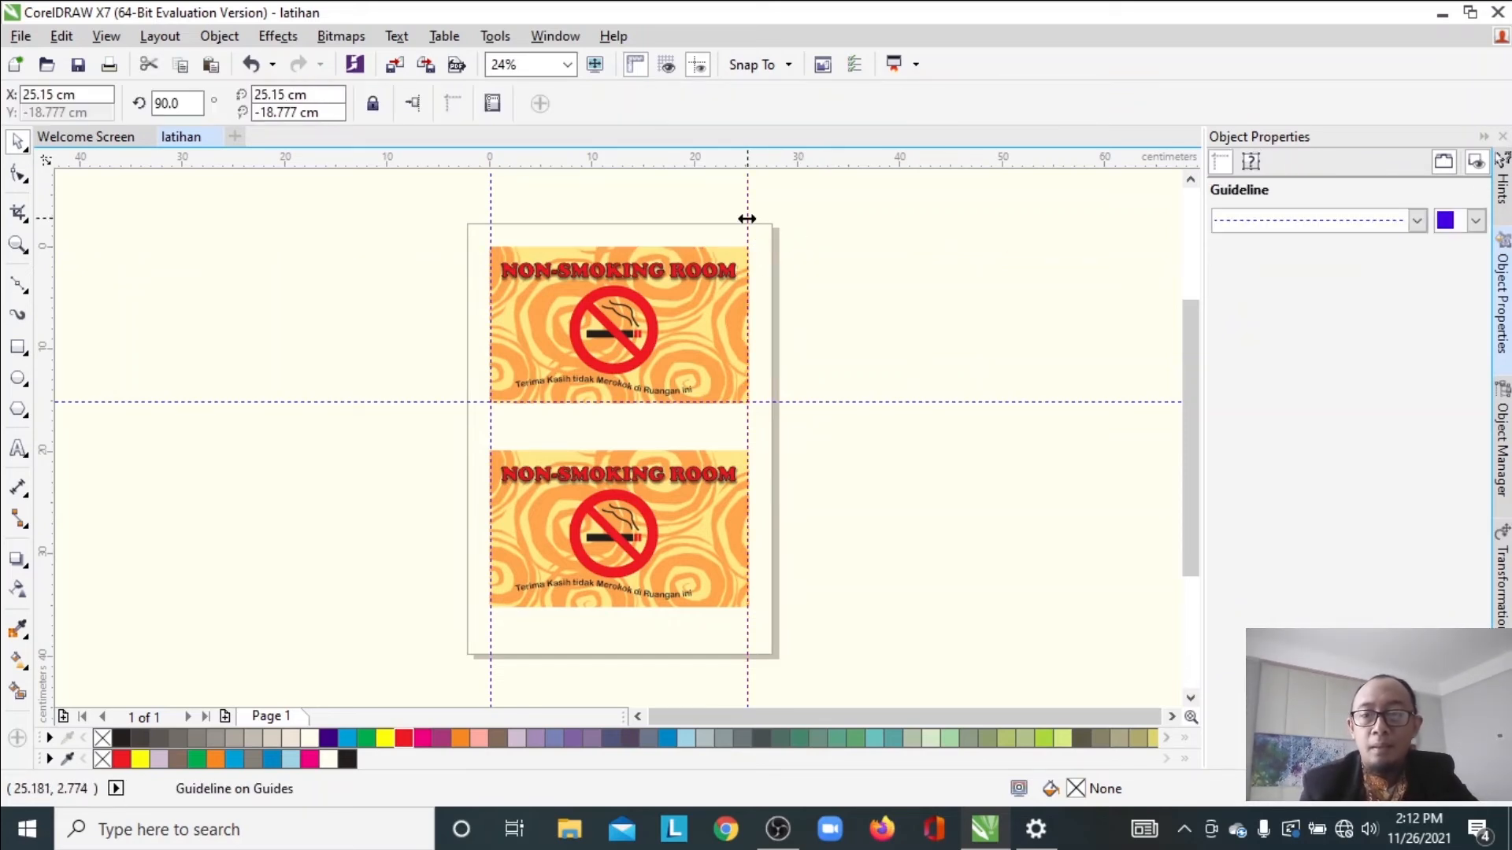
key(Delete)
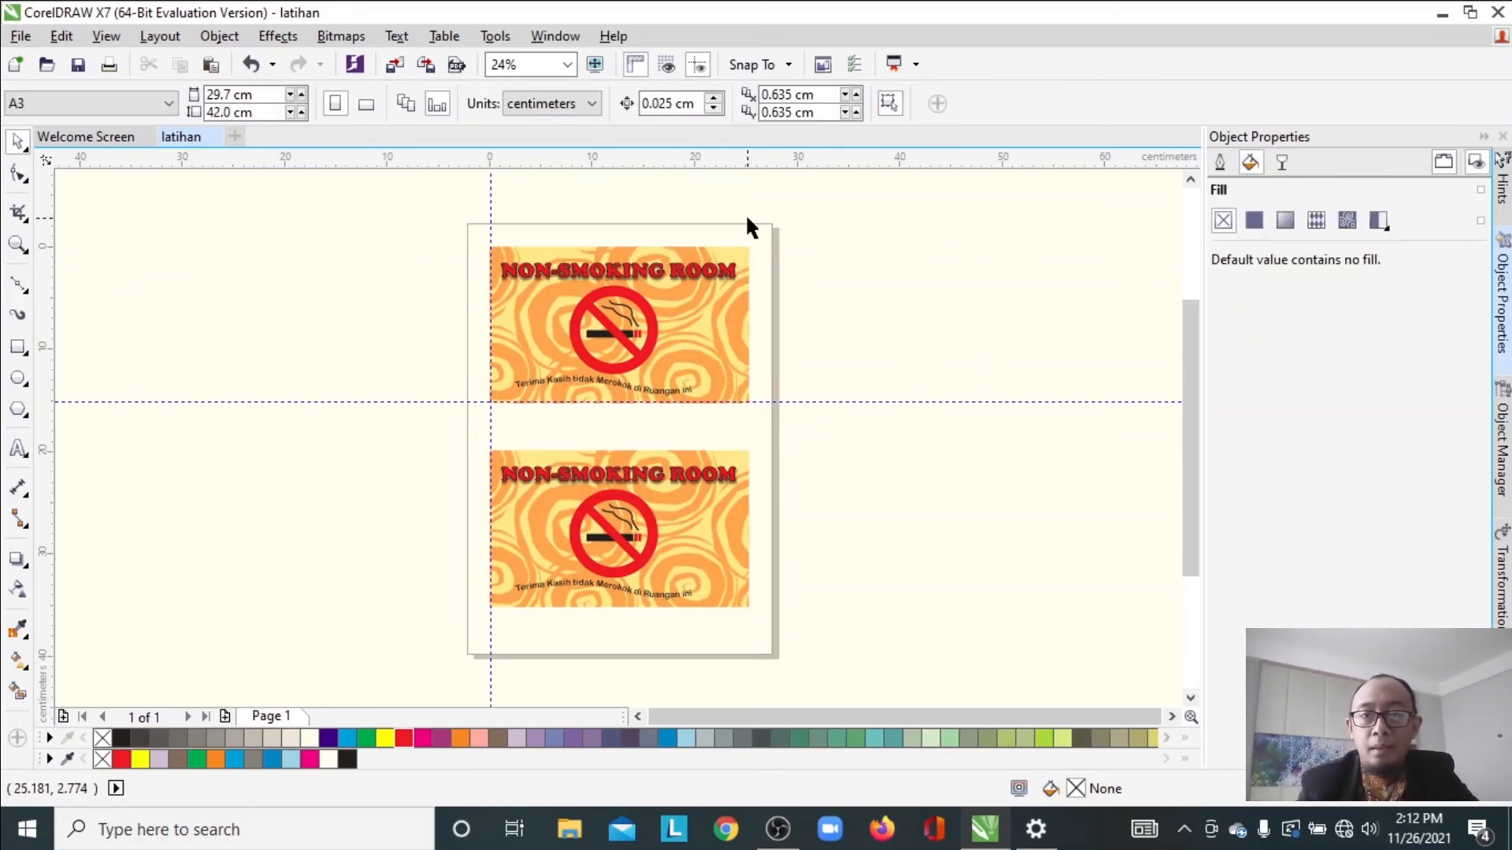
click(490, 192)
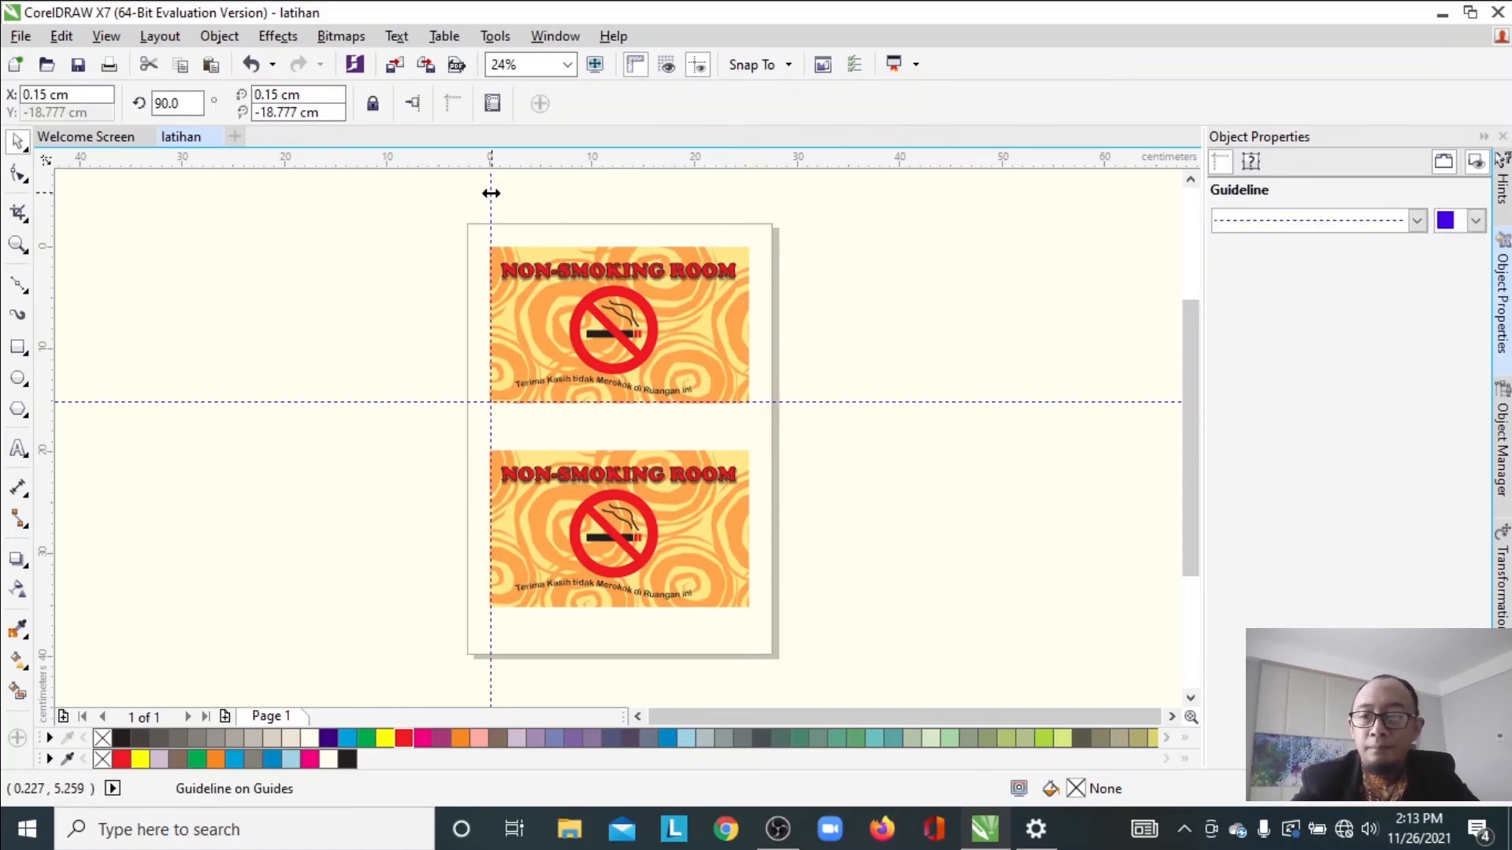
key(Delete)
click(363, 403)
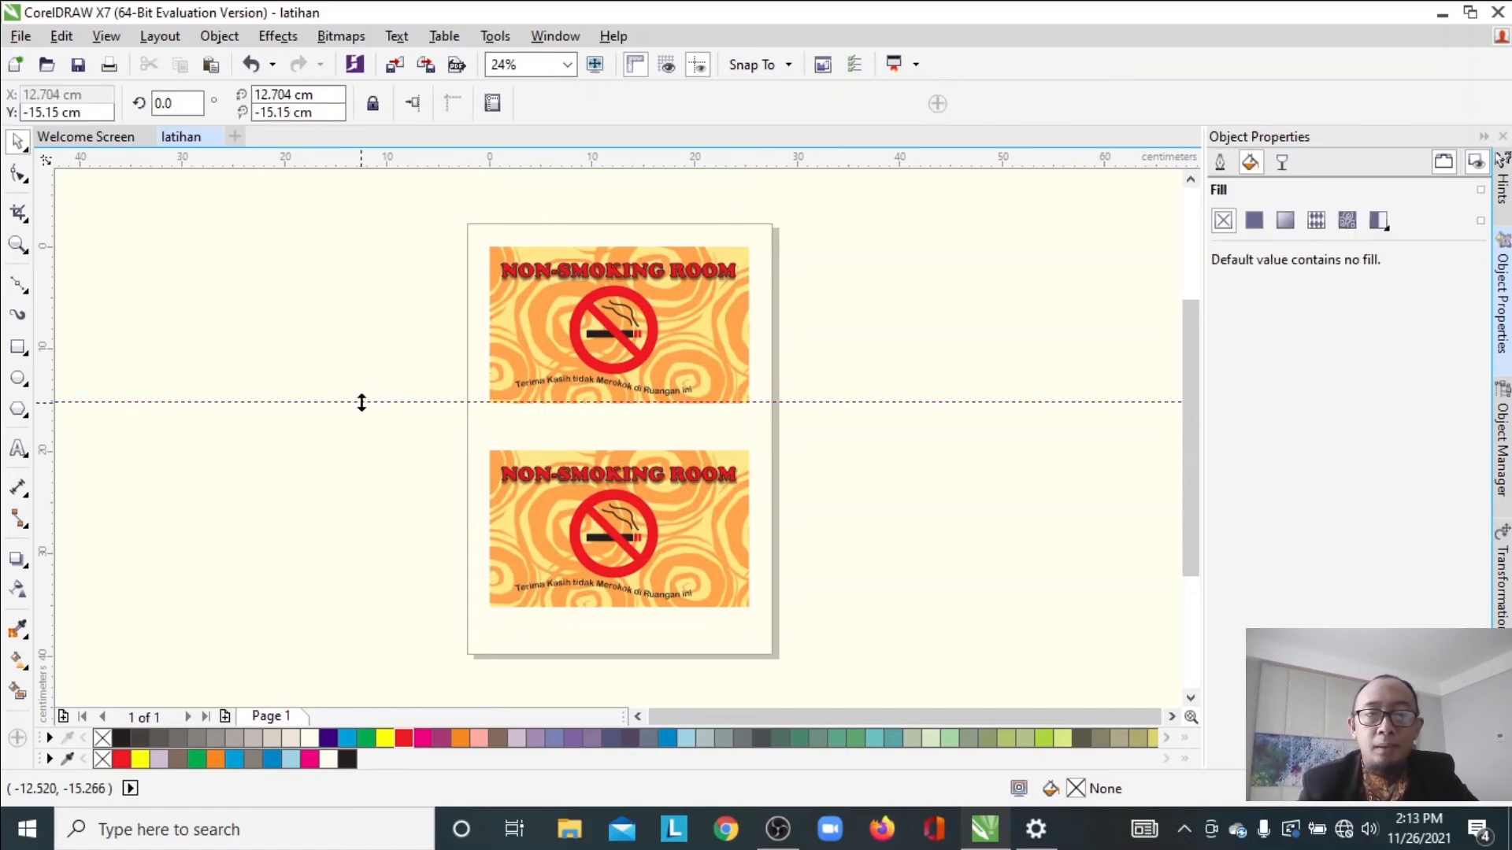
key(Delete)
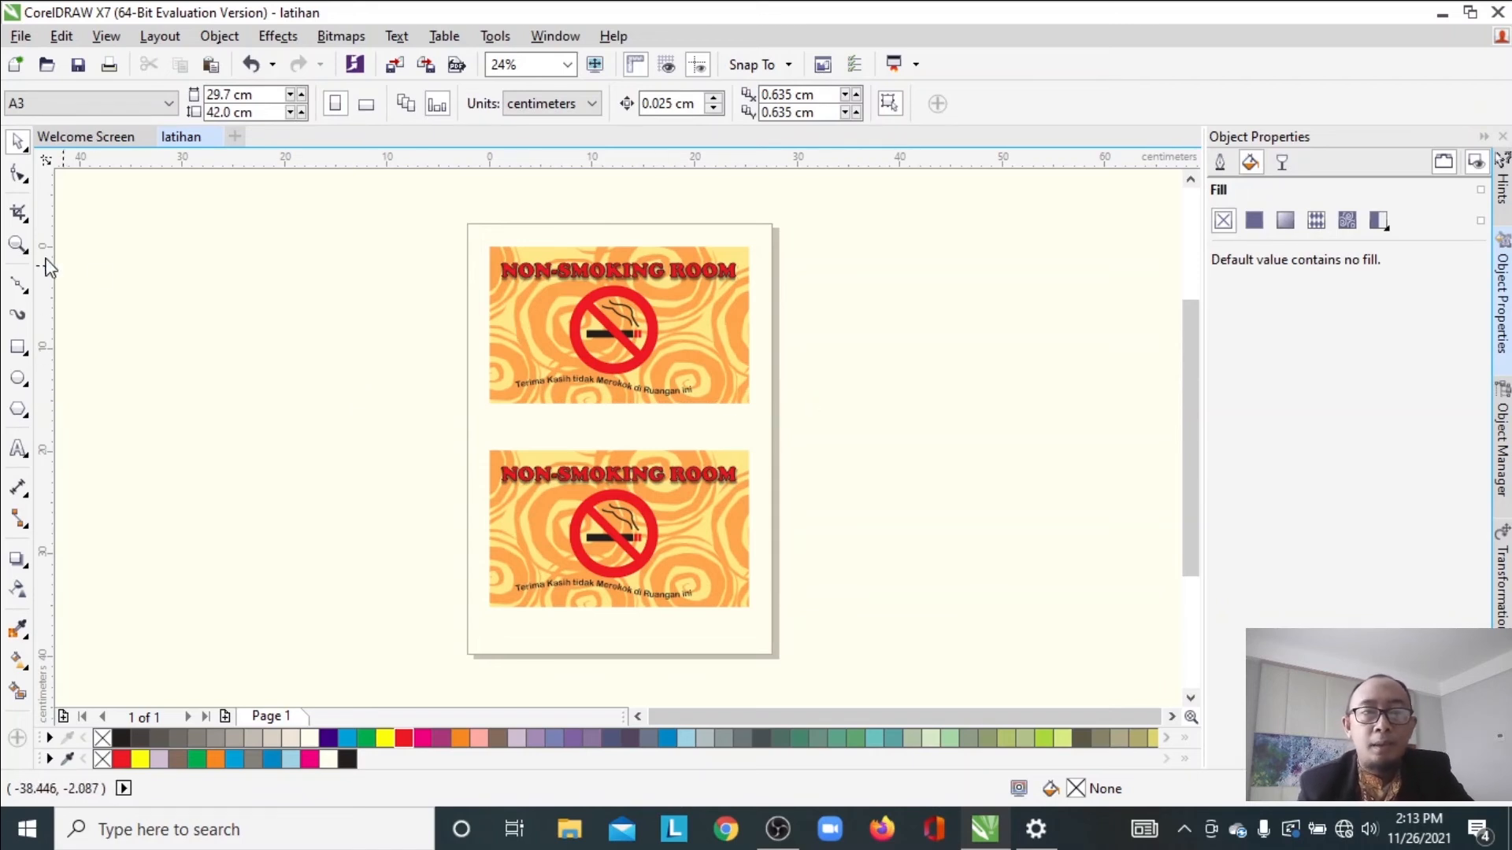
click(17, 244)
drag(448, 228, 814, 639)
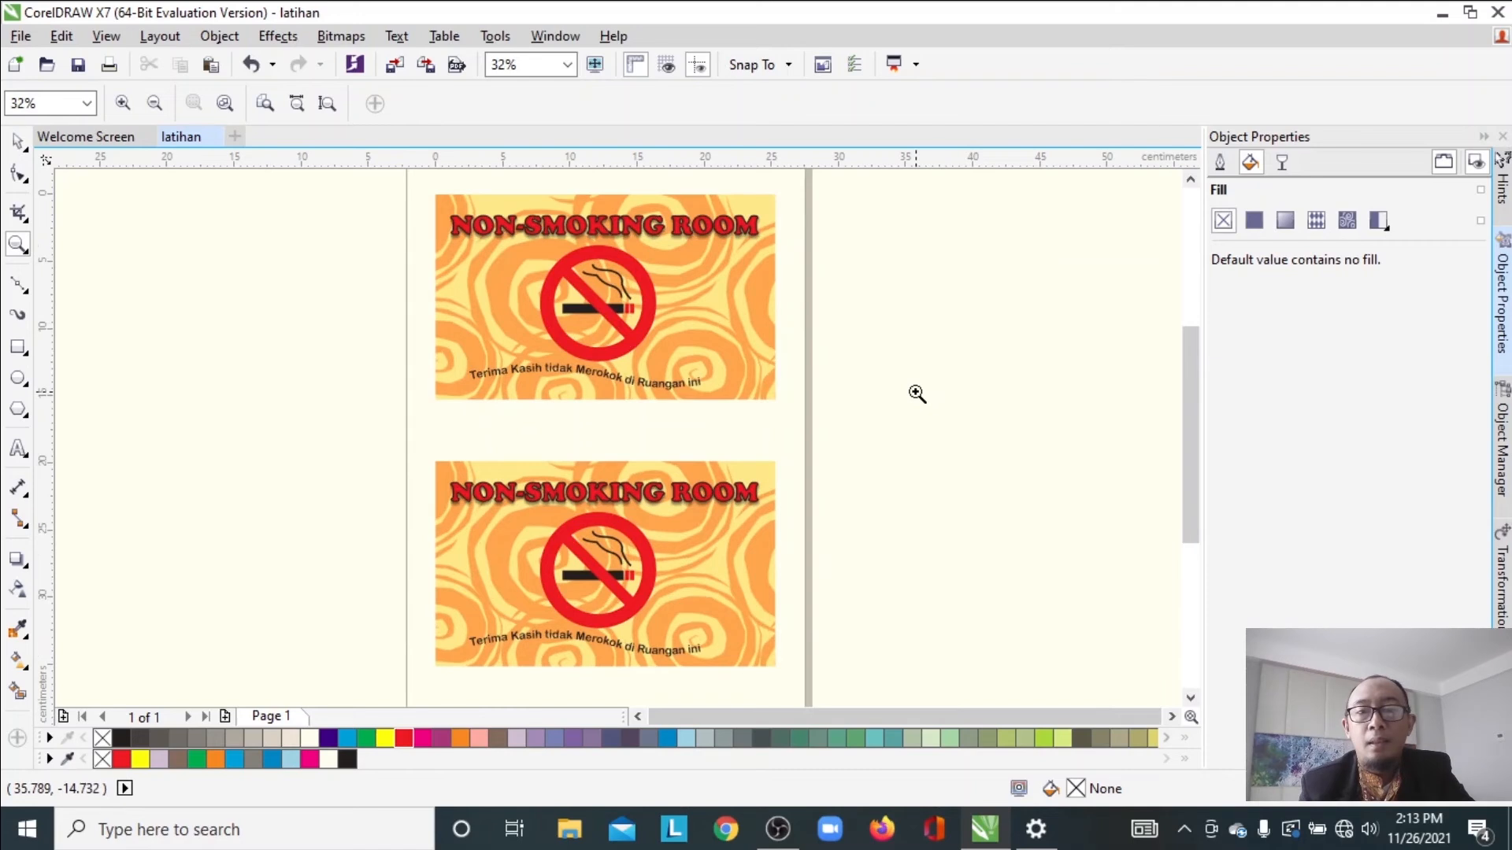
key(space)
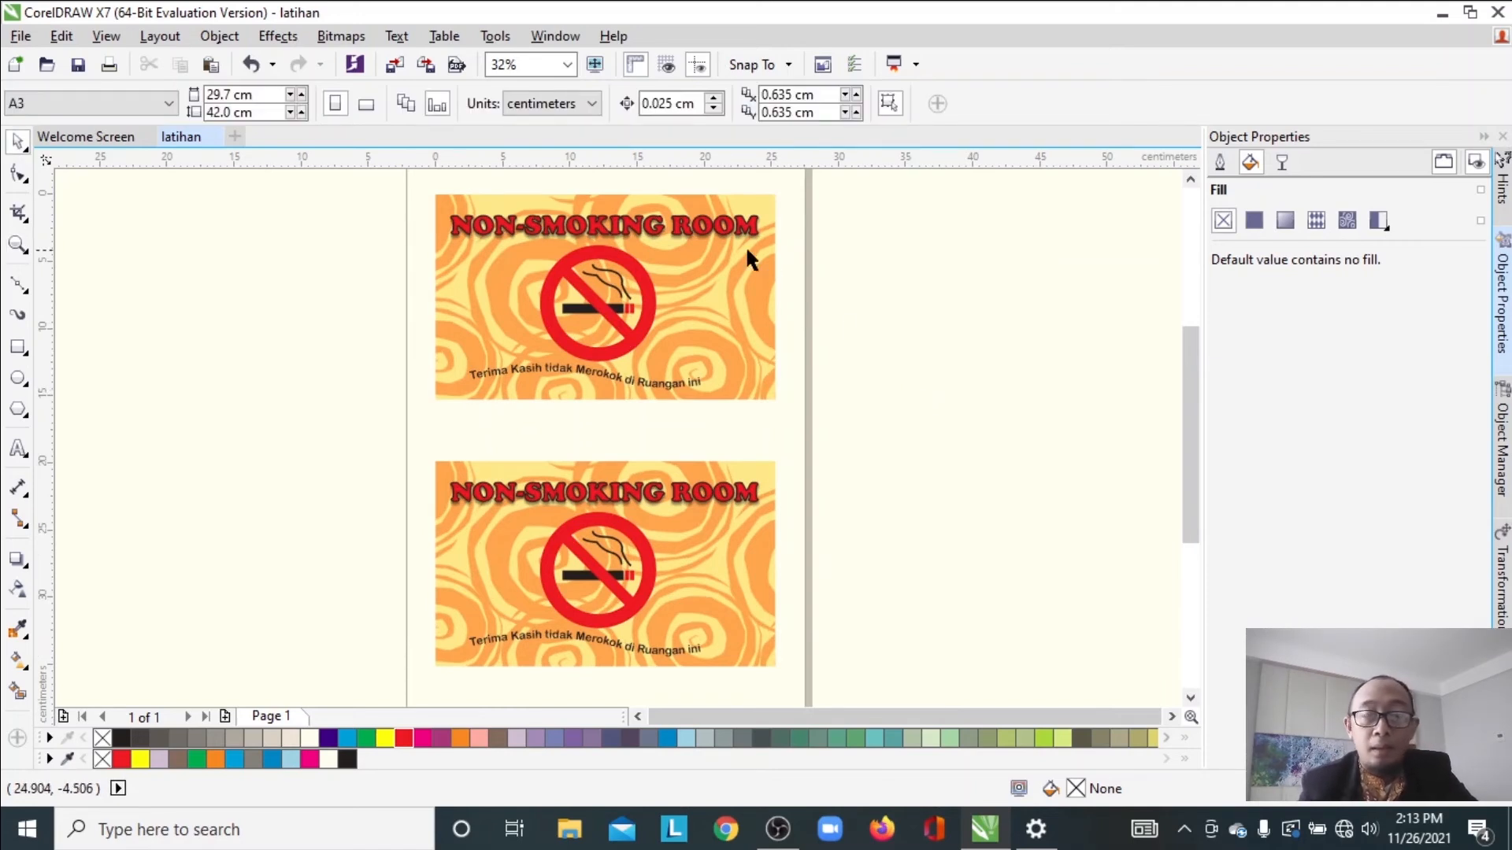
click(714, 234)
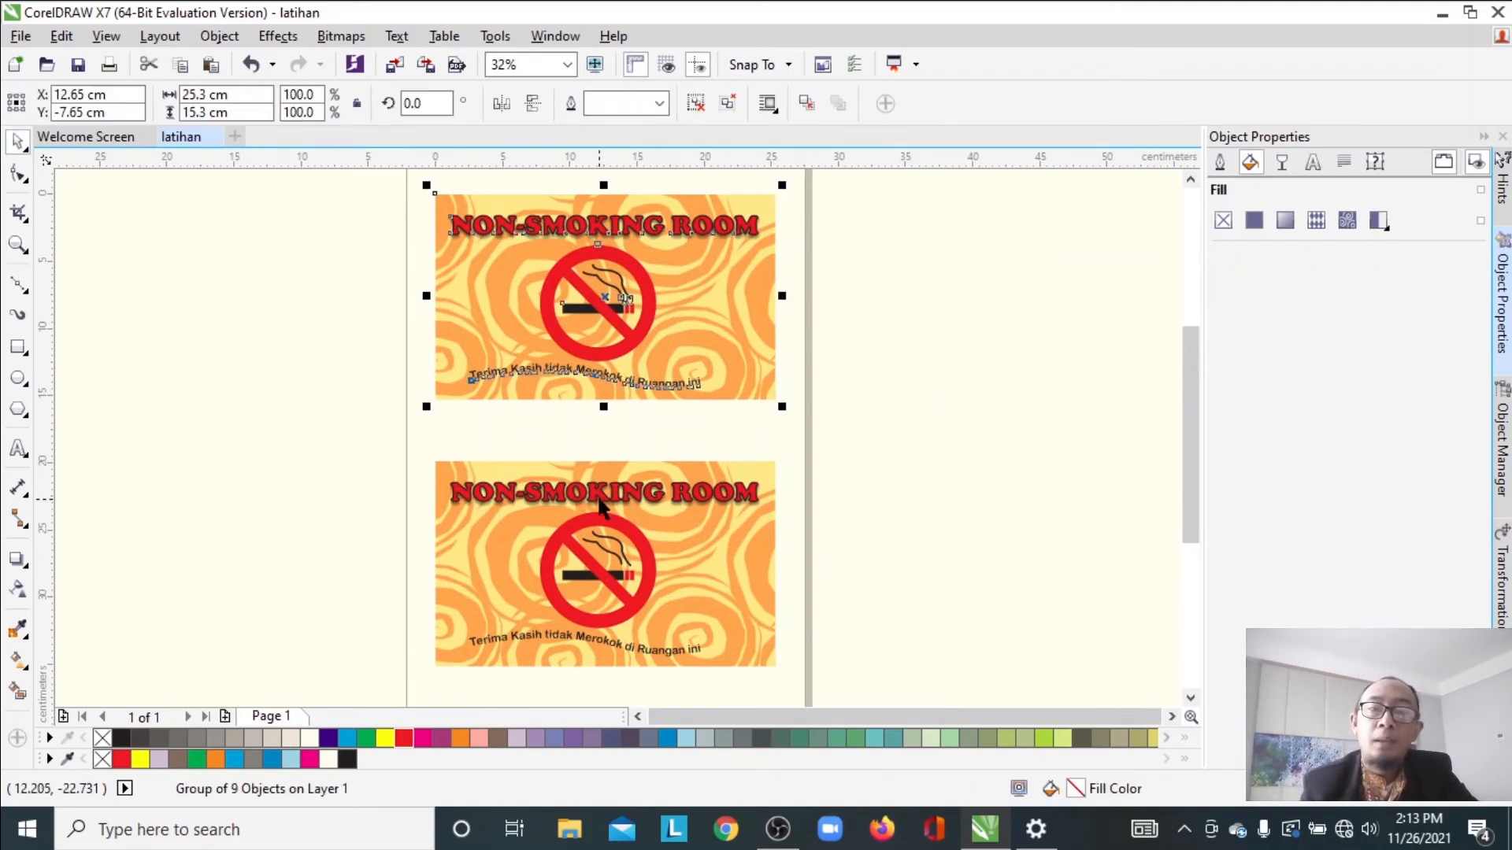
click(611, 494)
click(664, 276)
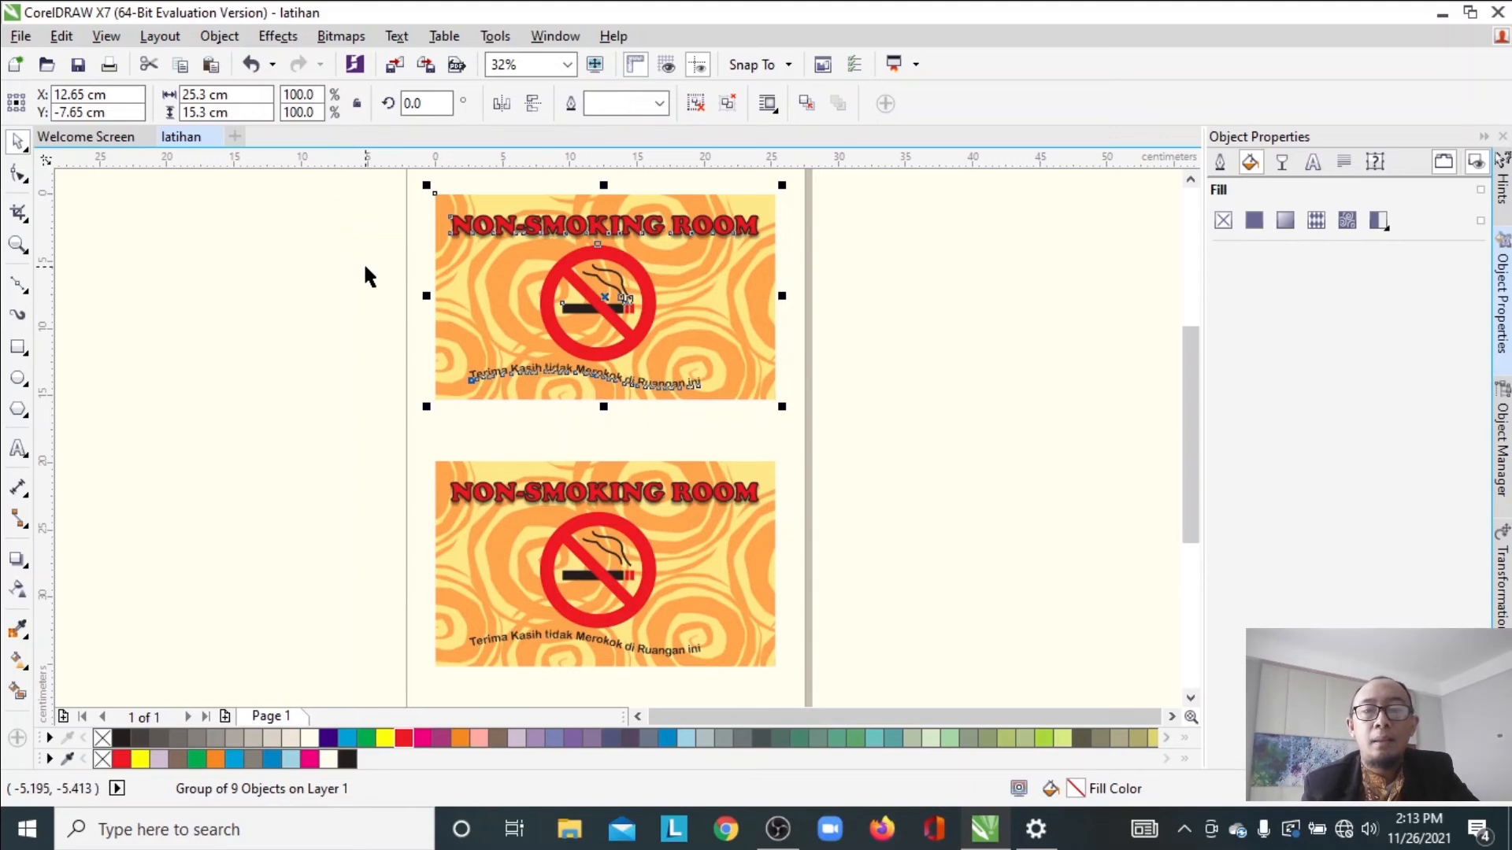
click(338, 331)
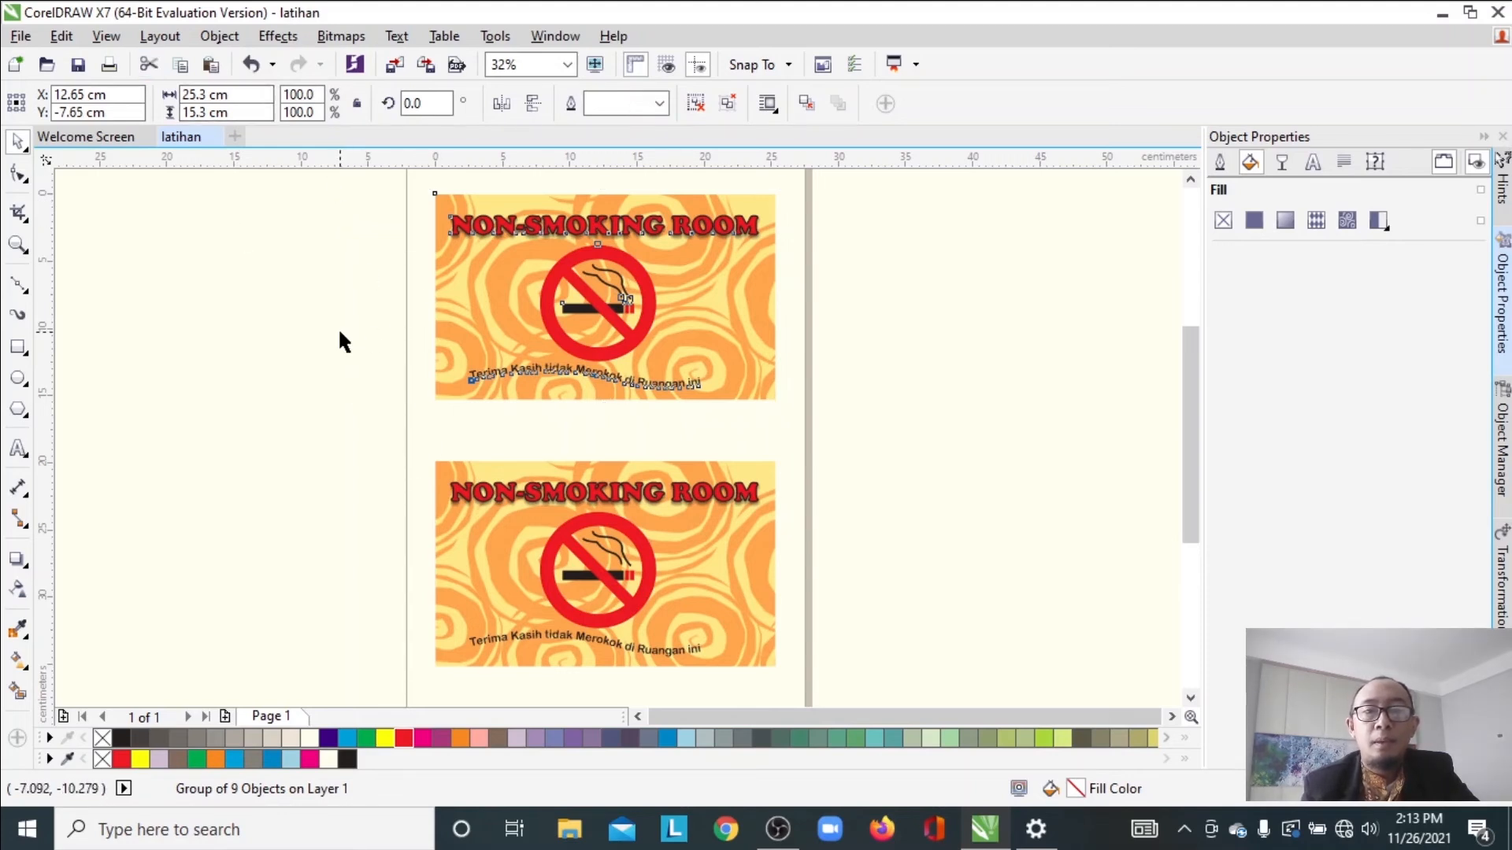
click(219, 36)
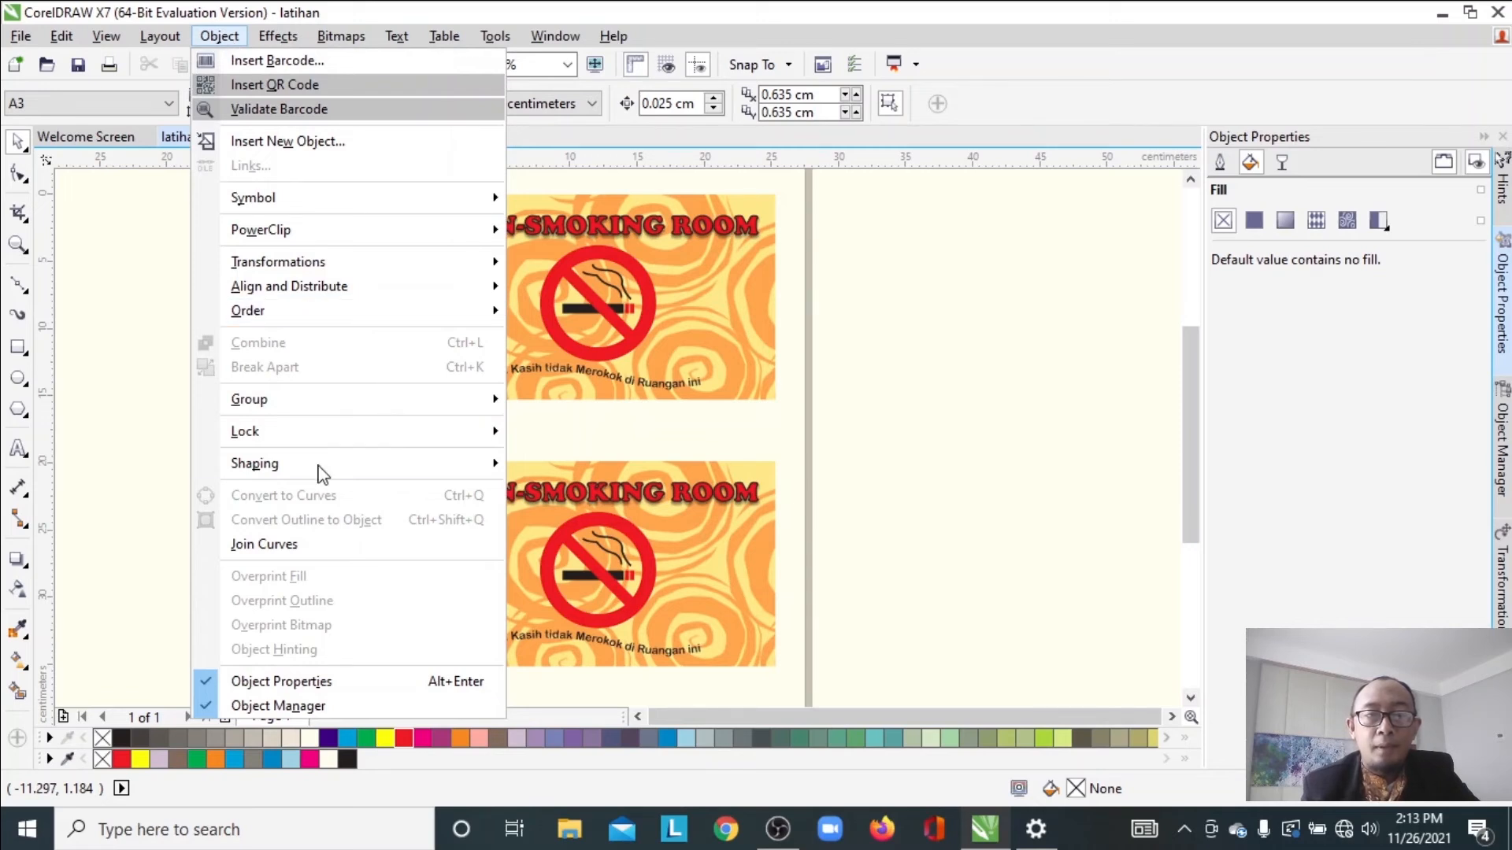
click(845, 268)
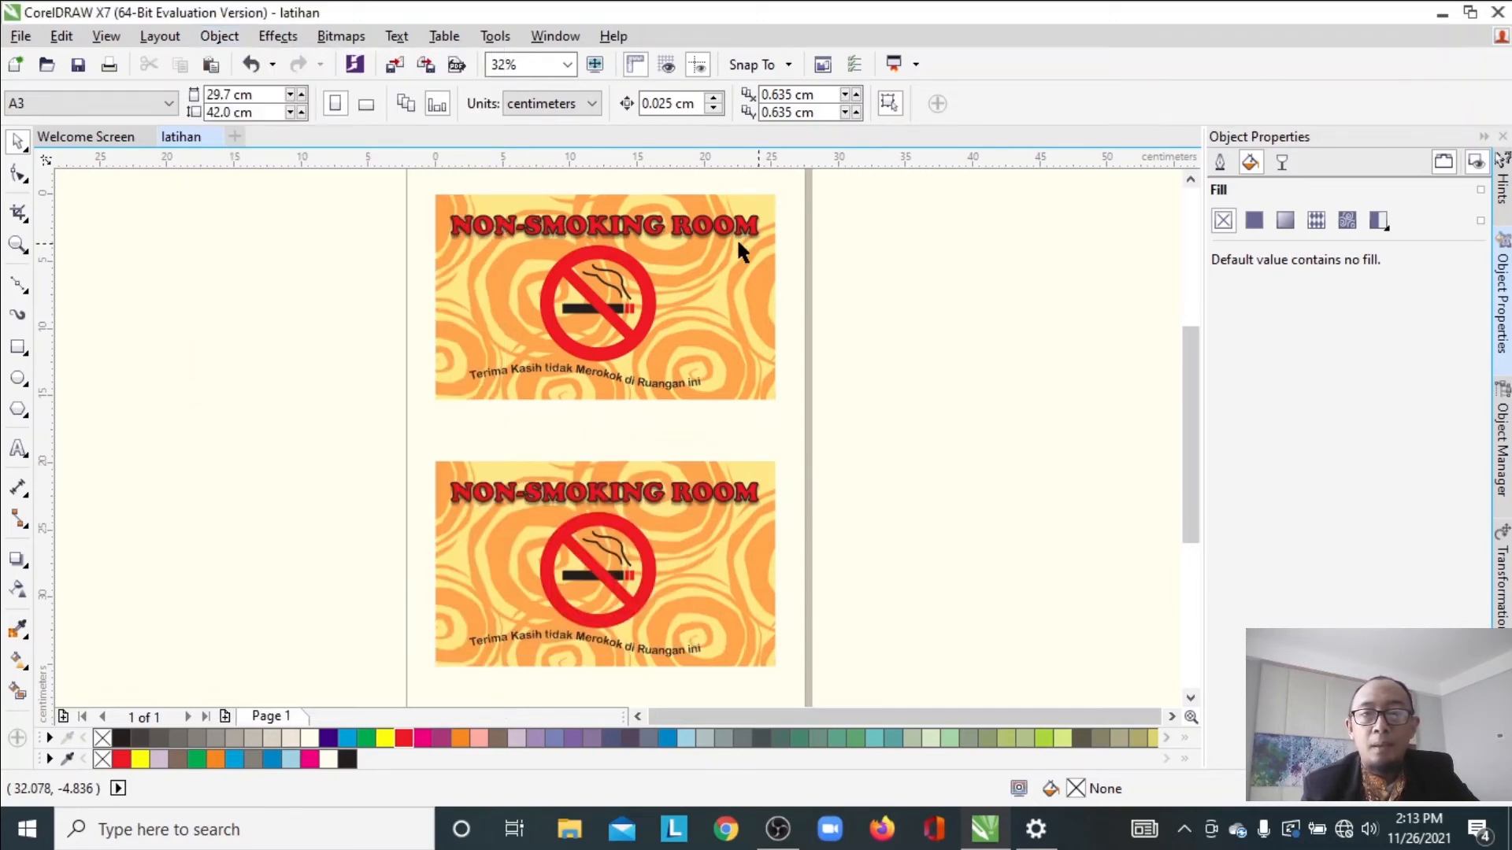
Select both sign groups and ungroup all of their objects, including nested groups
click(712, 237)
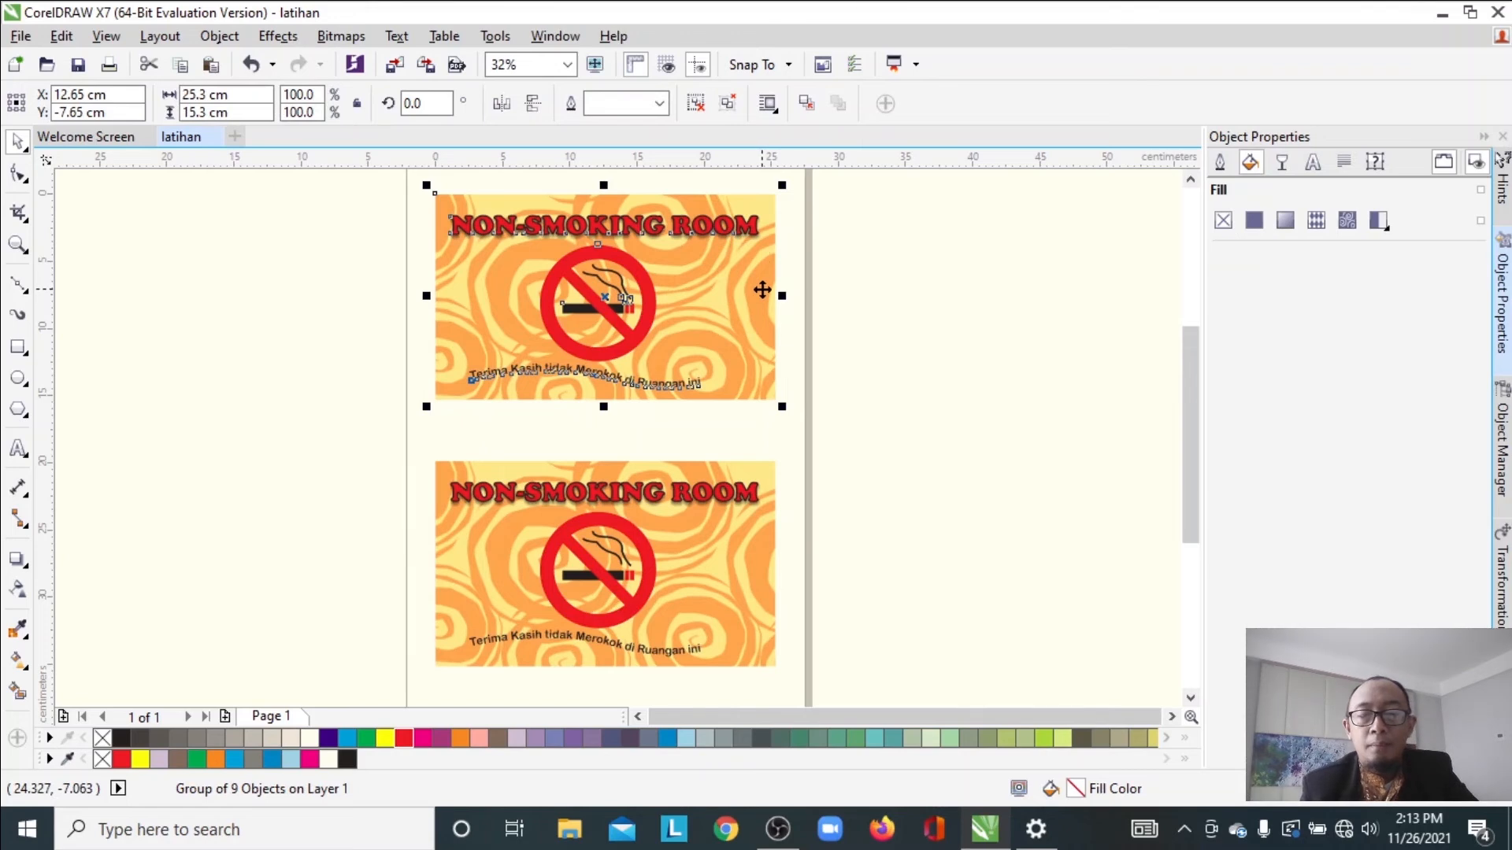
shift+click(726, 512)
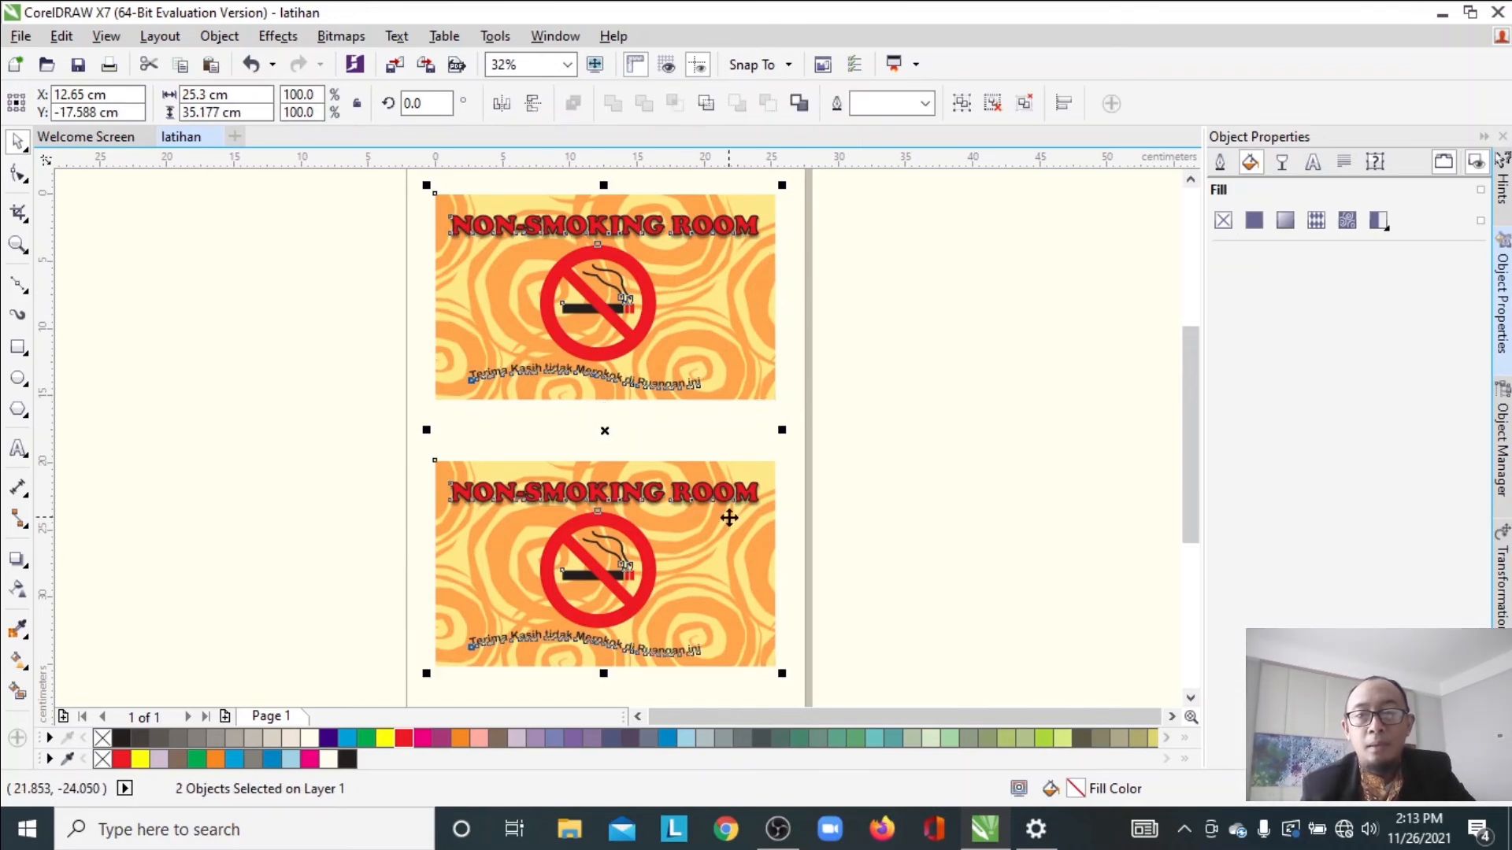
click(219, 37)
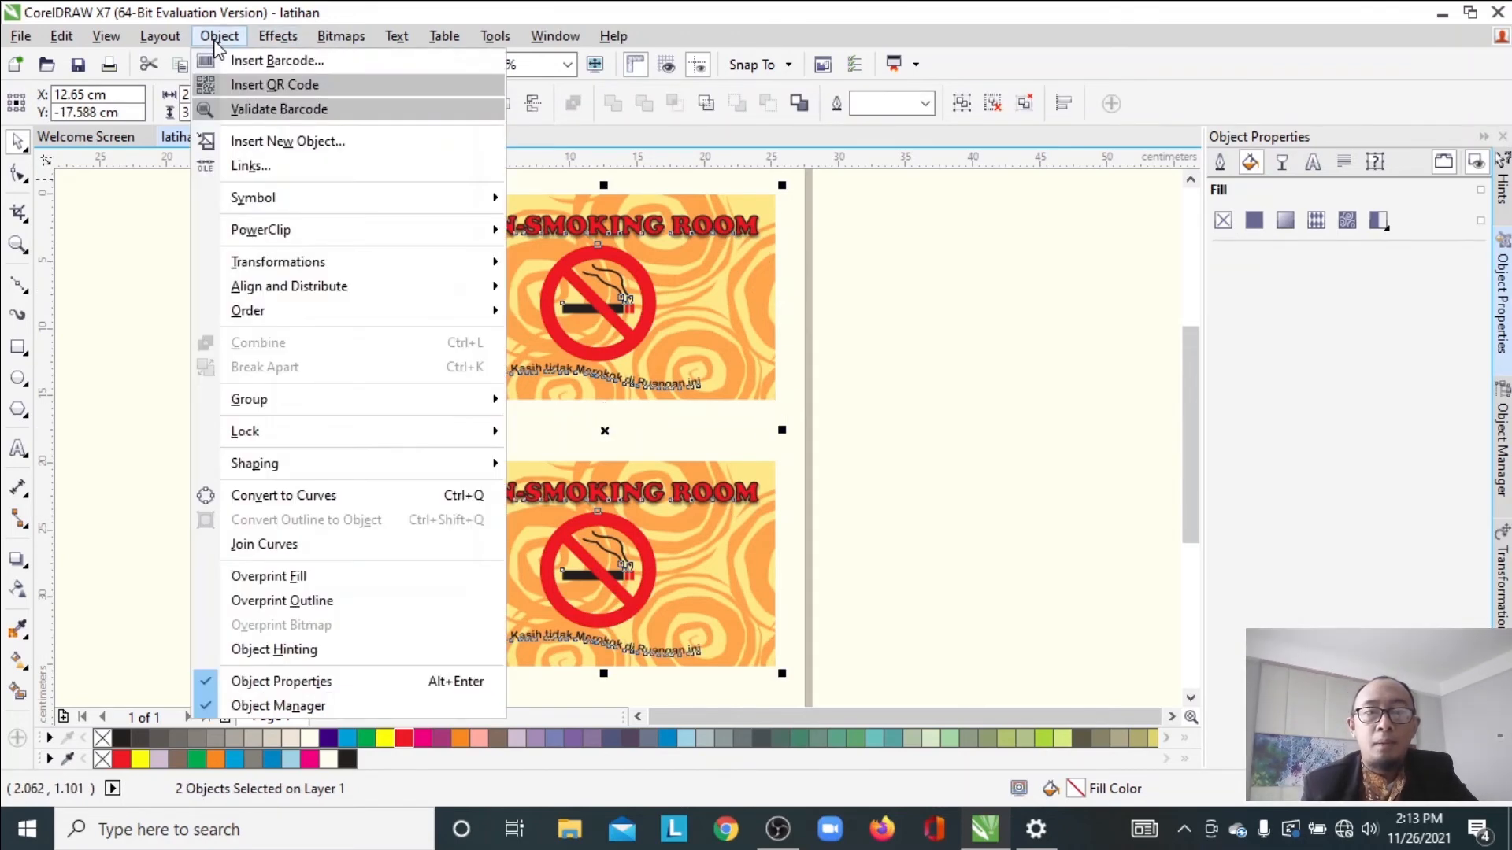
mouse_move(289, 405)
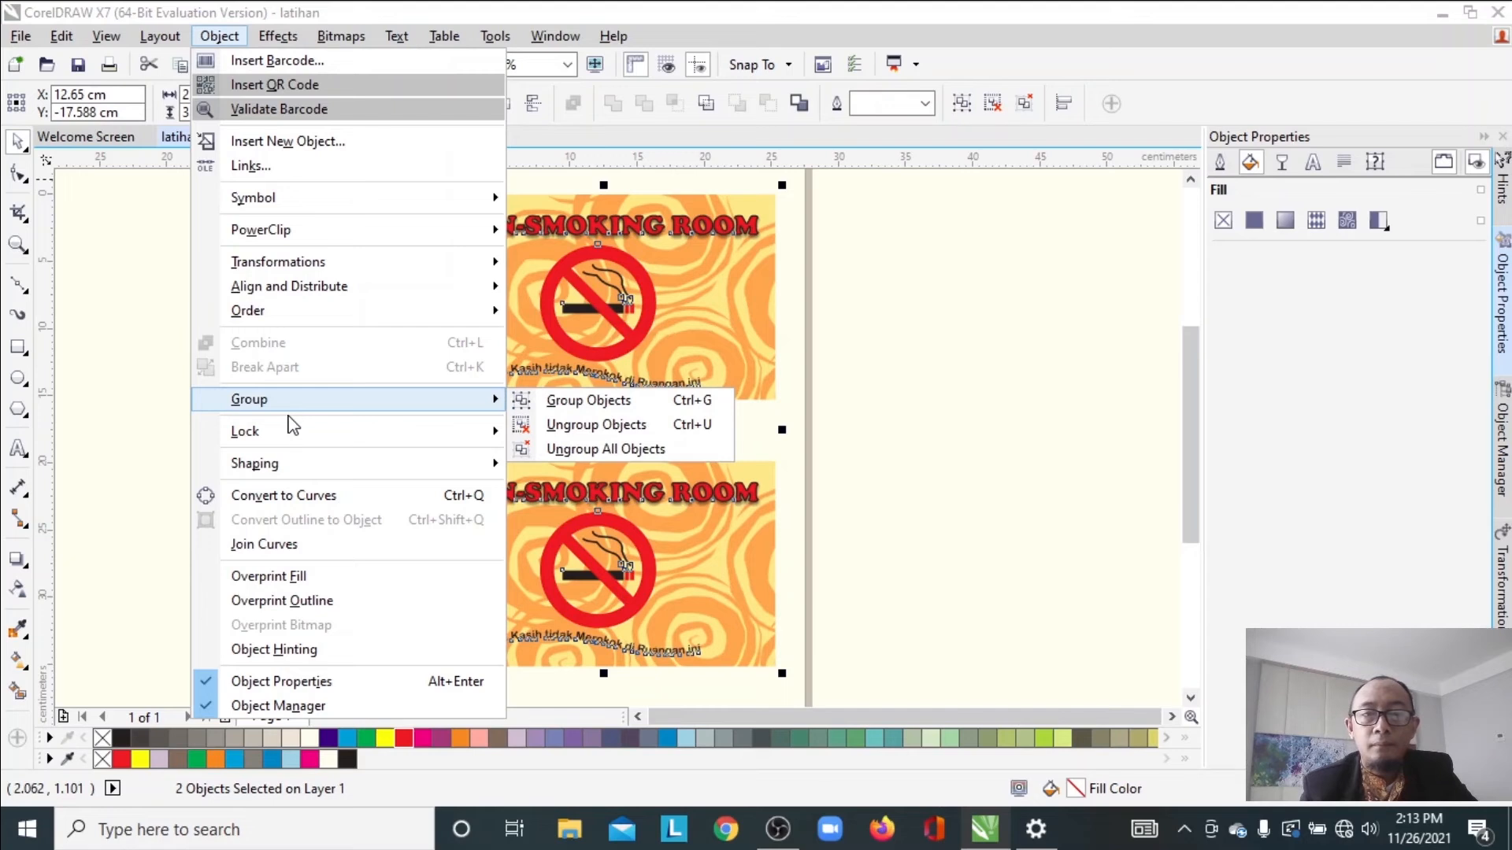
click(608, 450)
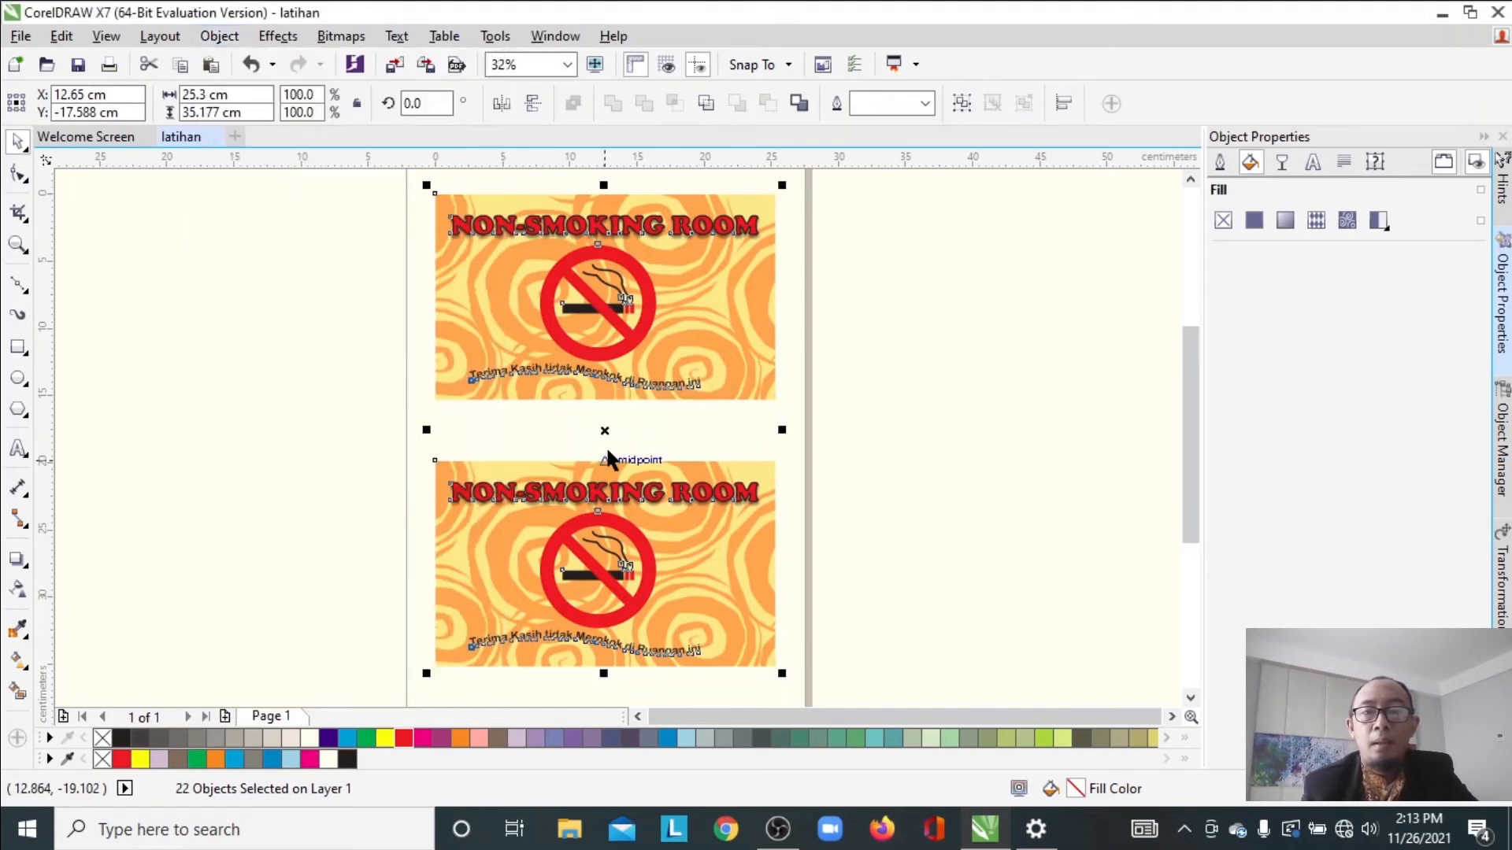
click(845, 334)
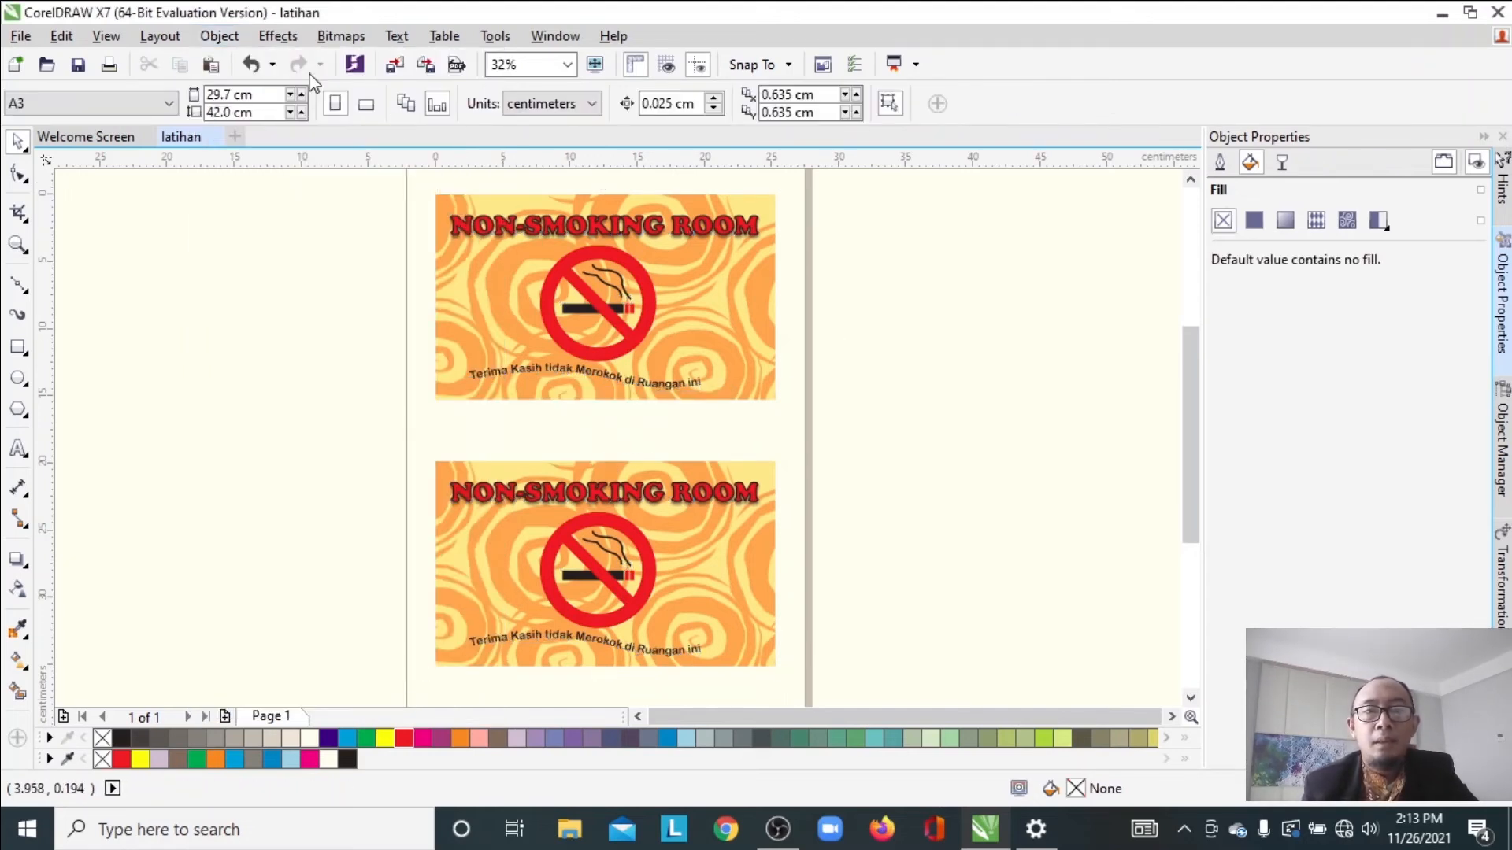
Select all text objects on the page and convert them to curves
click(61, 36)
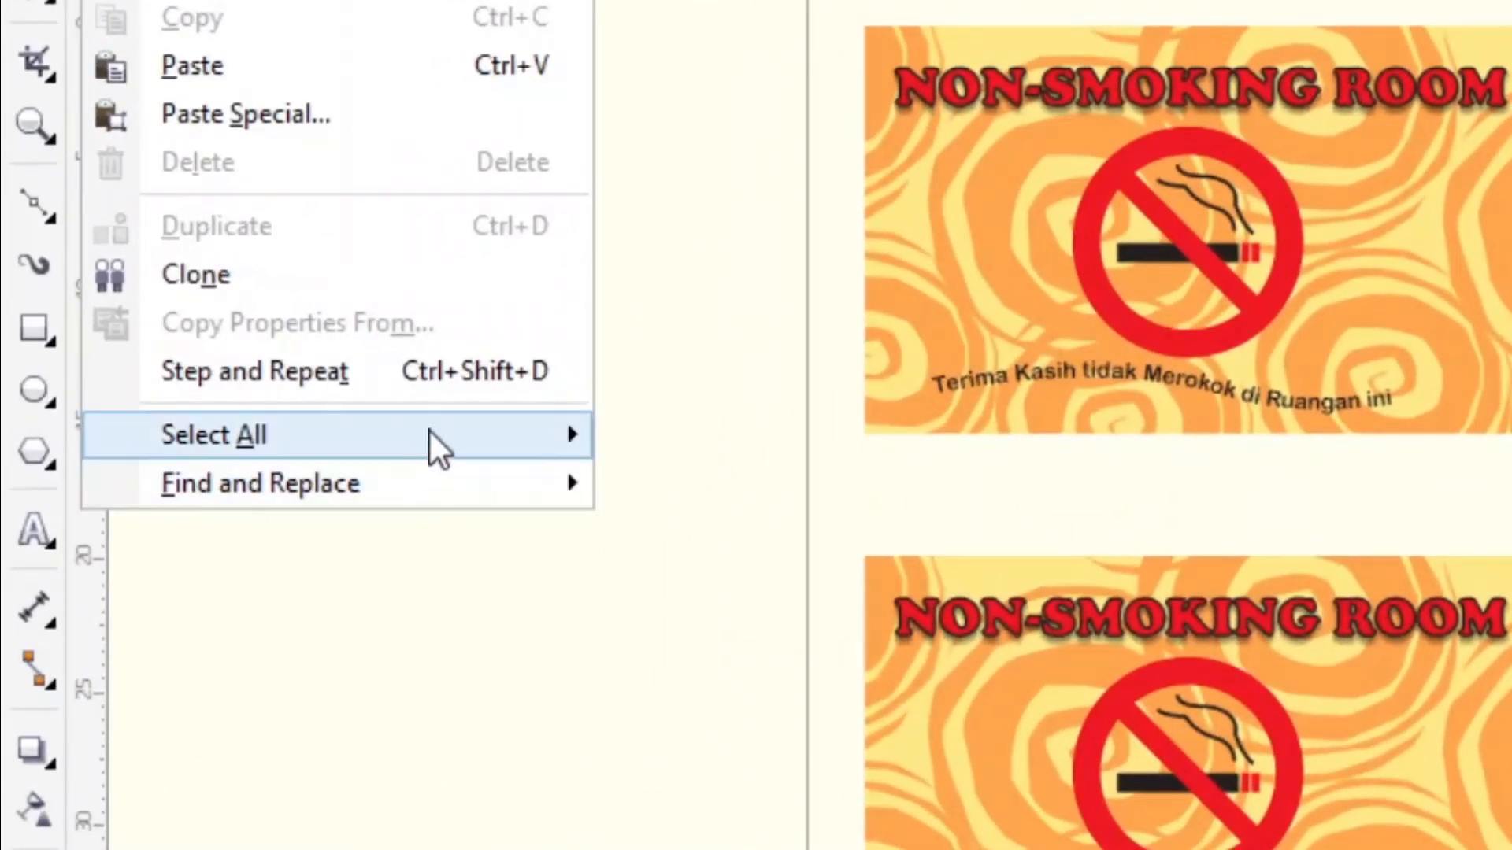
mouse_move(300, 409)
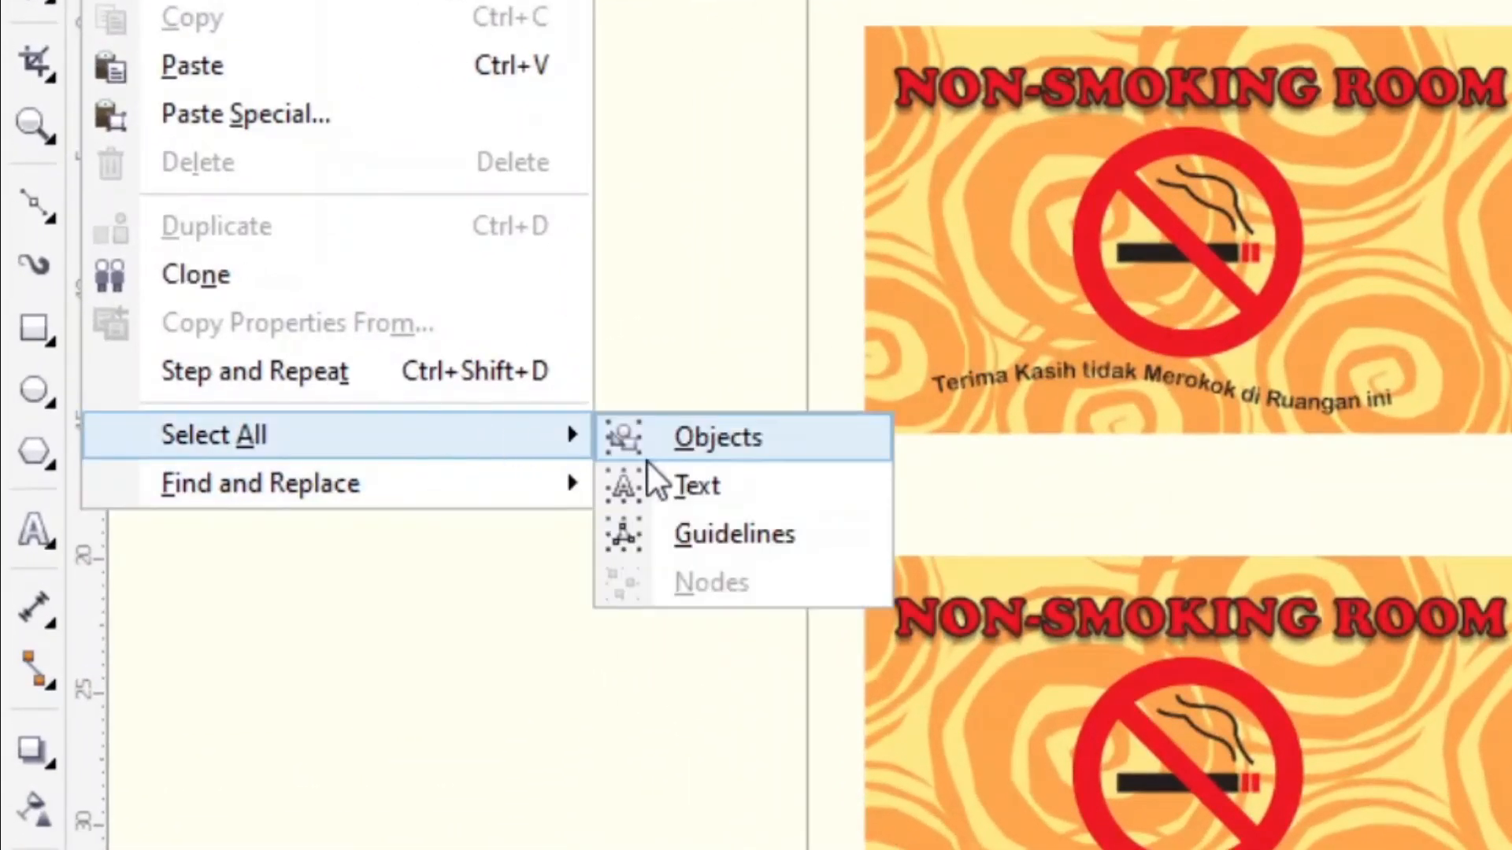
click(729, 488)
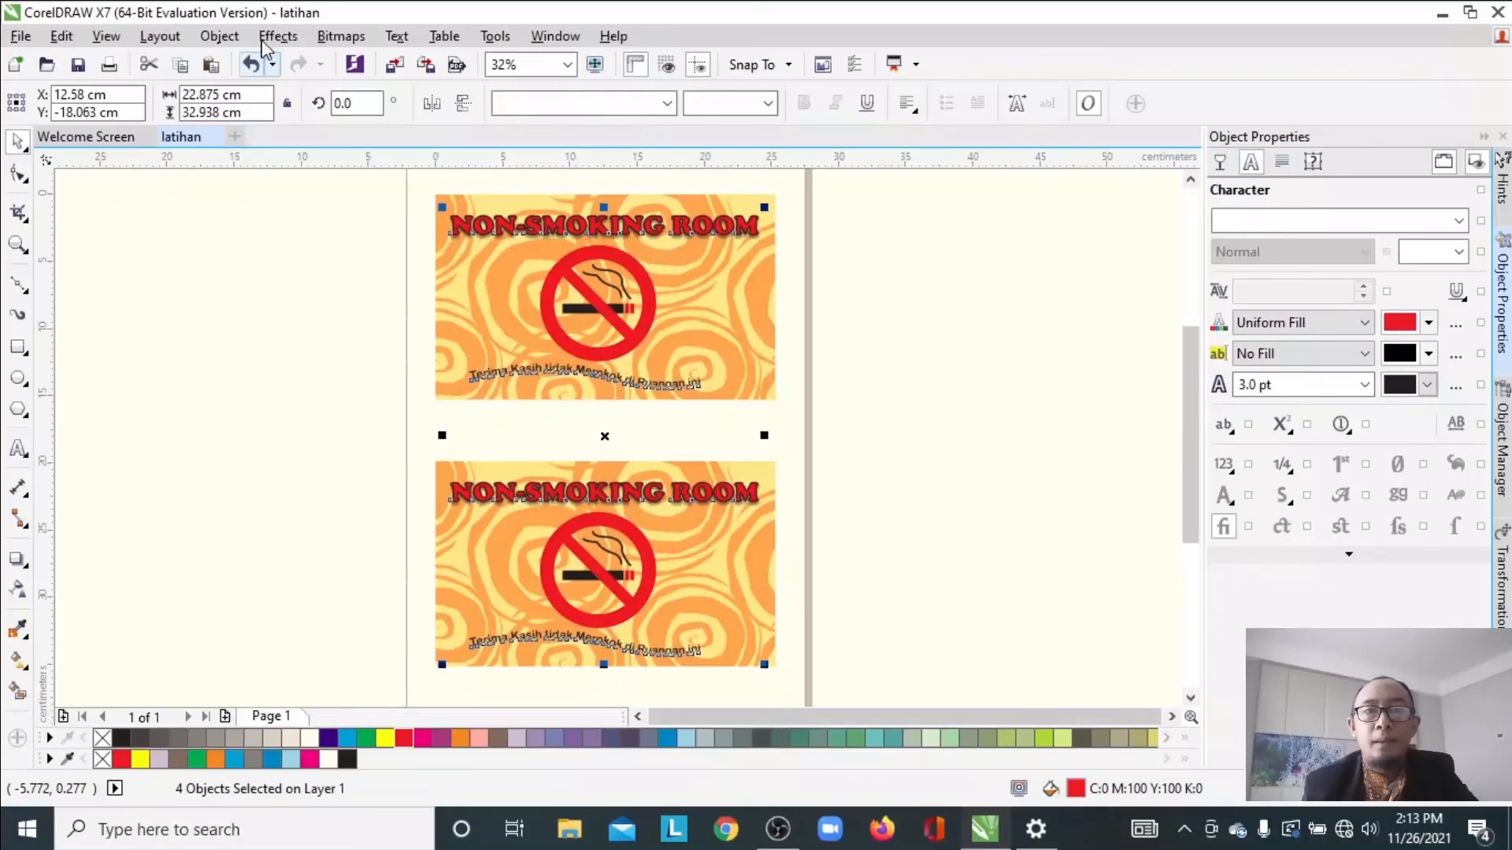
click(236, 36)
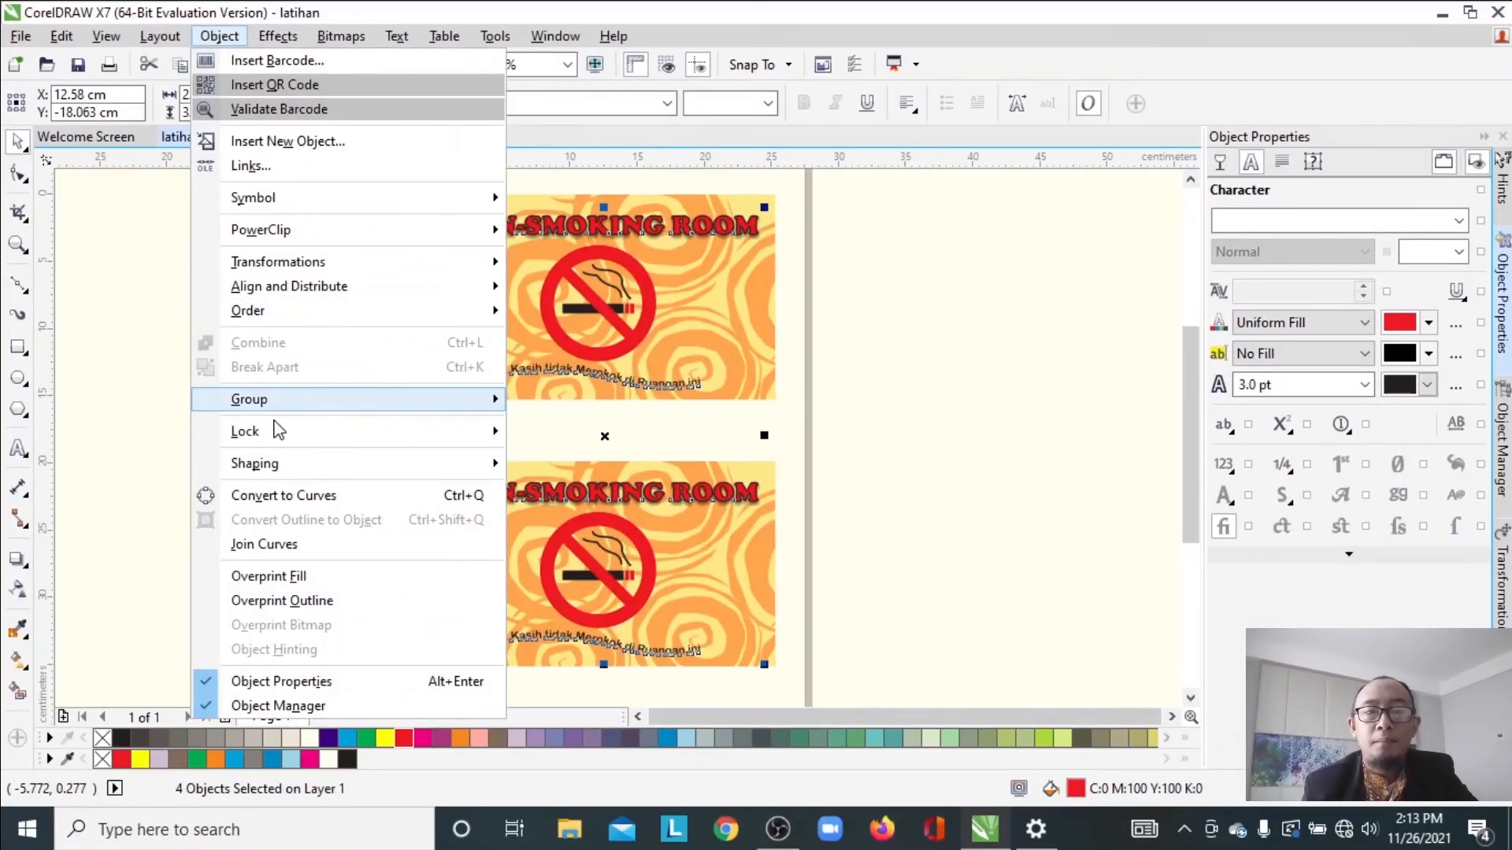
click(326, 498)
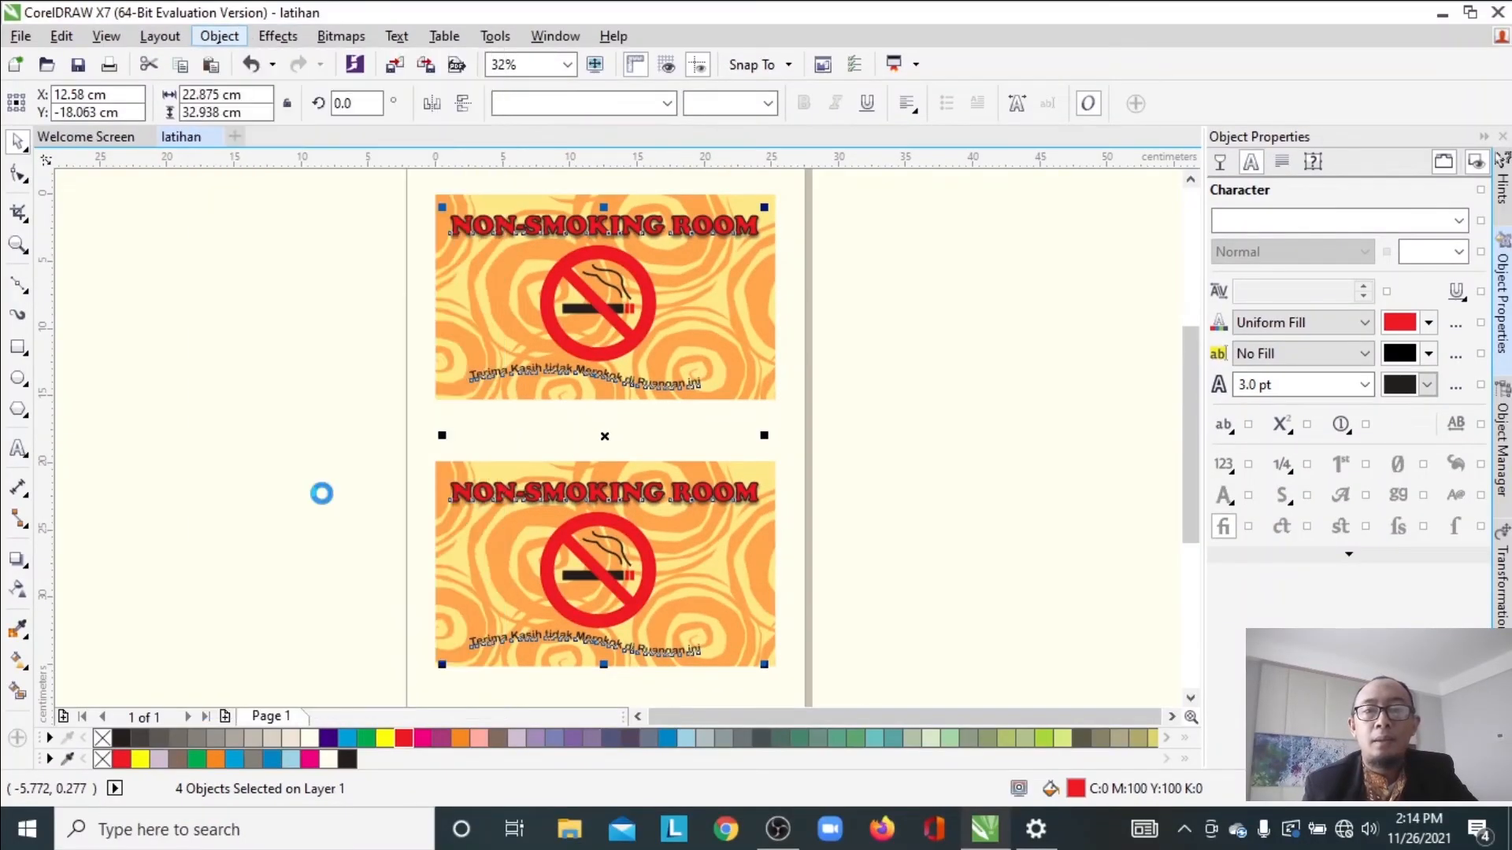
click(888, 429)
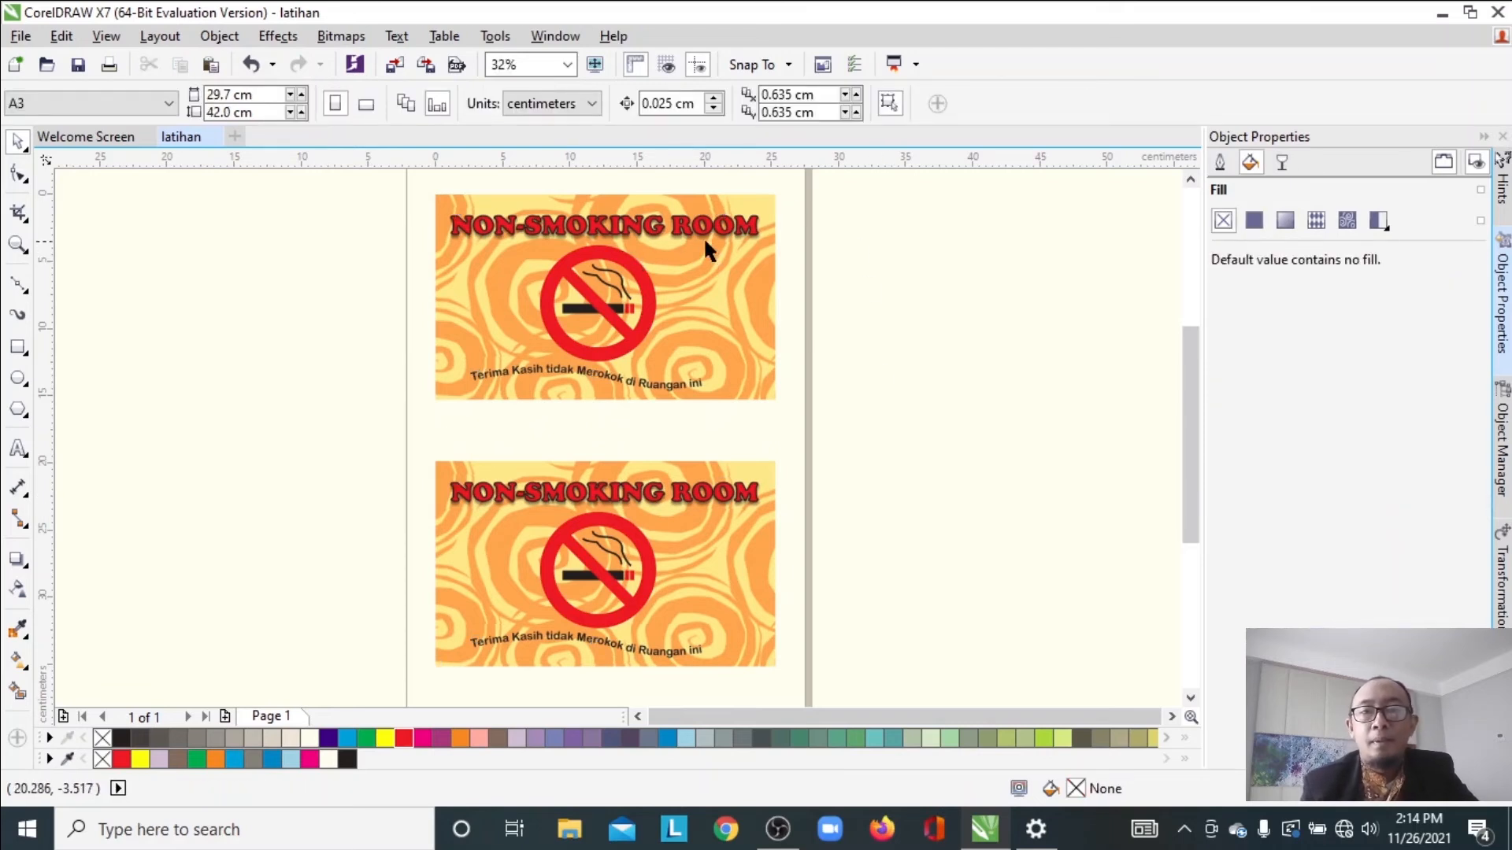
Convert the upper sign's NON-SMOKING ROOM drop shadow group to a 300 dpi CMYK bitmap with anti-aliasing and transparent background
key(z)
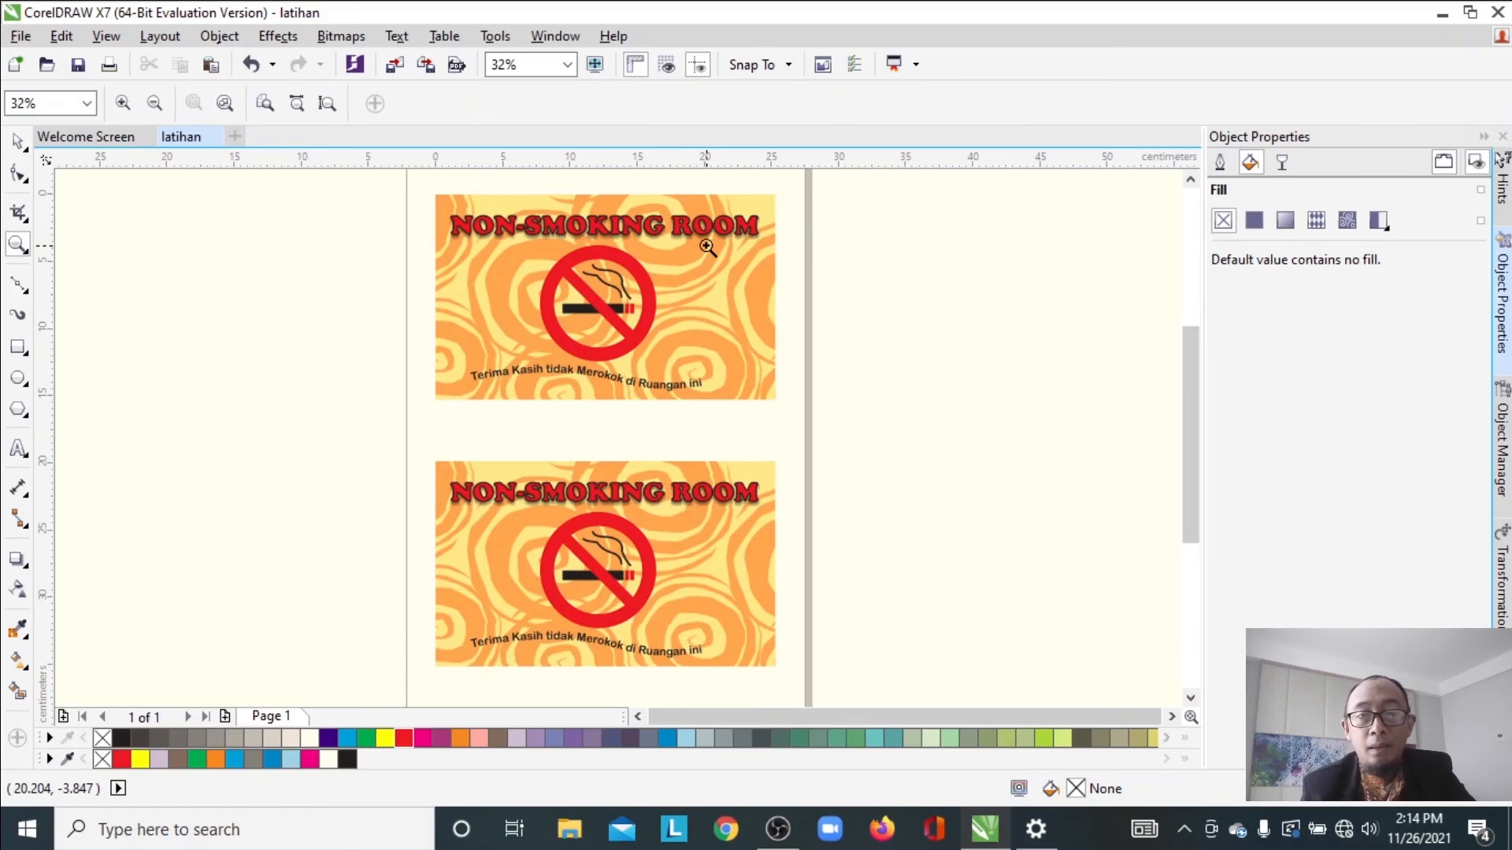
drag(657, 215, 776, 307)
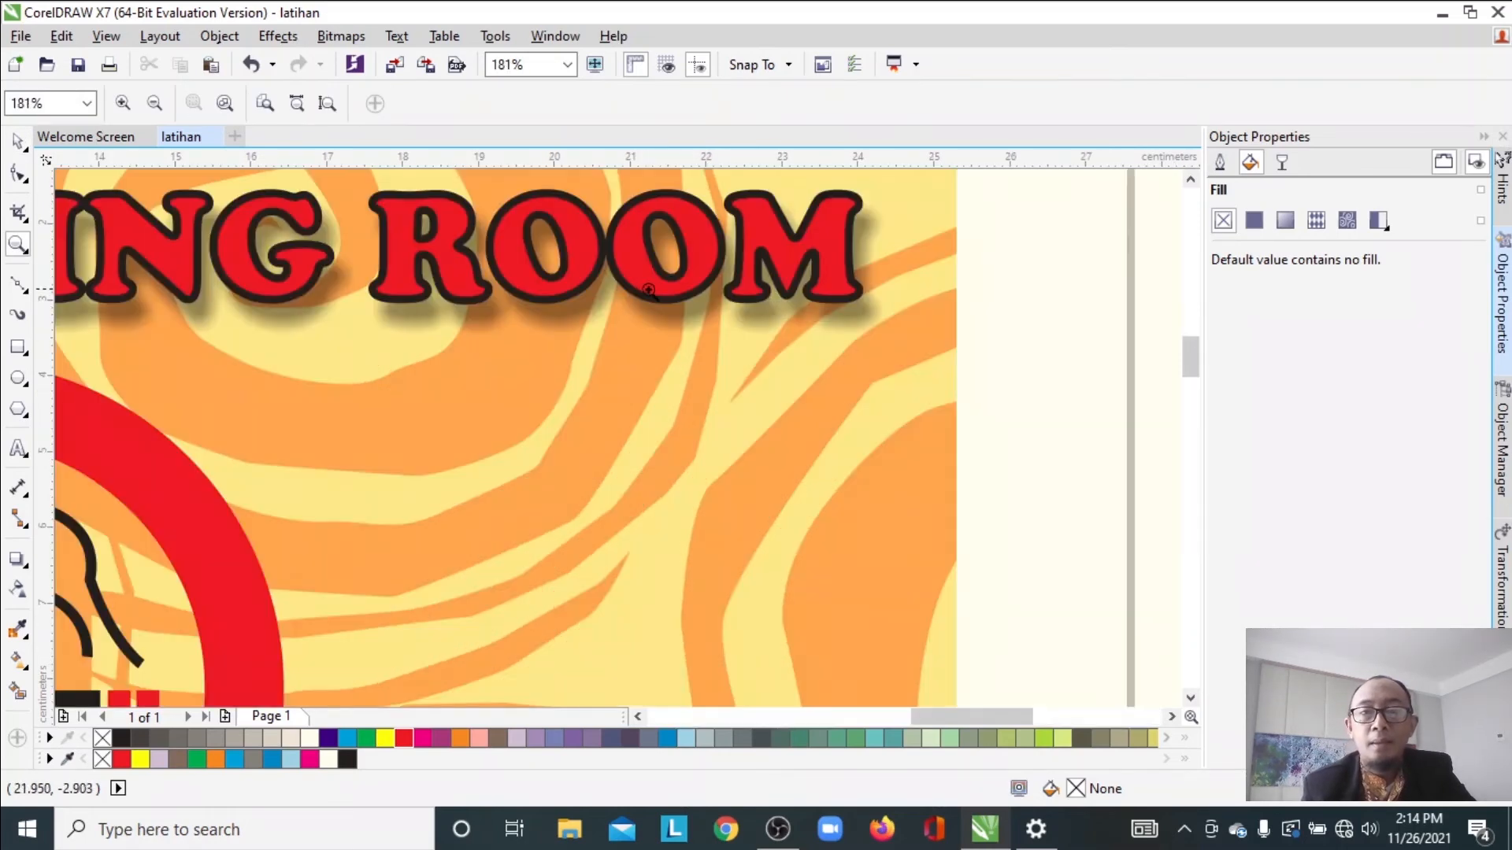
click(18, 146)
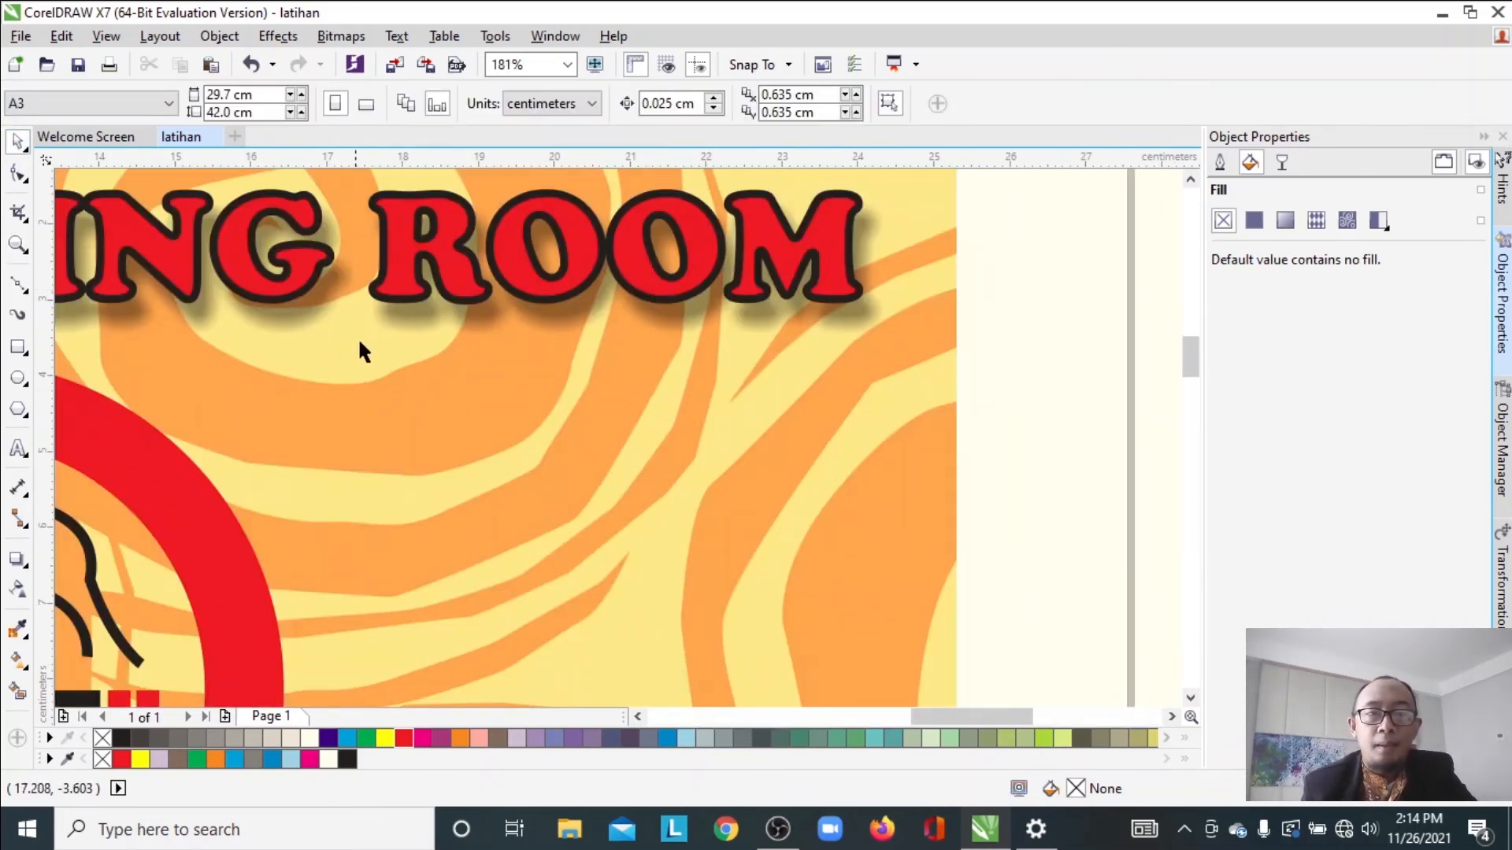
click(411, 317)
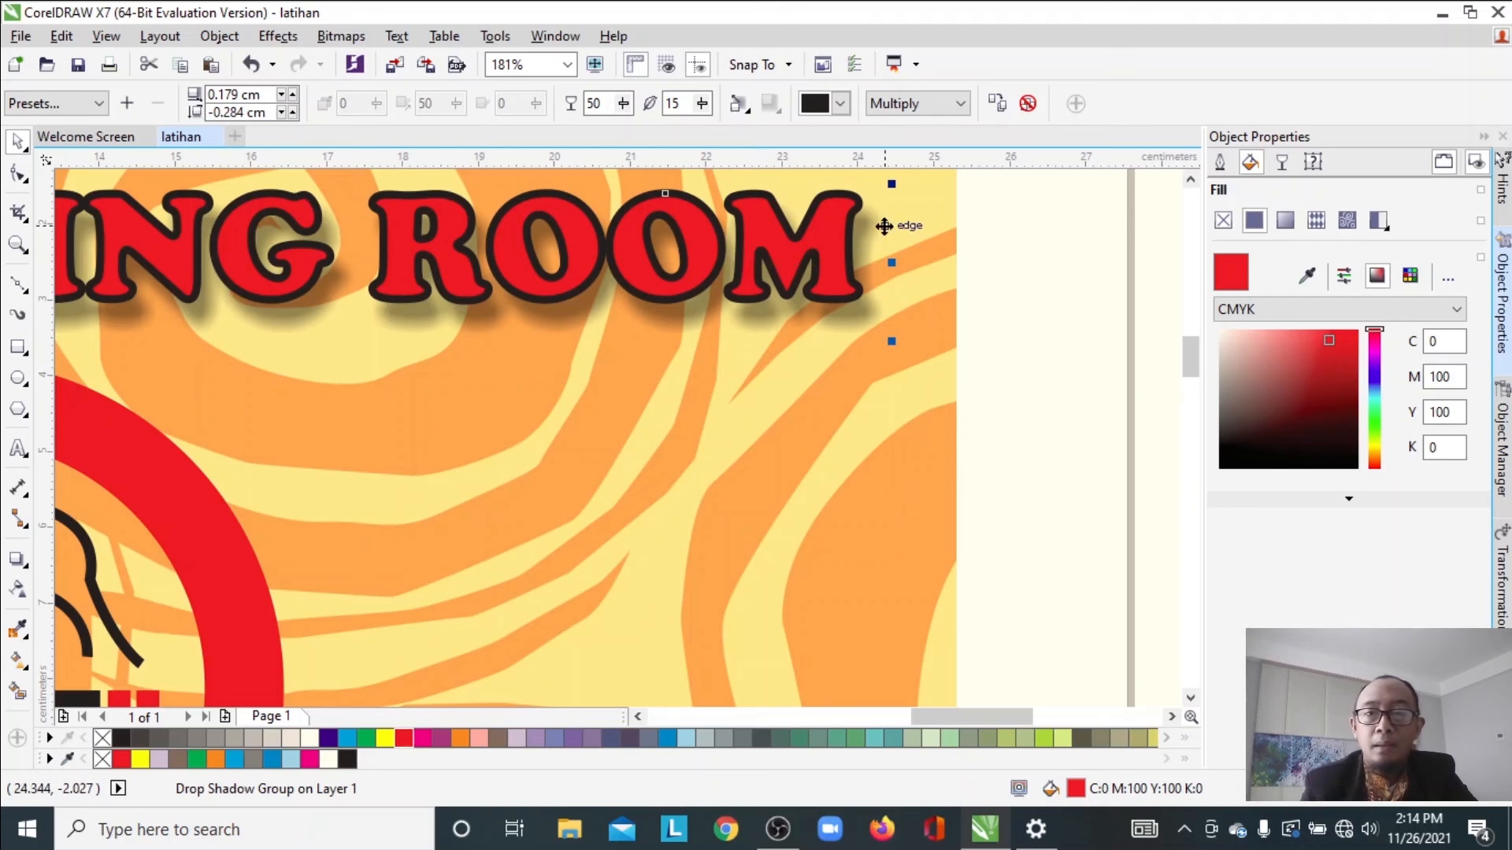
click(341, 40)
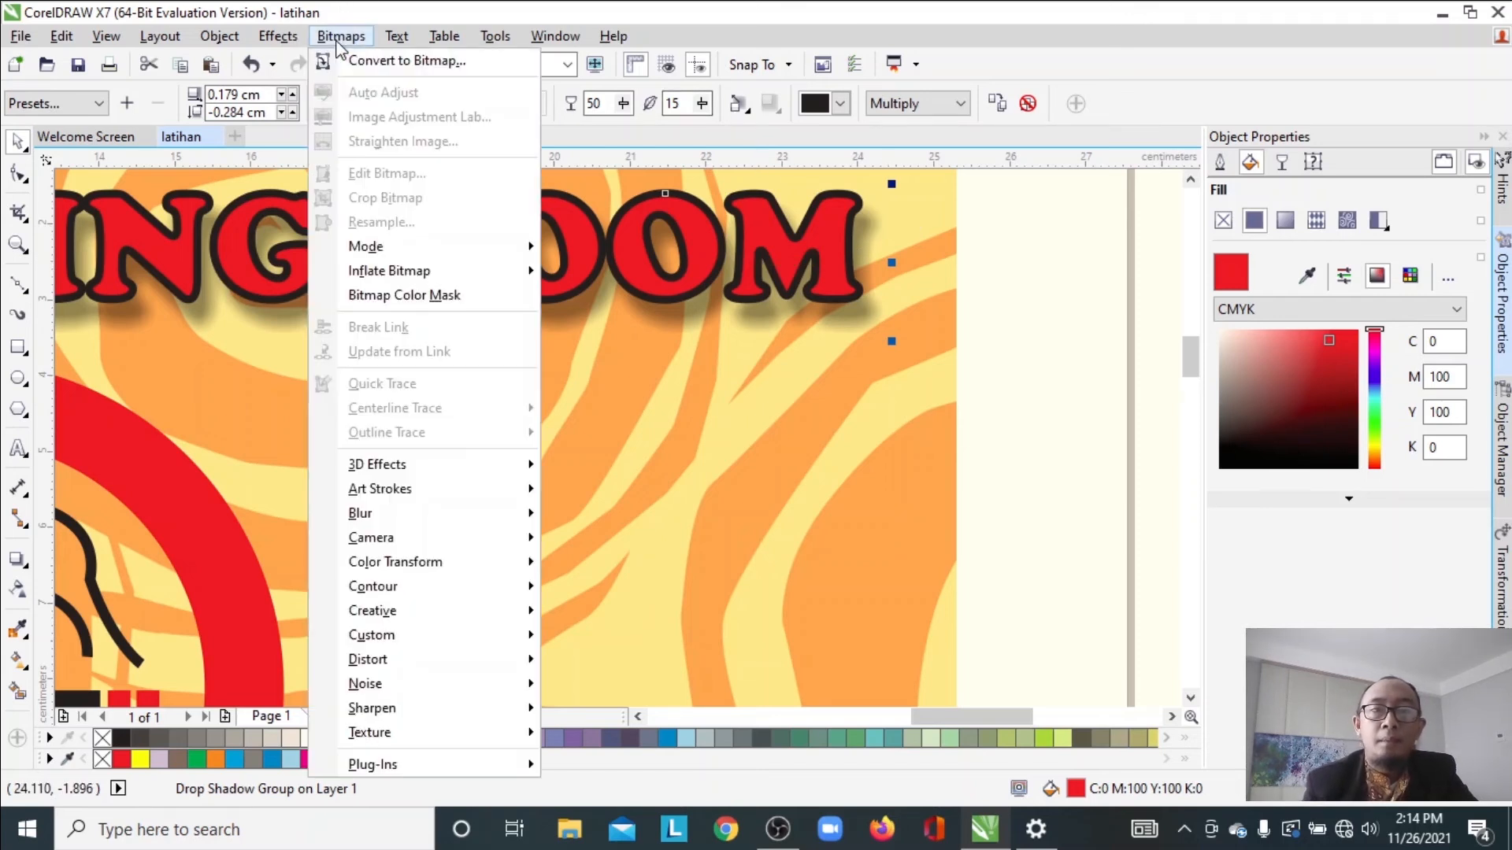
click(351, 61)
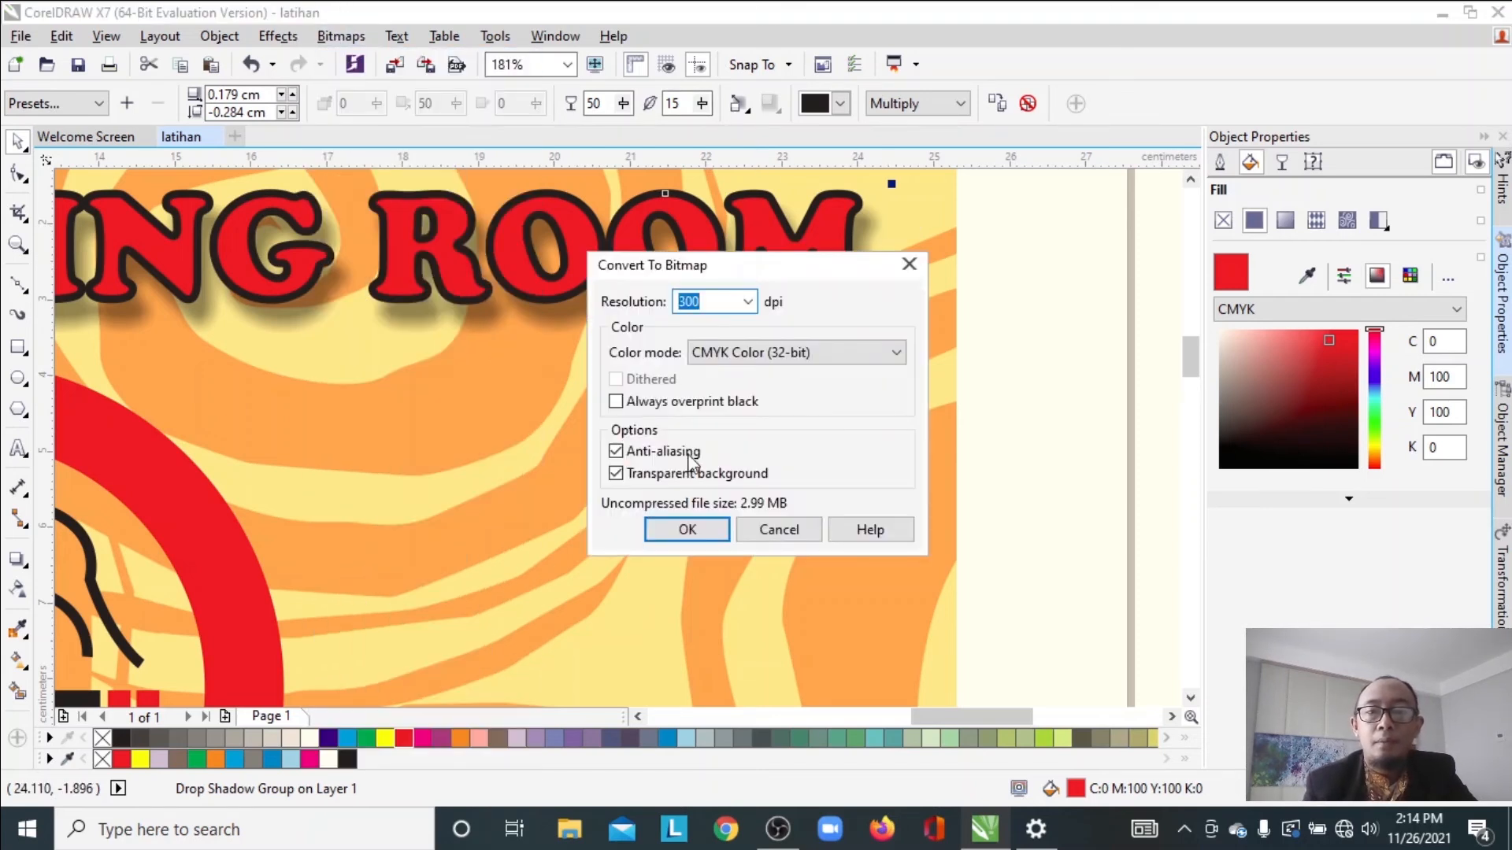
click(688, 530)
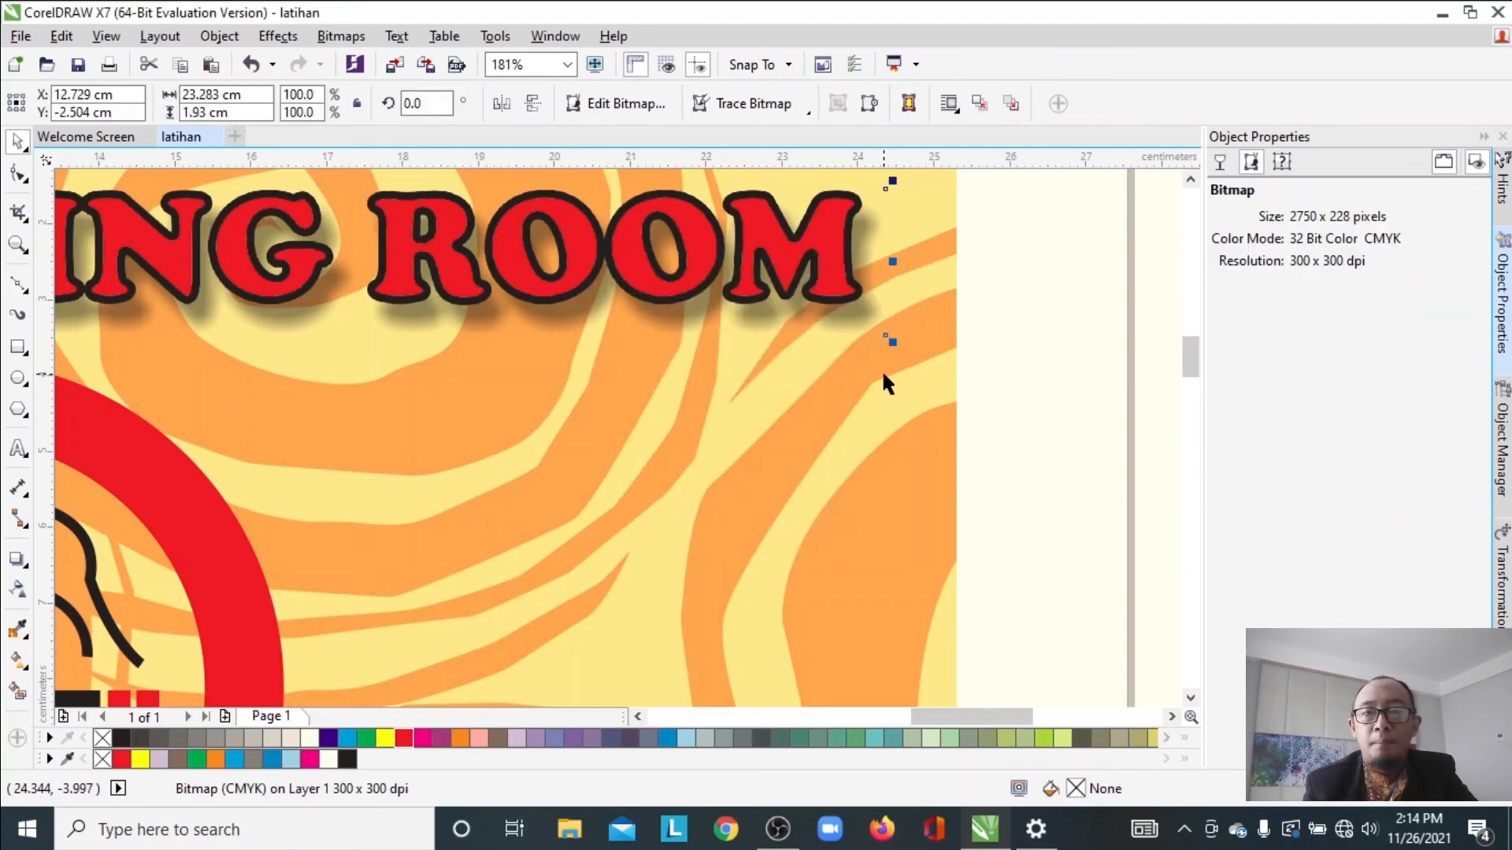
key(Escape)
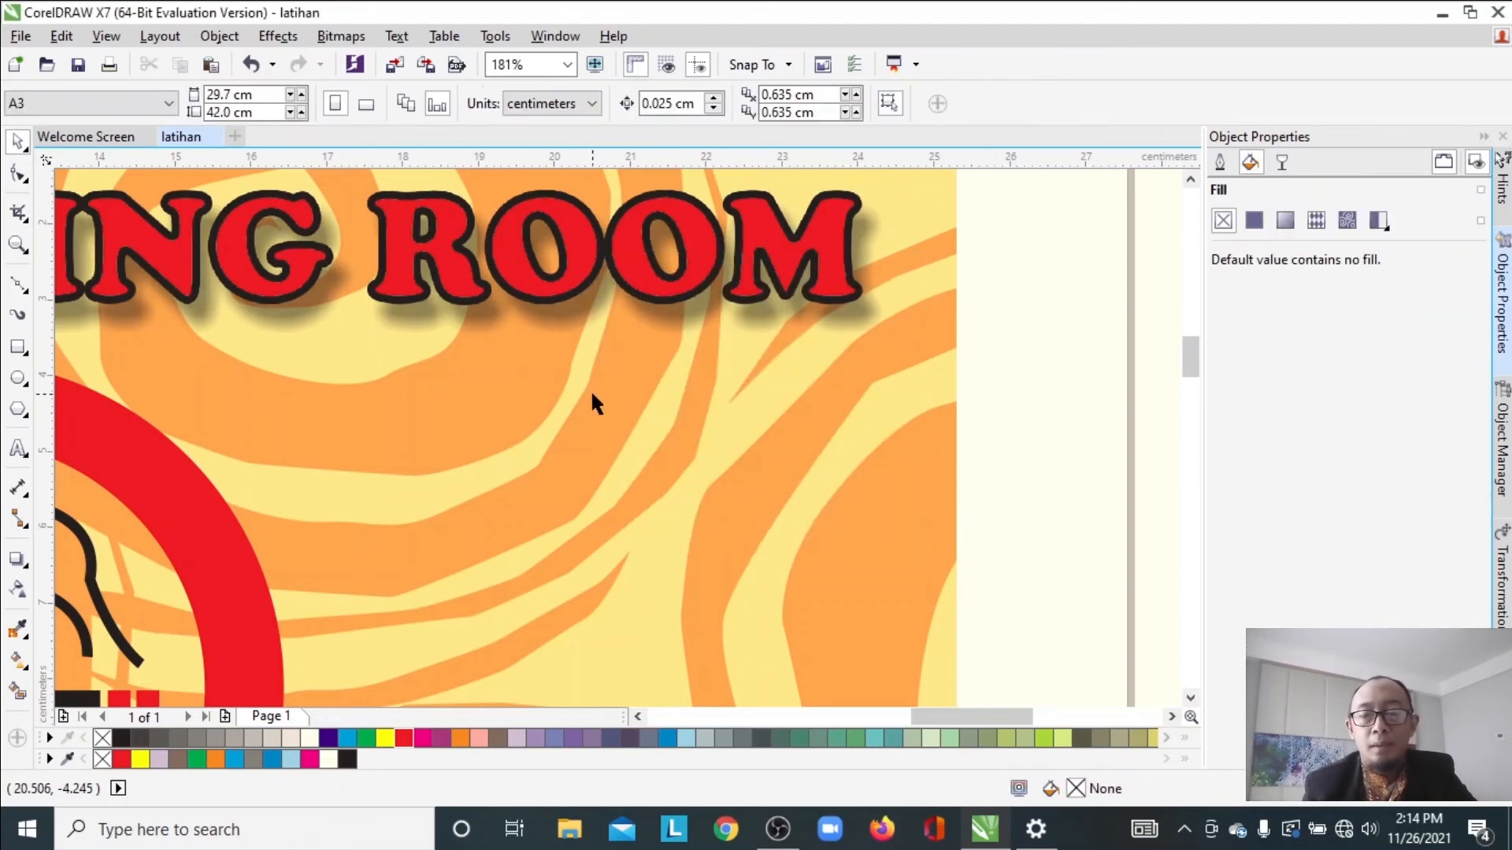
Convert the lower sign's NON-SMOKING ROOM drop shadow group to a 300 dpi CMYK bitmap with anti-aliasing and transparent background
key(h)
drag(593, 394, 809, 253)
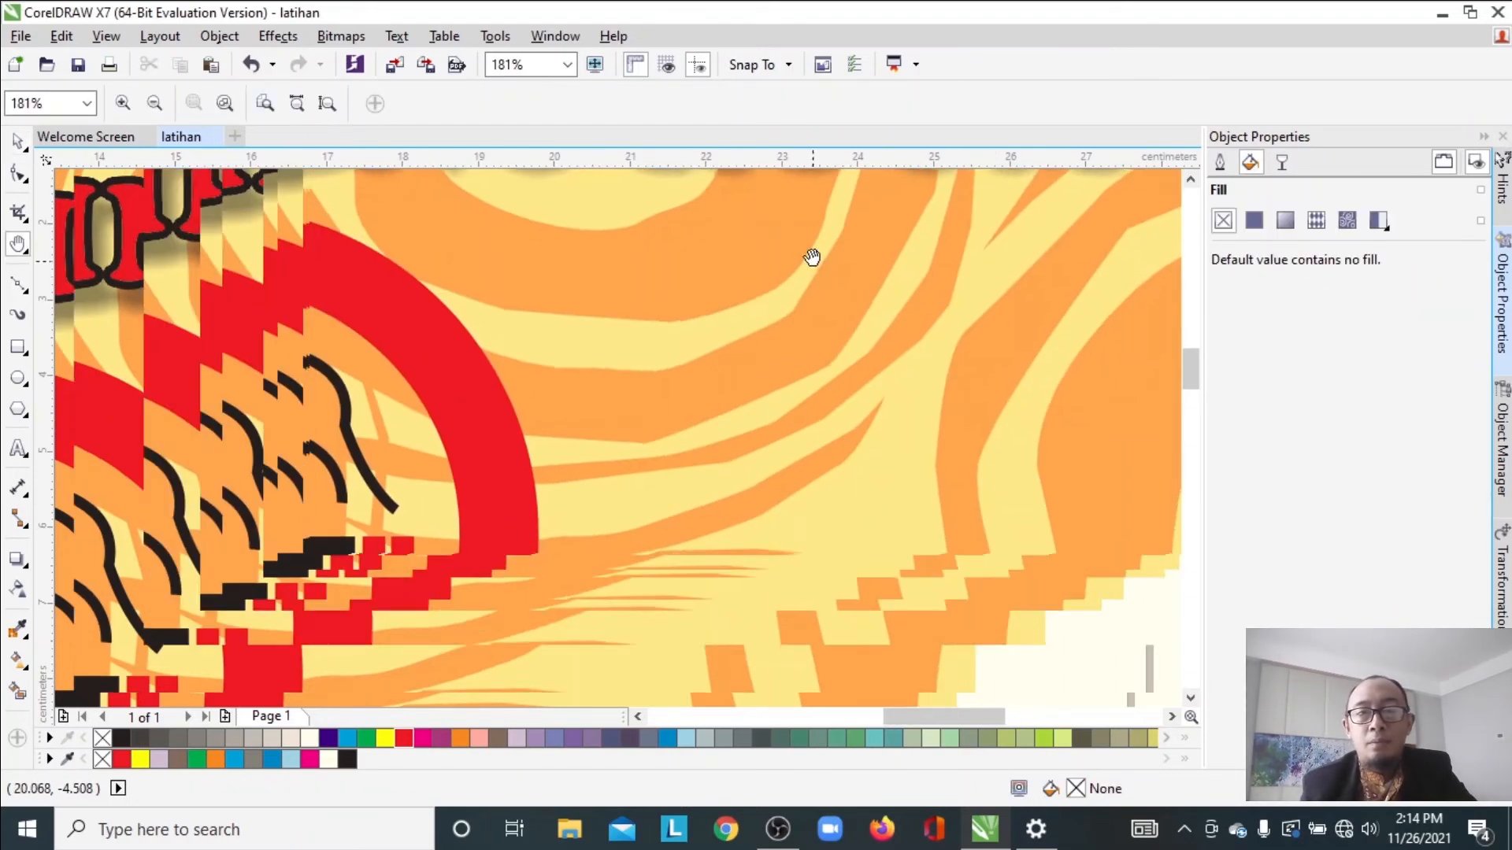
scroll(620, 435, down, 3)
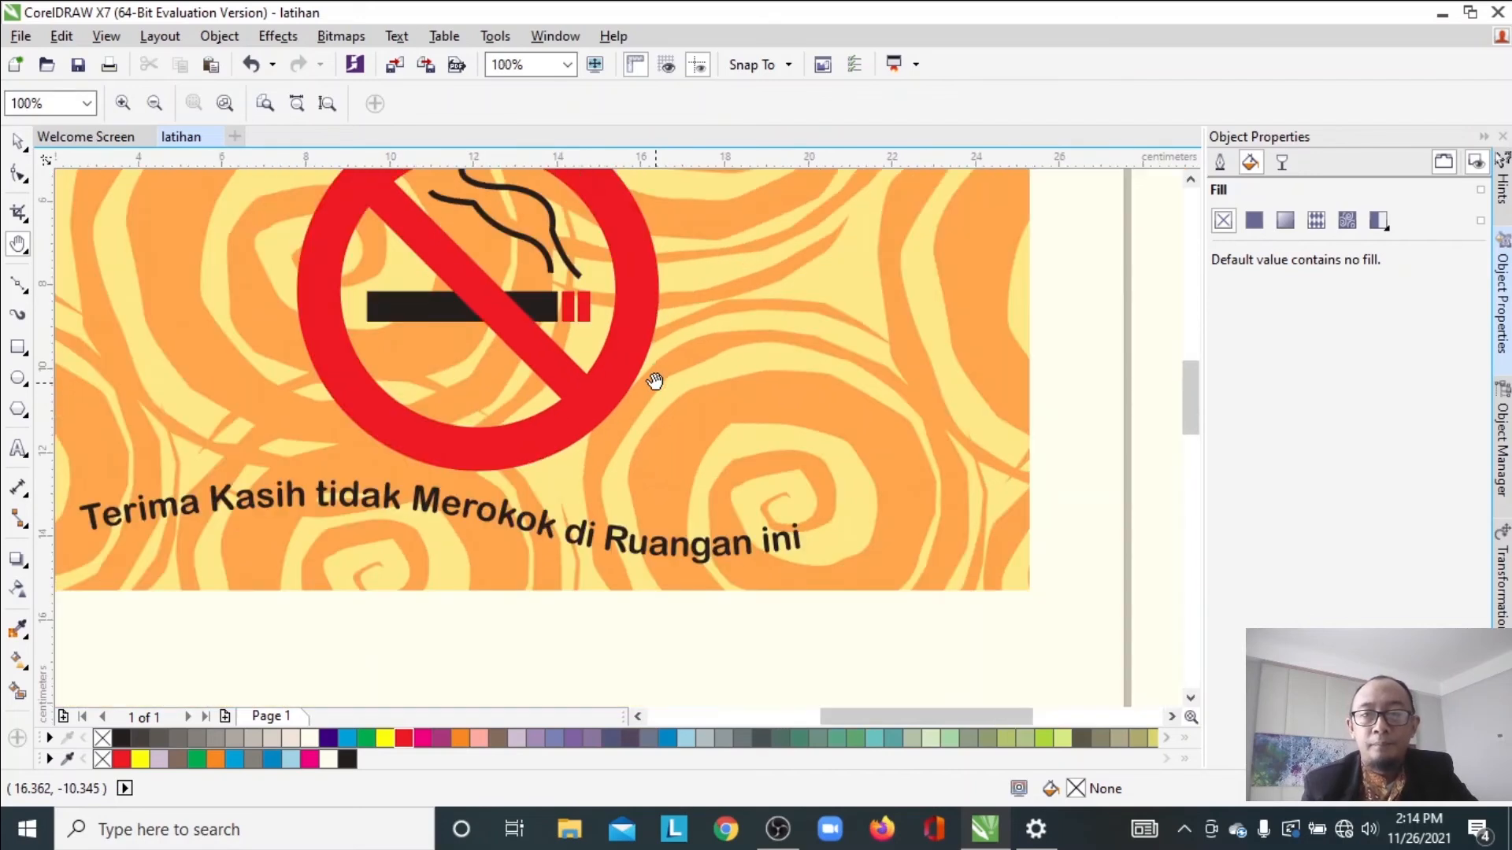
drag(651, 400, 738, 120)
drag(687, 451, 688, 155)
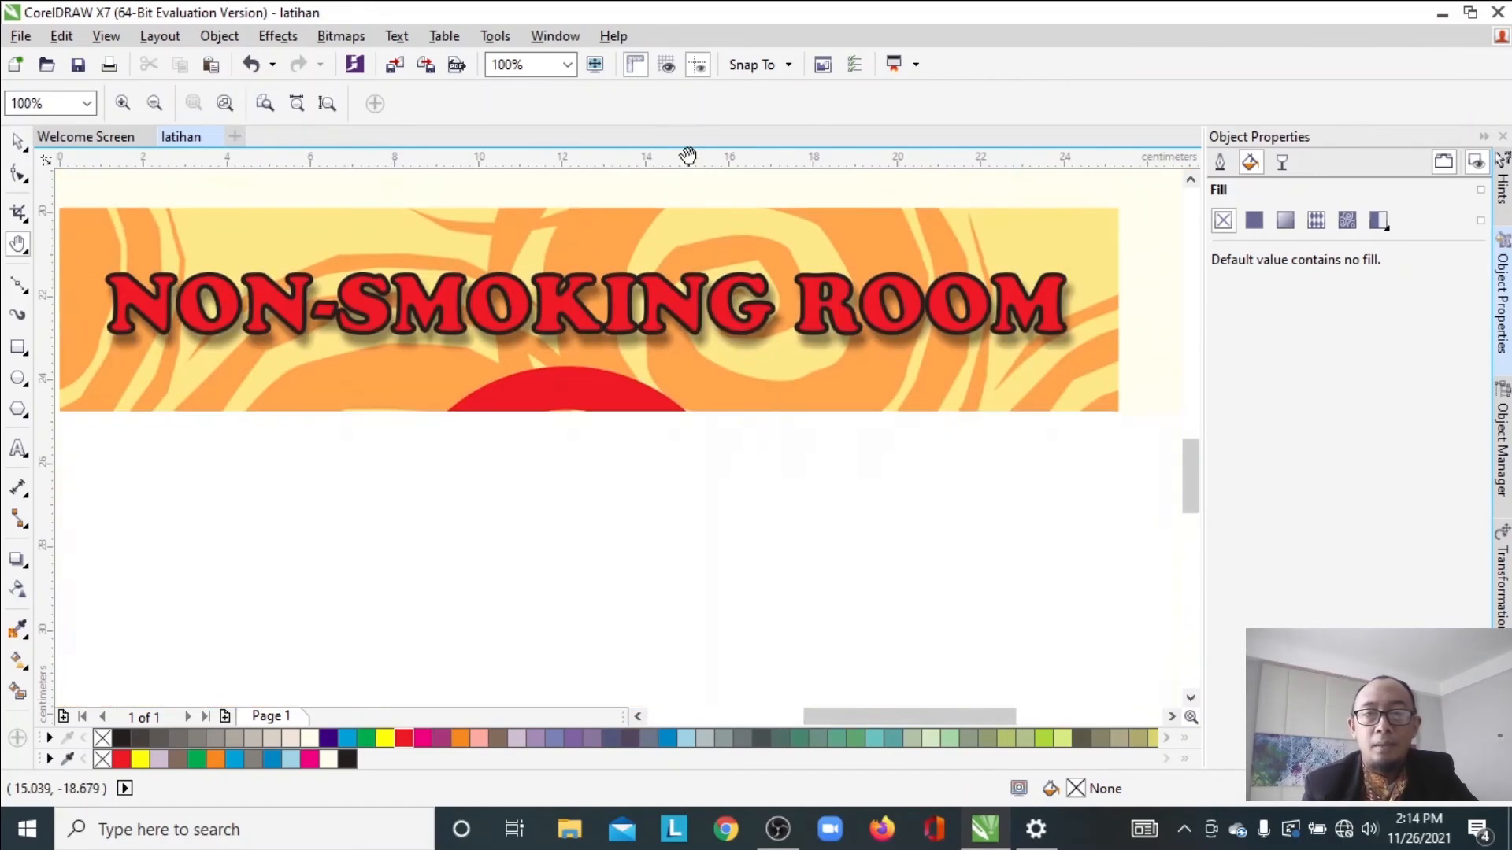
key(space)
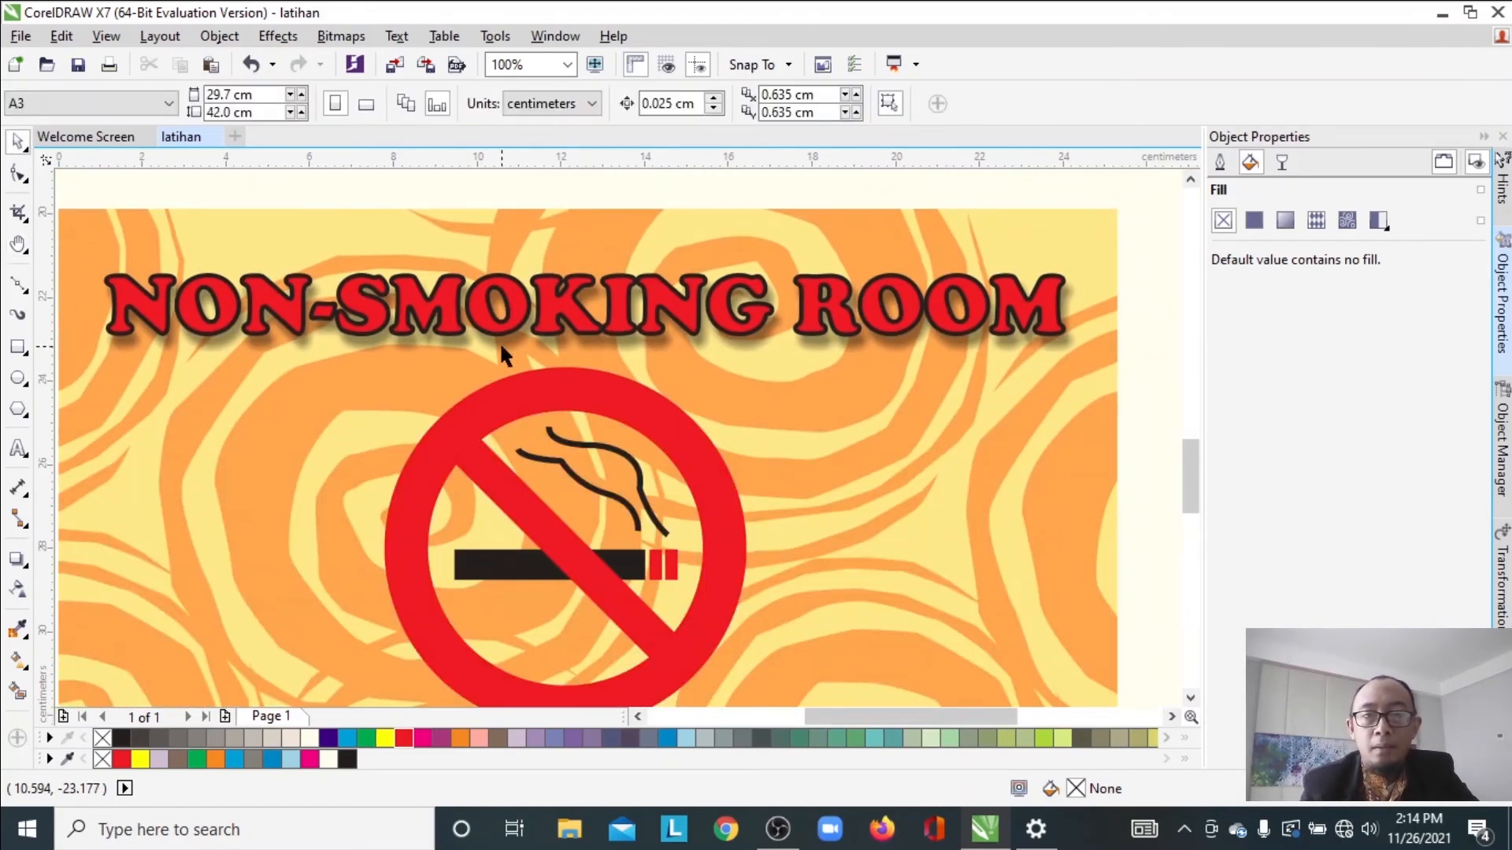
scroll(503, 340, up, 1)
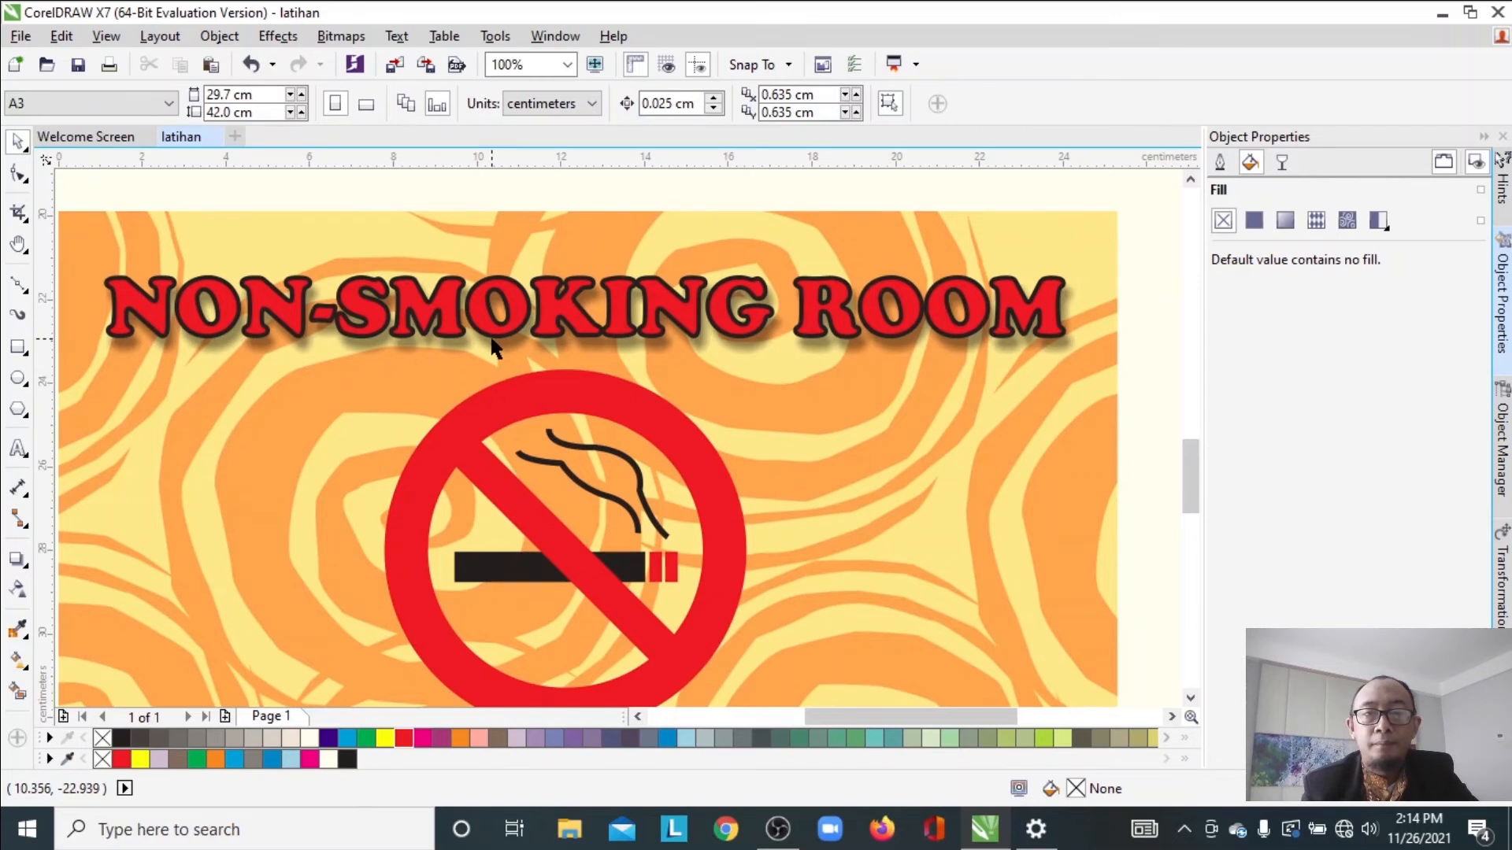
click(490, 340)
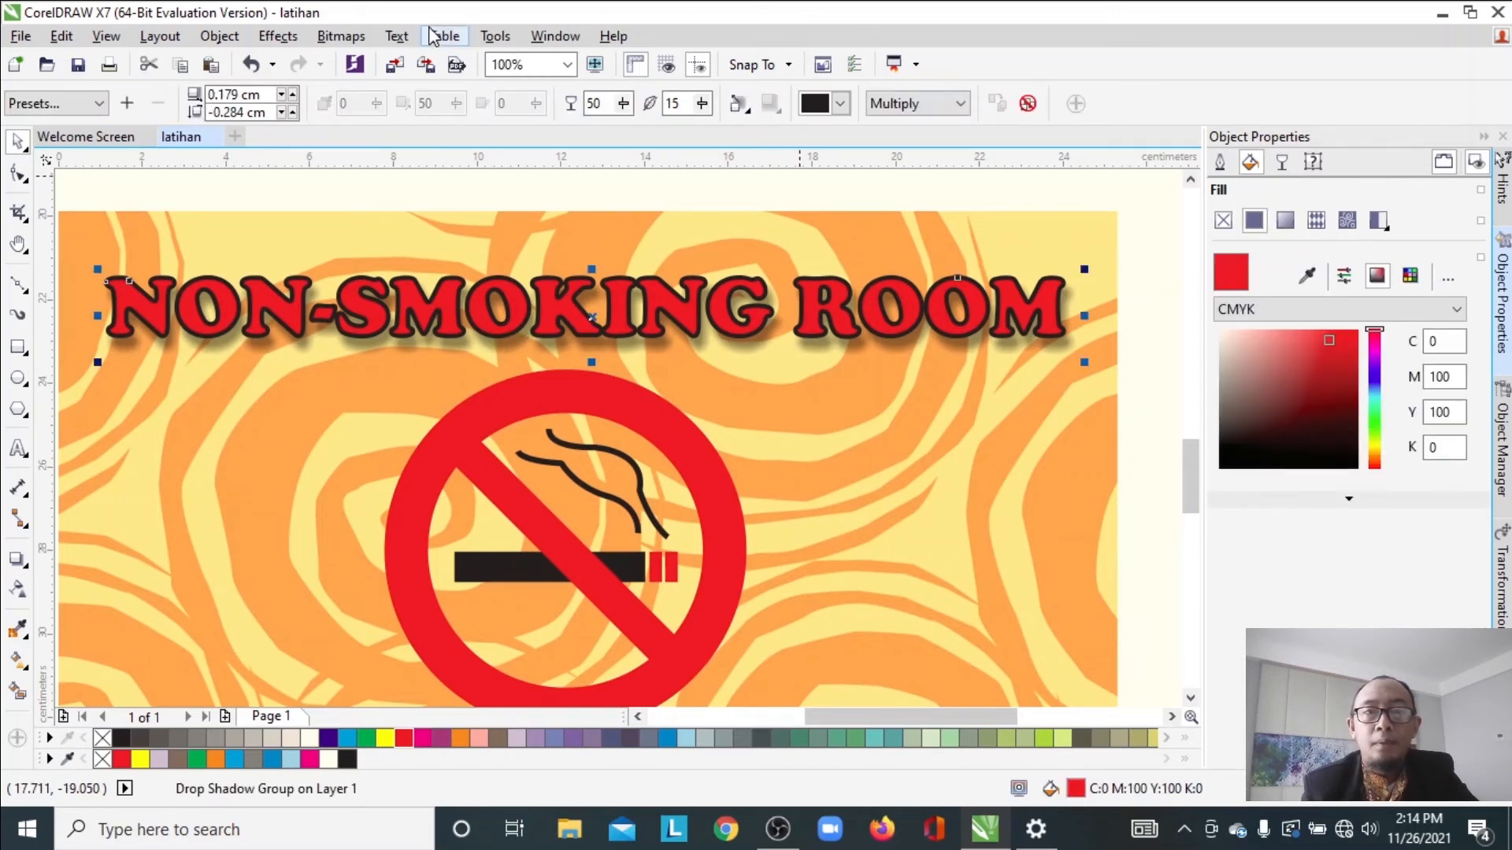
click(339, 40)
click(342, 60)
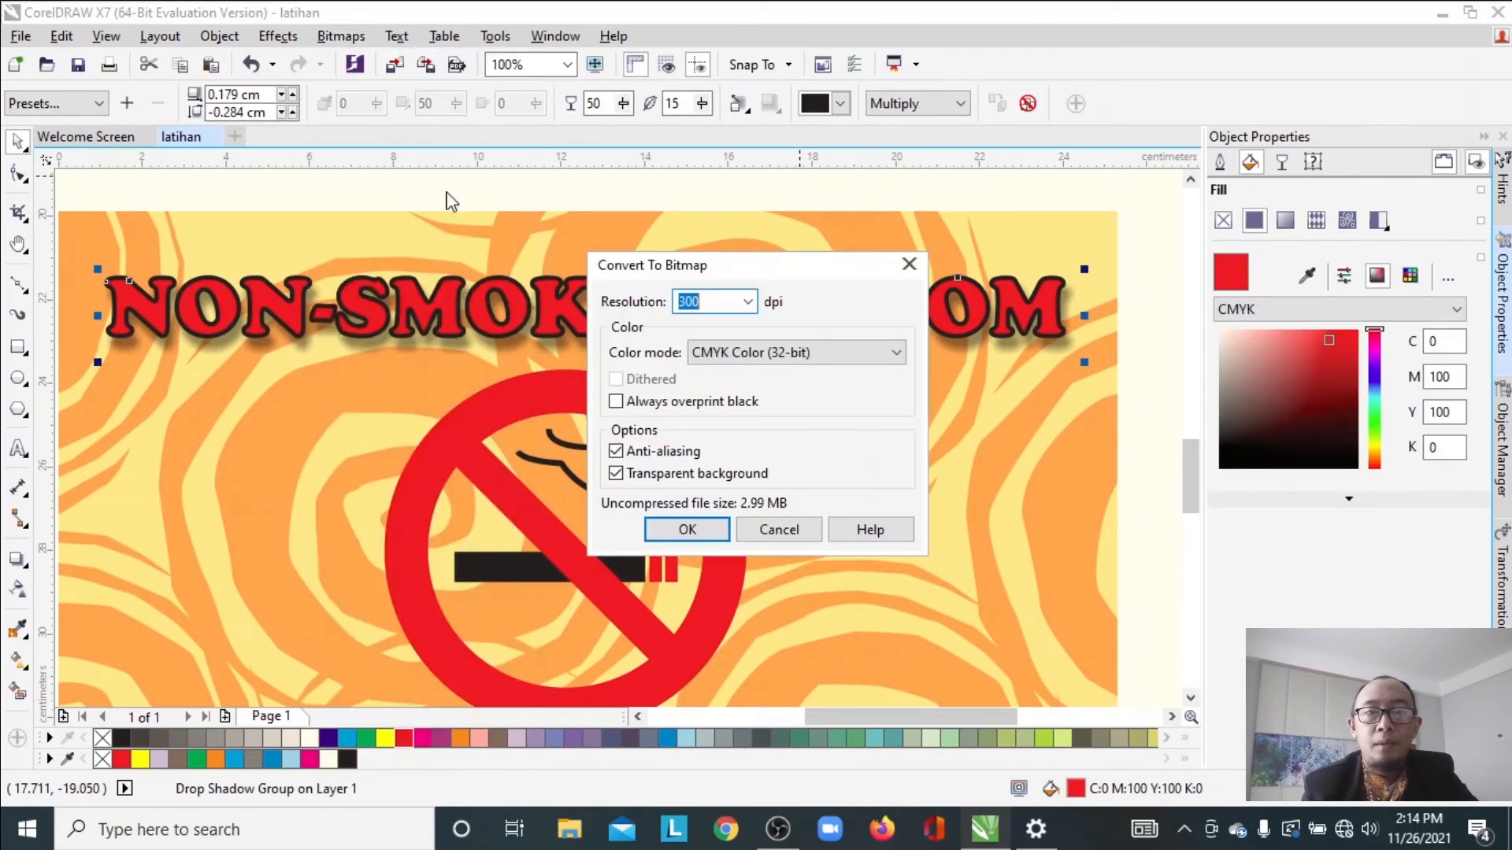
click(665, 524)
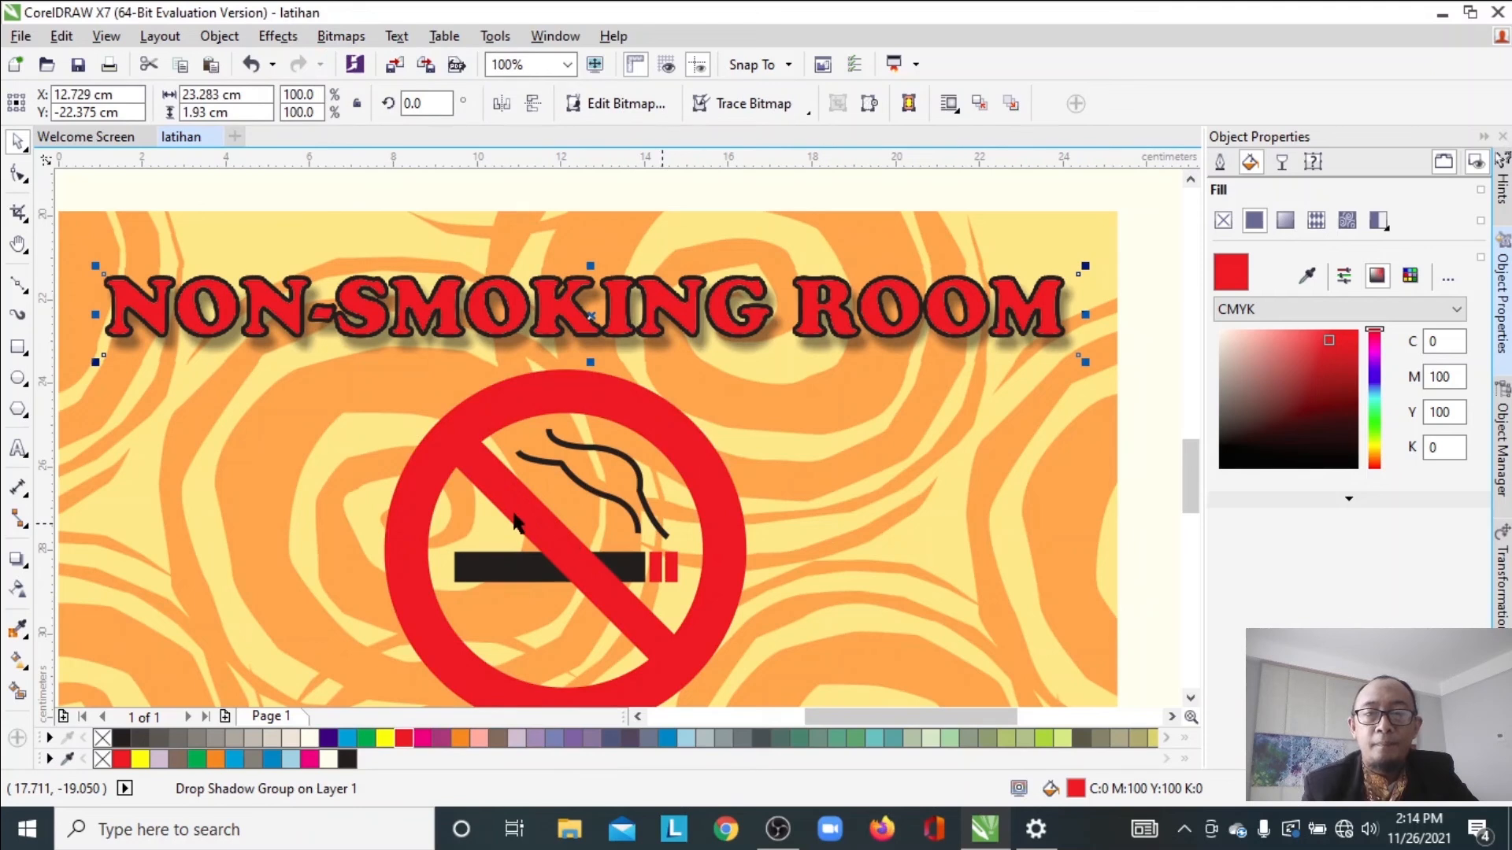
key(h)
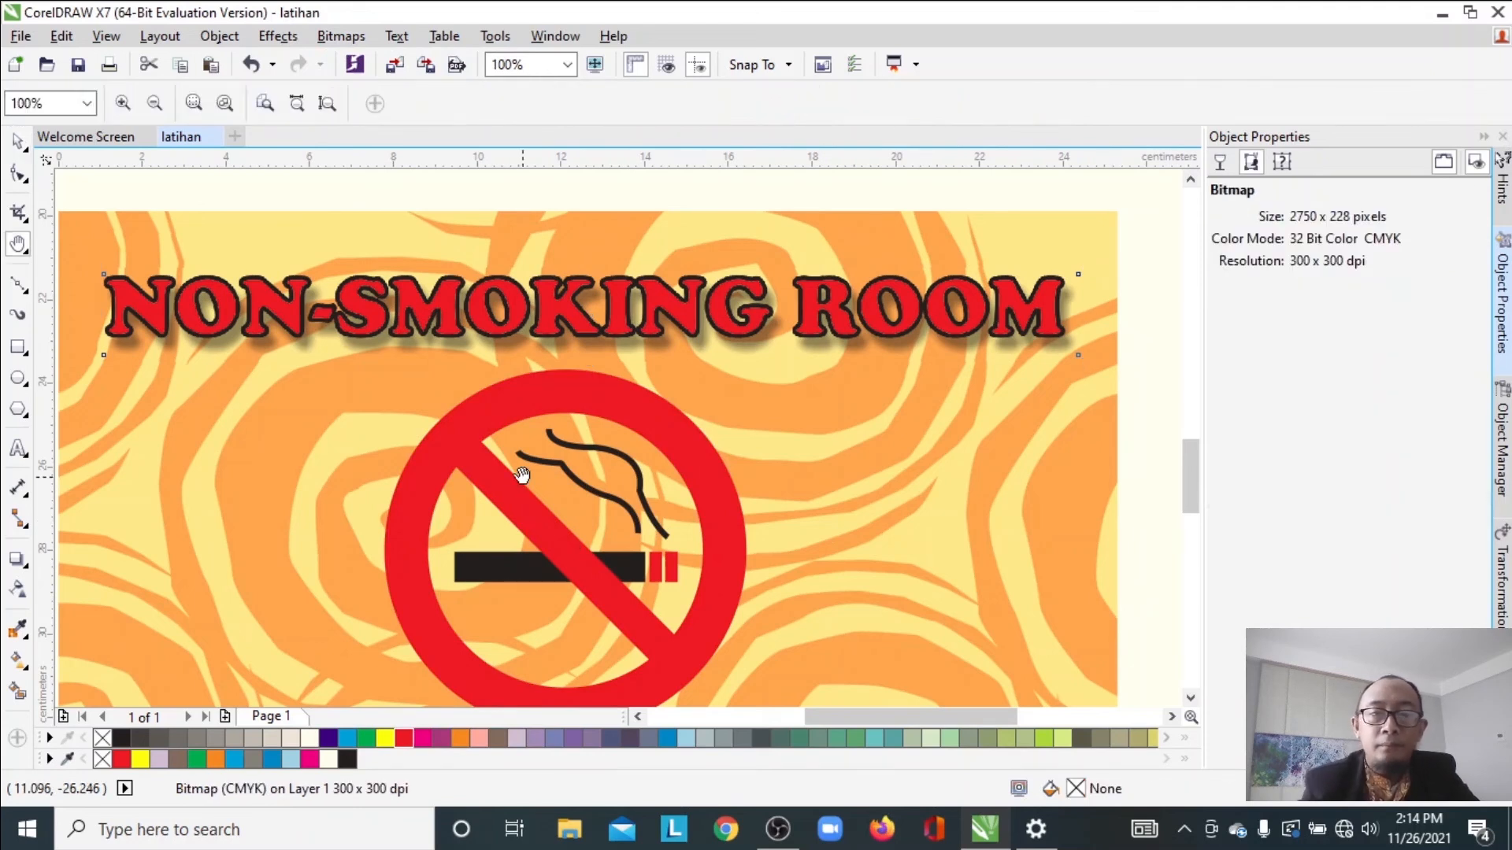
scroll(522, 475, down, 2)
drag(522, 475, 560, 493)
mouse_move(549, 629)
mouse_down()
mouse_move(543, 399)
mouse_move(541, 637)
mouse_up()
drag(539, 552, 567, 574)
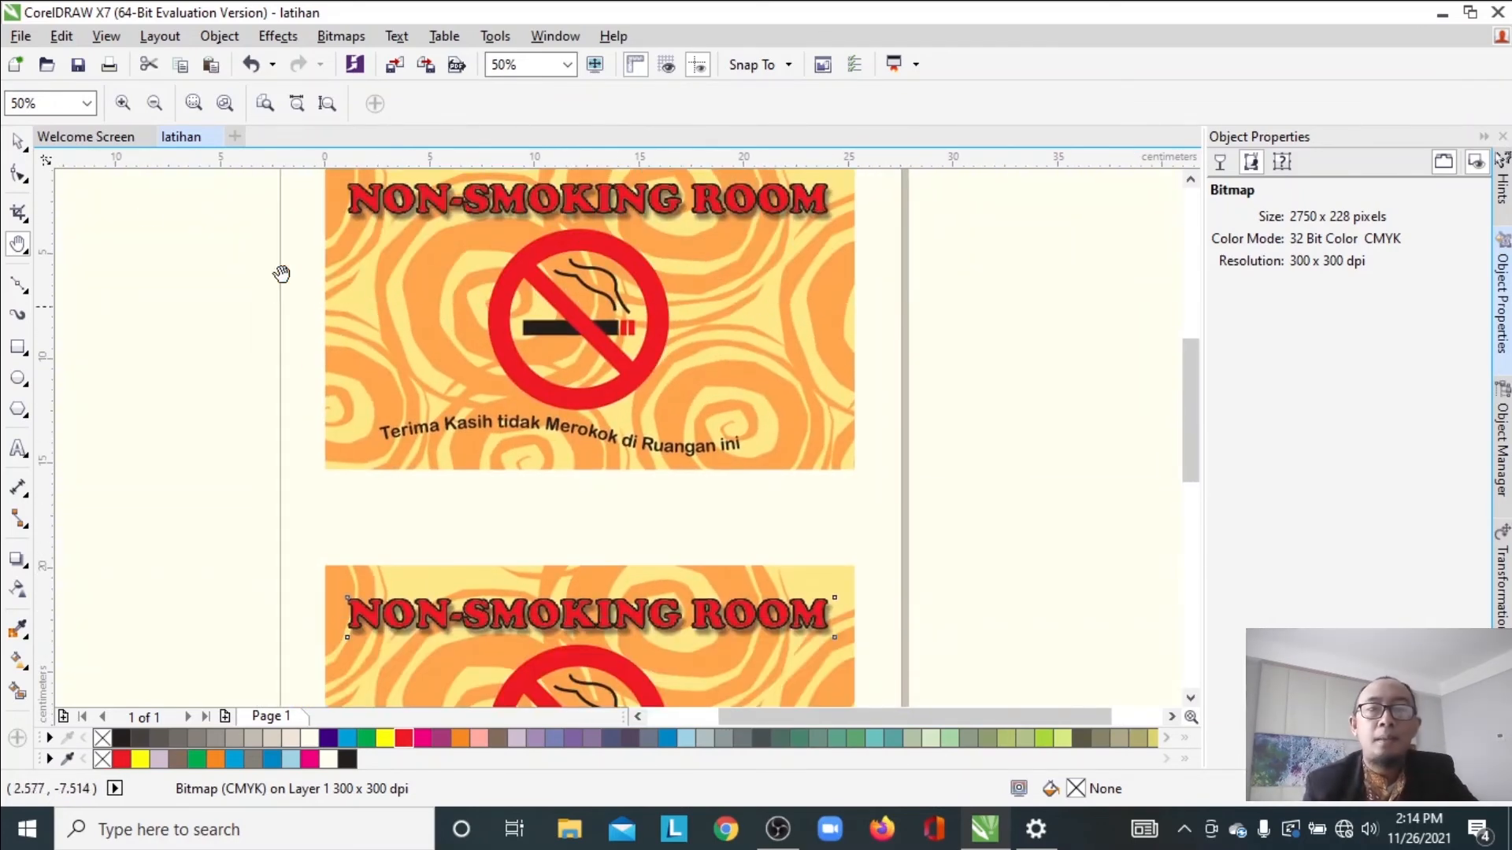
click(17, 144)
click(192, 265)
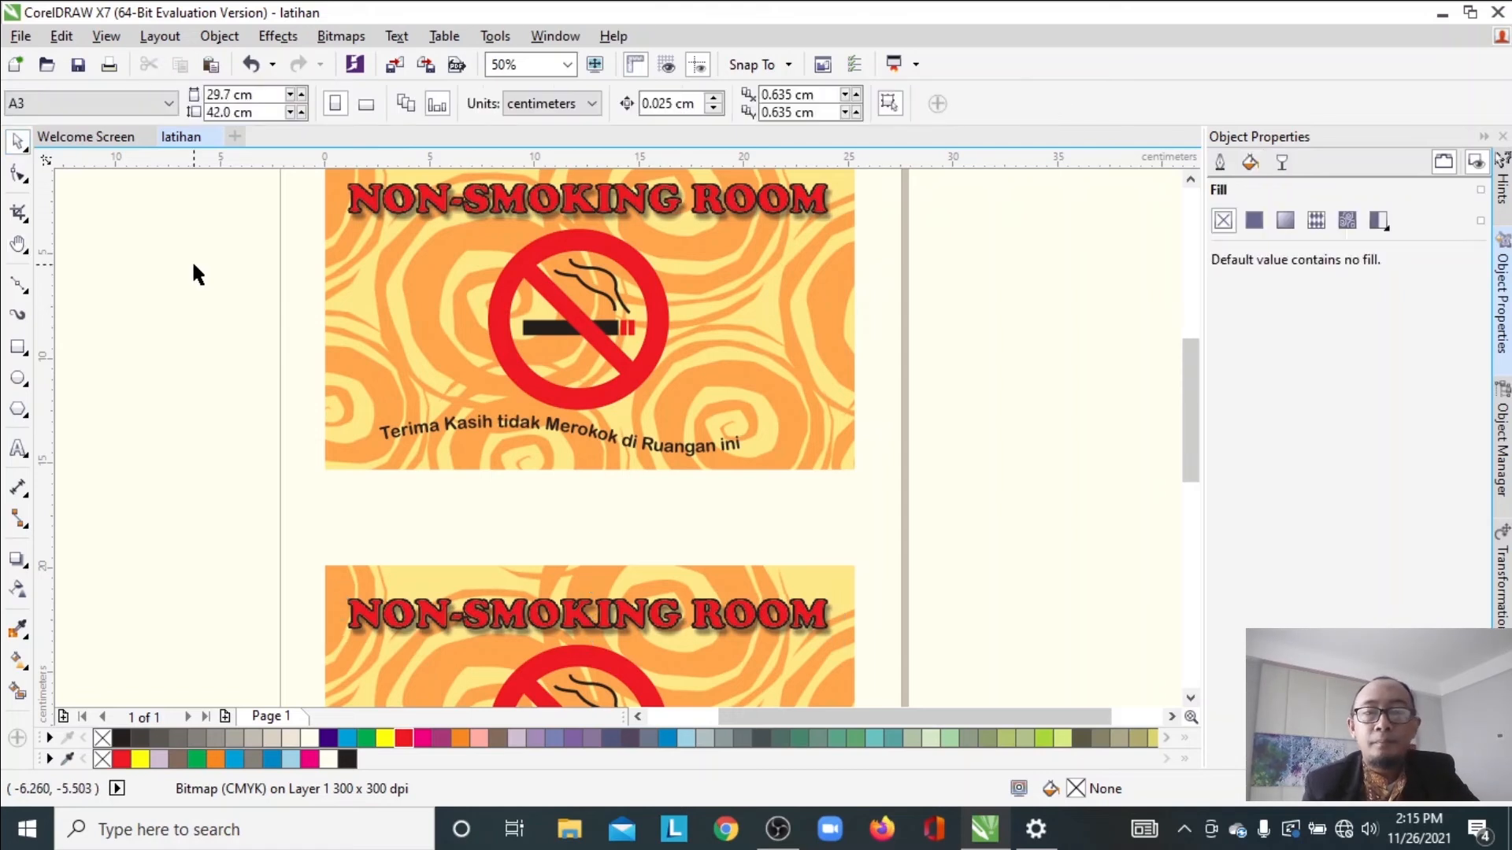
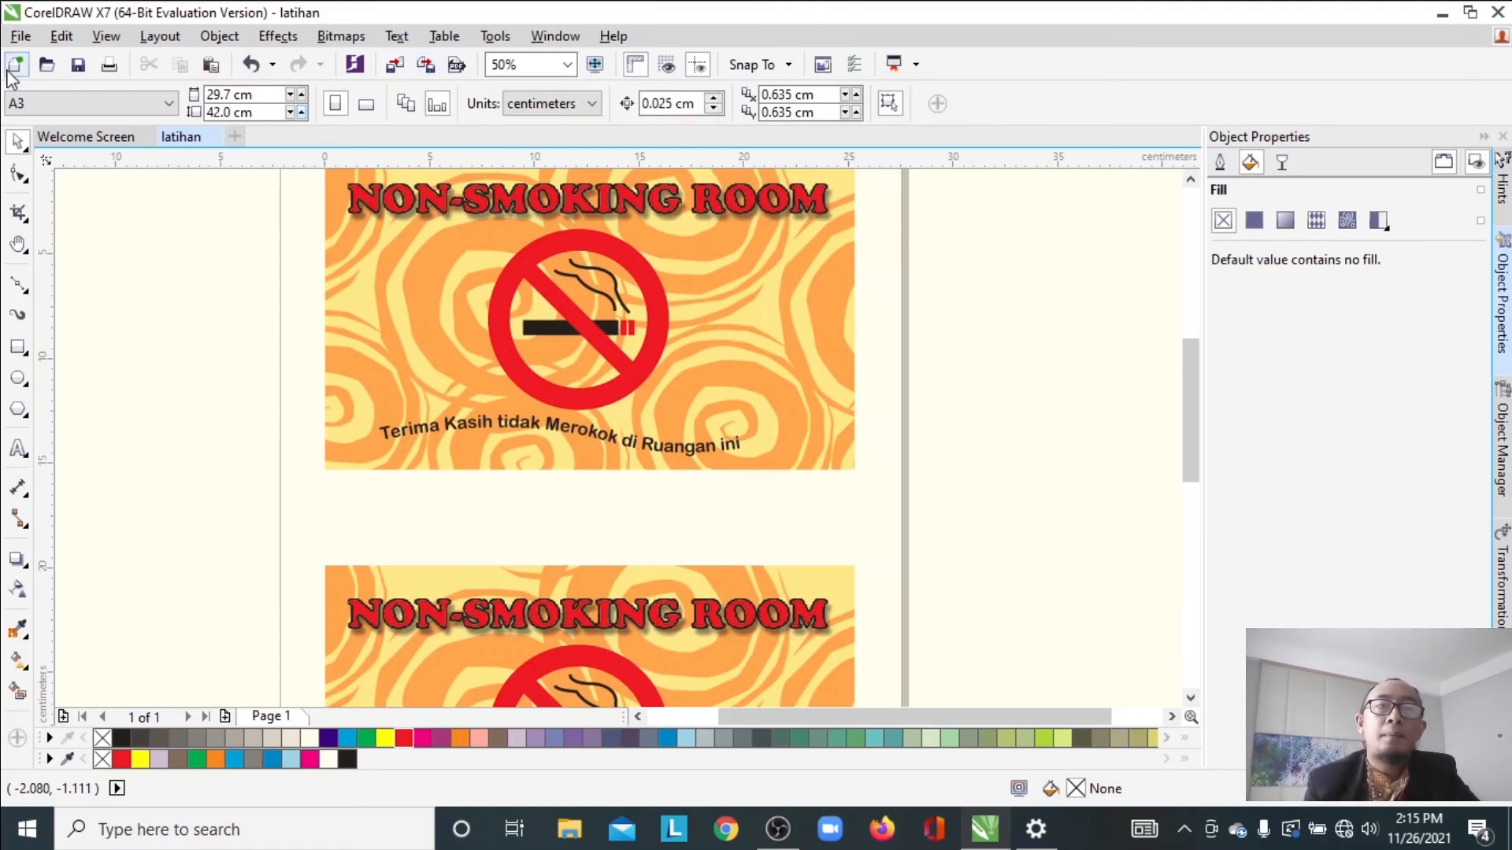
Start publishing the document to PDF in the Documents folder with the file name "latihan cetak"
click(22, 36)
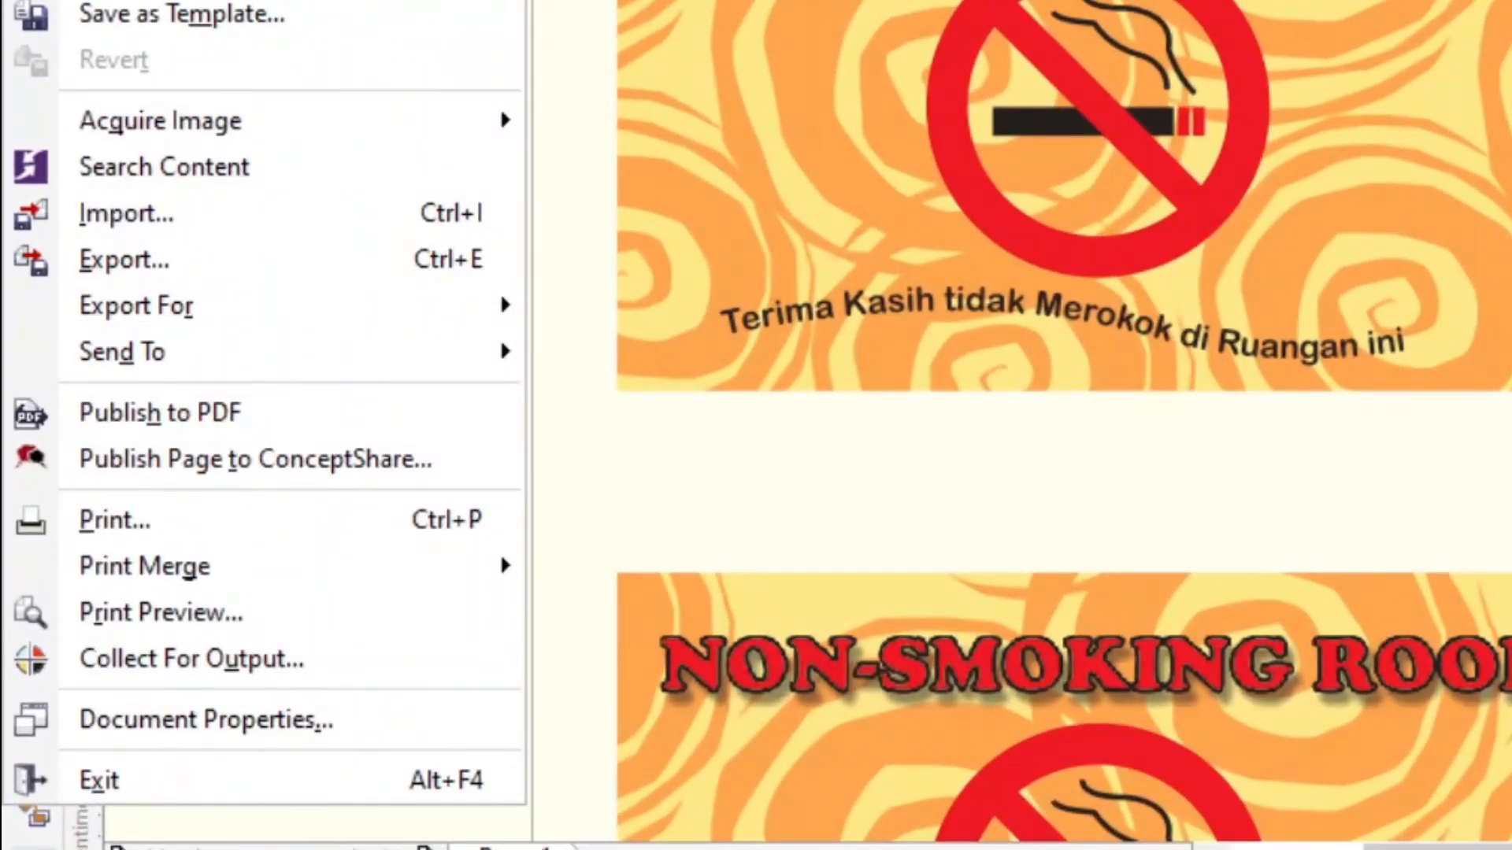
click(242, 412)
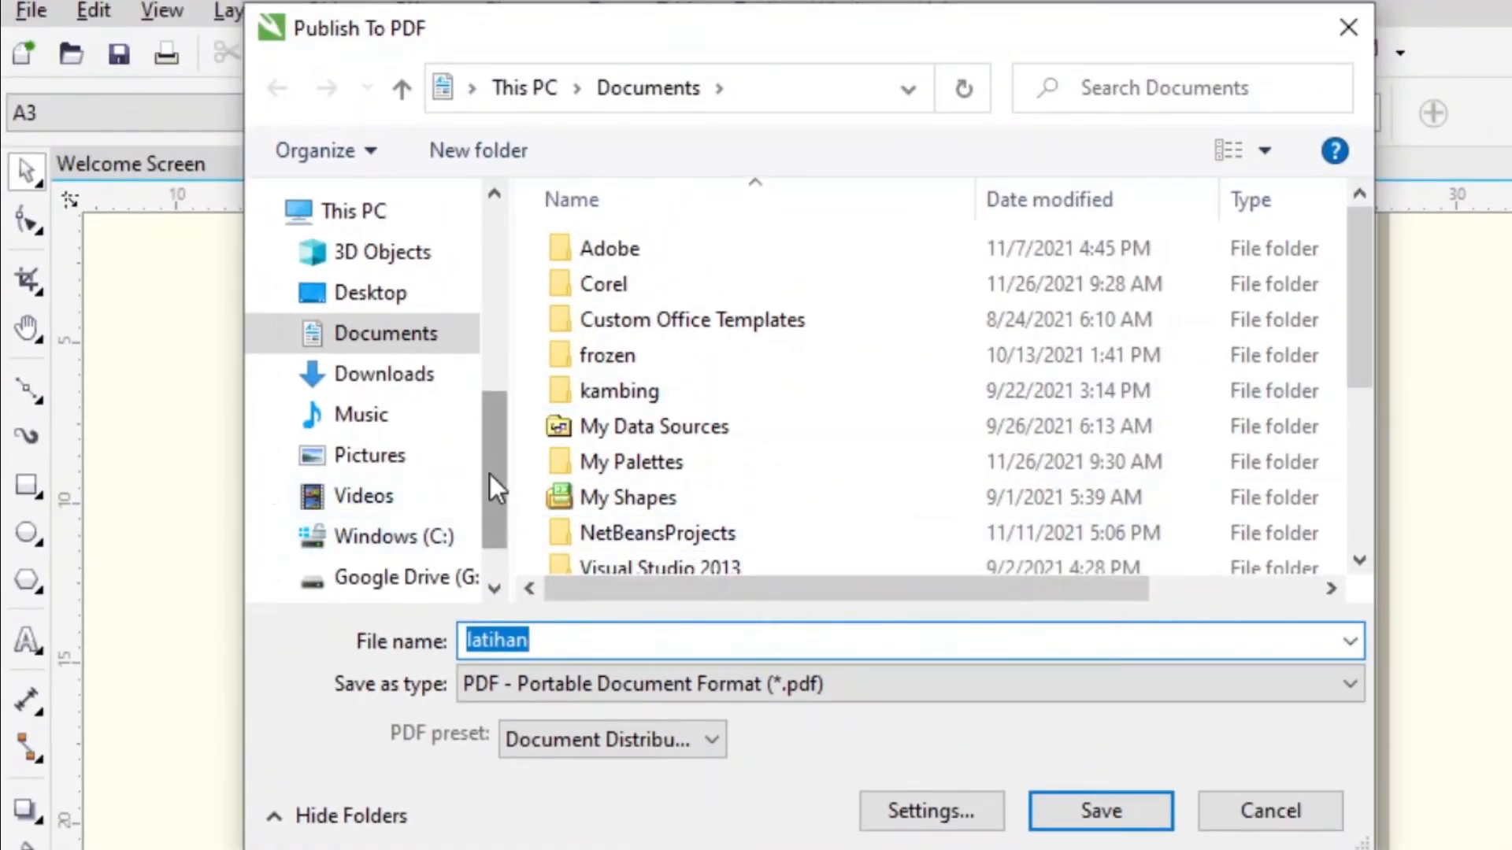
click(569, 639)
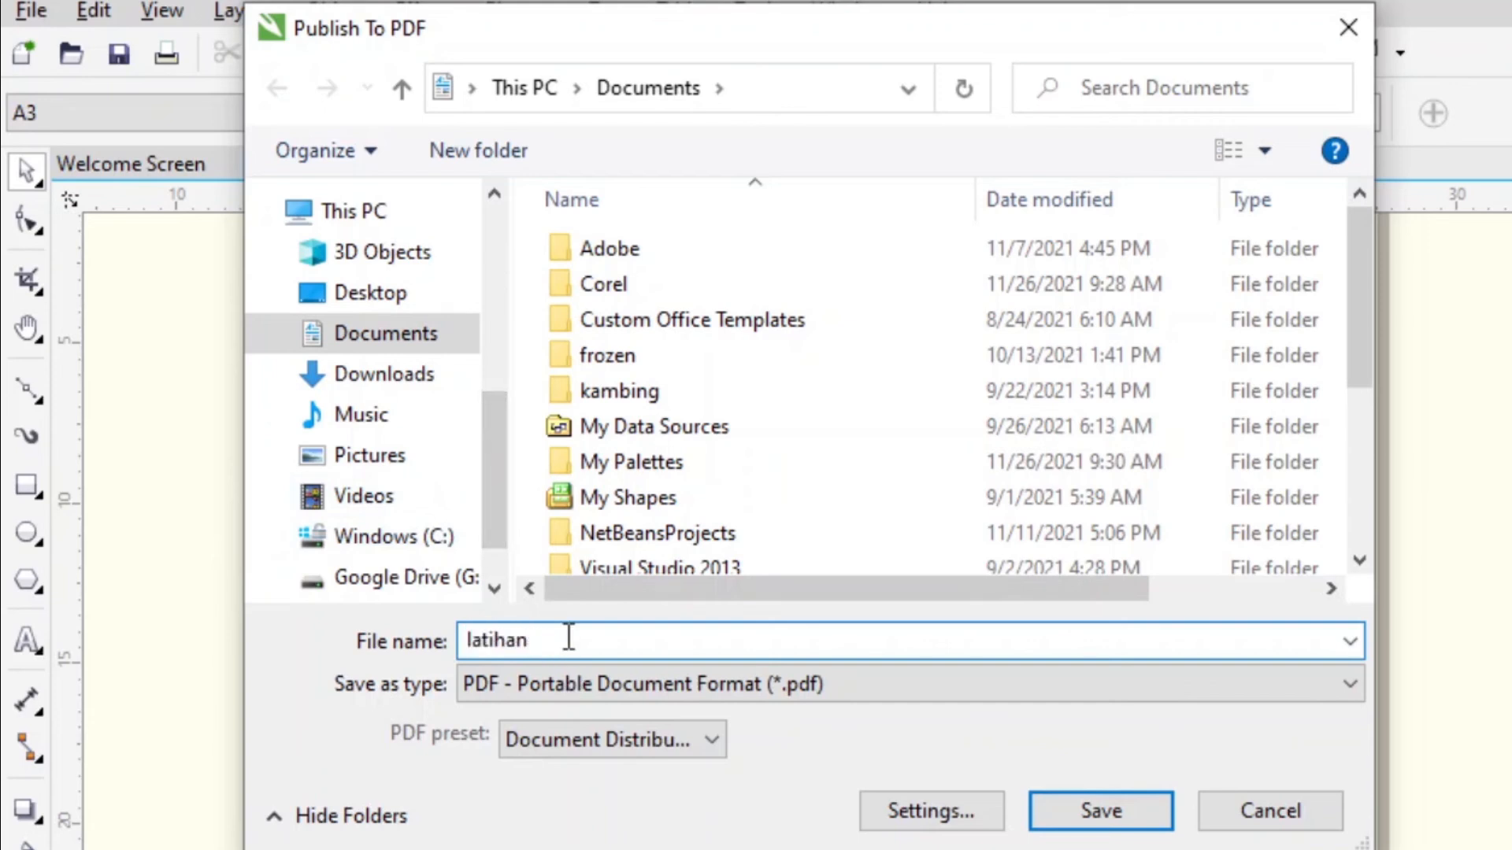
text(cetak)
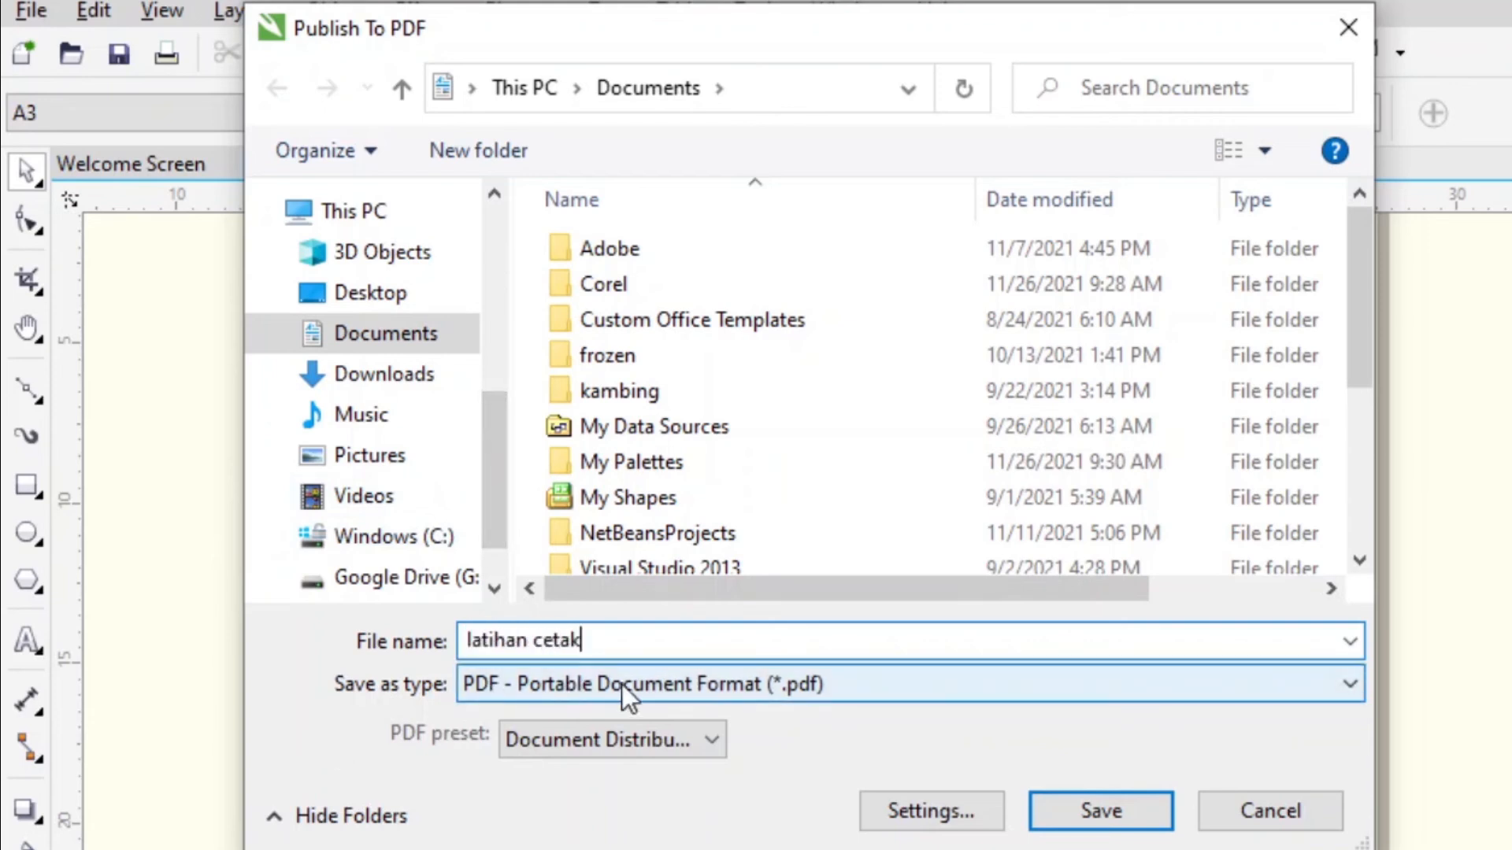
click(745, 681)
click(744, 679)
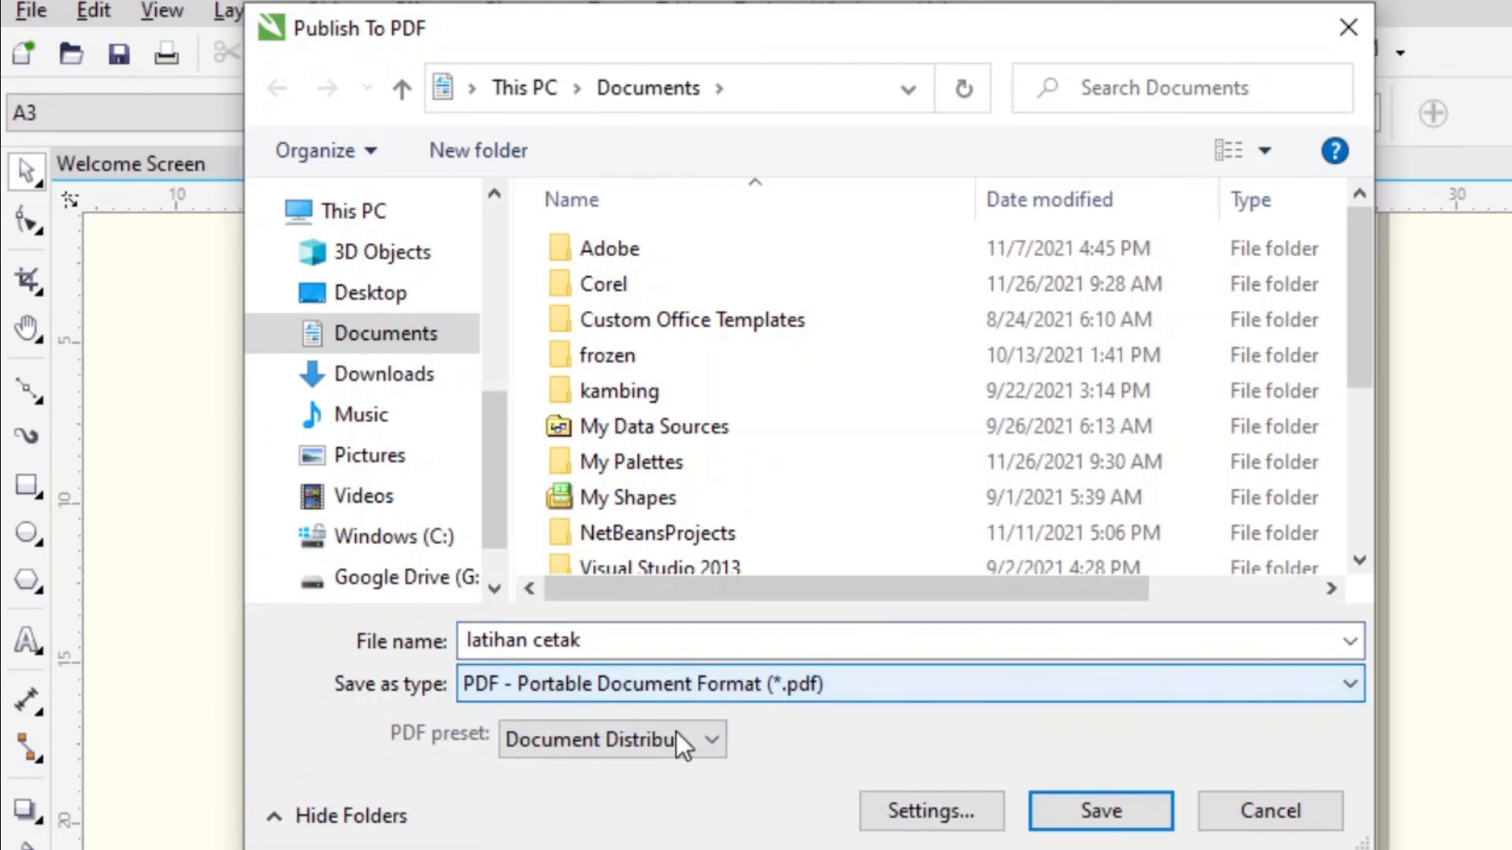
Open the PDF settings and choose Current document as the export range
click(924, 803)
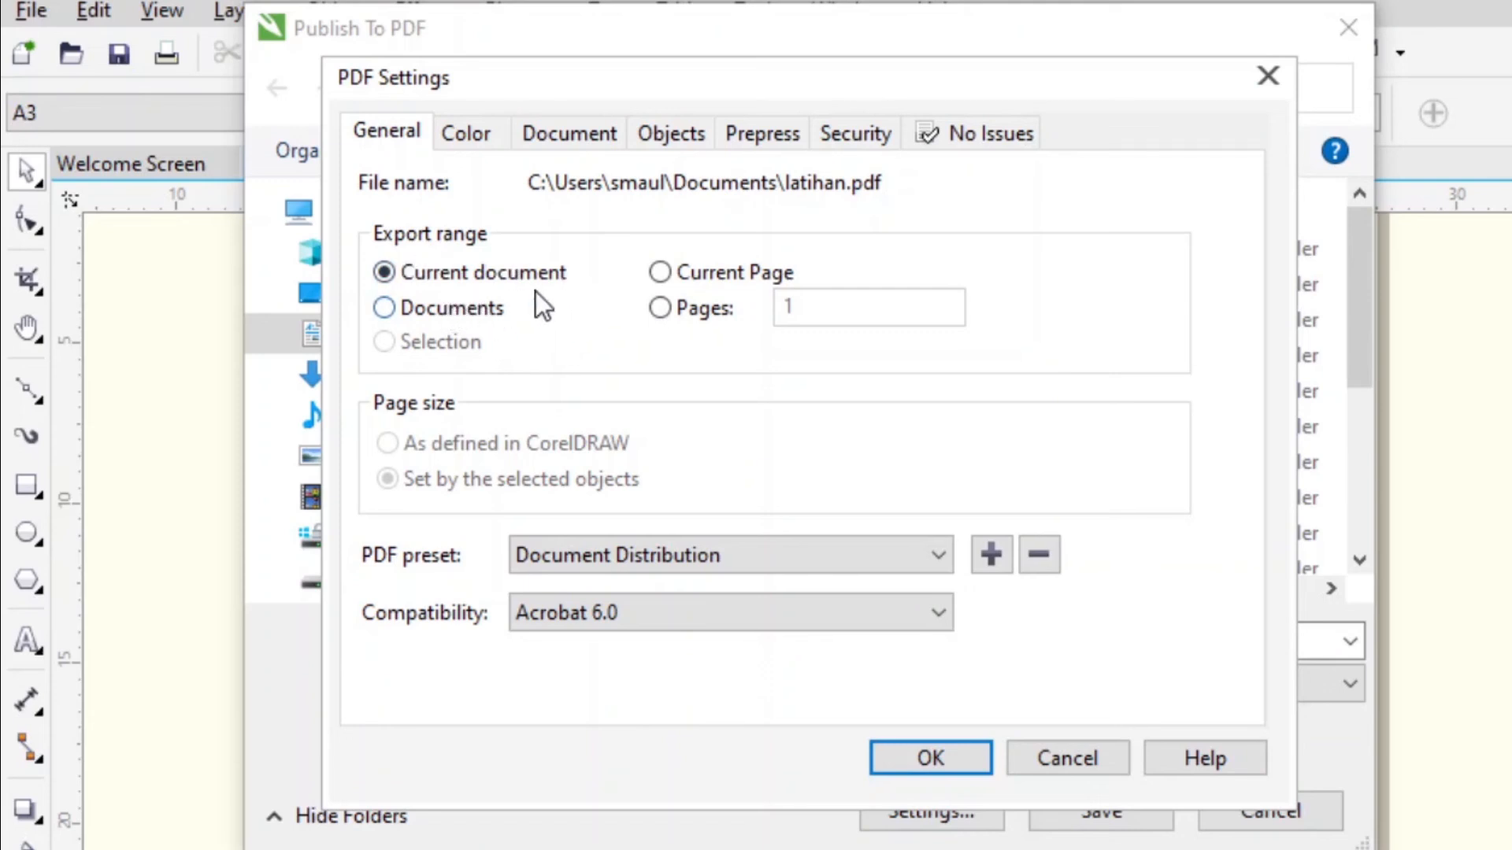
click(661, 275)
click(464, 278)
click(705, 307)
click(465, 278)
click(406, 270)
Enable a bleed limit of 0.3 cm and crop marks in the PDF's prepress settings, and save the PDF
click(483, 148)
click(564, 142)
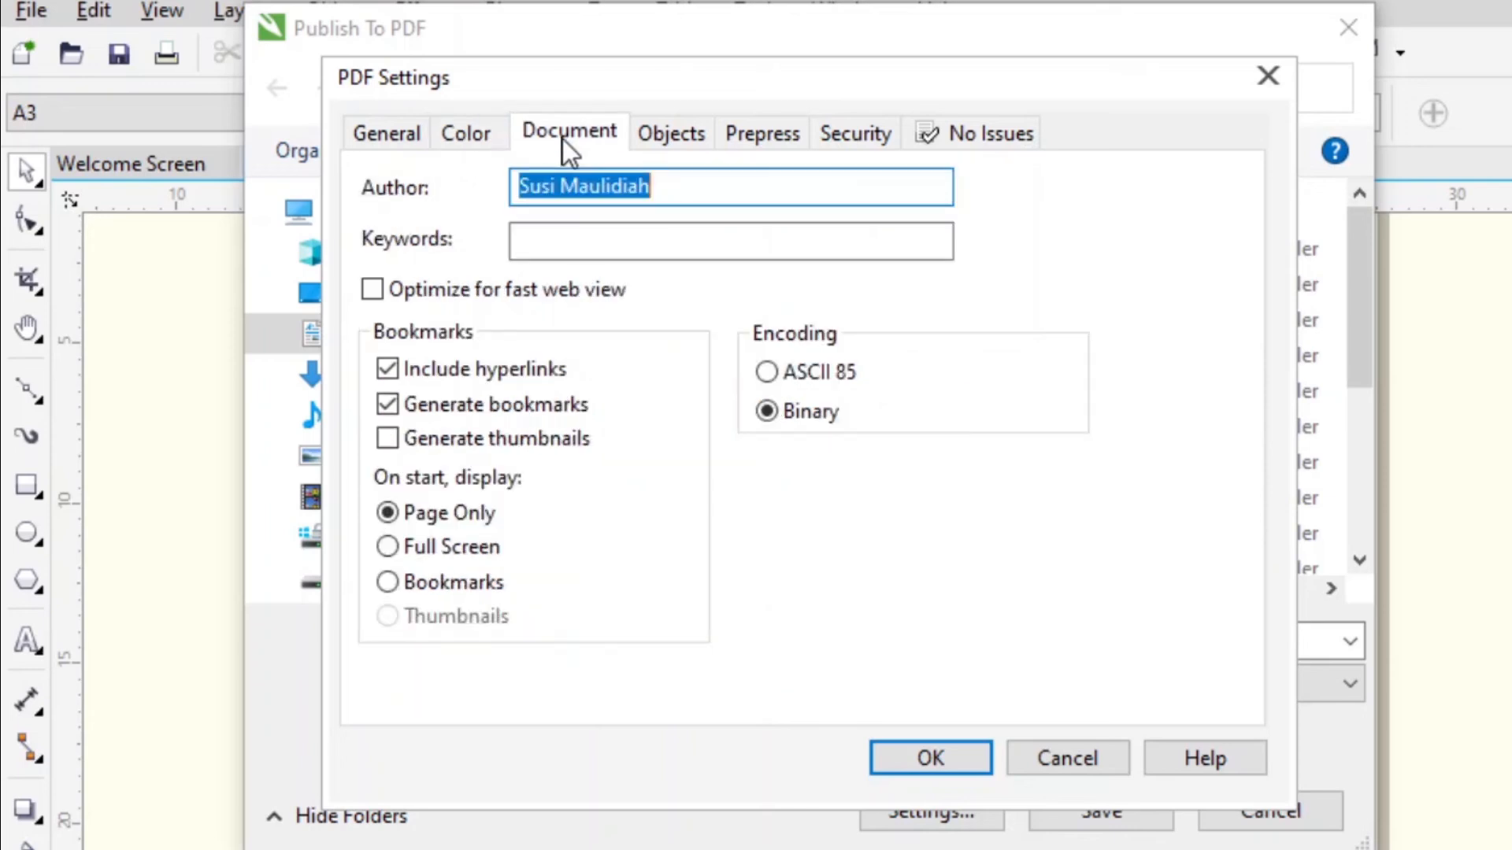
click(660, 128)
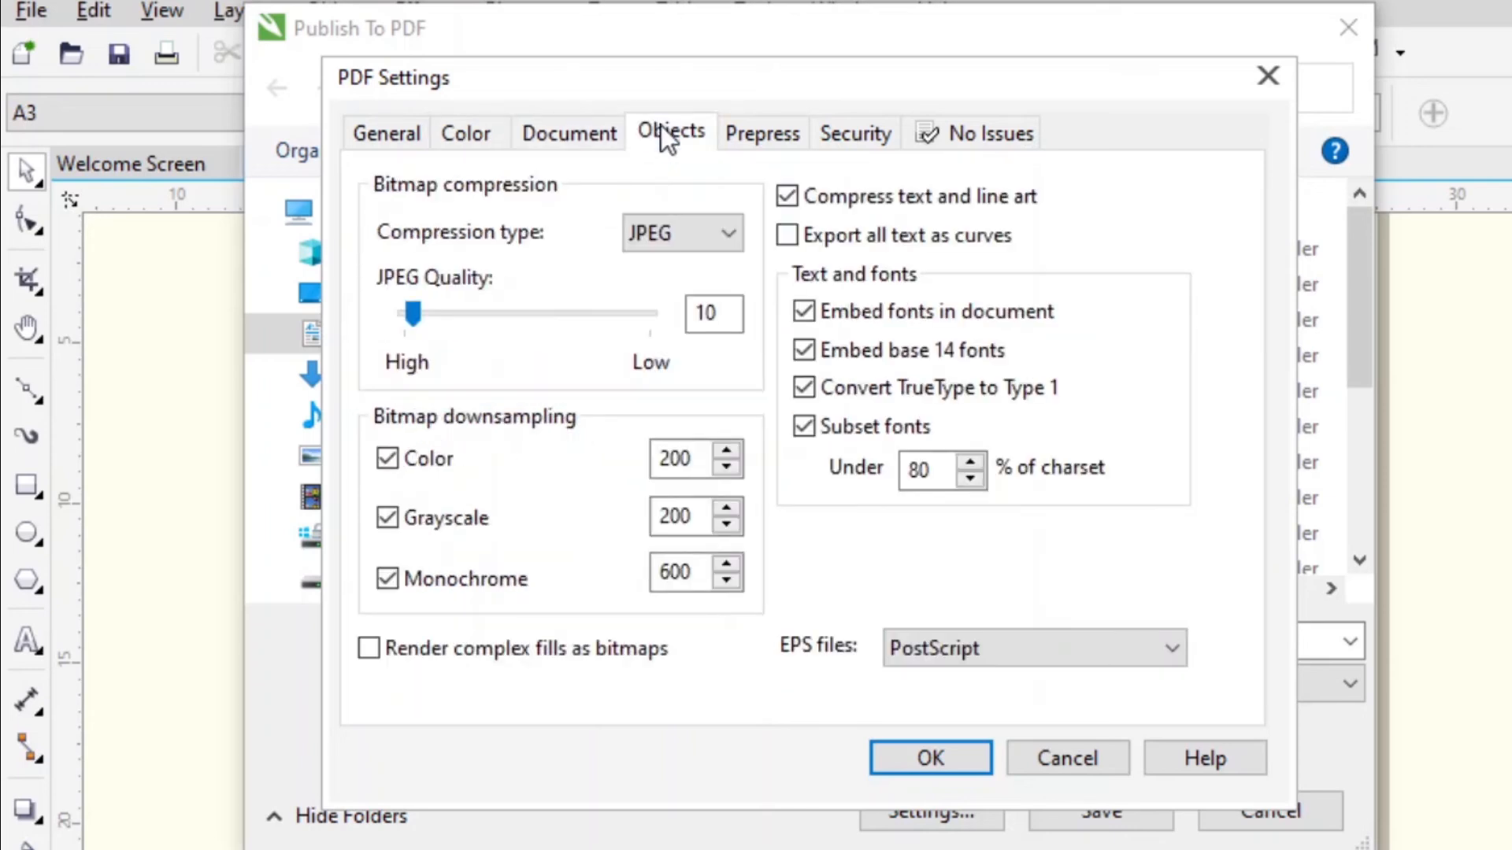
click(755, 141)
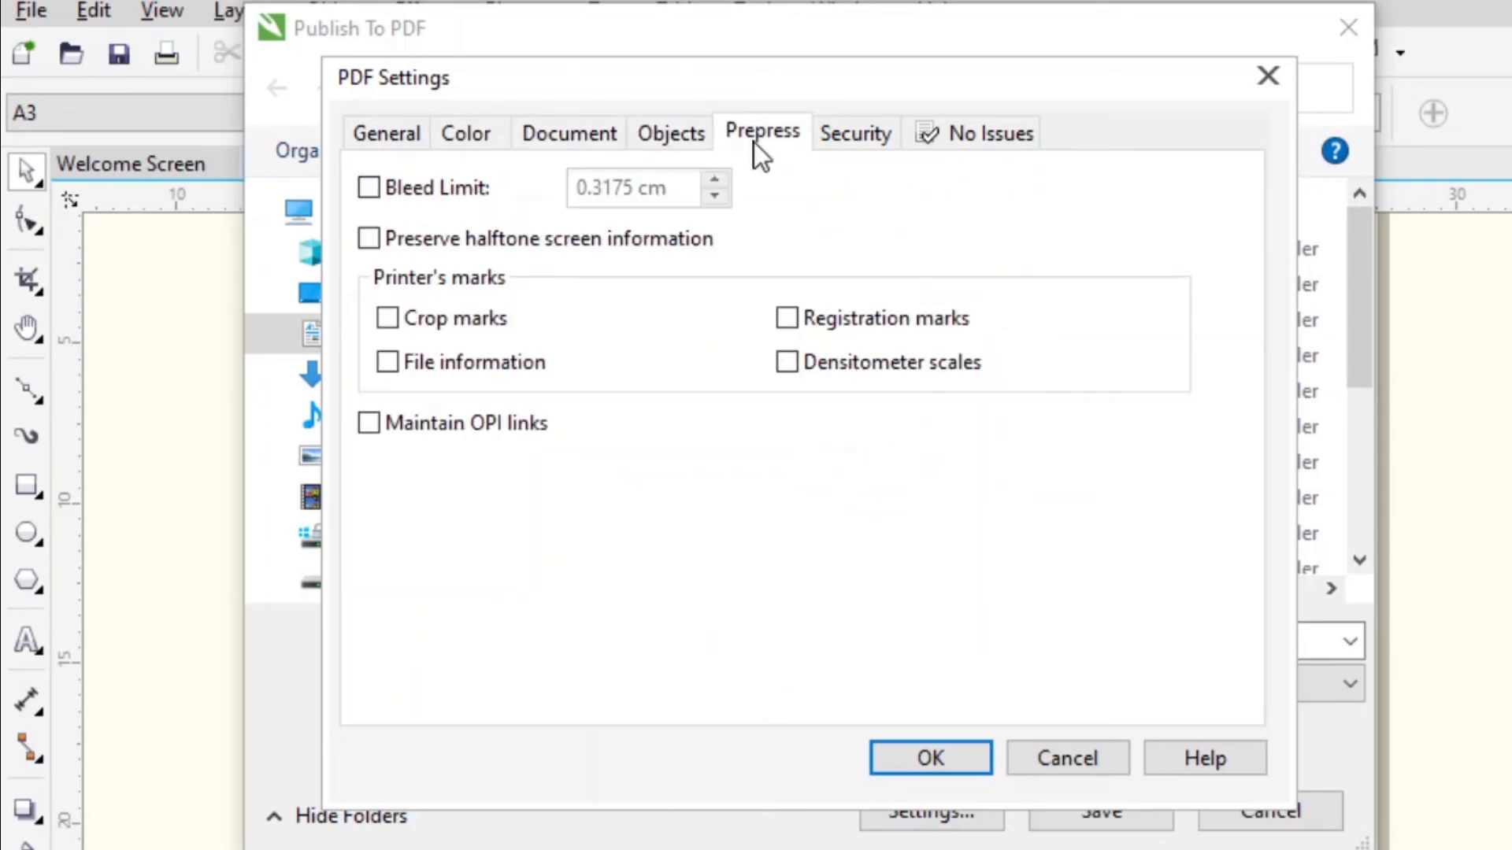
click(417, 185)
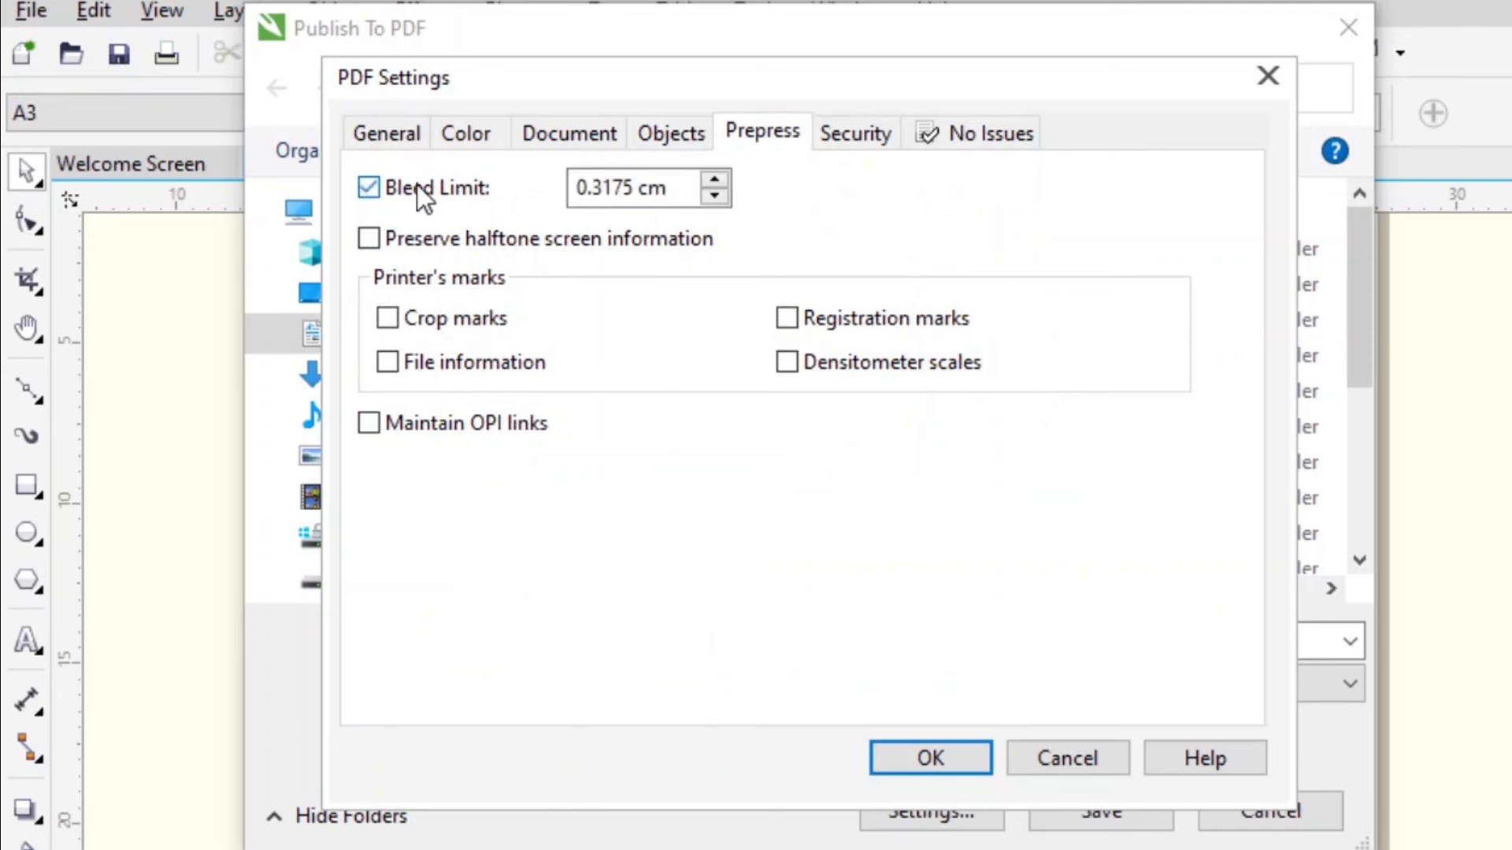
click(682, 184)
key(BackSpace)
key(BackSpace)
key(BackSpace)
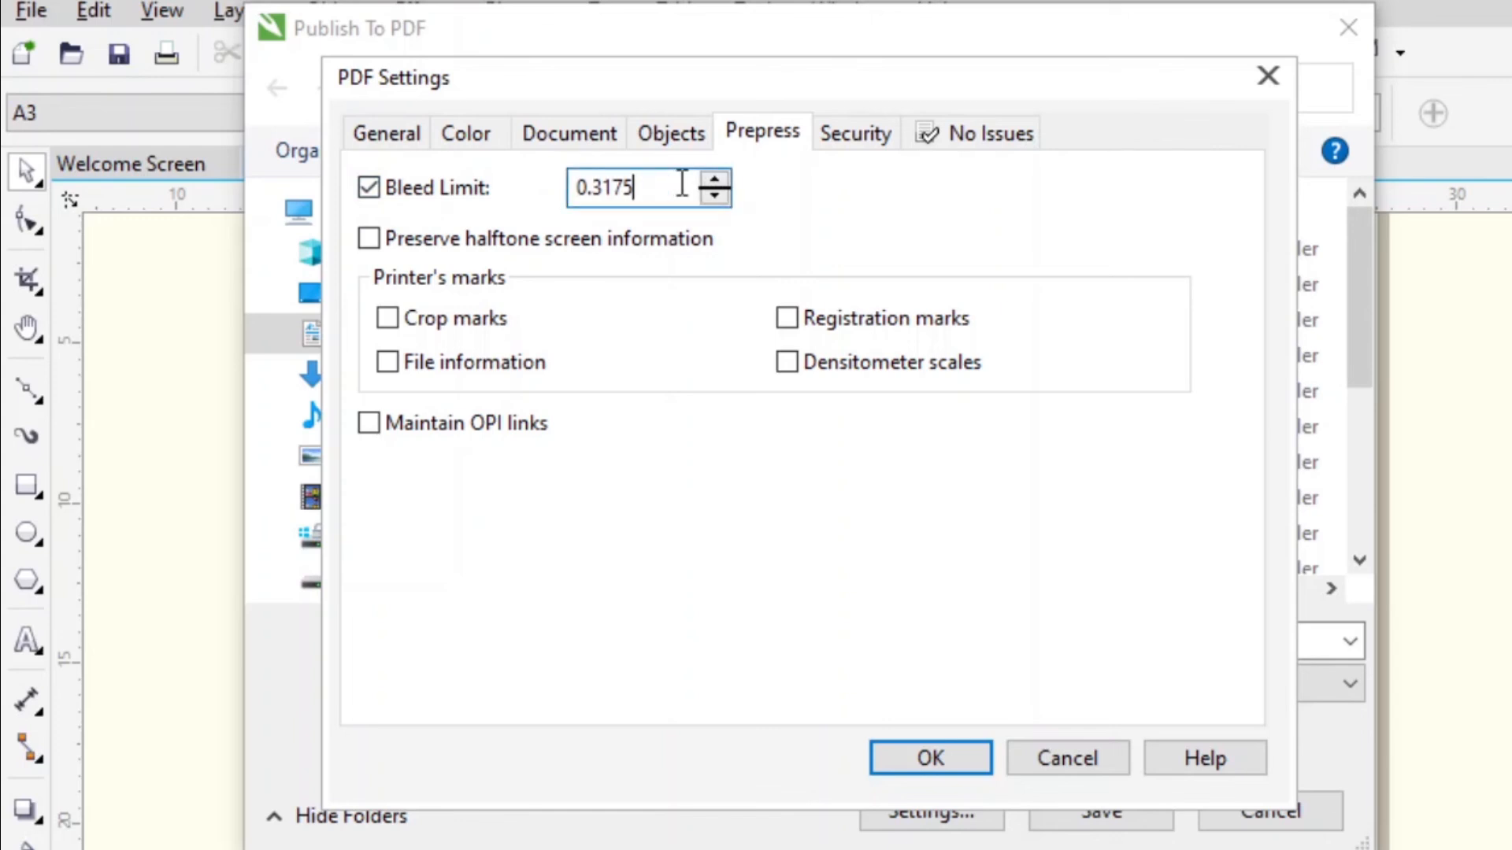
key(BackSpace)
click(387, 319)
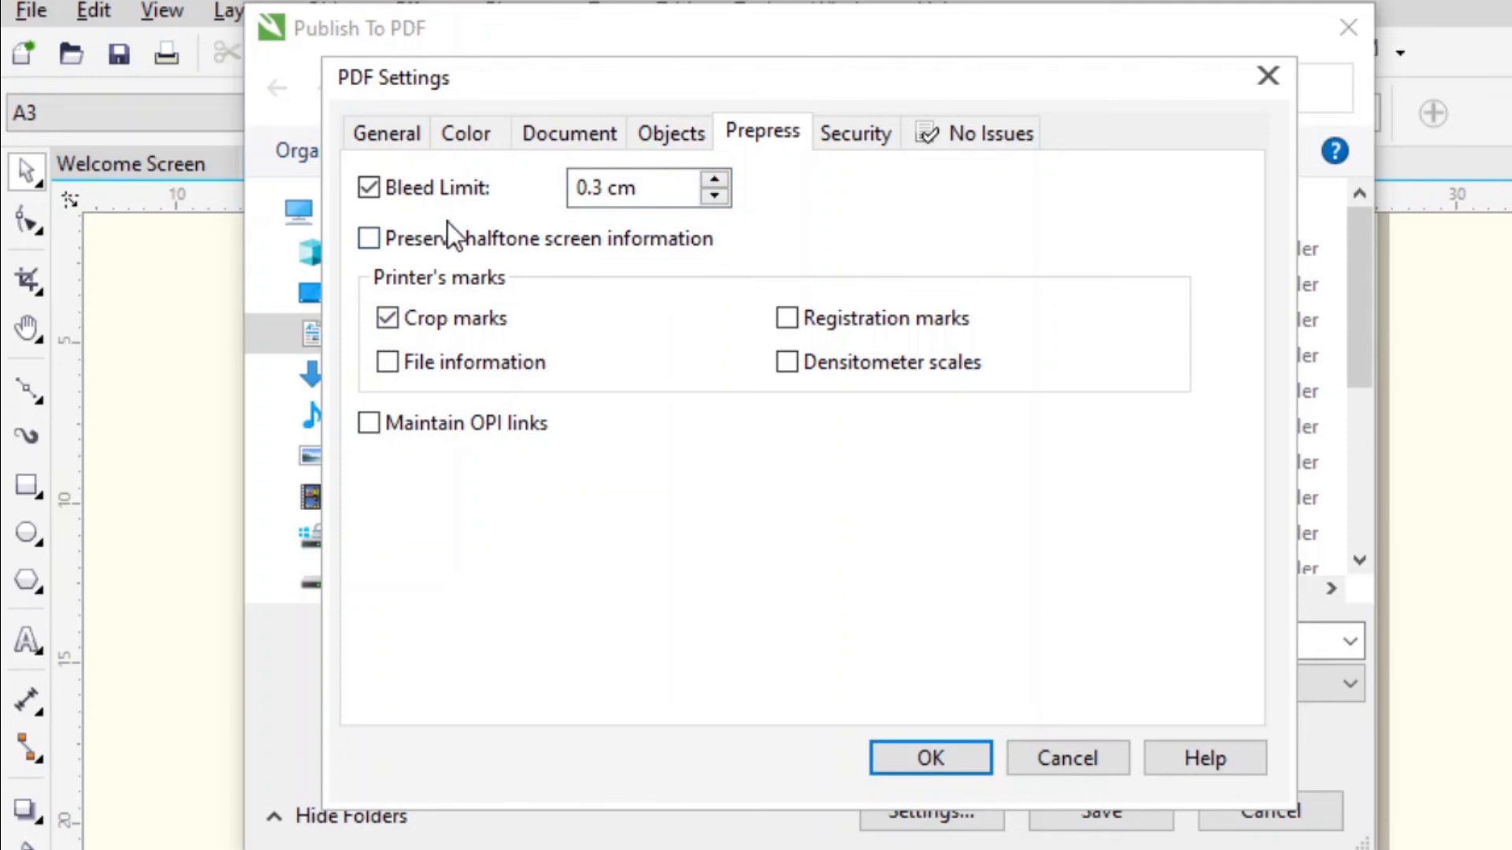
click(913, 756)
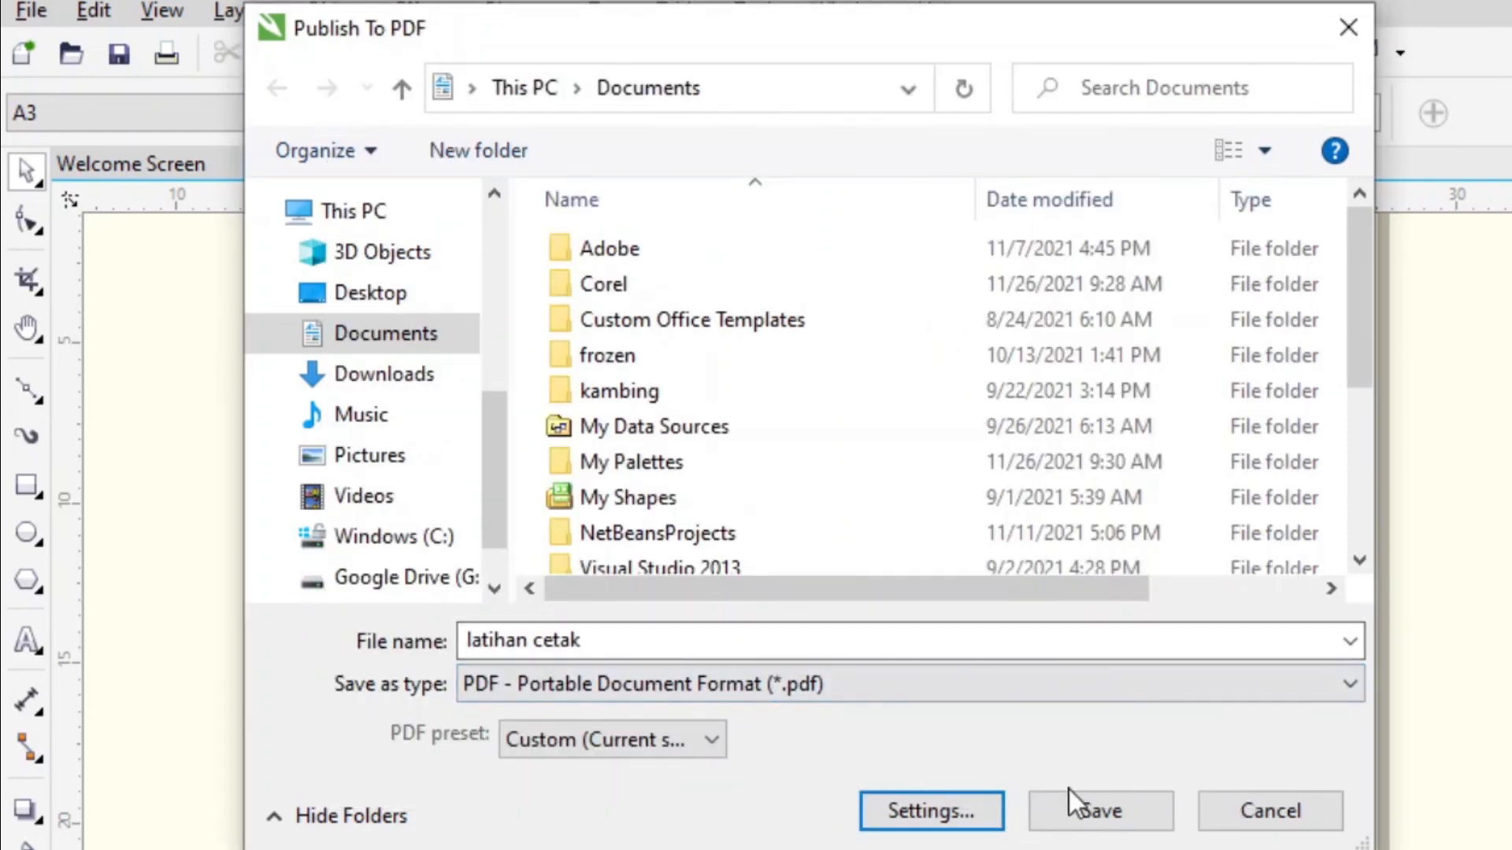
click(1123, 819)
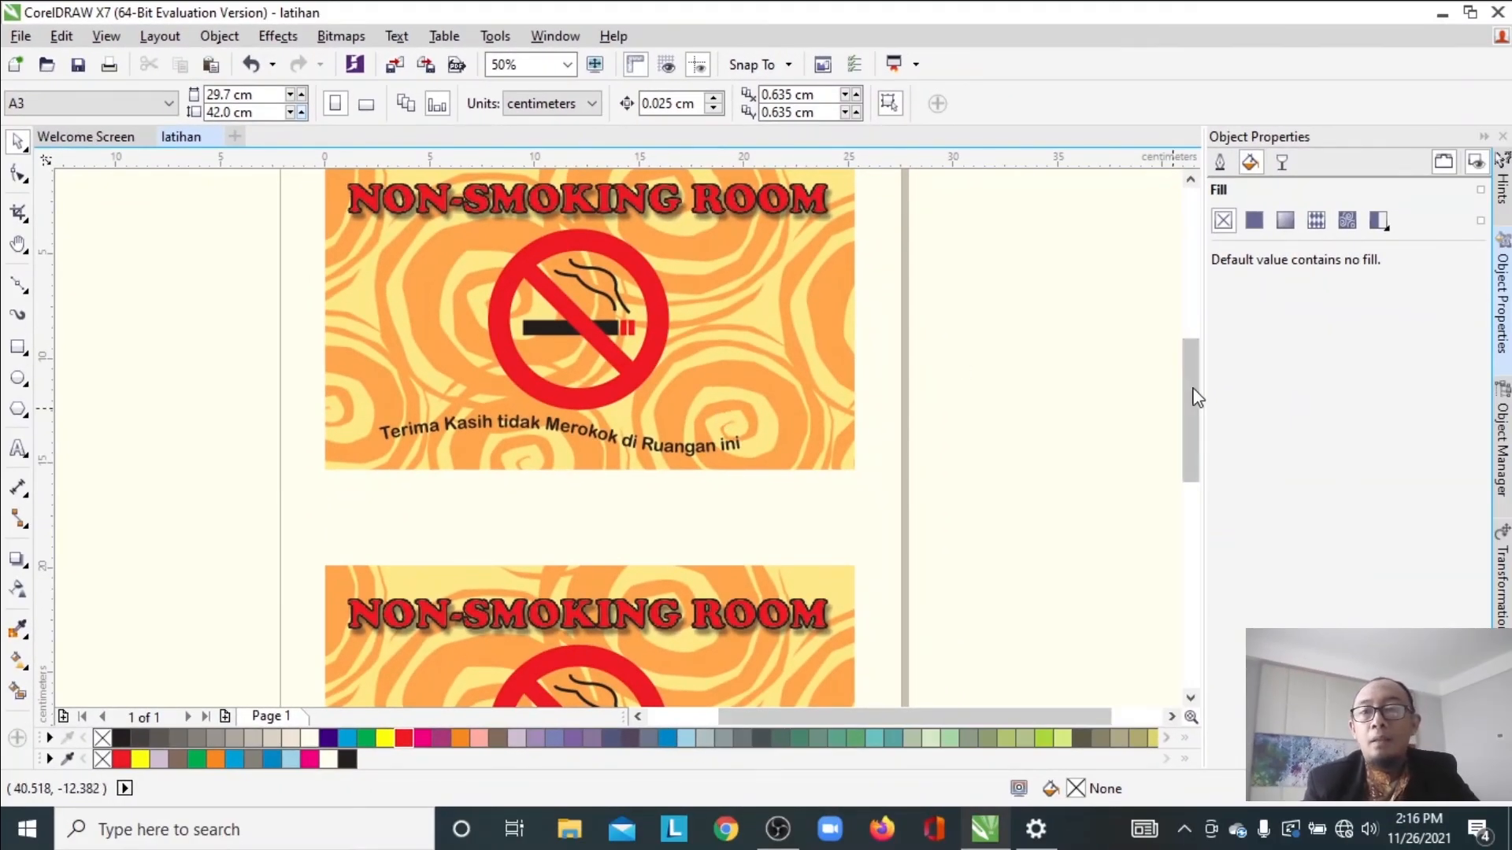
mouse_move(1185, 385)
mouse_down()
mouse_move(1185, 344)
mouse_move(1182, 364)
mouse_up()
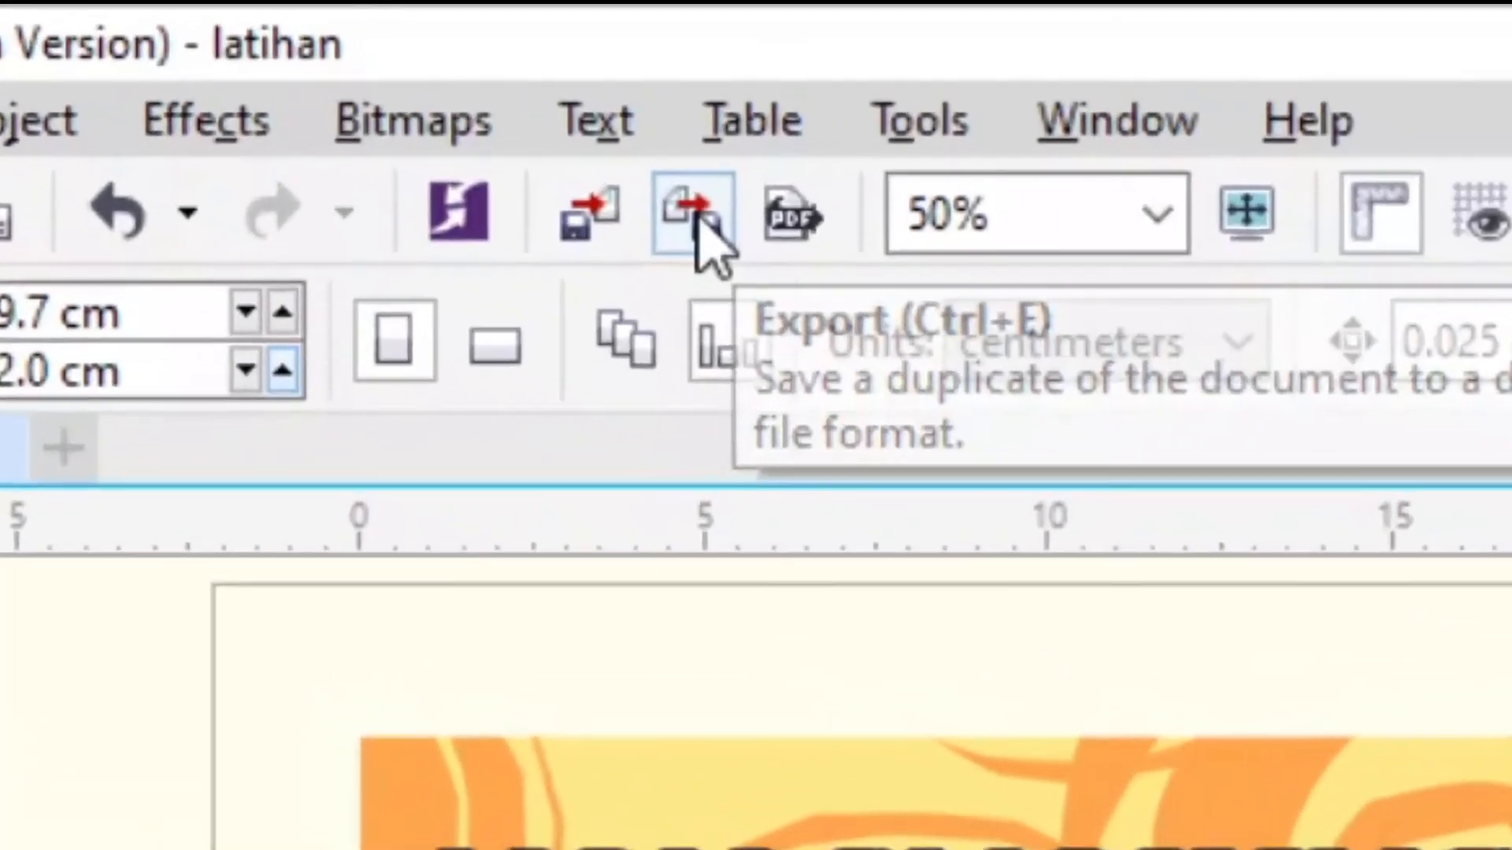
Start exporting the document to the Documents folder as a JPG - JPEG Bitmaps file named "latihan"
click(577, 148)
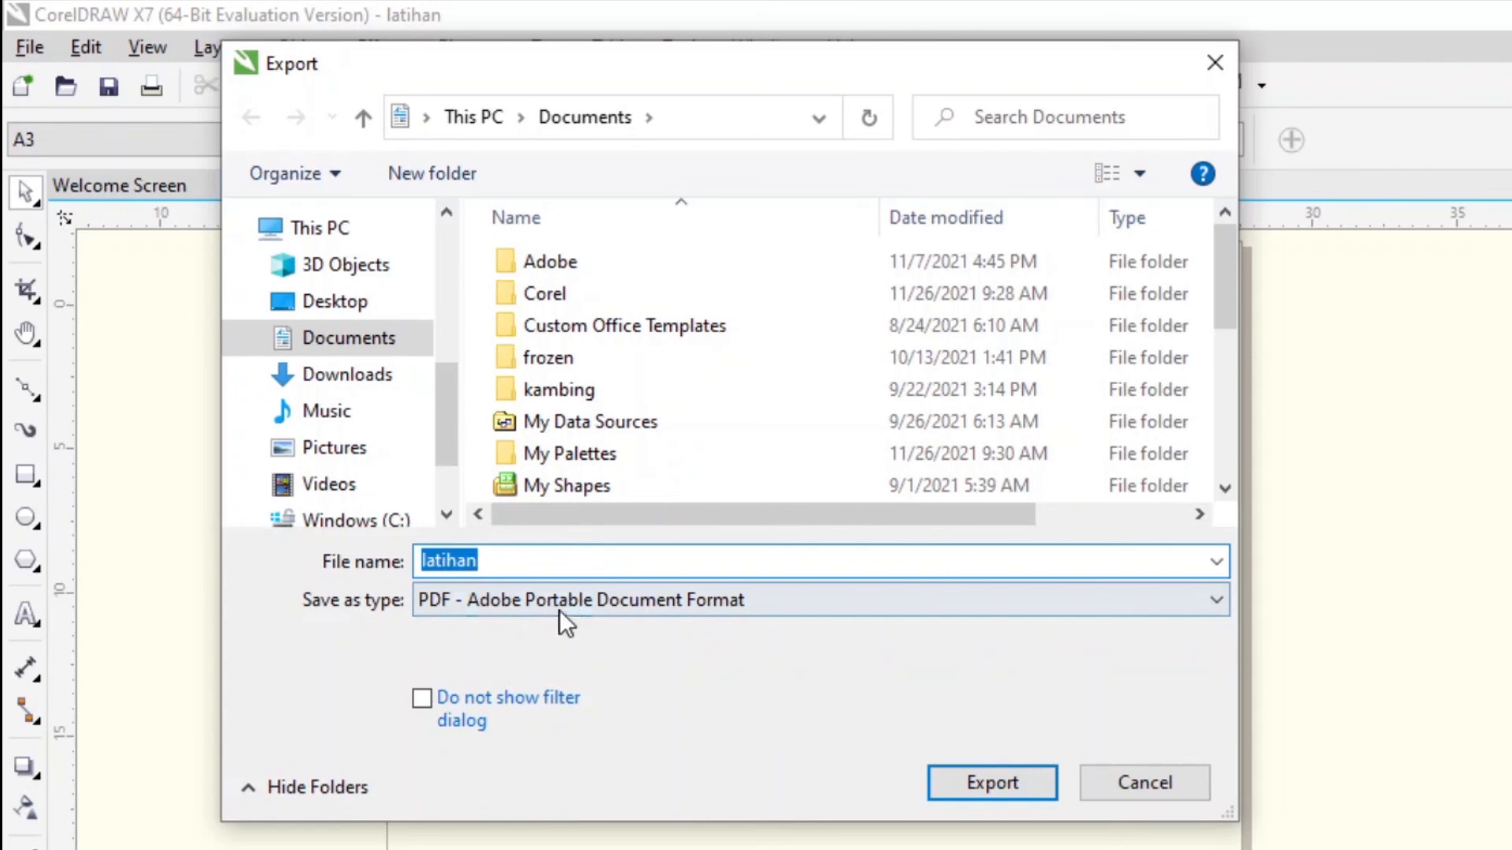
click(562, 604)
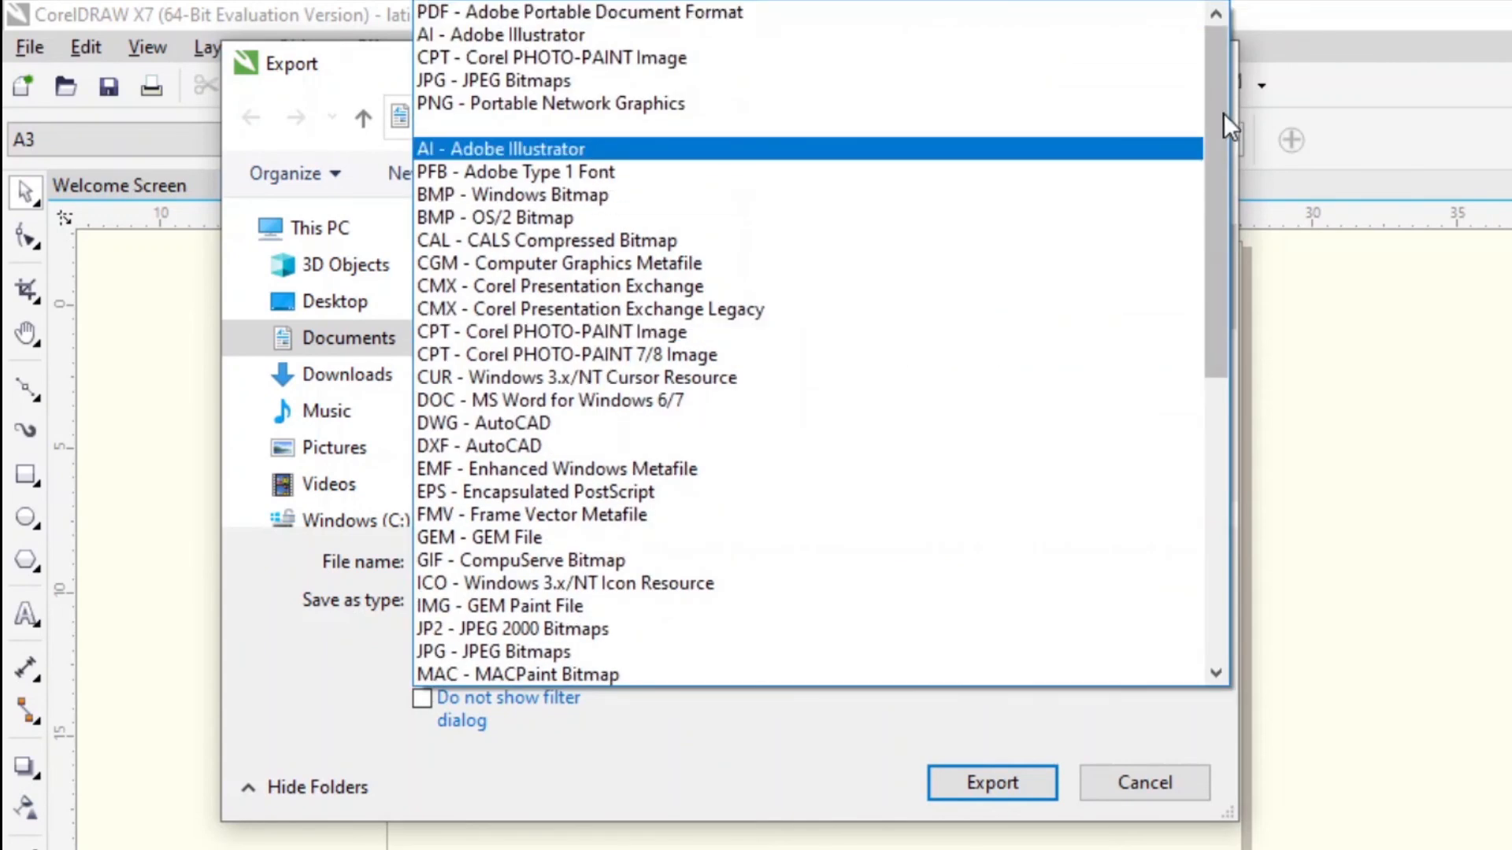
drag(1209, 100, 1215, 53)
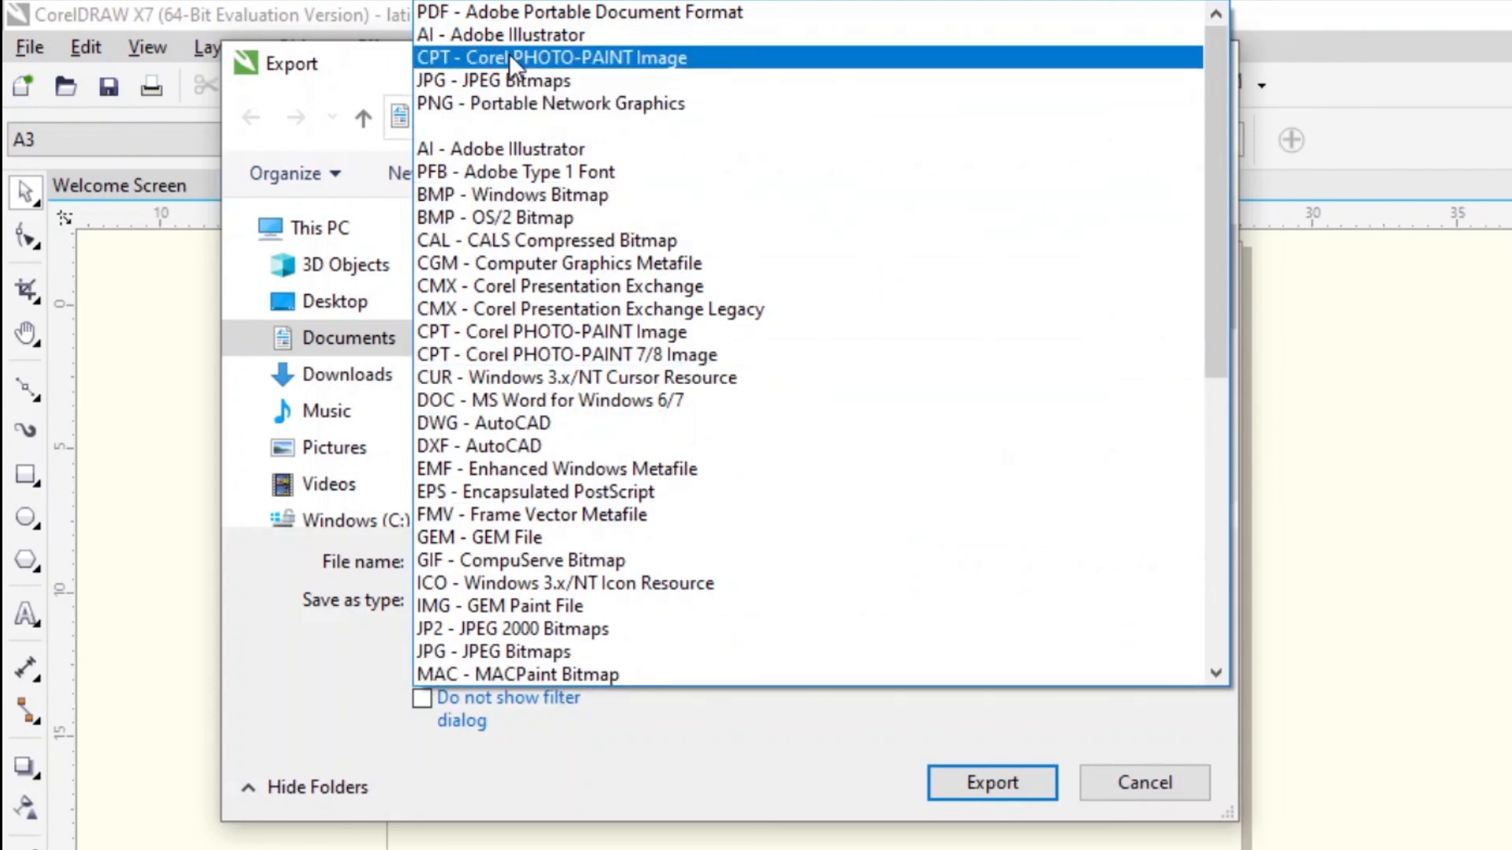
click(519, 82)
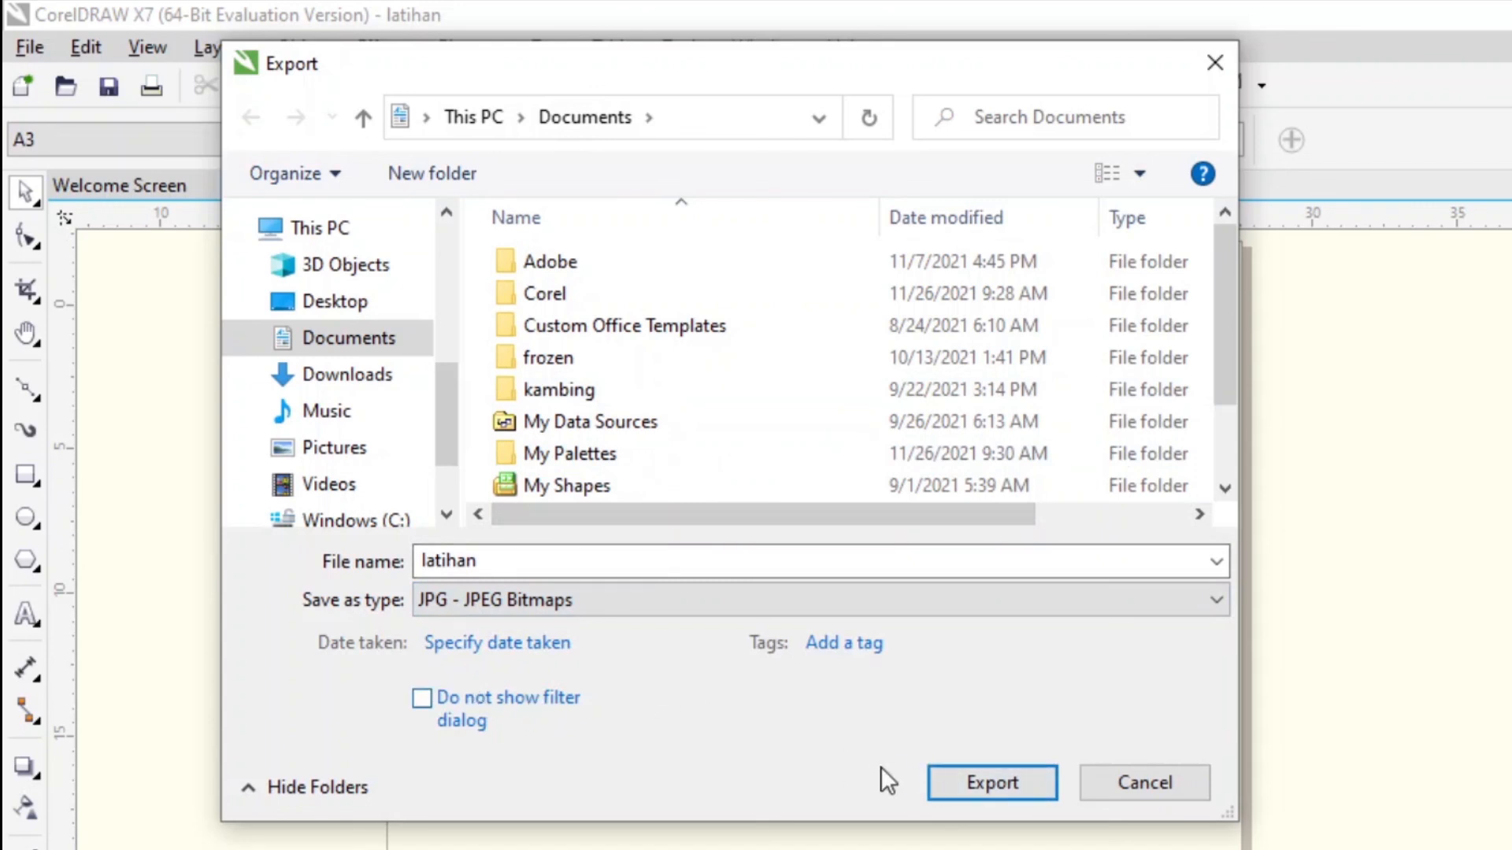
click(992, 784)
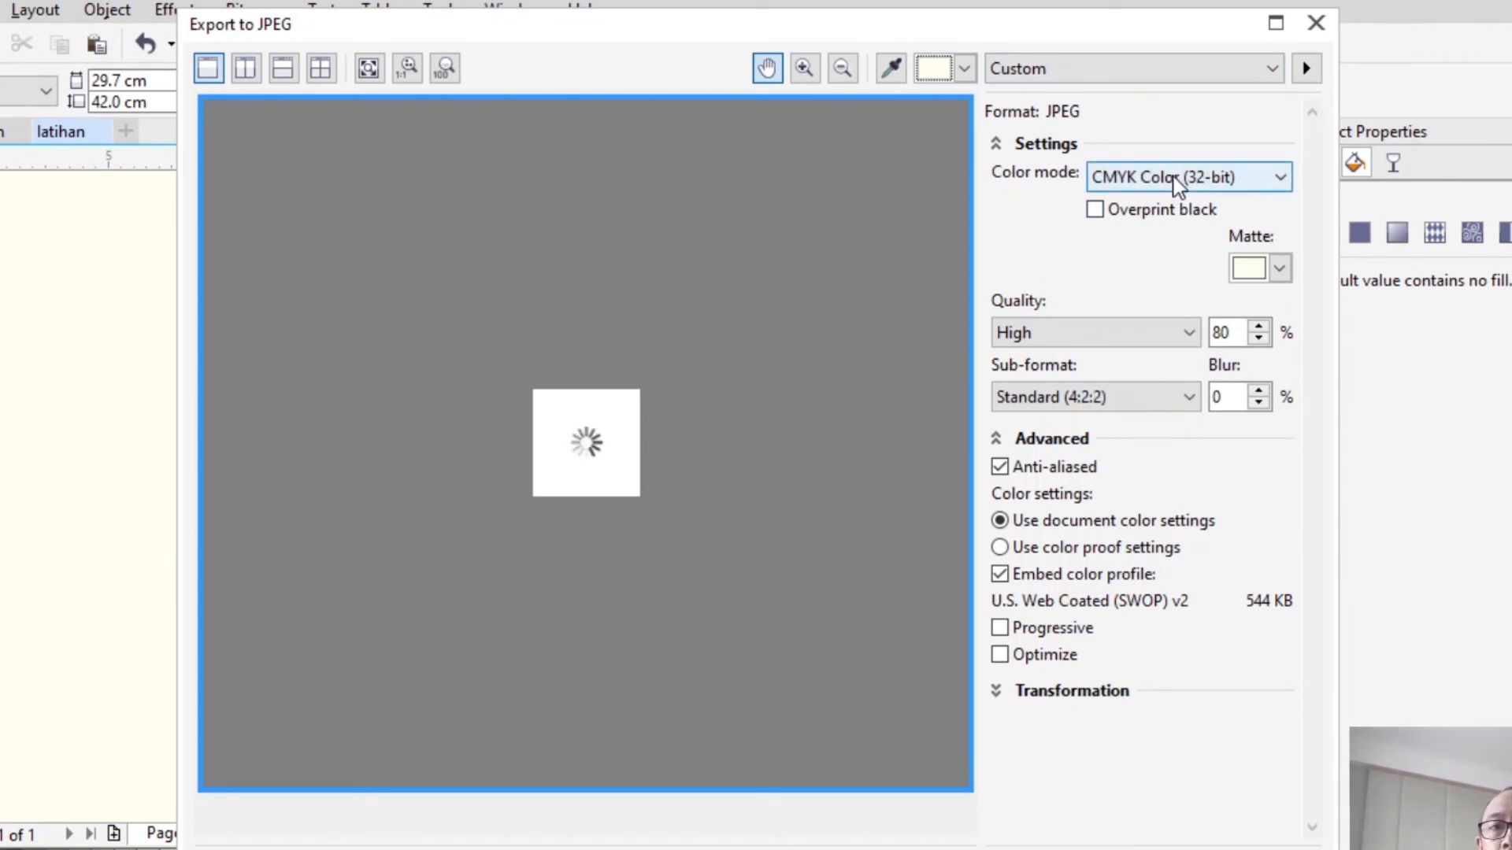
Set the JPEG quality to Medium and complete the export
click(1056, 336)
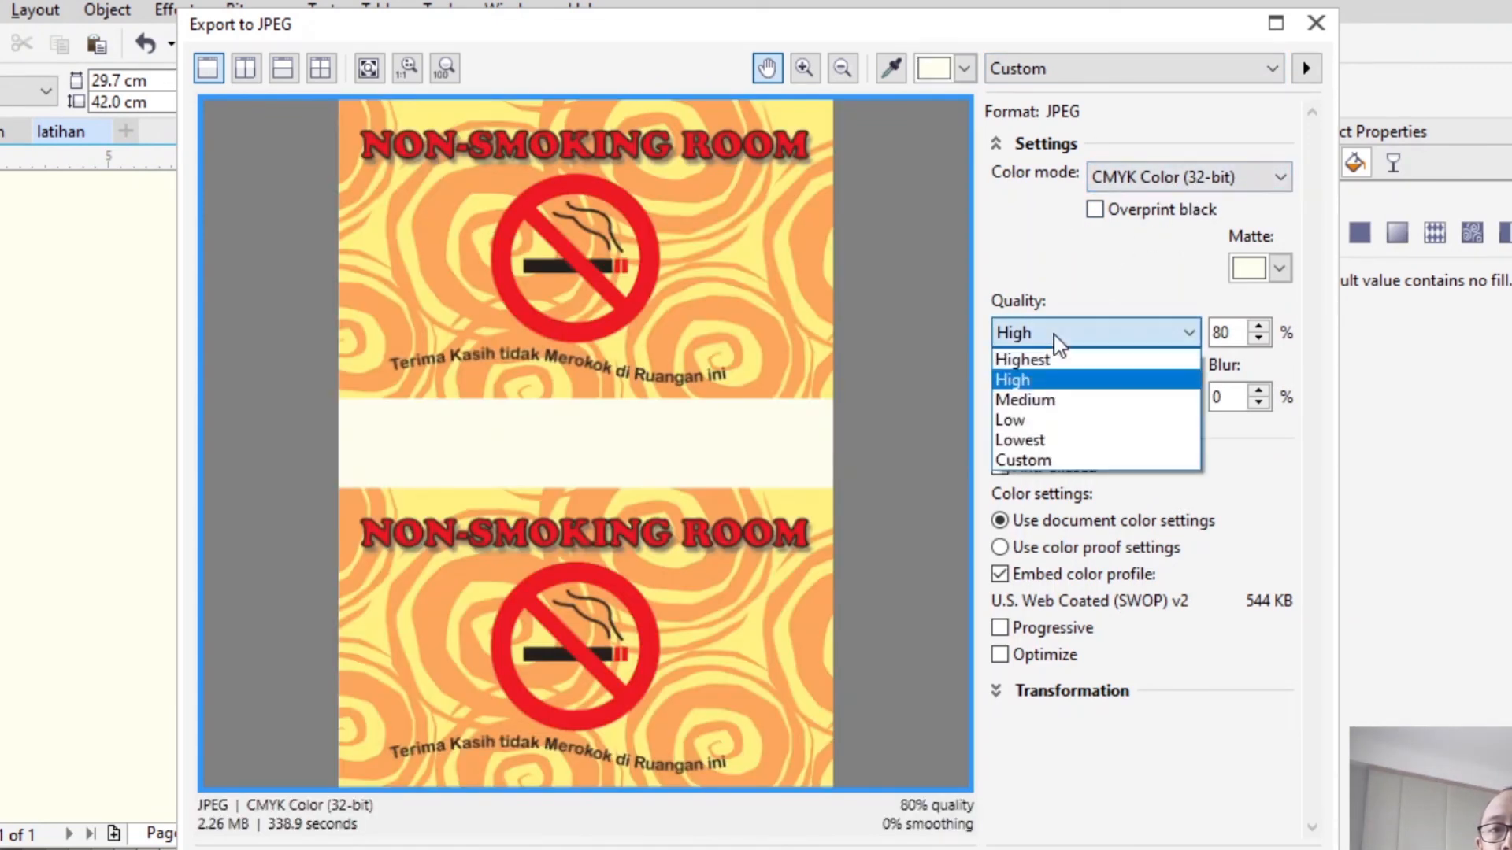
click(1055, 400)
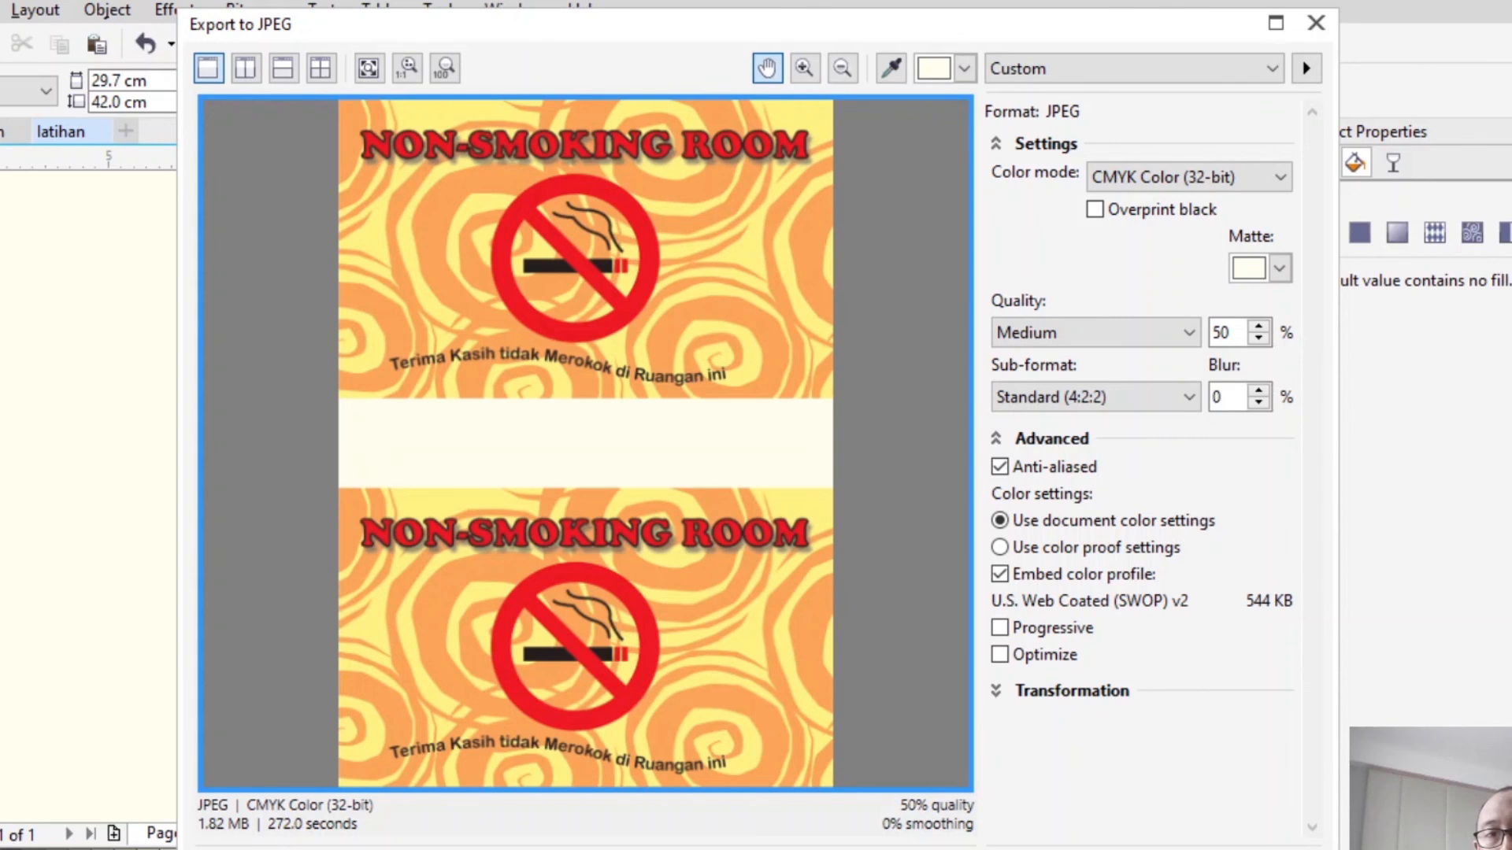
click(1063, 849)
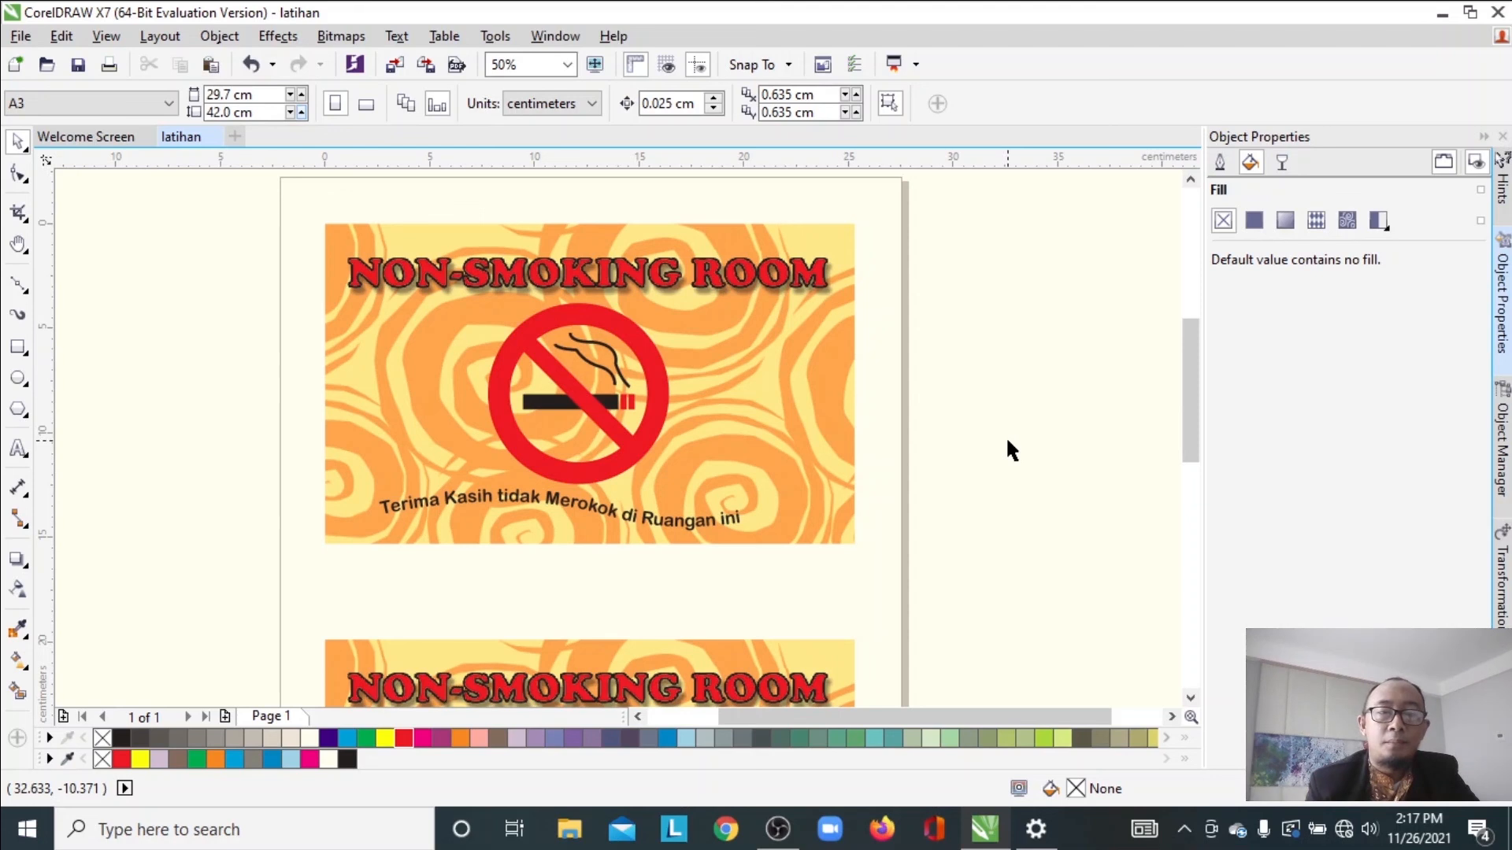
Switch to File Explorer and locate the exported latihan JPG in the Documents folder
click(573, 831)
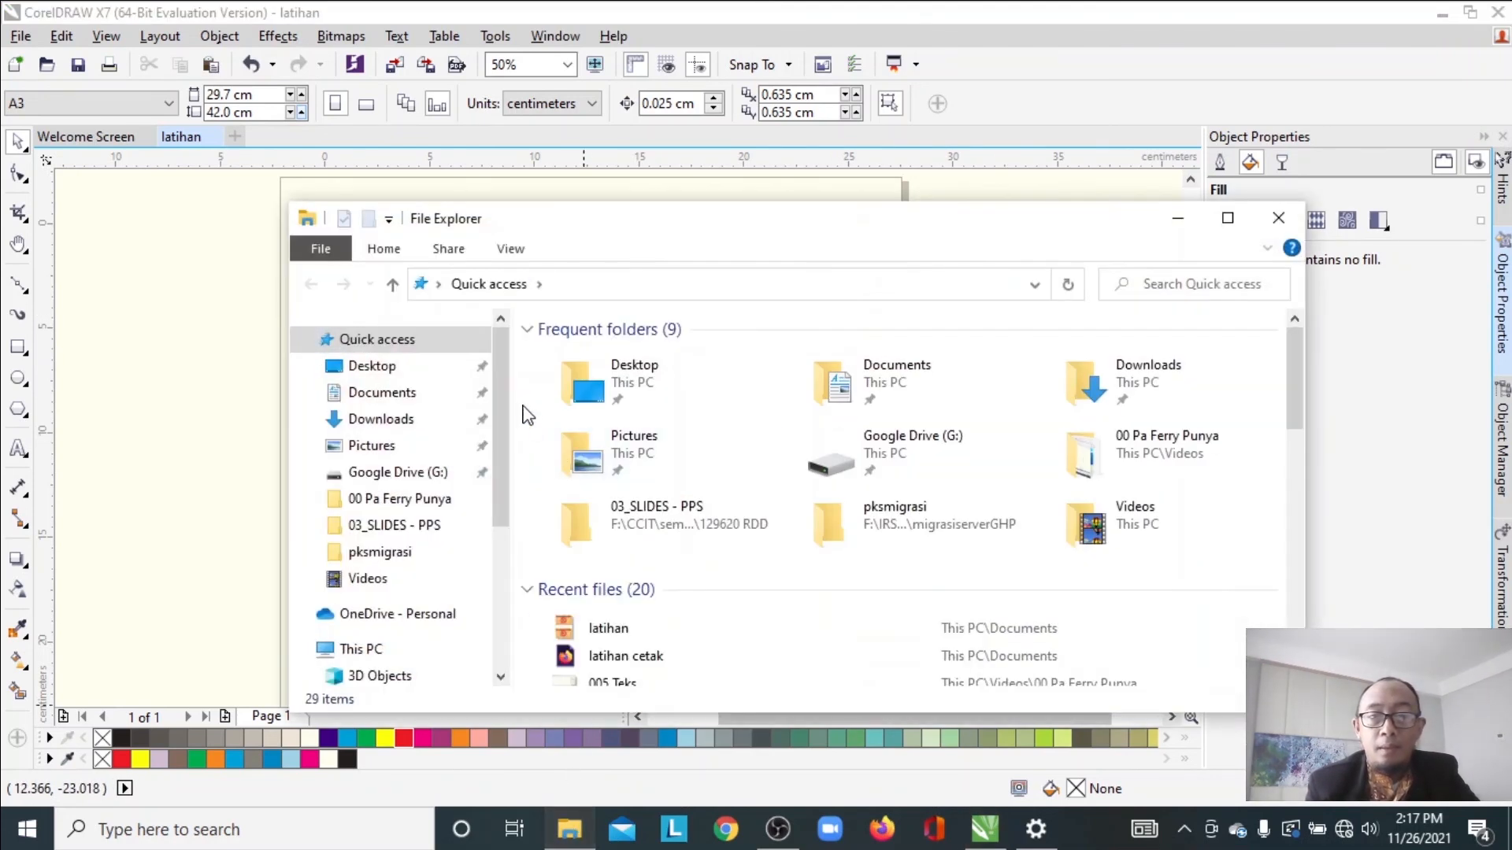
drag(508, 401, 507, 516)
click(382, 481)
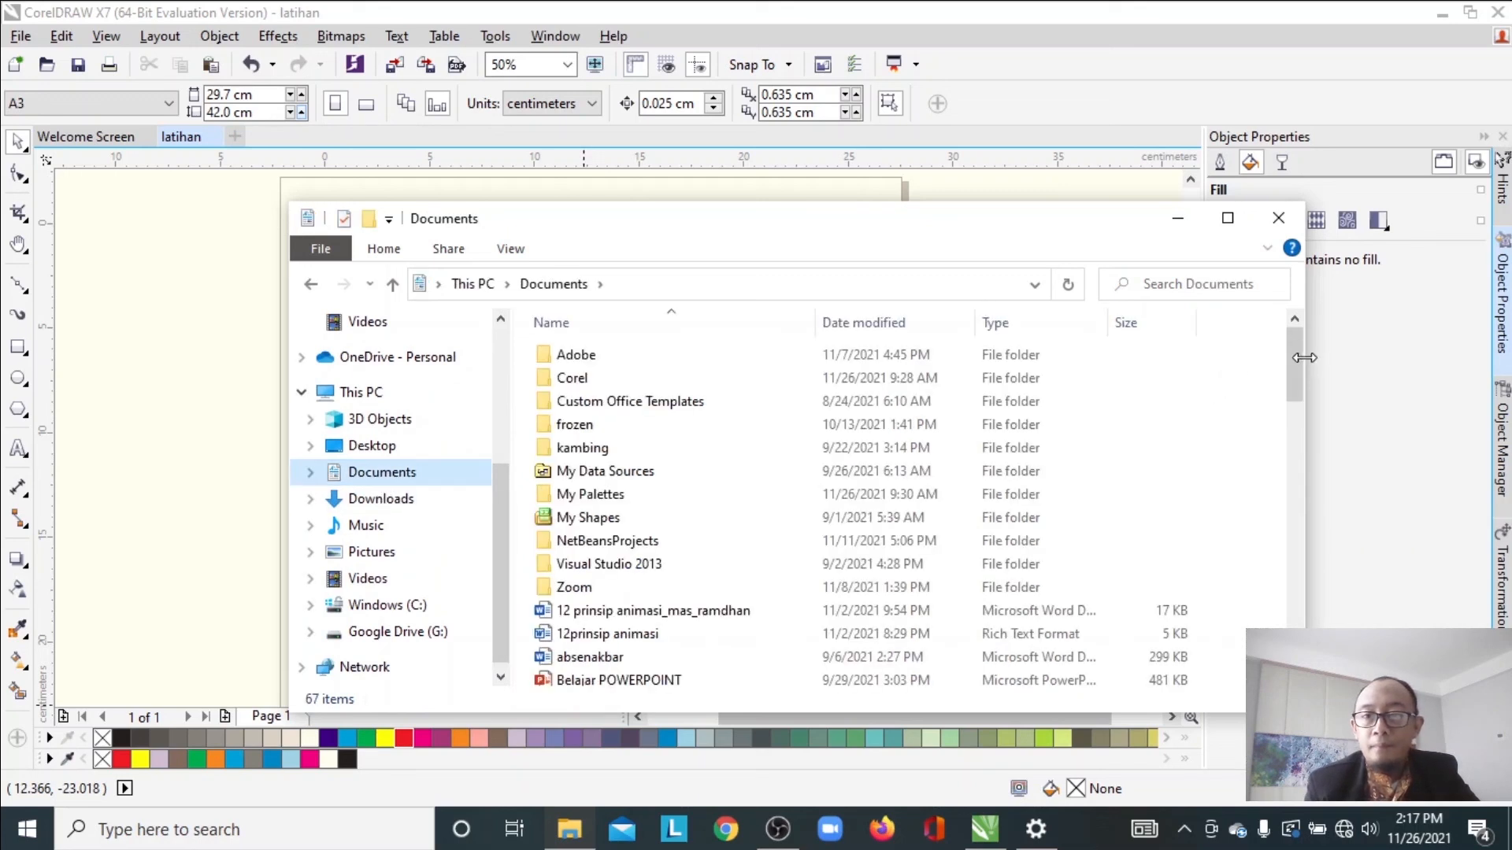
drag(1296, 359, 1293, 556)
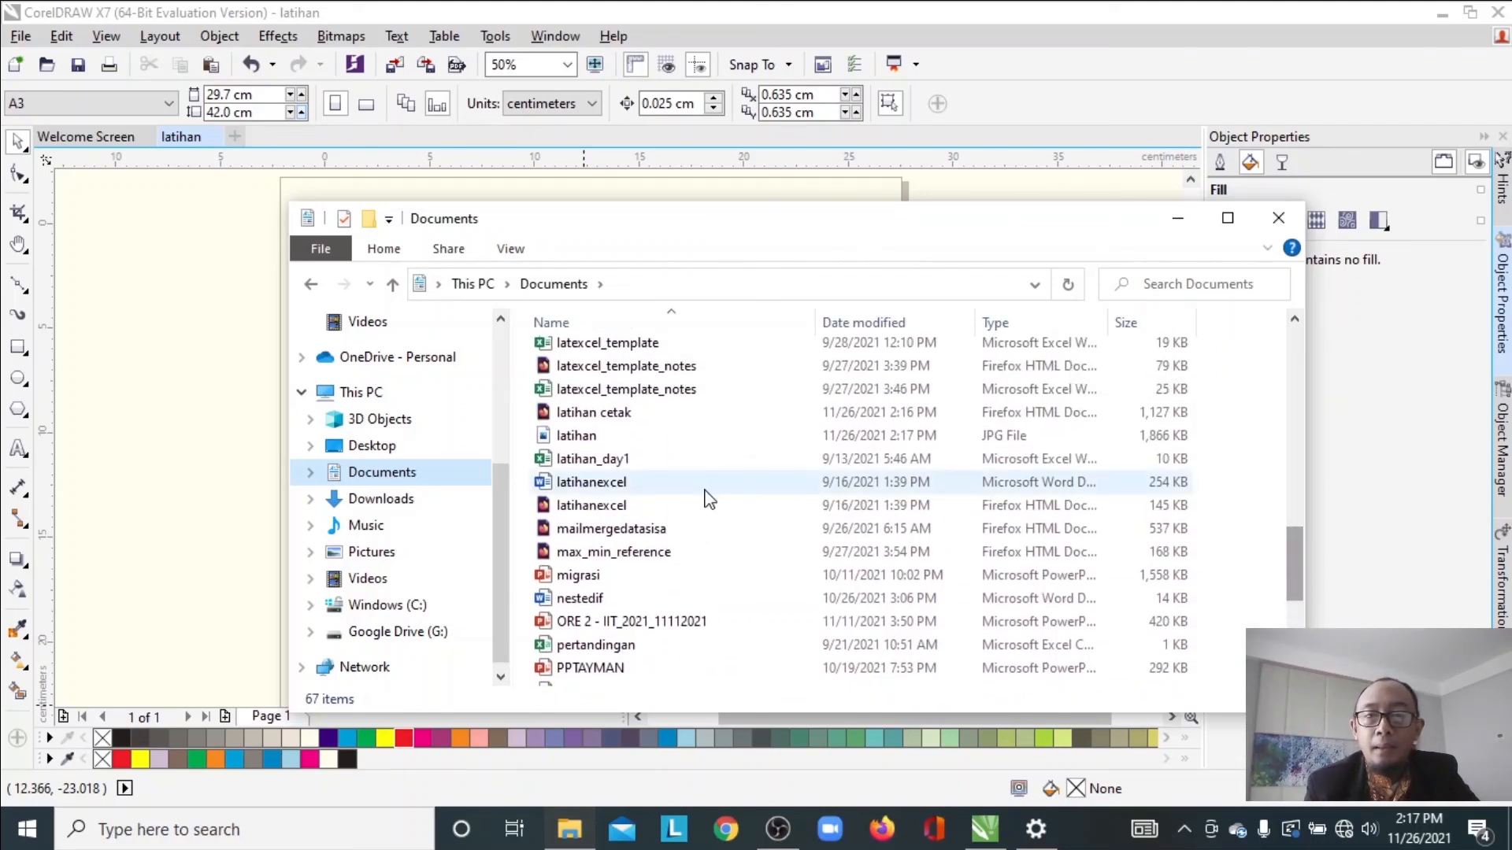
Open the exported latihan JPG file with Photos to check the image
double_click(574, 437)
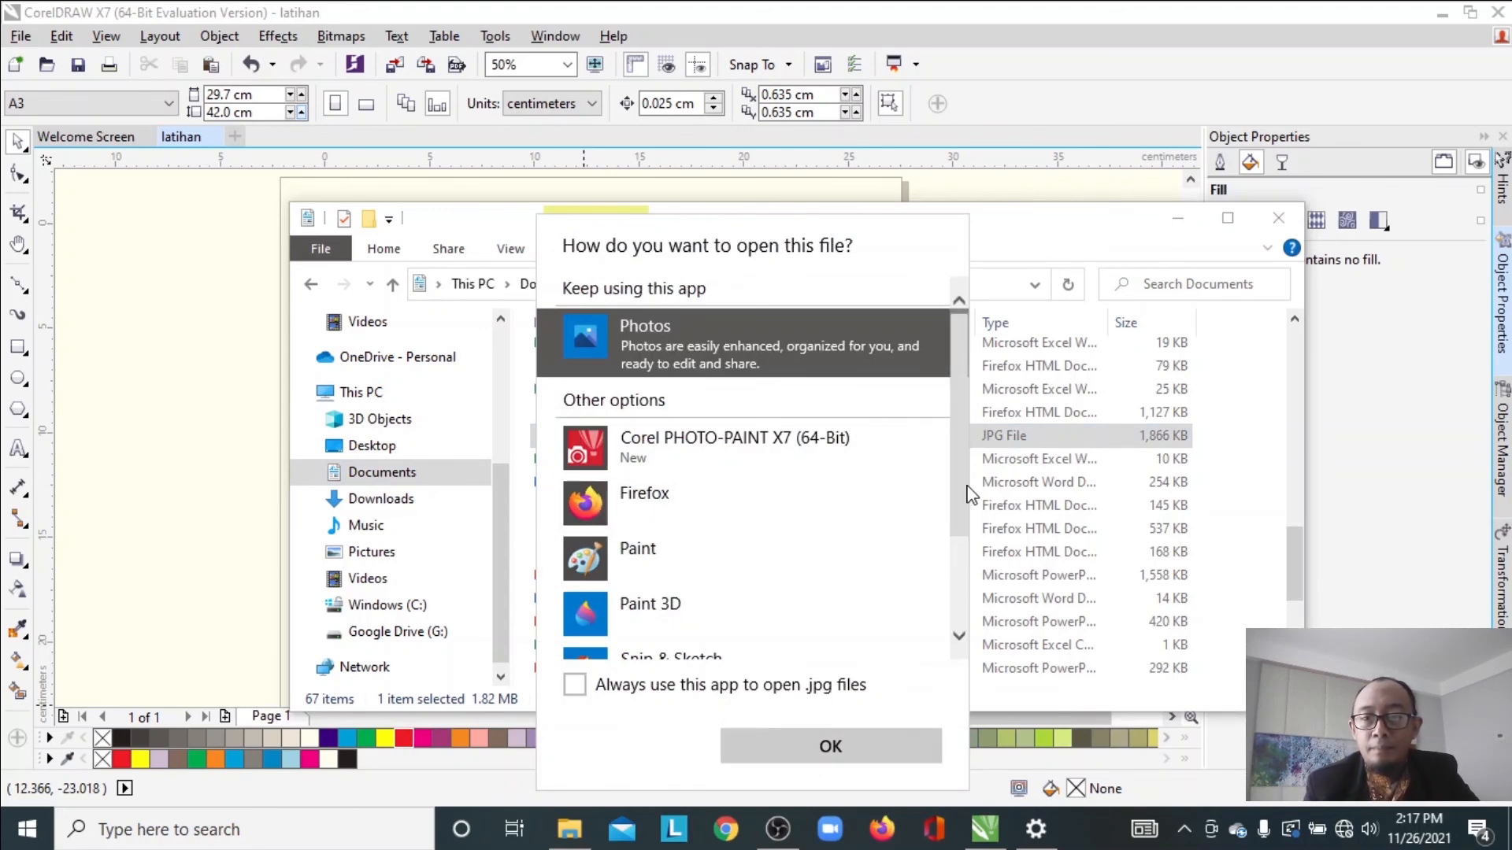
scroll(959, 543, down, 3)
scroll(950, 470, up, 3)
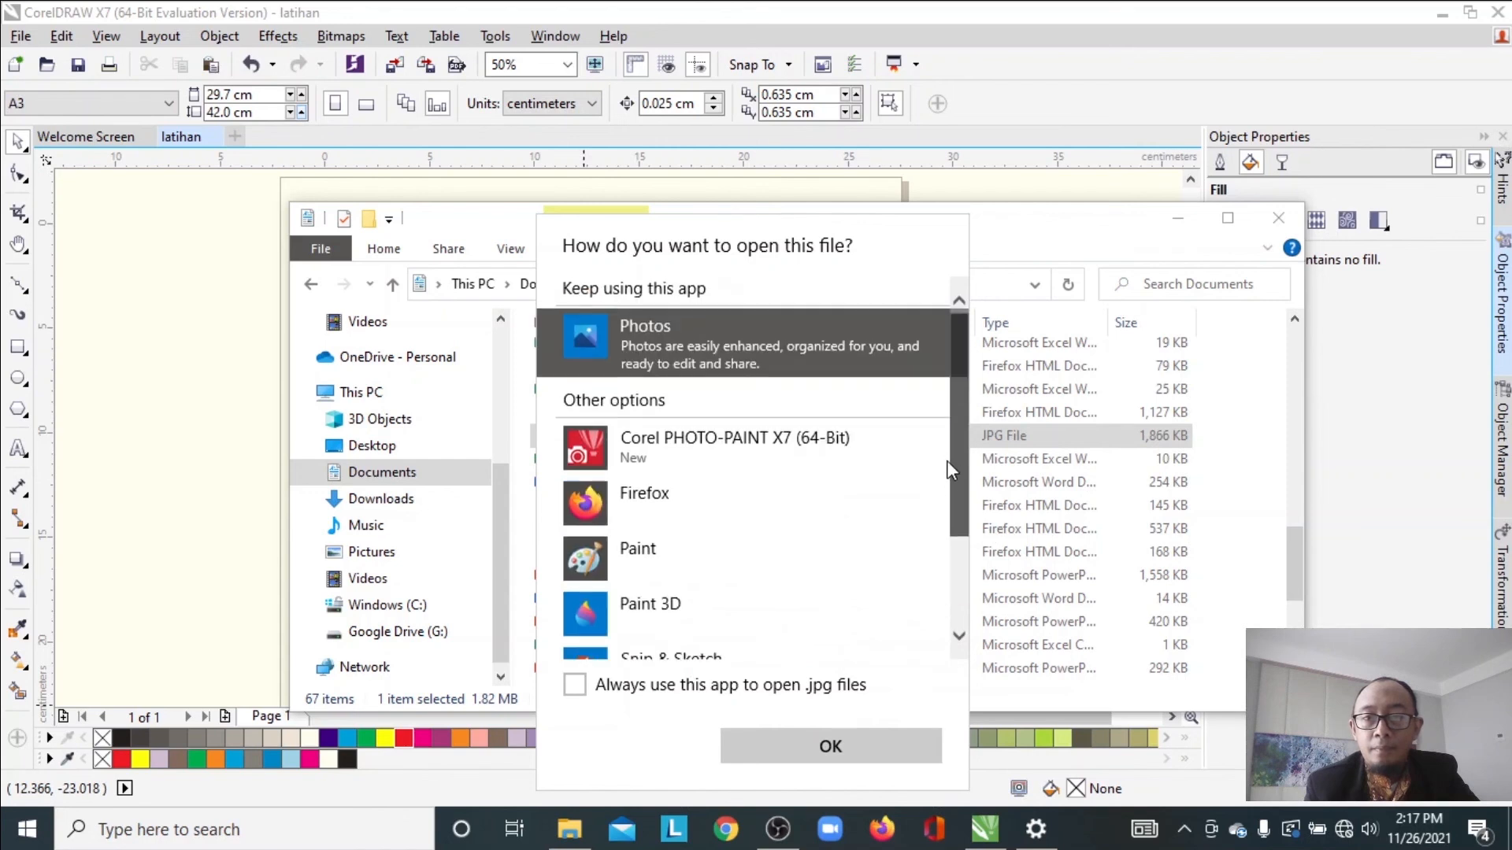
click(788, 744)
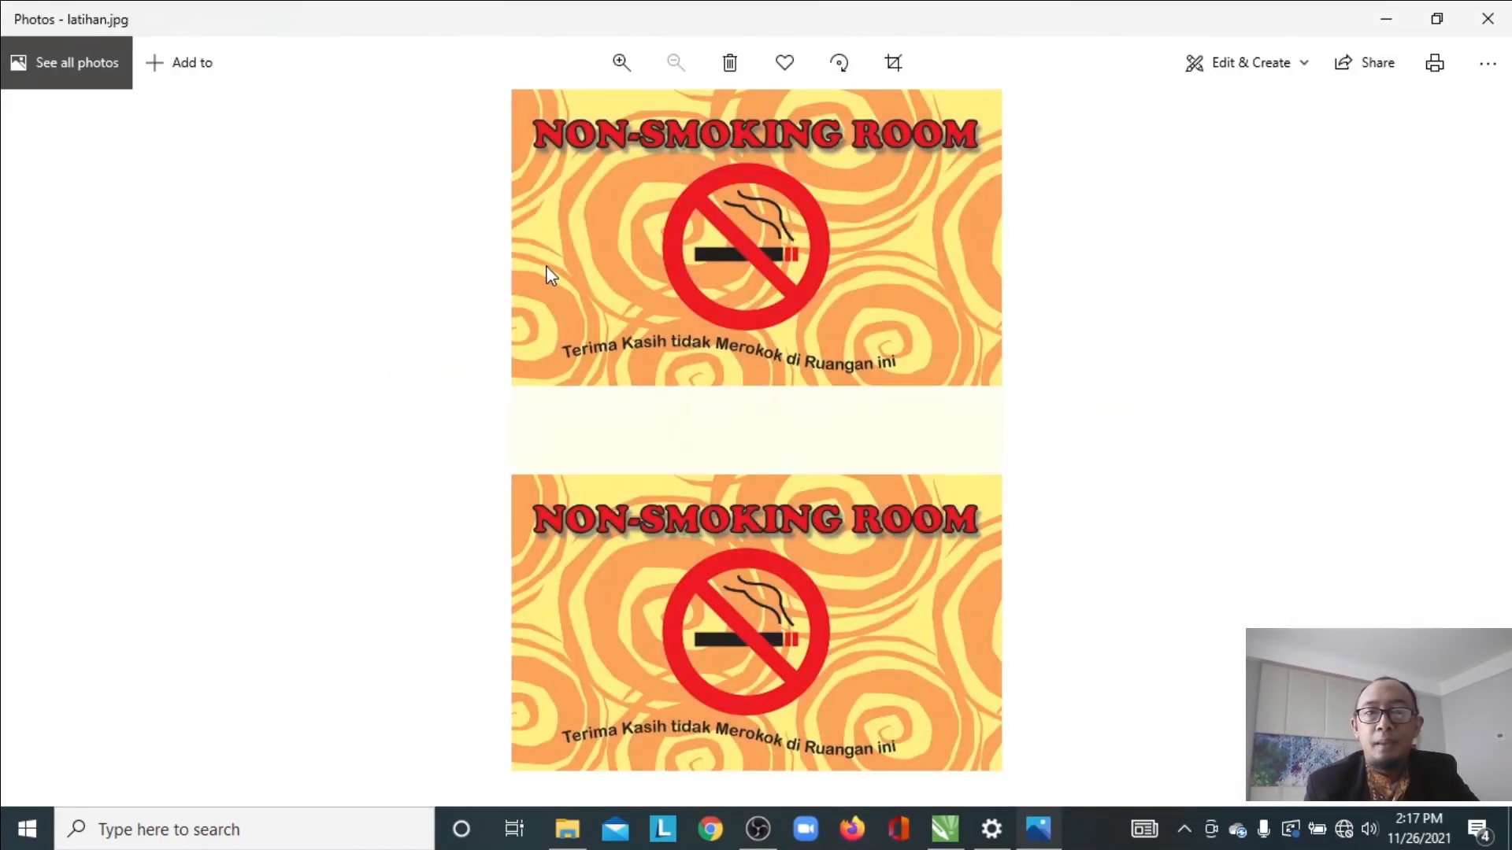
Close the image viewer and the File Explorer window to return to the sign document
click(1508, 32)
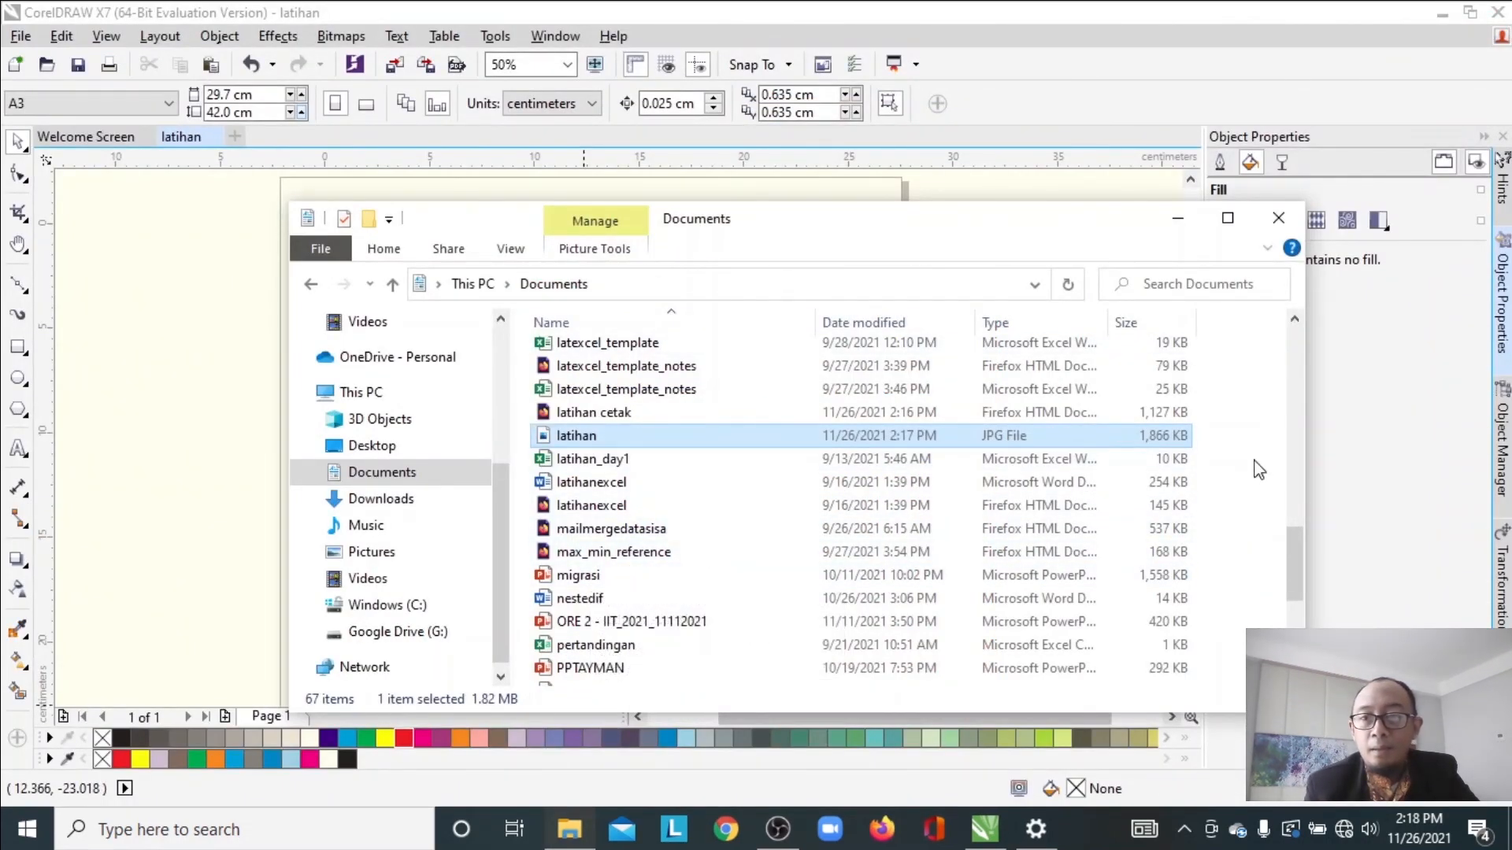
drag(1299, 553, 1289, 355)
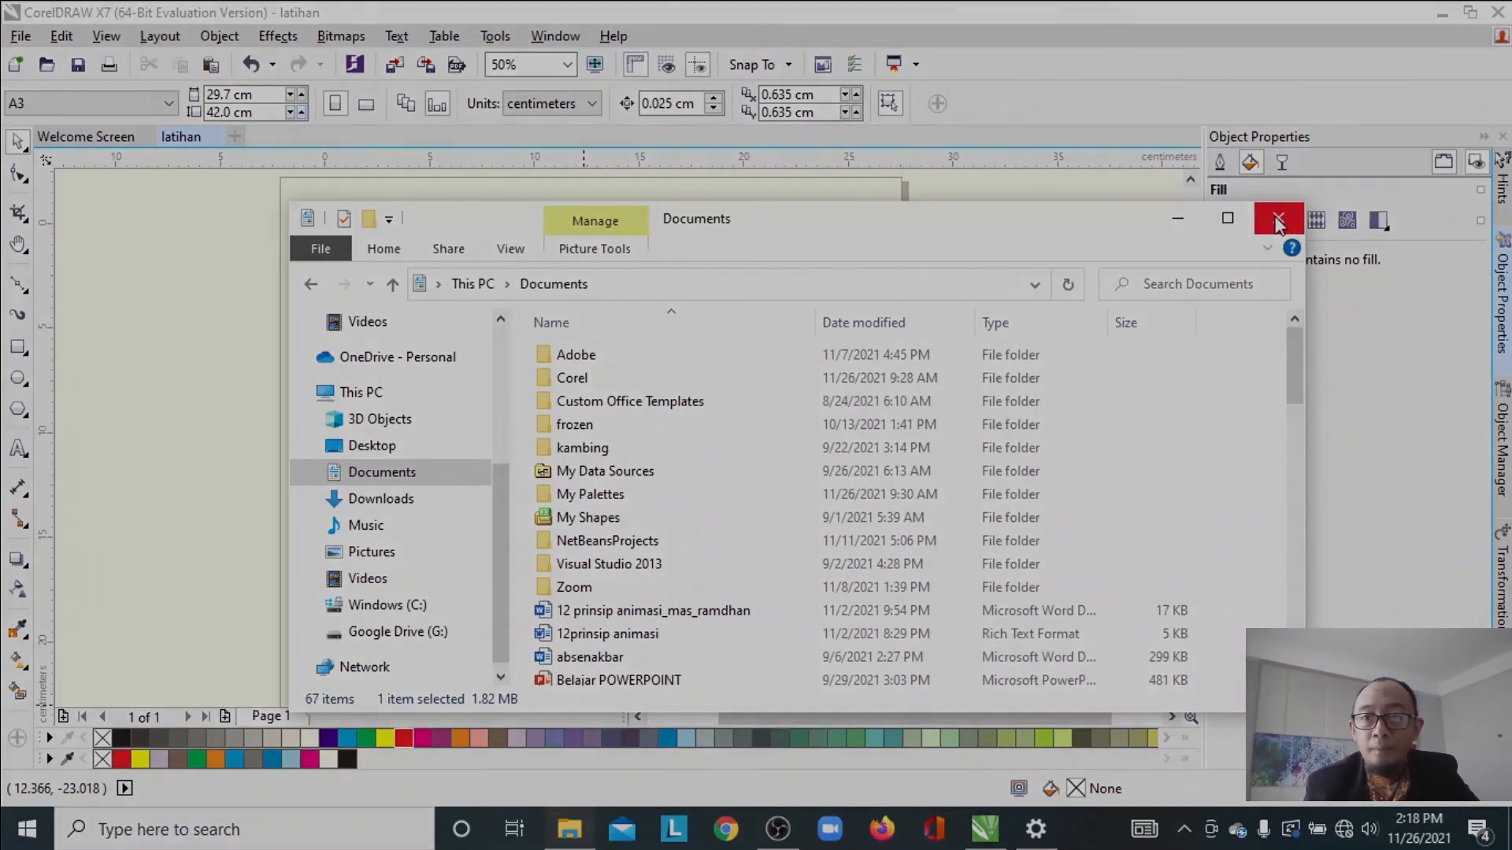
click(1279, 218)
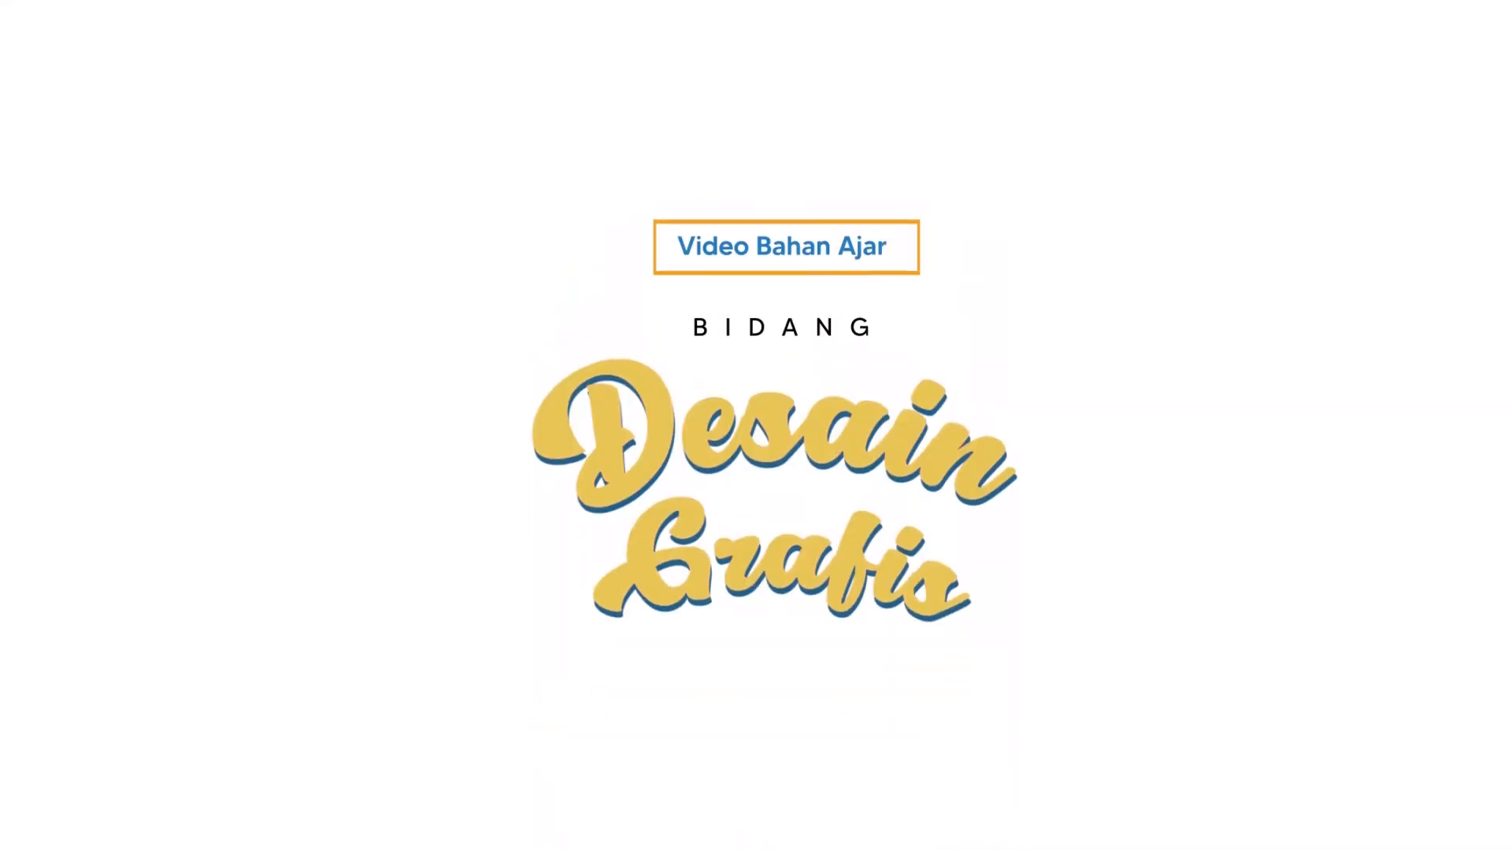